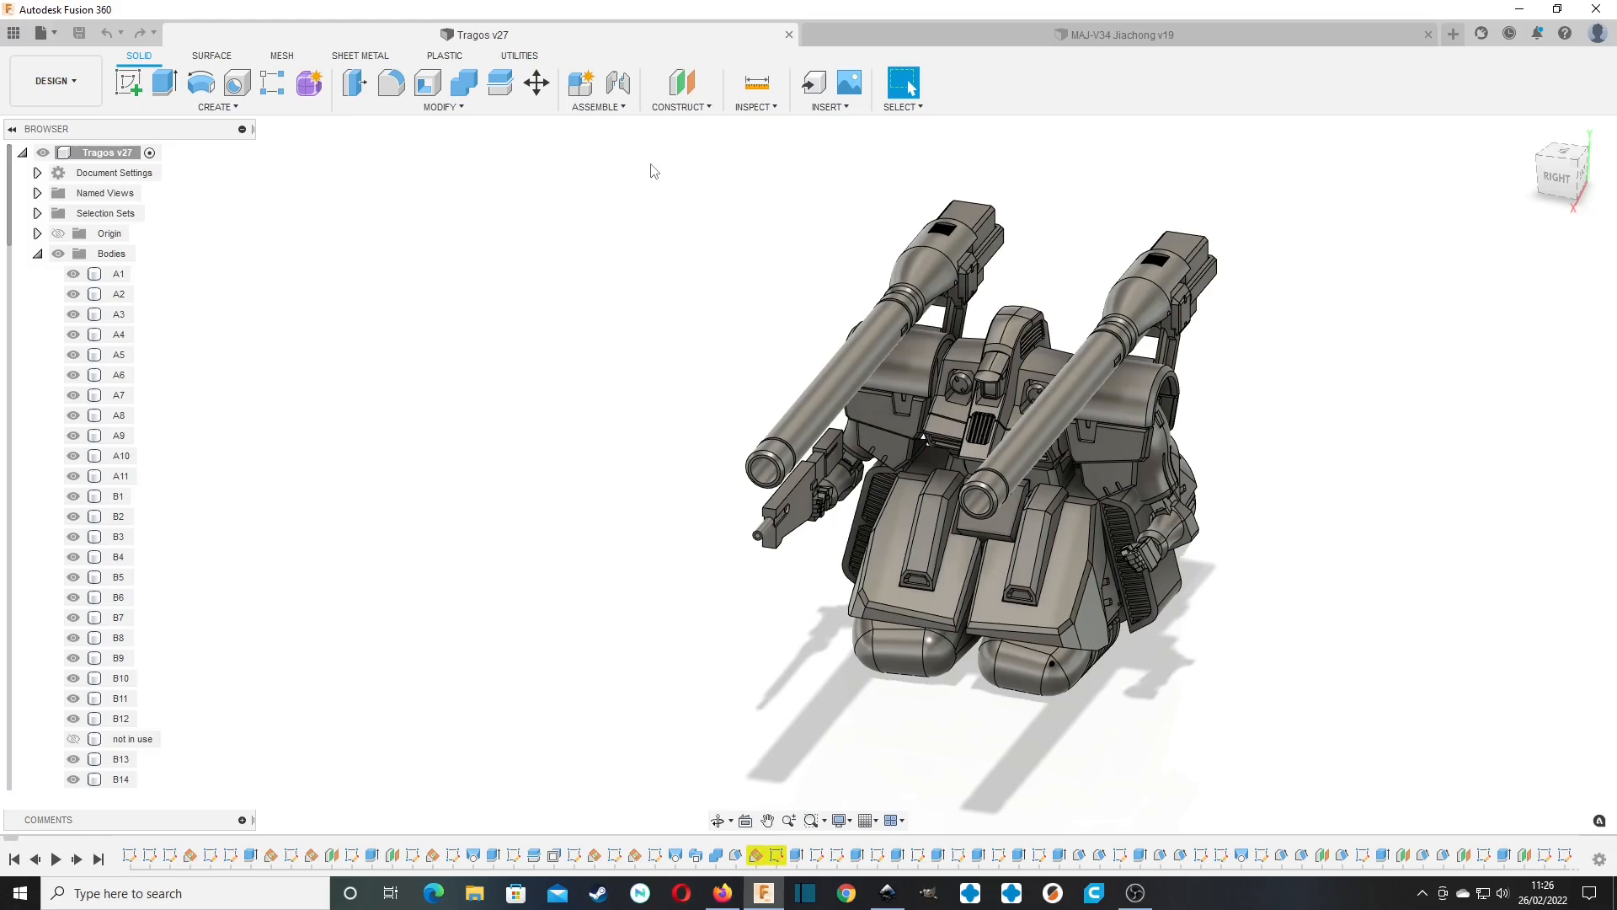
Highlight bodies A1 and A3 one after the other to see which torso parts they name, then clear the selection.
mouse_move(1561, 178)
left_mouse_down()
mouse_move(1535, 173)
mouse_move(1521, 218)
left_mouse_up()
middle_click_drag(561, 286, 414, 296)
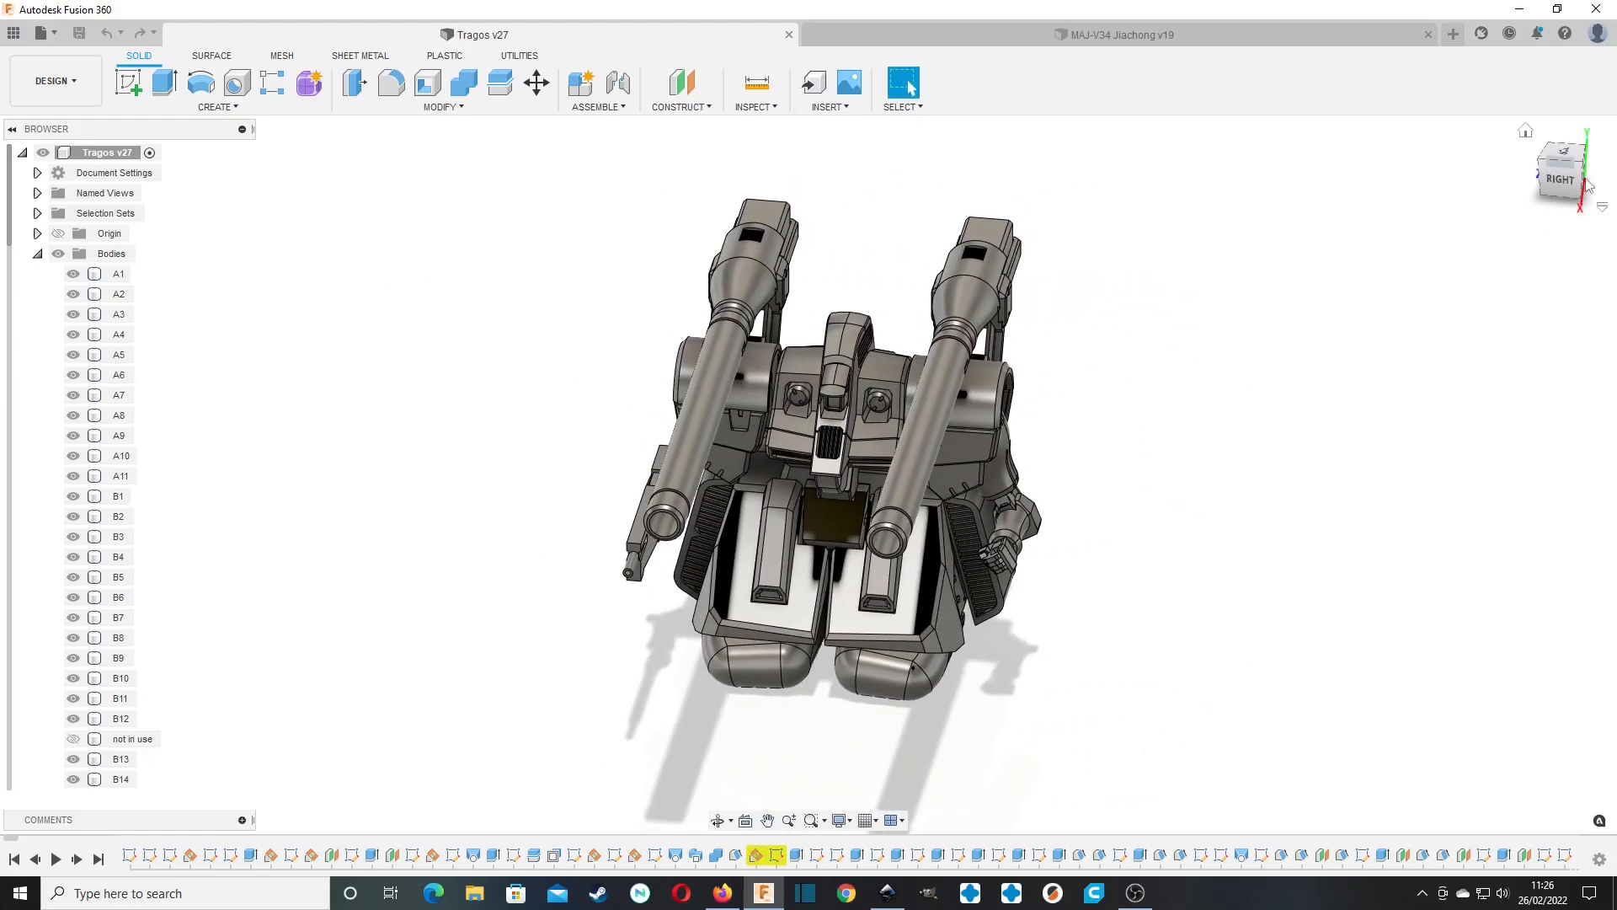
left_click_drag(1580, 179, 1559, 180)
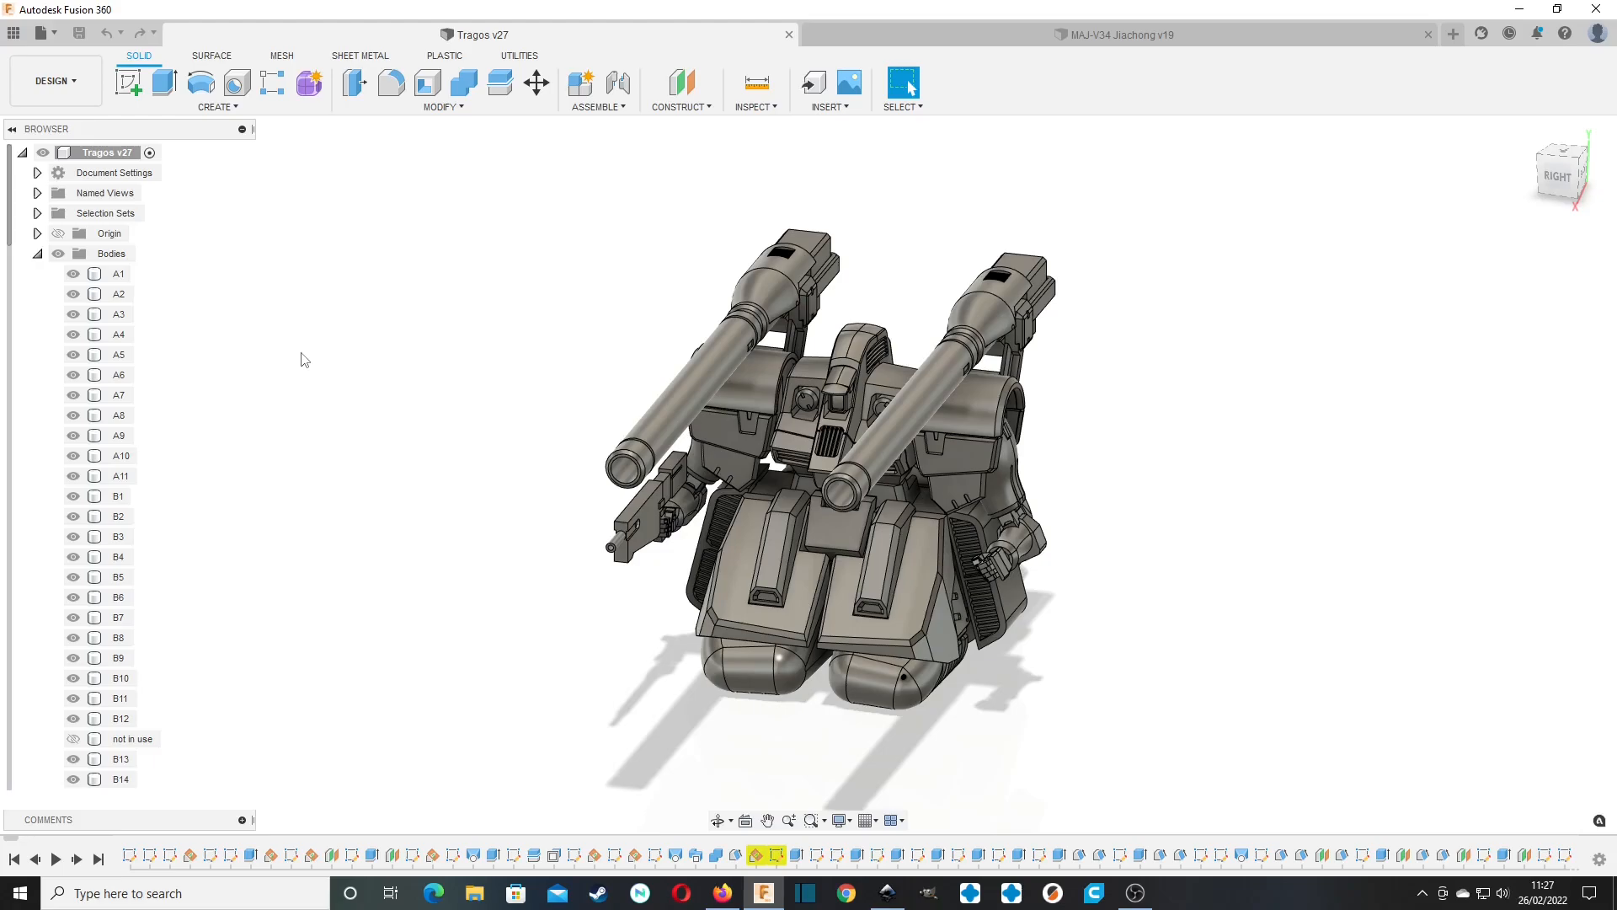
left_click(120, 277)
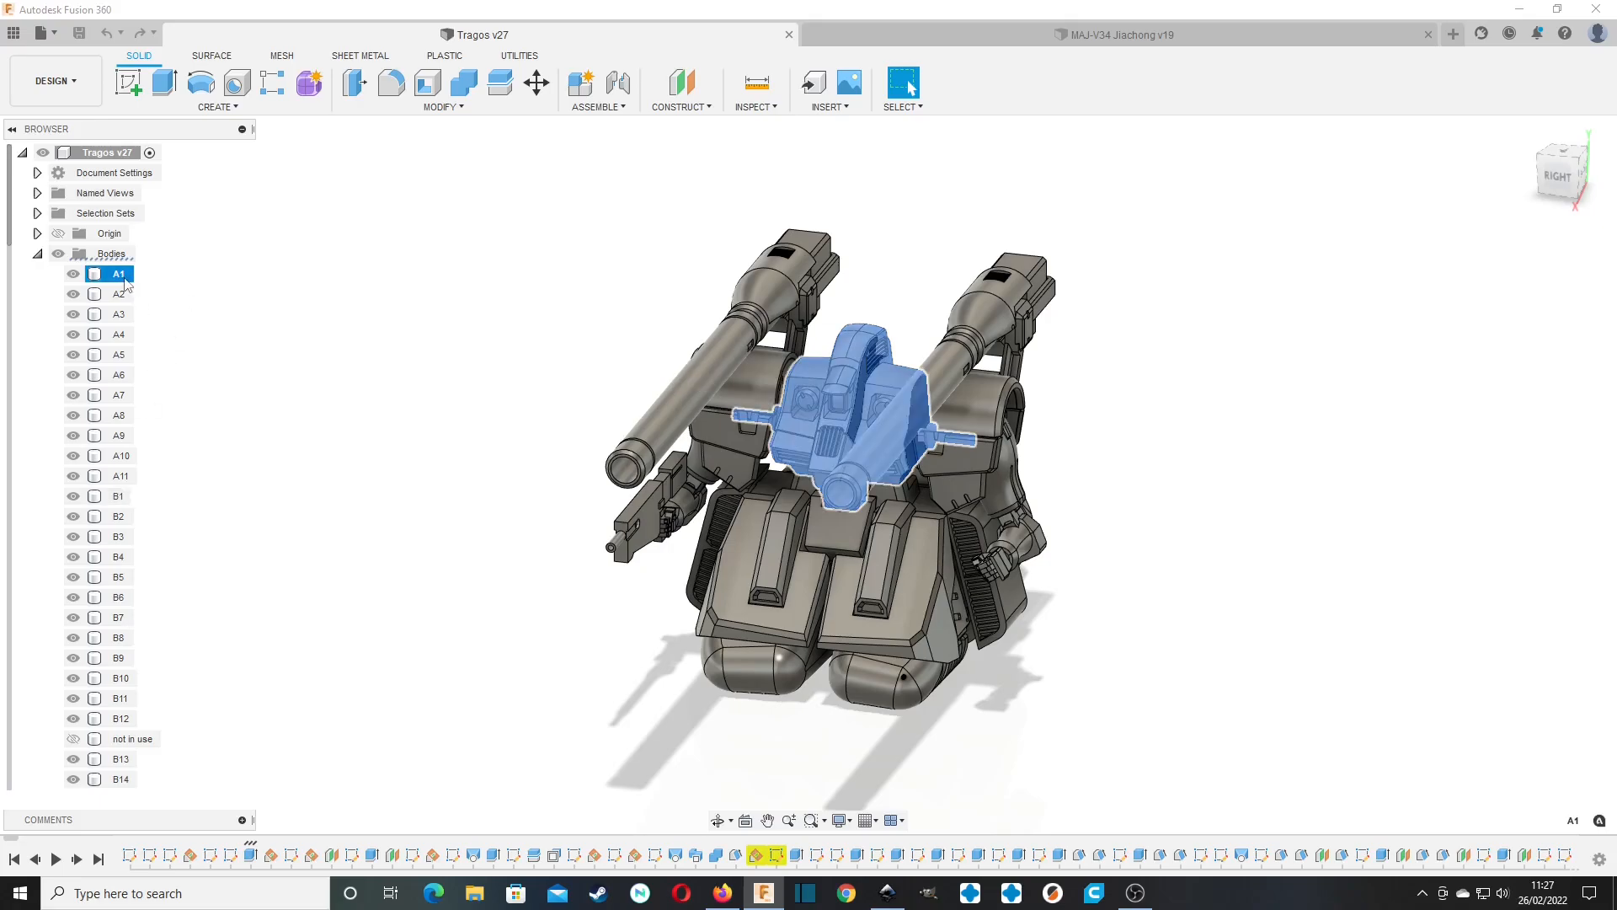
left_click(119, 314)
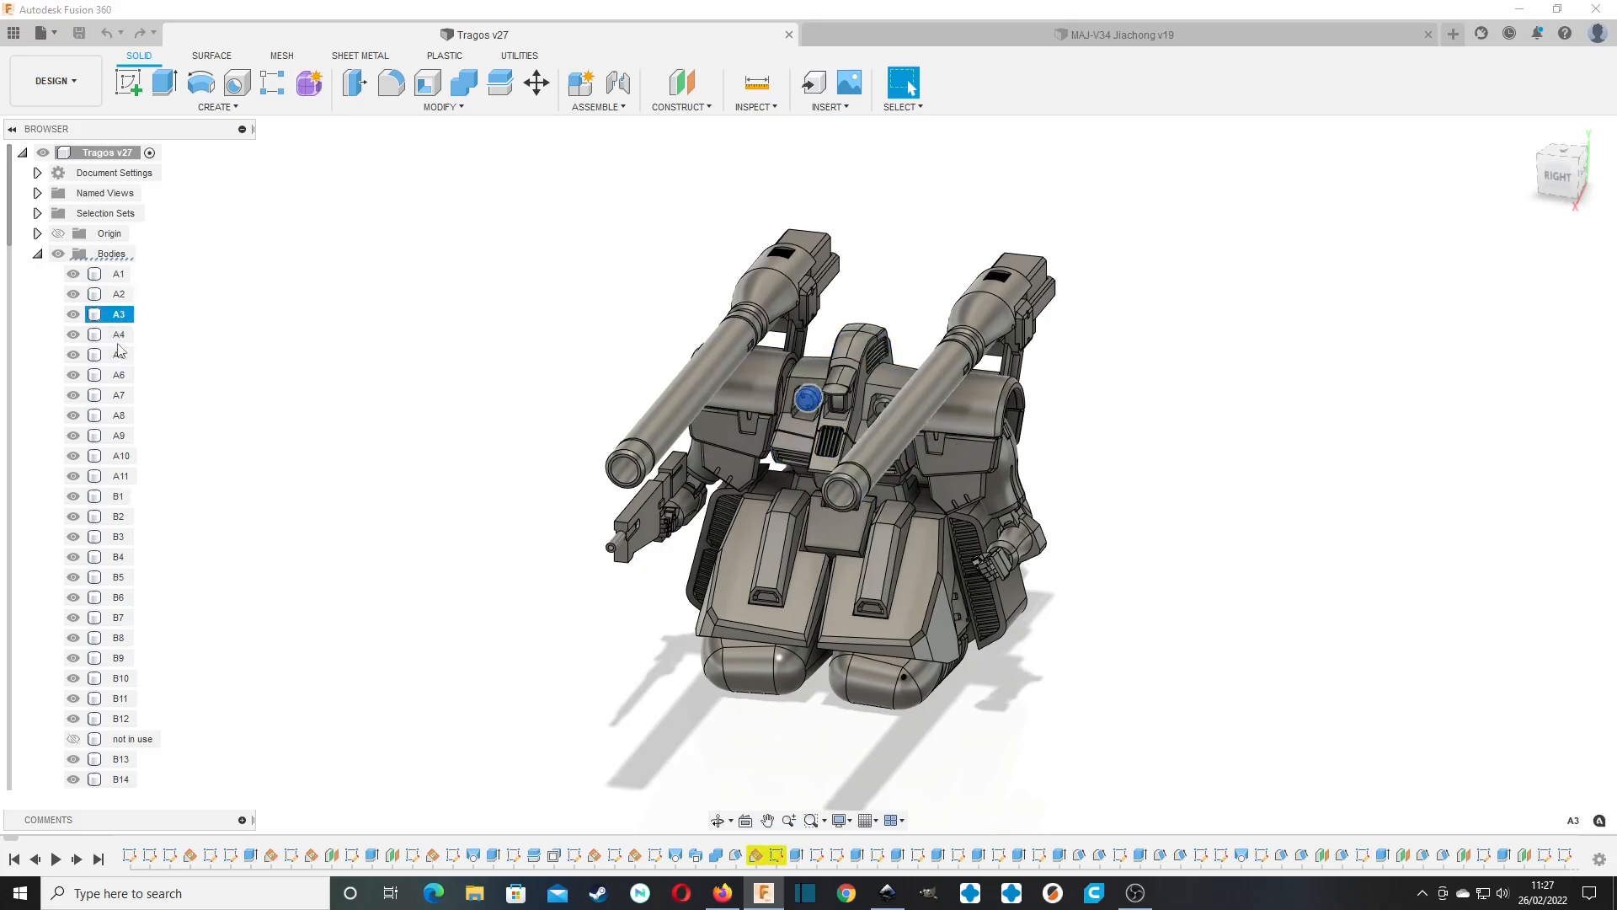
left_click(285, 338)
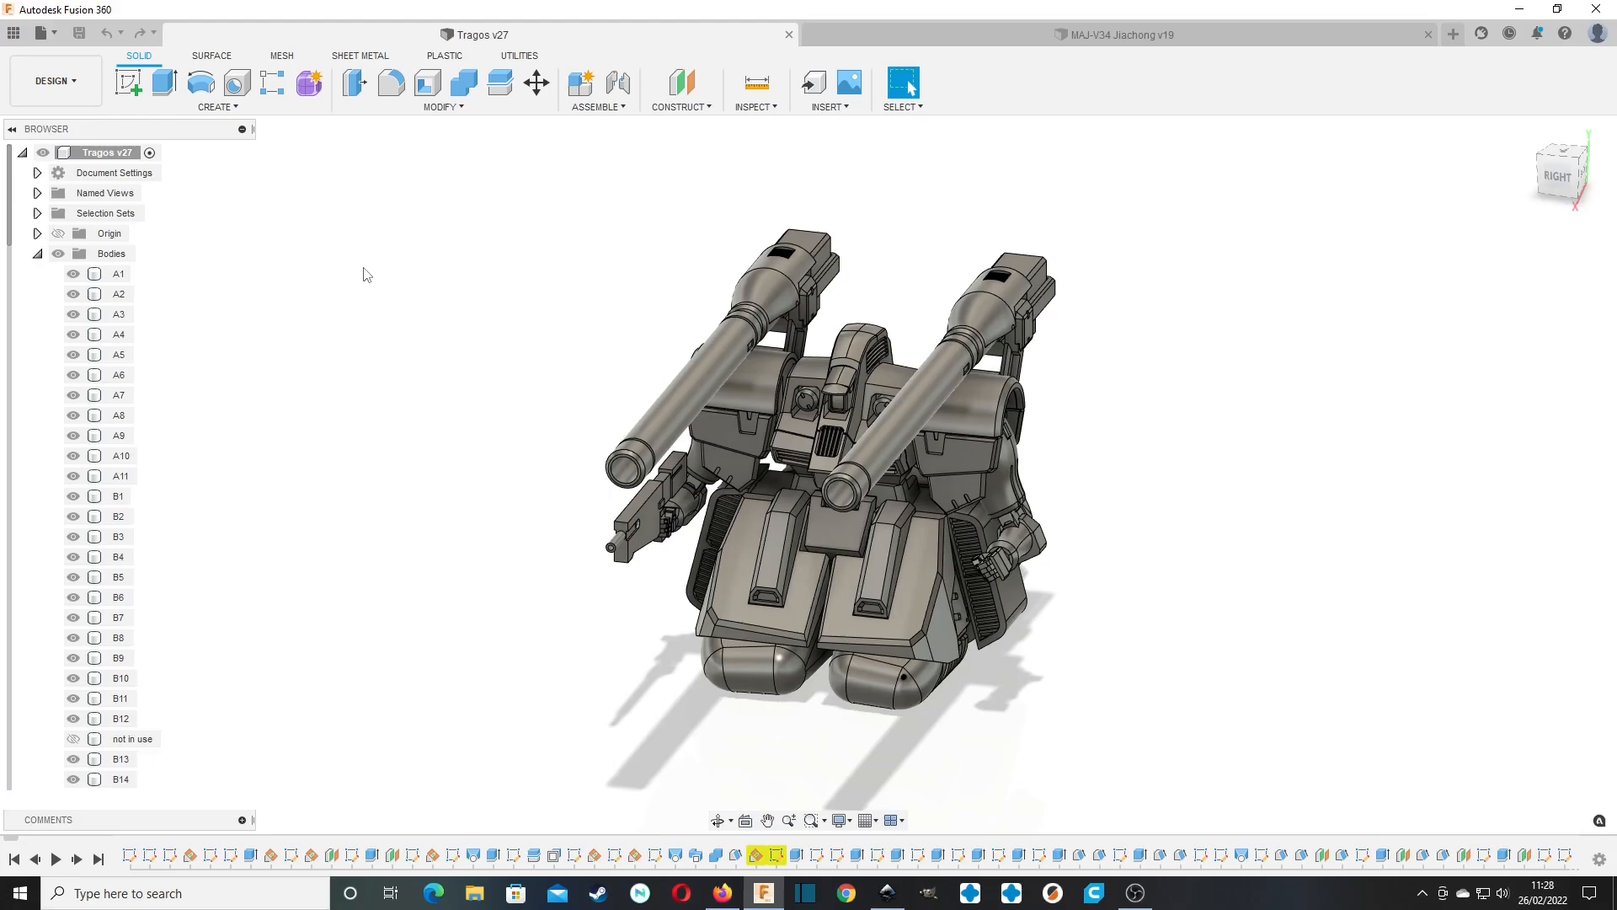
Highlight arm bodies B1, B20, C2 and C3 to identify the parts in the B and C groups, then deselect them.
left_click(119, 496)
scroll(124, 536, "down", 1)
scroll(124, 537, "down", 5)
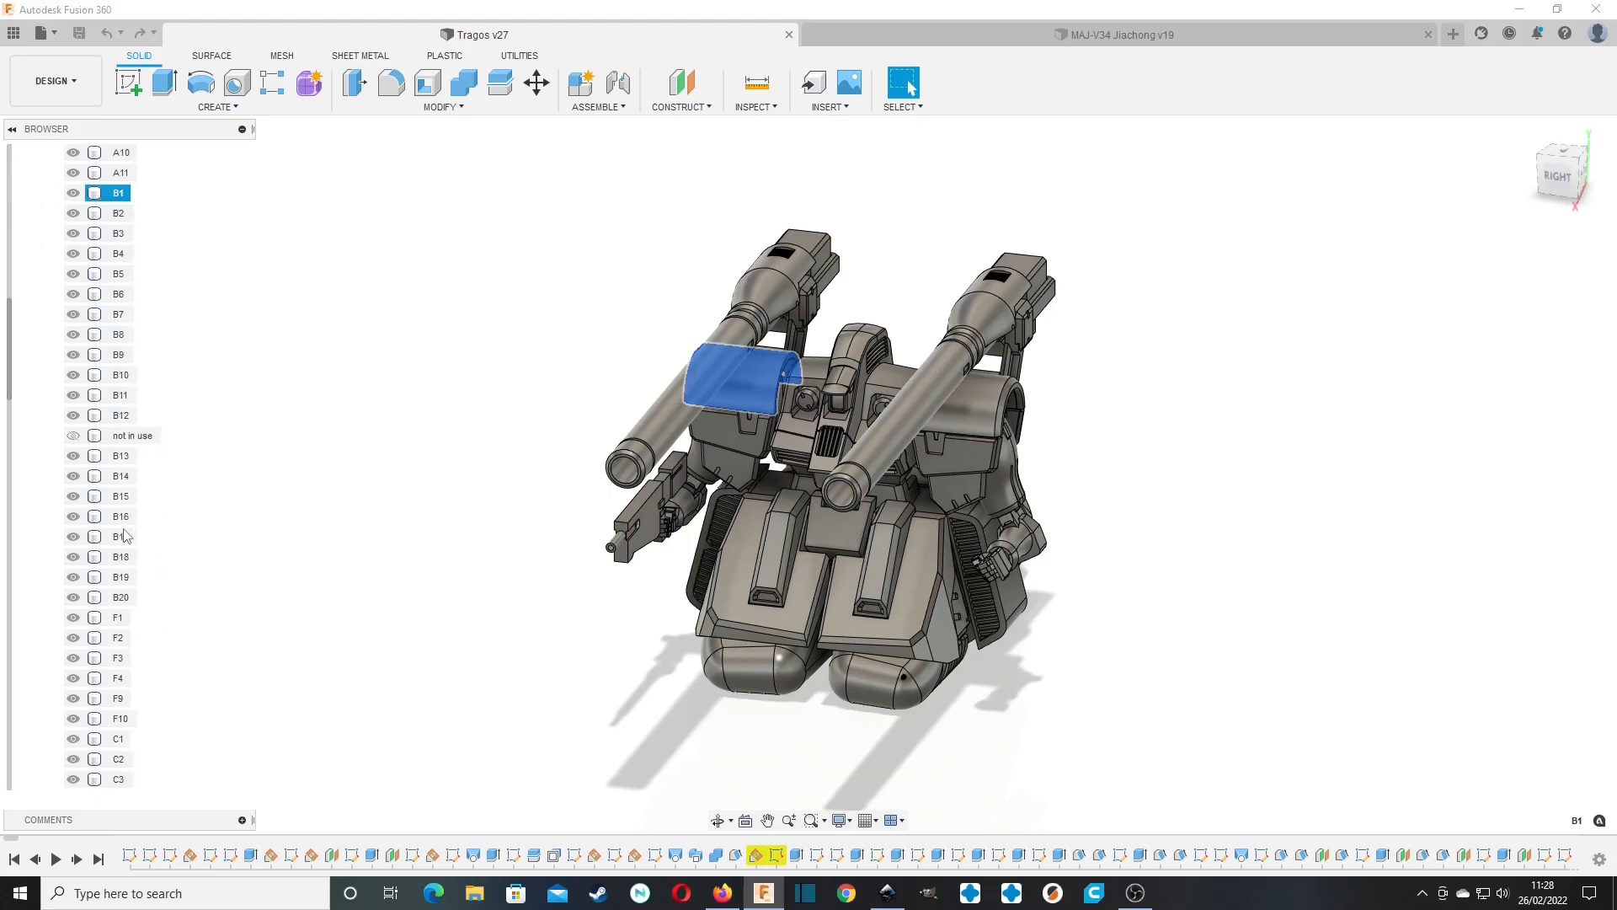
left_click(120, 597)
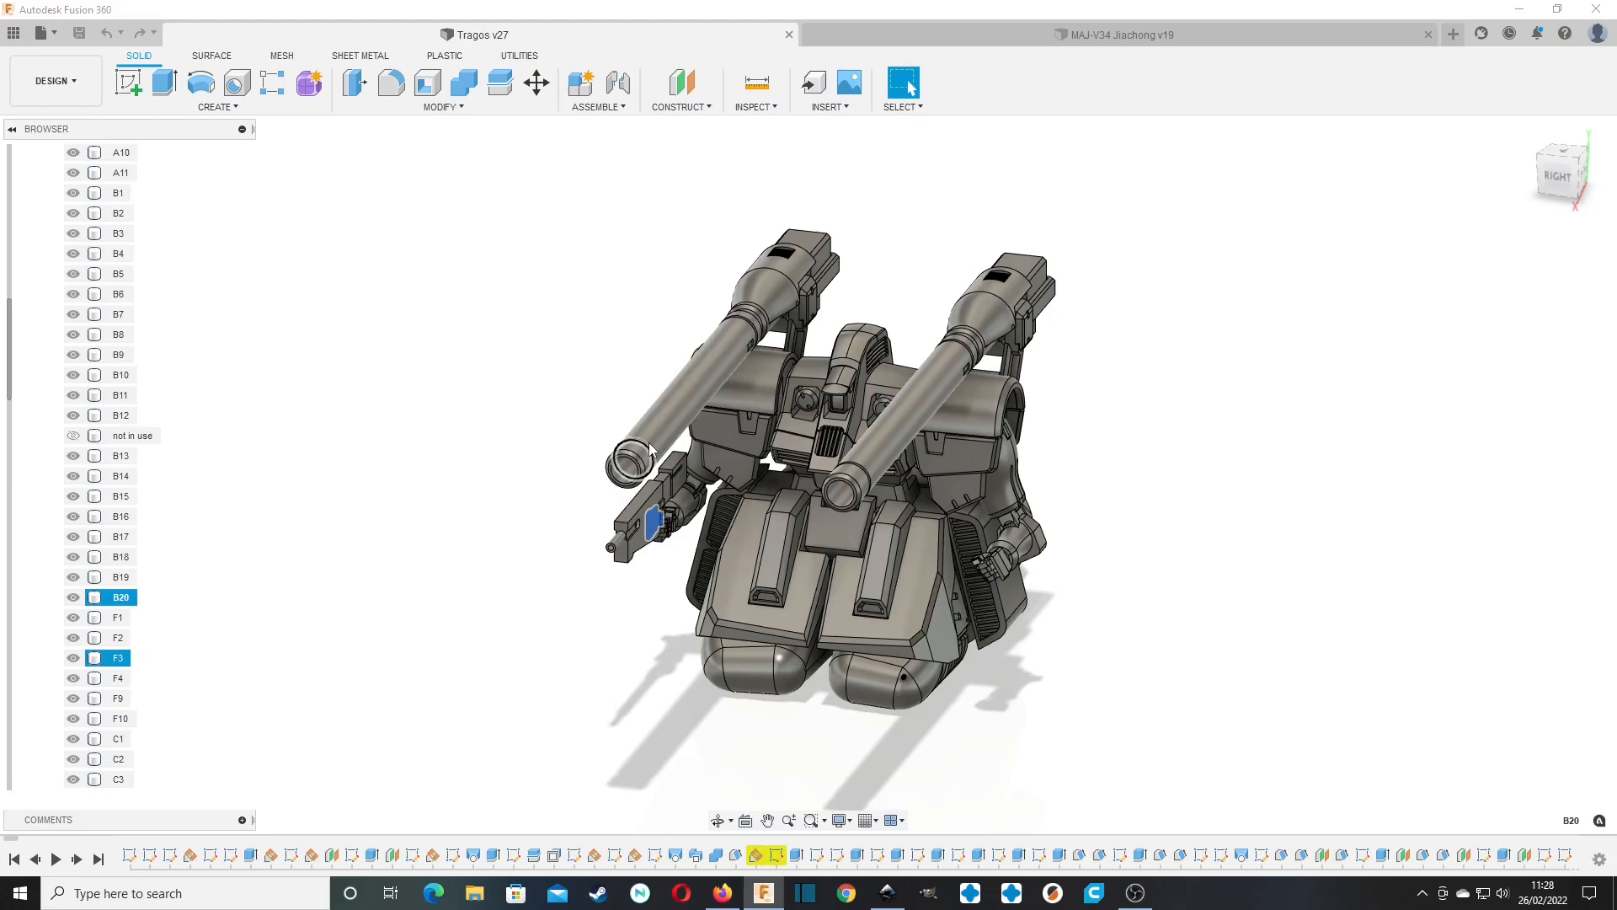
scroll(159, 673, "down", 1)
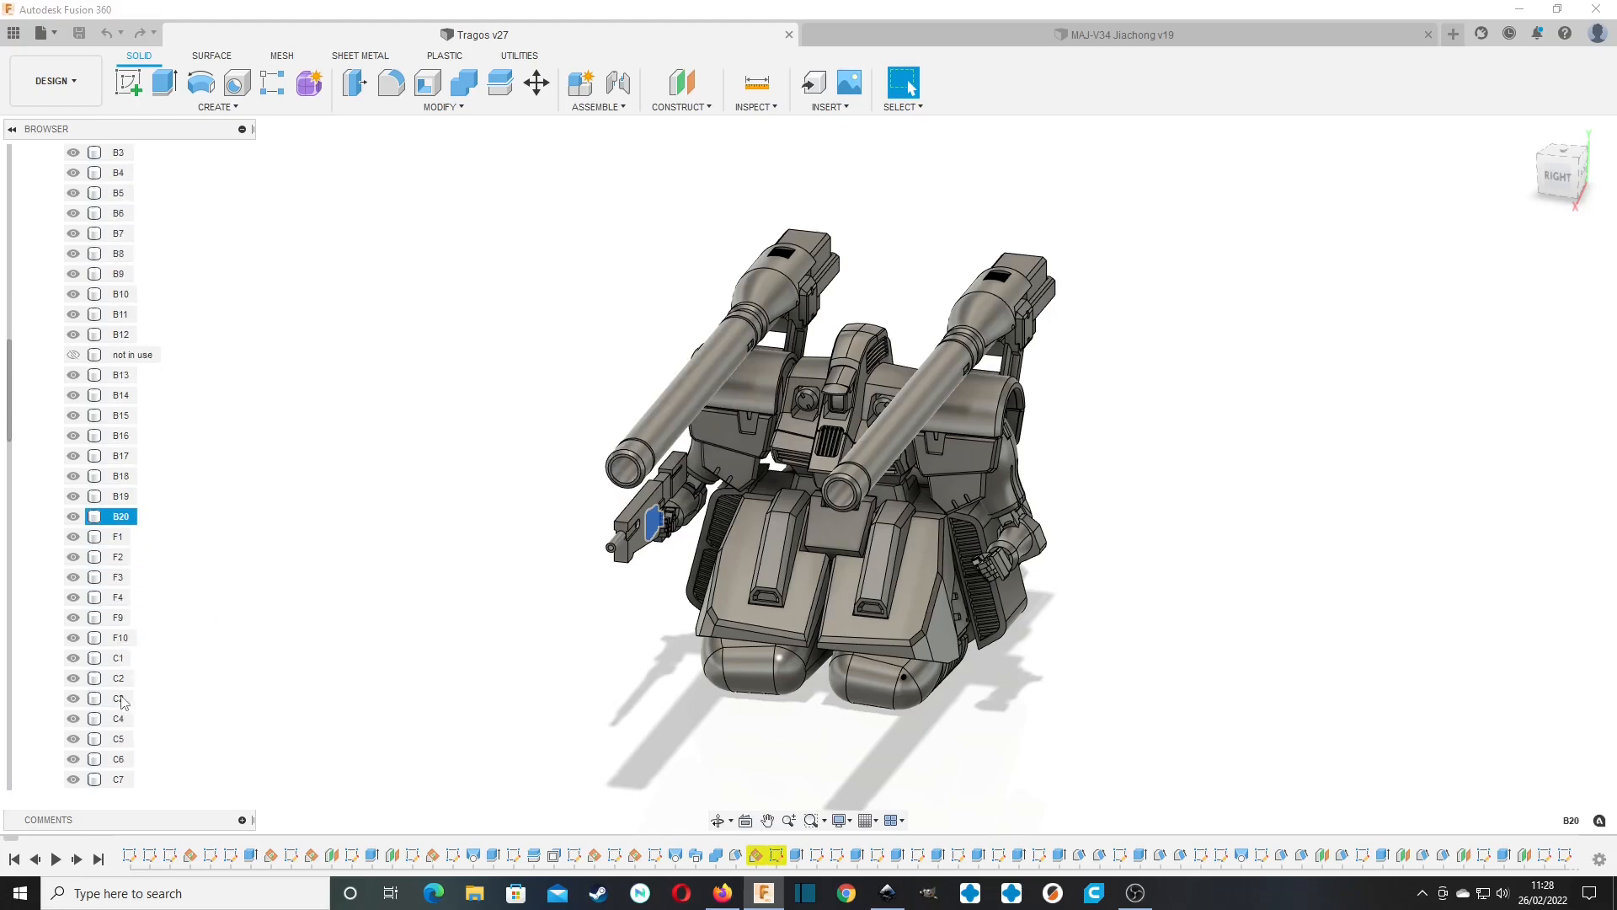
left_click(118, 678)
scroll(115, 710, "up", 1)
left_click(116, 720)
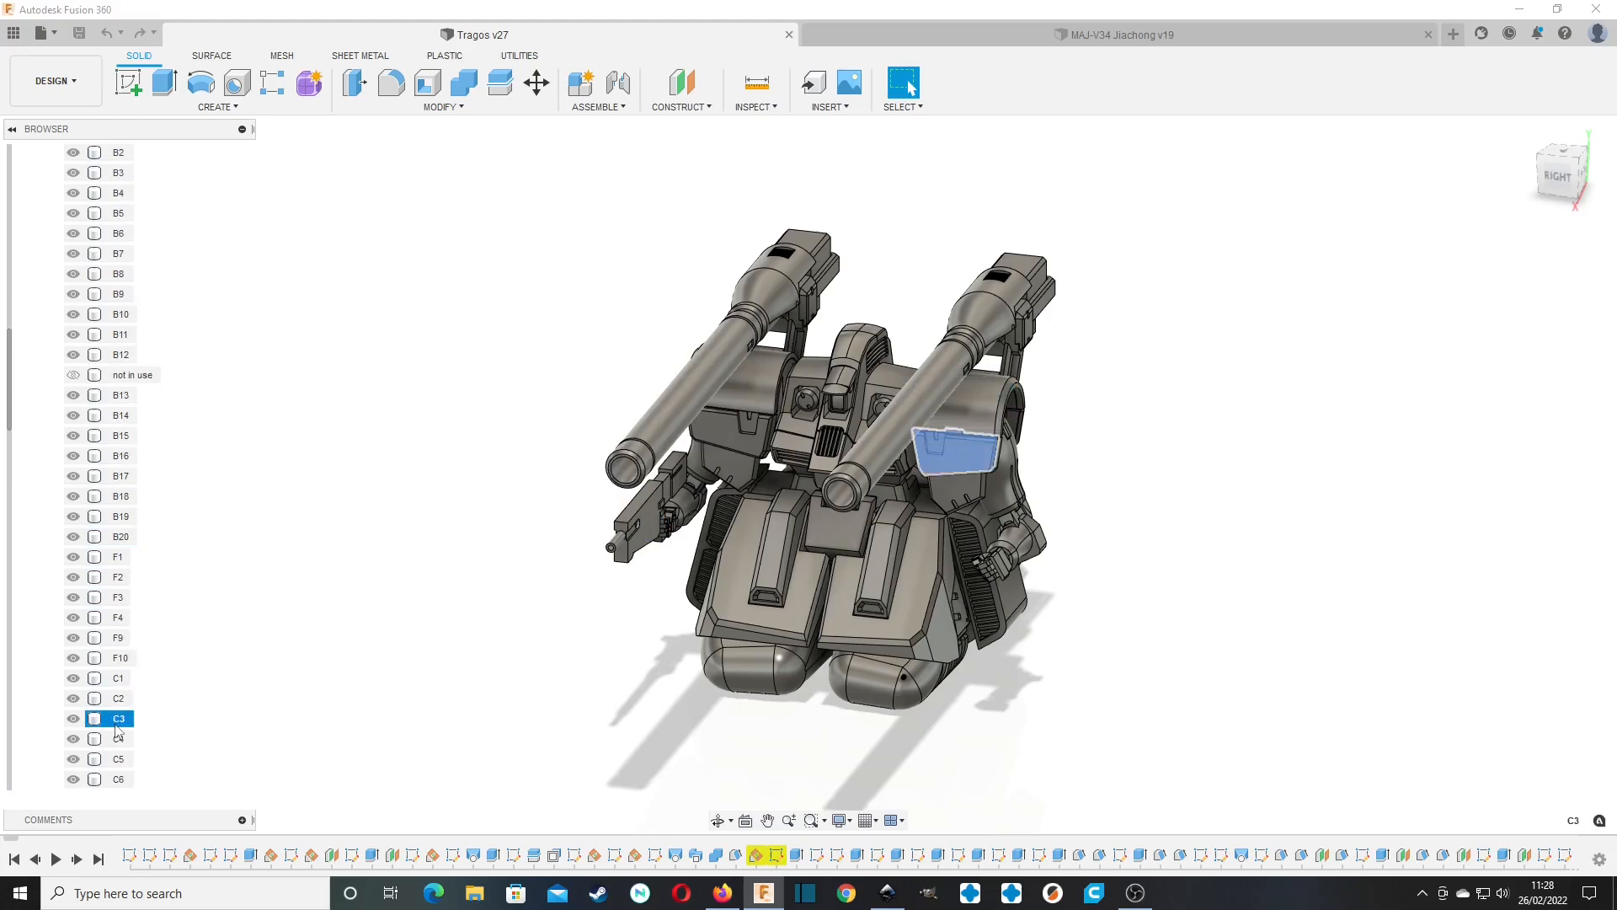
left_click(366, 582)
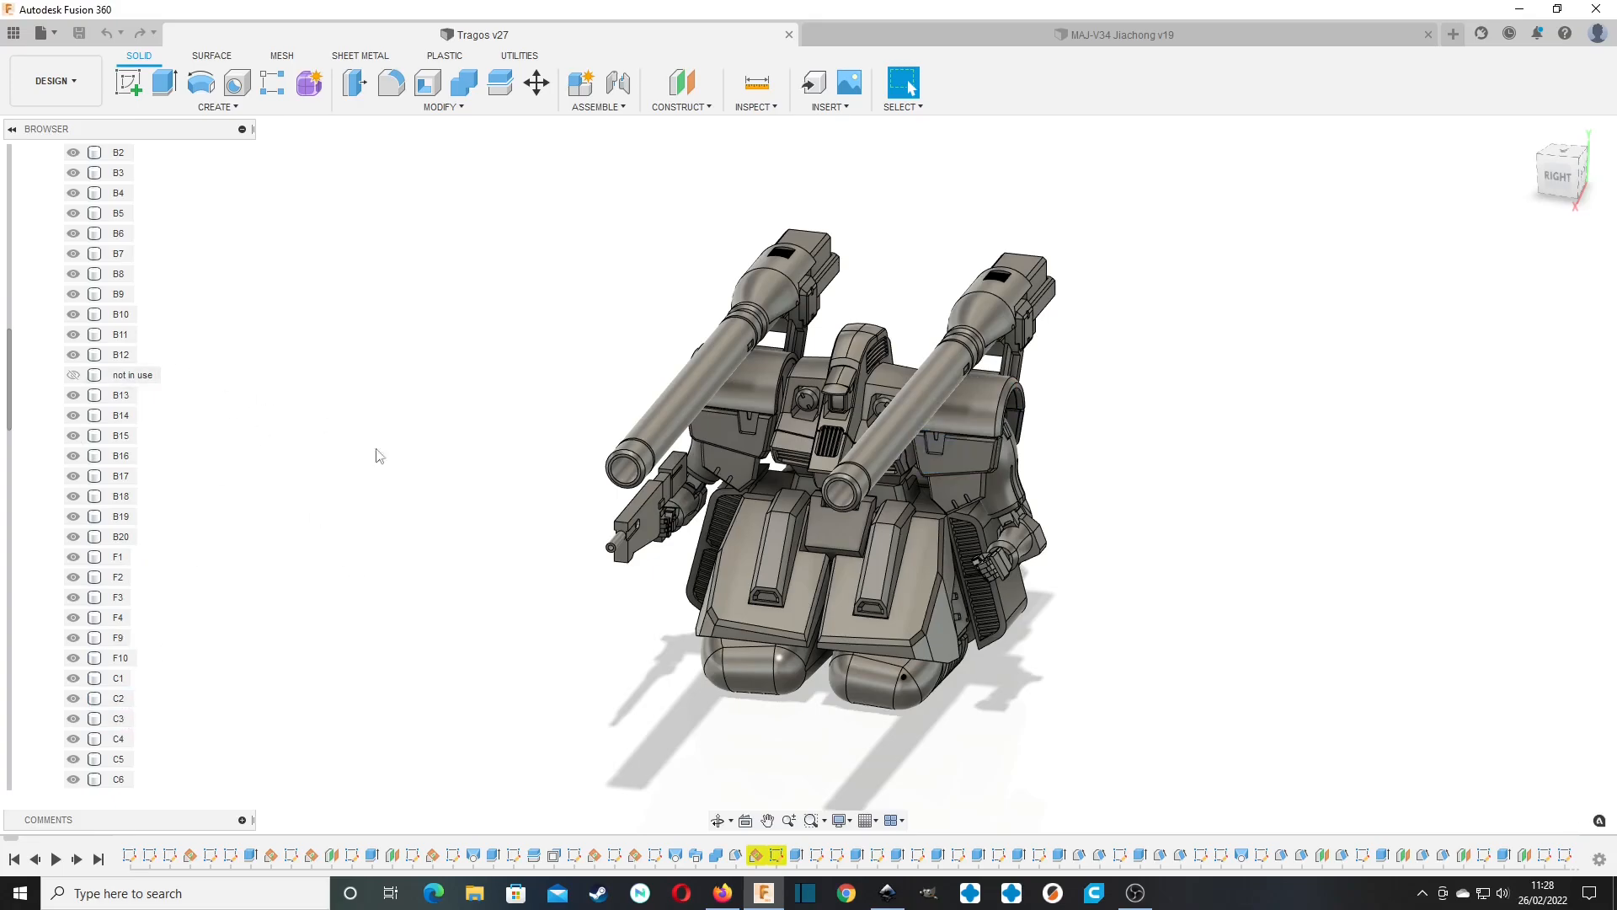
Highlight cannon bodies F1, F2 and F4 in turn and examine the F group from several angles.
mouse_move(1570, 160)
left_mouse_down()
mouse_move(1469, 170)
mouse_move(1457, 145)
mouse_move(1548, 200)
mouse_move(1600, 181)
mouse_move(1533, 151)
left_mouse_up()
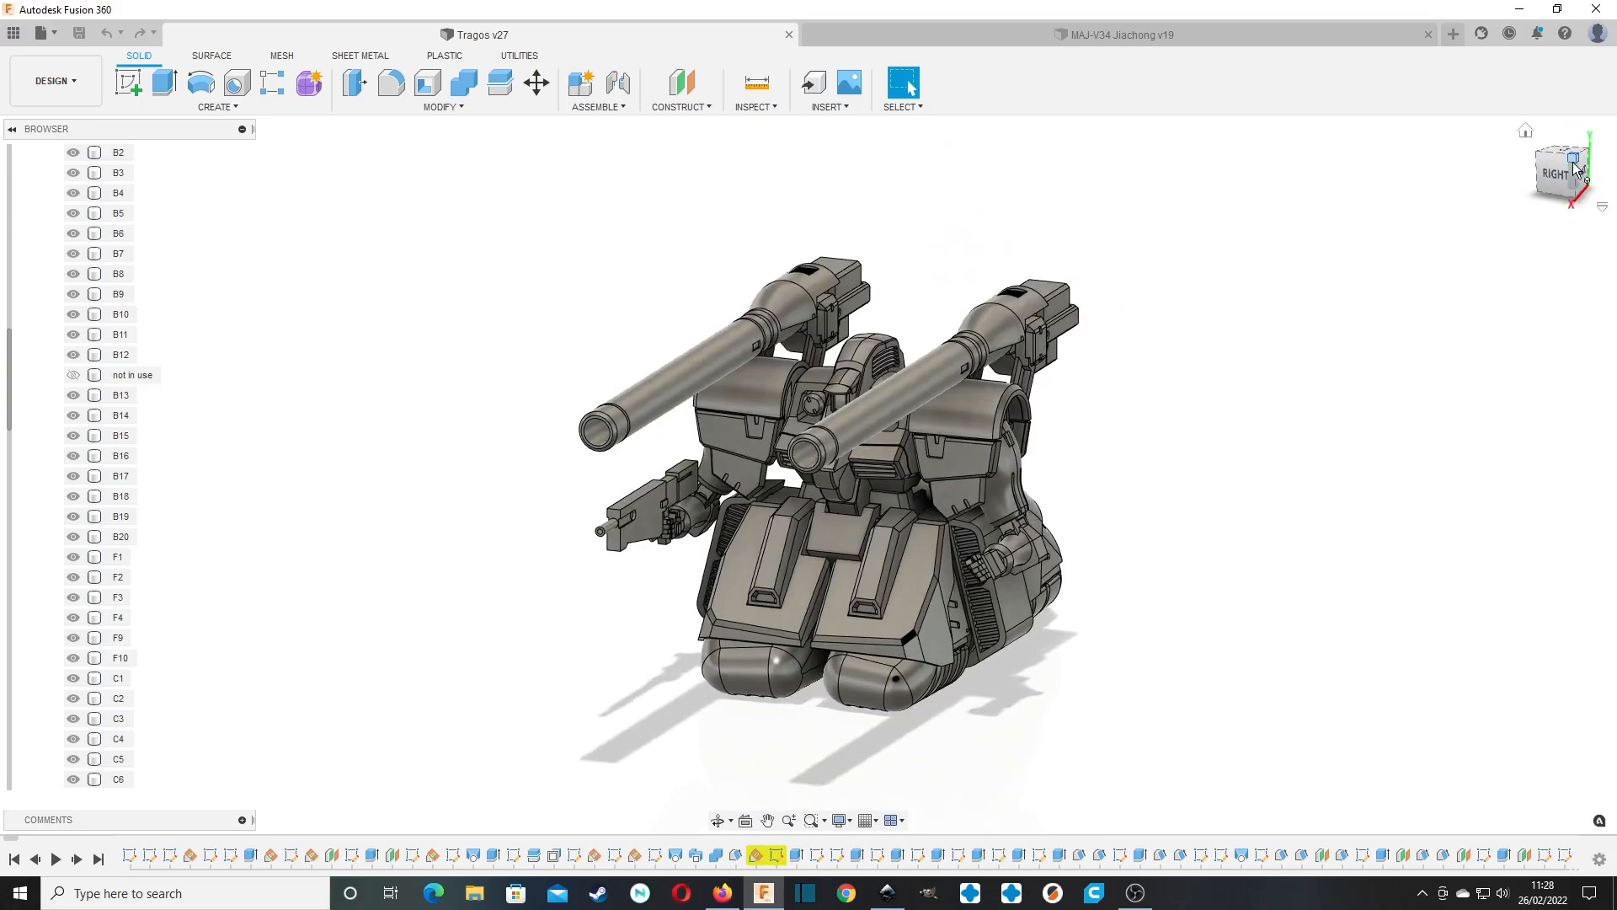
left_click(117, 556)
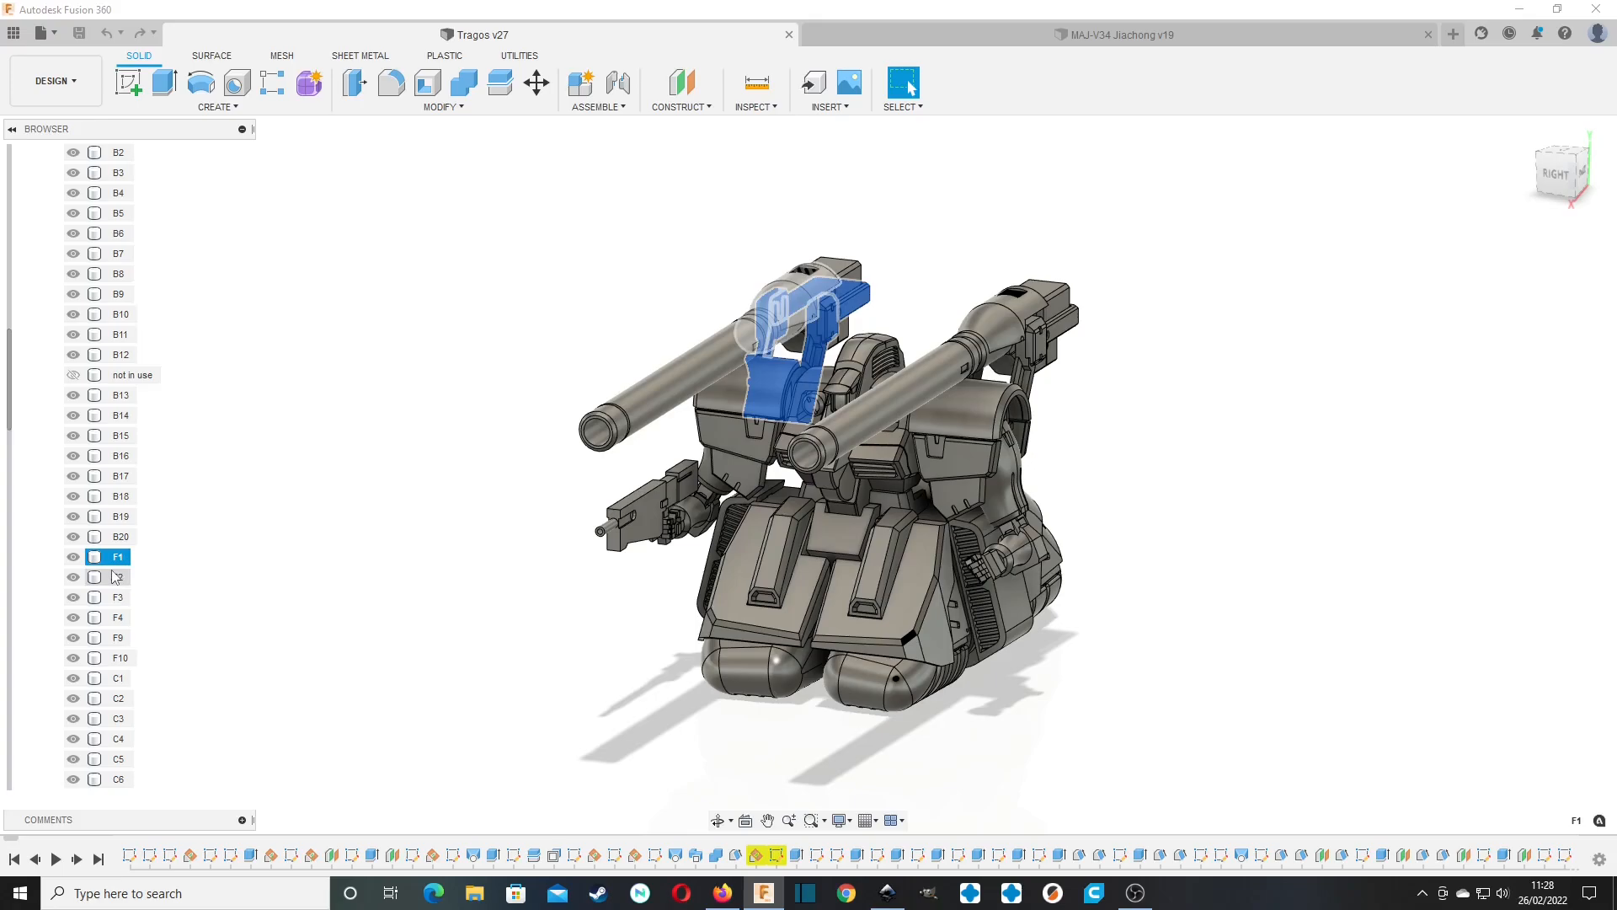
left_click(117, 577)
left_click(111, 617)
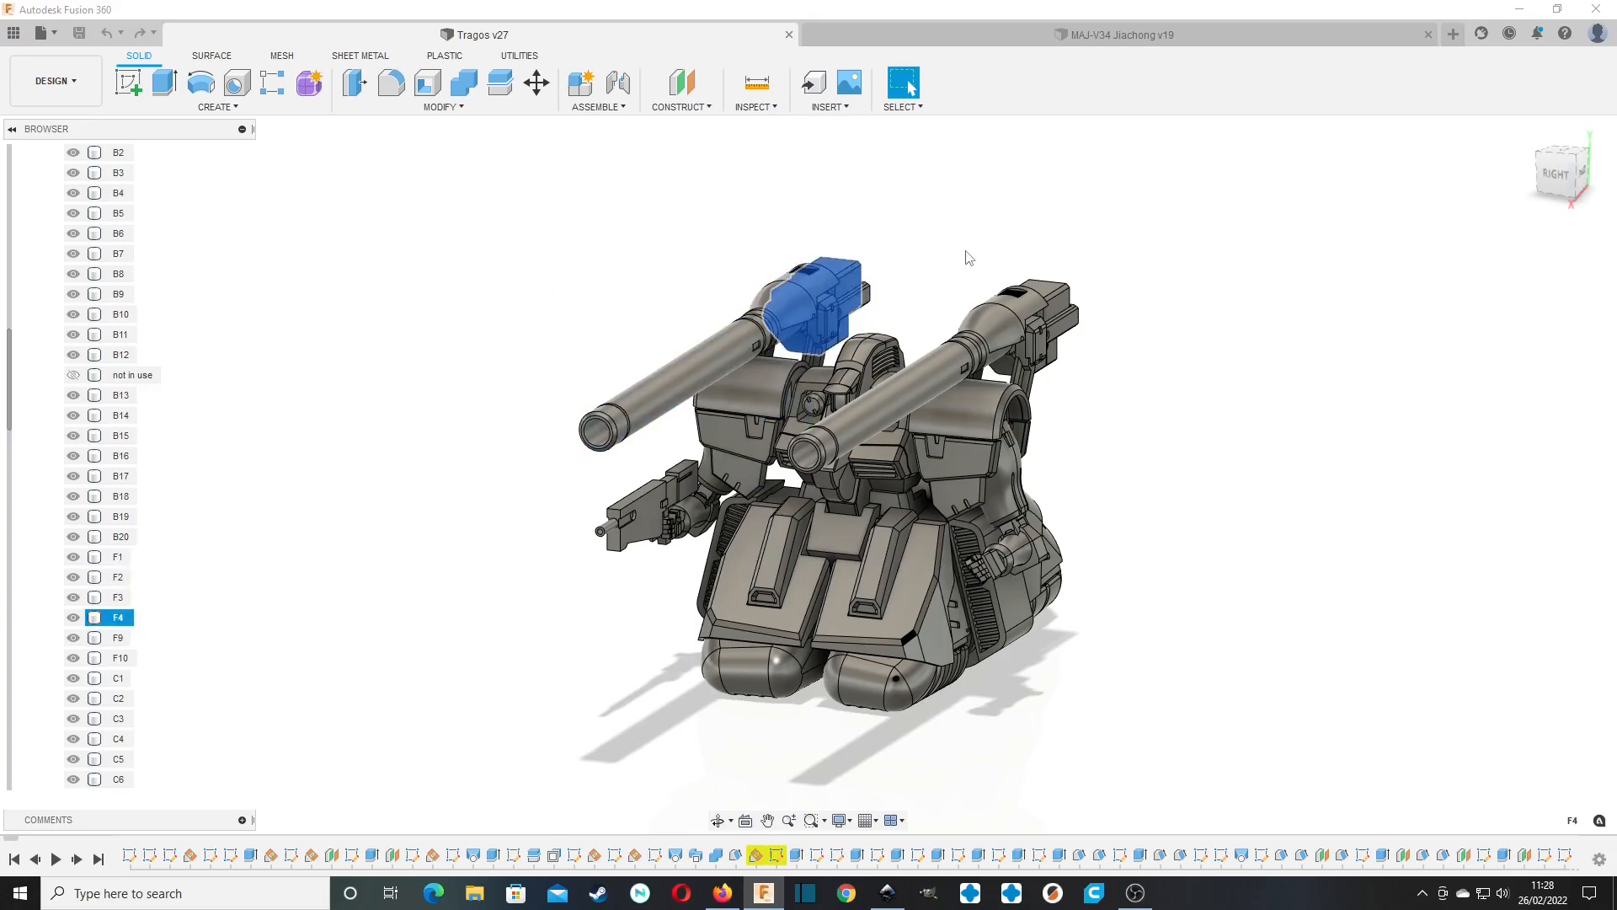
mouse_move(1560, 177)
left_mouse_down()
mouse_move(1499, 139)
mouse_move(1428, 160)
mouse_move(1577, 198)
mouse_move(1548, 179)
left_mouse_up()
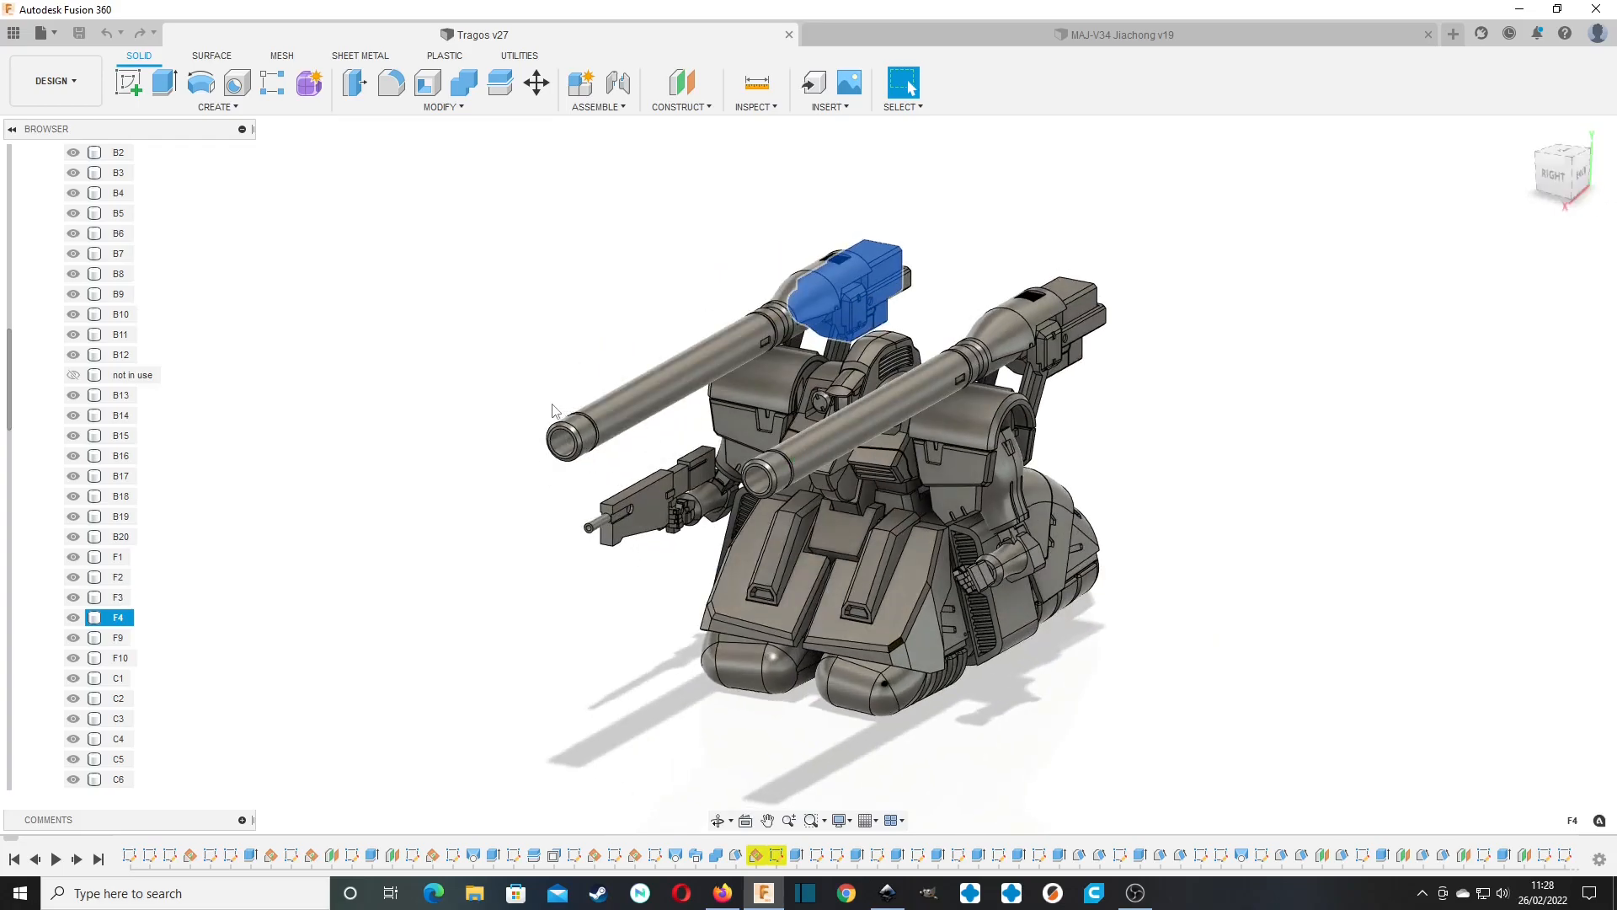
scroll(154, 363, "up", 6)
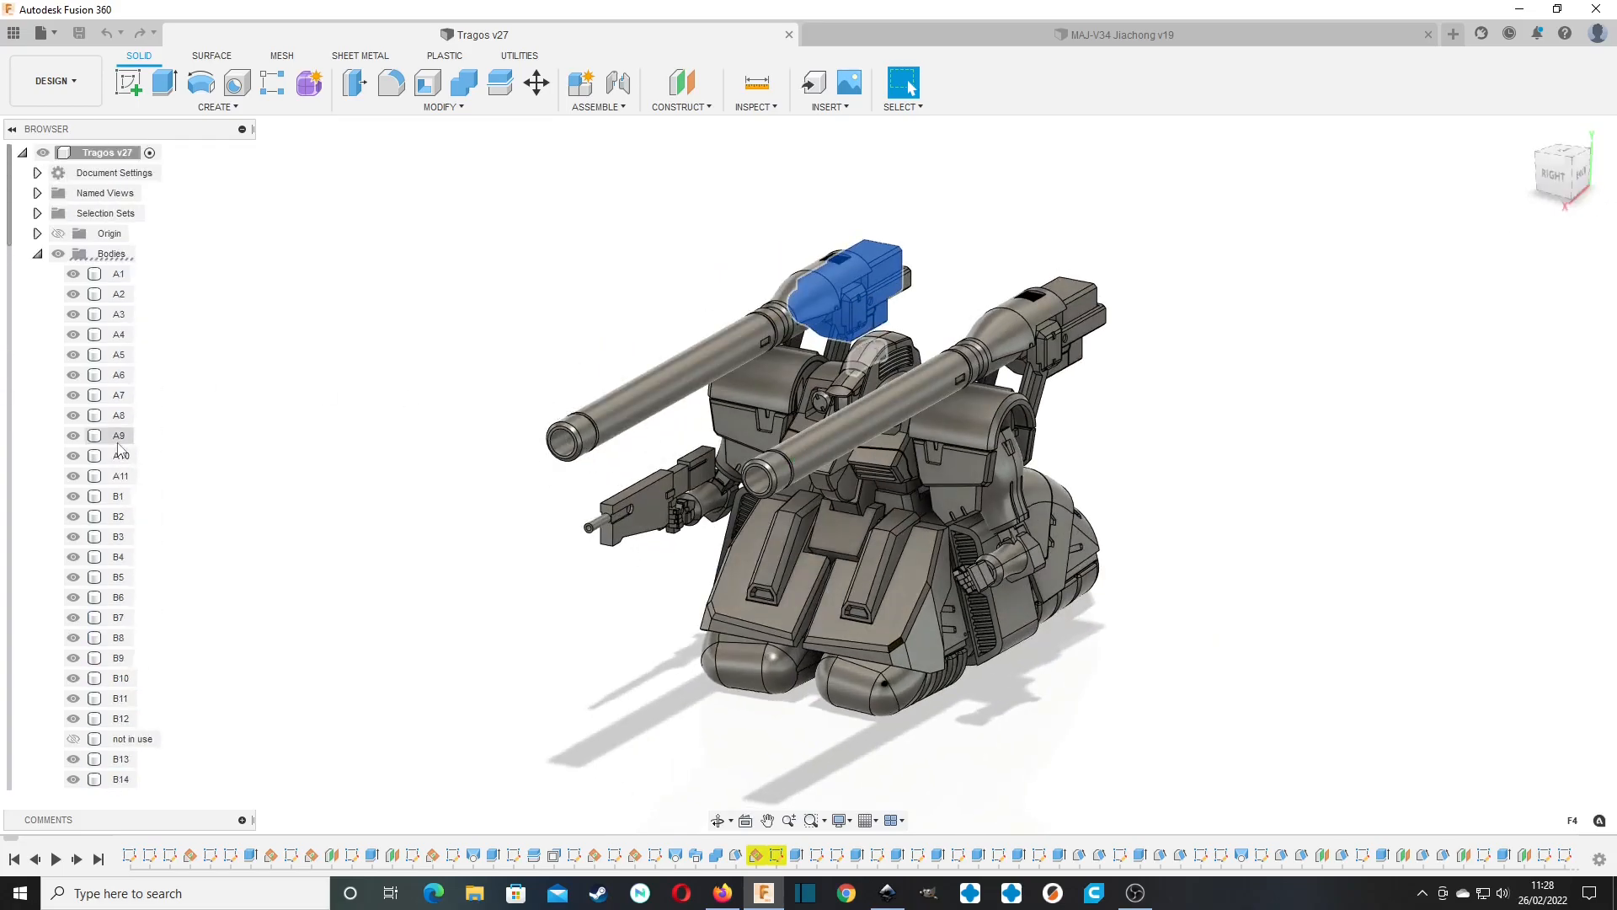
left_click_drag(1605, 178, 1612, 195)
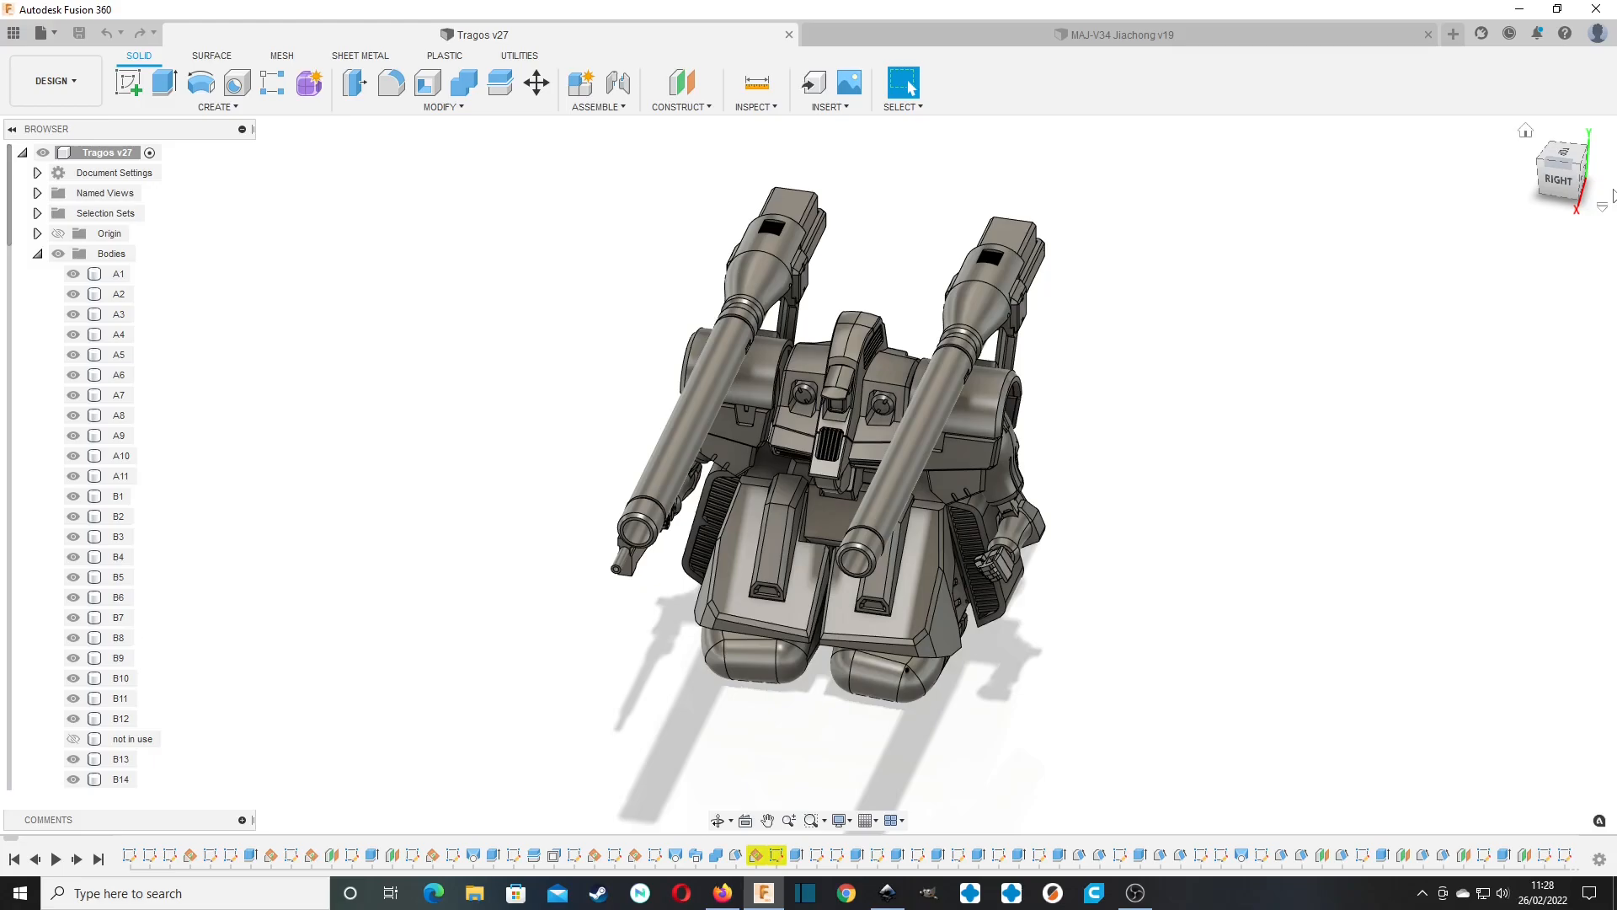
Switch to the MAJ-V34 Jiachong design and highlight its rear tyer and front wheel bodies.
left_click(1186, 34)
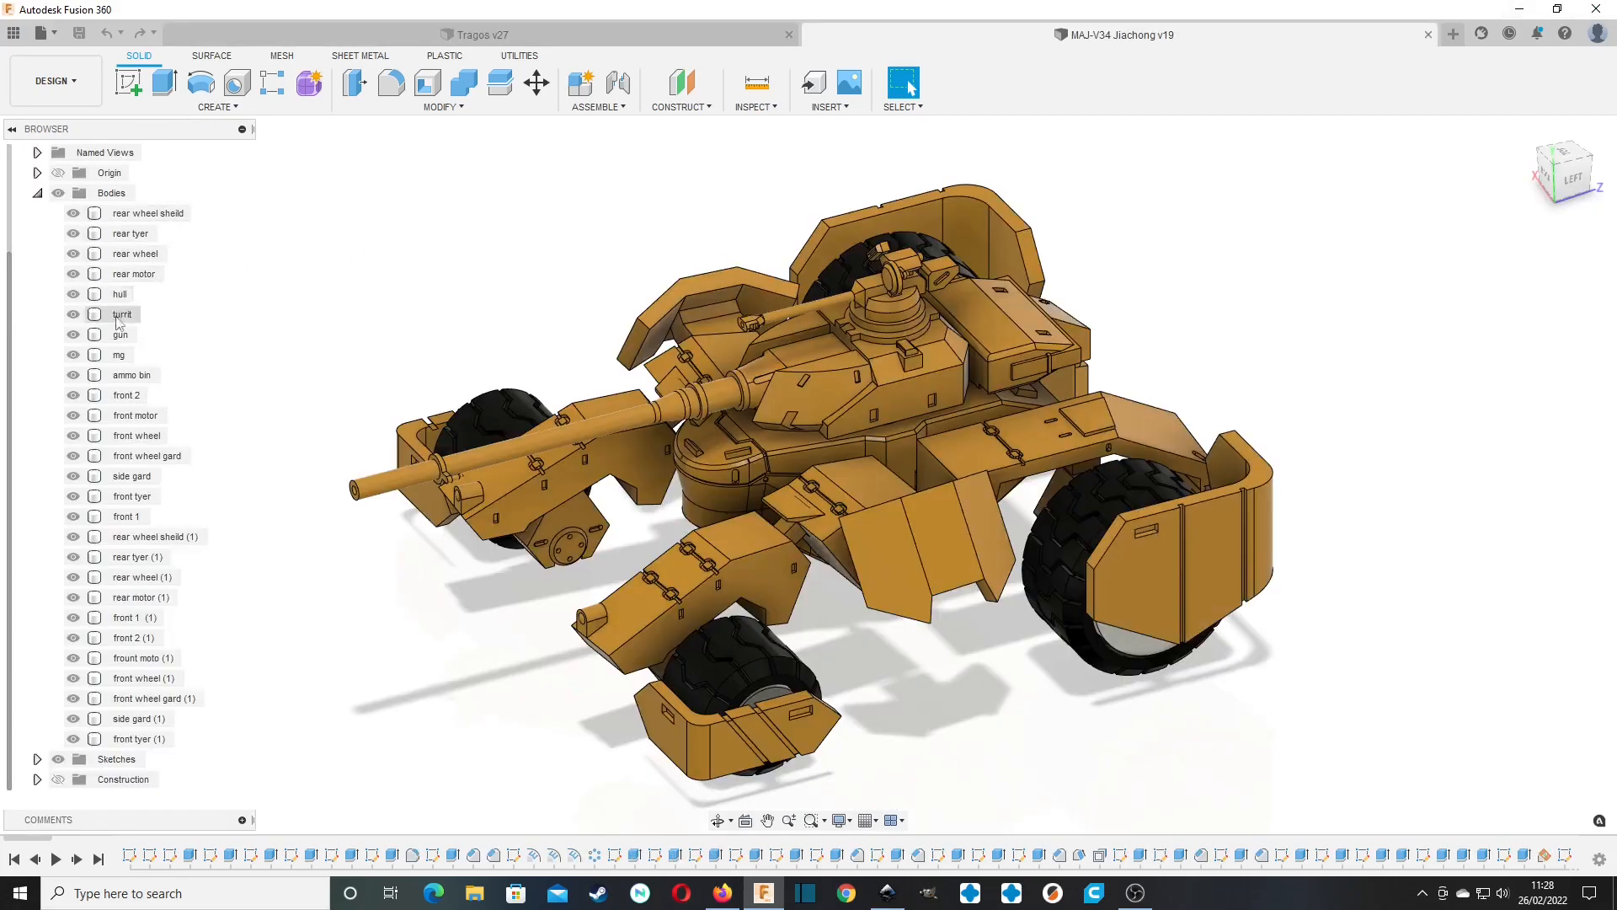
left_click(132, 235)
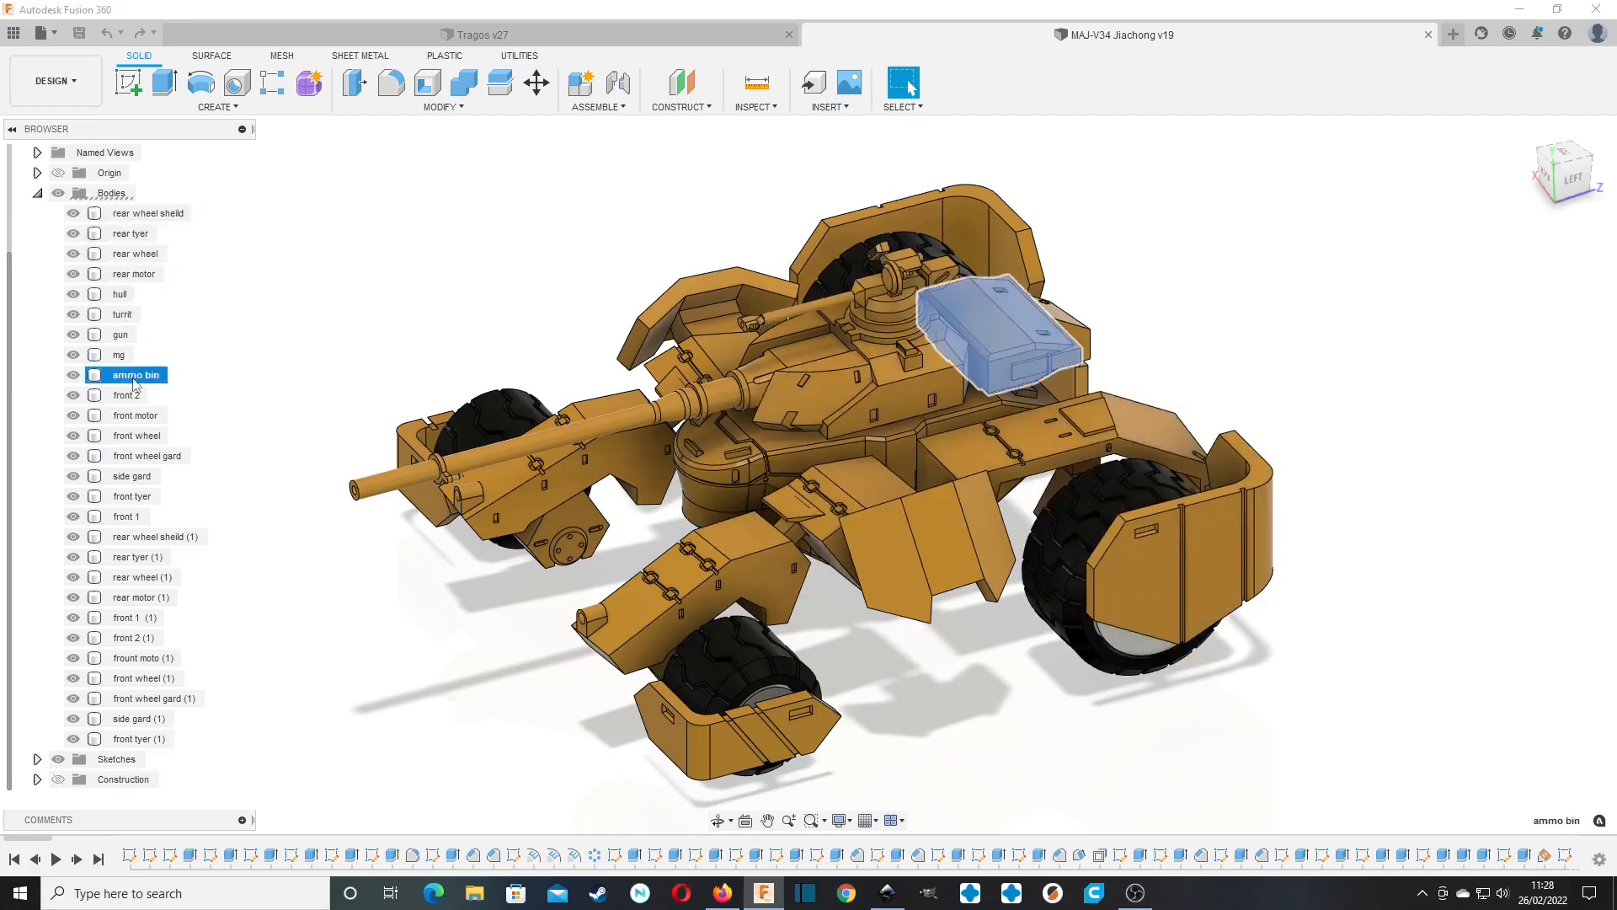
left_click(152, 436)
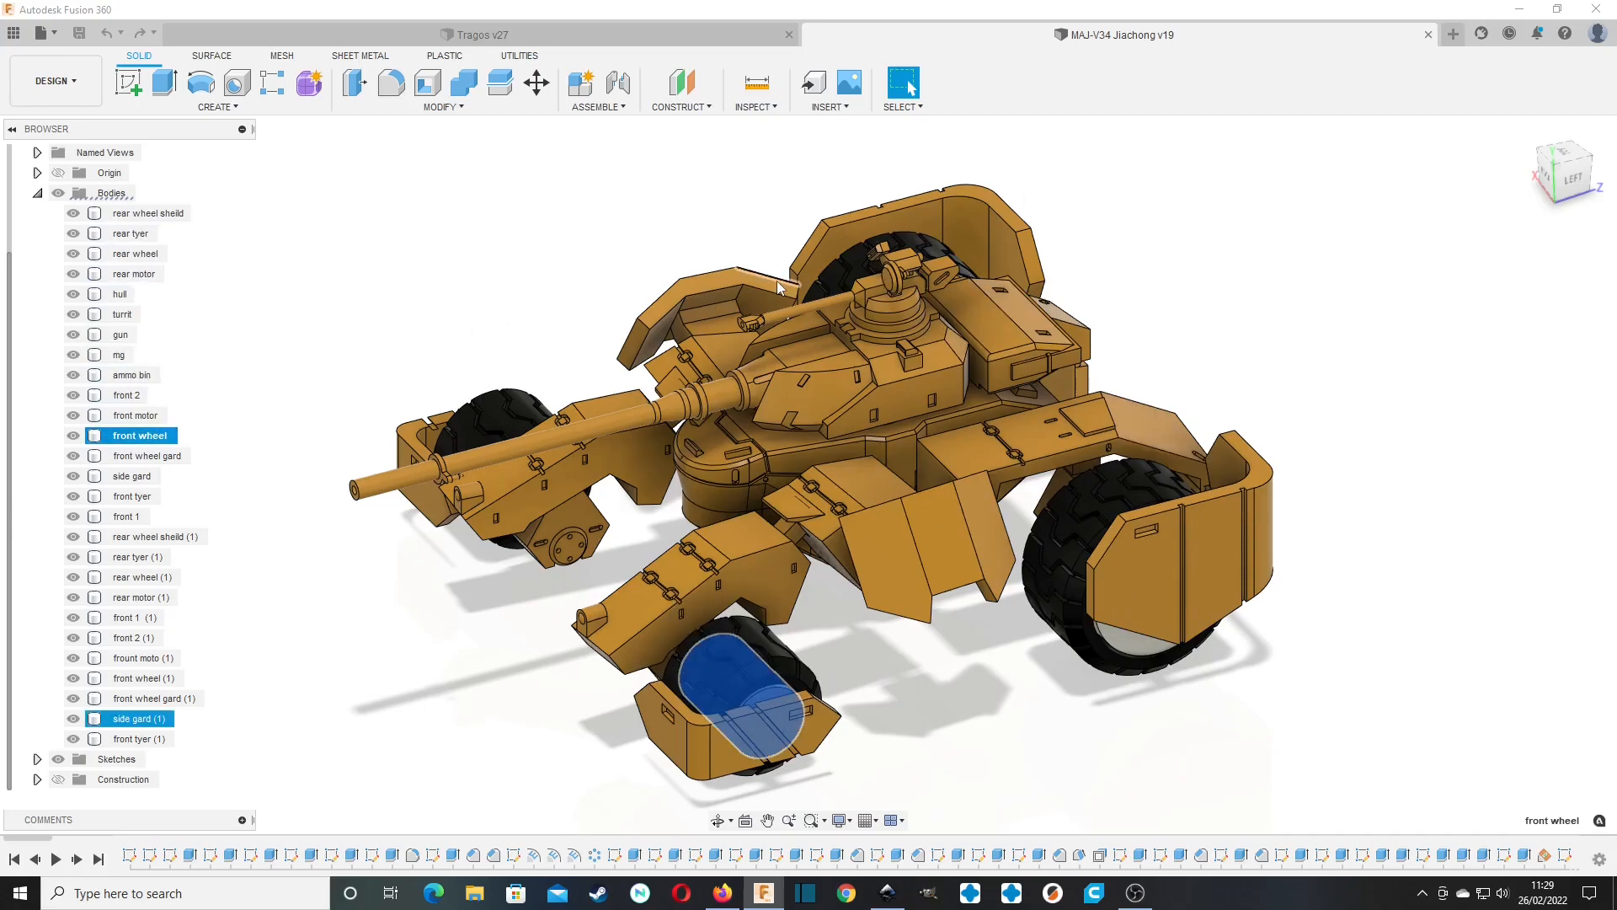
left_click(346, 296)
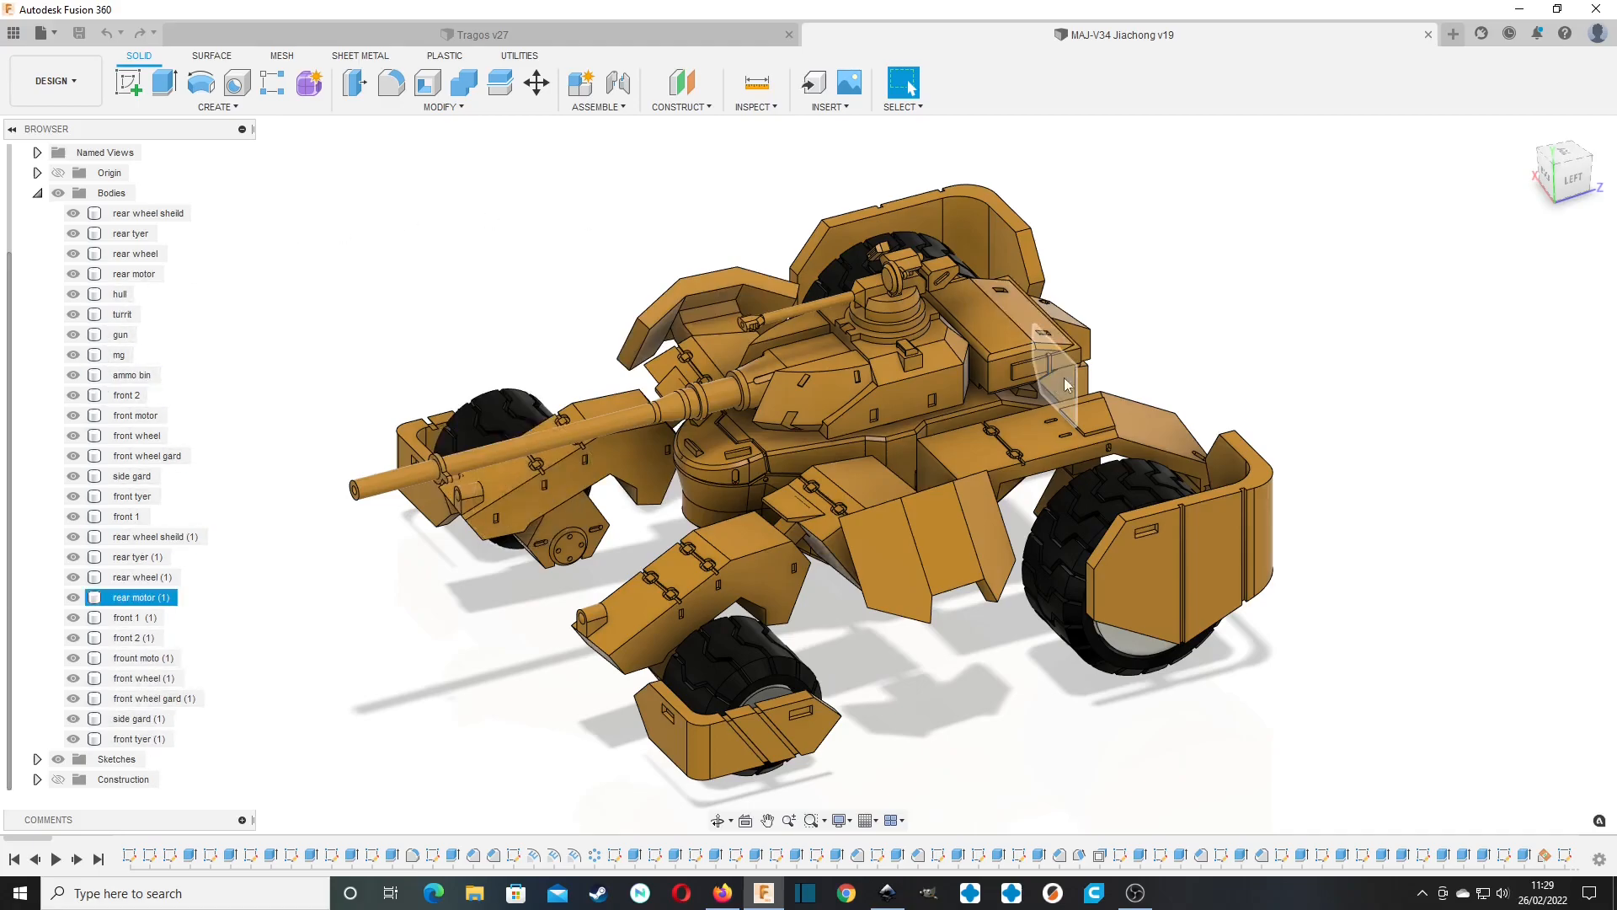
Highlight the mg body on the Jiachong's turret, inspect it on the model and clear the selection.
mouse_move(1572, 164)
left_mouse_down()
mouse_move(1381, 169)
mouse_move(1584, 198)
mouse_move(1595, 152)
mouse_move(1612, 174)
mouse_move(1564, 182)
mouse_move(1560, 164)
left_mouse_up()
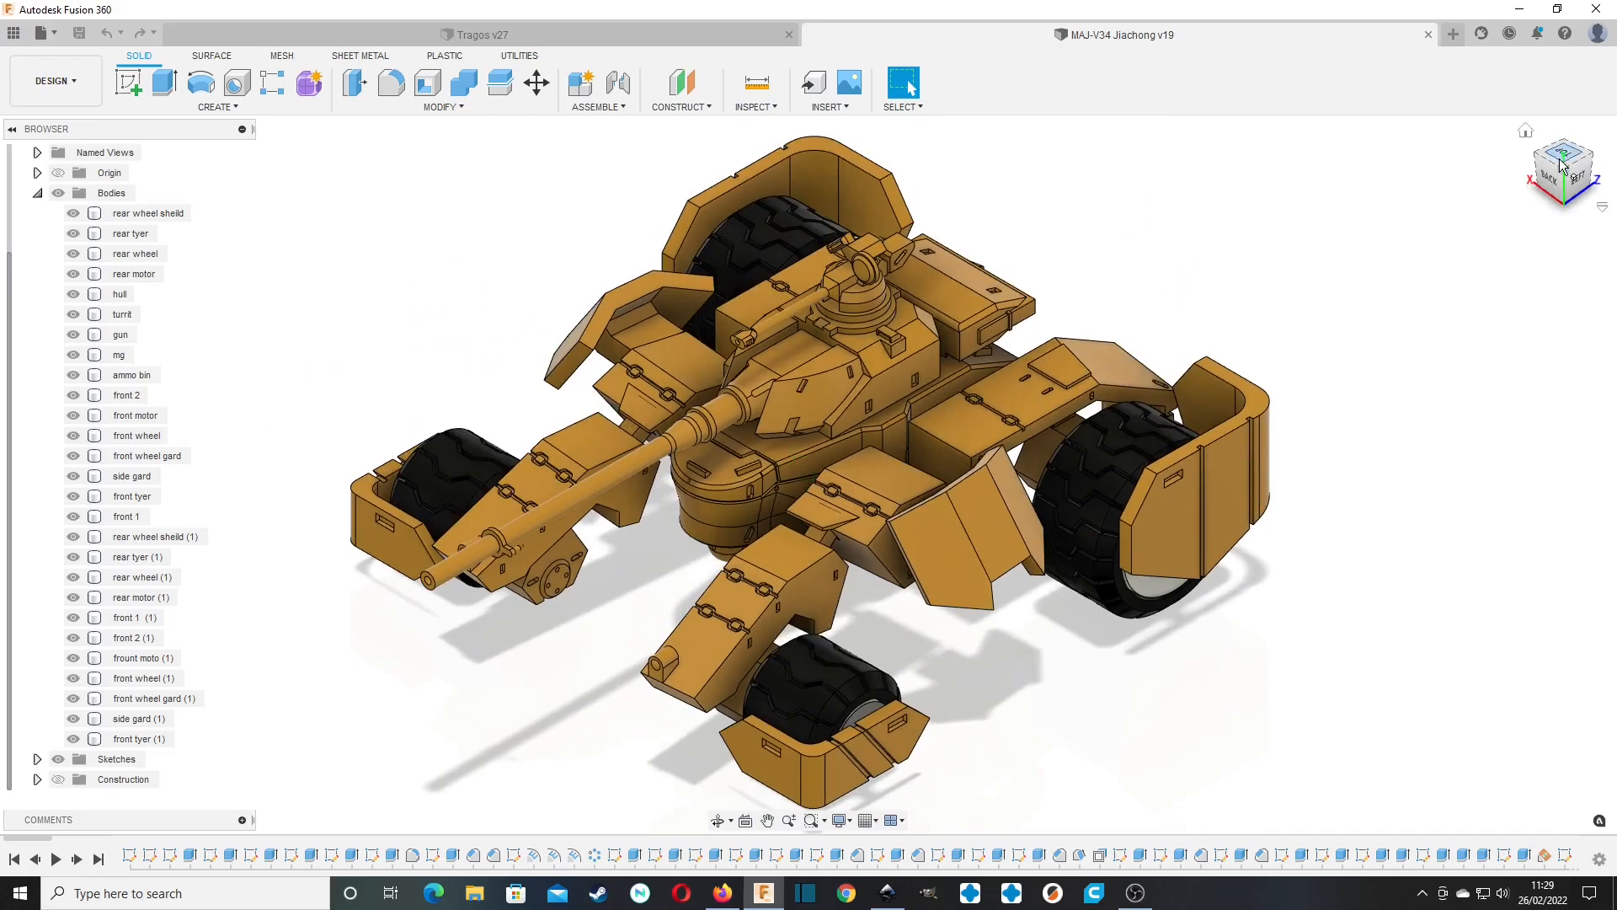
left_click(128, 362)
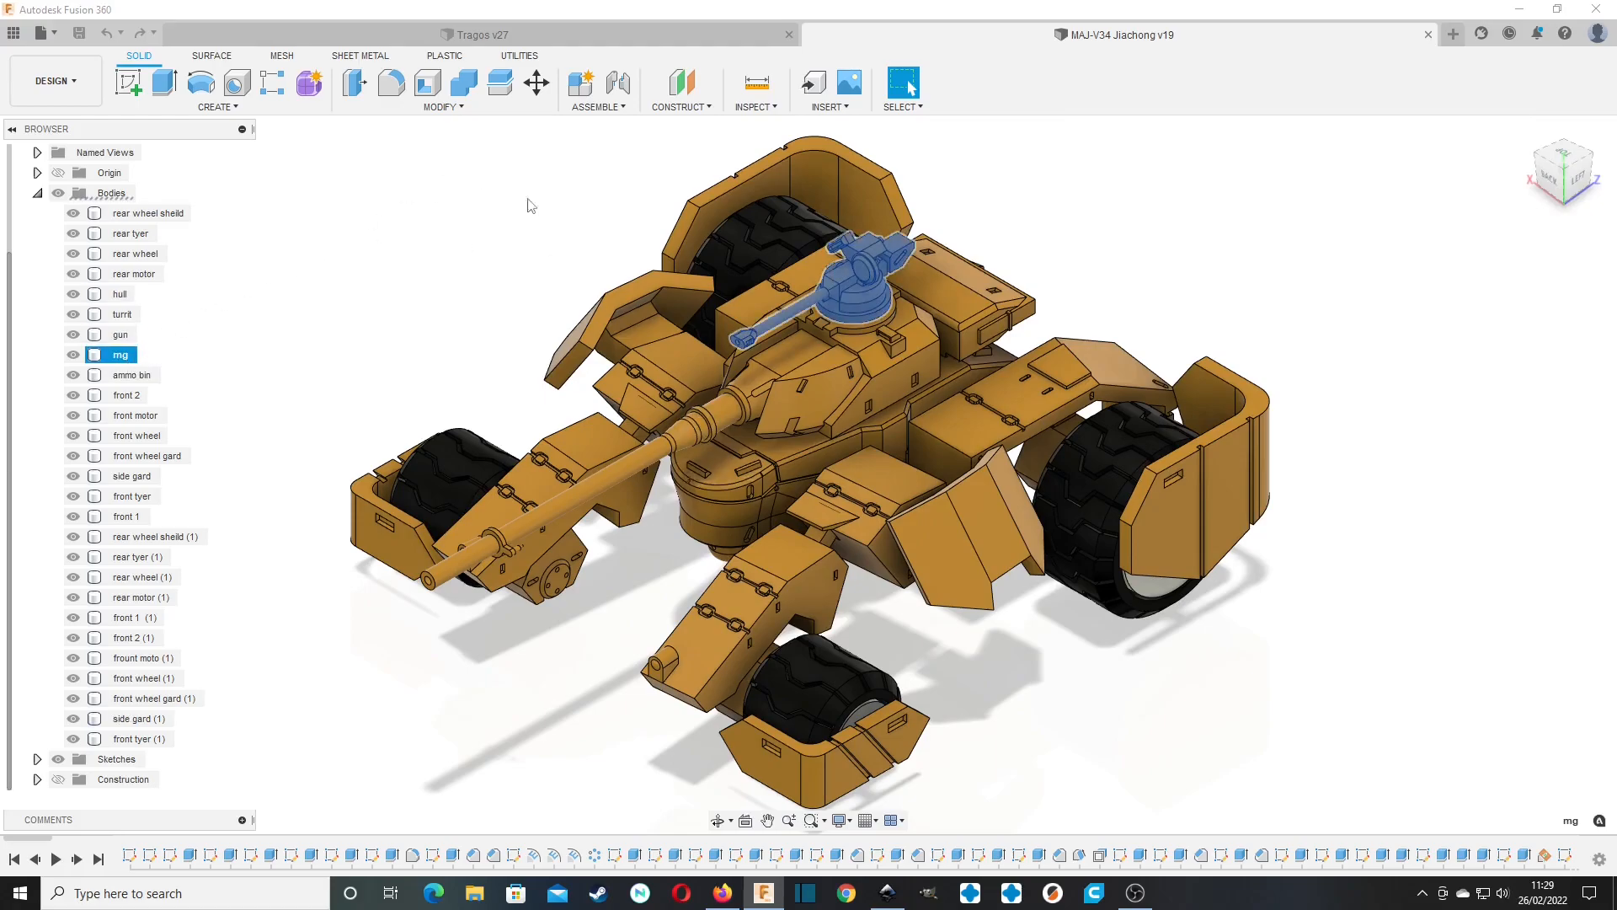
mouse_move(1559, 176)
left_mouse_down()
mouse_move(1521, 152)
mouse_move(1473, 162)
mouse_move(1559, 179)
left_mouse_up()
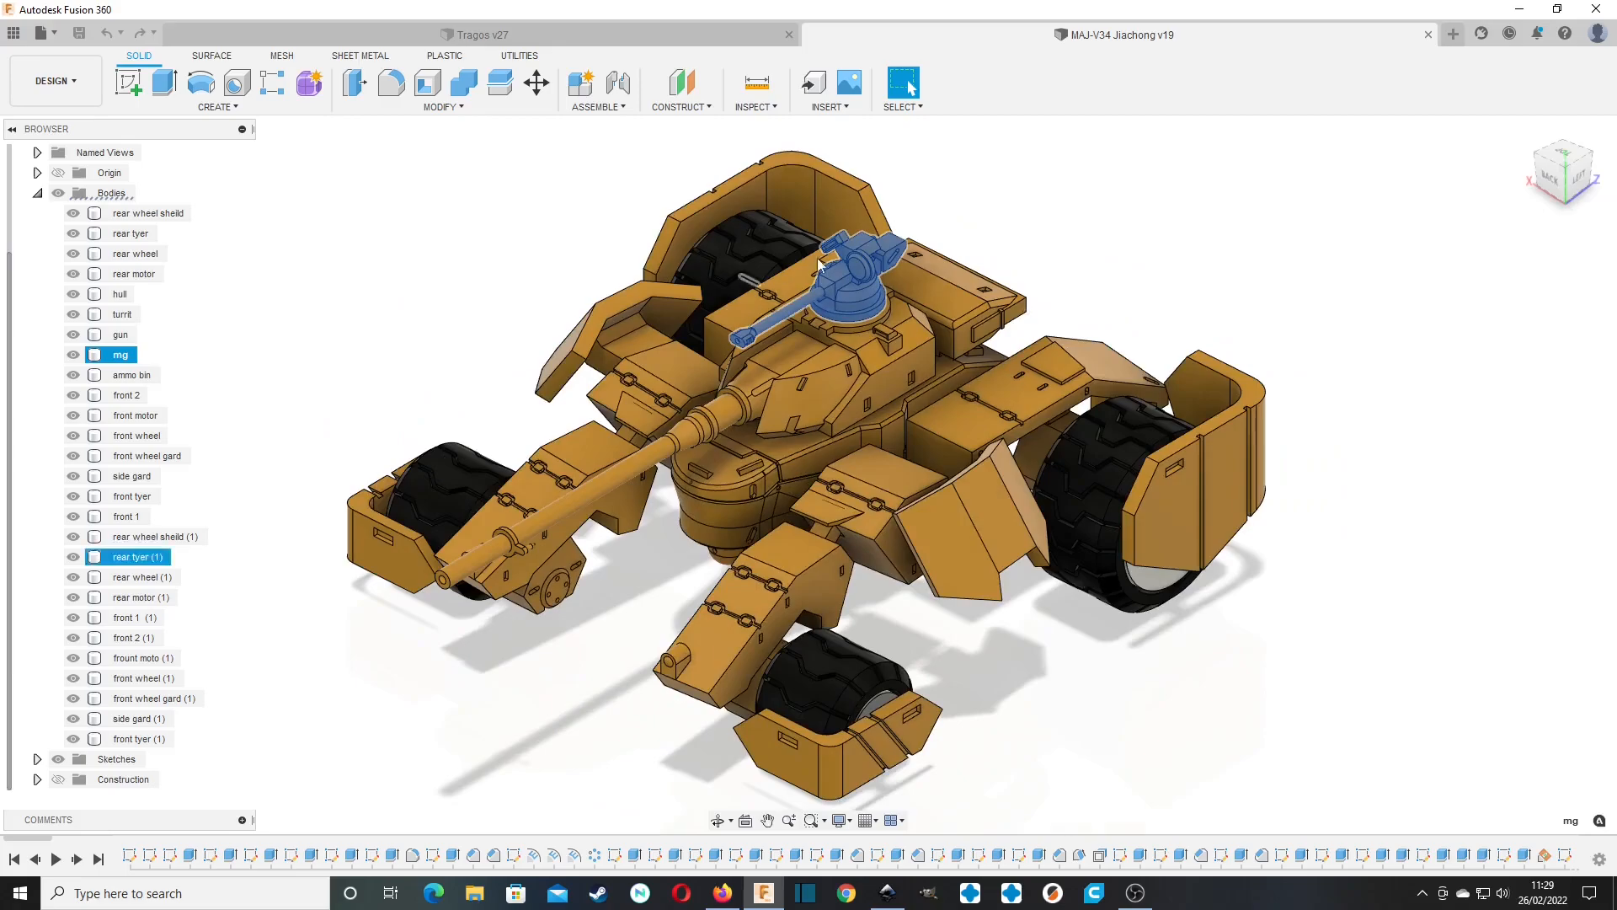
middle_click_drag(1091, 208, 1100, 254)
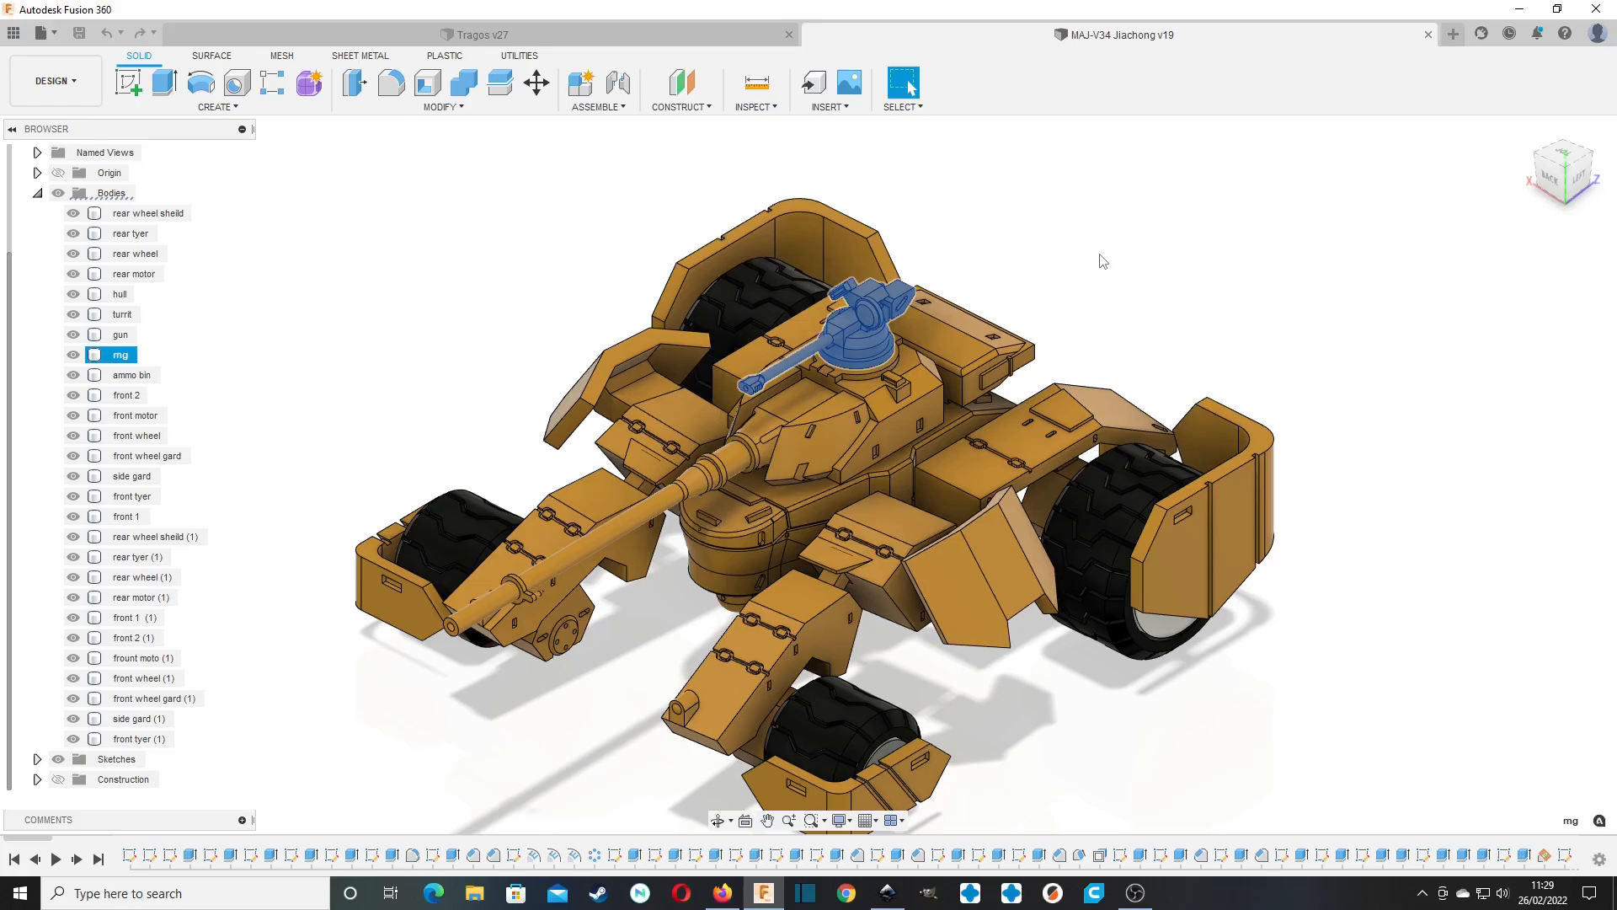
left_click(1027, 228)
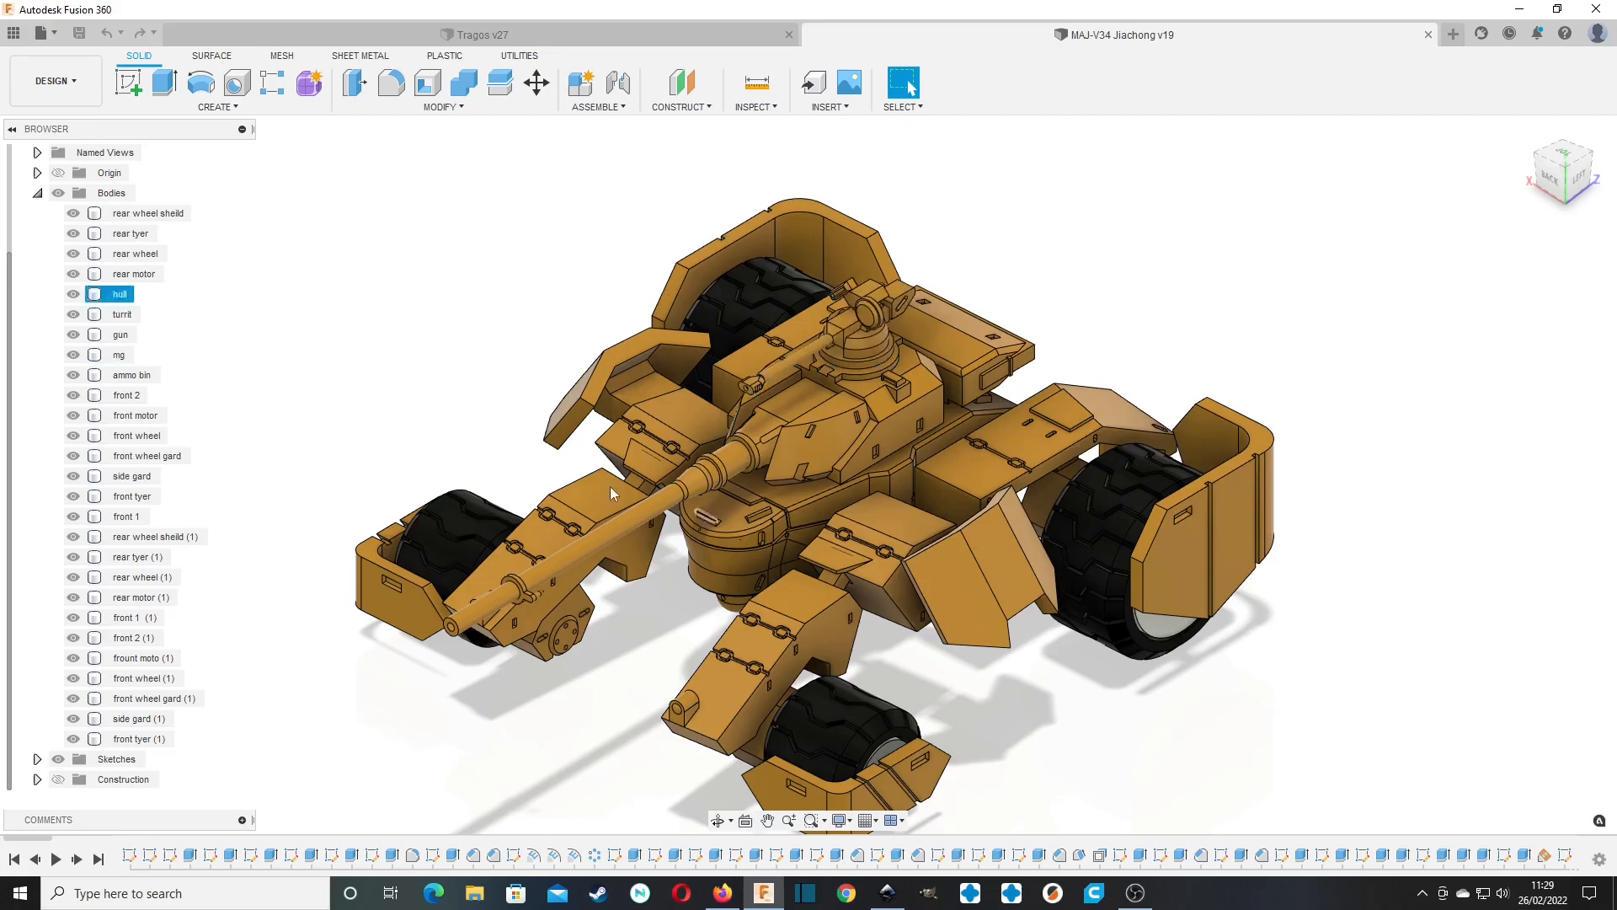
scroll(428, 341, "down", 3)
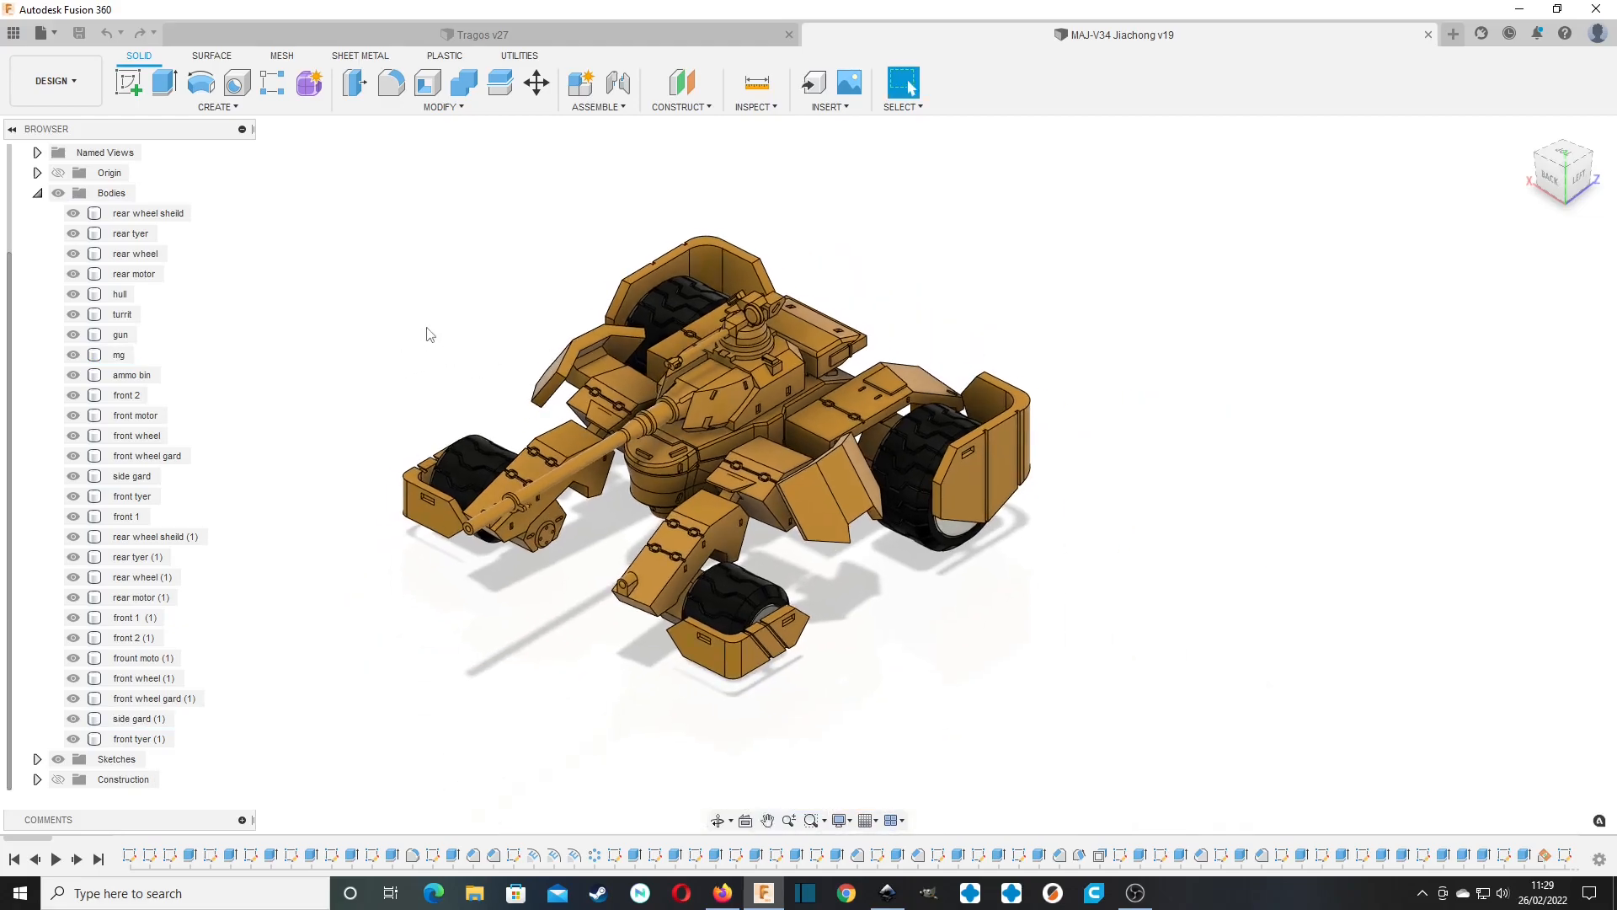
middle_click_drag(719, 205, 758, 228)
Return to the Tragos design and look through its full list of lettered and numbered bodies.
left_click(478, 34)
scroll(101, 613, "down", 10)
scroll(143, 606, "down", 5)
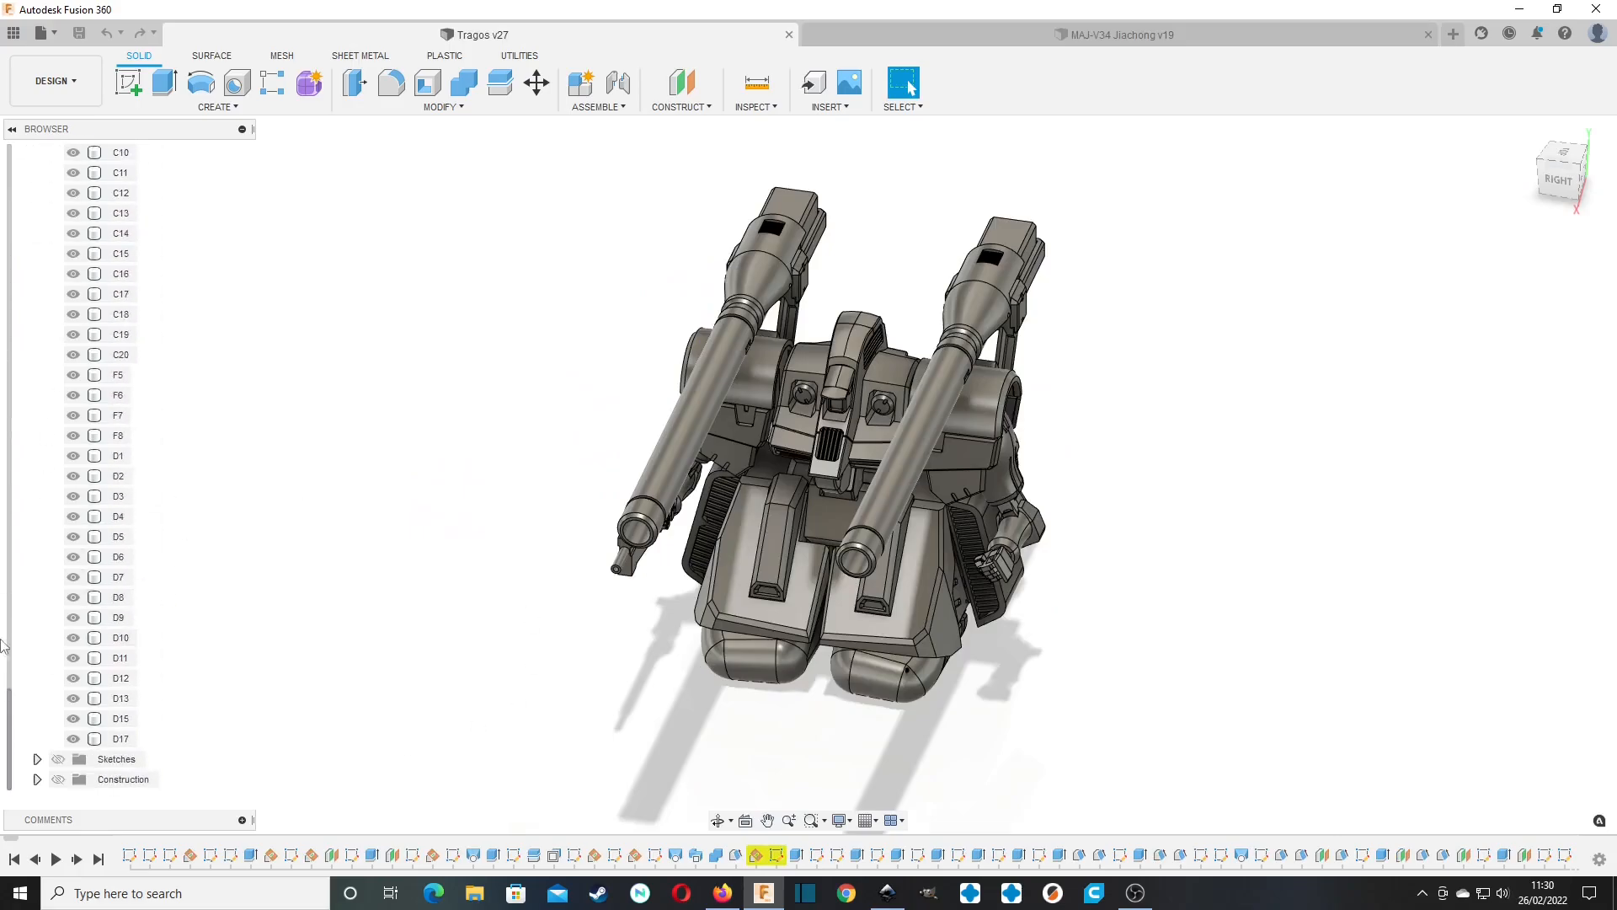
scroll(206, 483, "down", 5)
middle_click_drag(241, 411, 343, 400)
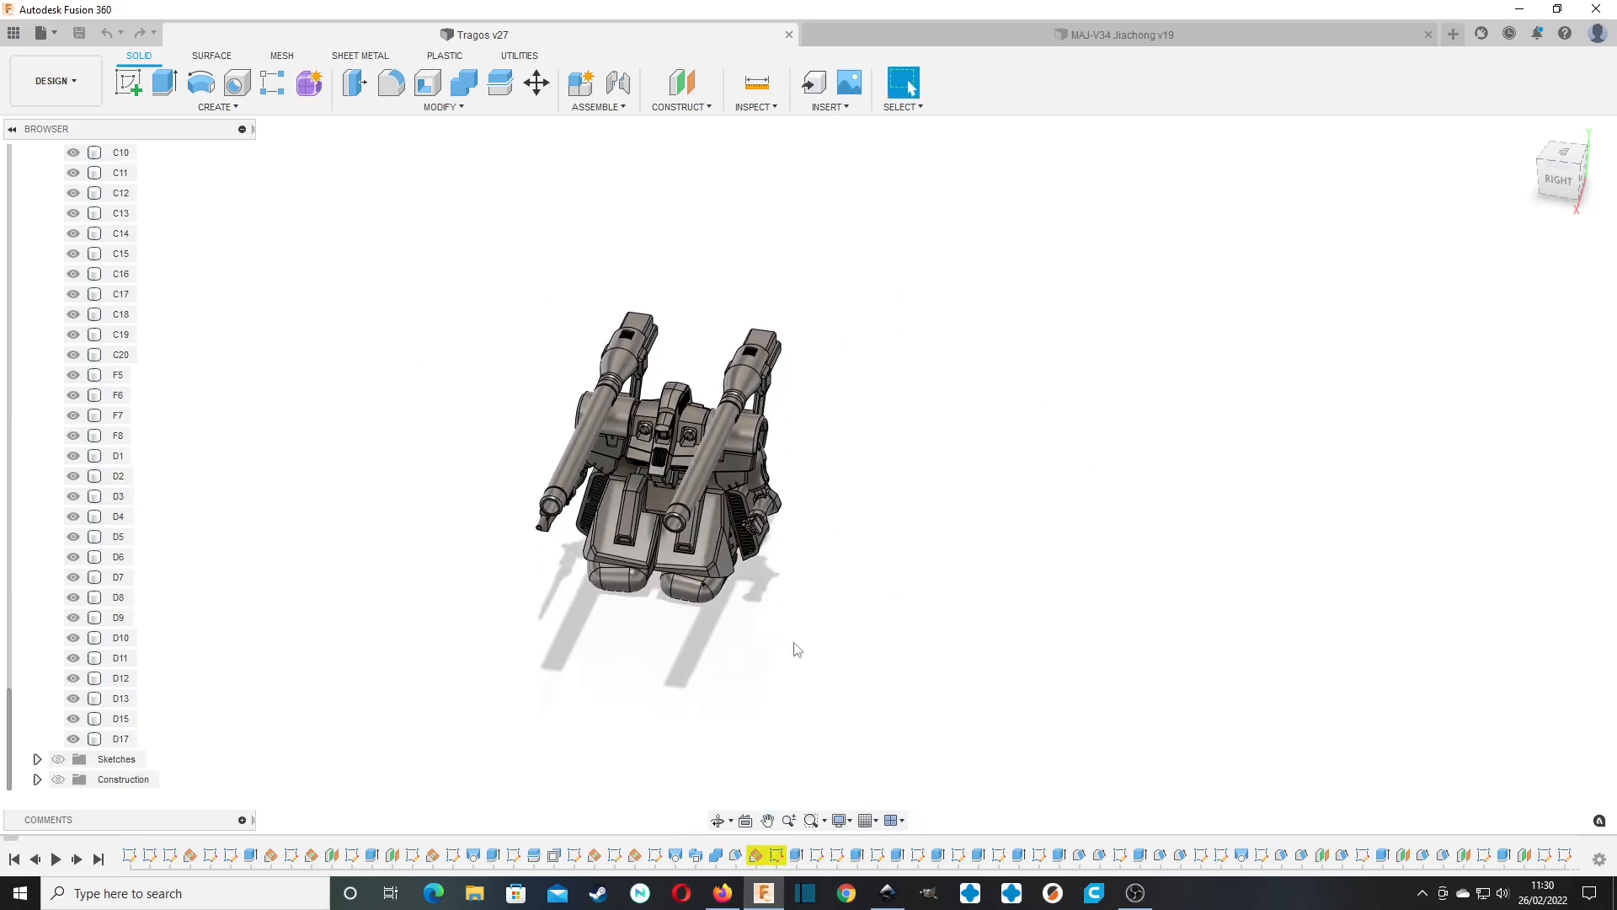
scroll(122, 548, "up", 5)
scroll(122, 547, "up", 10)
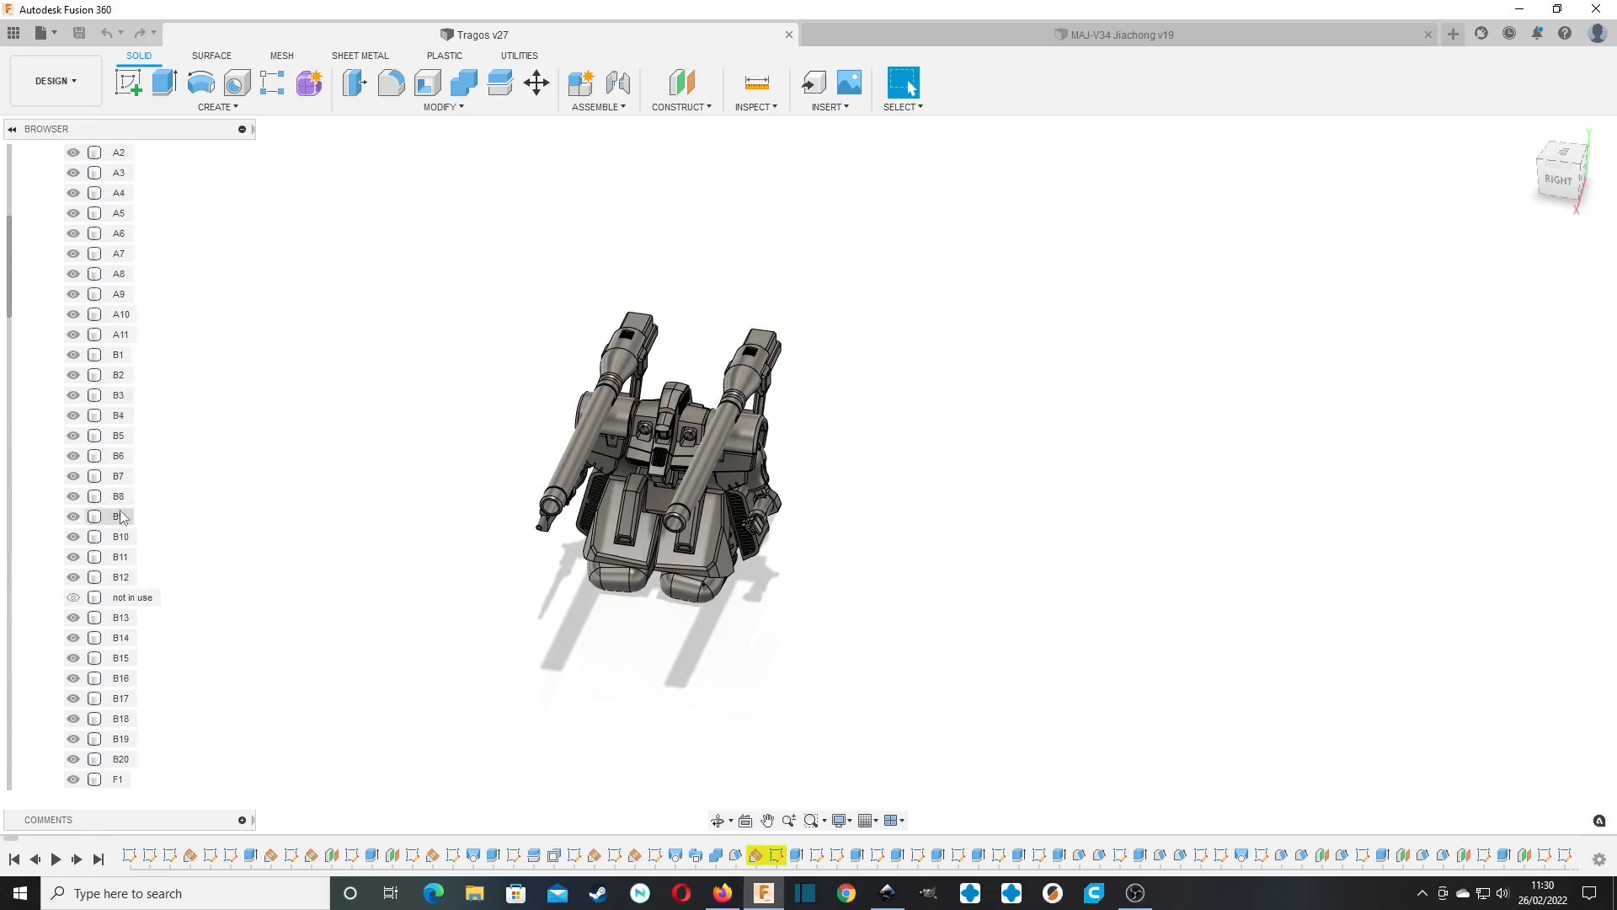
scroll(122, 516, "up", 3)
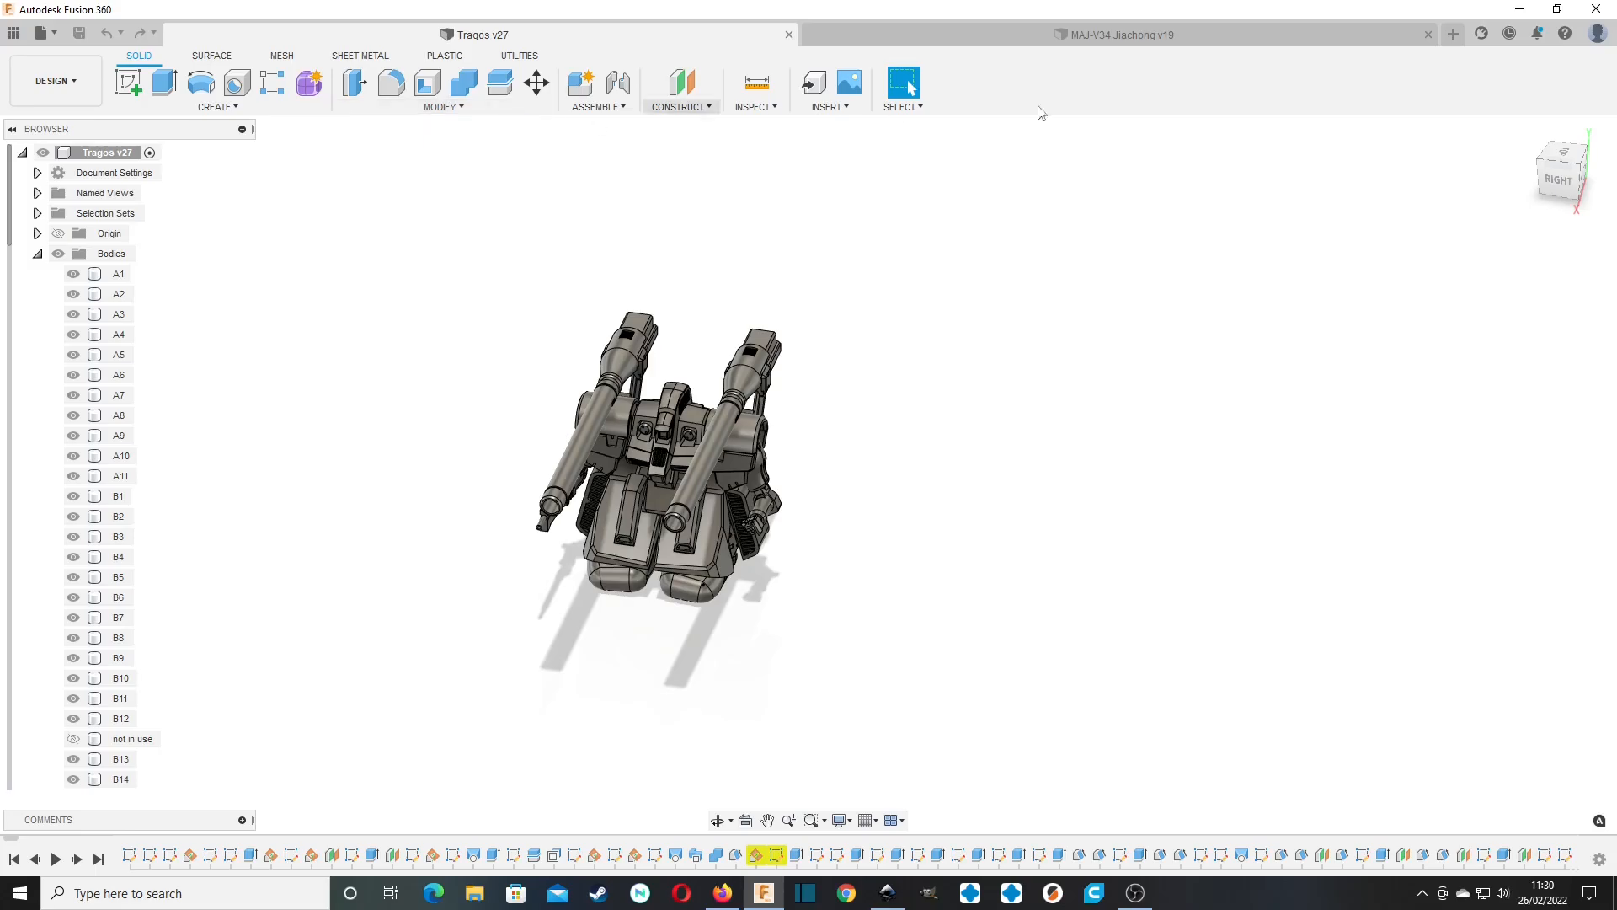
Create a new drawing from the Tragos design's visible bodies on an A4 (297mm x 210mm) sheet.
mouse_move(807, 474)
middle_mouse_down("shift")
mouse_move(893, 480)
mouse_move(813, 476)
mouse_move(833, 477)
middle_mouse_up("shift")
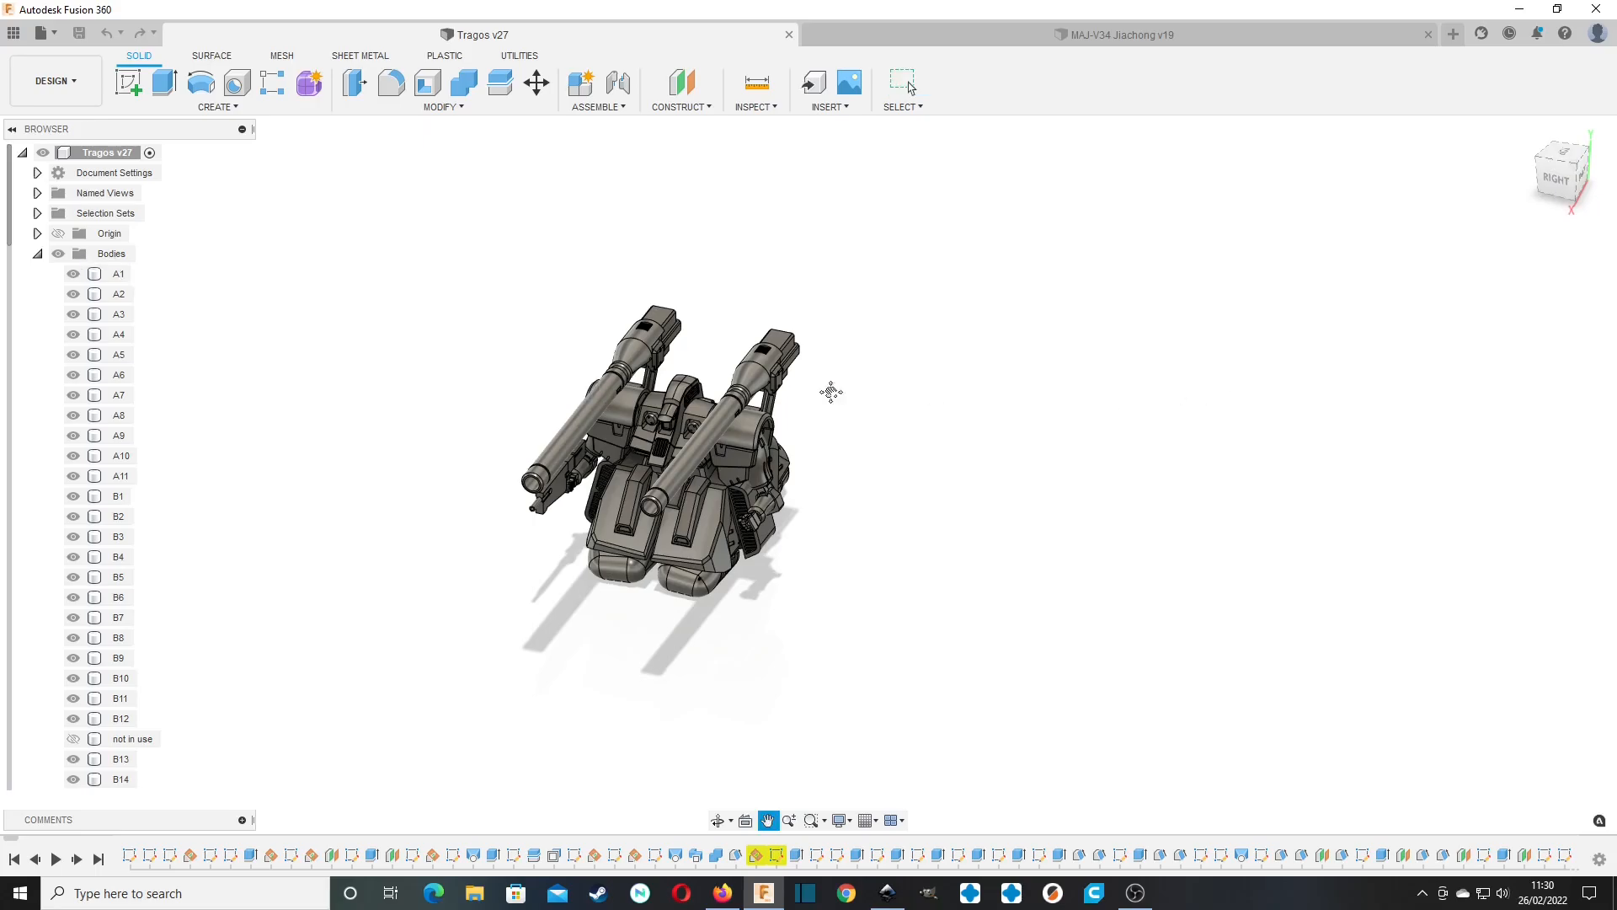
middle_click_drag(831, 390, 978, 357)
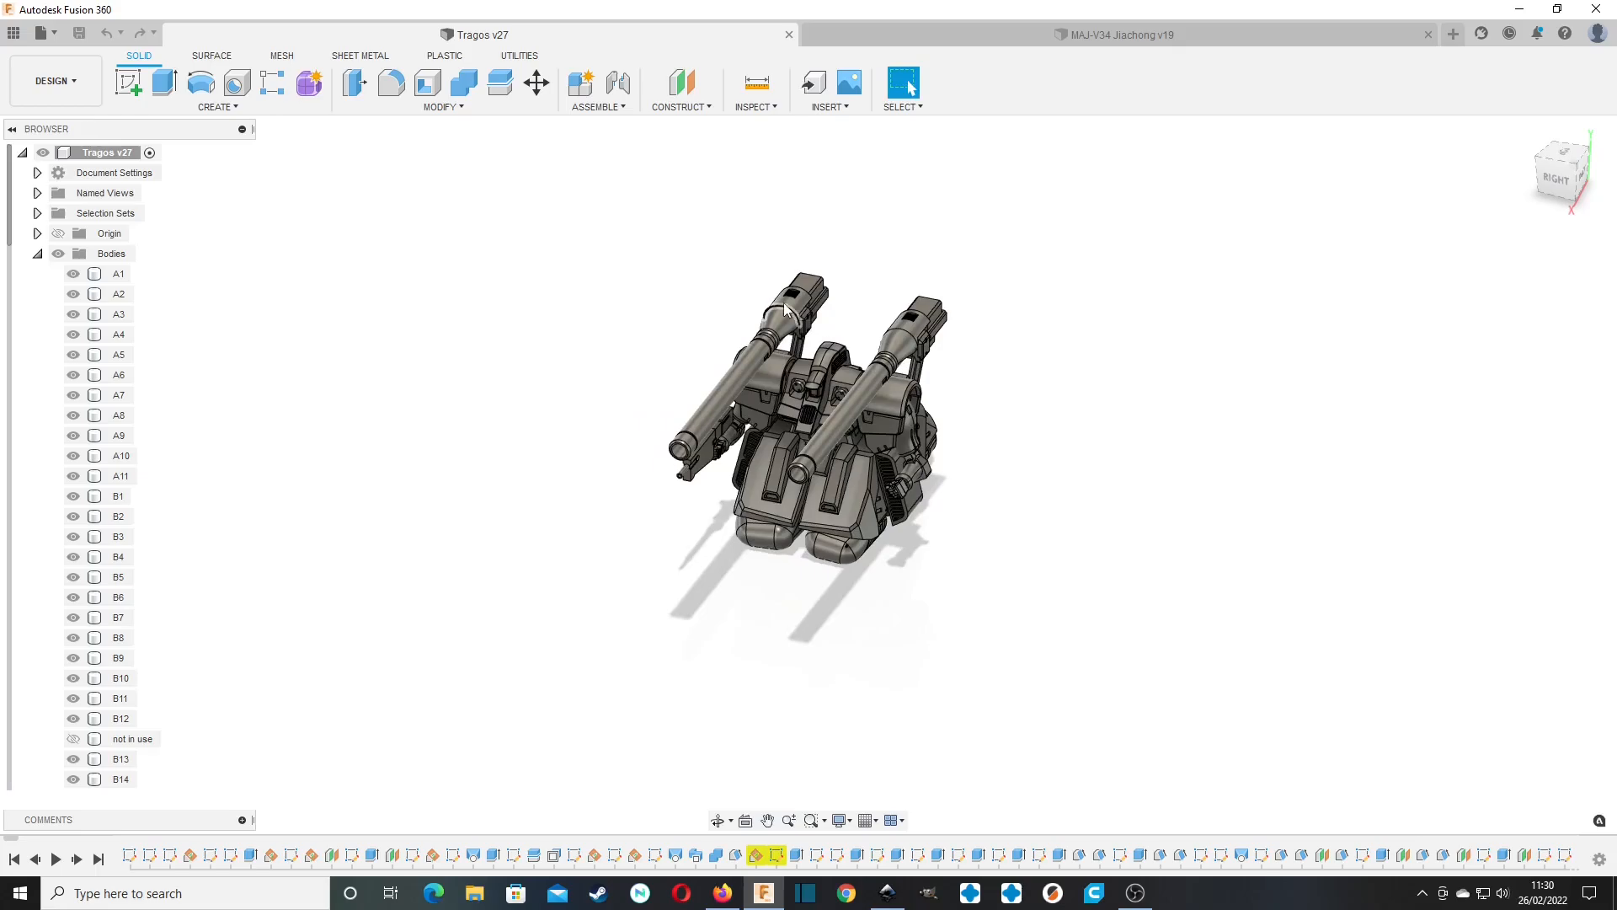
left_click(73, 100)
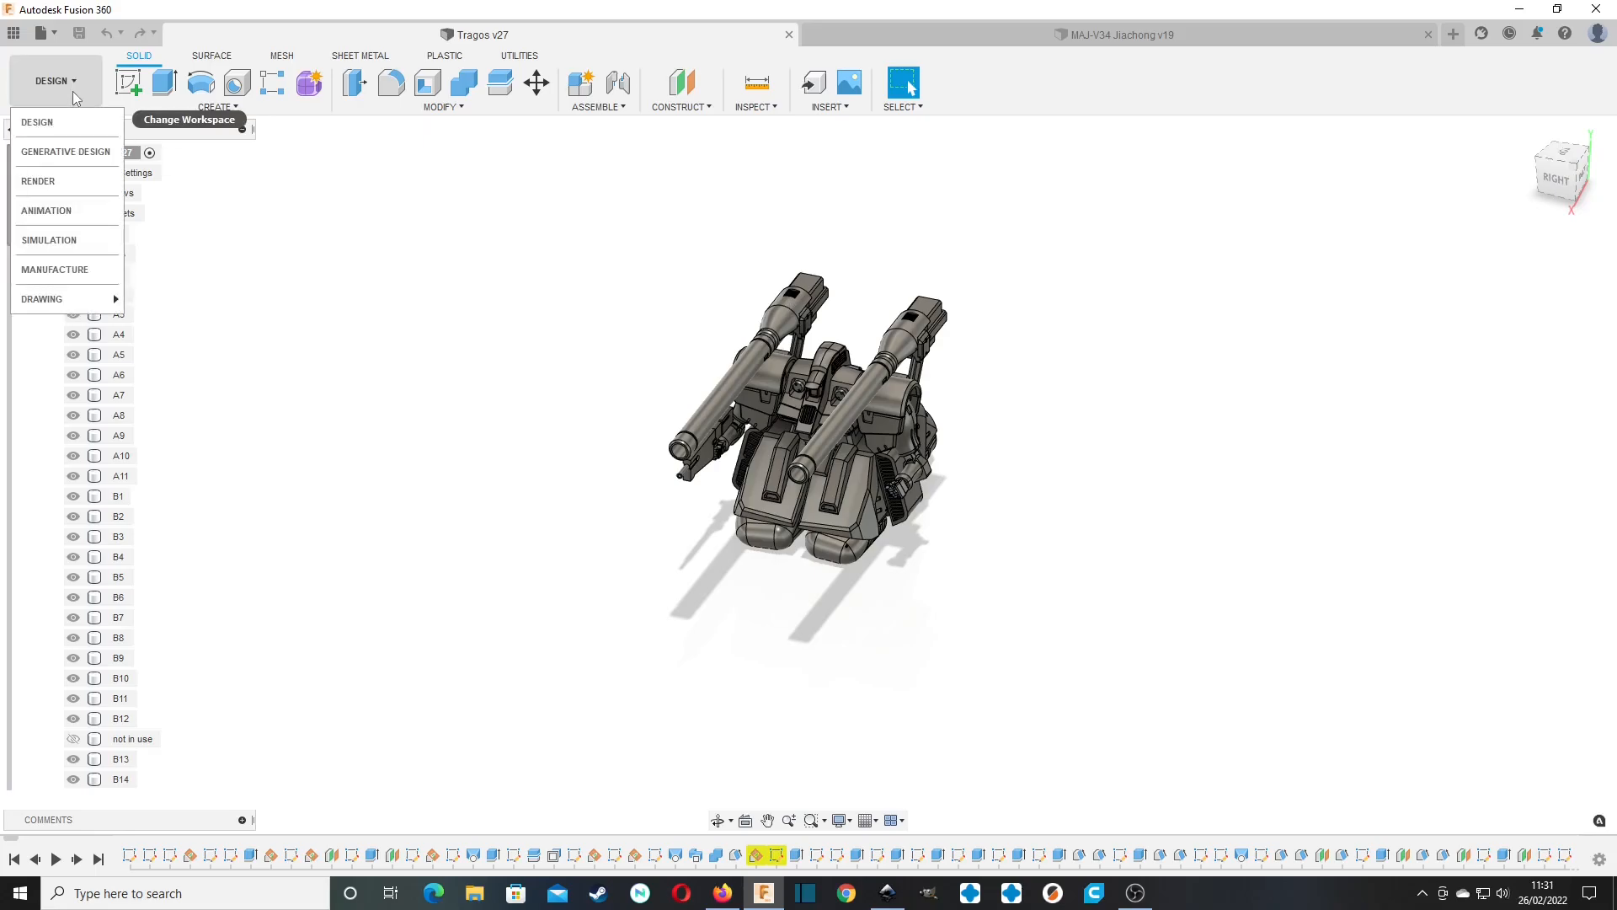
mouse_move(93, 301)
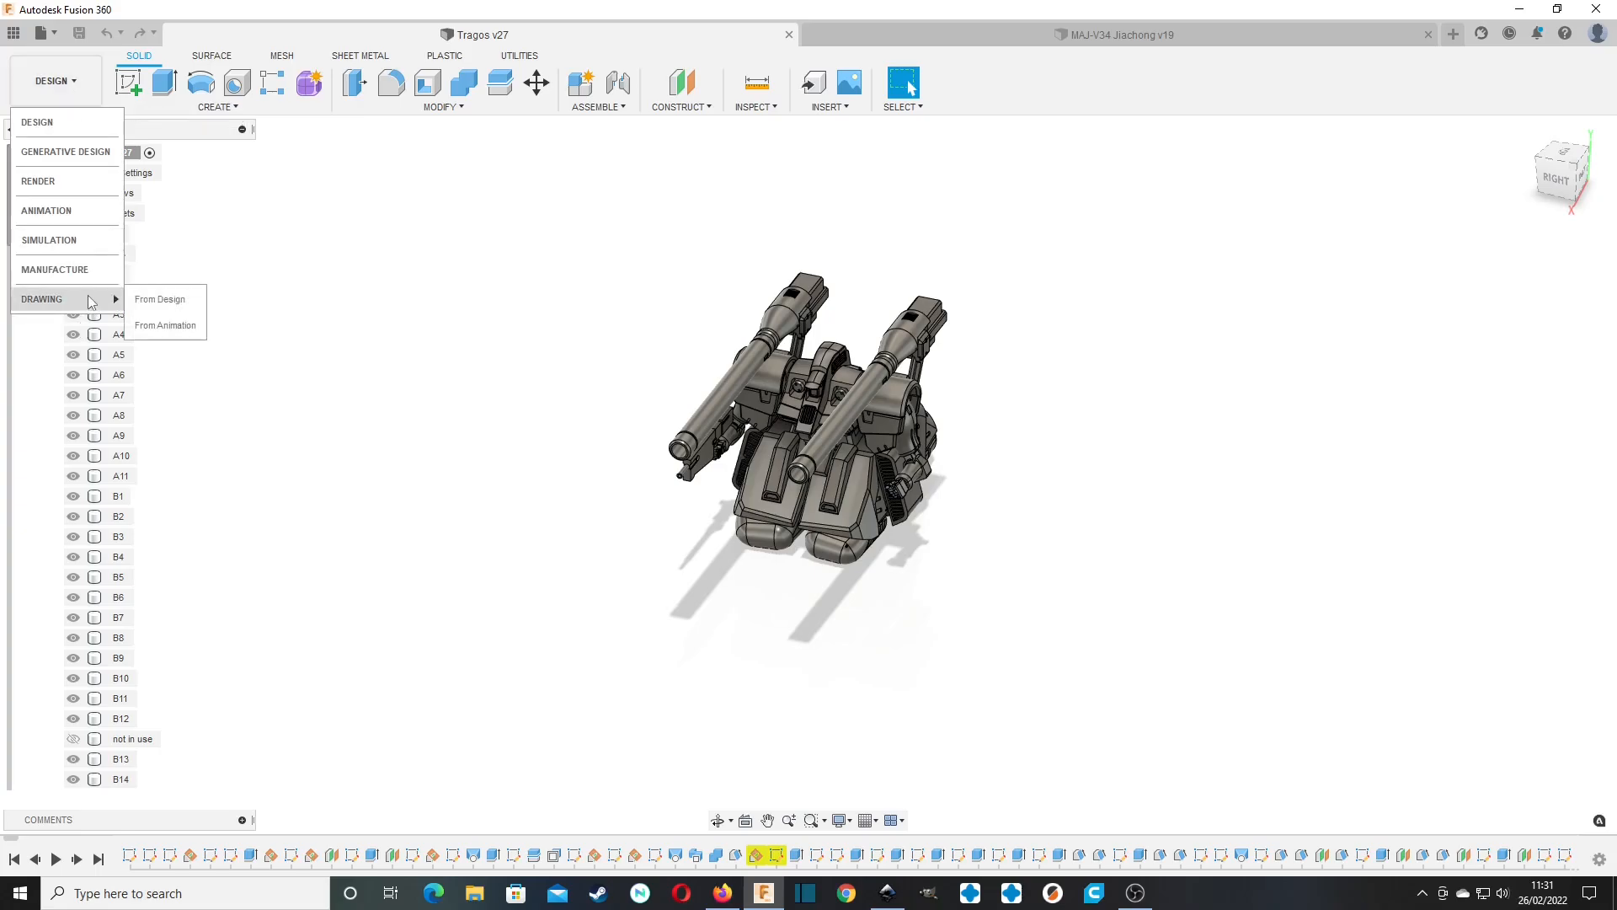
left_click(152, 302)
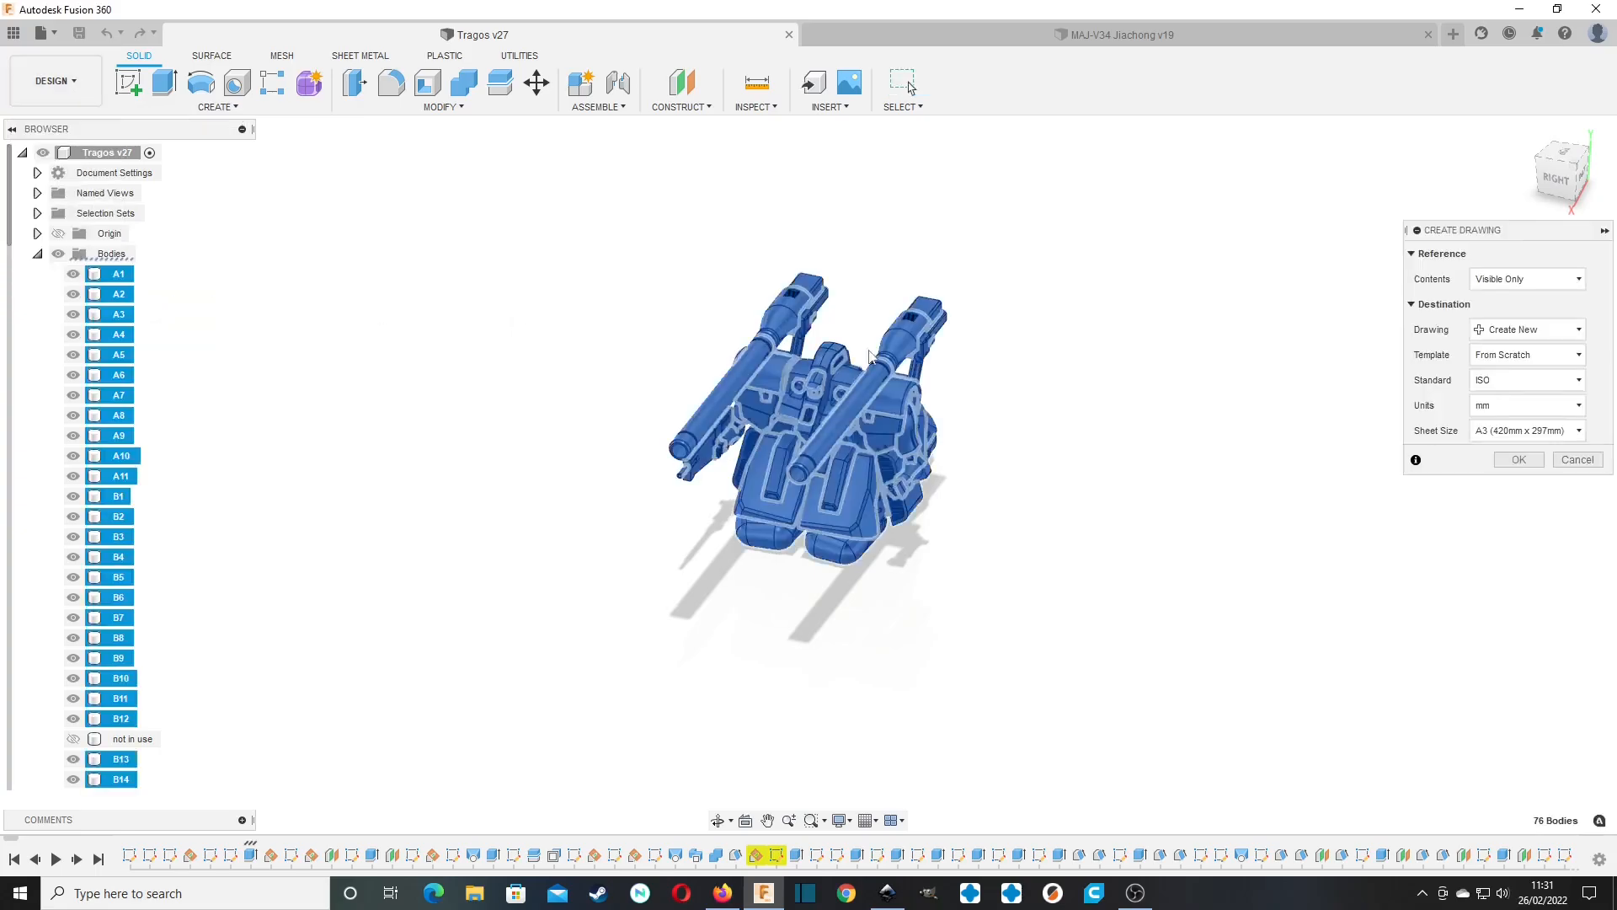
left_click(1538, 433)
left_click(1540, 471)
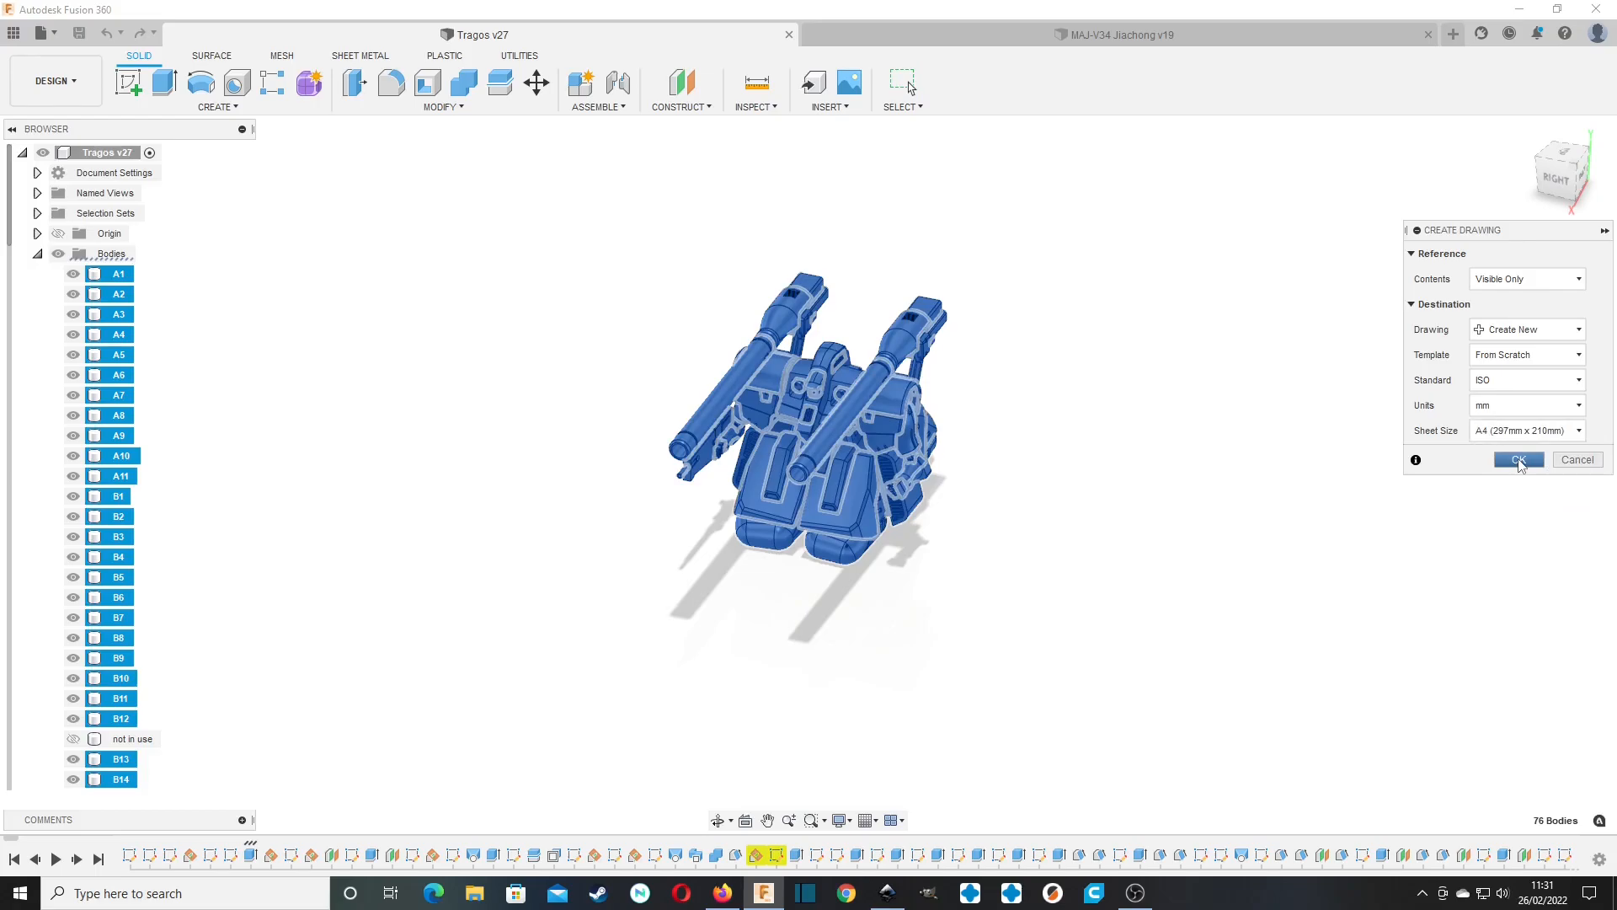
left_click(1520, 462)
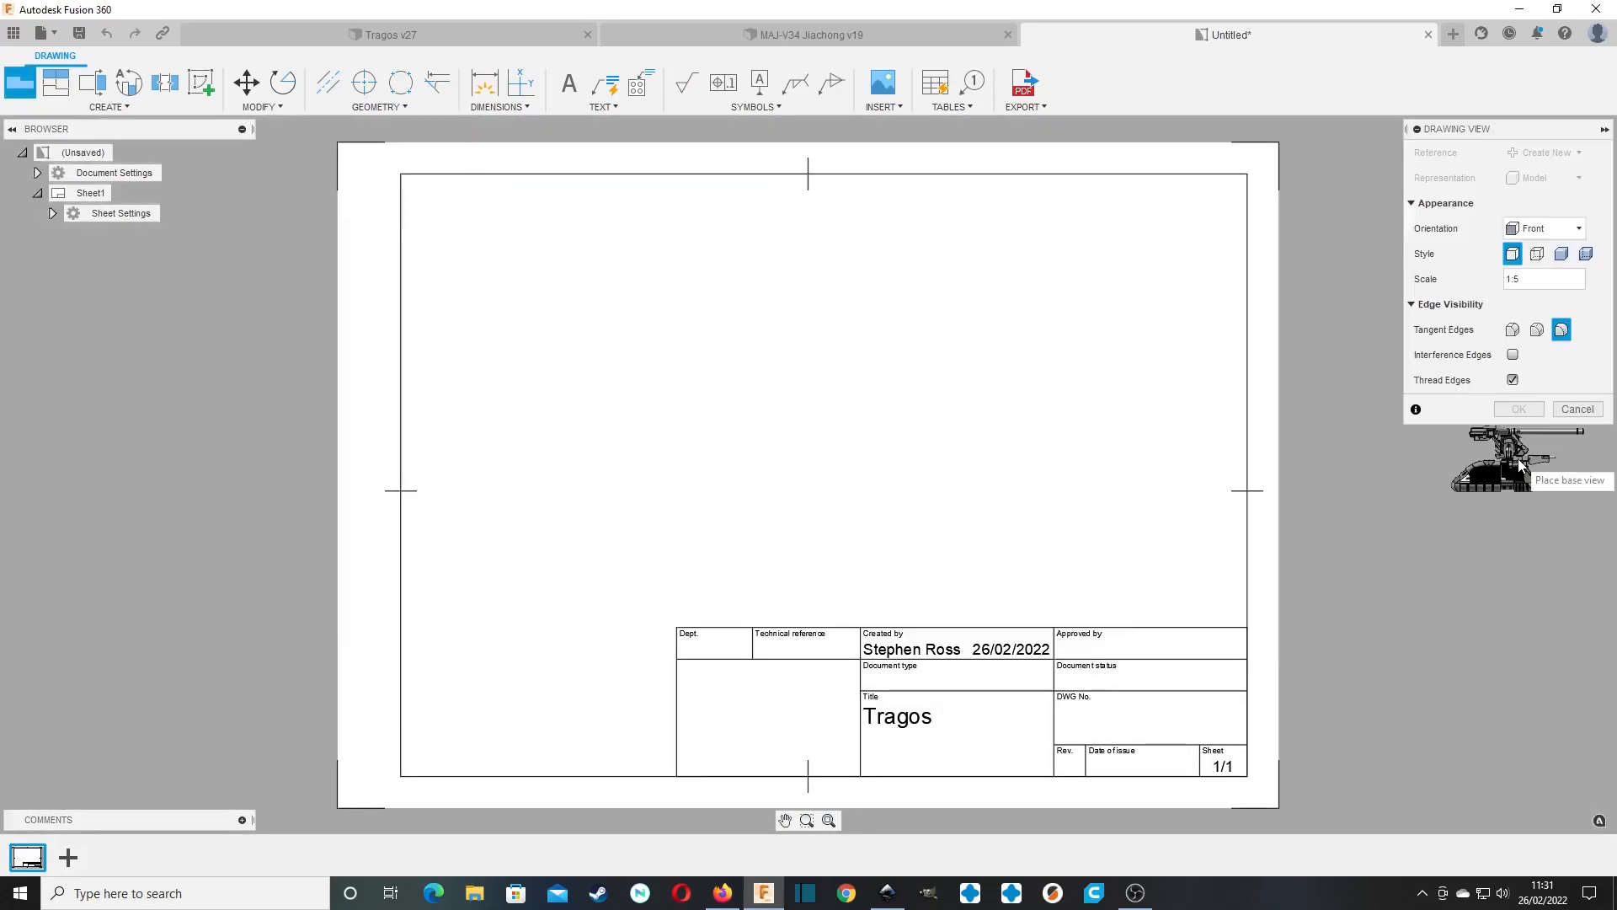
Place a base view in the sheet's upper-left area with Right orientation and a scale of 1:1.
left_click(587, 301)
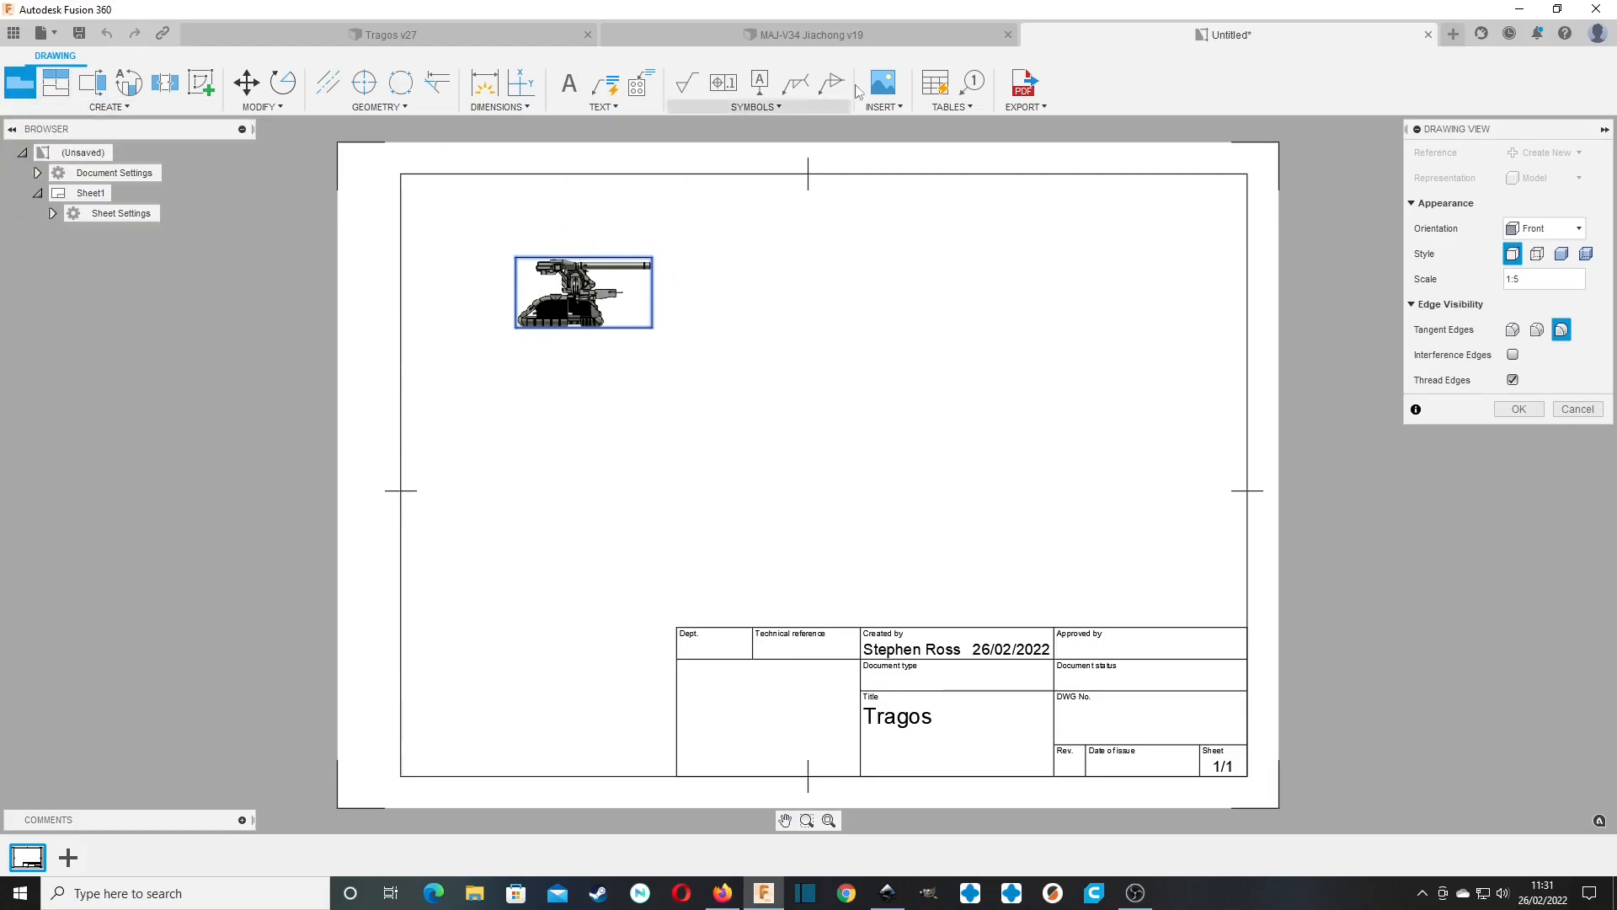
left_click(1556, 232)
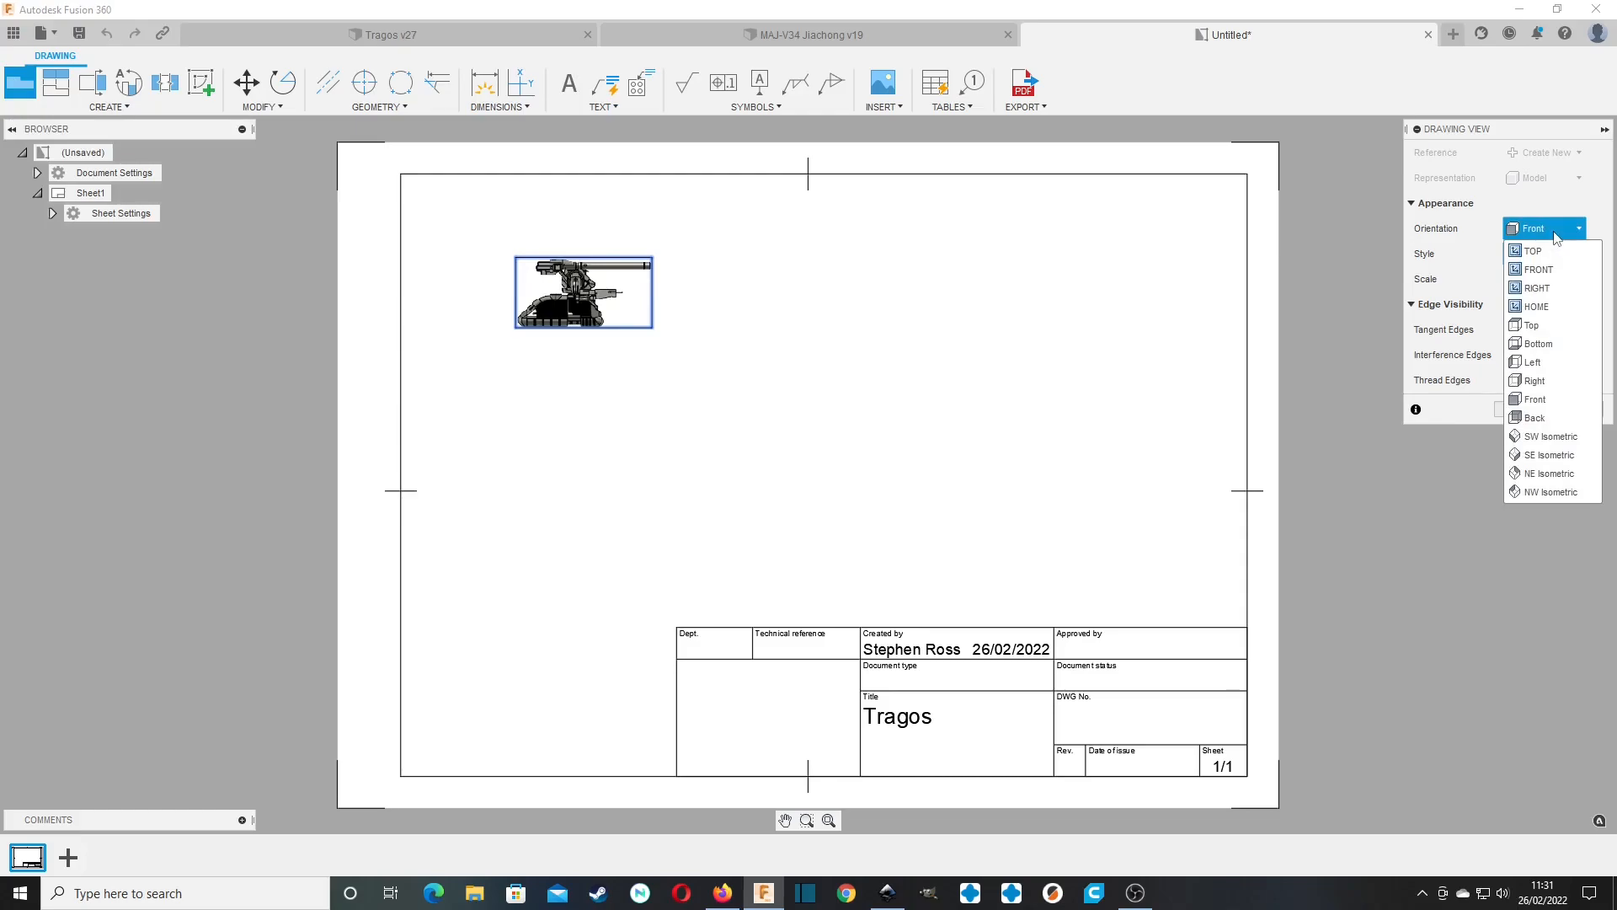
left_click(1549, 376)
left_click(1535, 284)
type("1:1")
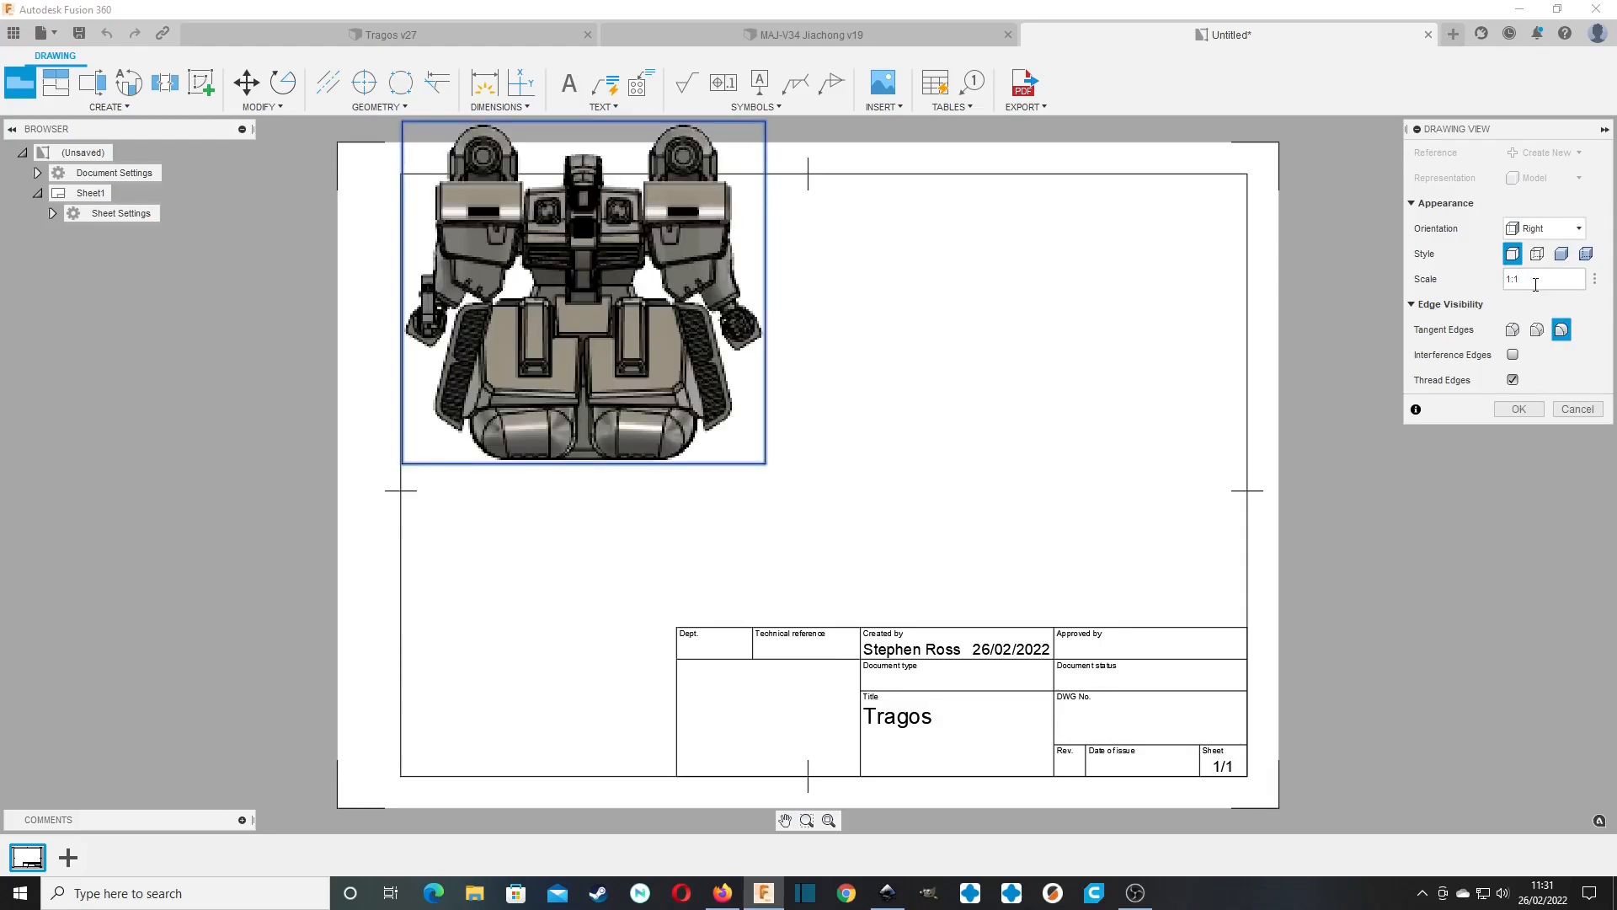
left_click(1542, 410)
left_click(1523, 410)
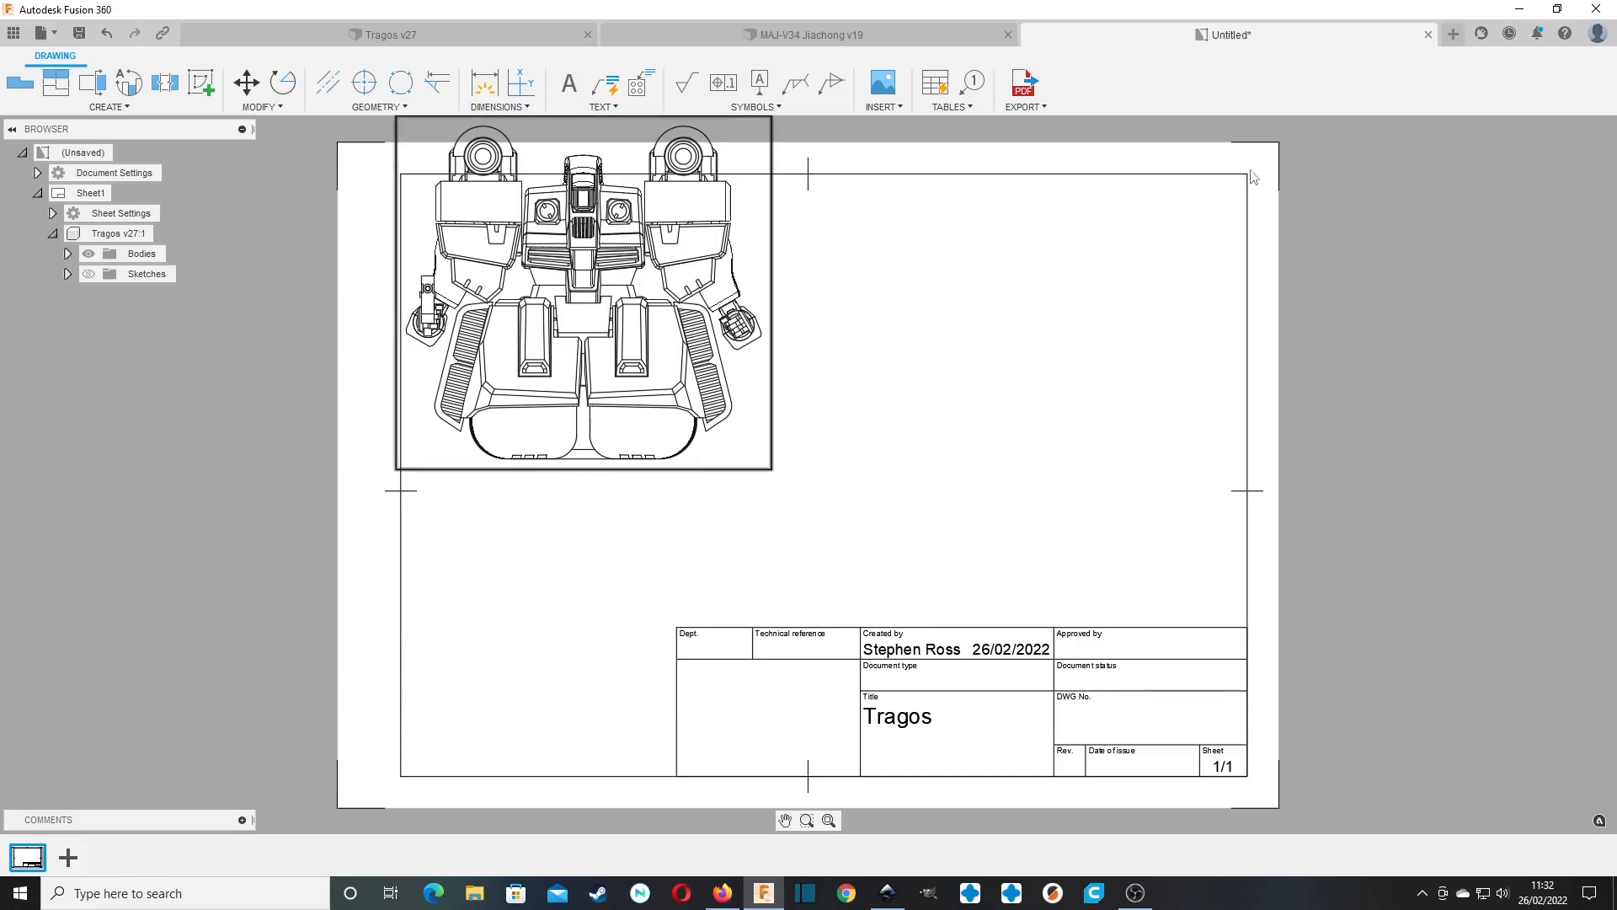
Delete the border and title block from the drawing sheet.
middle_click_drag(795, 288, 990, 351)
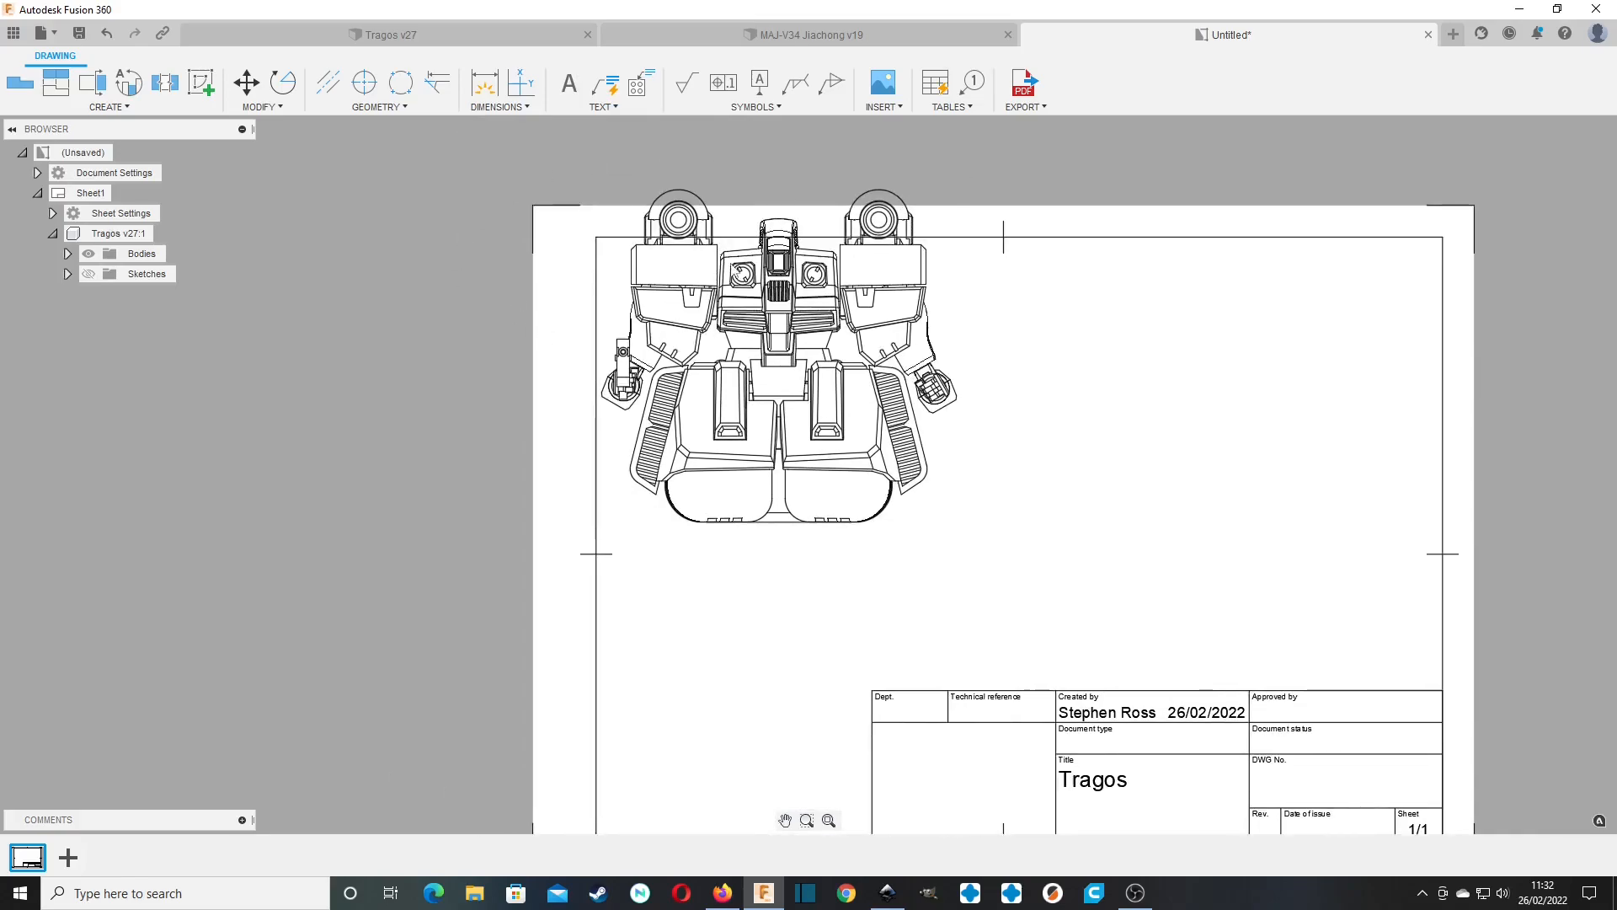
left_click(69, 253)
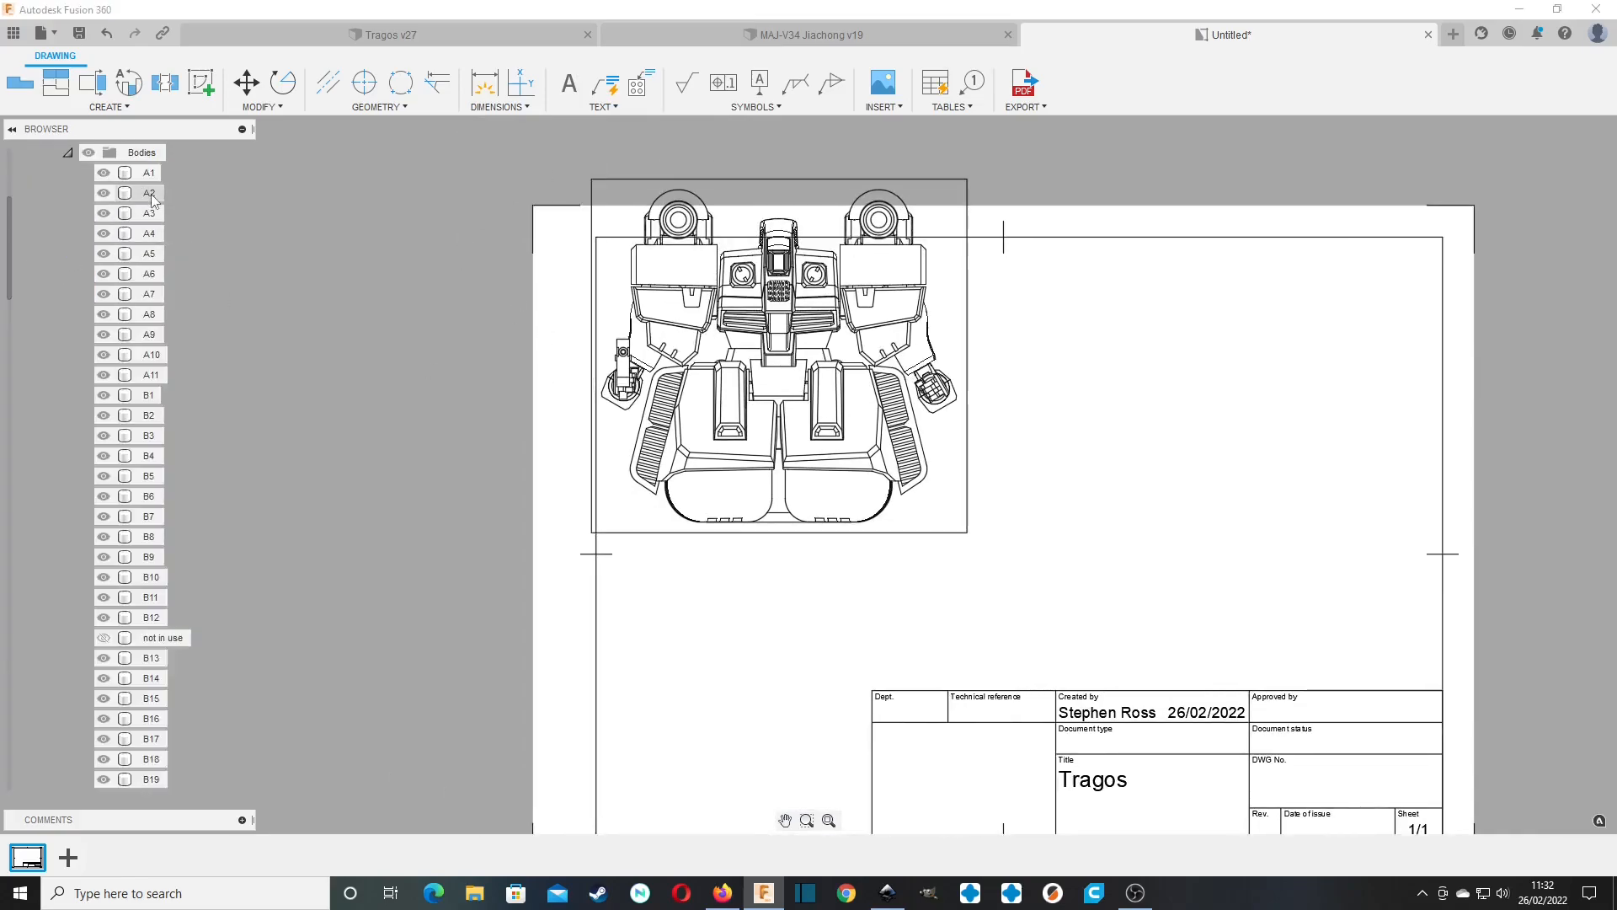
scroll(1126, 454, "up", 5)
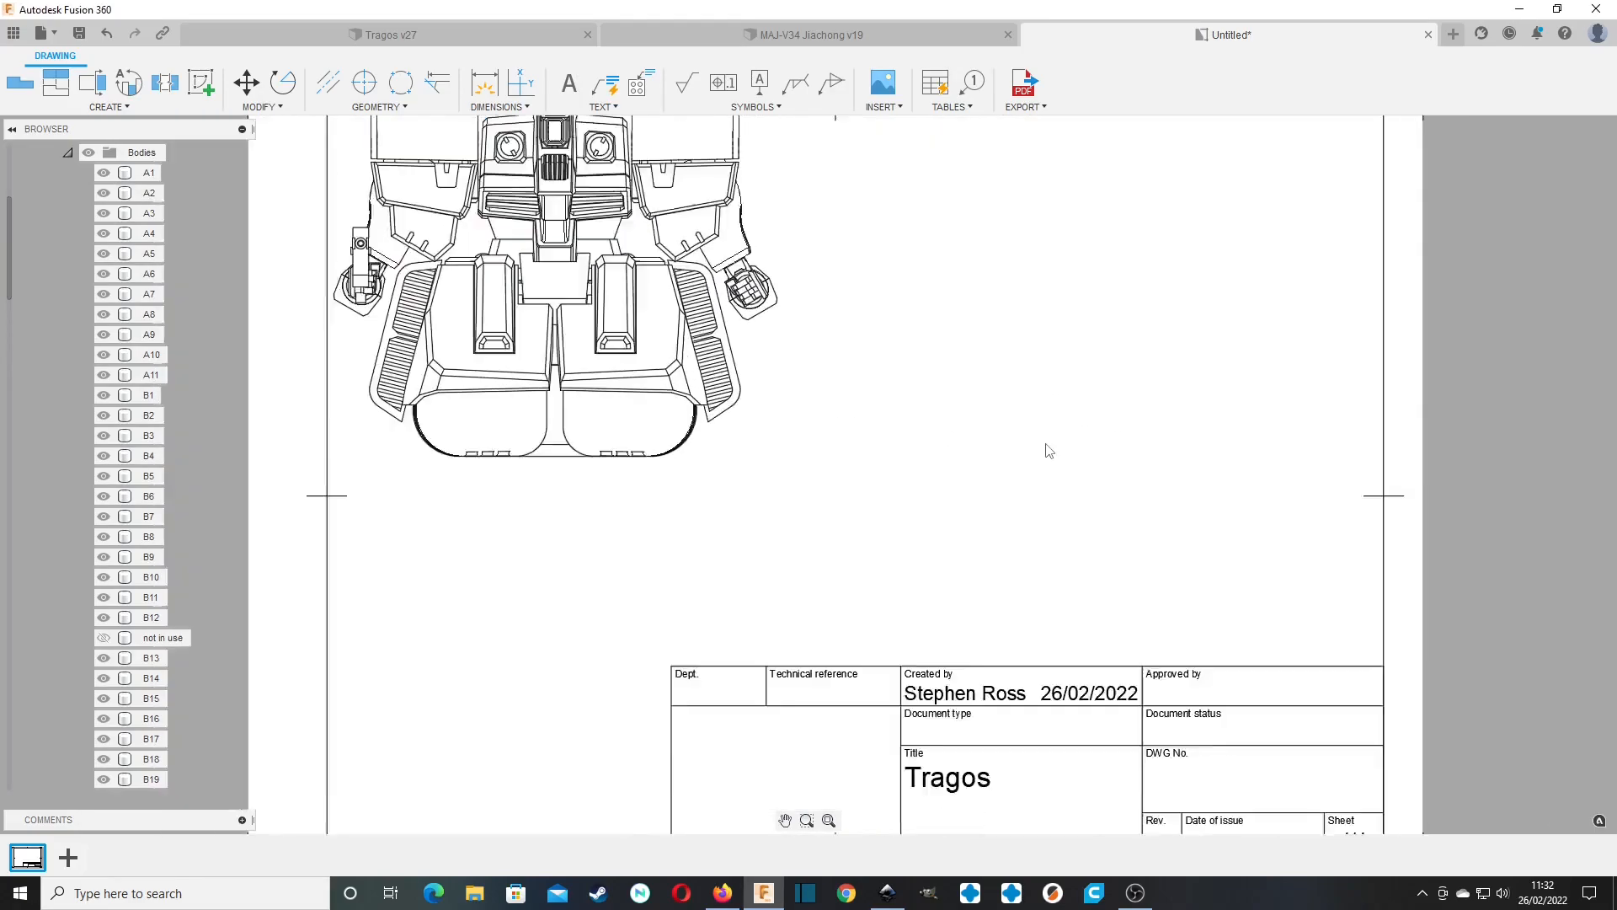
scroll(1048, 450, "down", 5)
mouse_move(1365, 455)
left_mouse_down()
mouse_move(1021, 745)
mouse_move(976, 741)
left_mouse_up()
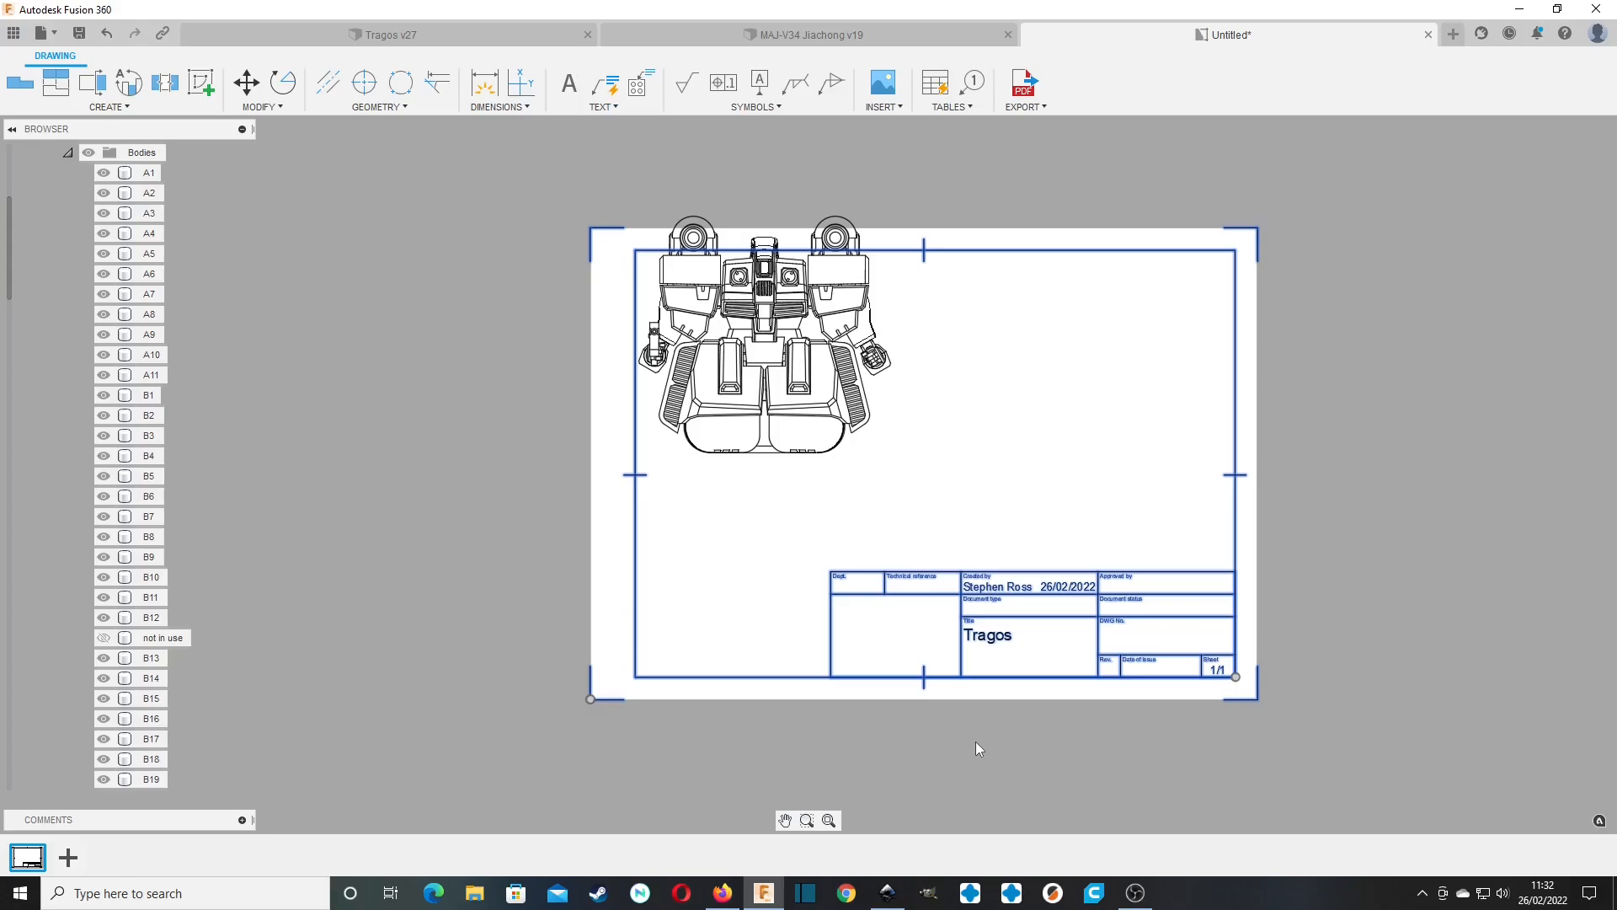
key("Delete")
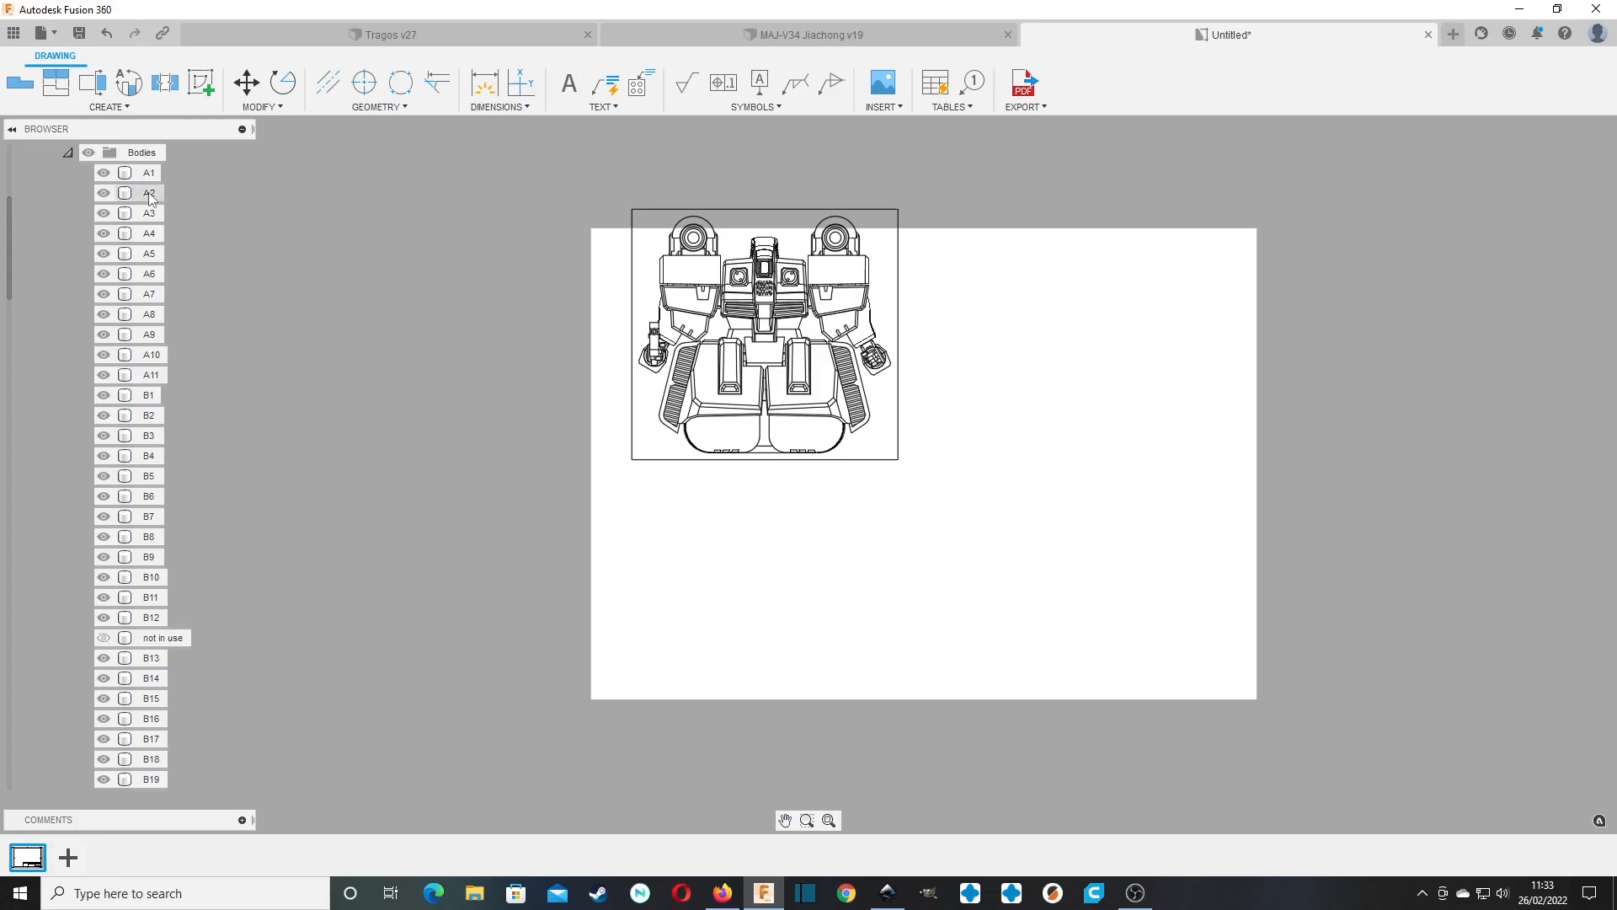
Hide bodies A2 through B12 in the base view.
scroll(143, 287, "up", 3)
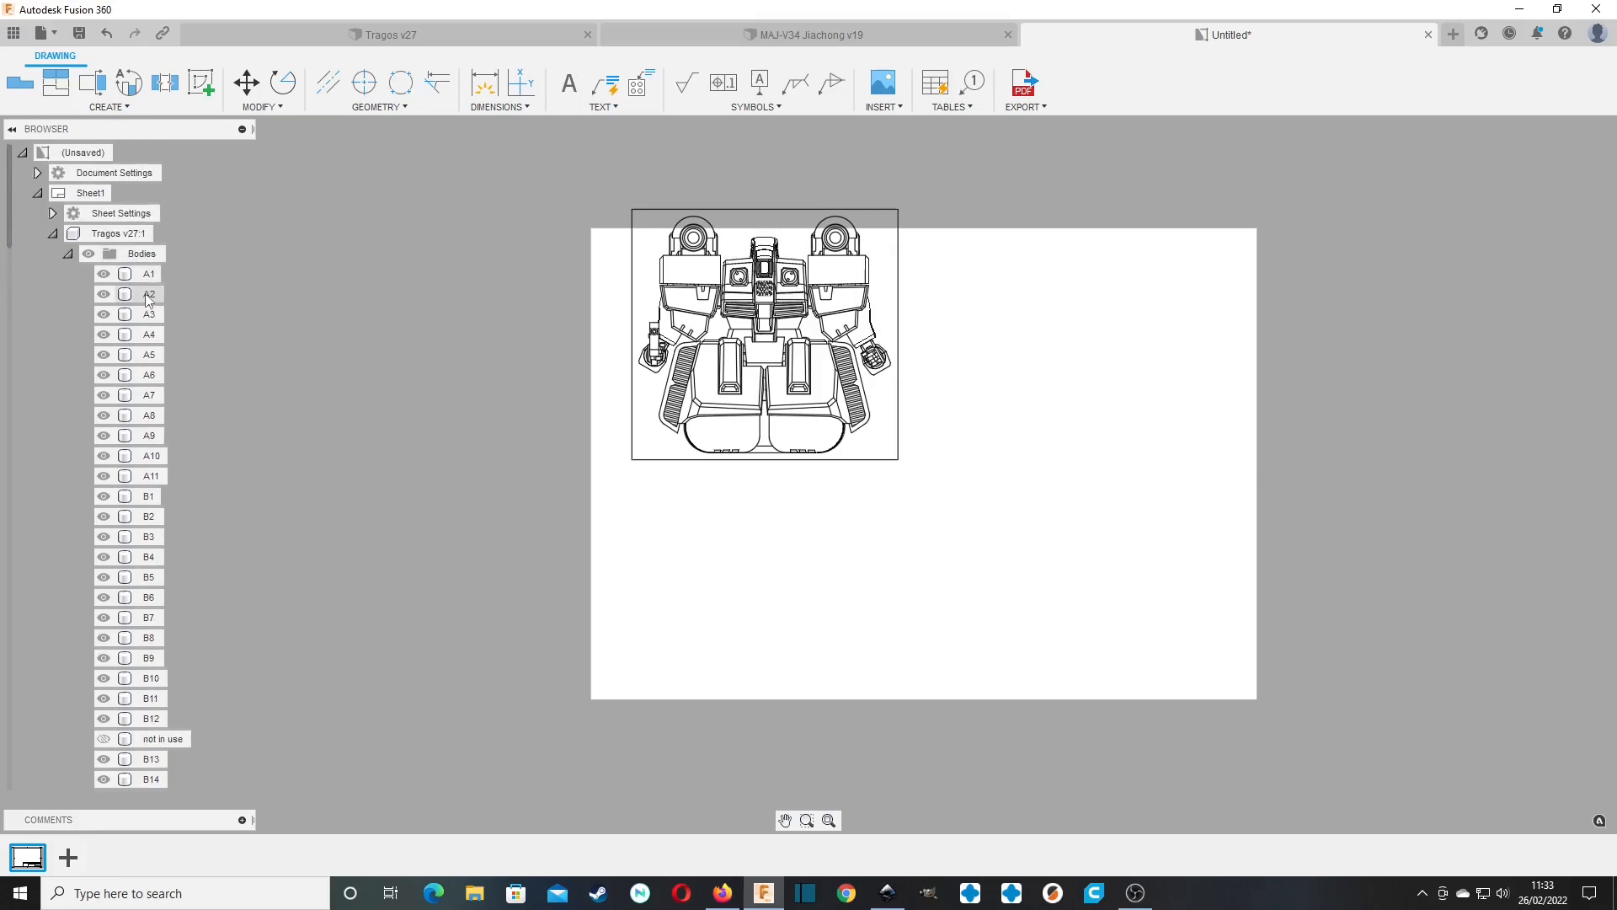
scroll(149, 353, "down", 5)
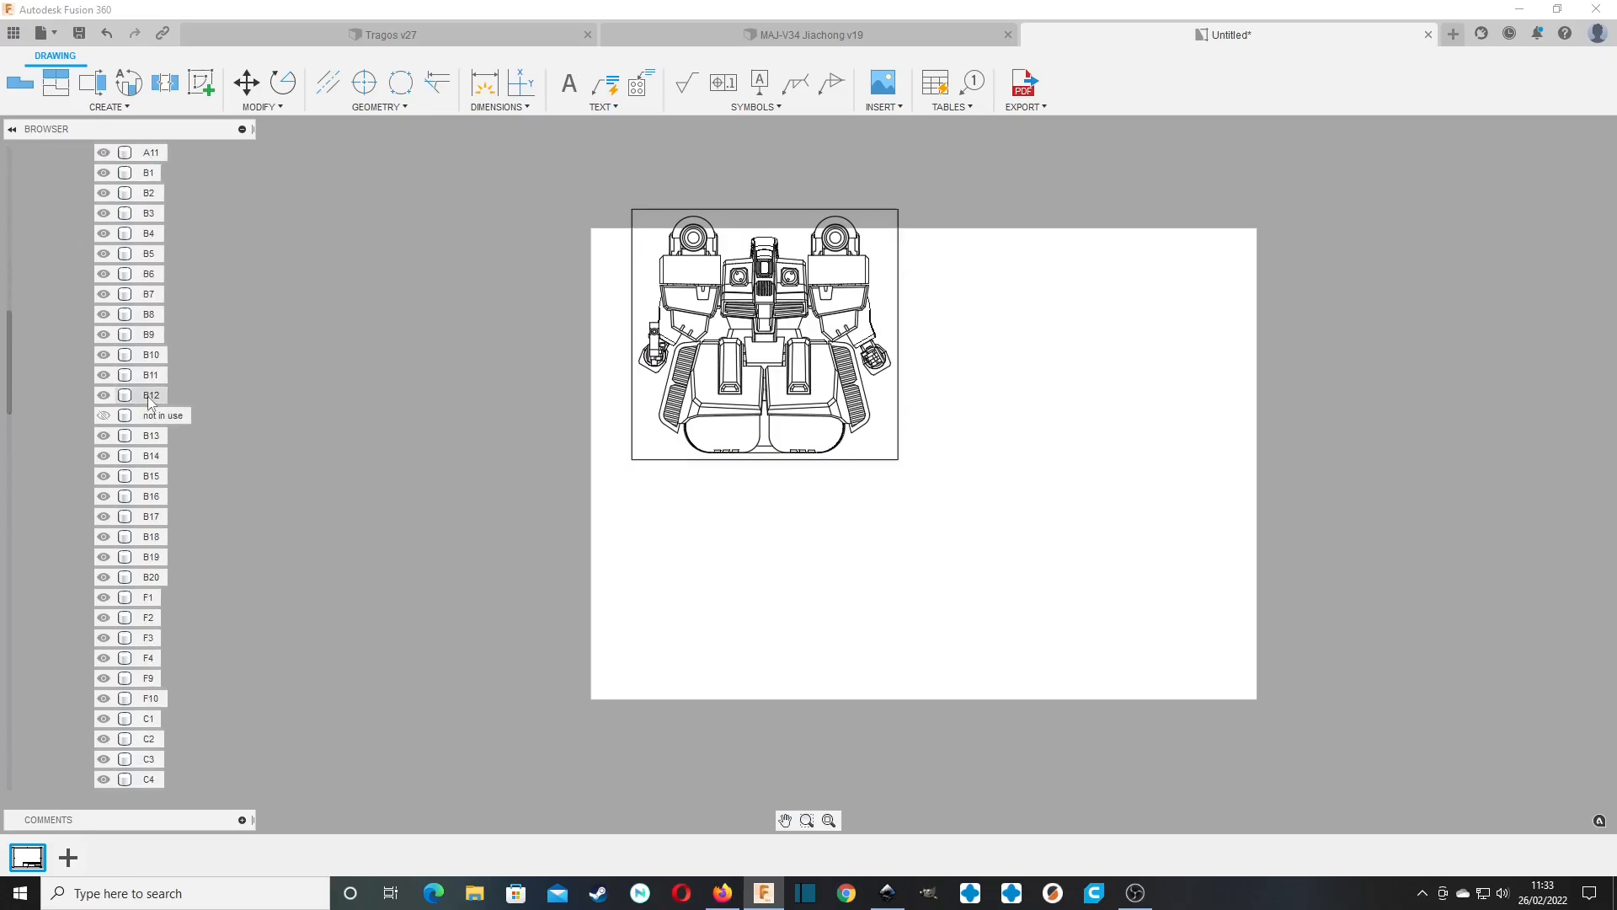
left_click(148, 396, "shift")
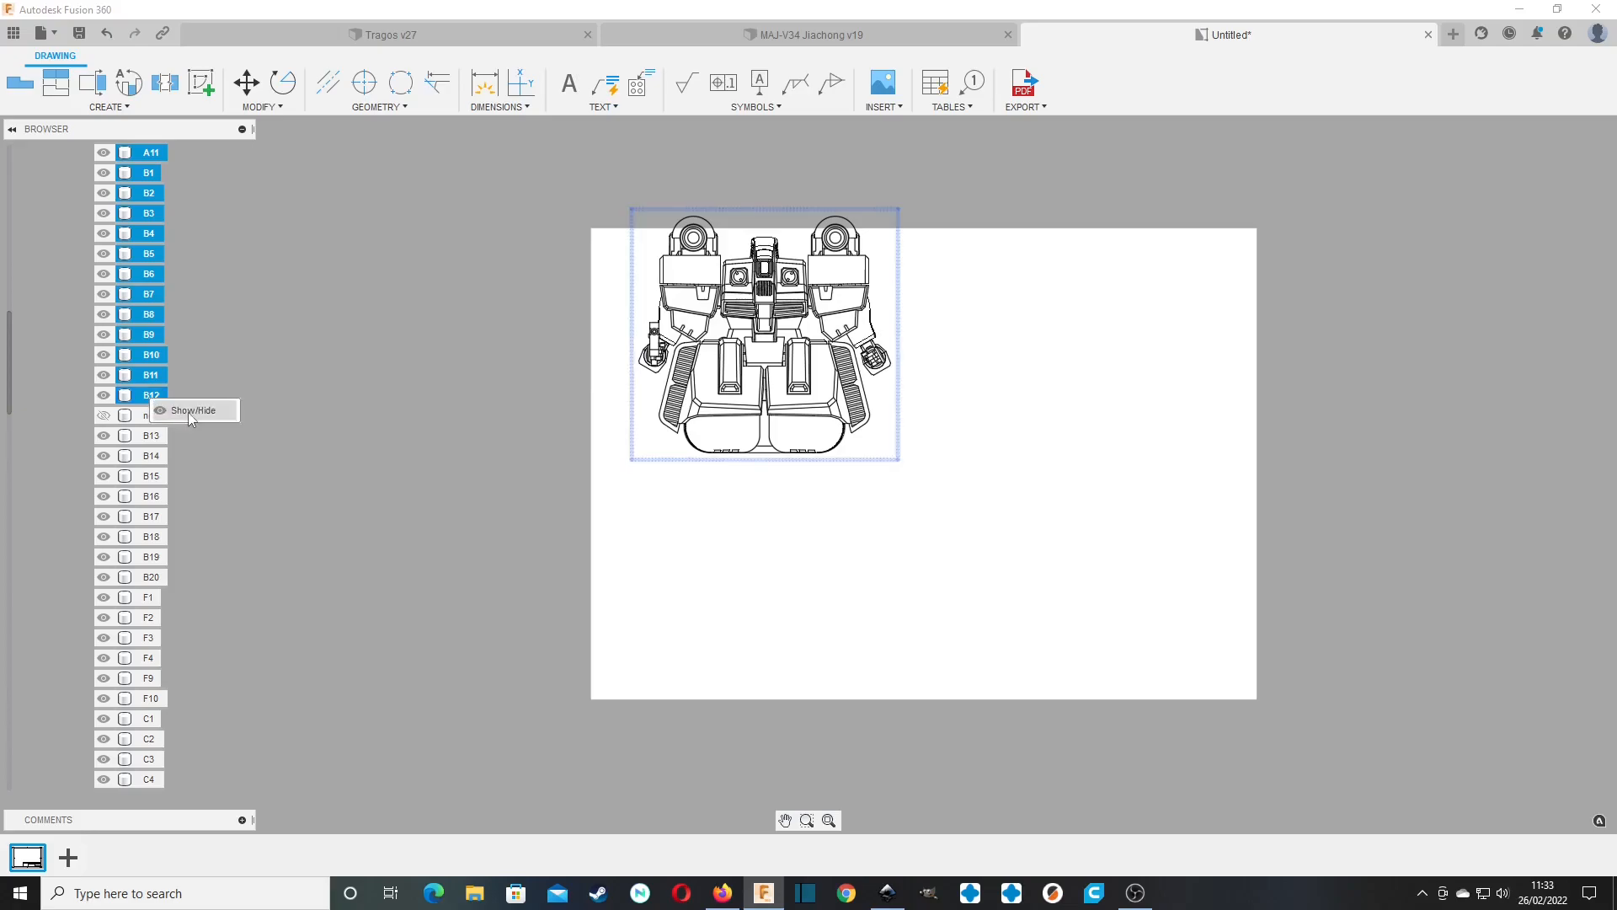
left_click(188, 412)
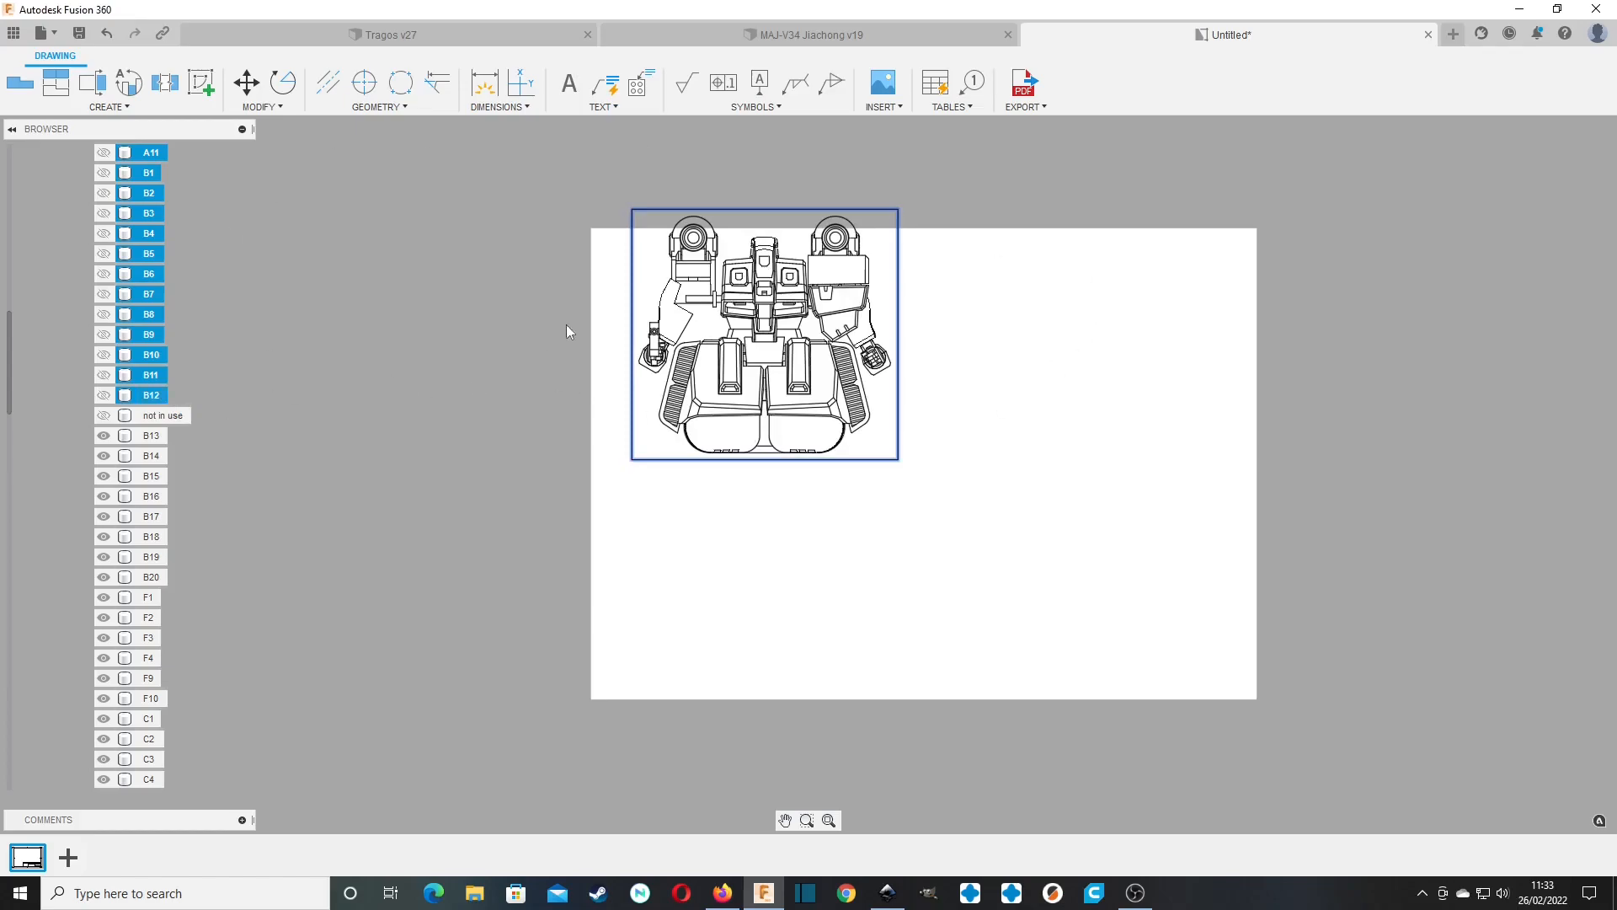
left_click(310, 388)
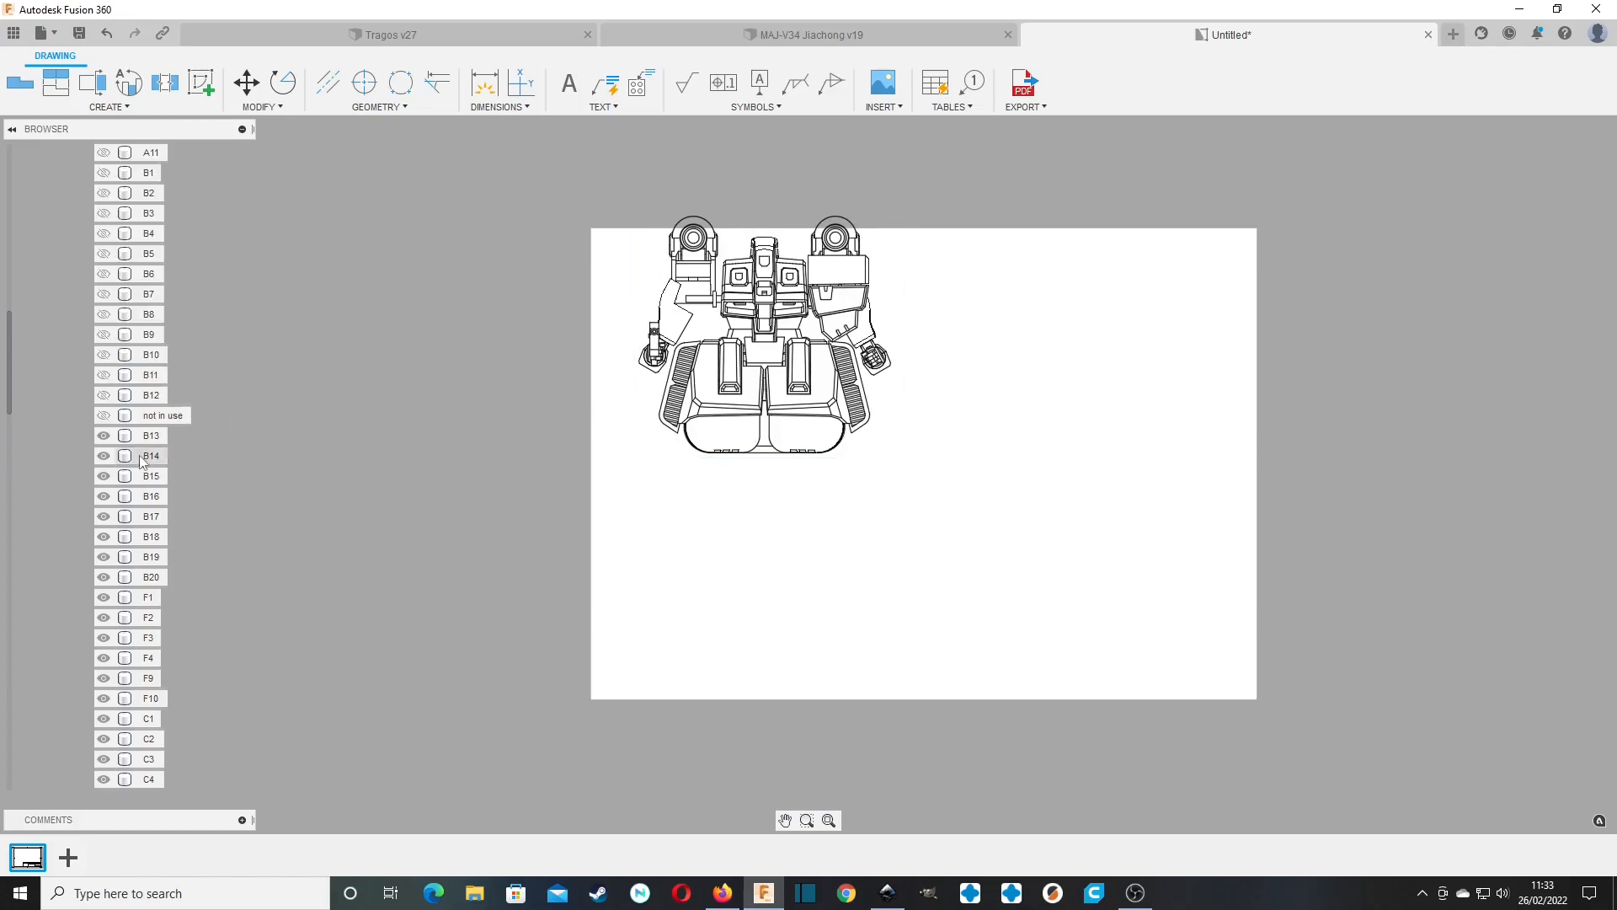
Hide bodies B13 through D17 in the base view, leaving only A1 shown.
left_click(148, 438)
scroll(148, 455, "down", 5)
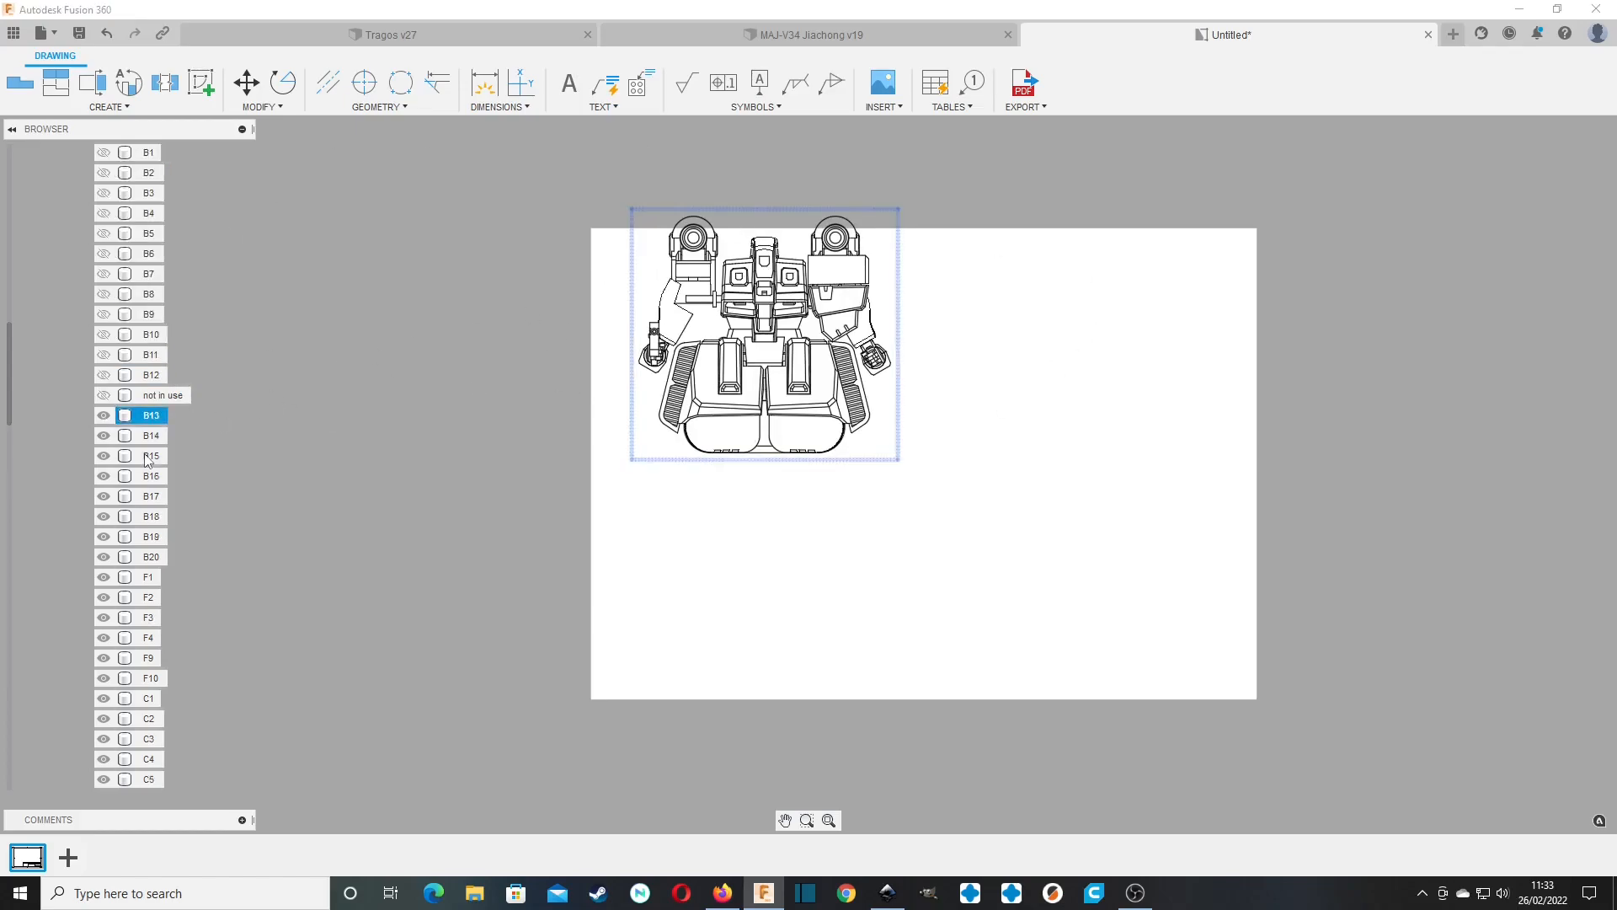
scroll(148, 459, "down", 10)
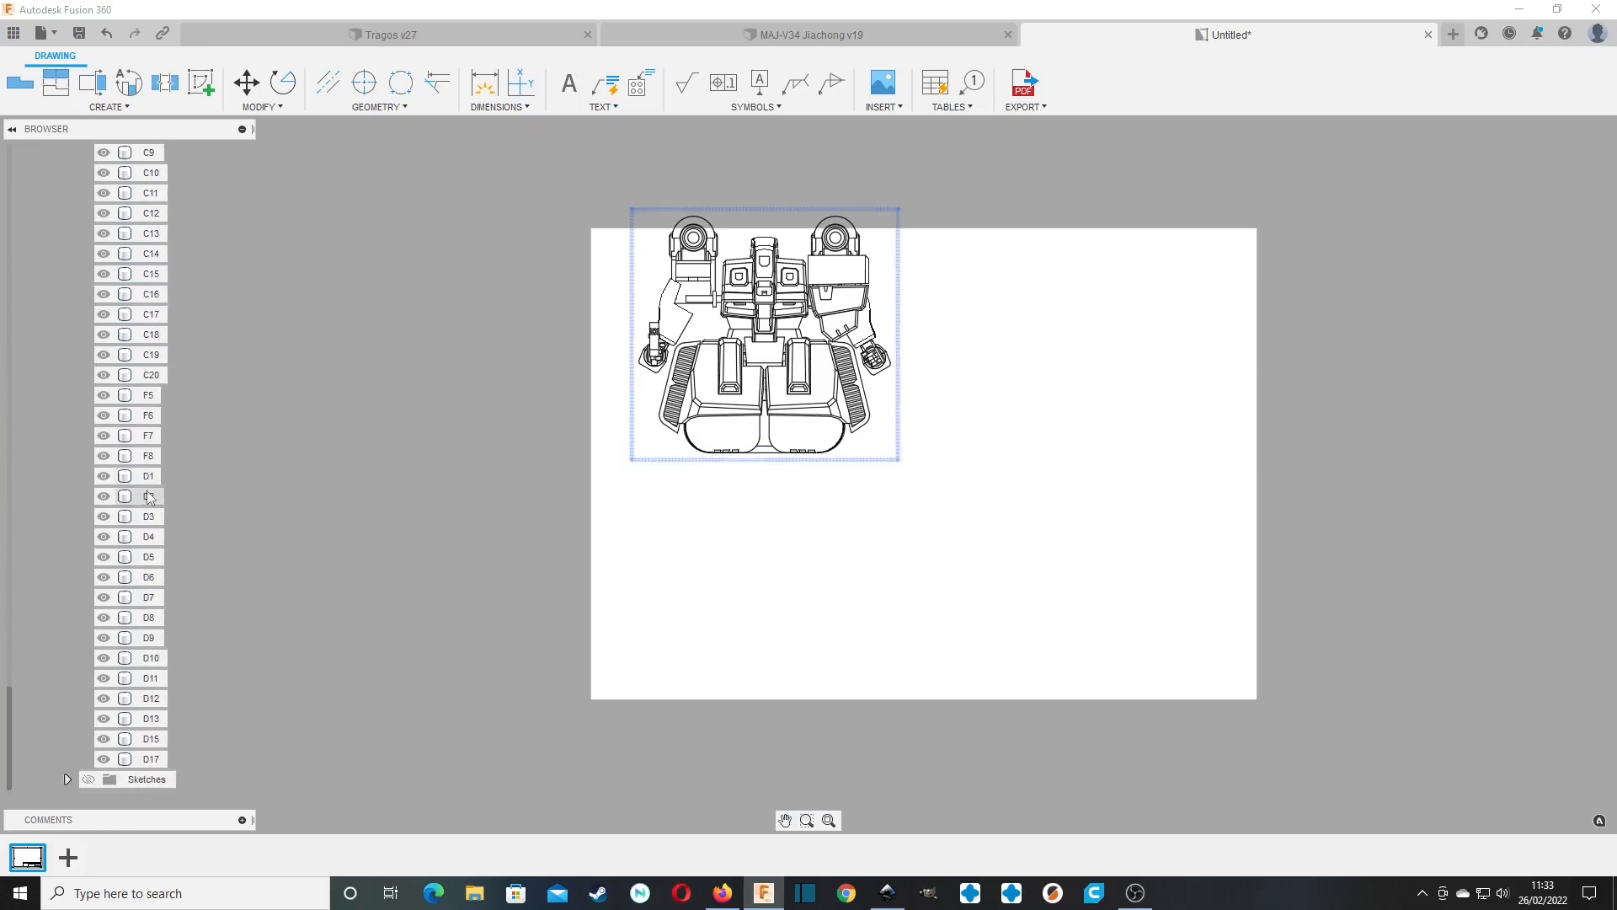
left_click(153, 759, "shift")
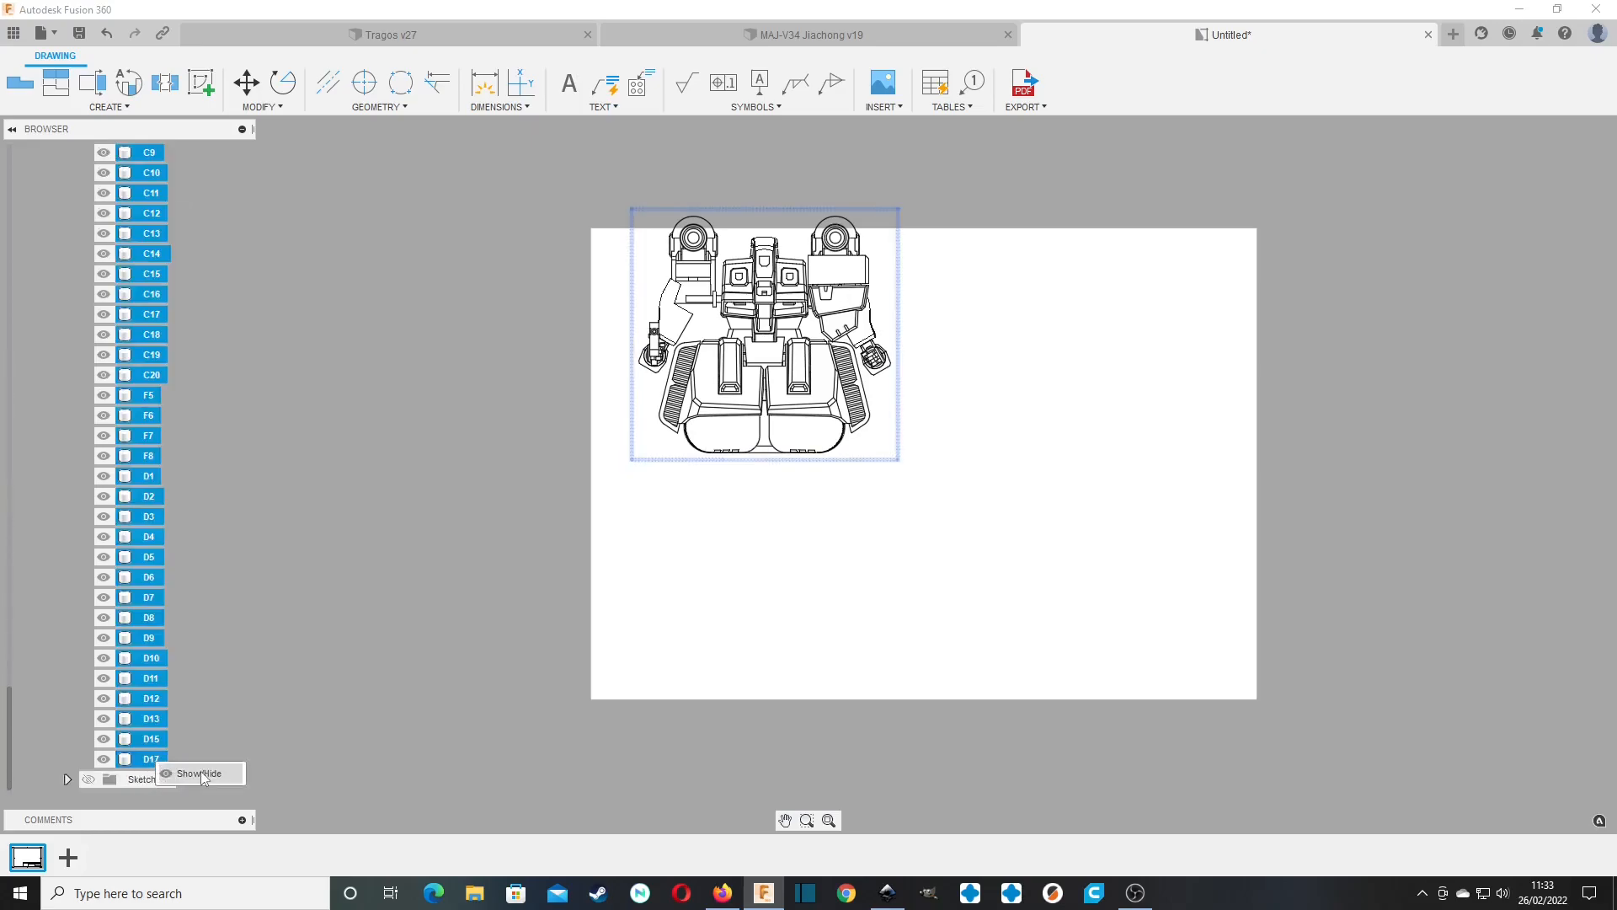
key("v")
scroll(139, 559, "up", 12)
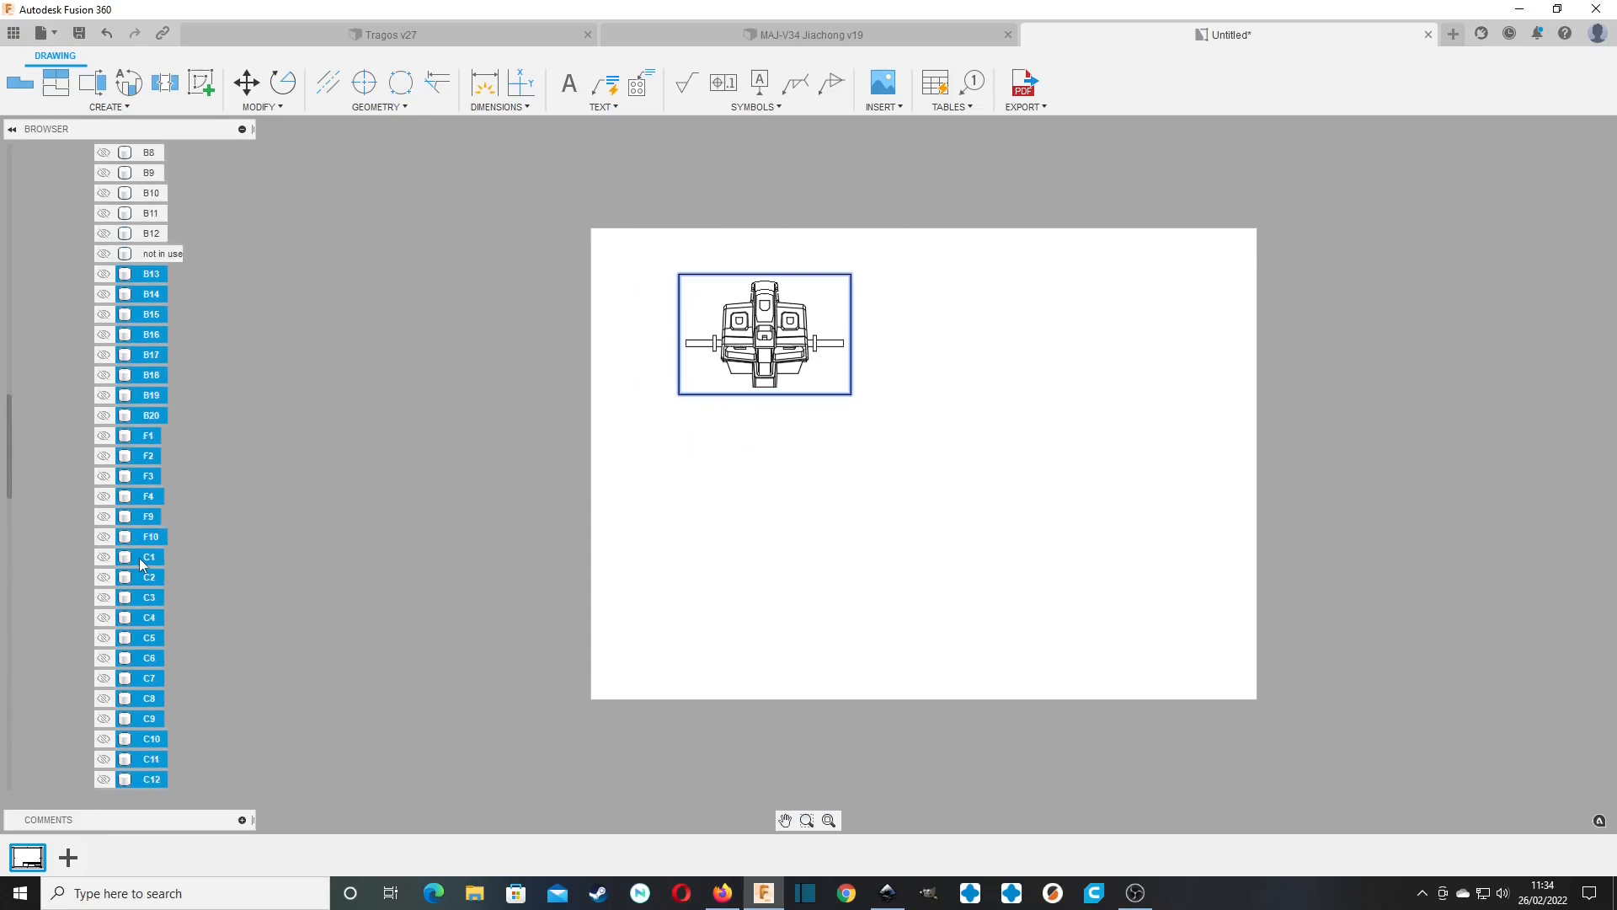
Show the "not in use" body in the view briefly, hide it again and clear the selection.
left_click(177, 354)
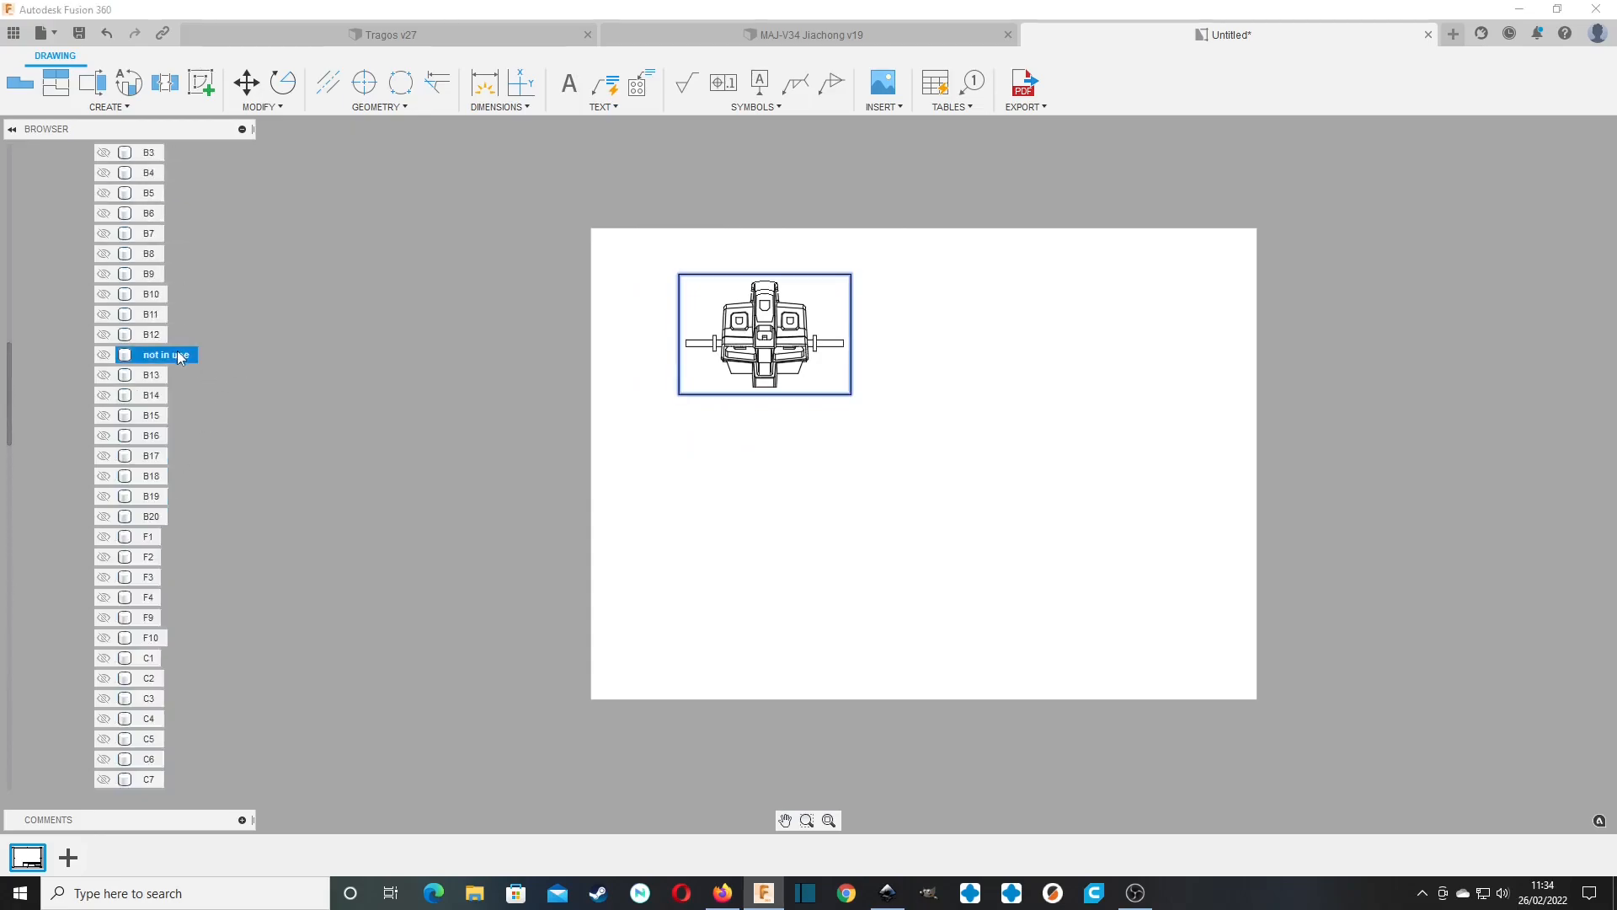
left_click(105, 356)
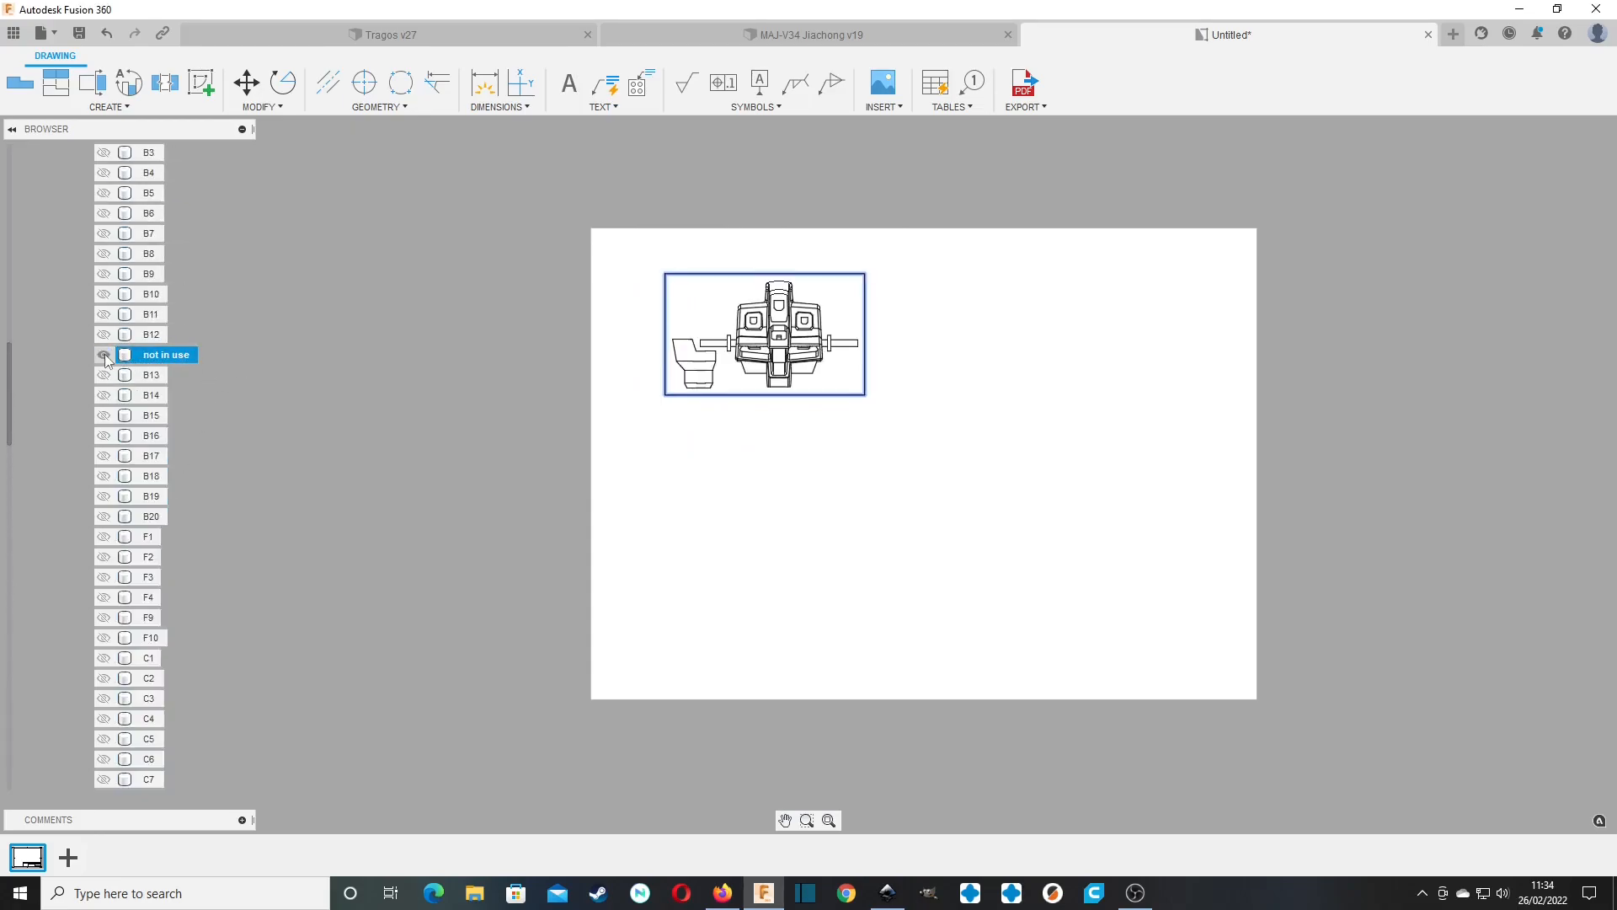
left_click(105, 356)
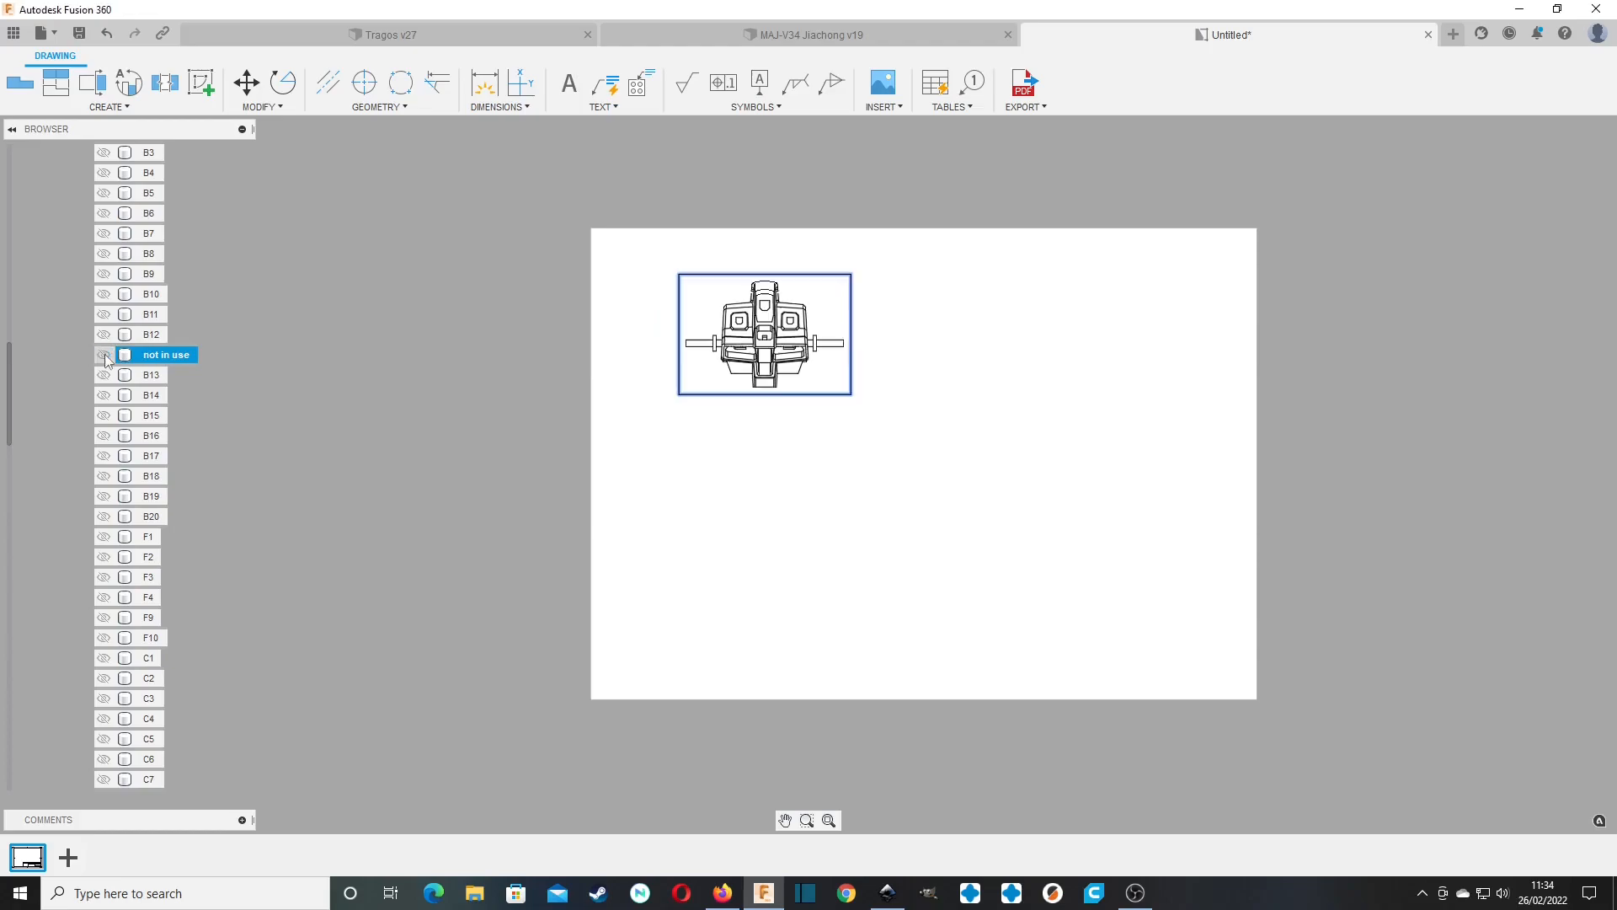
left_click(585, 364)
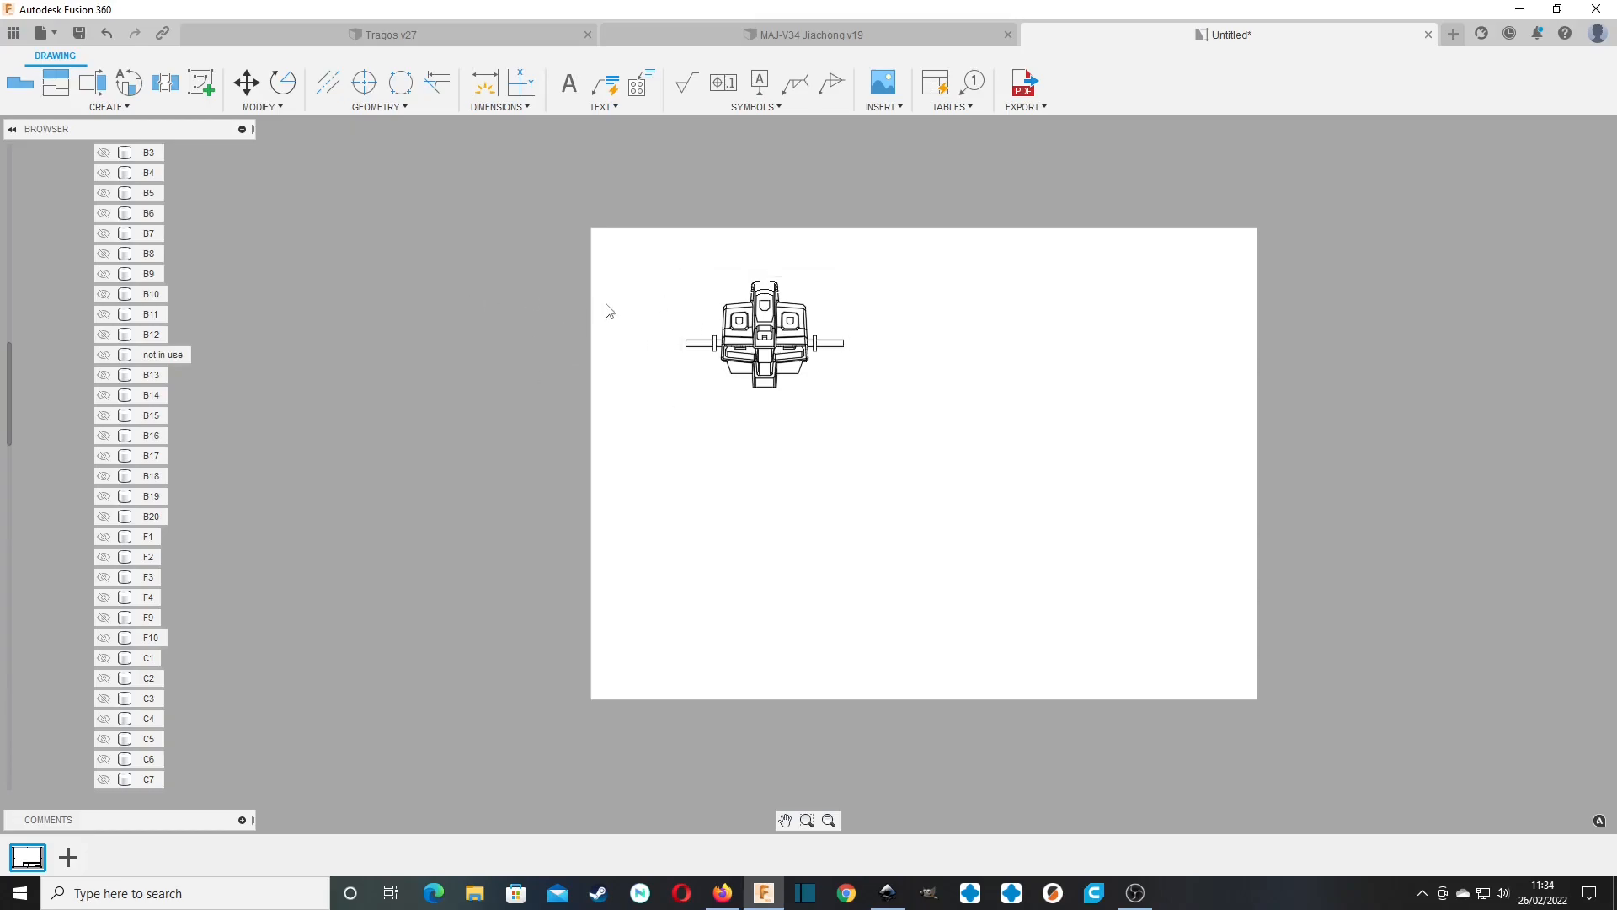
Add the text label "A1" beneath the part view and move it so it is centred under the part.
scroll(84, 271, "up", 6)
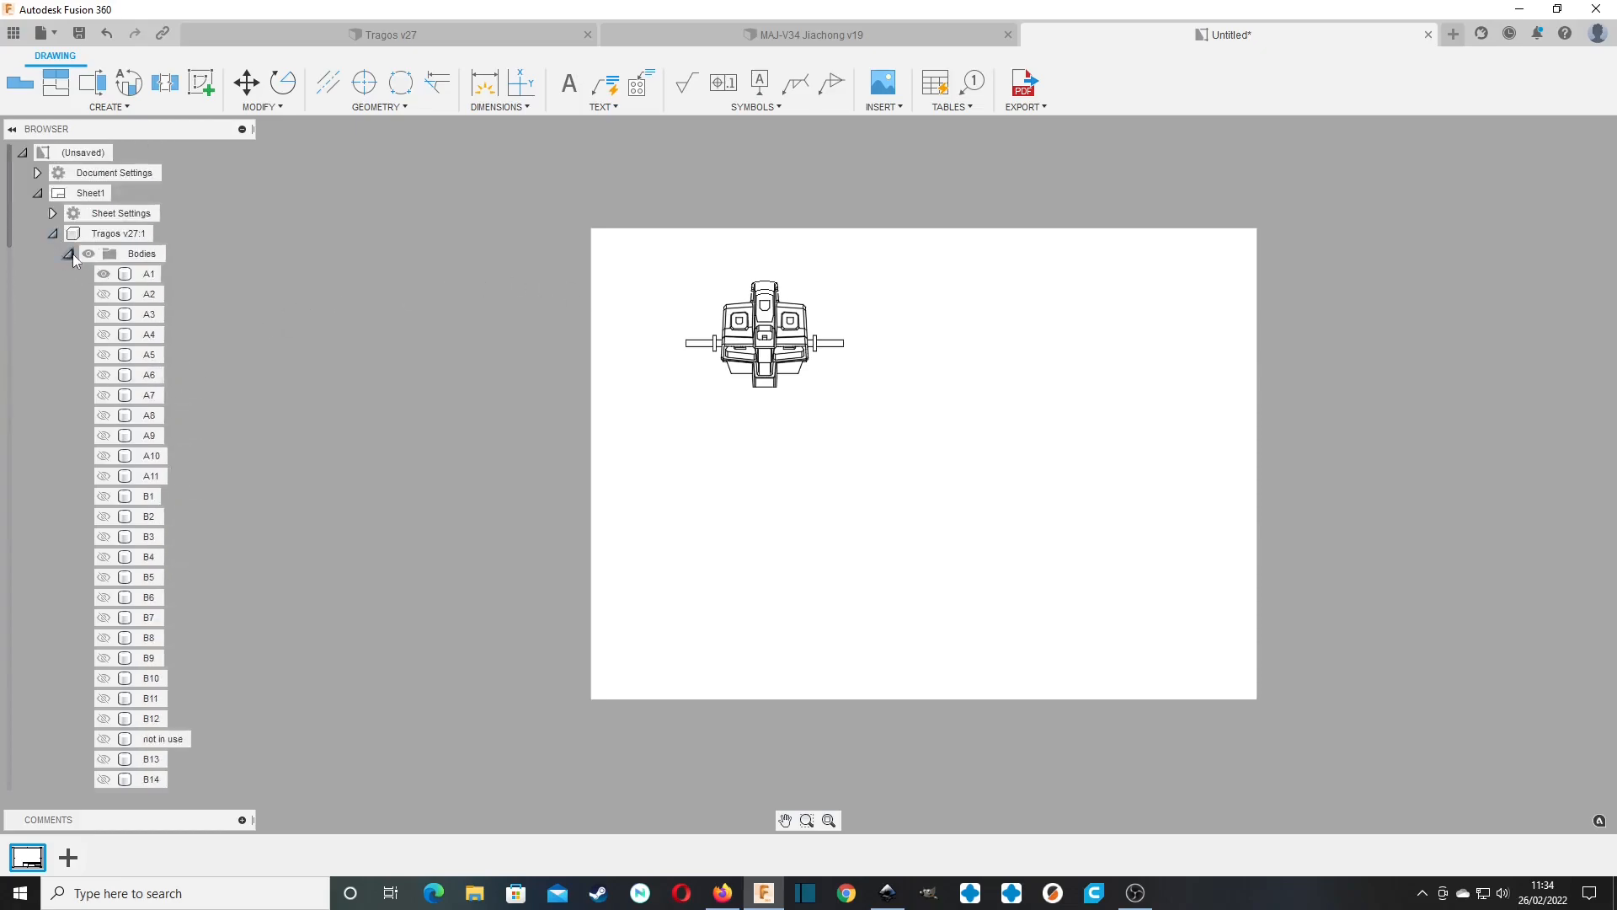
left_click(68, 254)
left_click(570, 83)
left_click(734, 405)
left_click(849, 473)
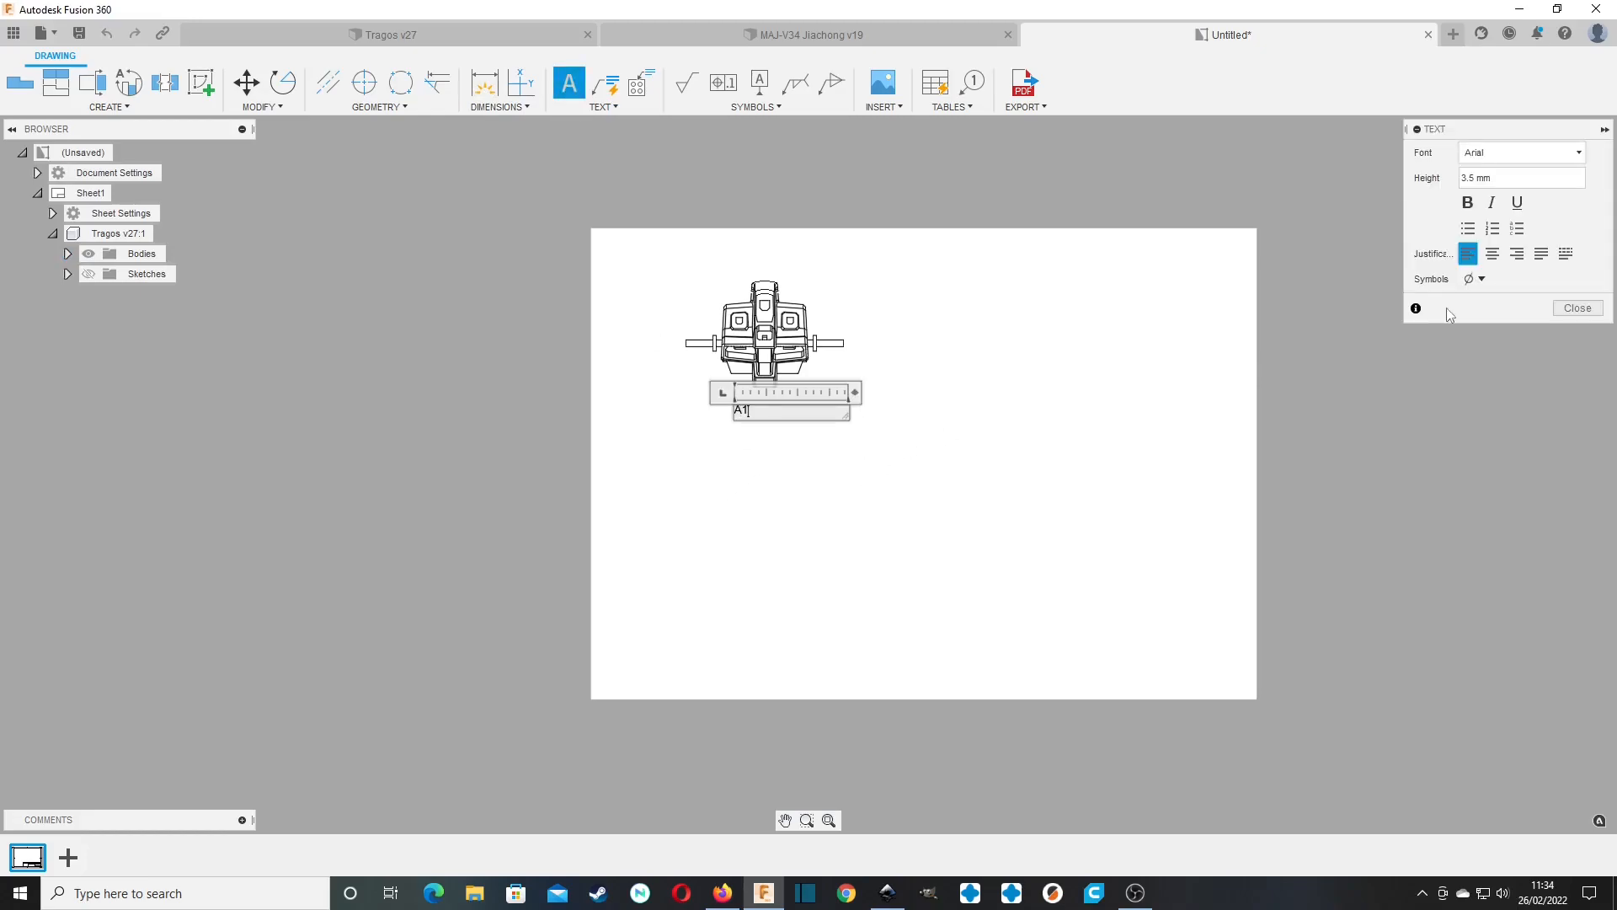
left_click(1577, 308)
left_click(742, 409)
left_click(742, 409)
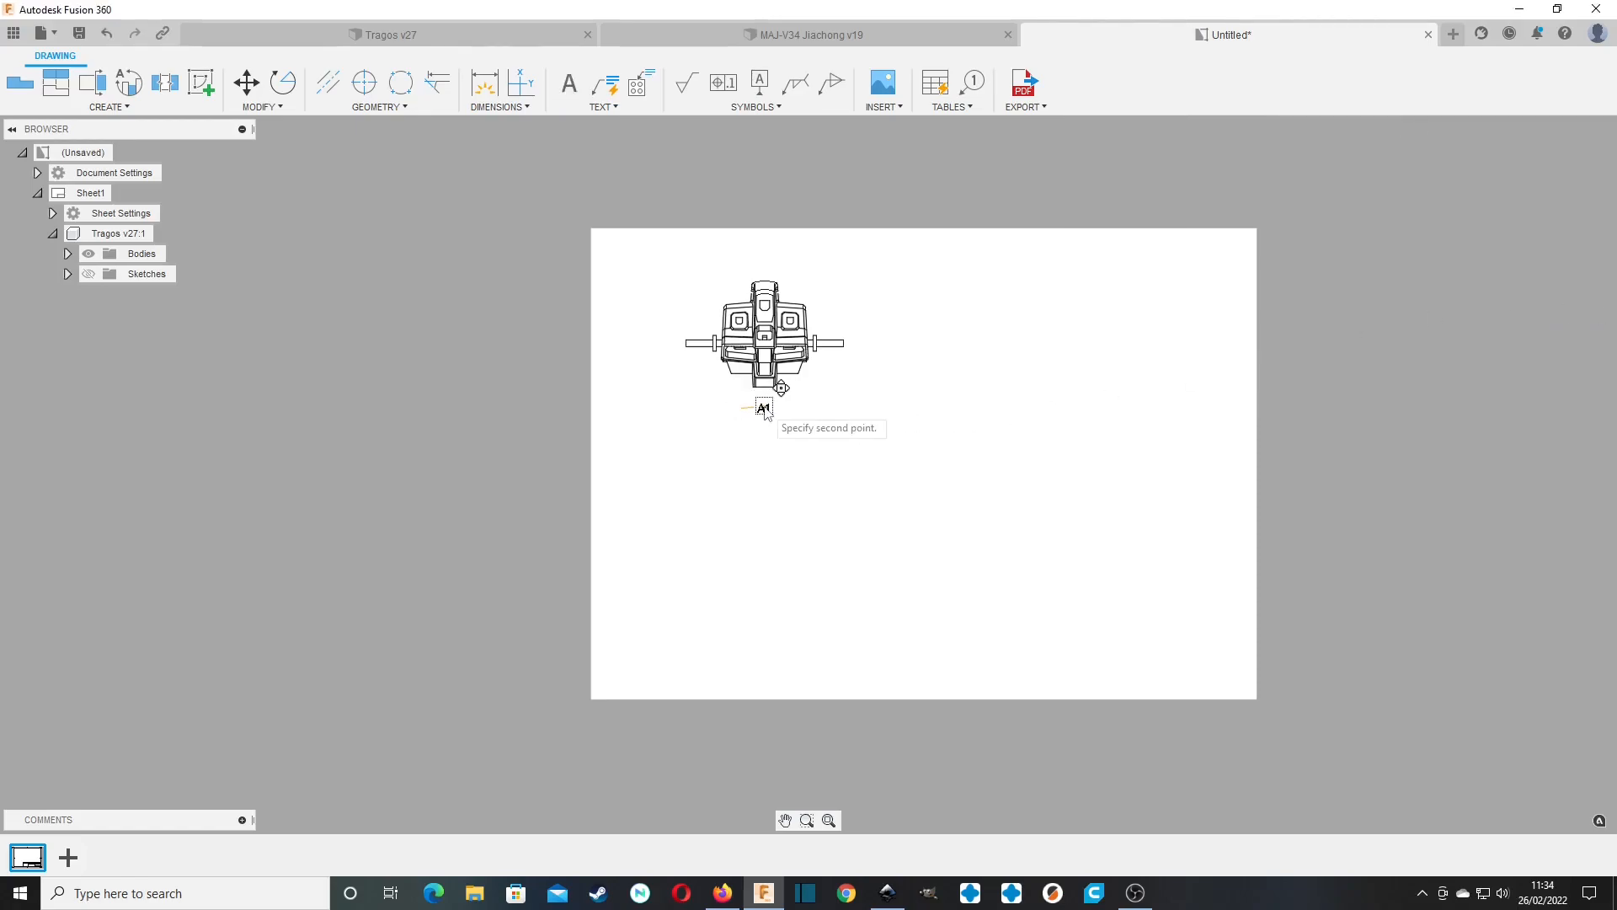
left_click(764, 409)
Place a second base view beside the A1 part with a scale of 1:1 and Right orientation.
left_click(20, 82)
left_click(994, 368)
left_click(1539, 286)
type("1")
key("Return")
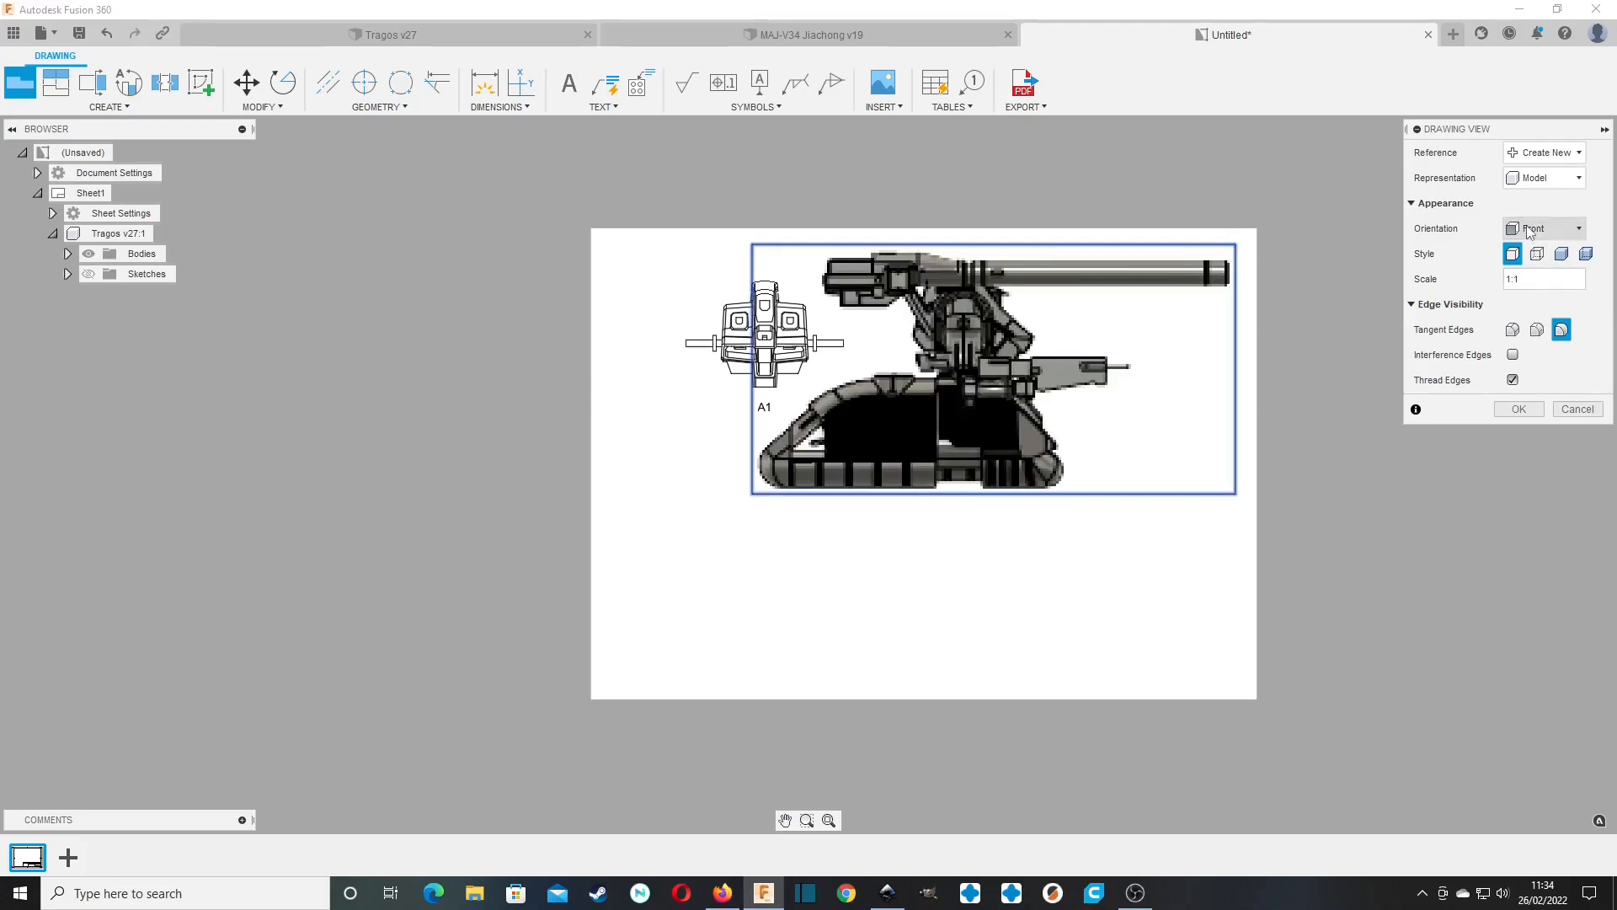
left_click(1543, 228)
left_click(1557, 388)
left_click(1533, 408)
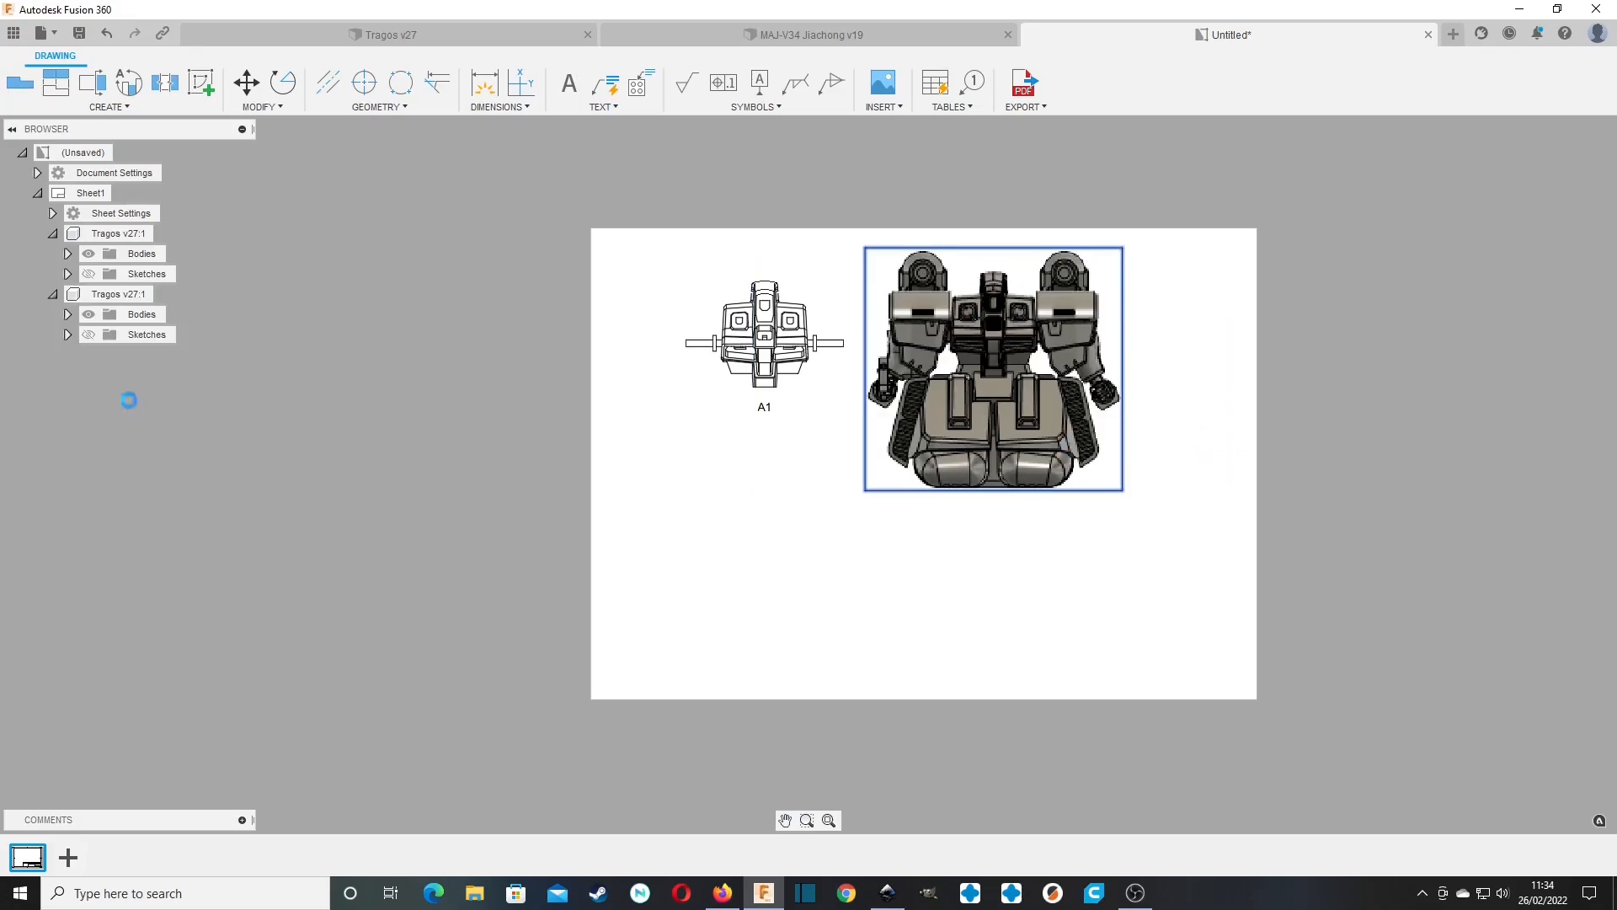
Hide body A1 in the second base view.
left_click(67, 315)
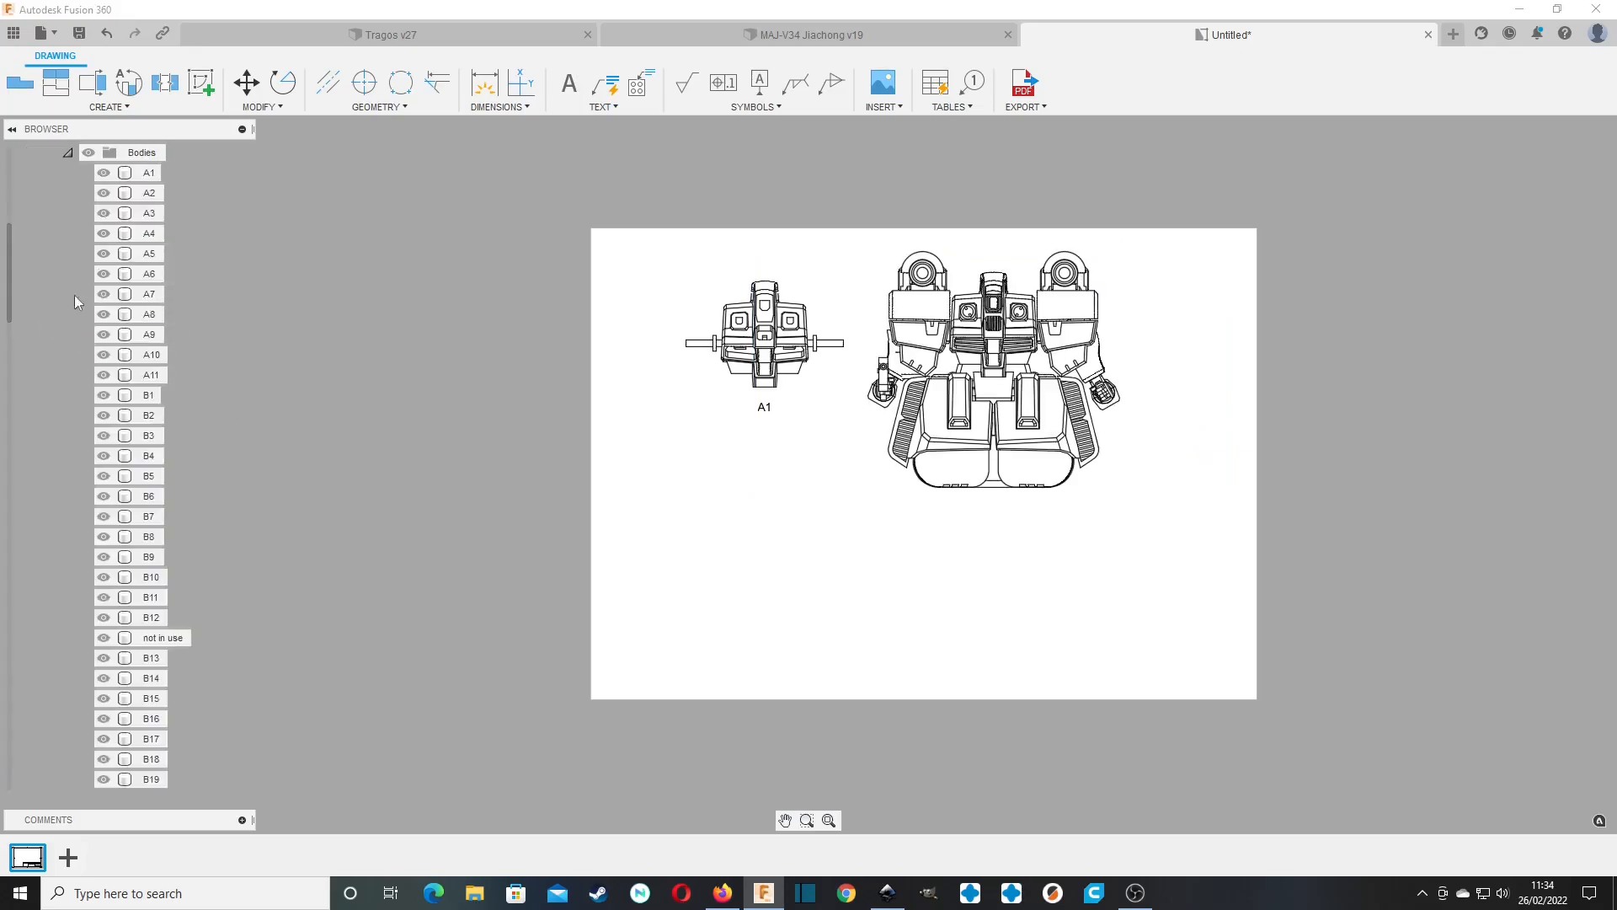
left_click(103, 172)
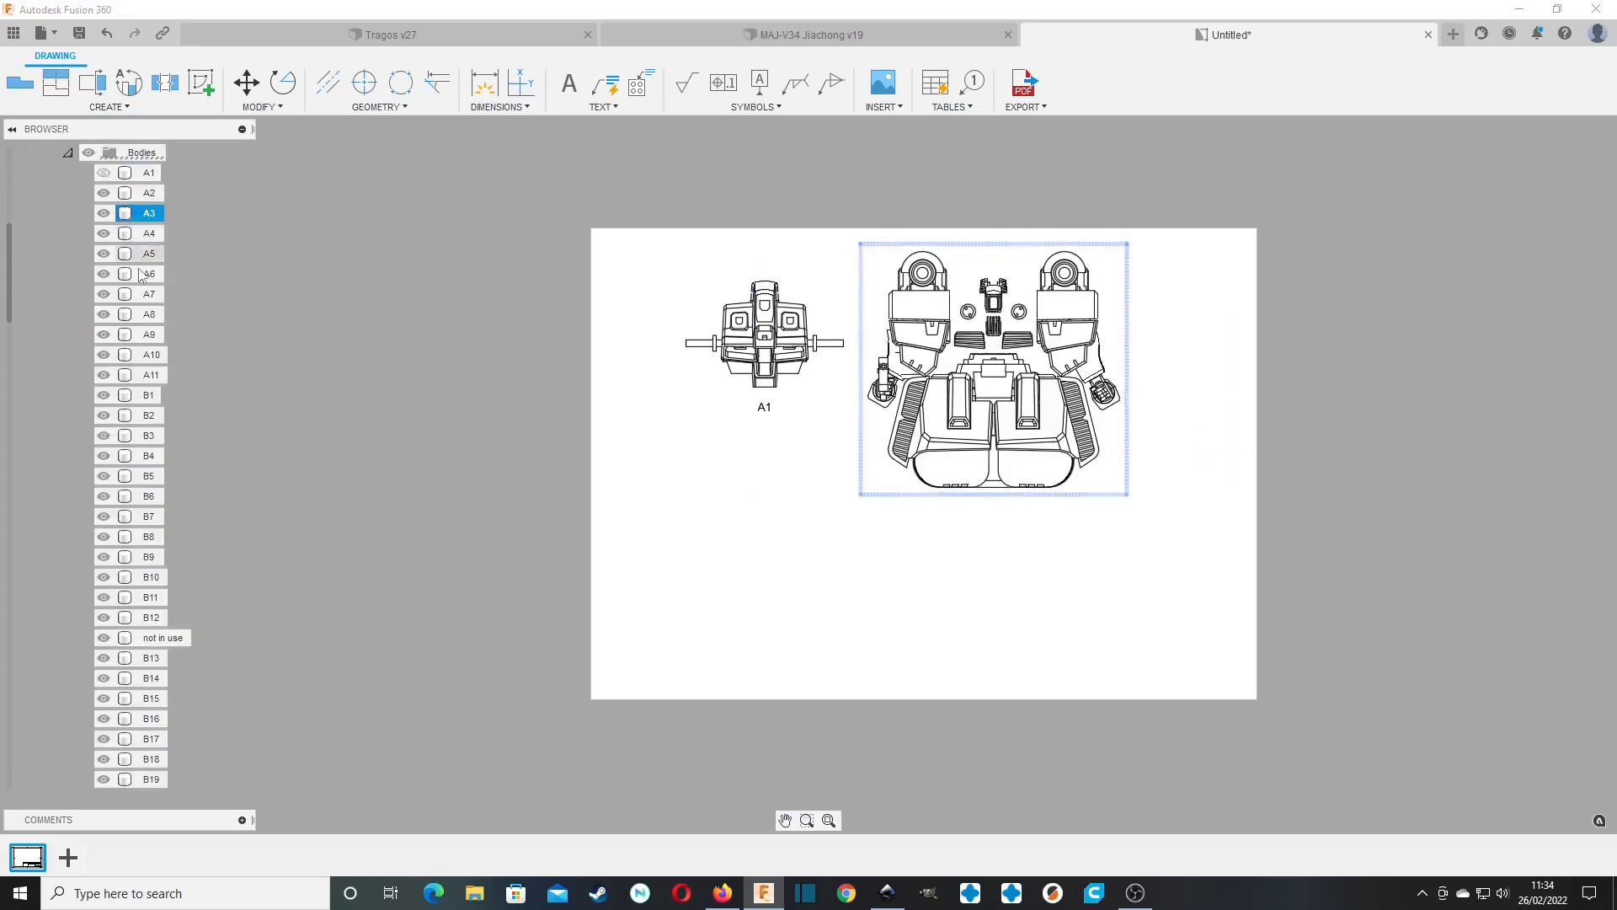
scroll(145, 421, "down", 10)
scroll(146, 442, "down", 5)
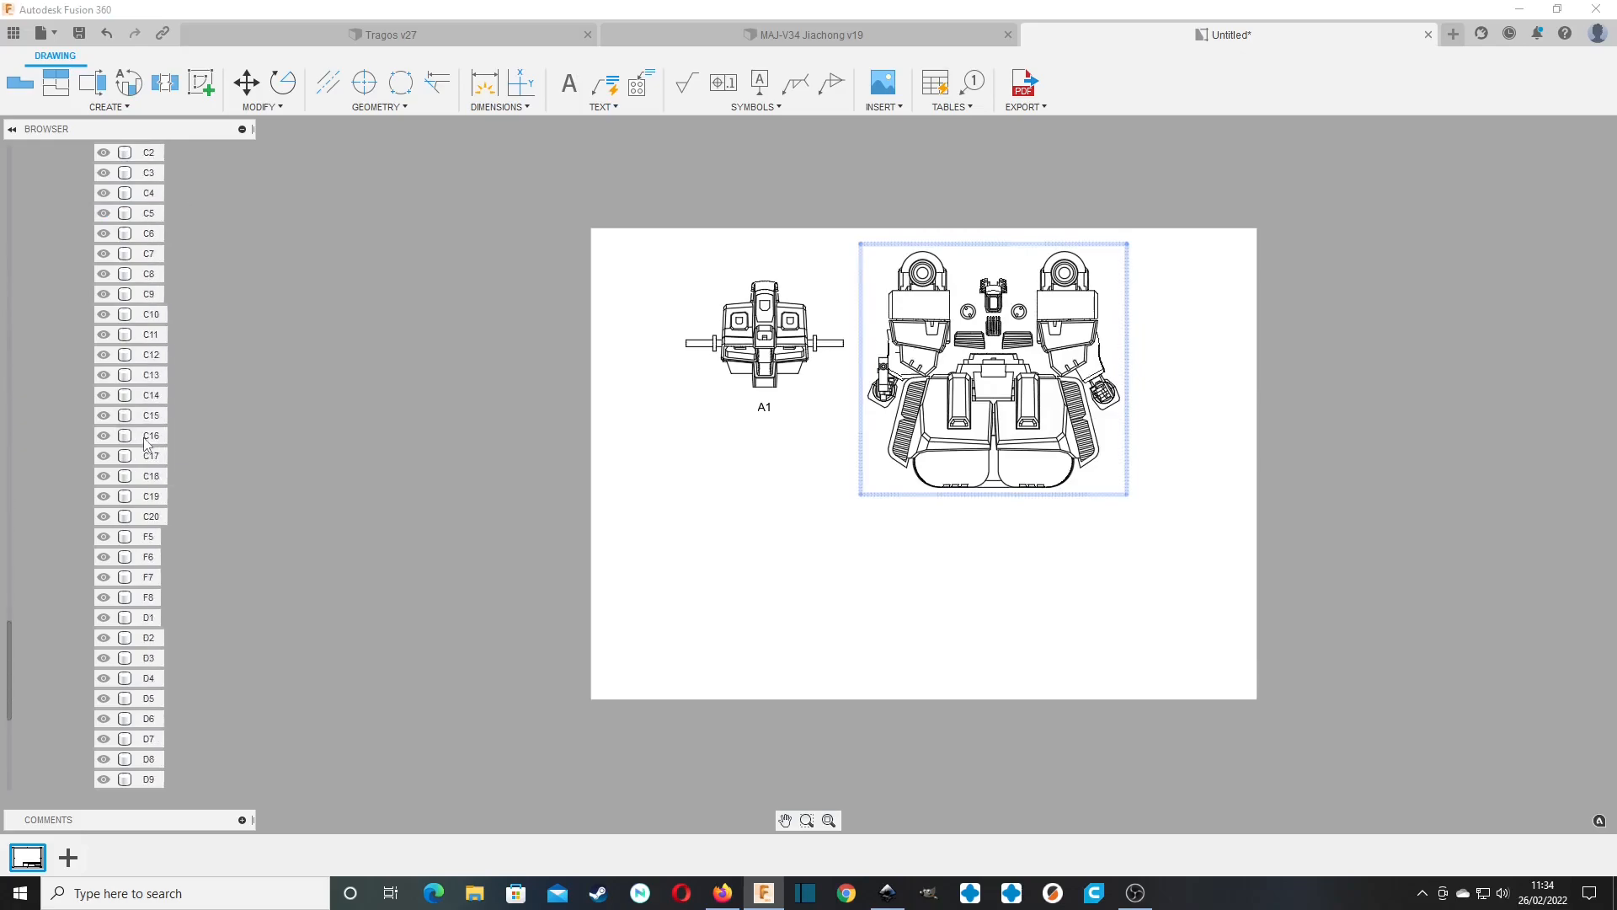
scroll(146, 443, "up", 8)
scroll(145, 442, "up", 5)
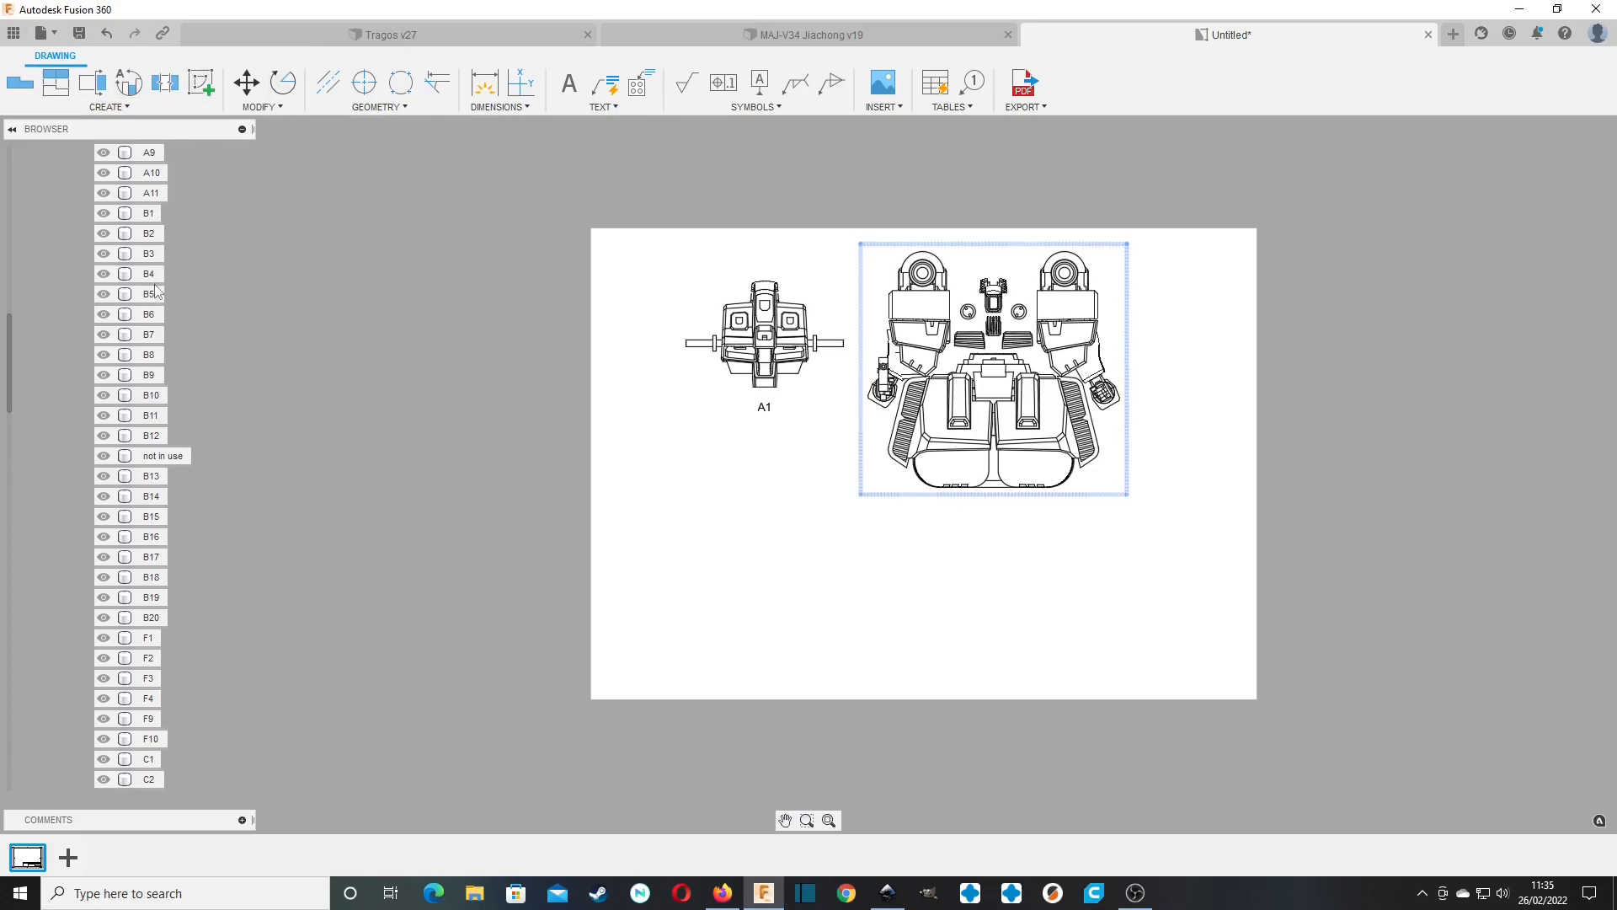
Toggle the visibility of the "not in use" body in the second base view.
left_click(147, 459)
left_click(102, 459)
left_click(104, 457)
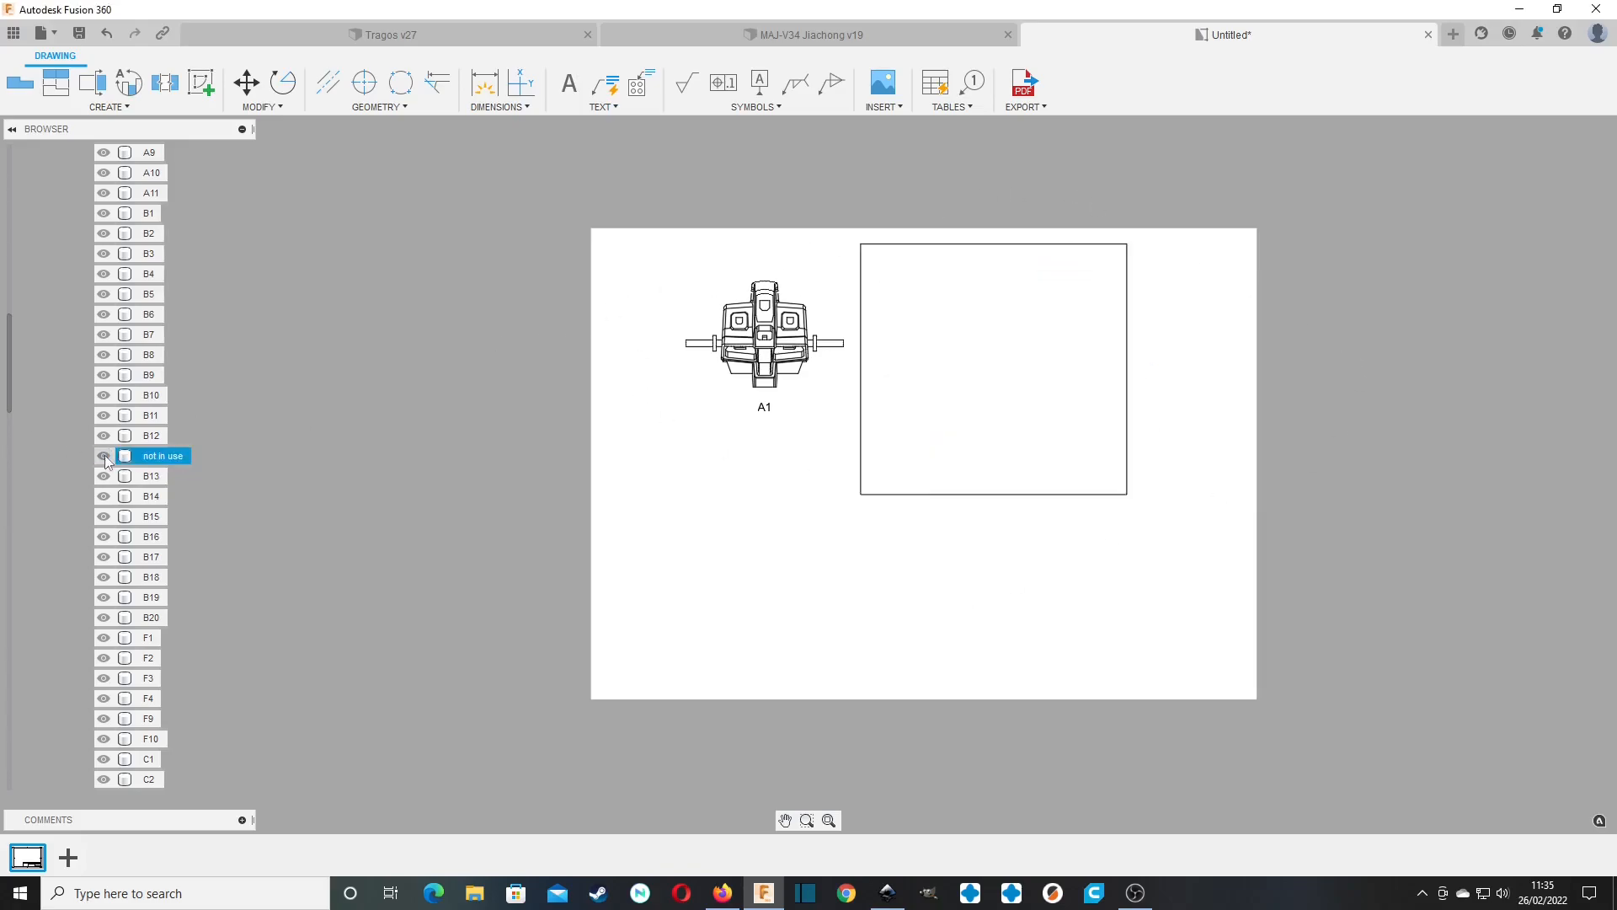
scroll(147, 421, "down", 19)
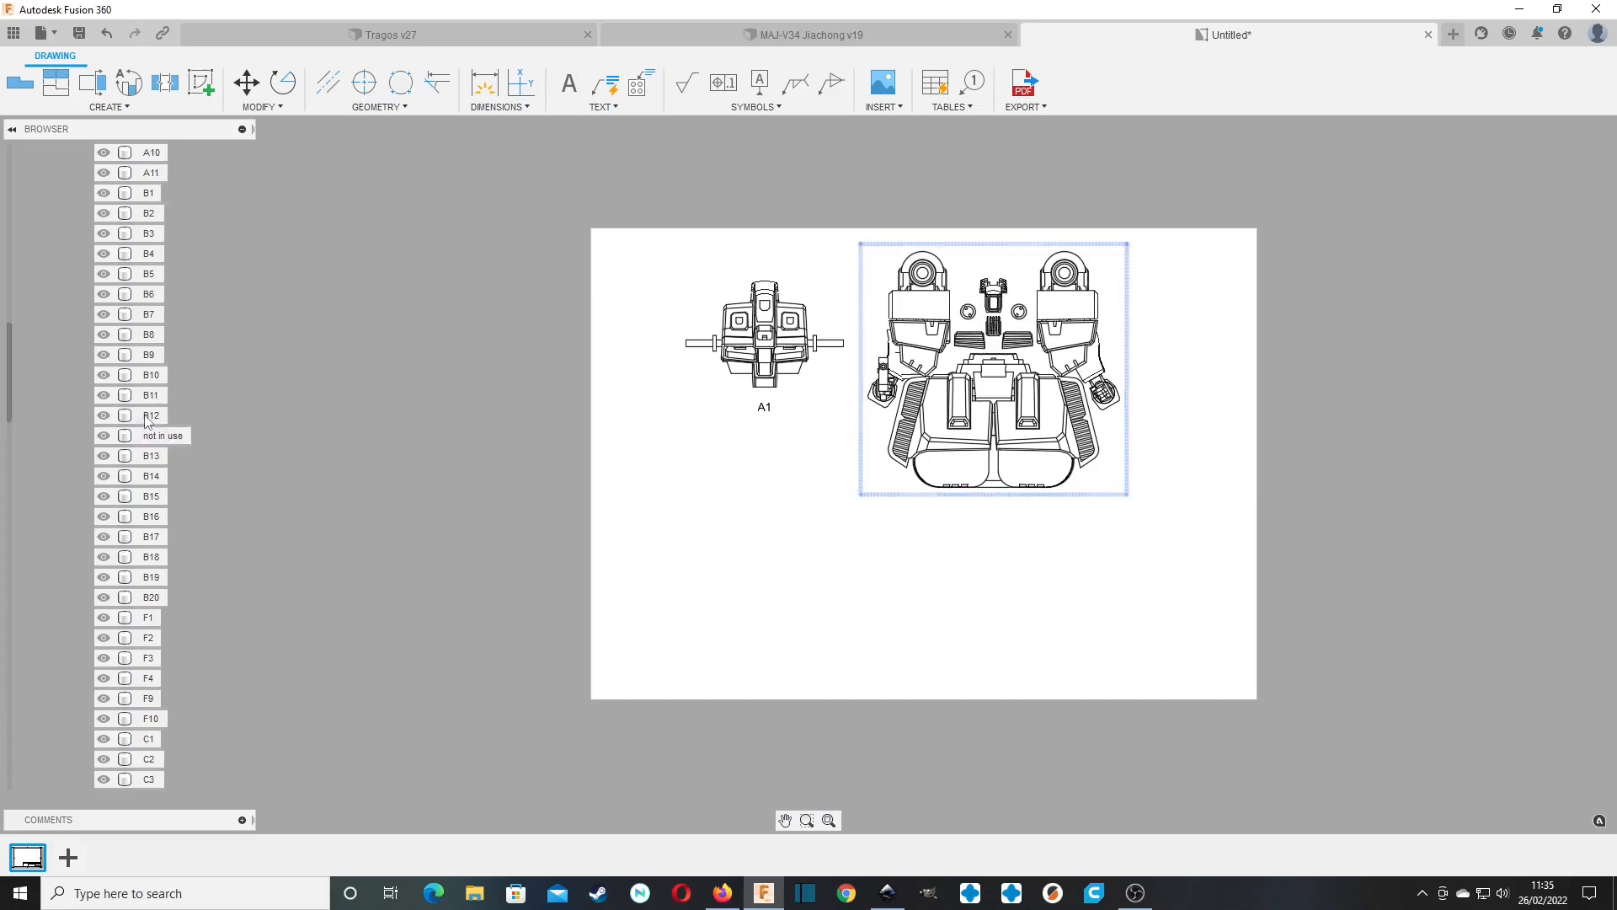
scroll(147, 421, "up", 10)
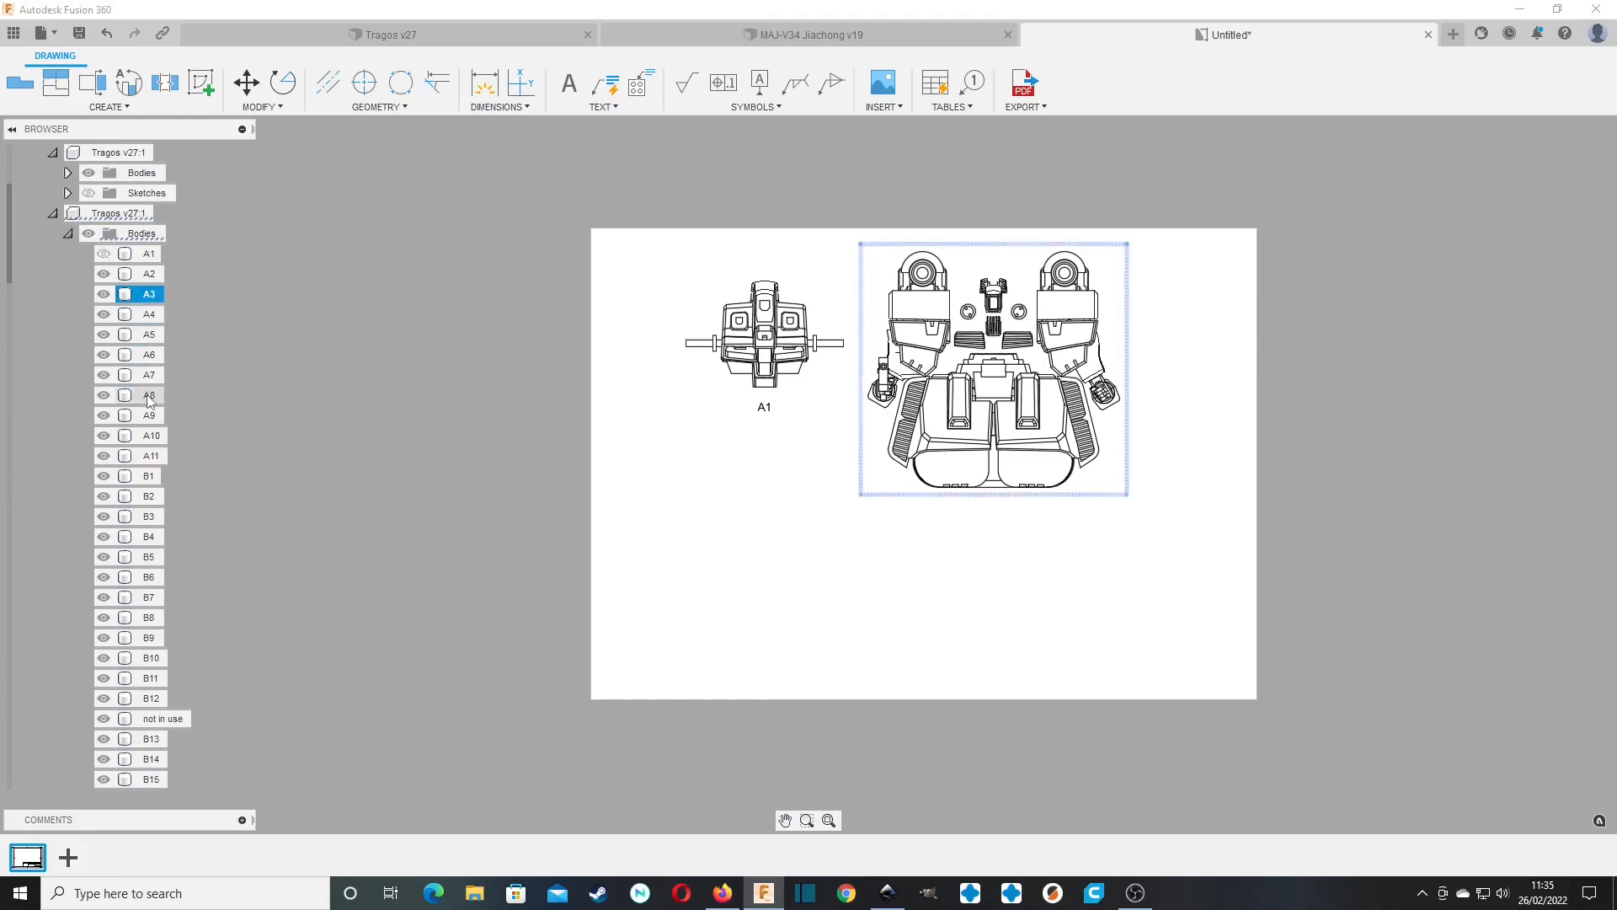
Hide bodies A3 through D17 in the second base view, leaving only A2 shown.
scroll(153, 402, "down", 9)
scroll(153, 402, "down", 8)
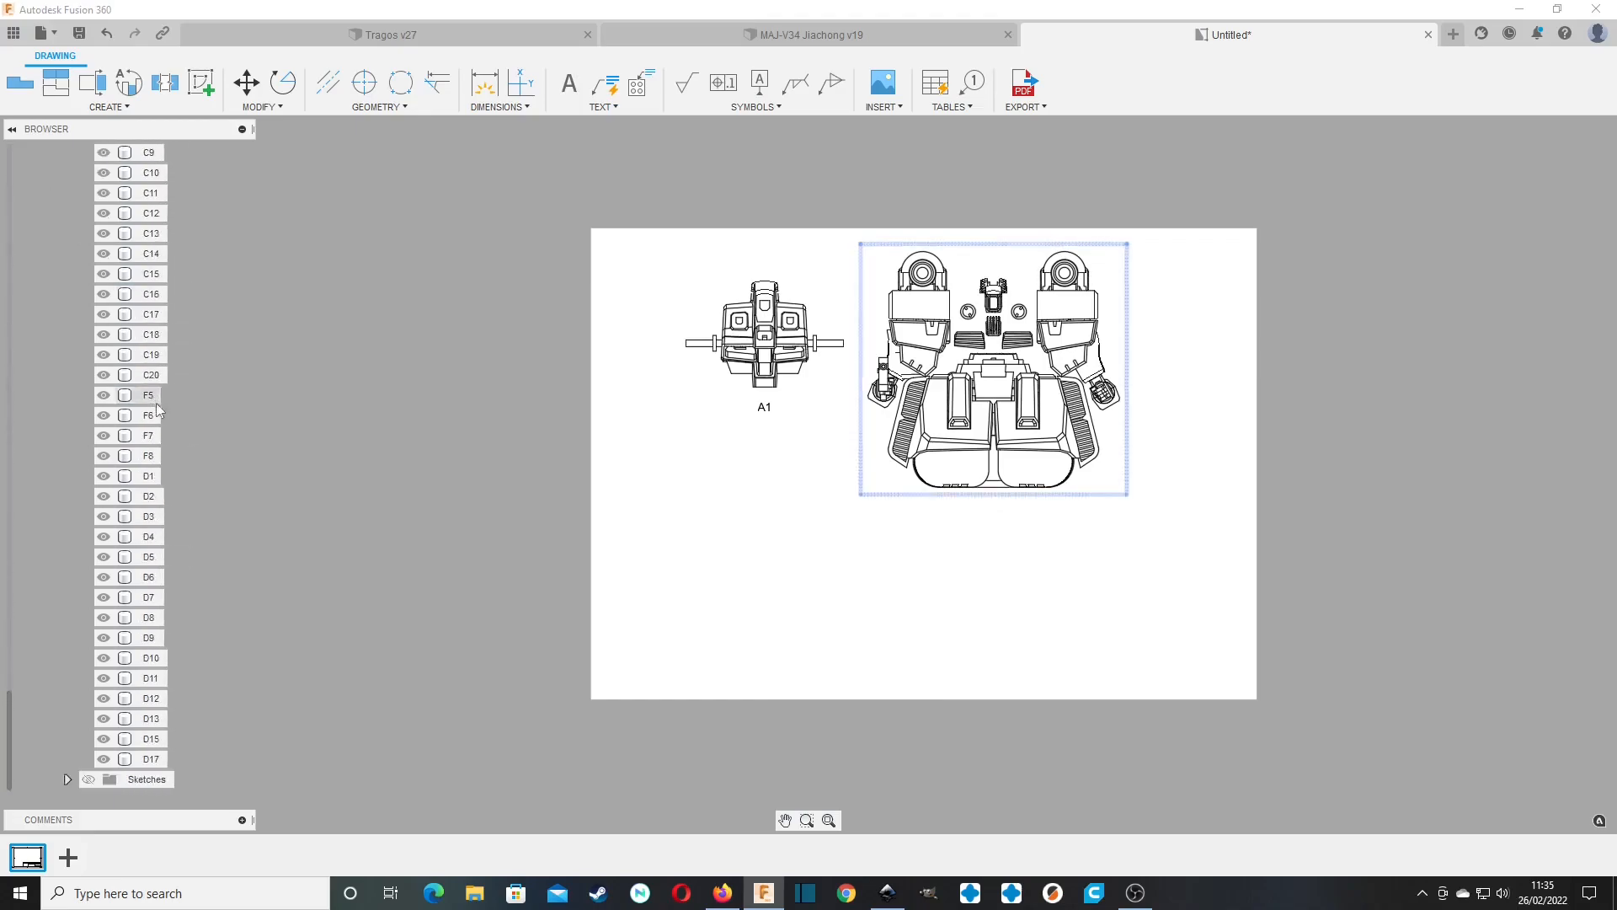
left_click(144, 760, "shift")
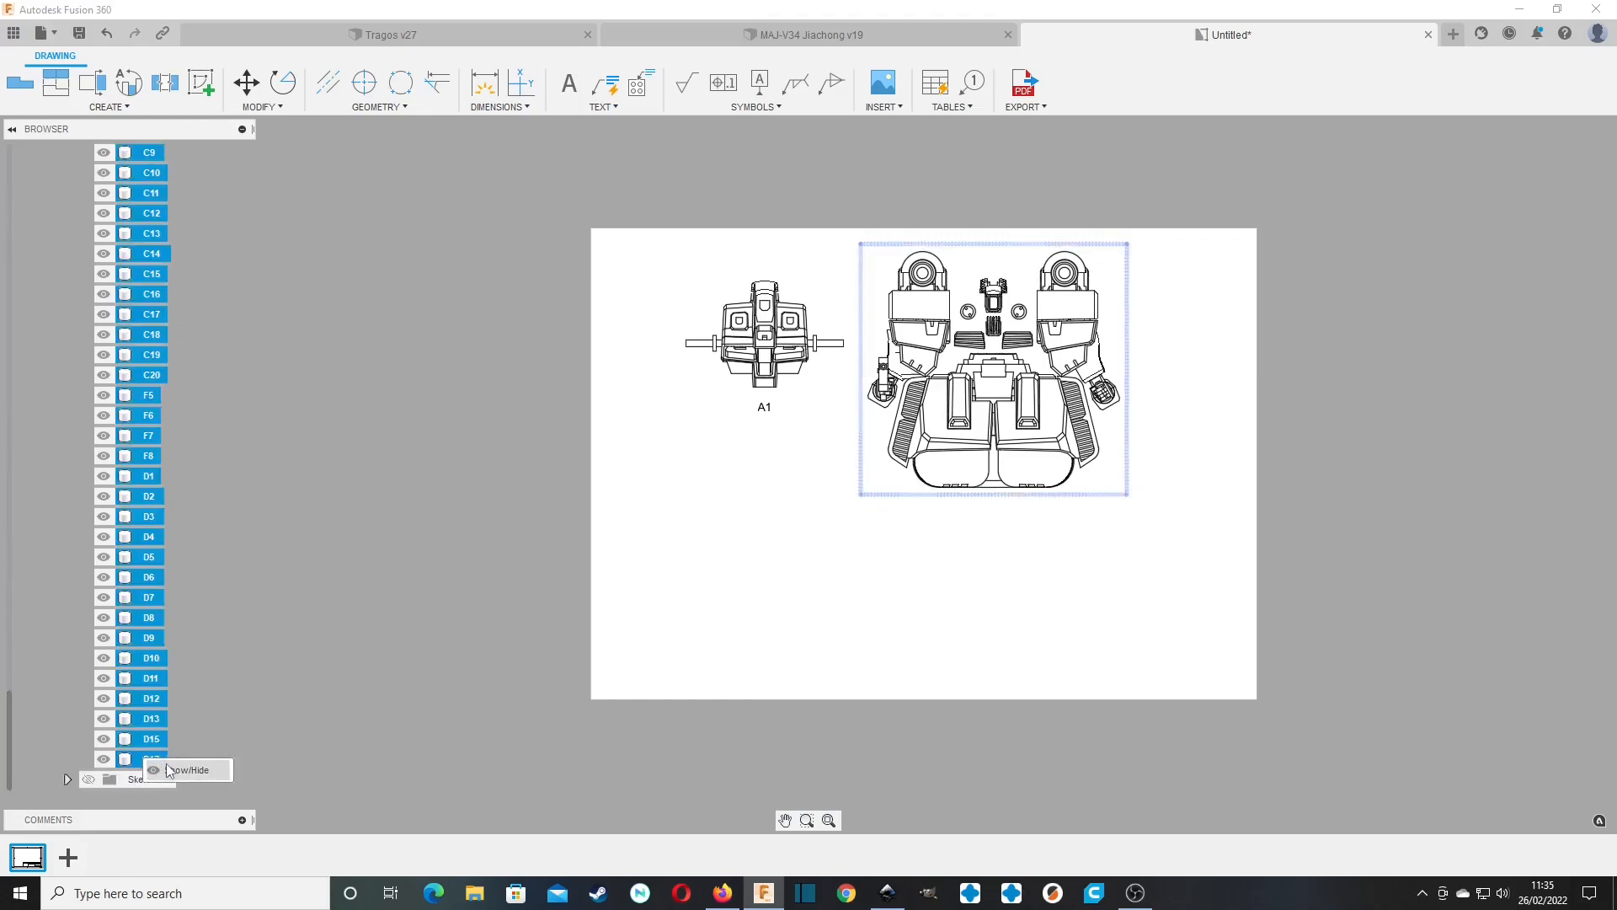
key("v")
Move the A2 part view closer to the A1 part on the sheet.
left_click(994, 369)
left_click(994, 369)
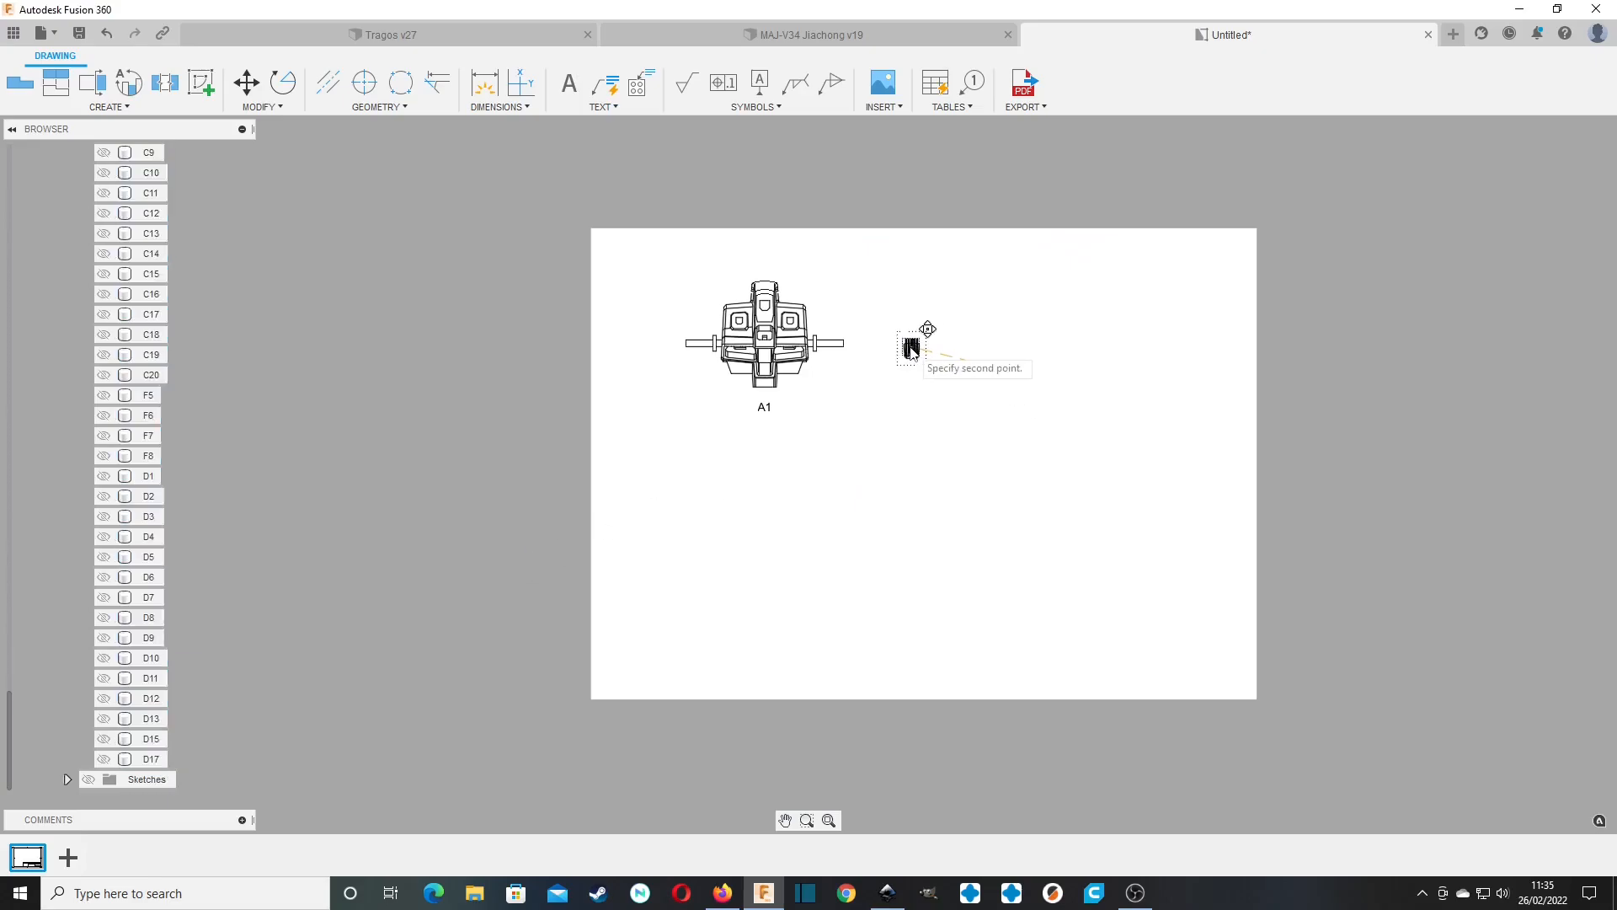
left_click(904, 347)
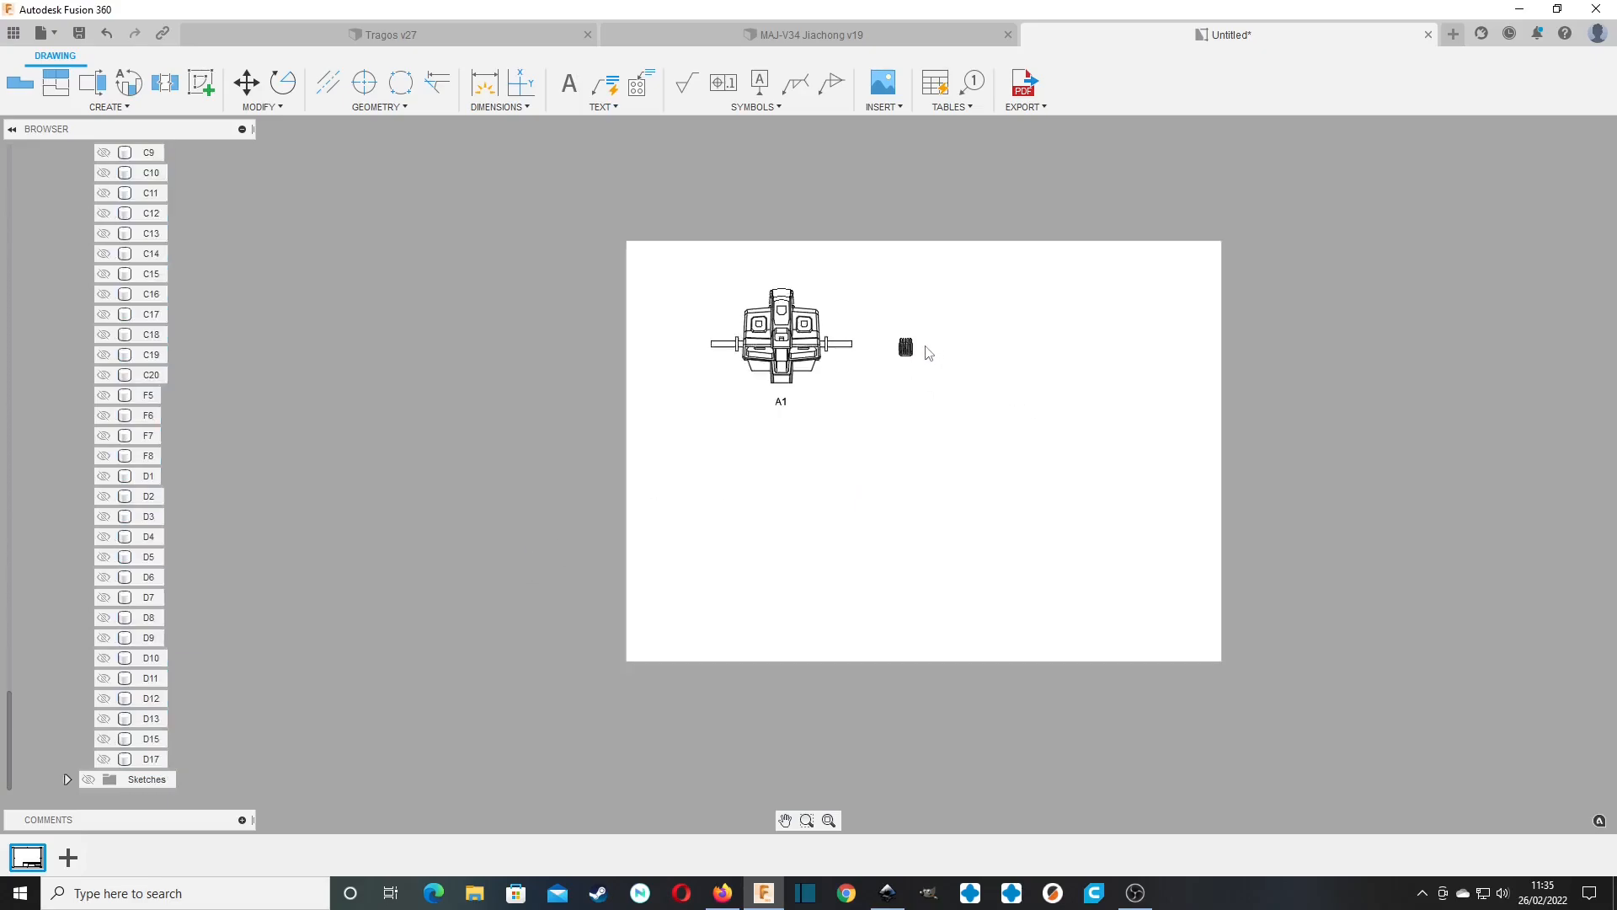
scroll(933, 352, "up", 6)
scroll(927, 355, "up", 2)
scroll(925, 353, "down", 5)
Examine the ribbed vent on the chest in the Tragos v27 design, and return to the untitled drawing.
left_click(298, 39)
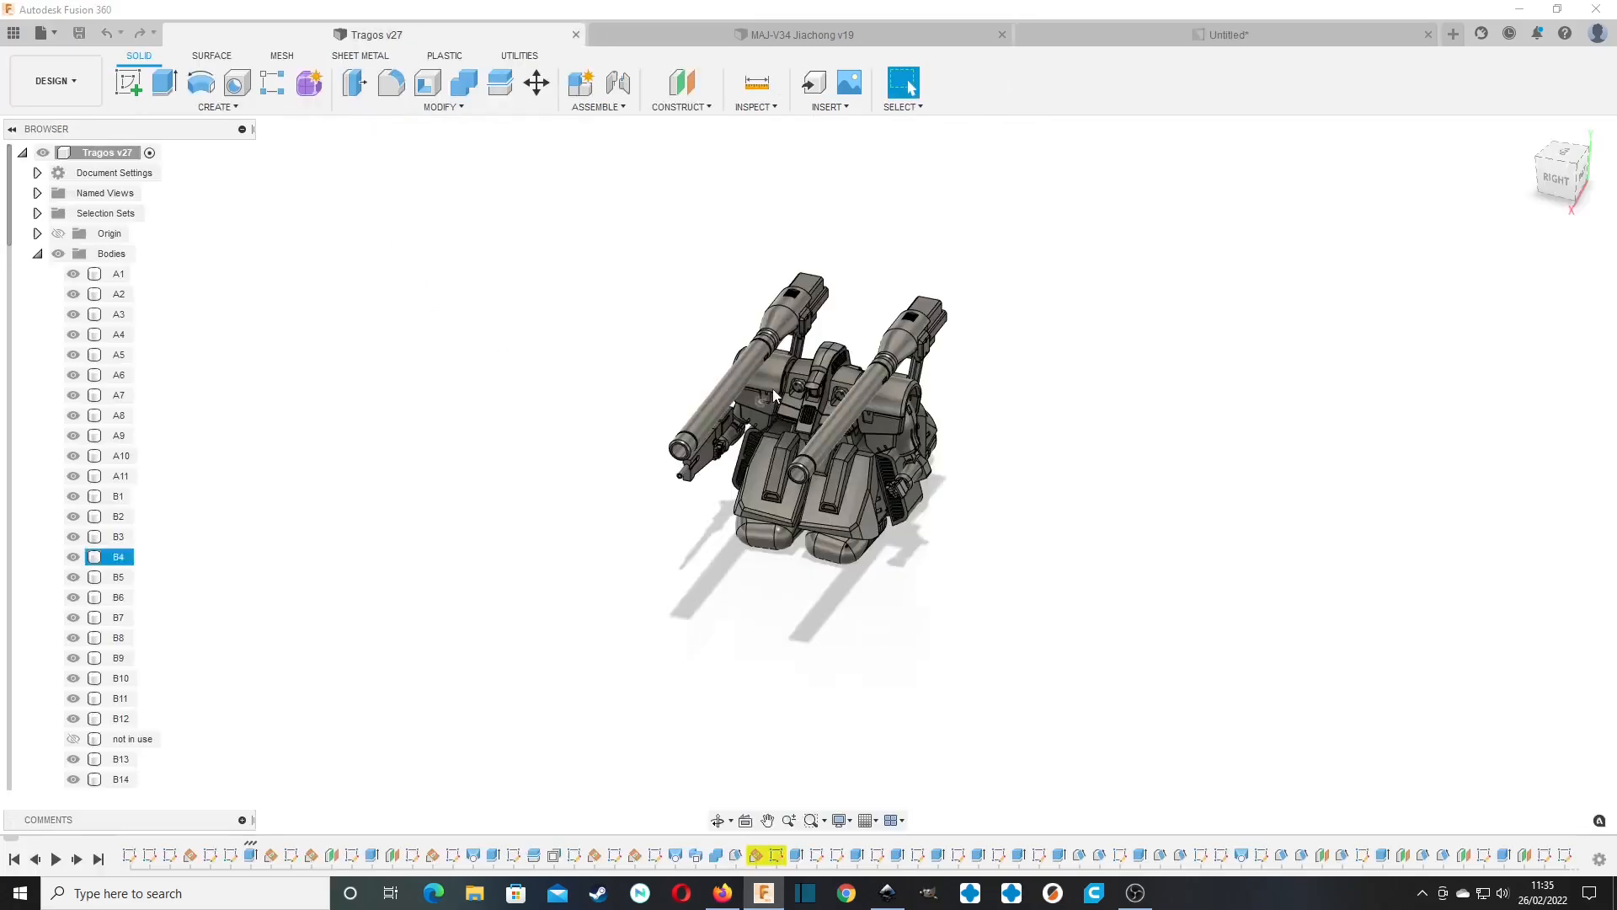
scroll(802, 393, "up", 10)
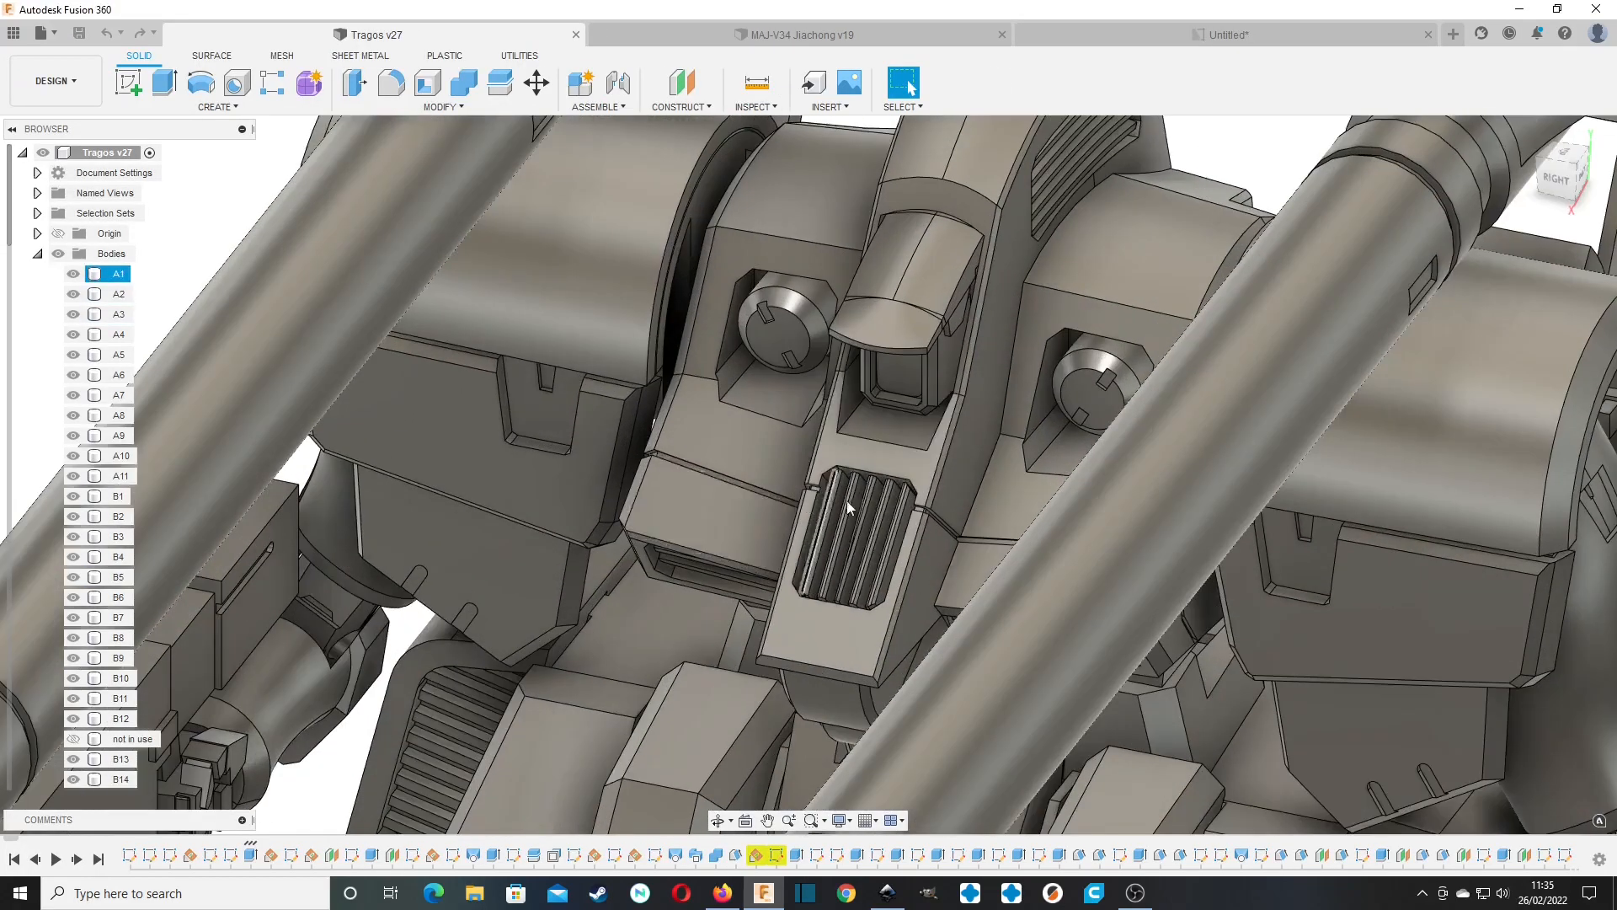
left_click(878, 32)
left_click(1231, 37)
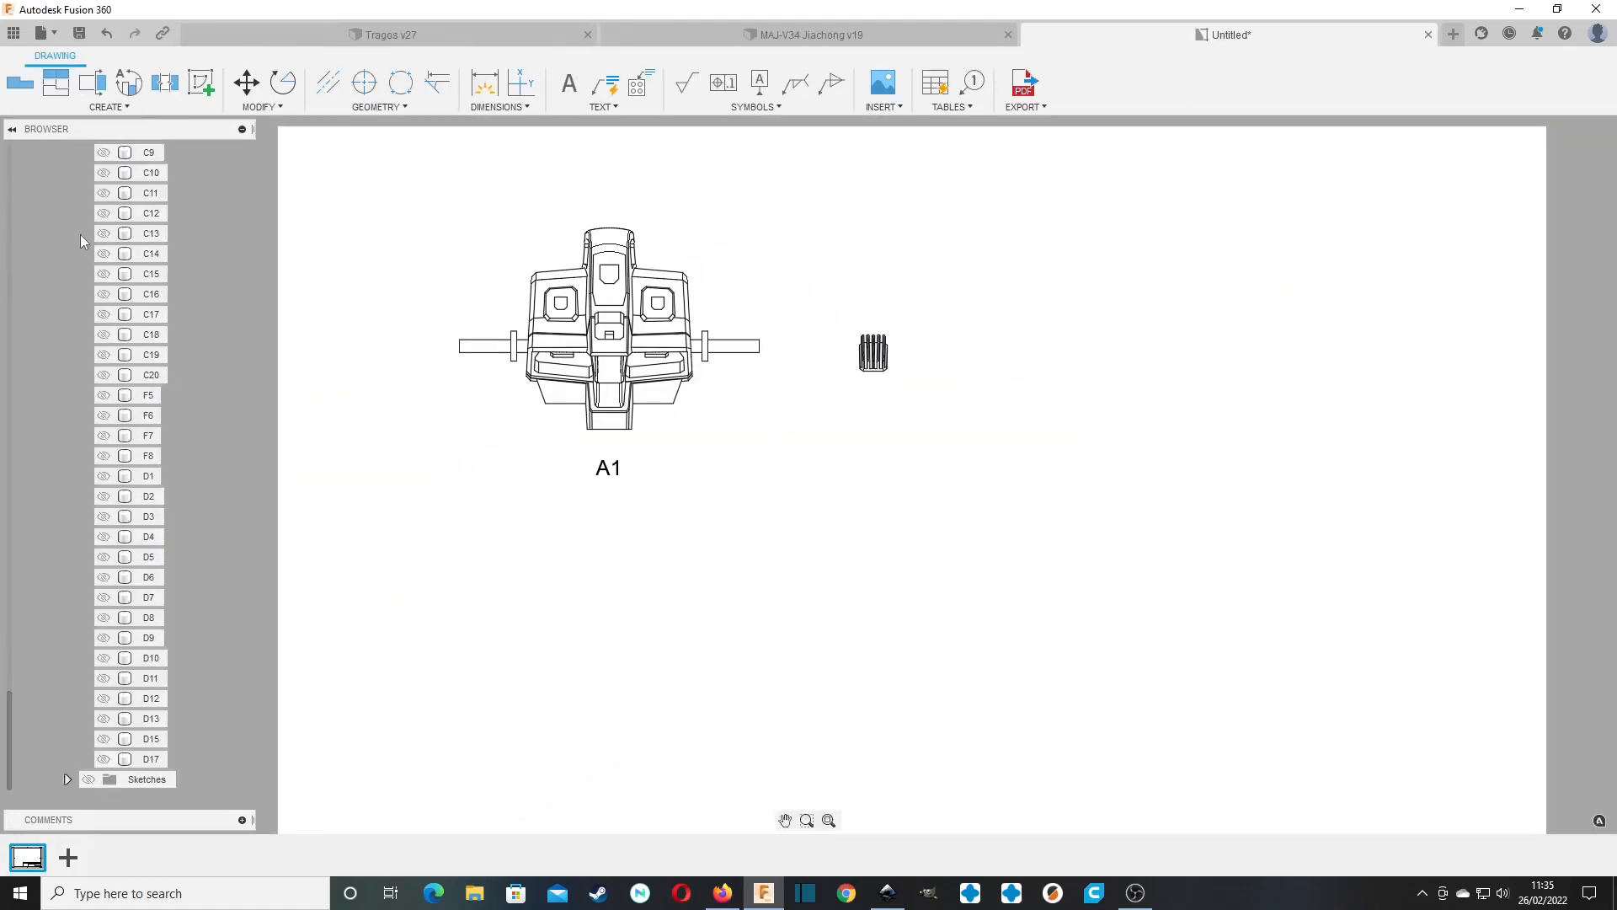
Collapse the second view's bodies list and add the text label "A2" below the vent part.
scroll(121, 389, "up", 7)
scroll(121, 389, "up", 11)
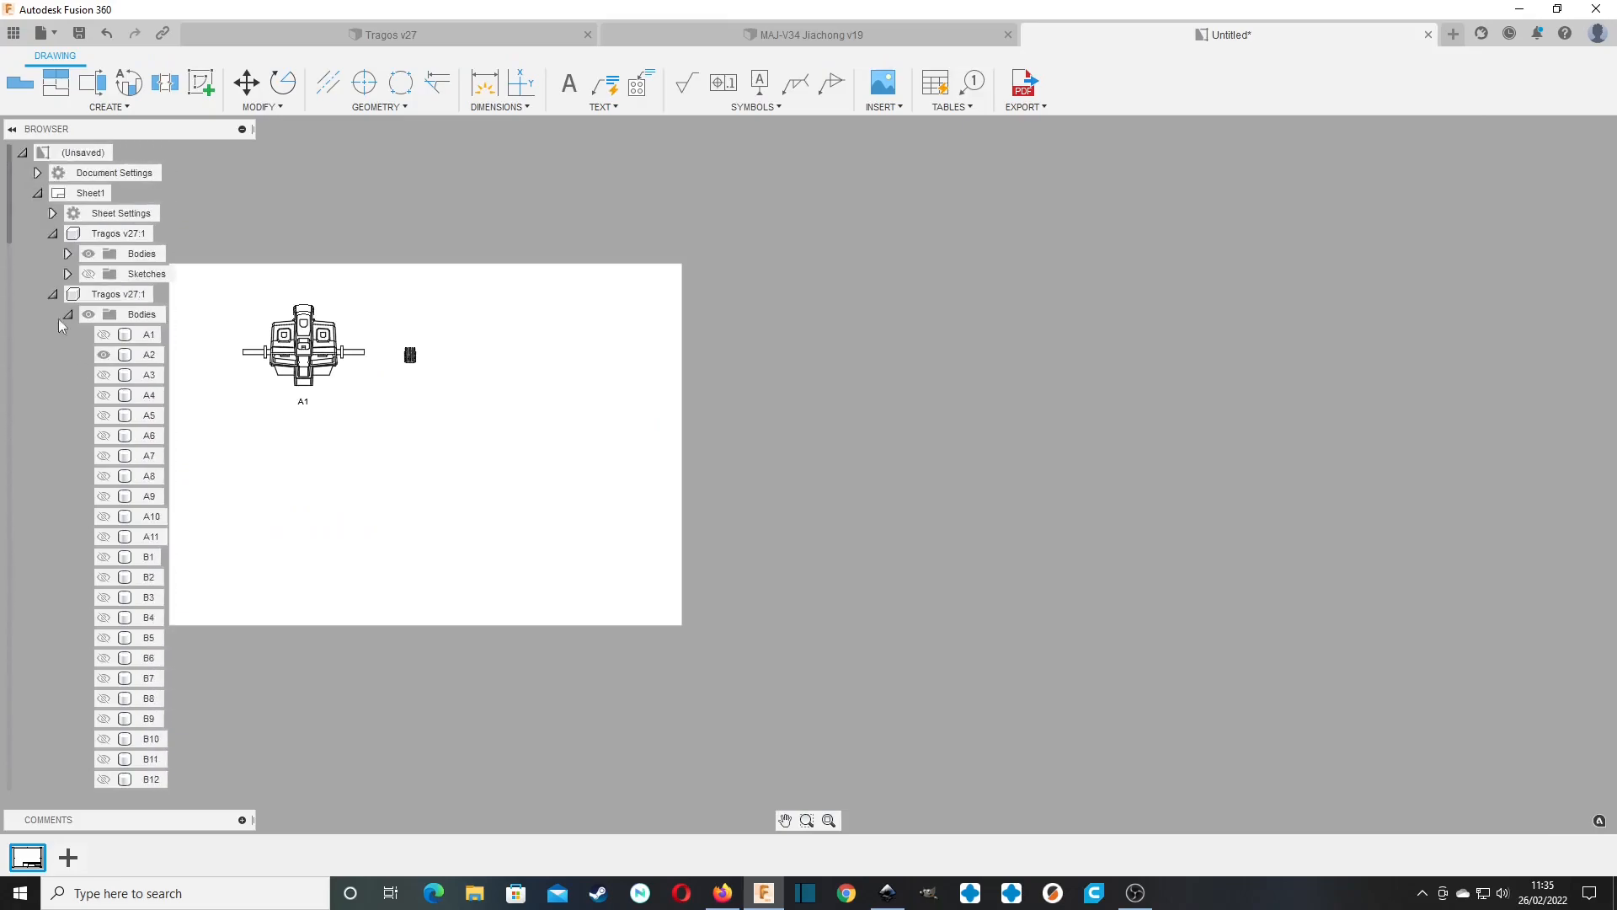
left_click(68, 315)
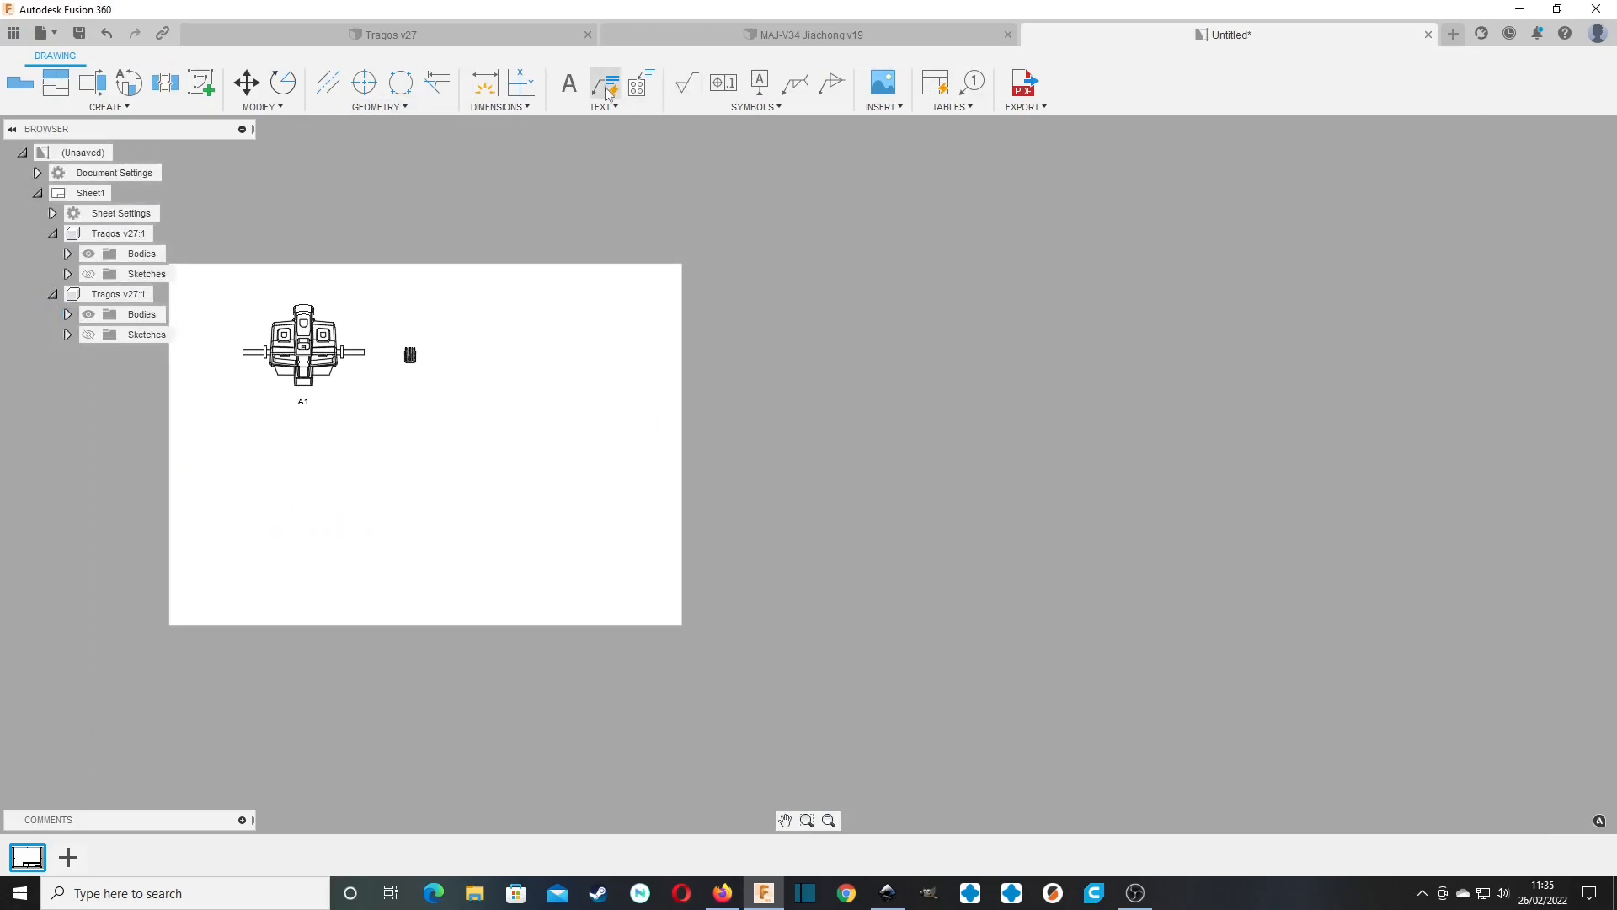
left_click(569, 82)
left_click(385, 387)
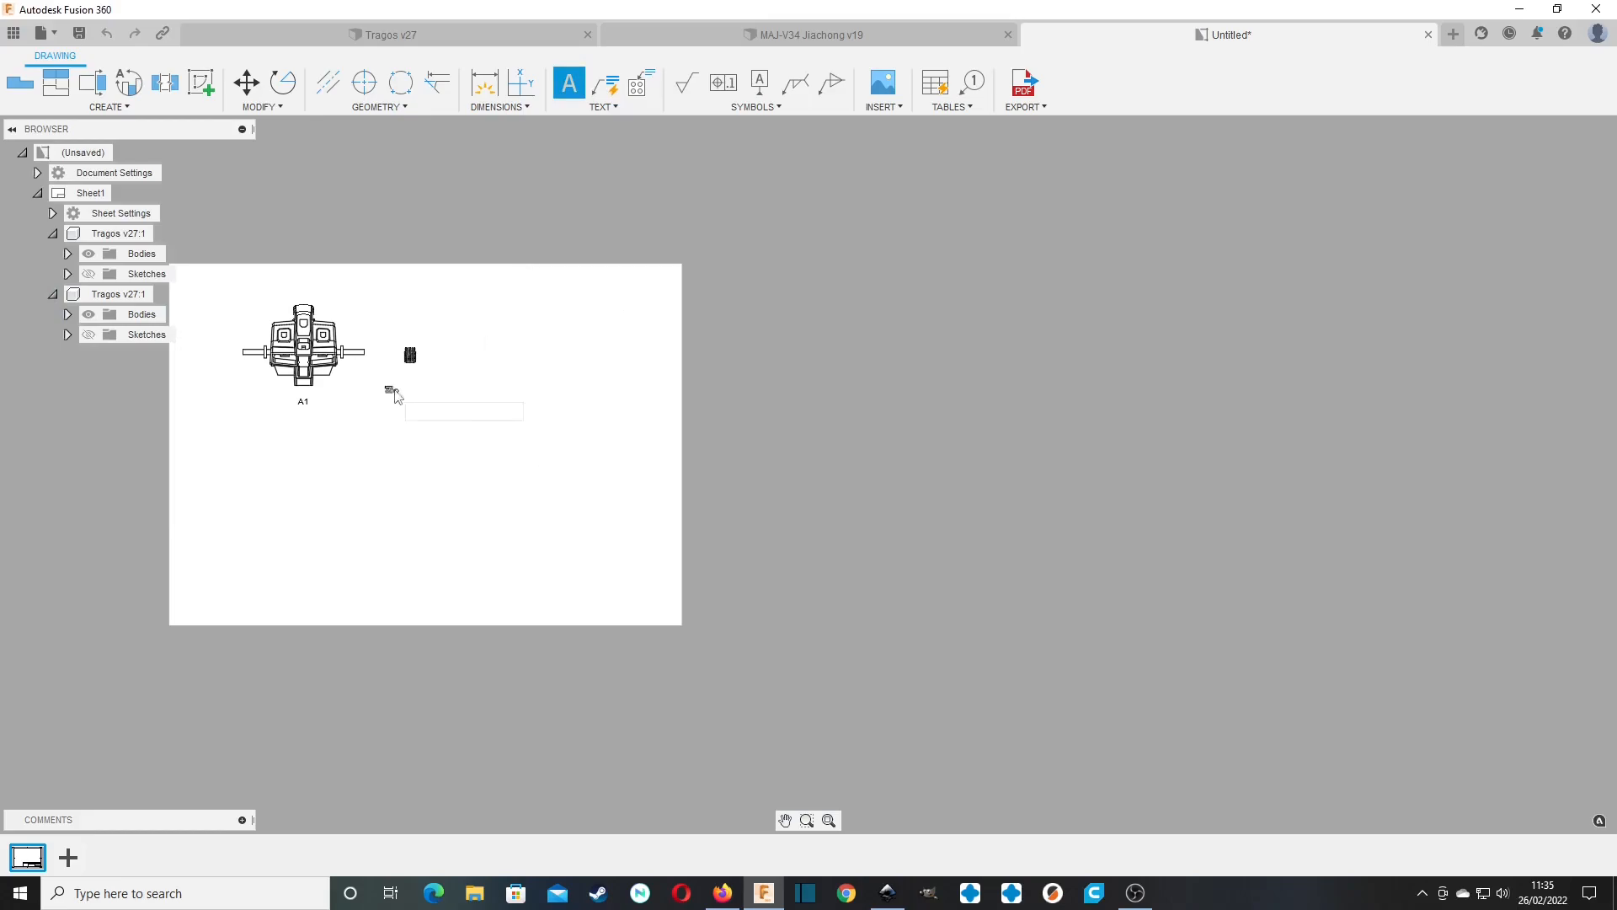
left_click(479, 448)
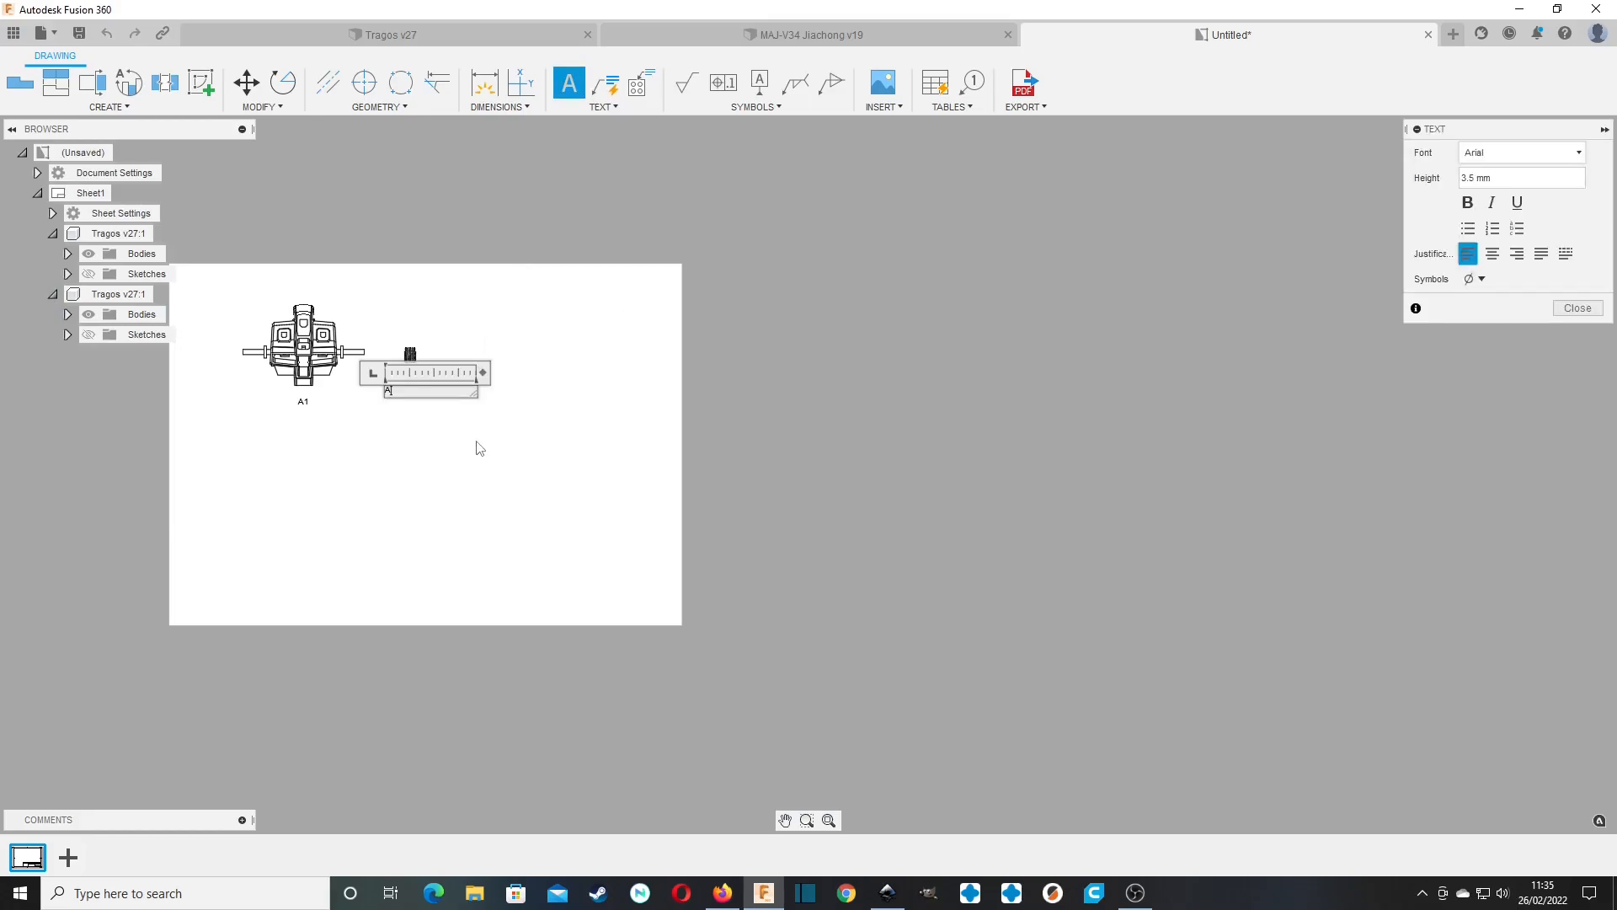
left_click(1573, 307)
Move the "A2" label so it is centred beneath its part view.
scroll(379, 406, "down", 4)
scroll(390, 398, "up", 4)
scroll(390, 403, "up", 3)
left_click(415, 396)
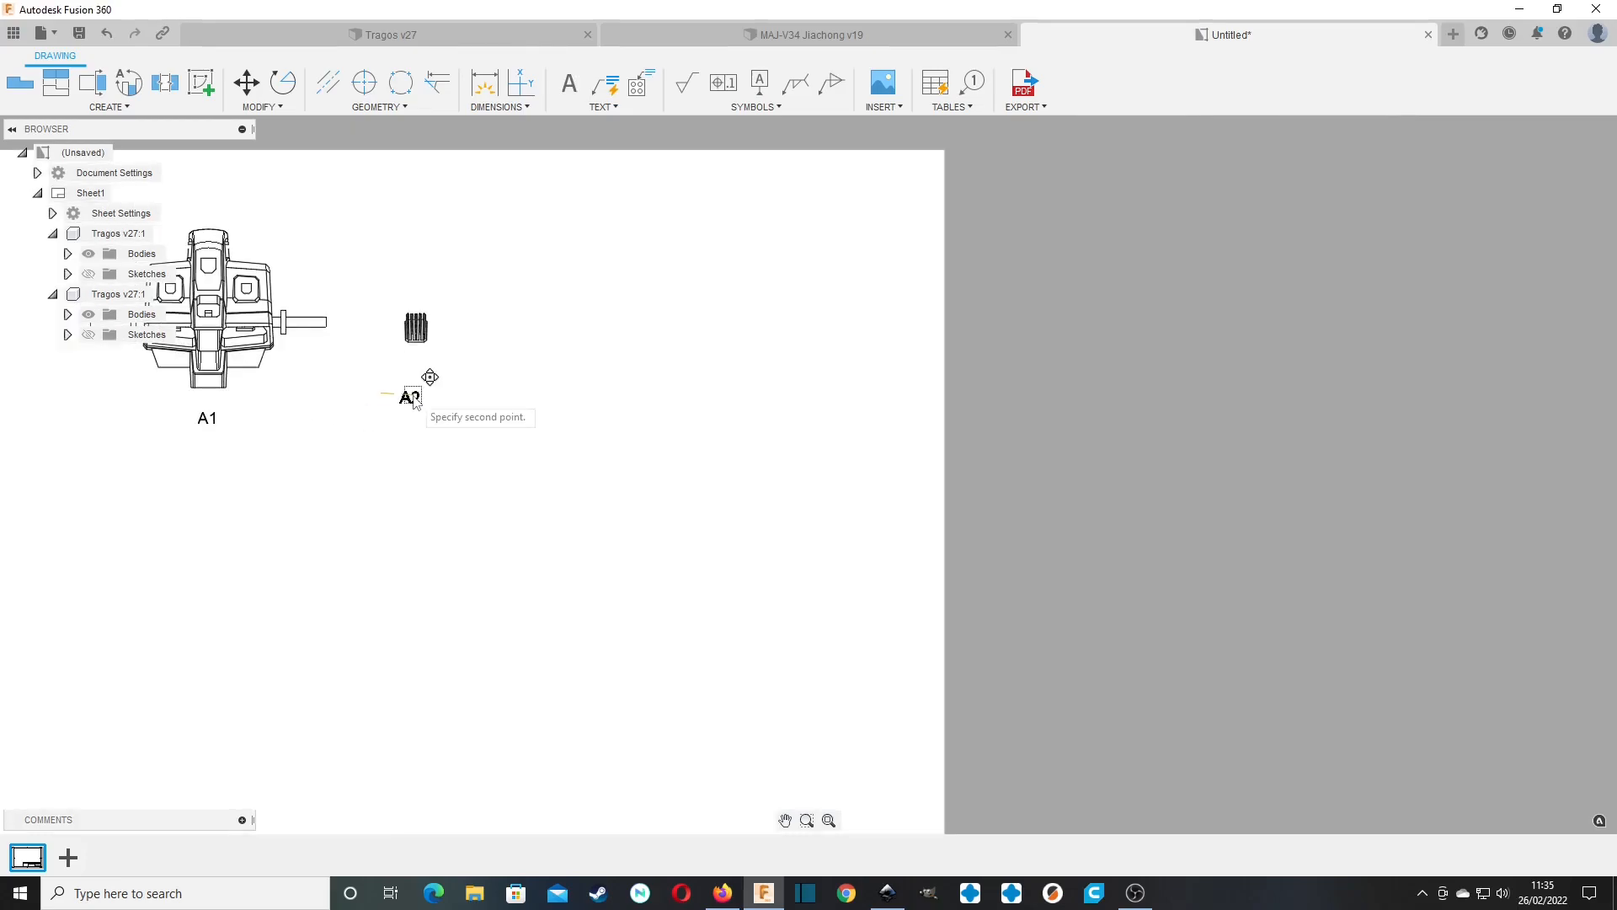
left_click(419, 396)
middle_click_drag(541, 426, 659, 411)
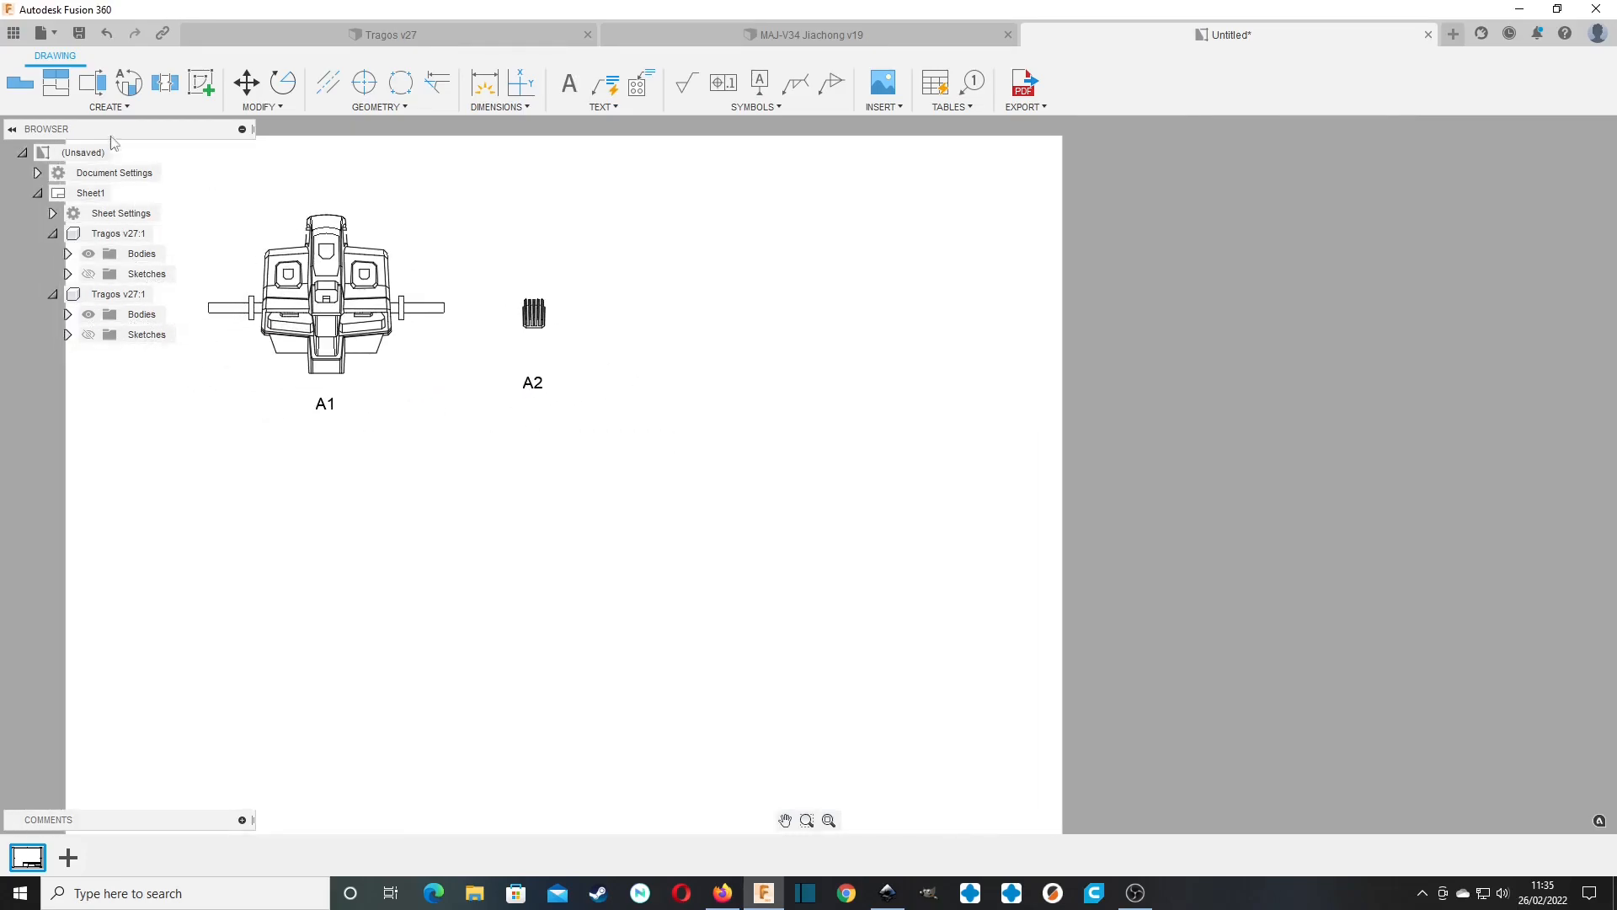
Place a third base view beside the A2 part with a scale of 1:1 and Right orientation.
left_click(20, 83)
left_click(743, 310)
left_click(1548, 284)
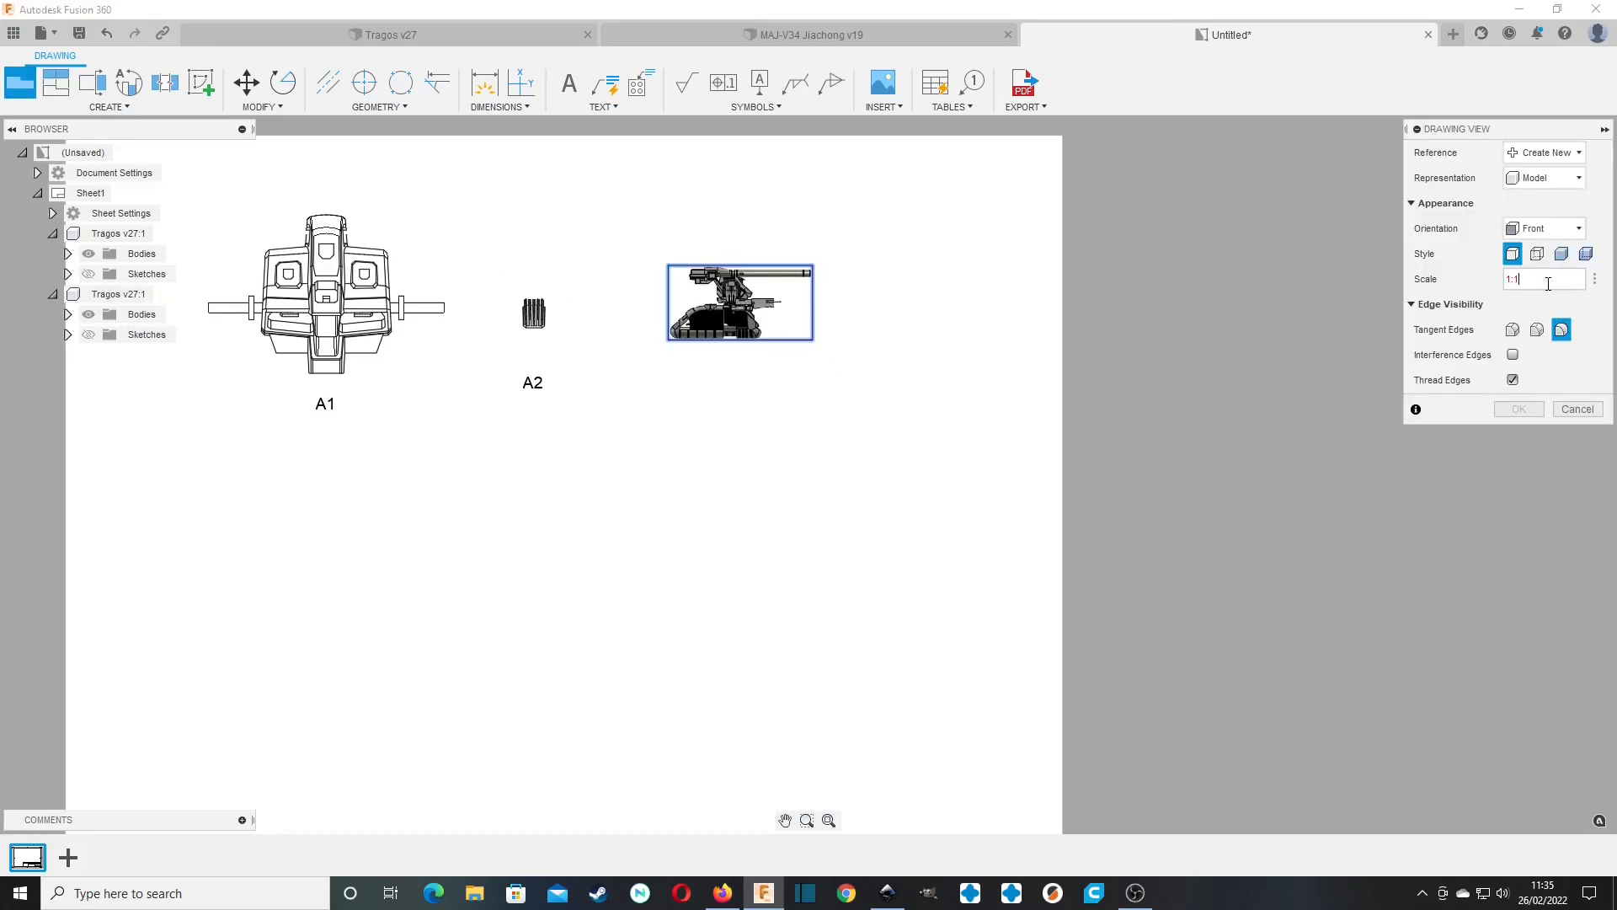
left_click(1544, 229)
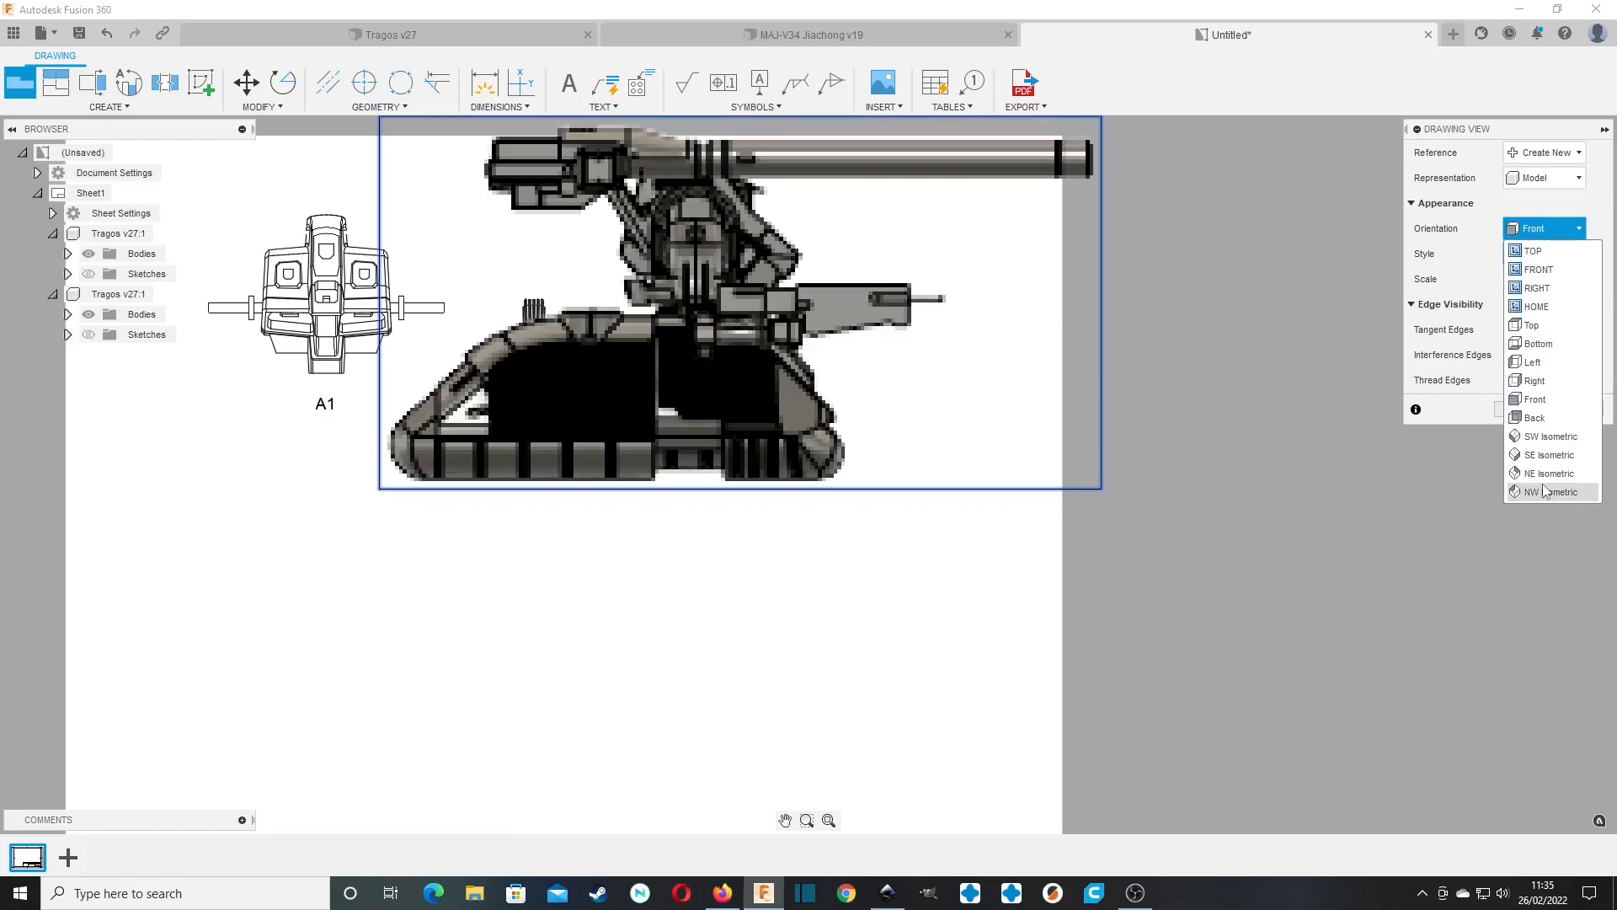
left_click(1547, 398)
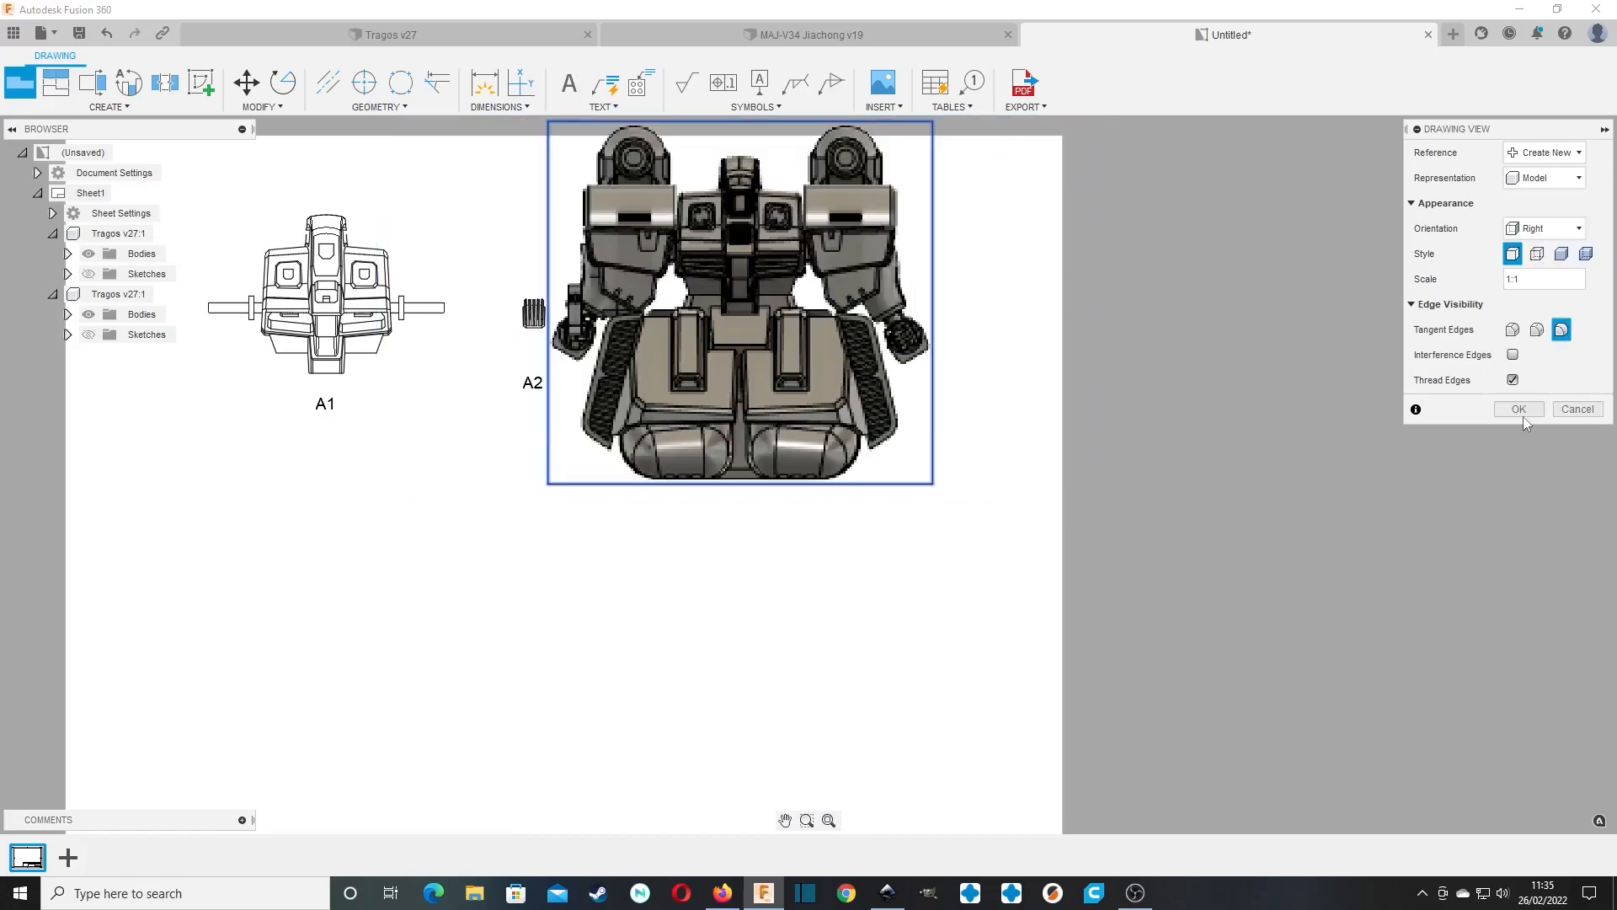
left_click(1518, 409)
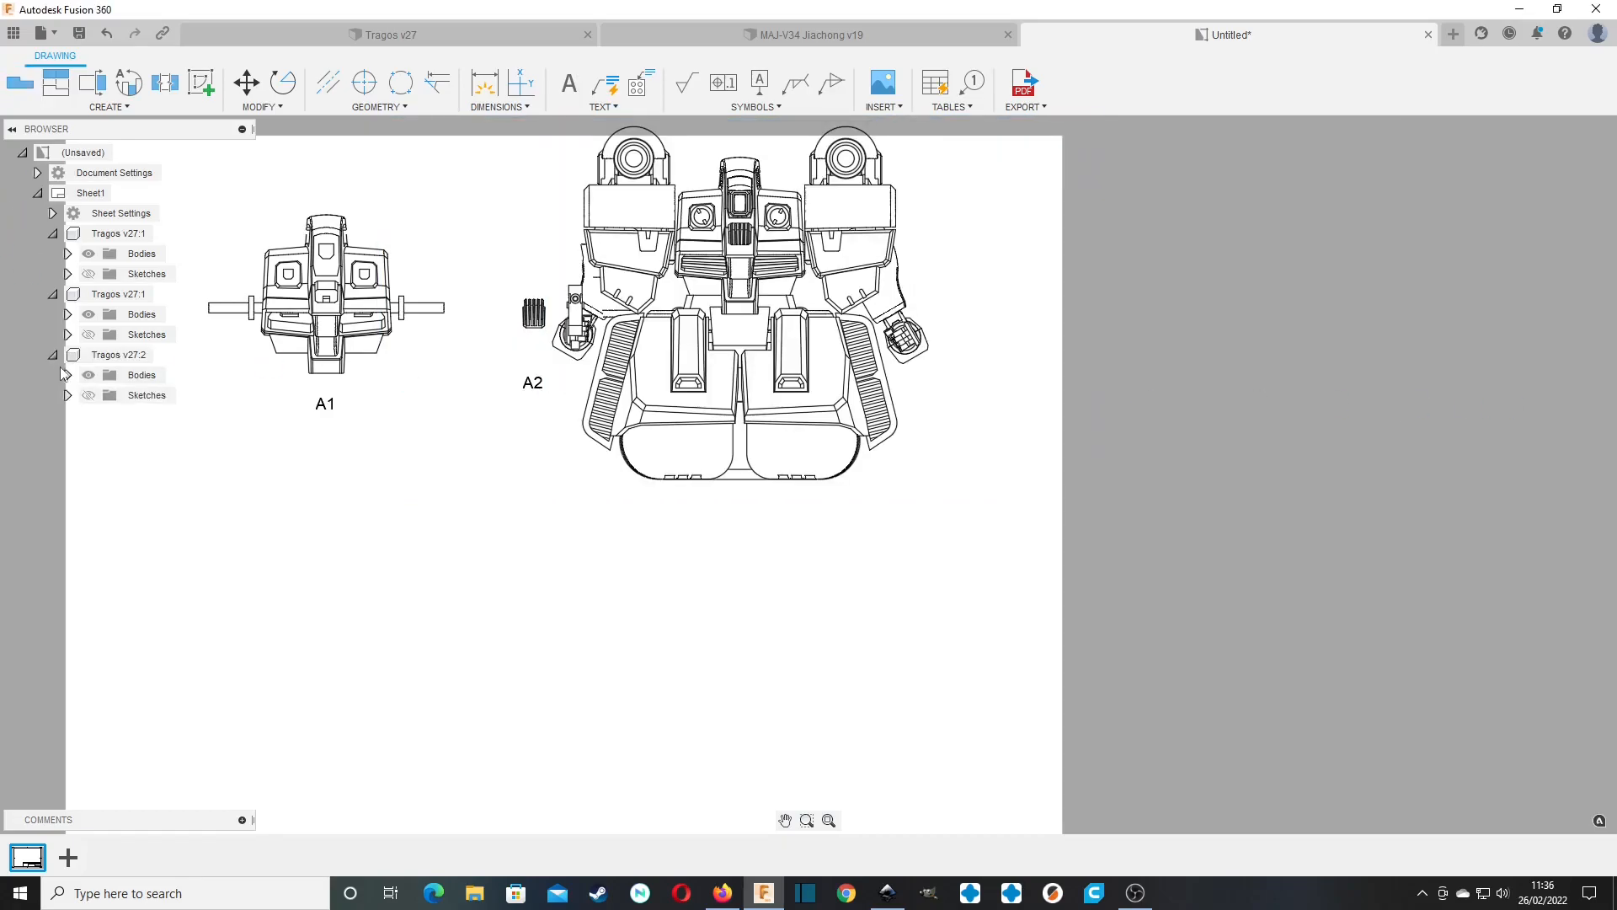
Hide bodies A1 and A2 in the third base view.
left_click(67, 375)
scroll(68, 375, "down", 3)
left_click(104, 172)
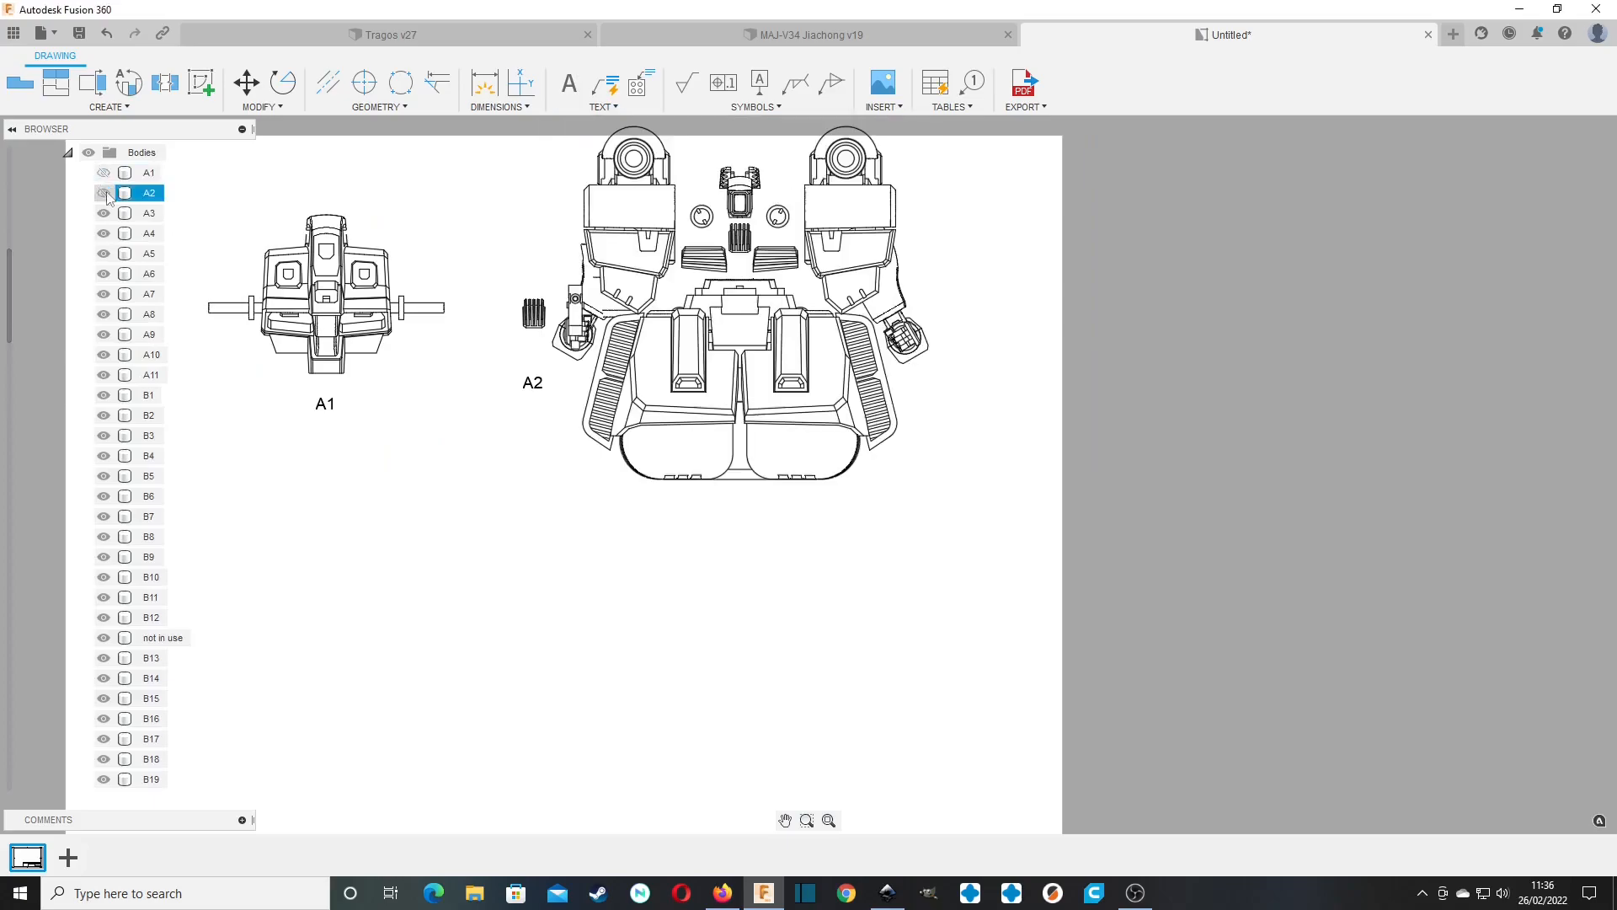
left_click(152, 236)
left_click(103, 193)
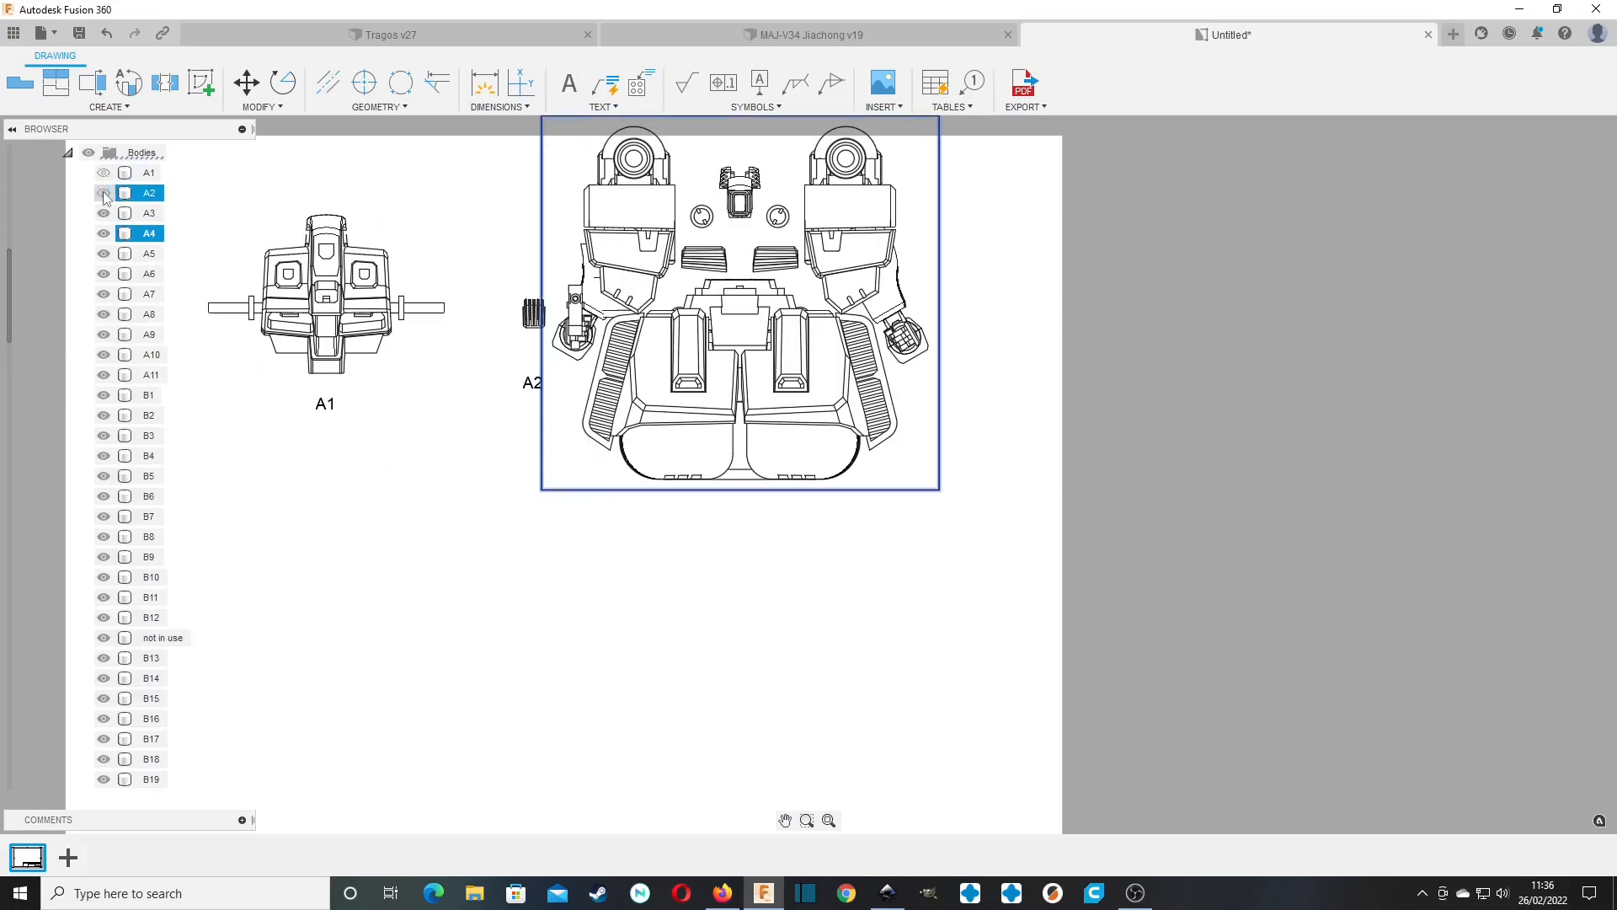
Hide bodies A4 through D17 in the third base view and move the remaining A3 part closer to A2.
scroll(144, 428, "down", 3)
scroll(144, 428, "down", 10)
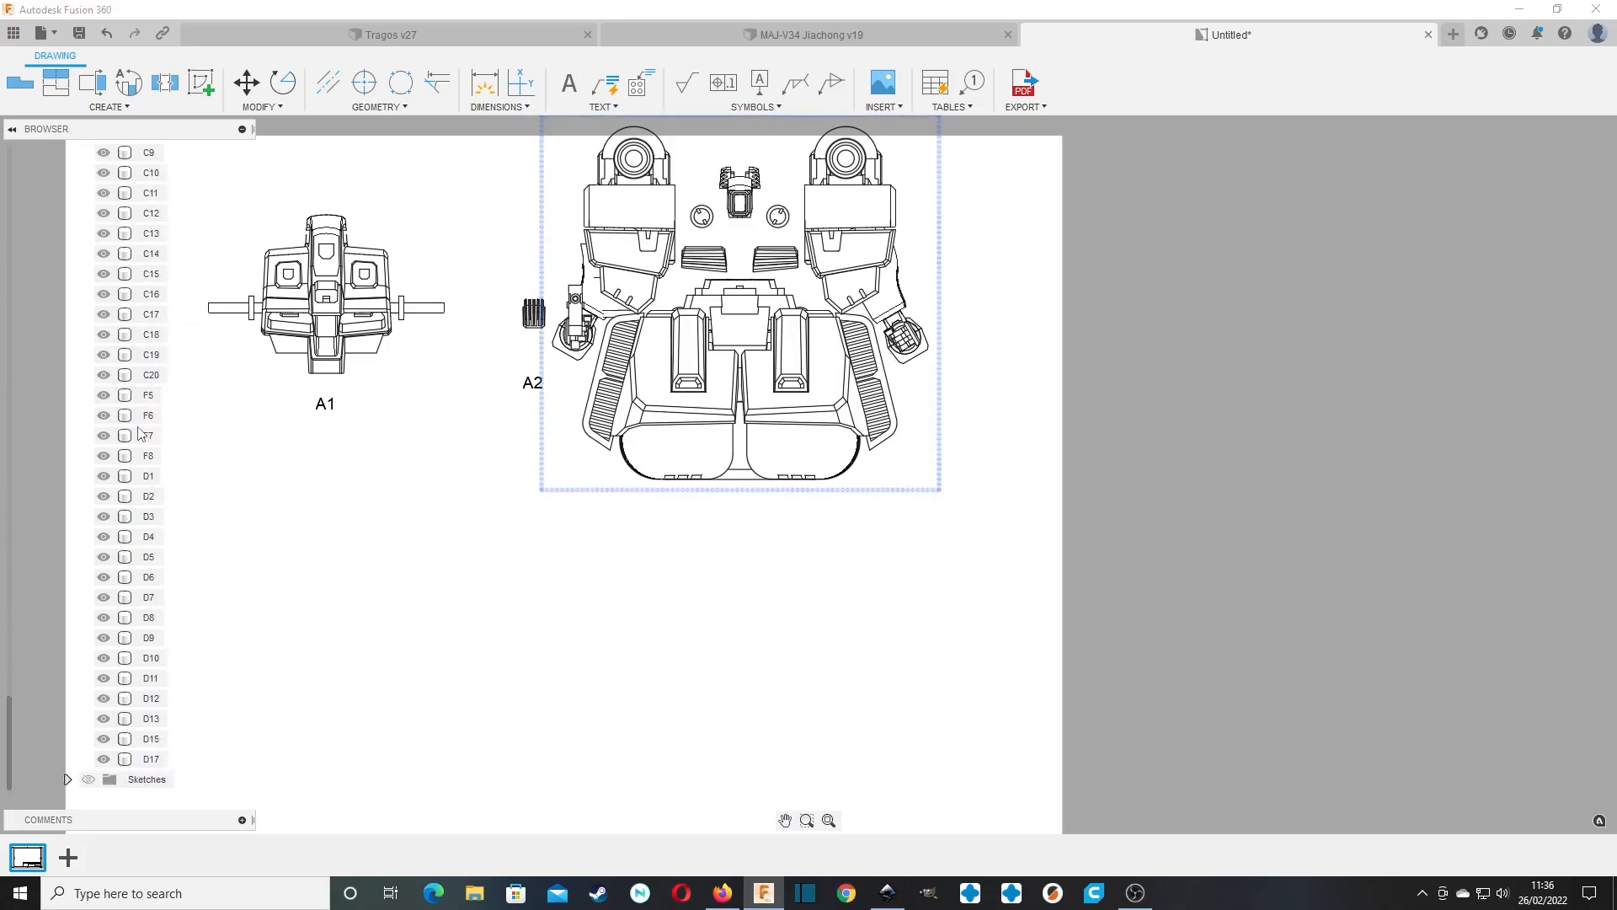
left_click(160, 759, "shift")
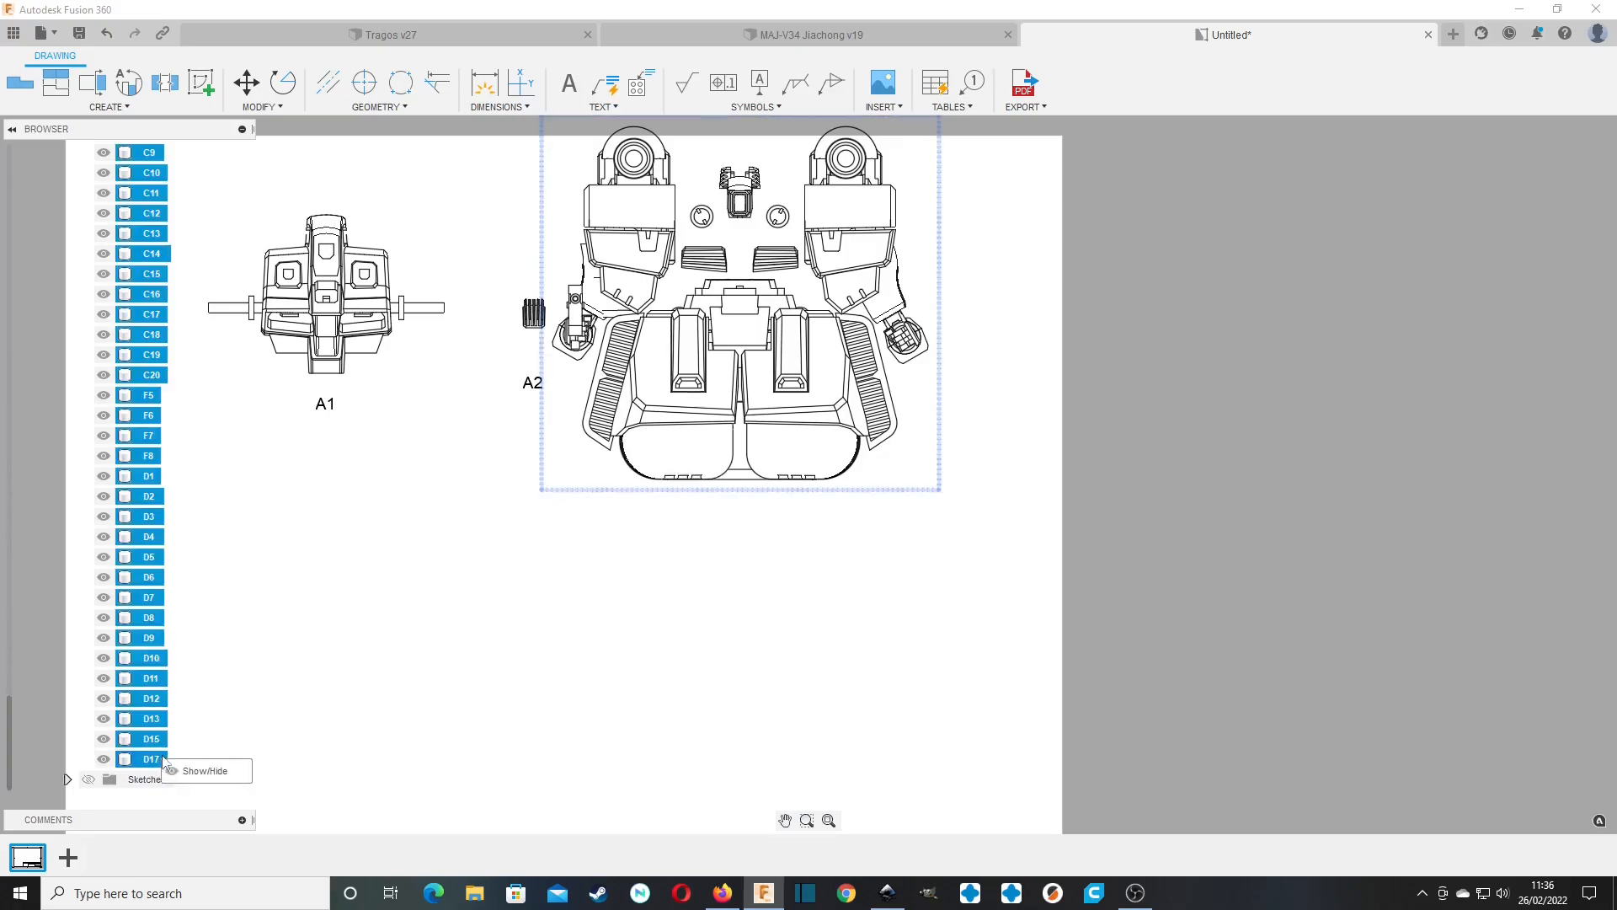
left_click(180, 766)
left_click_drag(749, 315, 657, 329)
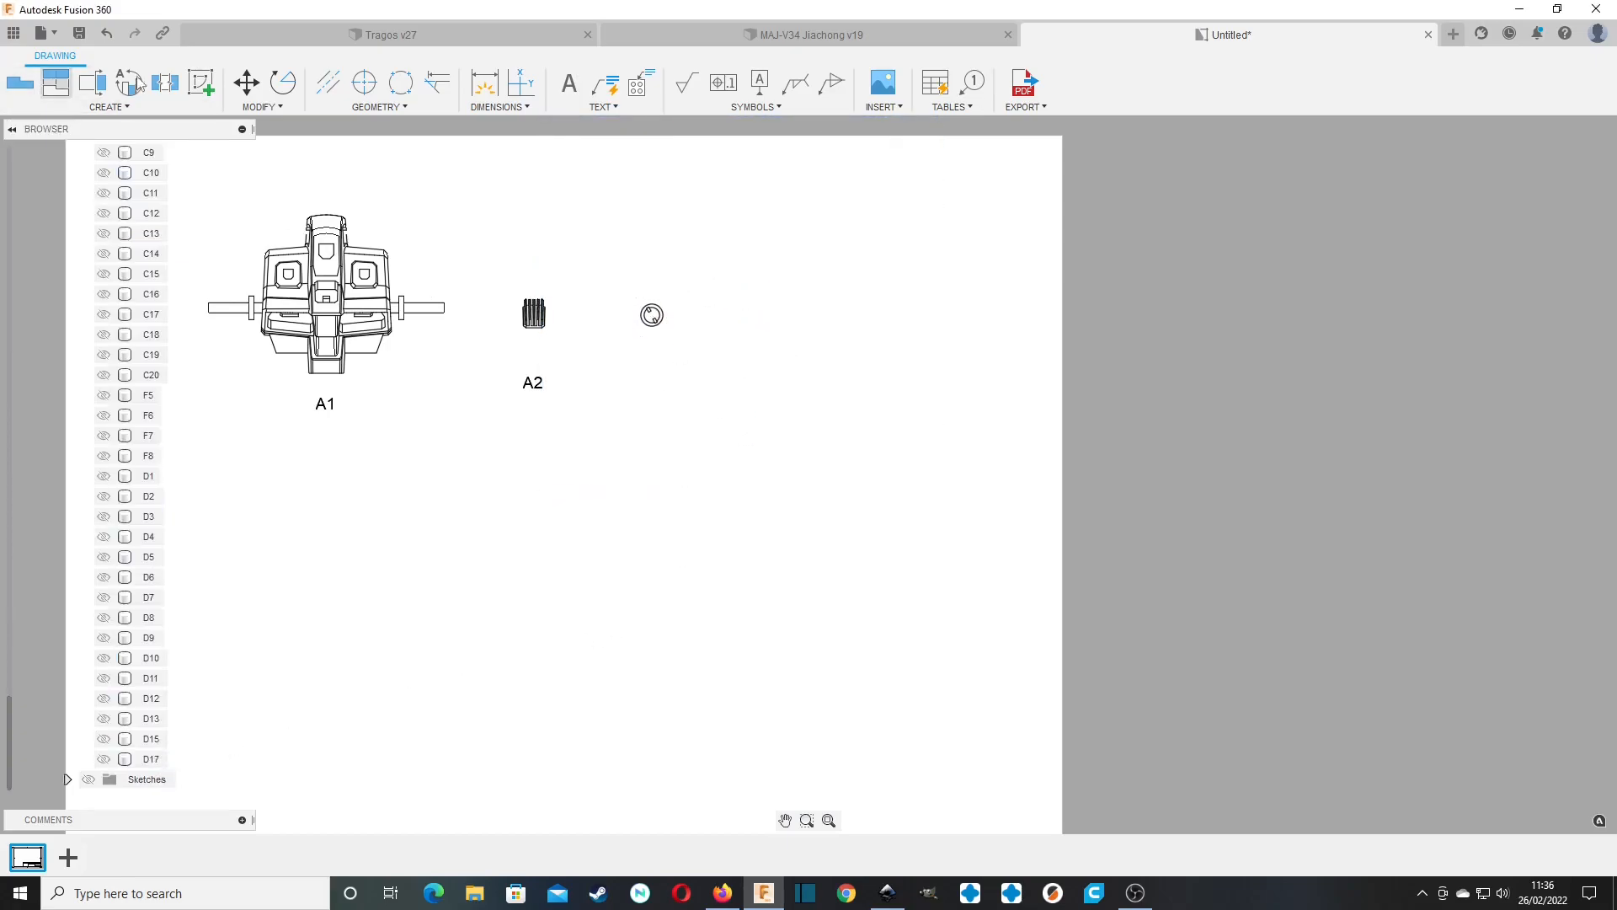
Copy the "A2" label and move the copy horizontally to sit beneath the round A3 part.
left_click_drag(538, 396, 523, 376)
key("ctrl+c")
key("m")
left_click(523, 386)
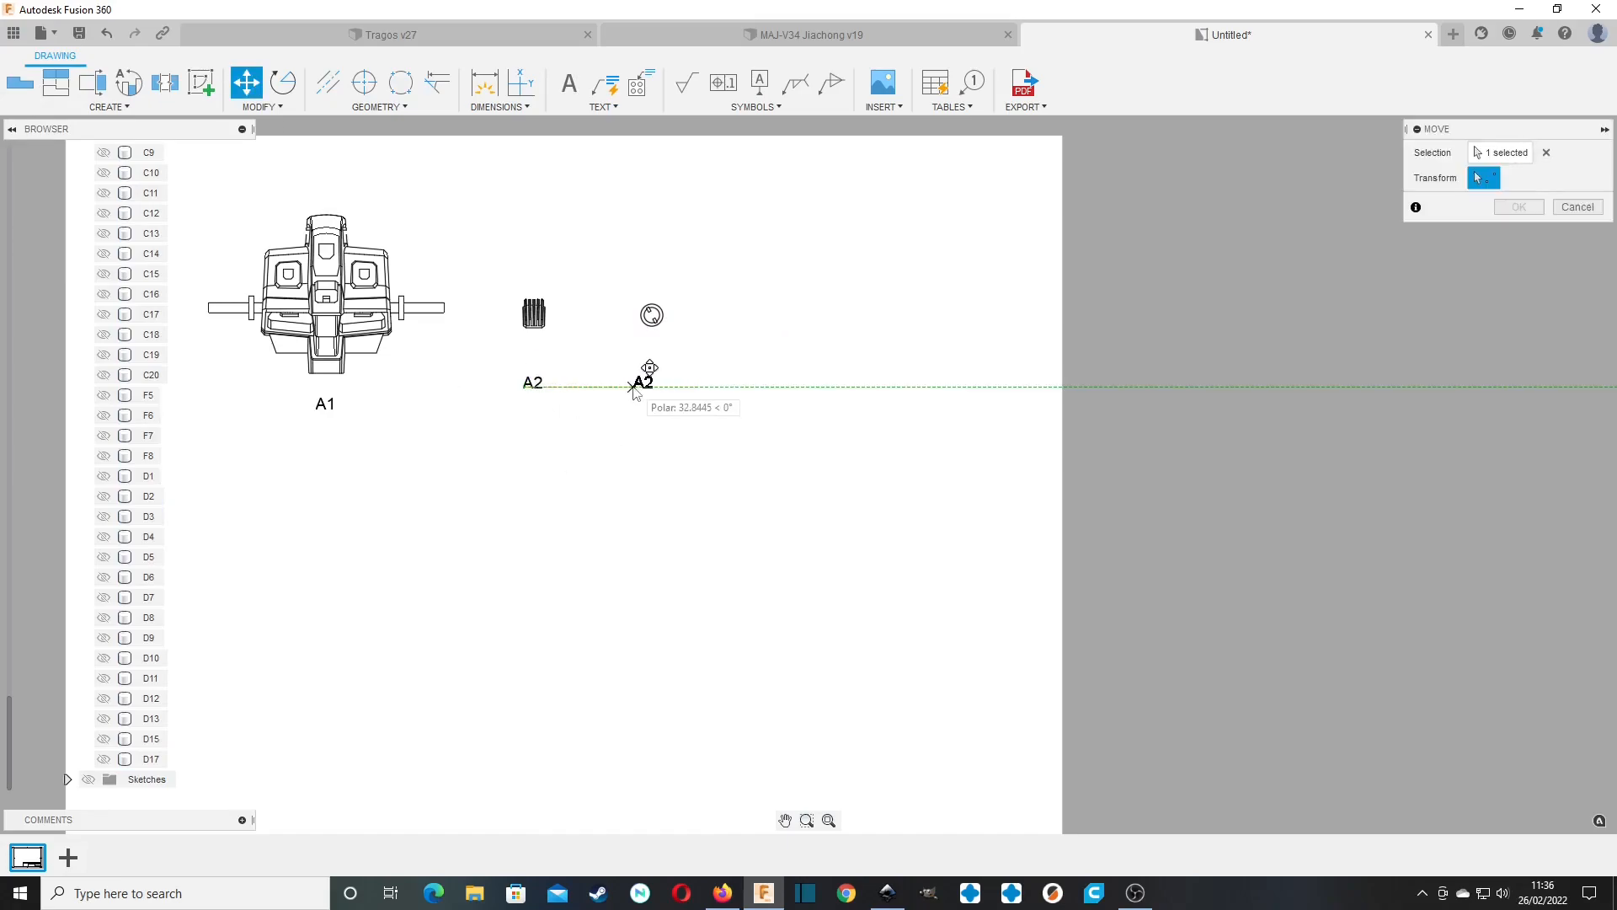
left_click(636, 388)
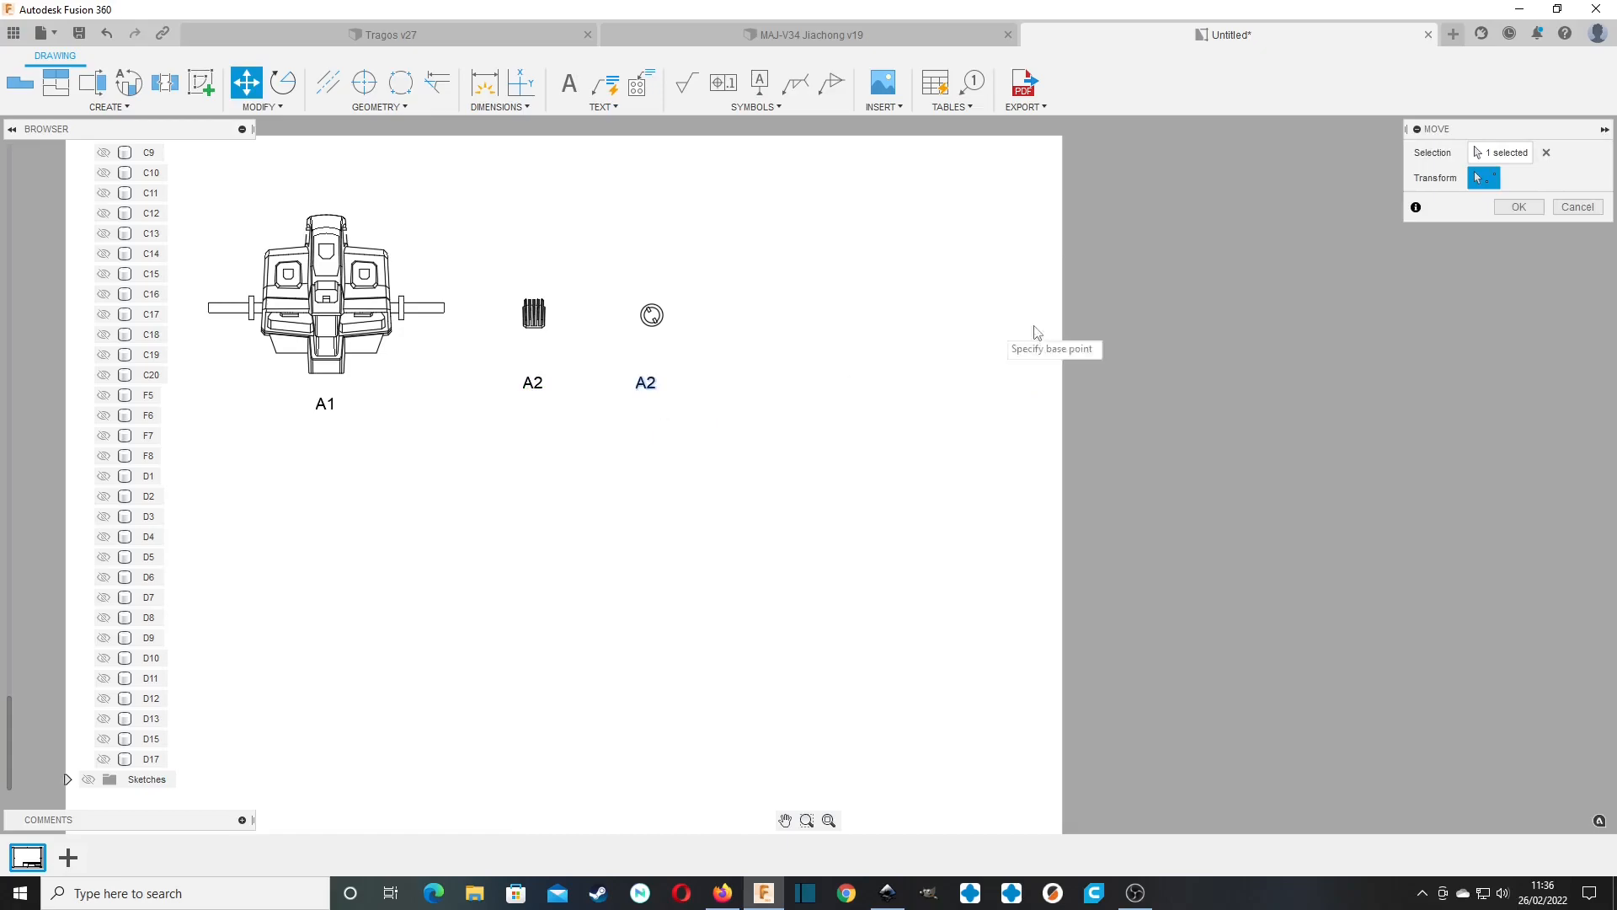
key("Return")
Change the copied label's text to "A3".
double_click(657, 386)
left_click_drag(656, 385, 646, 386)
type("3")
left_click(649, 491)
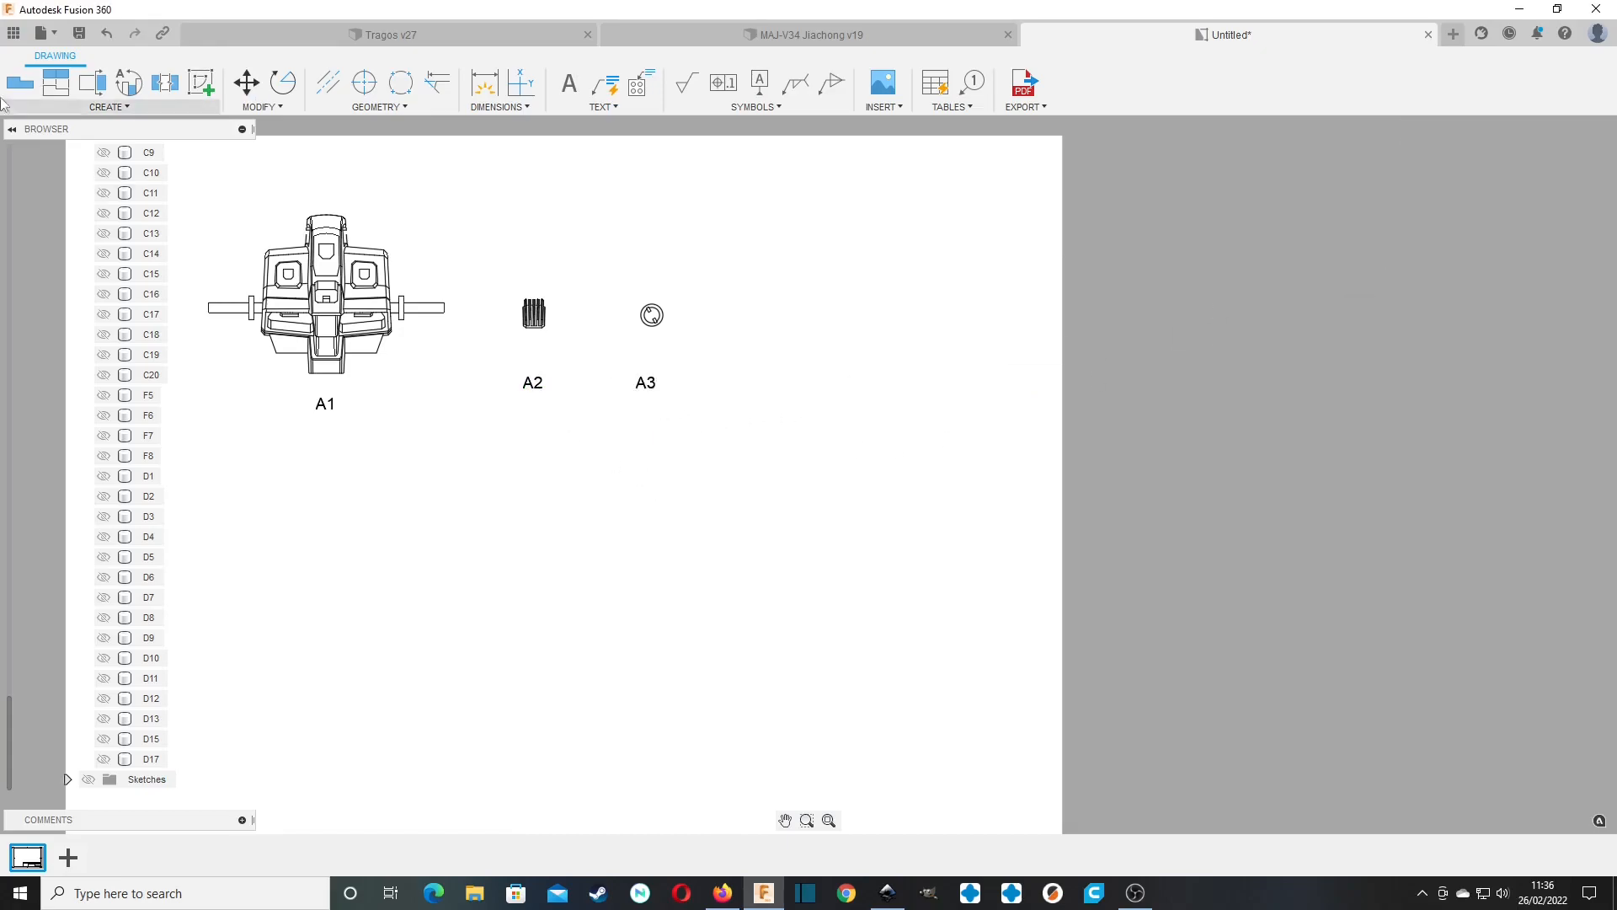
Place a new base view on the sheet's empty area at 1:1 scale with Right orientation.
left_click(21, 84)
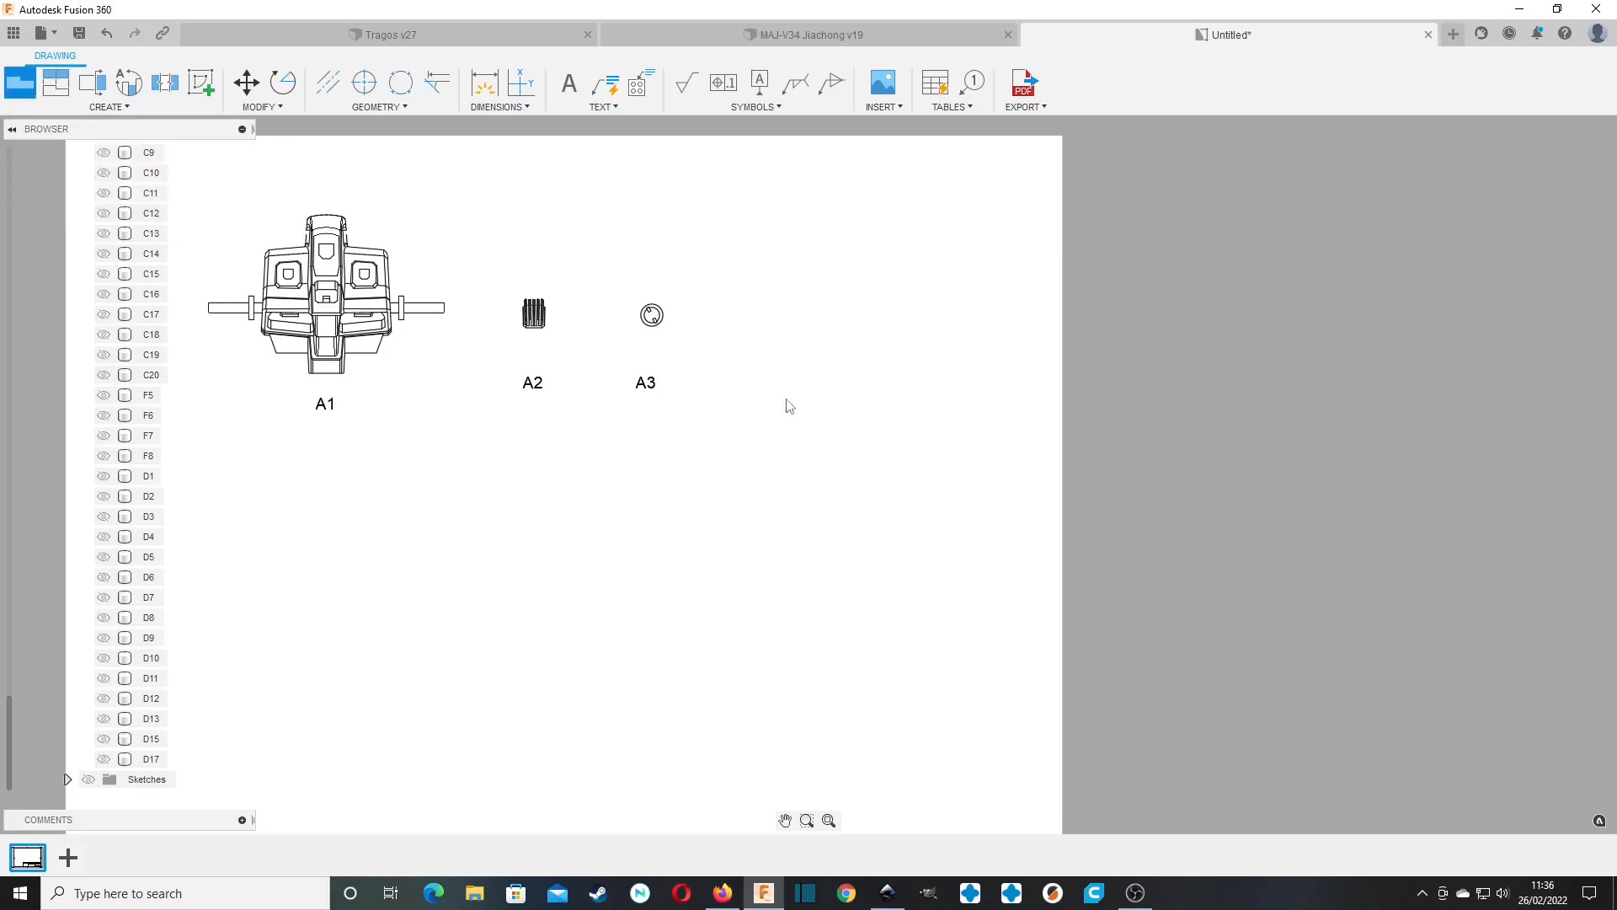
left_click(1550, 281)
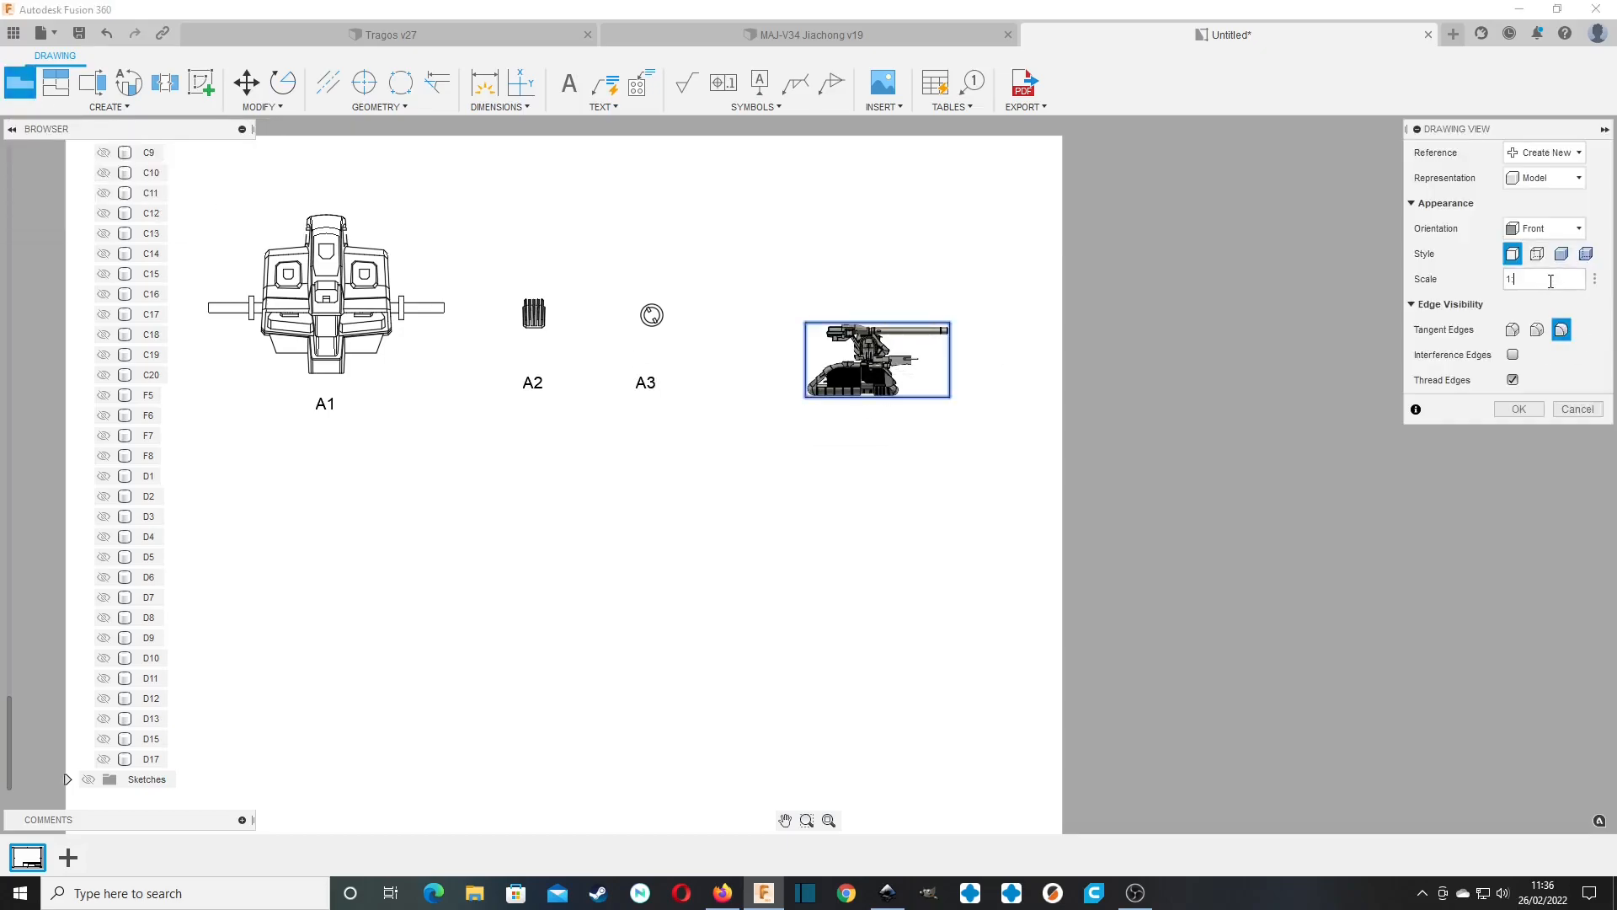
key("Return")
left_click(1551, 228)
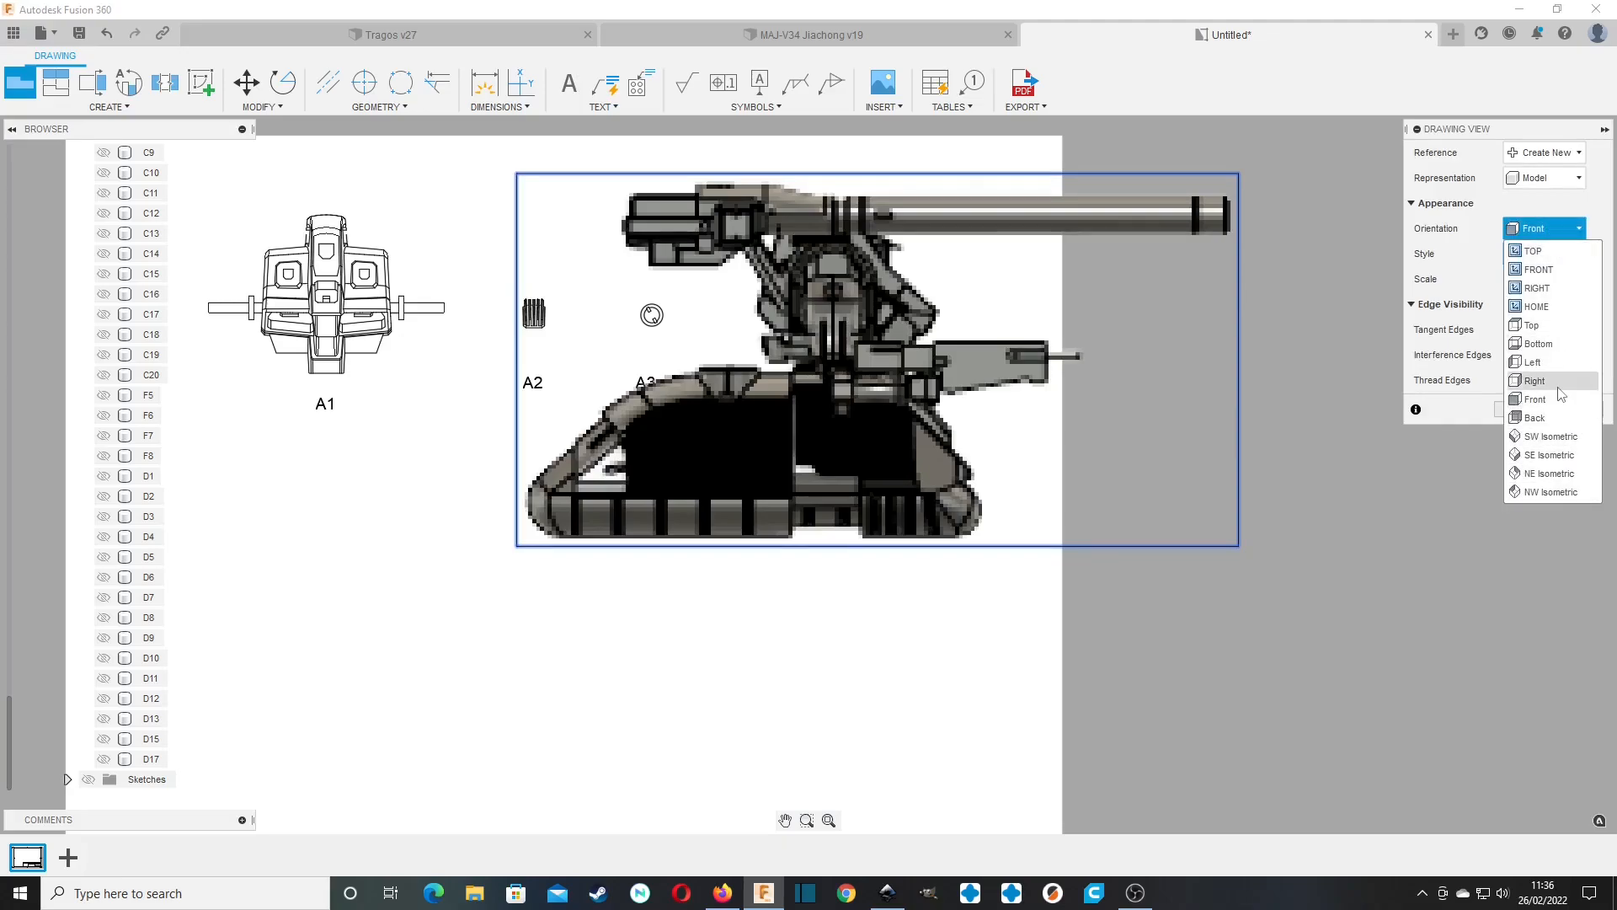
left_click(1535, 381)
left_click(1528, 409)
Hide bodies A1 through A3 in the newly placed base view.
scroll(122, 397, "up", 10)
scroll(122, 398, "up", 9)
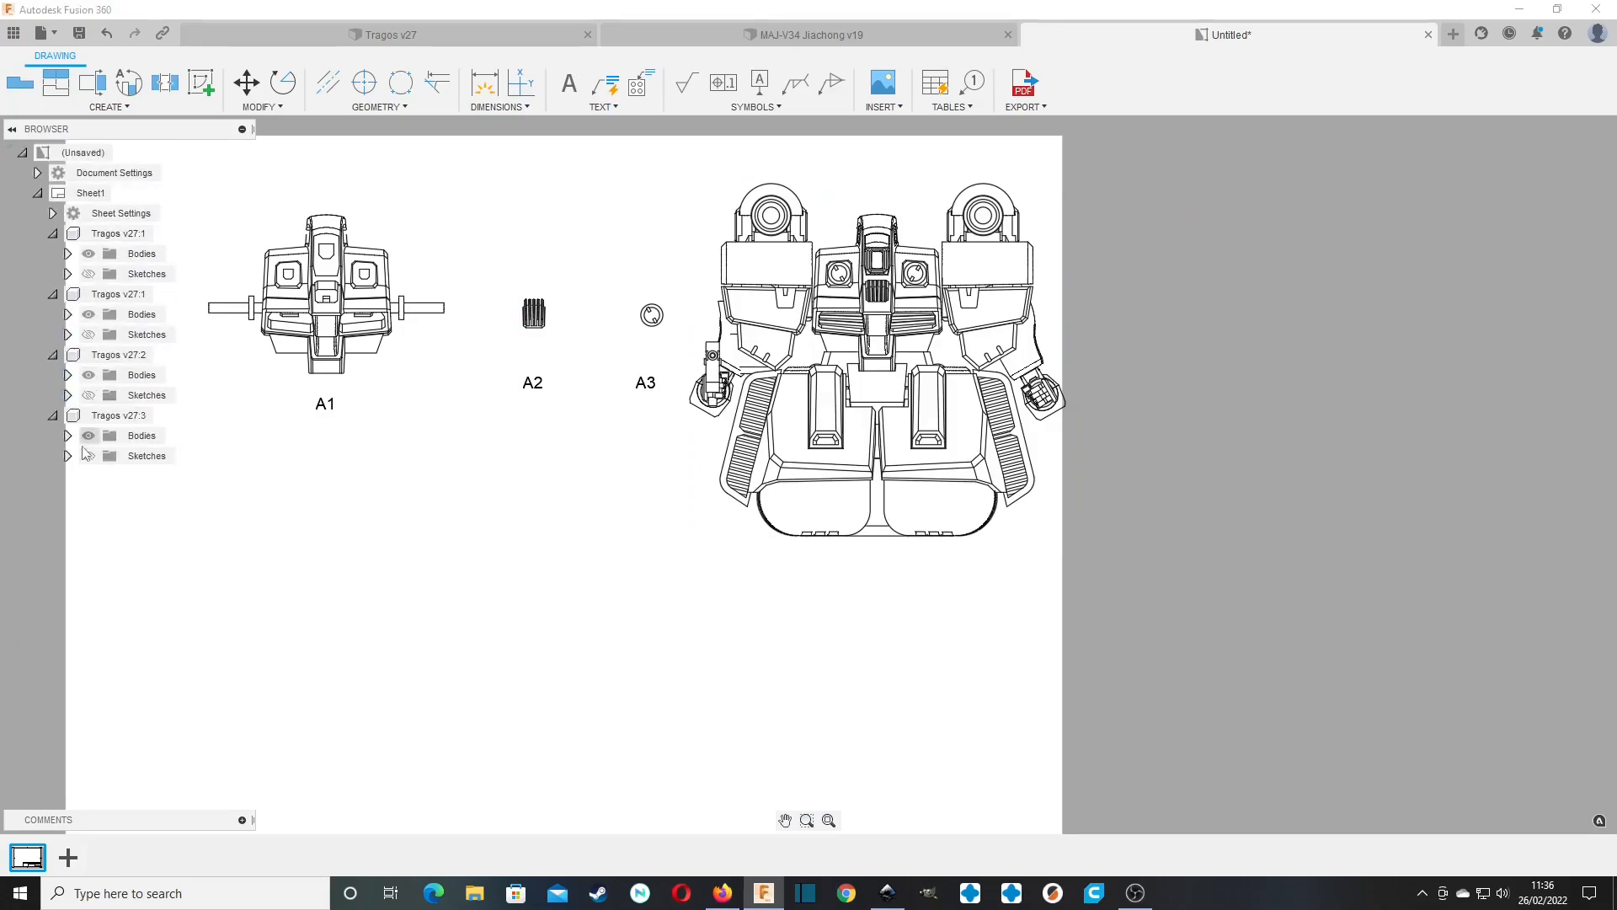
scroll(148, 181, "down", 3)
left_click(147, 176)
left_click(149, 214, "shift")
right_click(149, 215)
left_click(162, 225)
Hide bodies A5 through D17 in the new view and move the remaining A4 part next to A3.
scroll(132, 505, "down", 12)
scroll(133, 503, "down", 4)
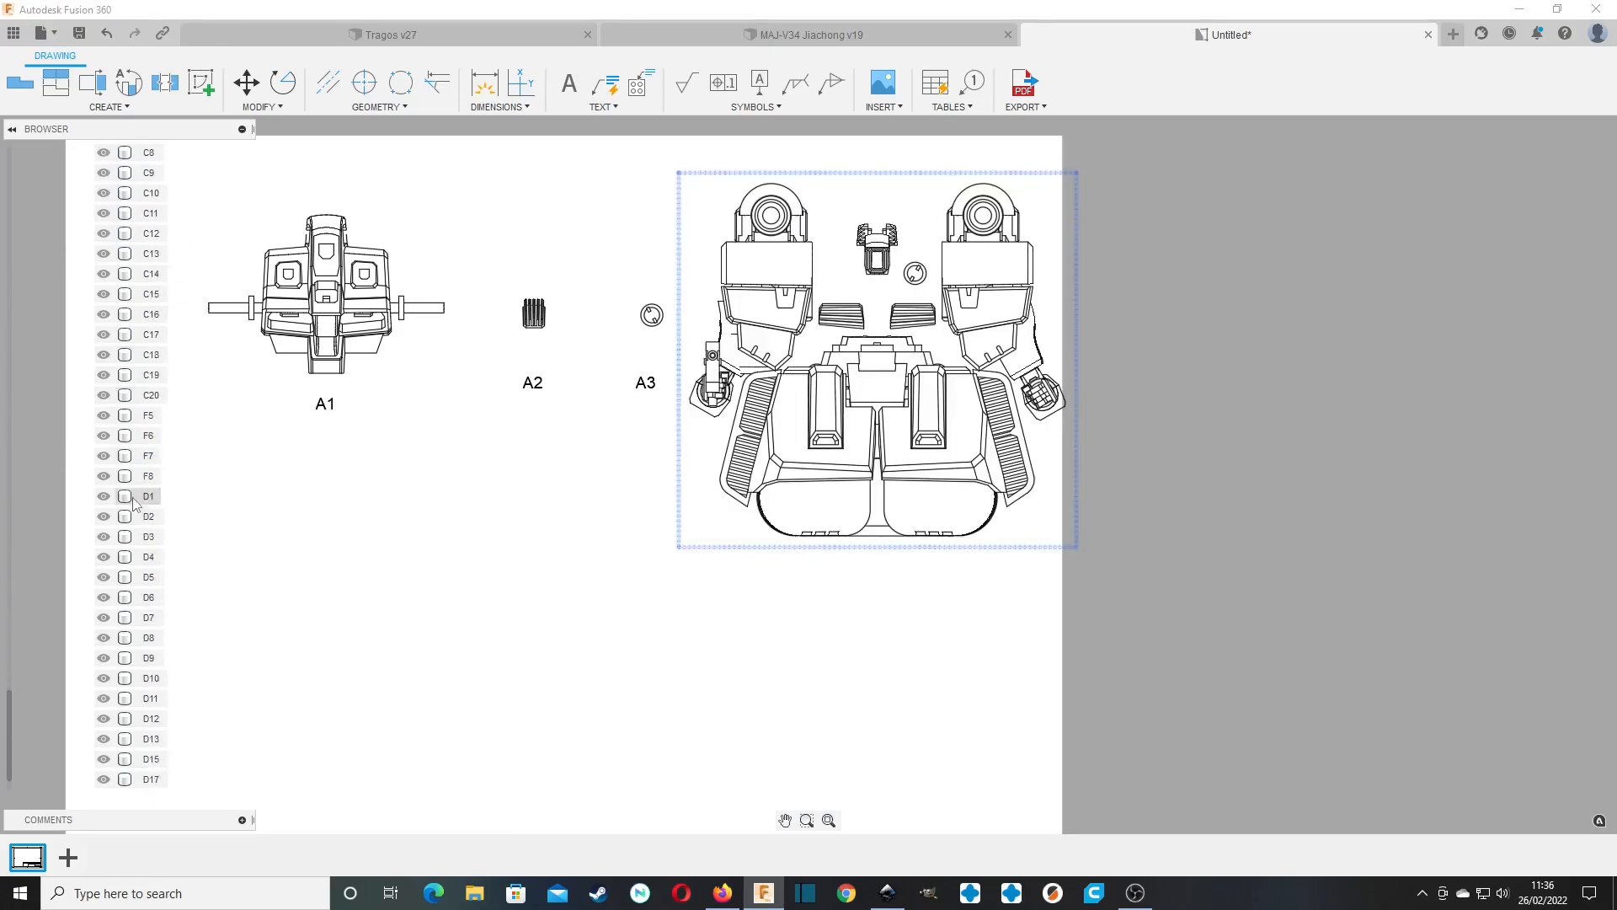
left_click(145, 758, "shift")
right_click(143, 760)
left_click(184, 768)
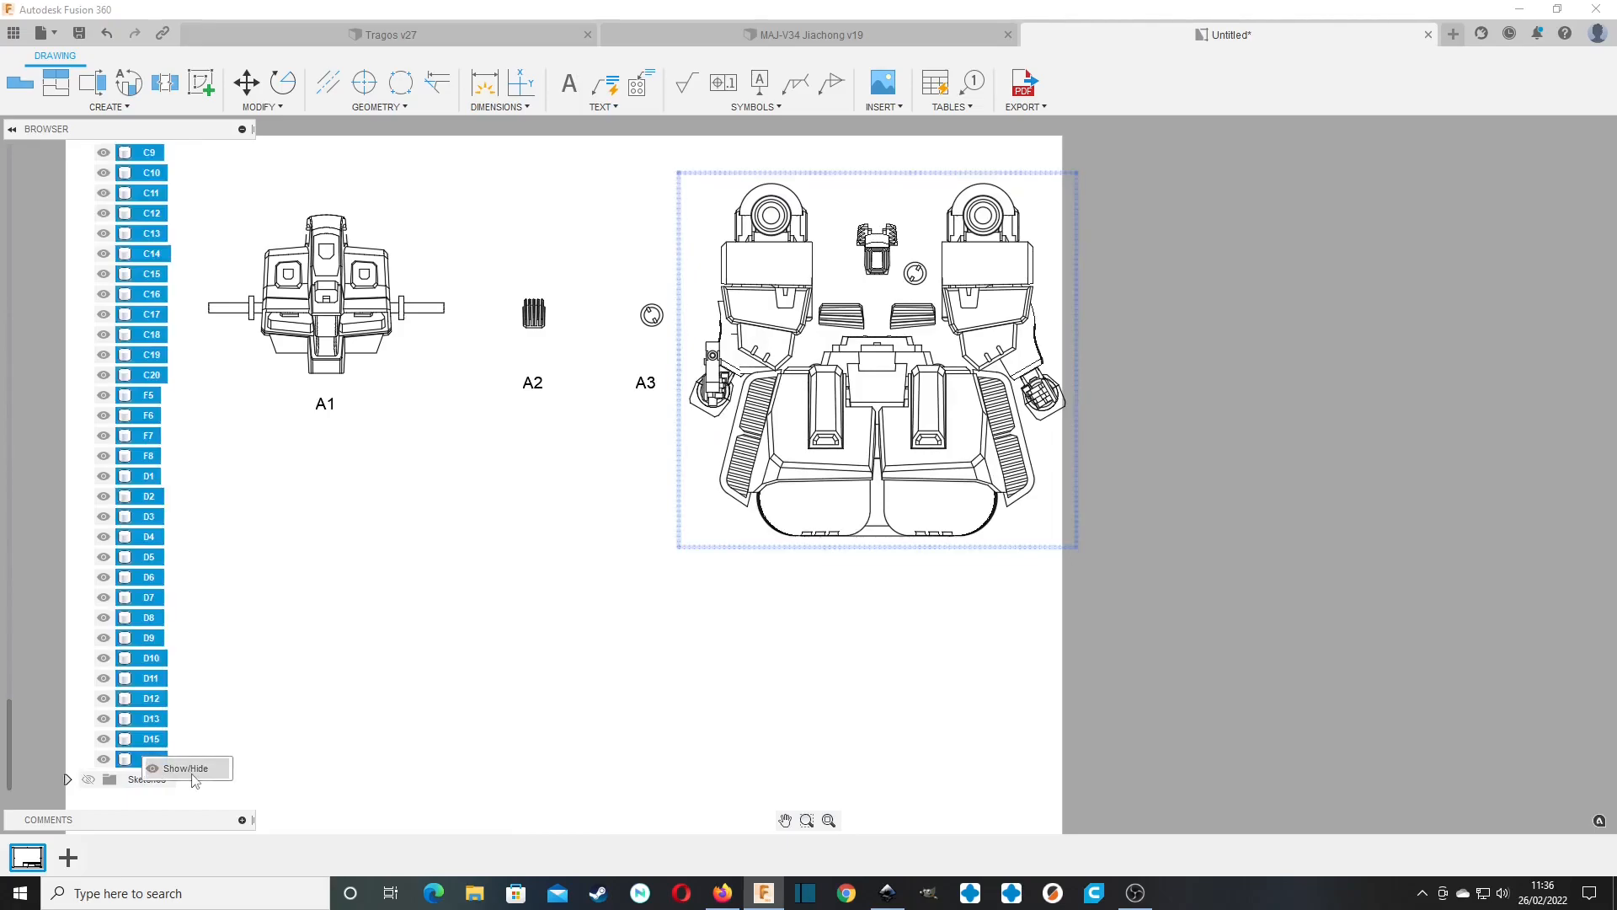
left_click(870, 348)
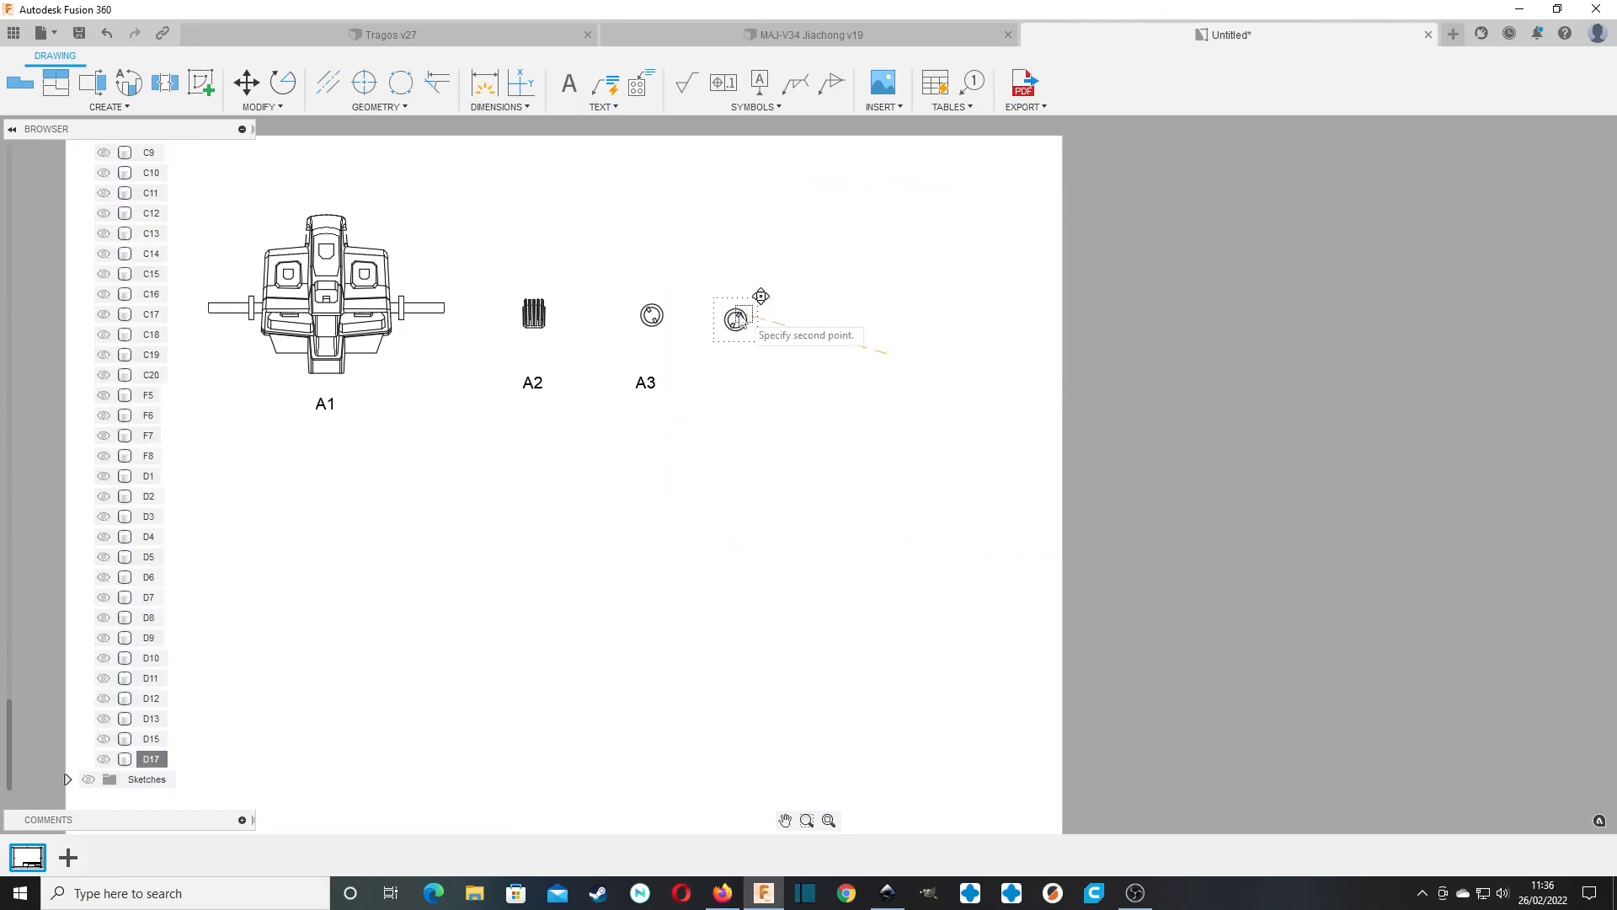
left_click(729, 302)
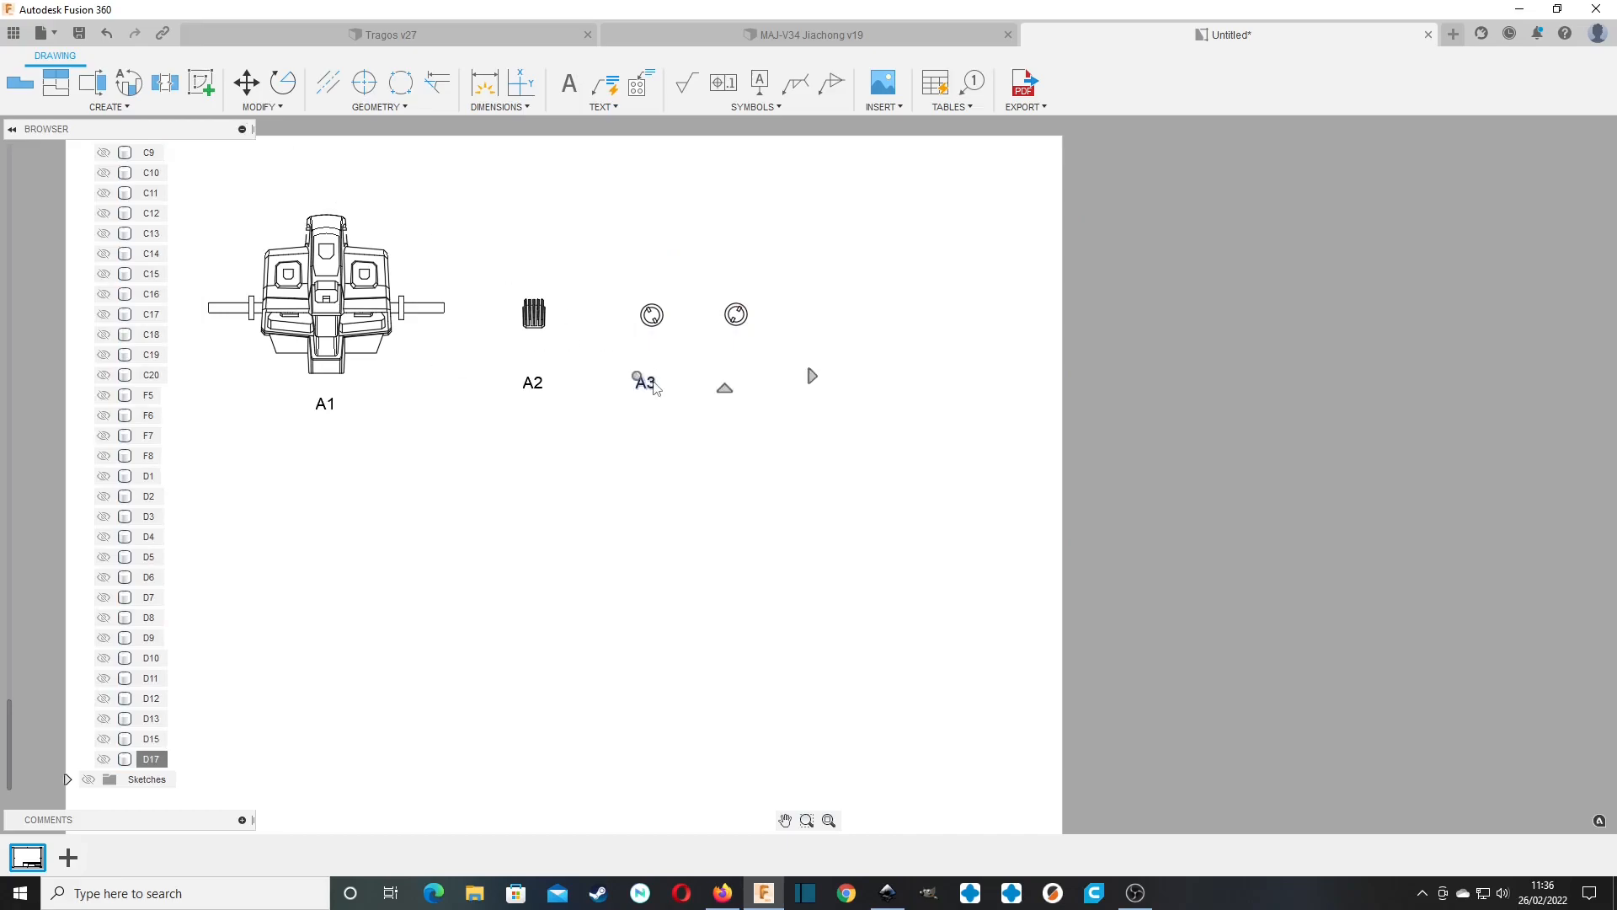
Copy the "A3" label and move the copy horizontally to sit beneath the A4 part.
key("m")
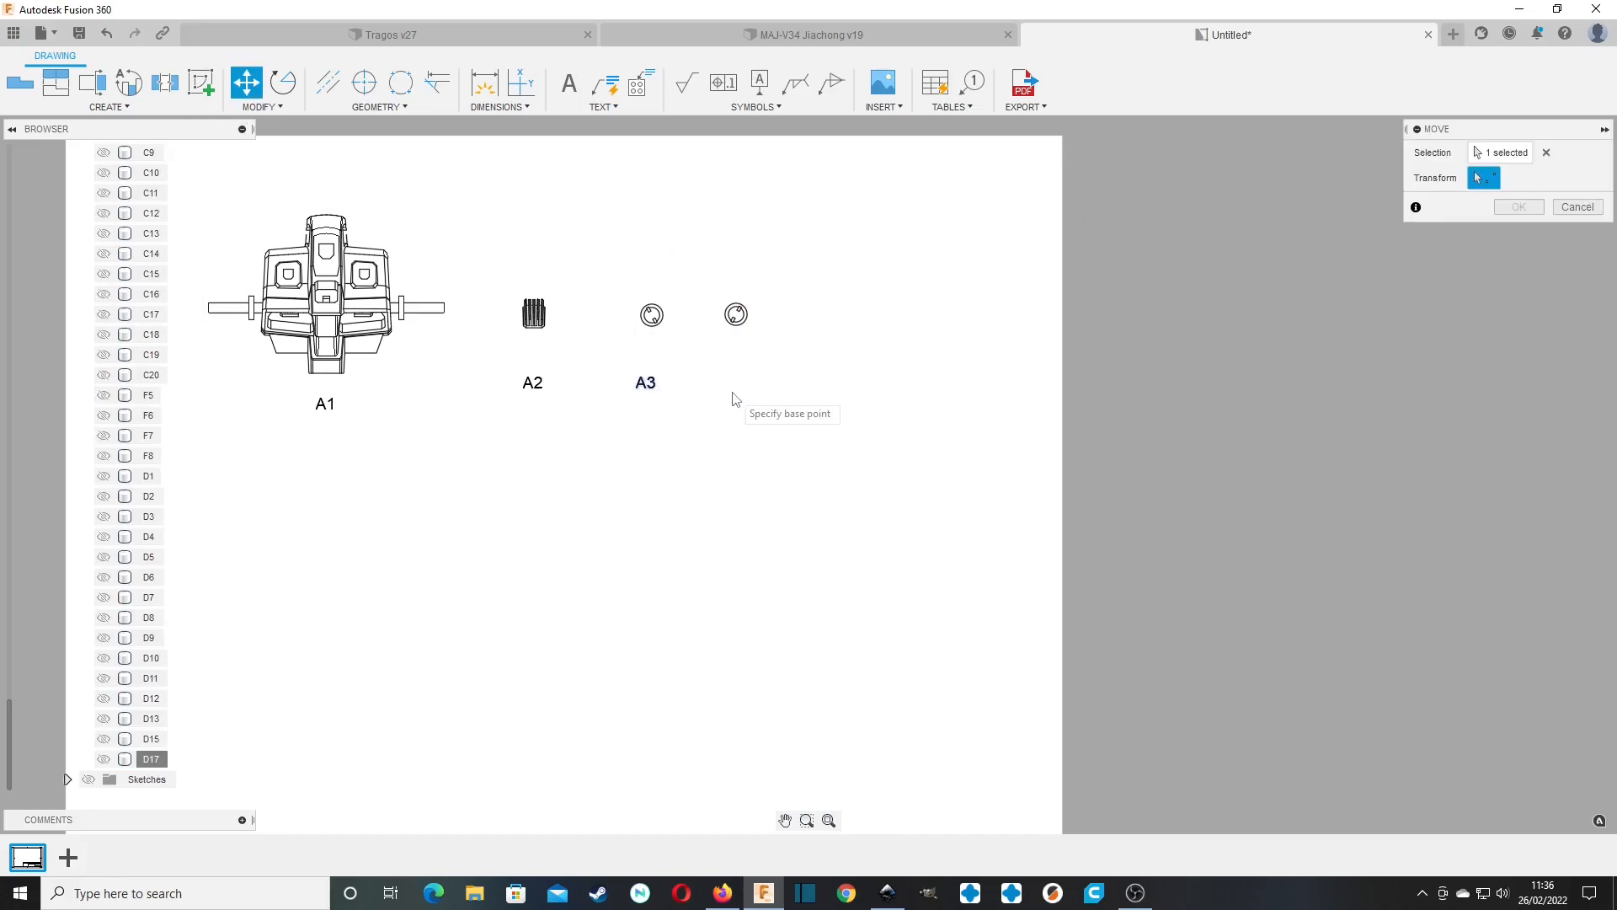
left_click(637, 388)
left_click(733, 389)
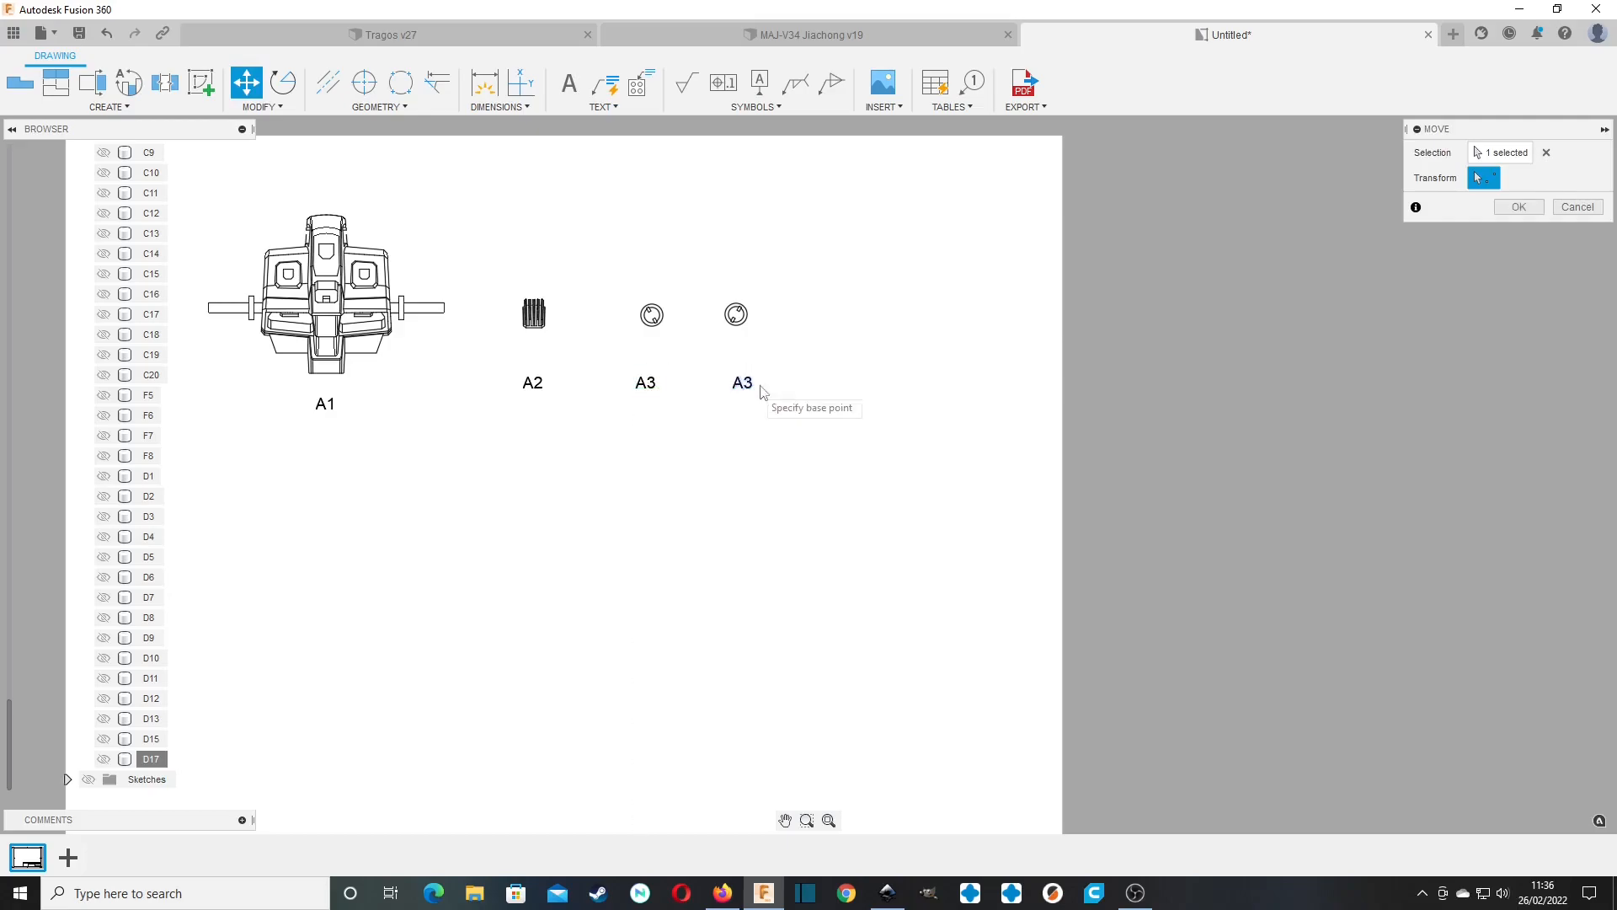
left_click(1520, 206)
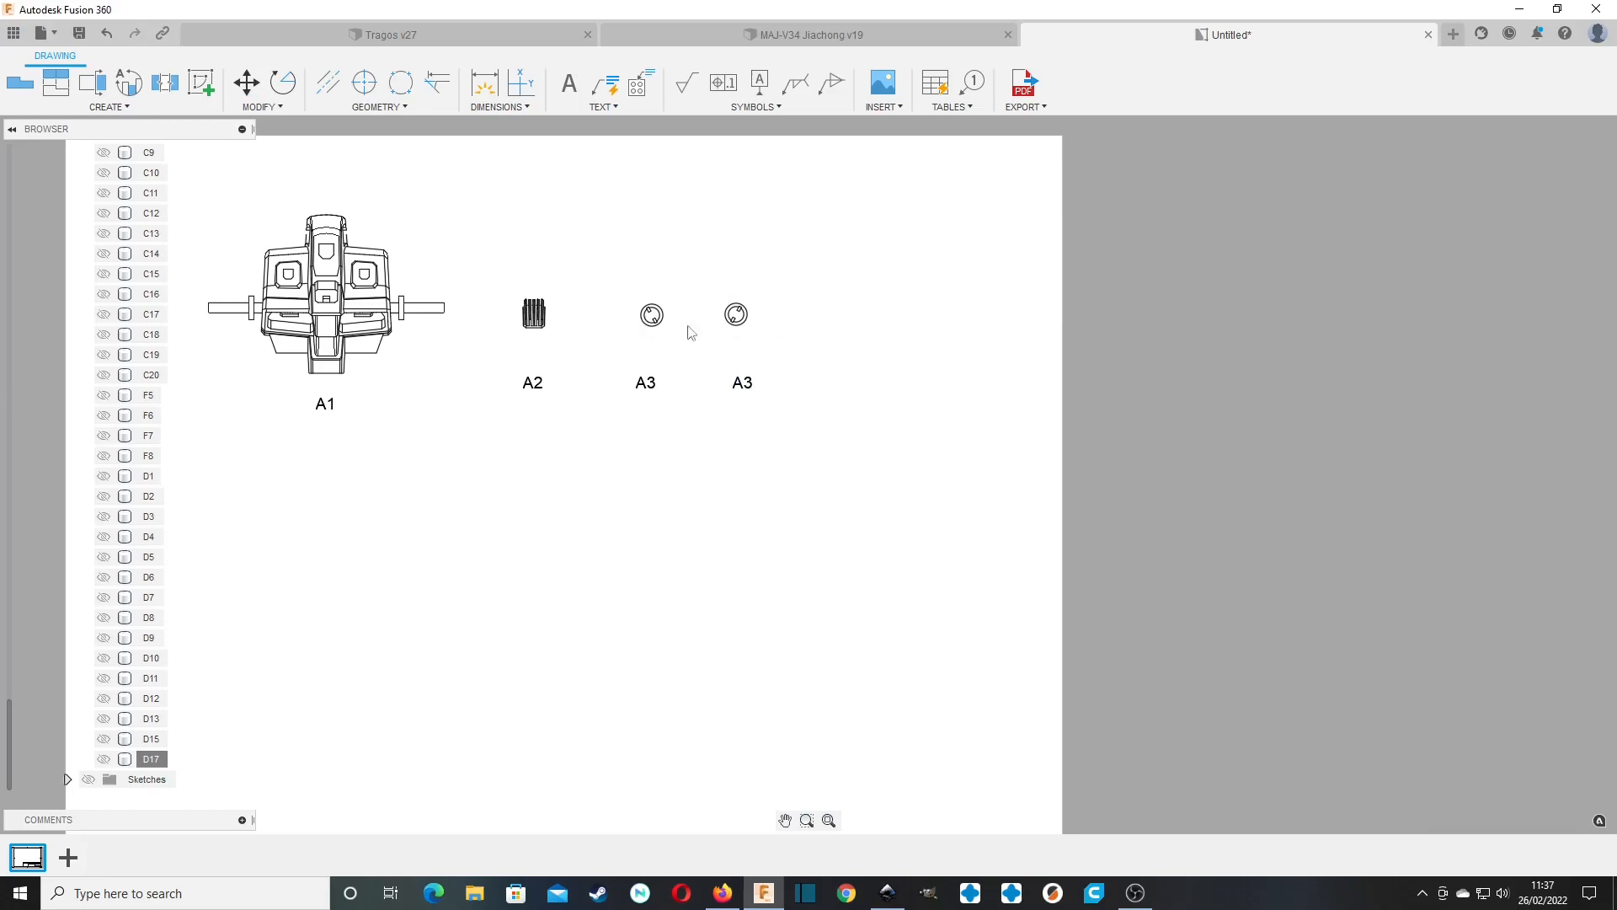
Change the copied label's text to "A4".
double_click(745, 383)
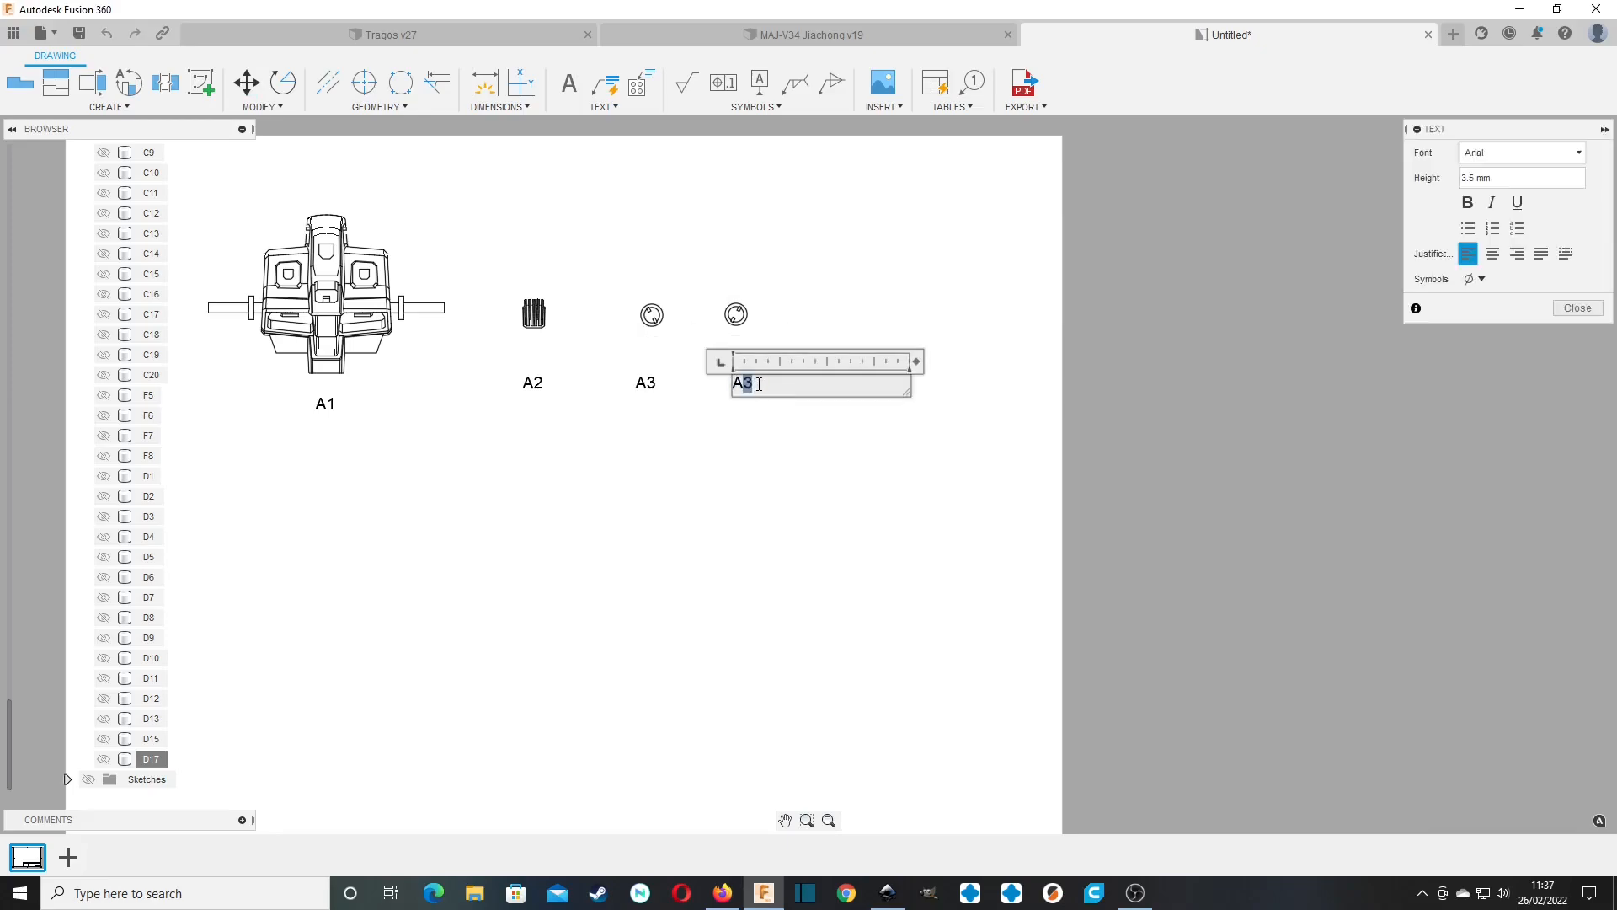
type("4")
left_click(732, 445)
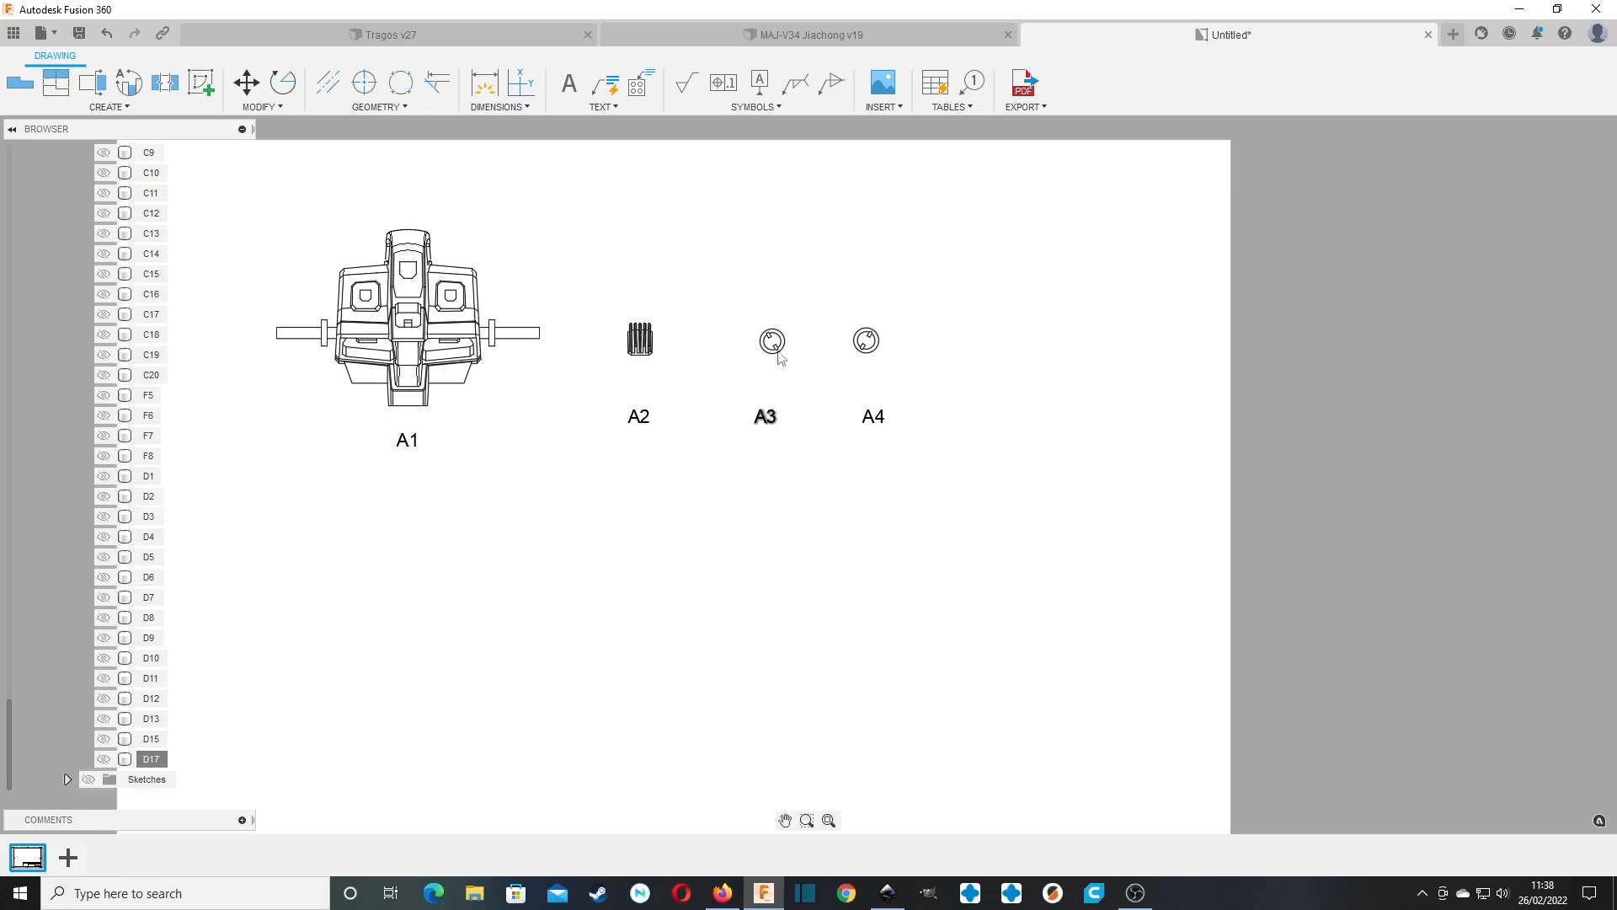
Add a text note reading "X2" just to the right of the A4 part.
key("m")
left_click(569, 83)
left_click(923, 328)
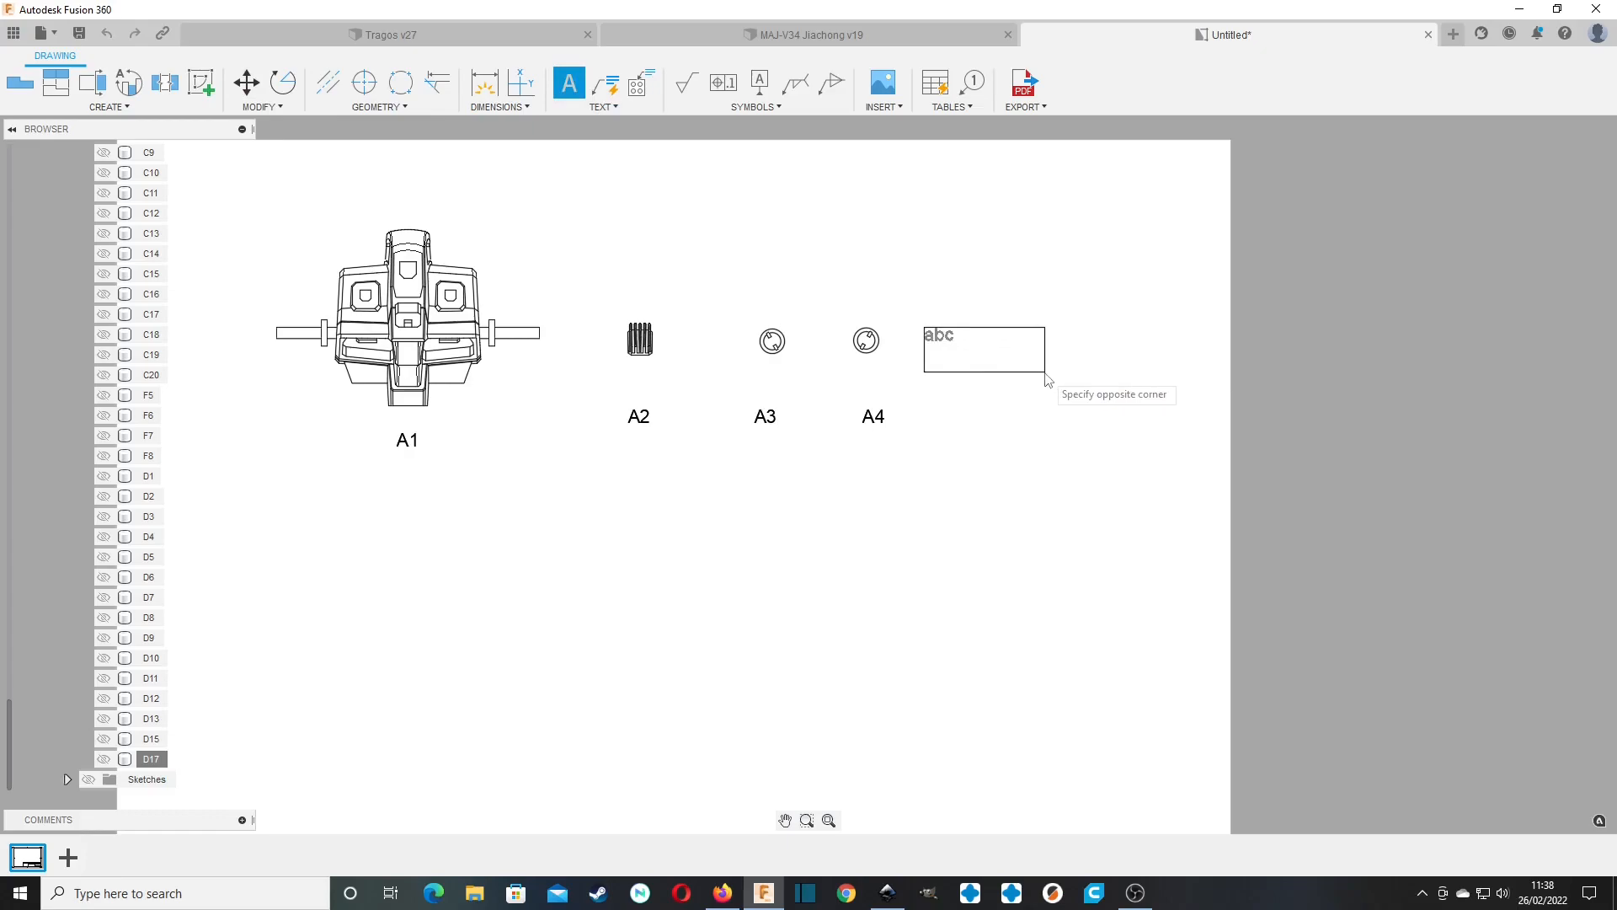
left_click(1070, 386)
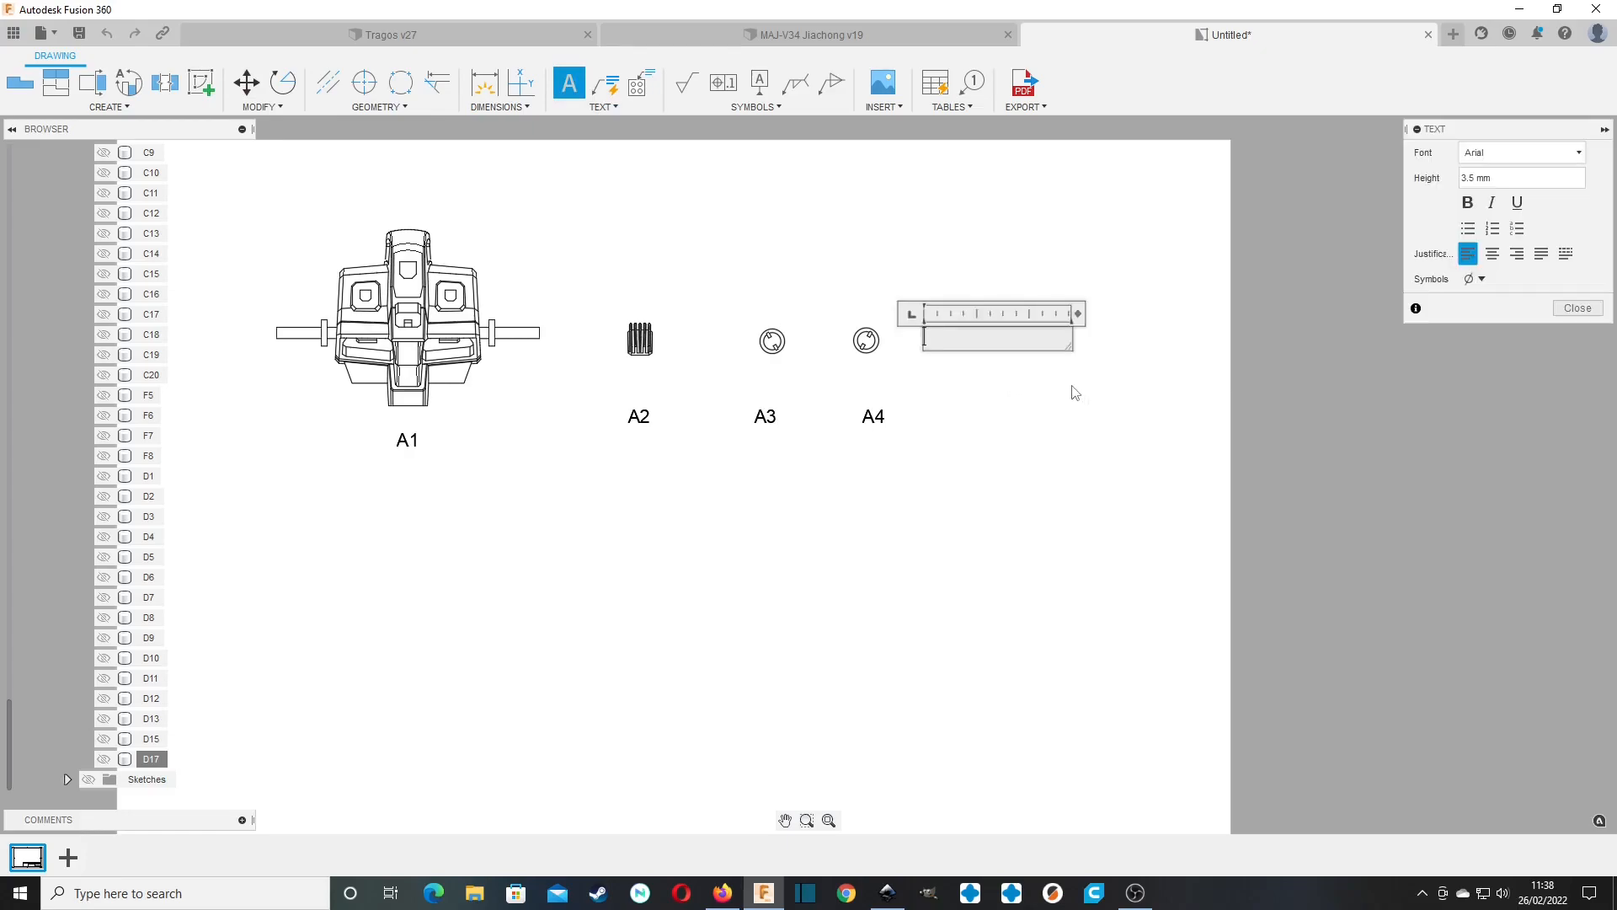
type("X2")
left_click(1581, 310)
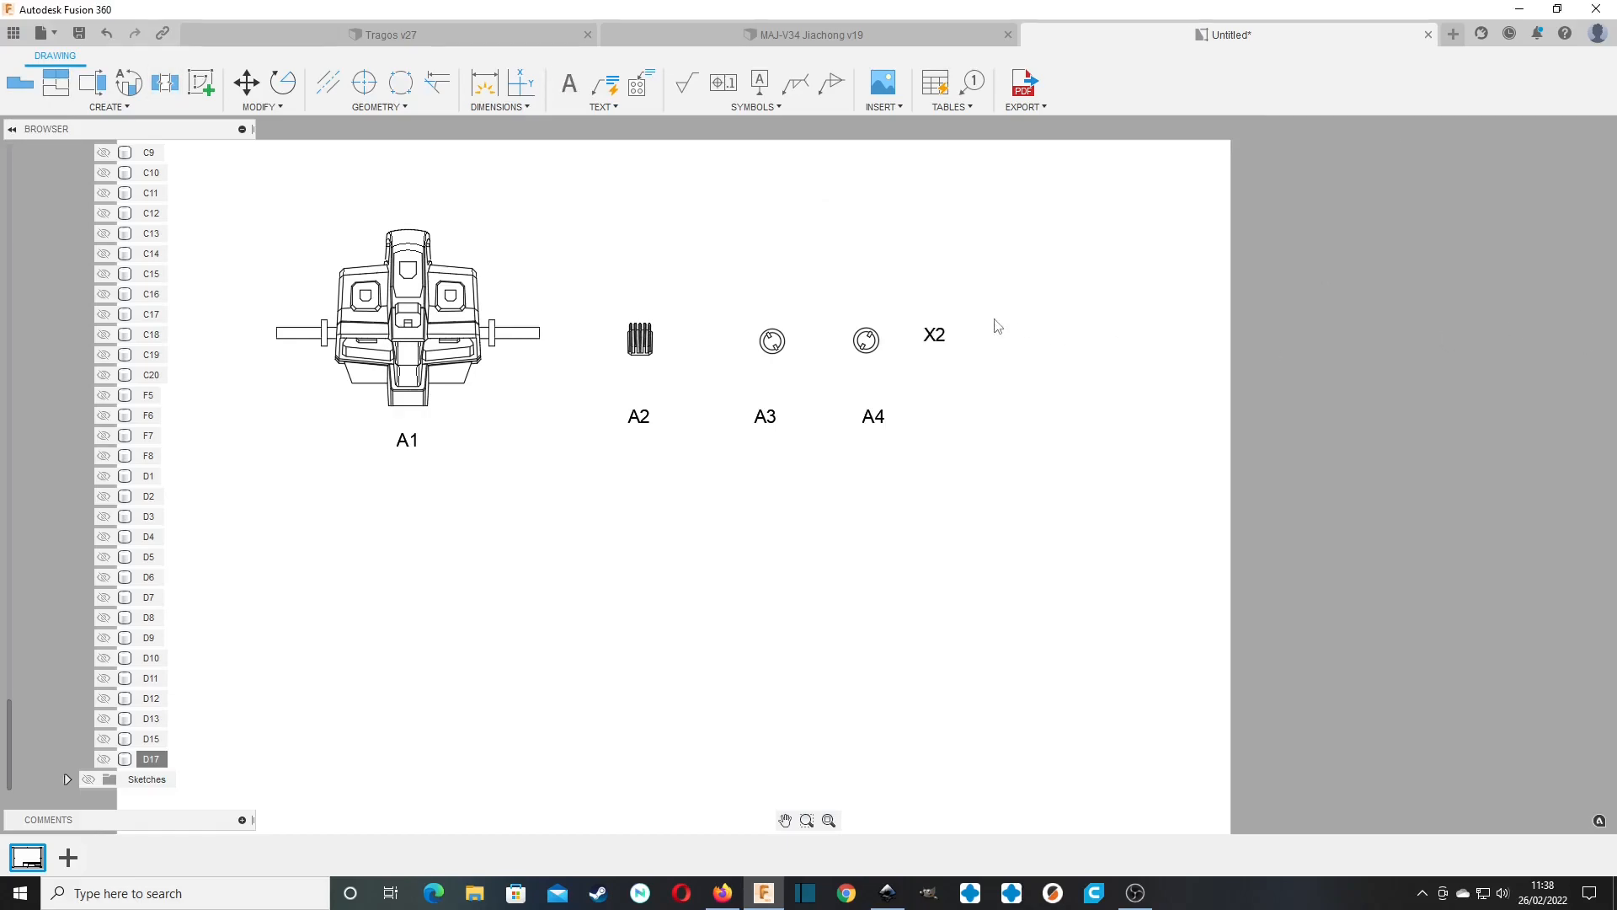
Move the quantity note closer to the A4 part and change its text to "2-off".
left_click_drag(937, 333, 929, 343)
left_click(929, 345)
double_click(920, 346)
left_click_drag(926, 347, 874, 356)
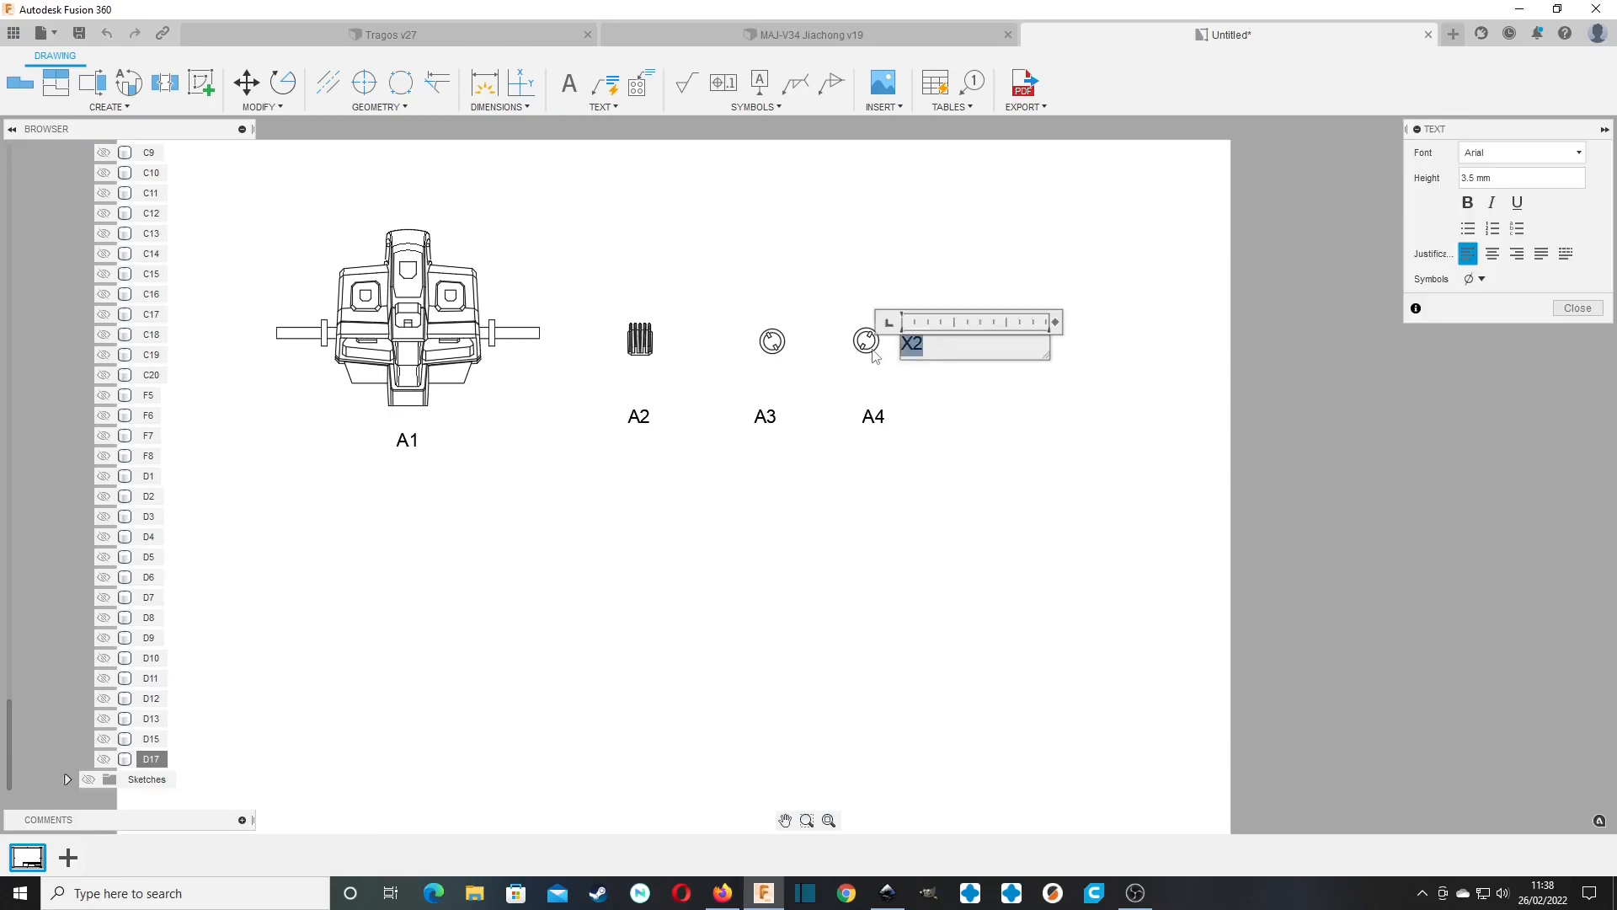
type("2-off")
left_click(970, 397)
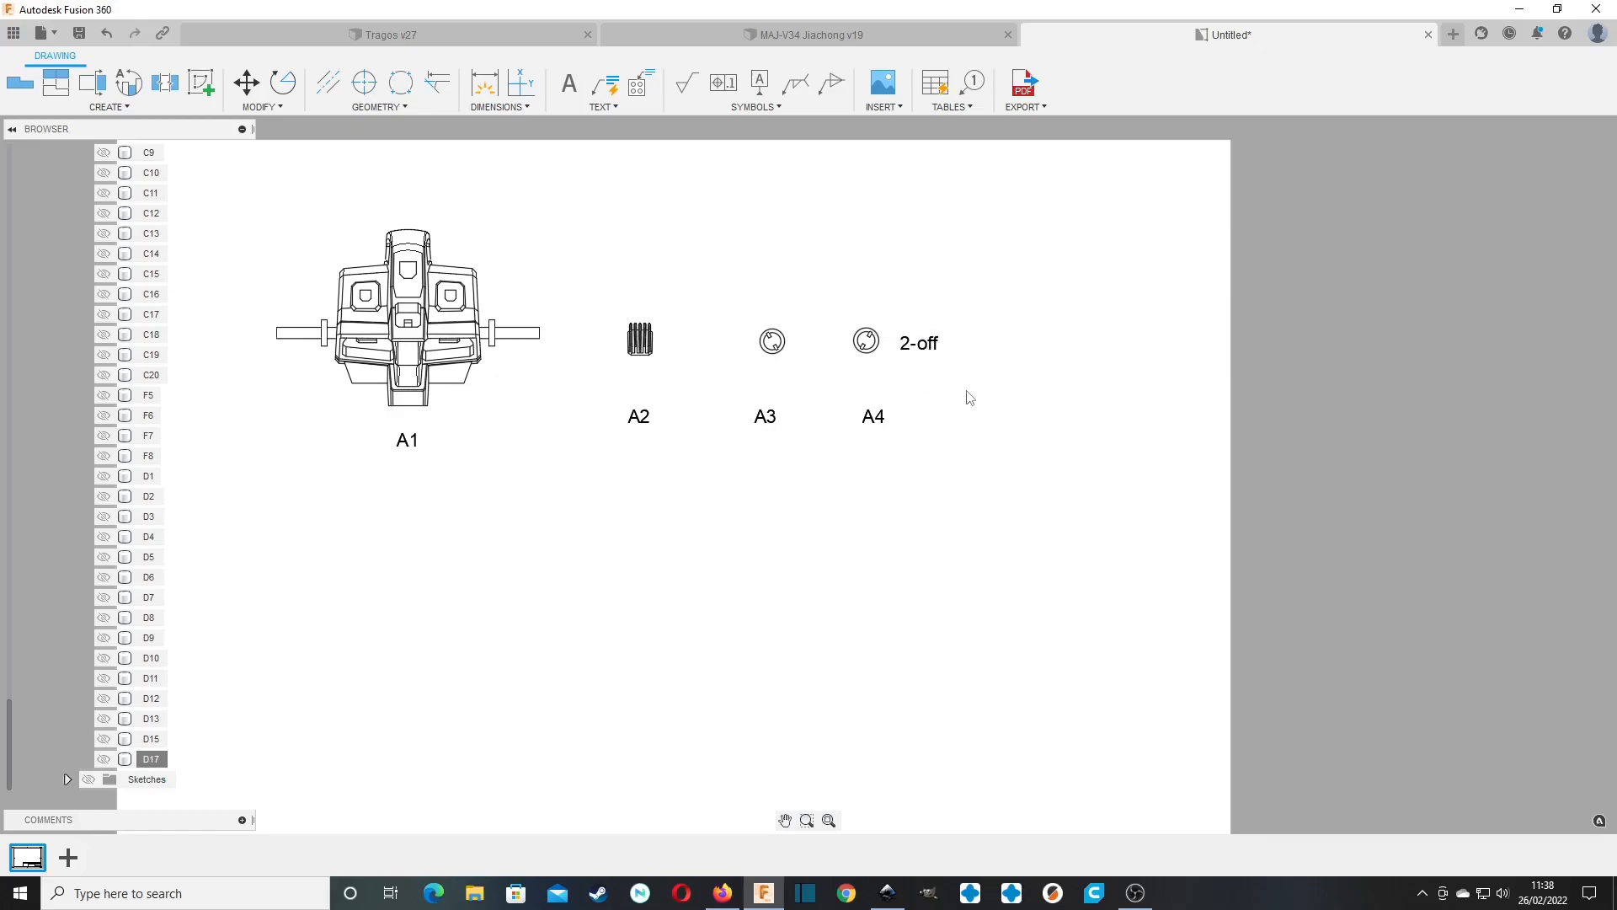
Change the quantity note beside A4 to "X2" and delete the note.
double_click(938, 344)
left_click_drag(939, 345, 857, 350)
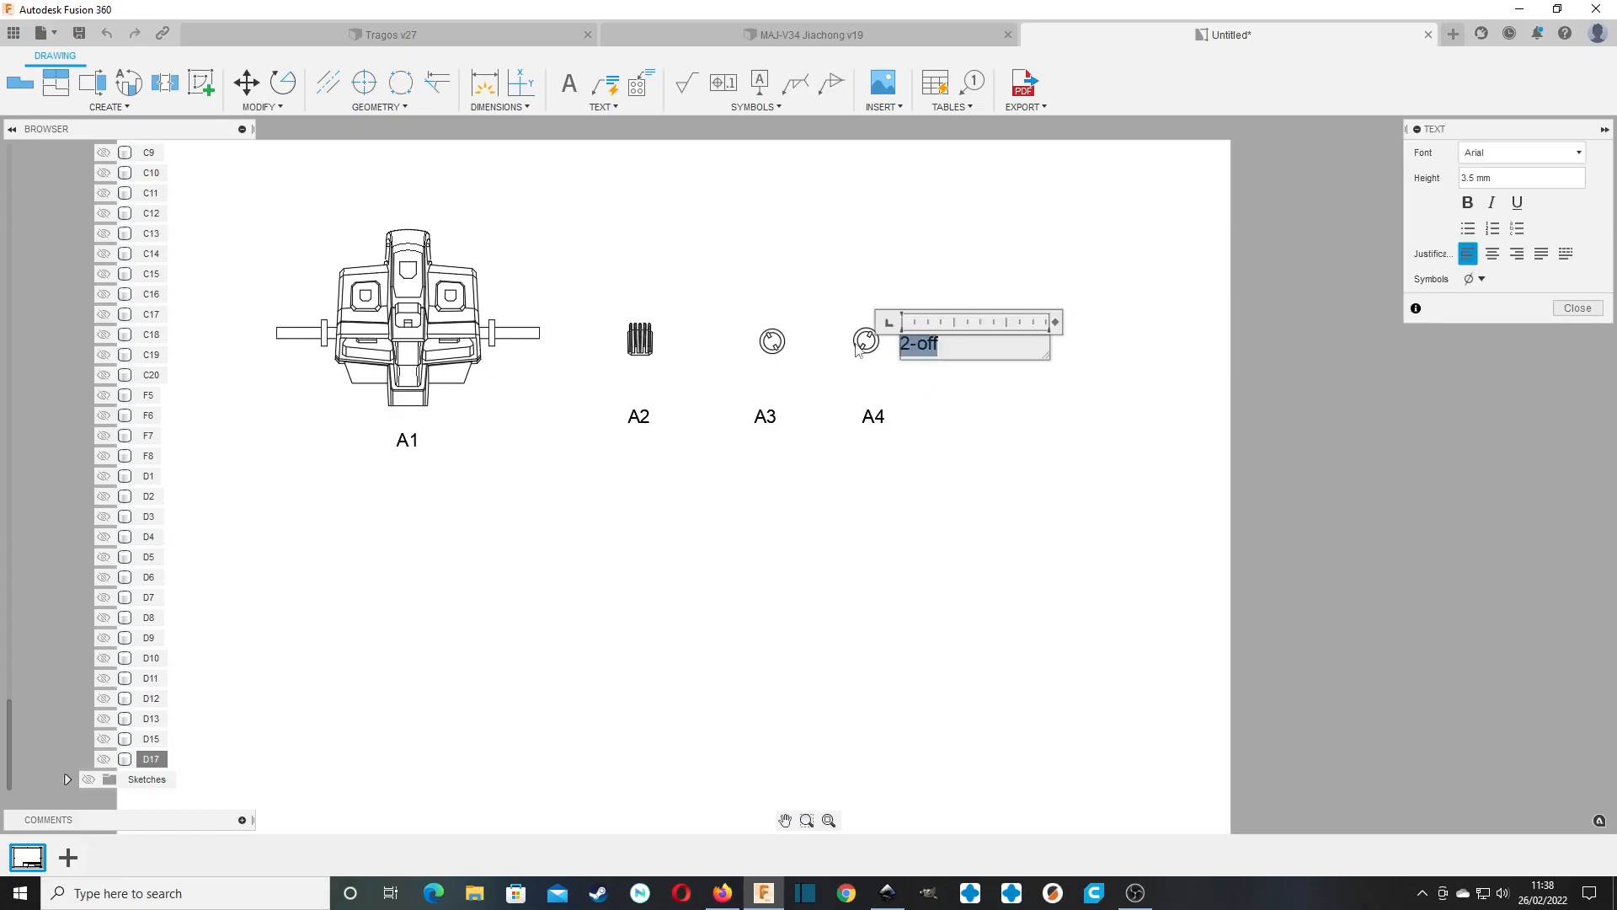
type("X2")
left_click(972, 408)
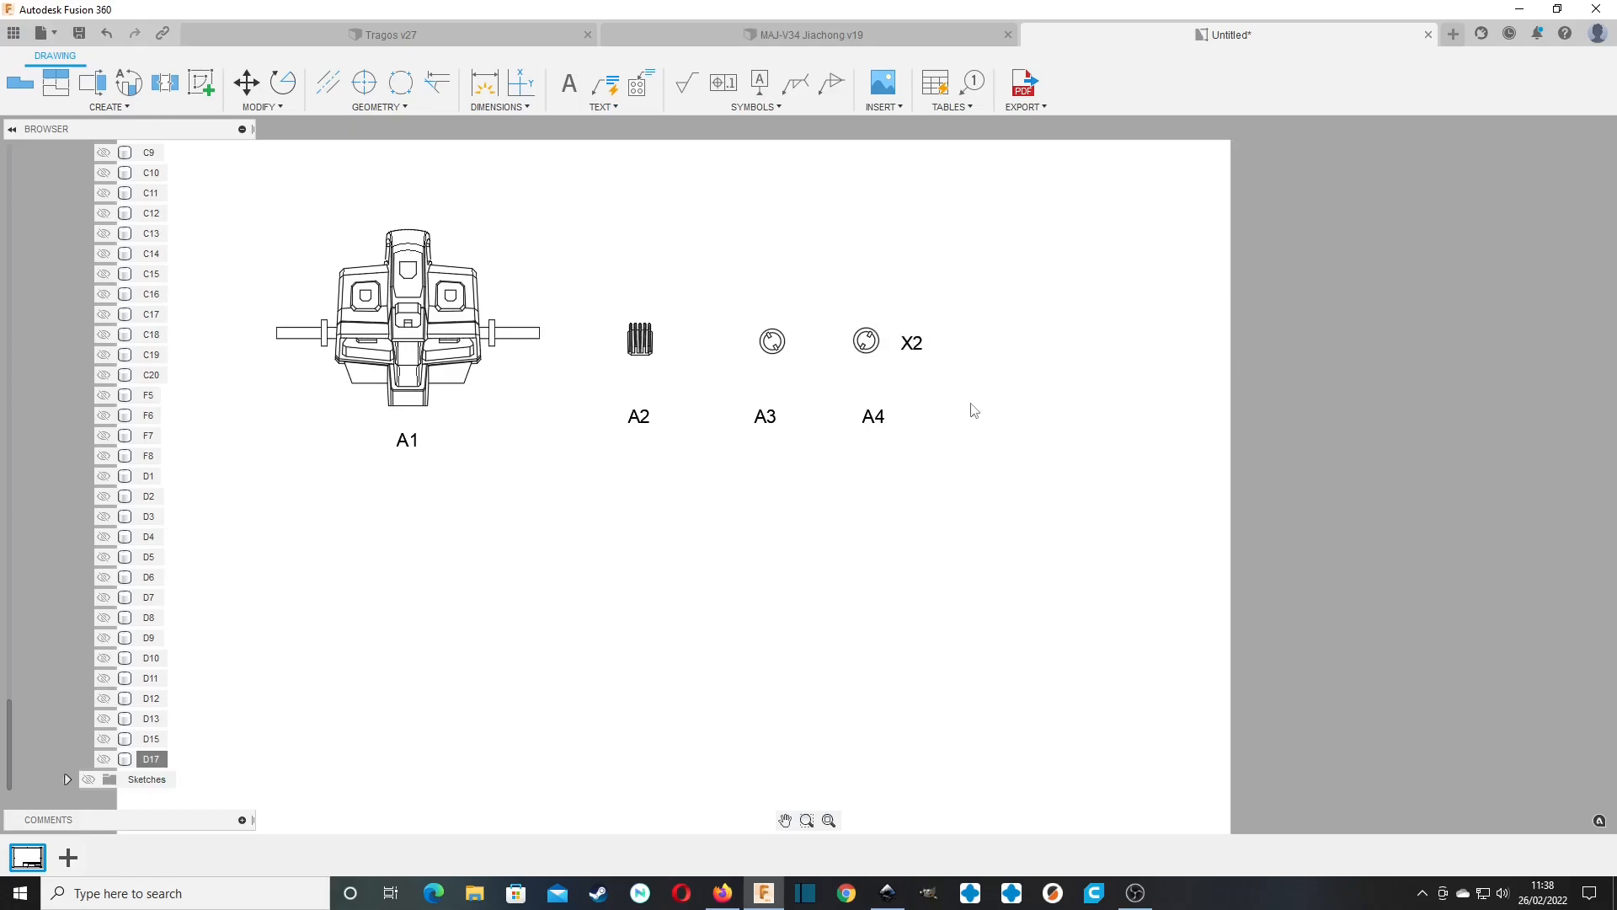
left_click(912, 345)
key("Delete")
scroll(1069, 554, "up", 1)
scroll(1068, 556, "down", 4)
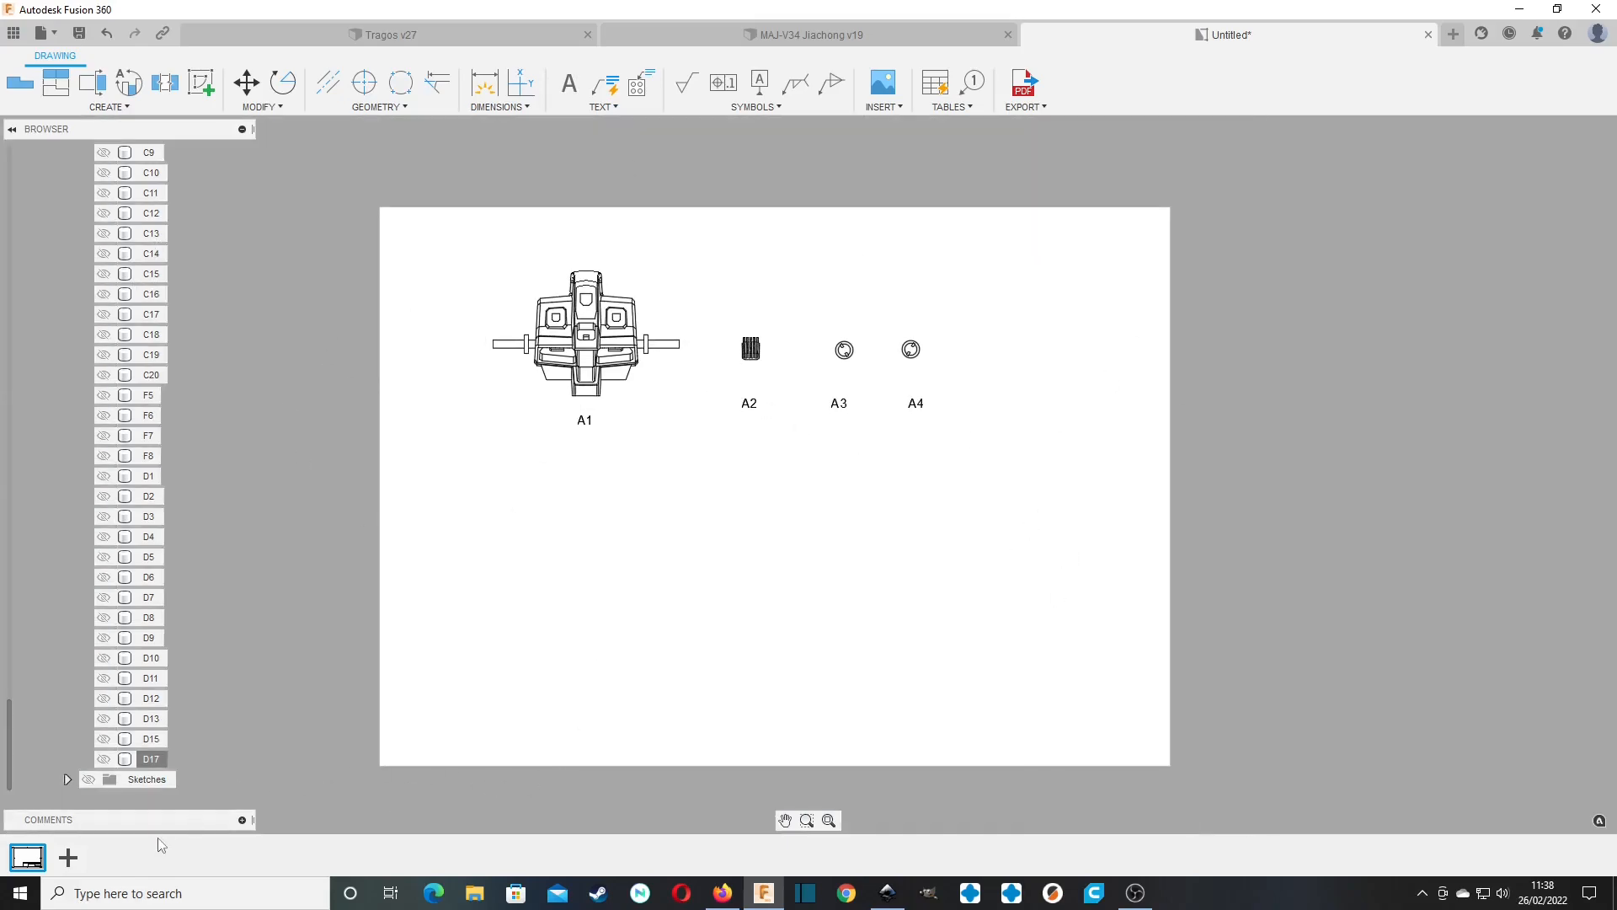
left_click(569, 82)
left_click(666, 213)
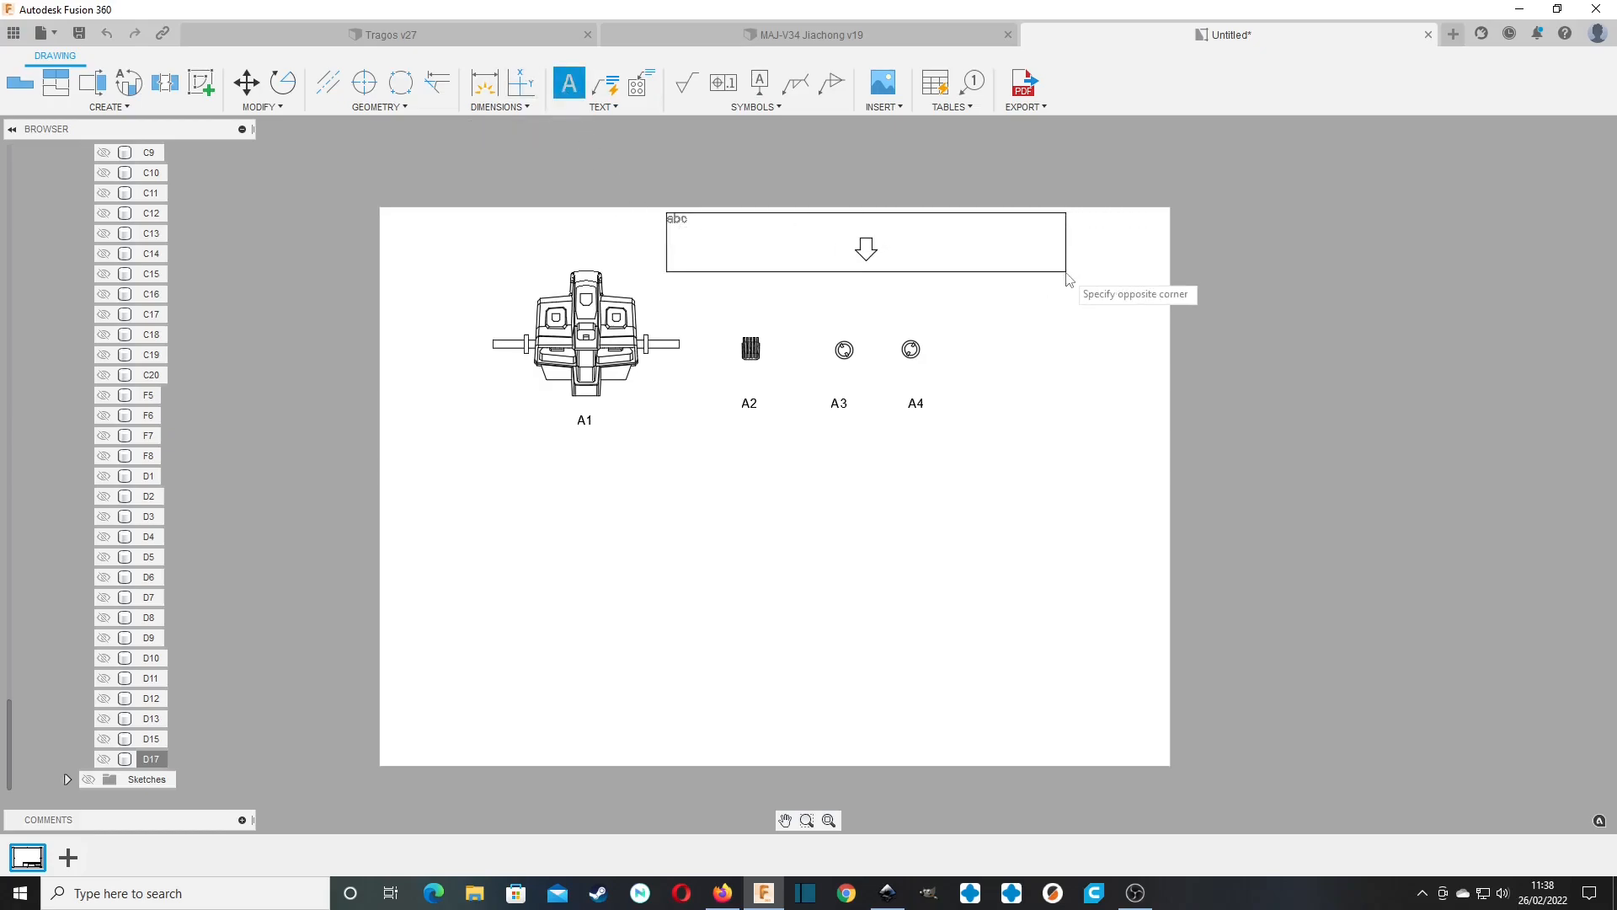
key("Escape")
type("srt")
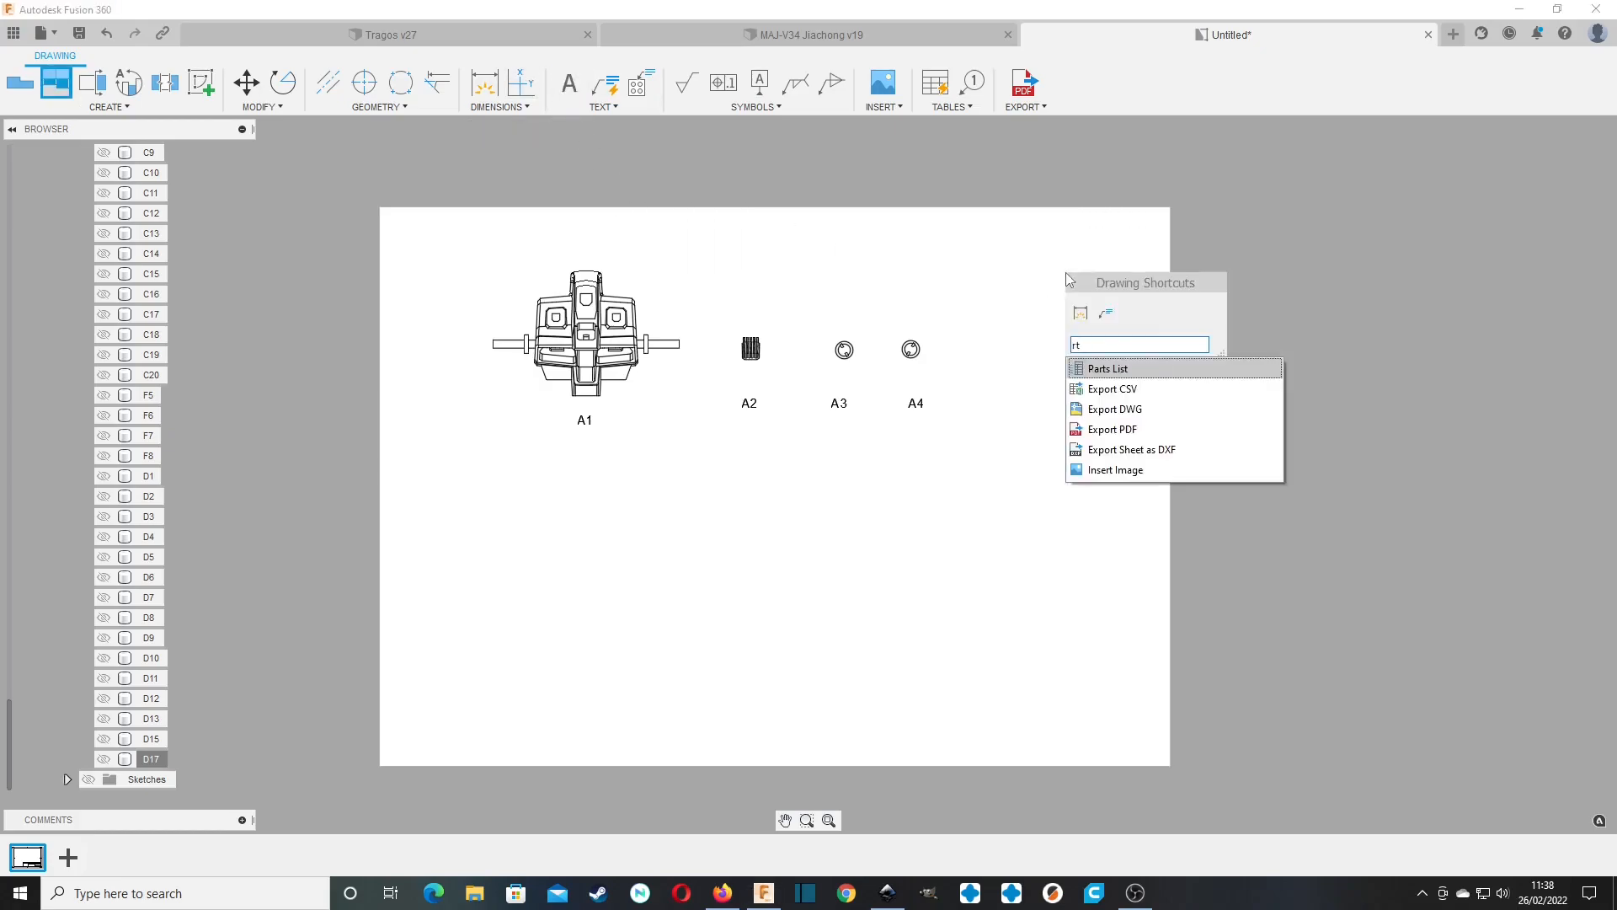
key("Return")
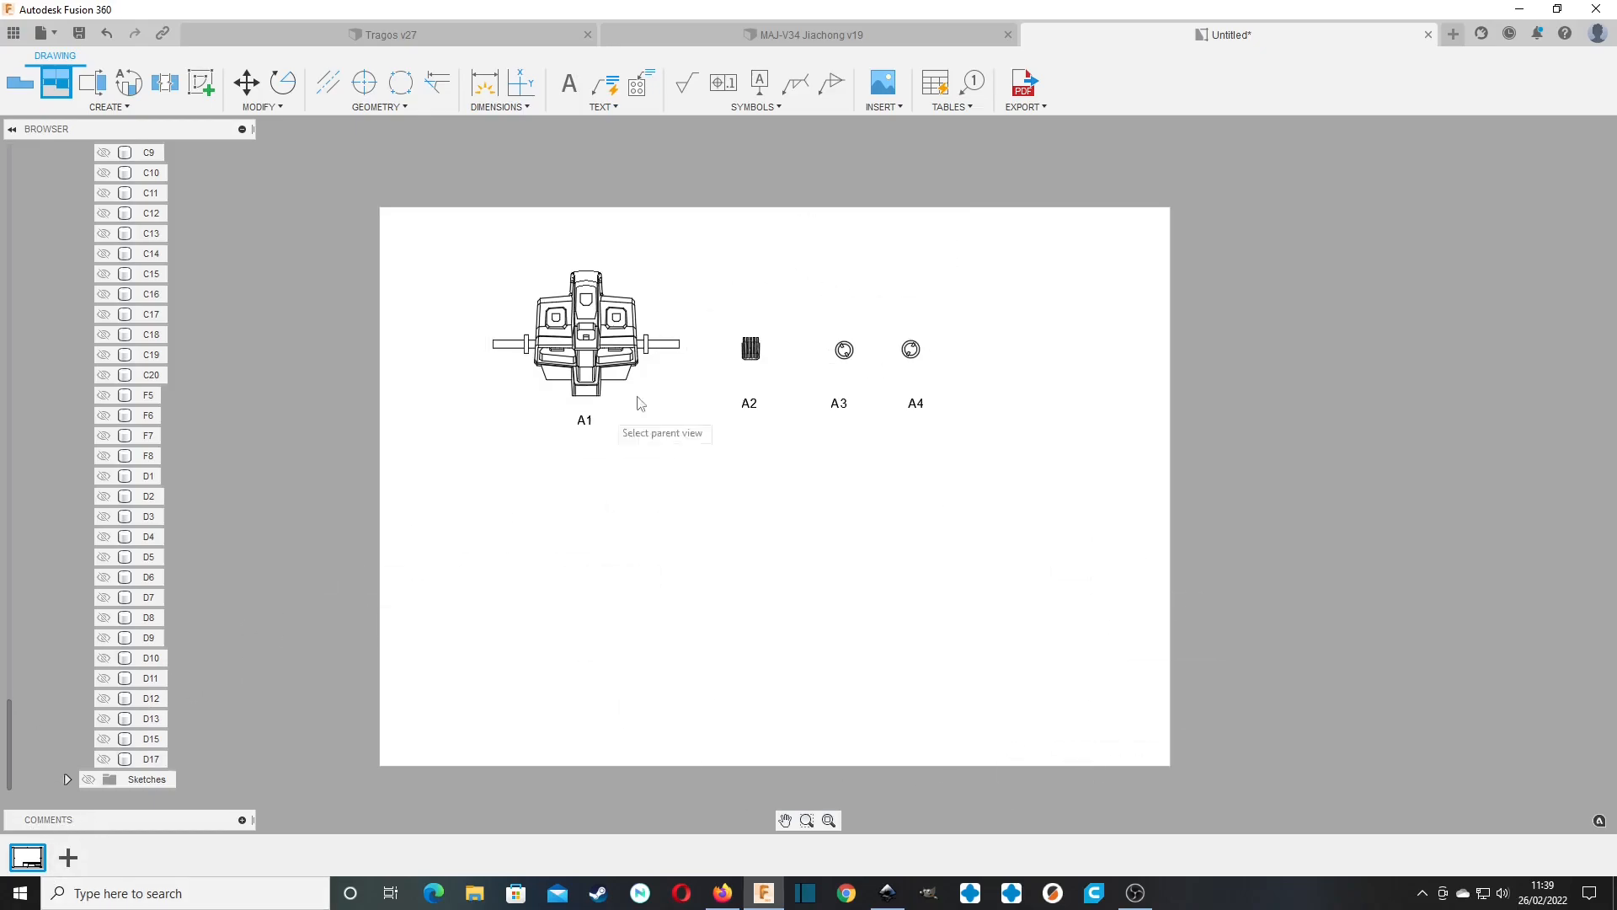
Add a second sheet to the drawing and check its sheet size and title block settings.
left_click(68, 857)
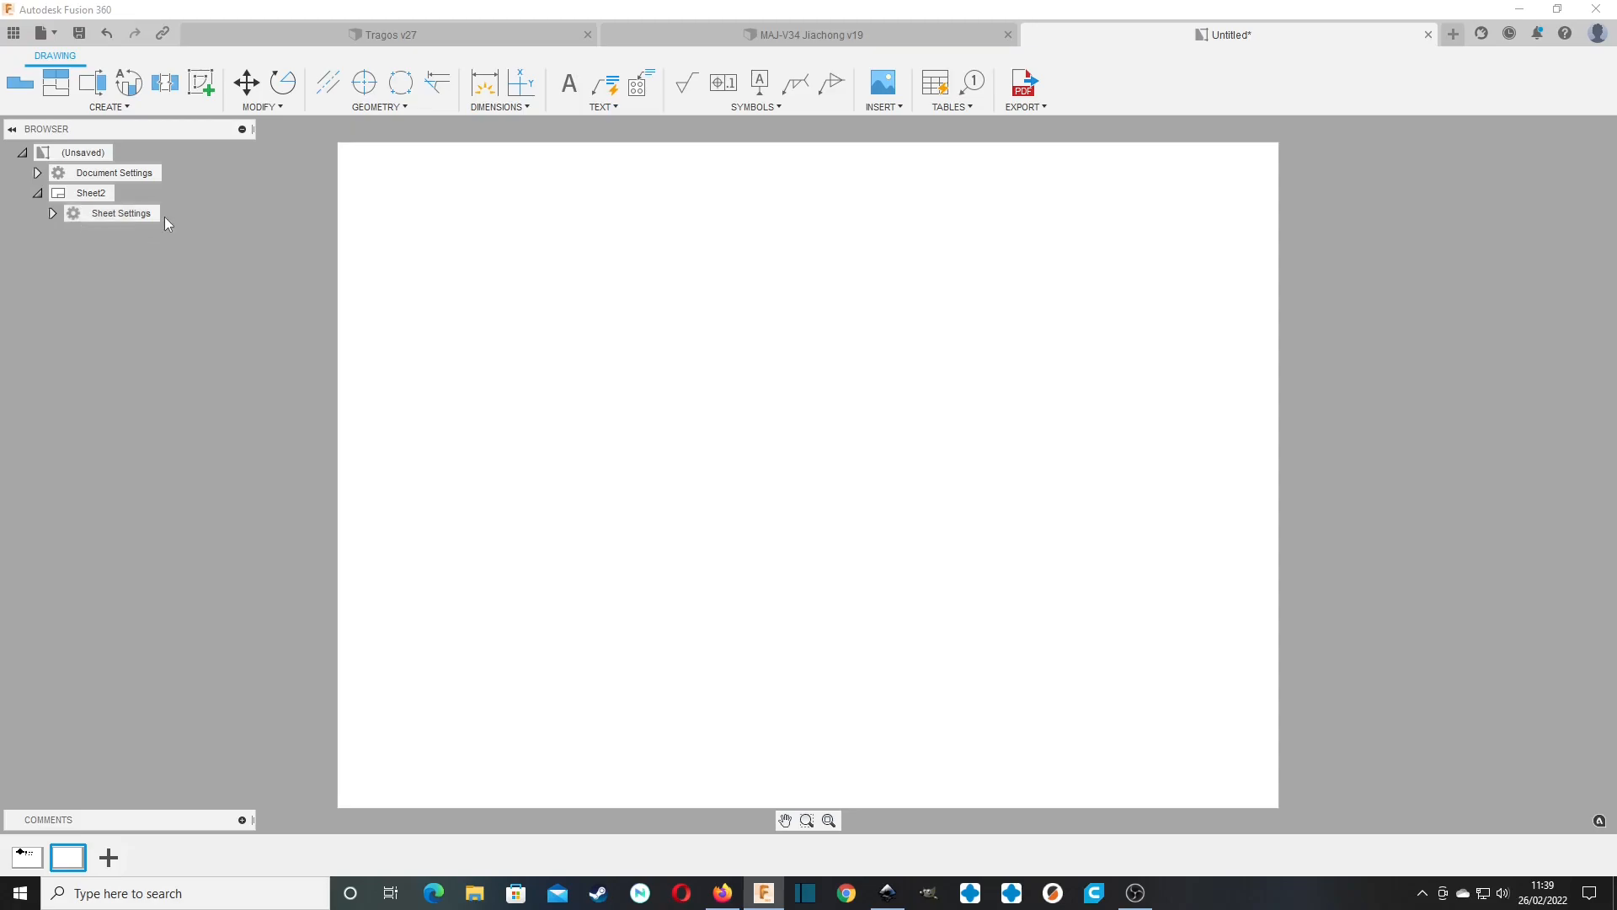
left_click(60, 199)
left_click(52, 213)
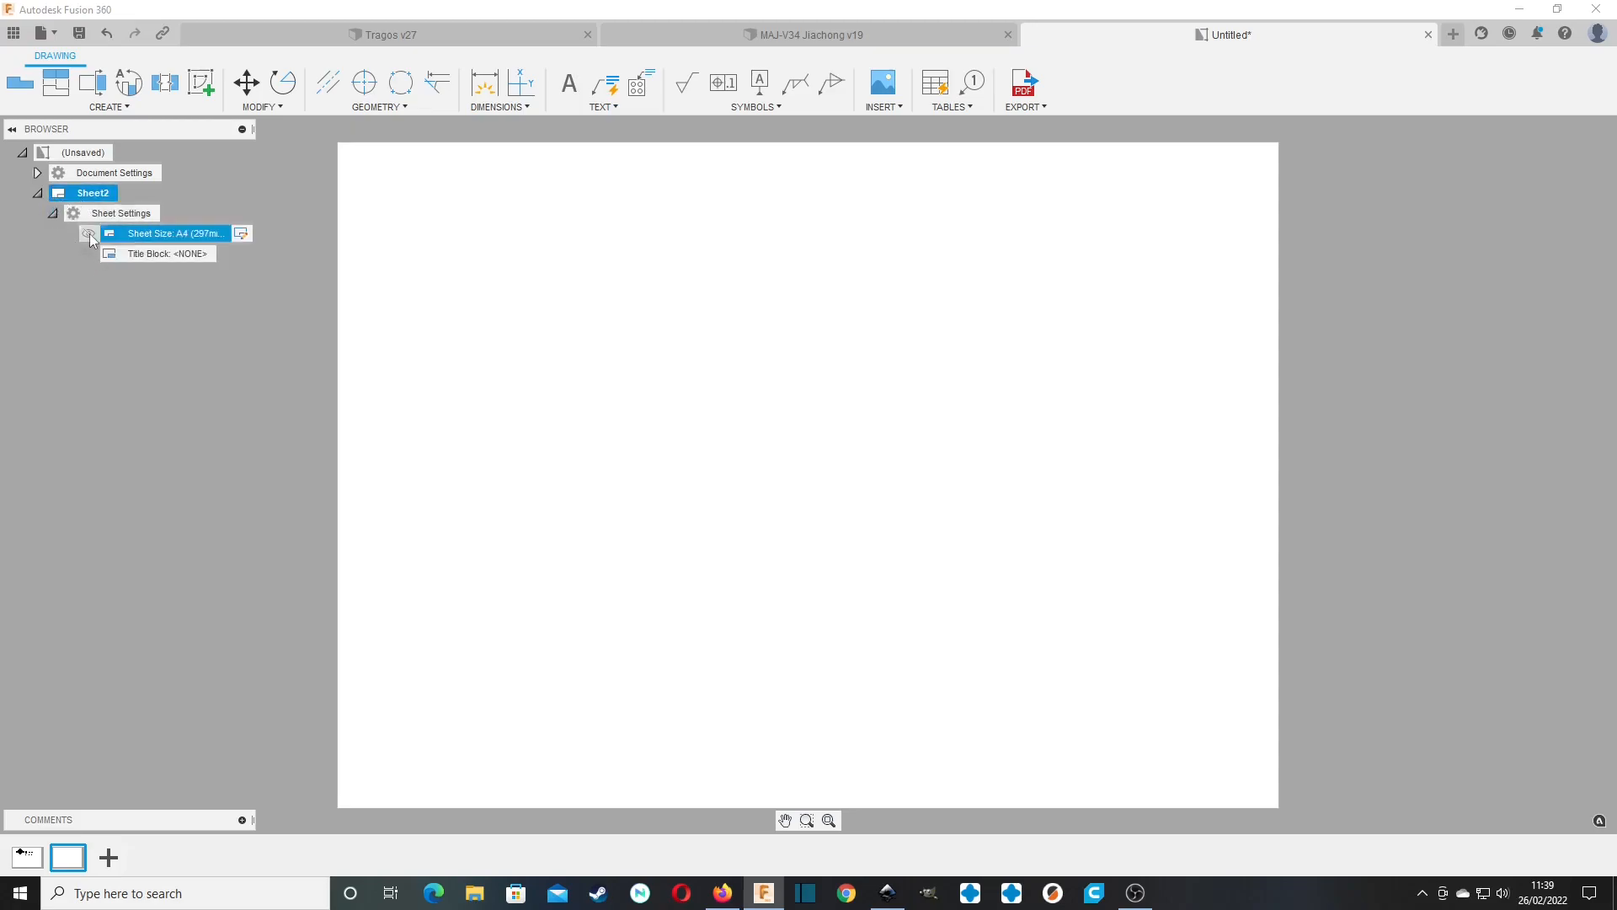
left_click(52, 213)
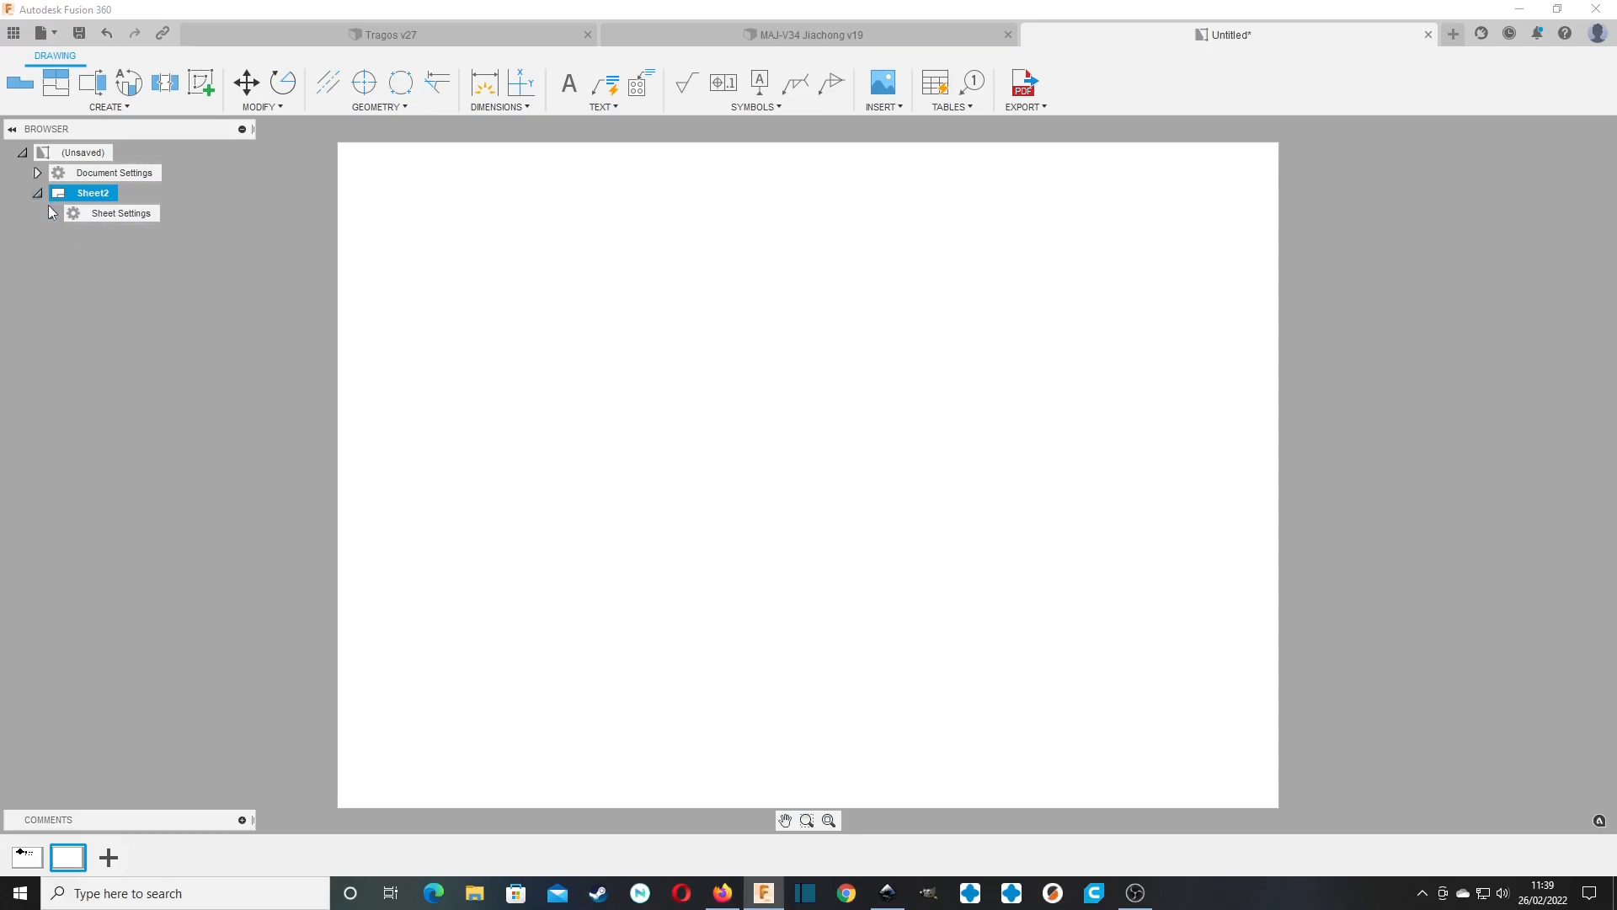
left_click(52, 214)
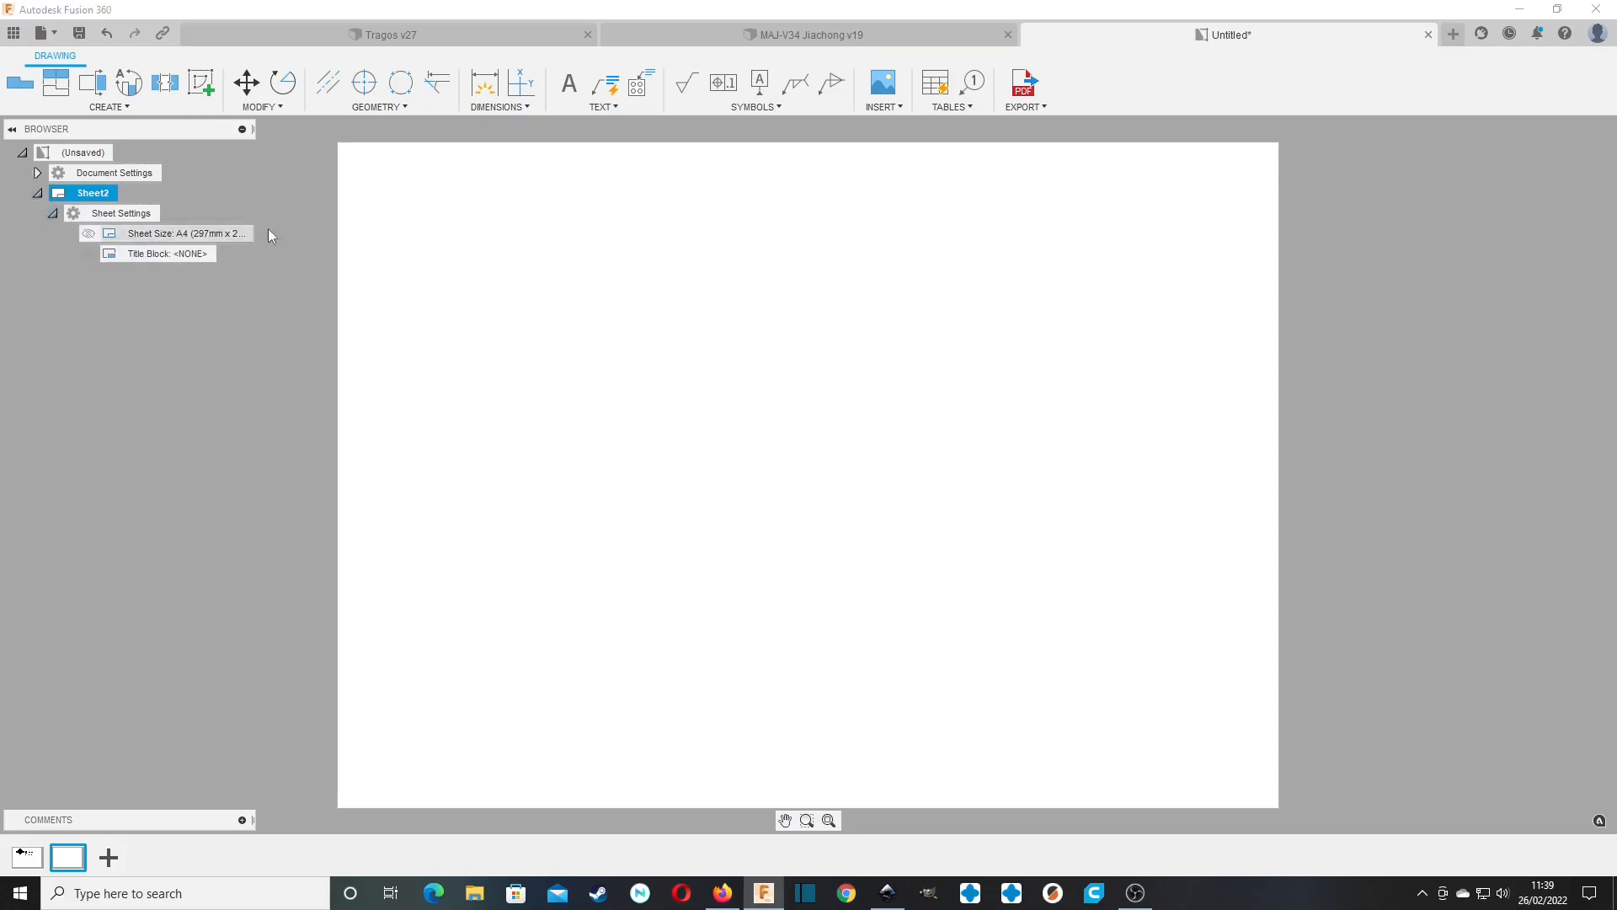
left_click(52, 213)
Place a base view of the full model in Sheet2's upper-left area with NE Isometric orientation at 1:2 scale.
left_click(19, 82)
left_click(577, 312)
left_click(1558, 283)
type("1:1")
key("Return")
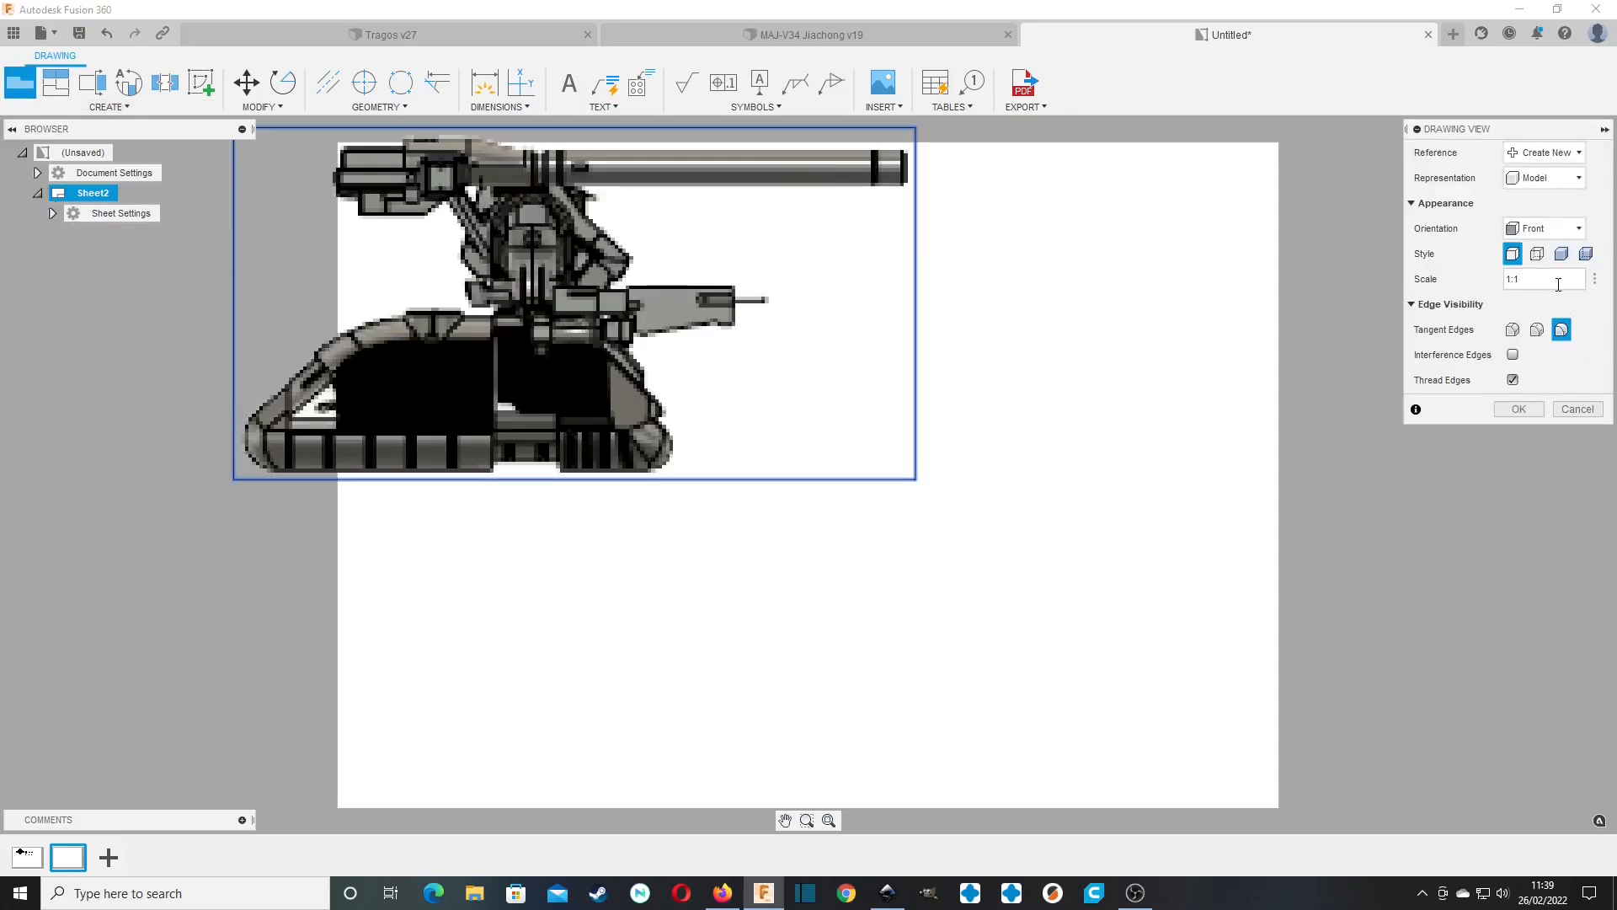
key("Return")
left_click(1561, 229)
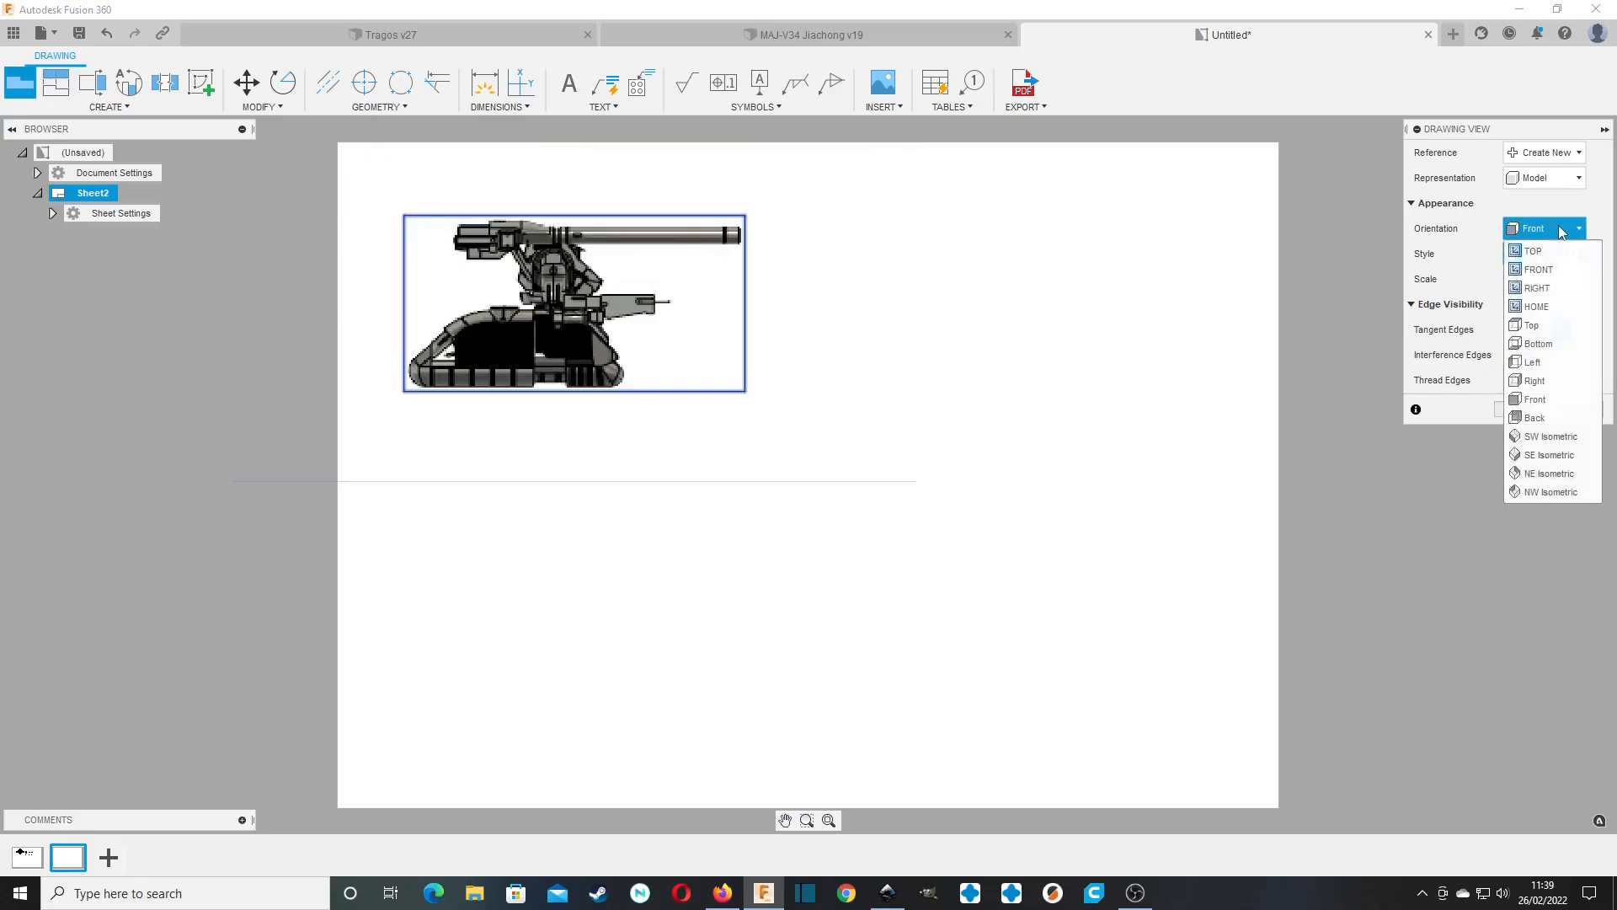
left_click(1550, 475)
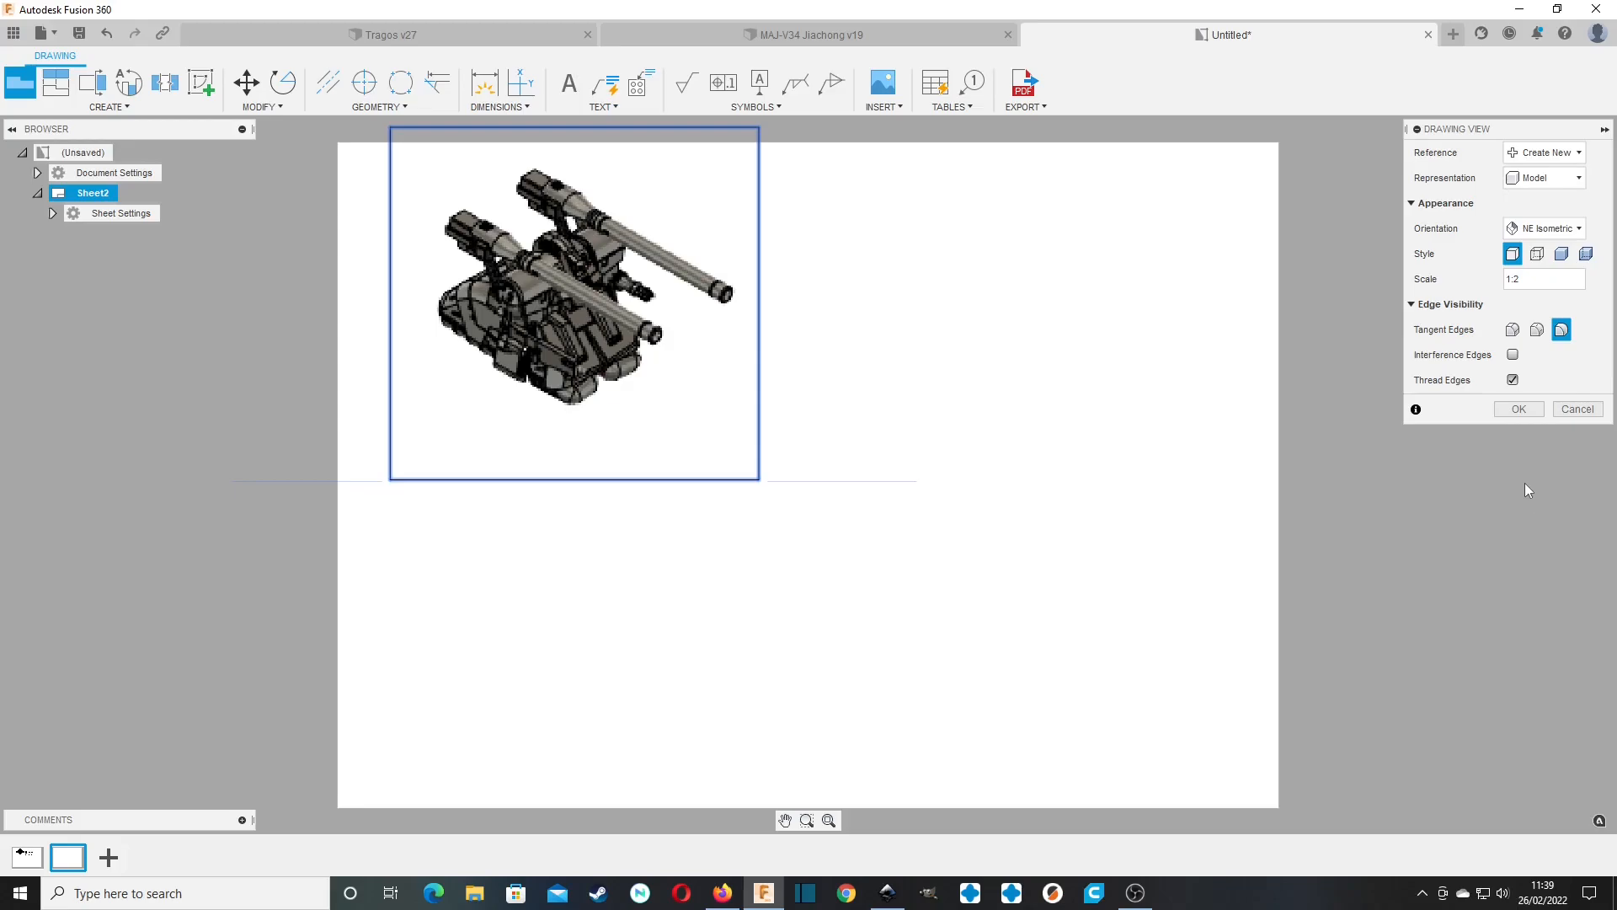
left_click(1517, 408)
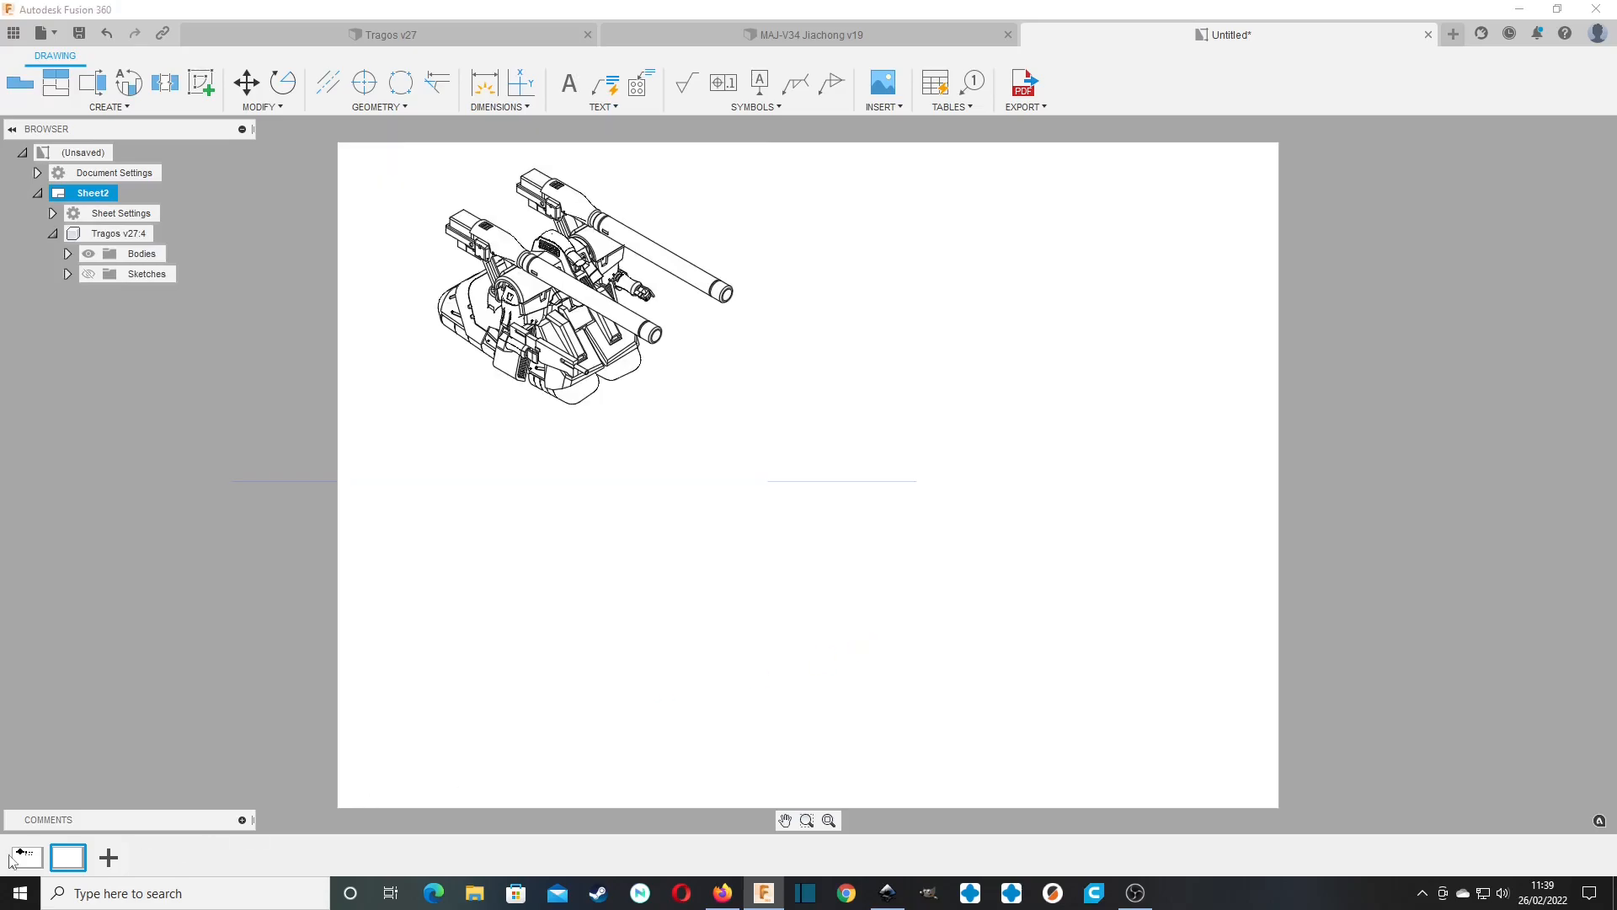
Check Sheet1's layout, return to Sheet2 and hide every body except A1 in its isometric view.
left_click(27, 856)
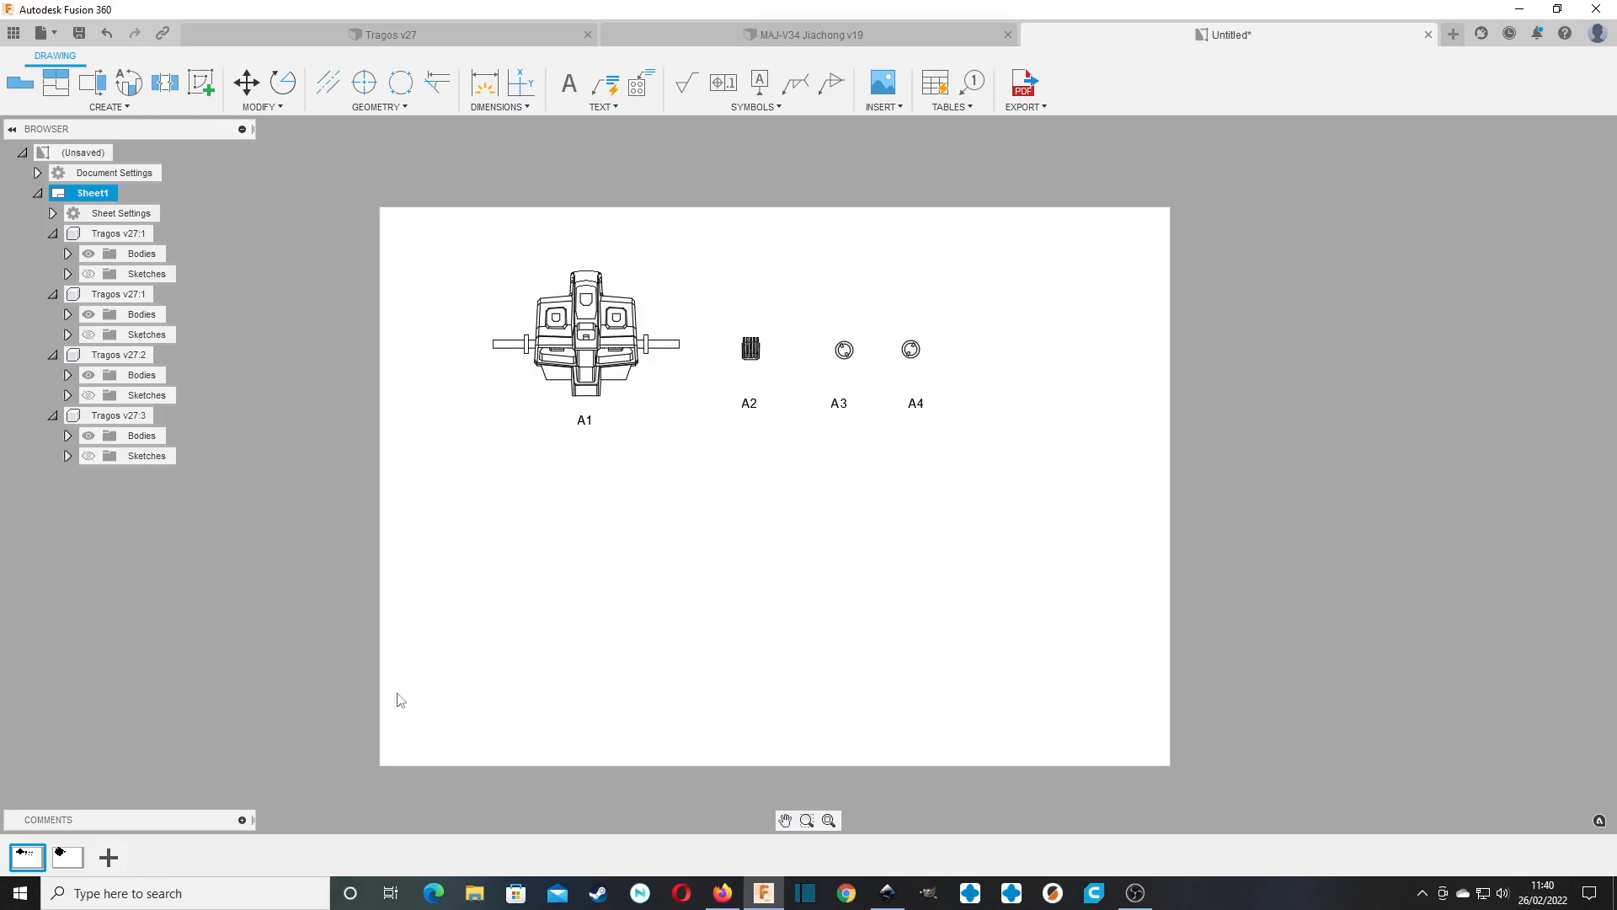
left_click(68, 856)
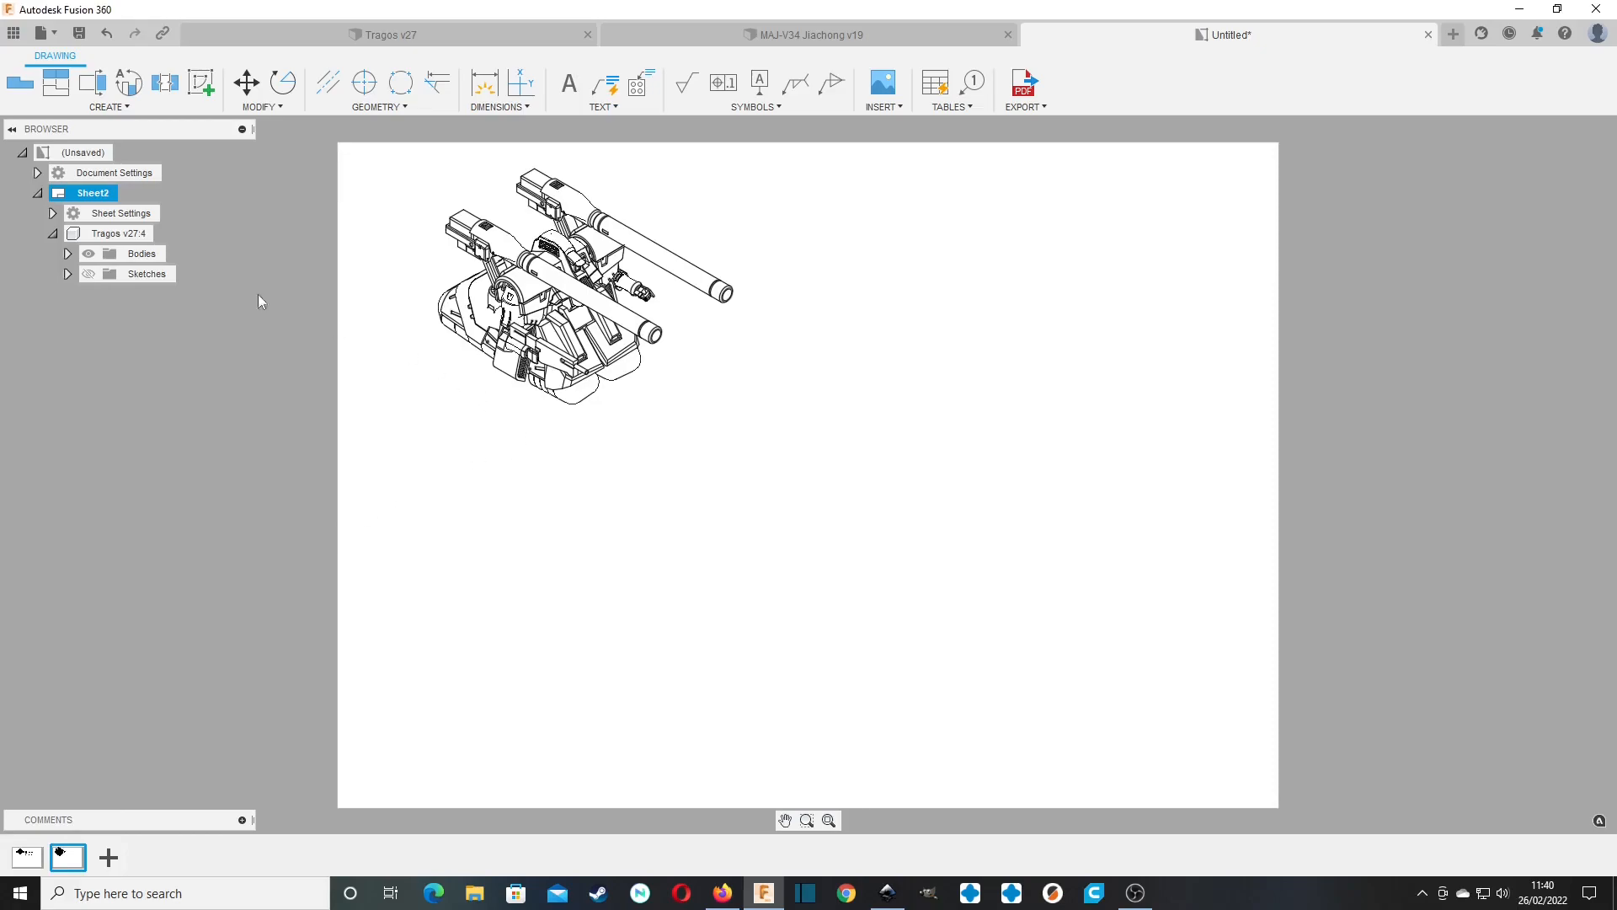
left_click(67, 254)
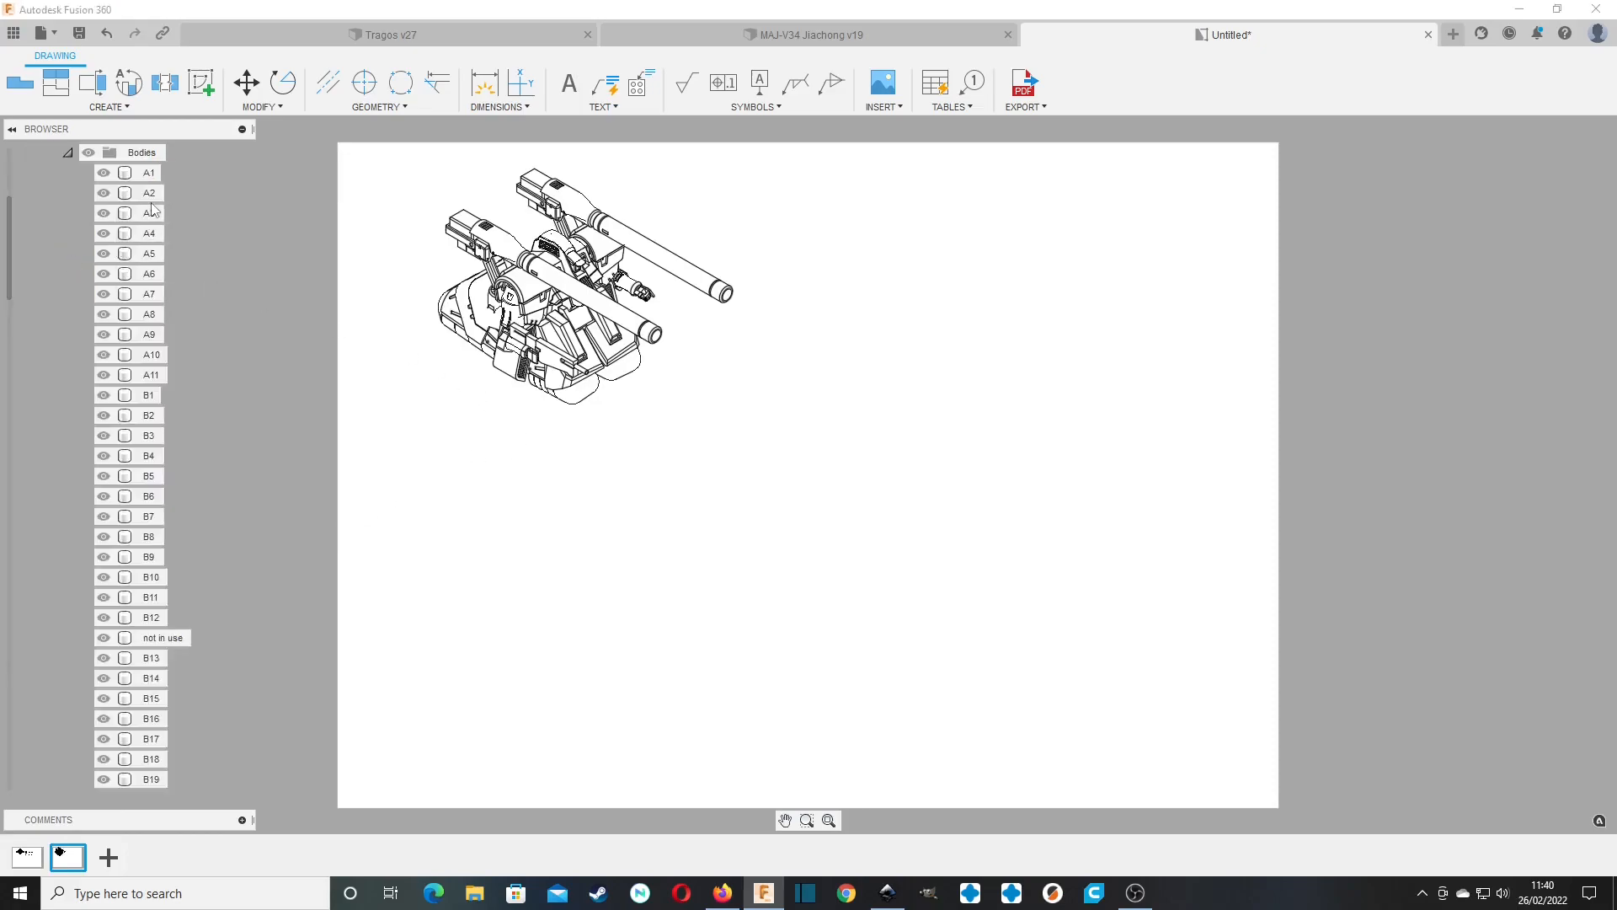
scroll(159, 683, "down", 12)
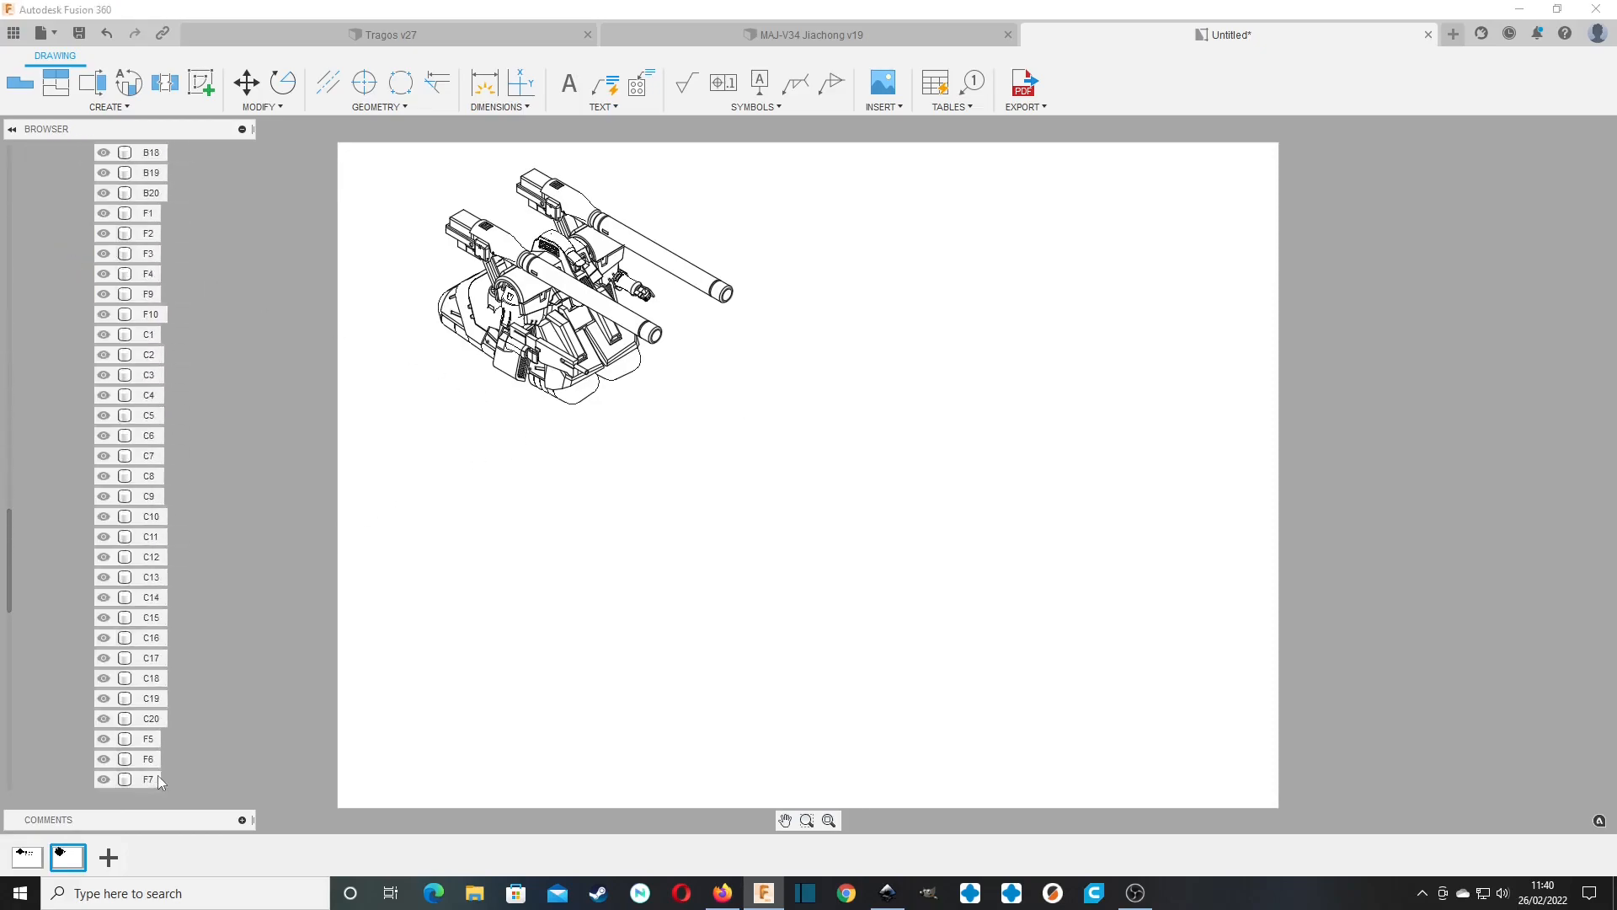
scroll(154, 775, "down", 3)
left_click(150, 759)
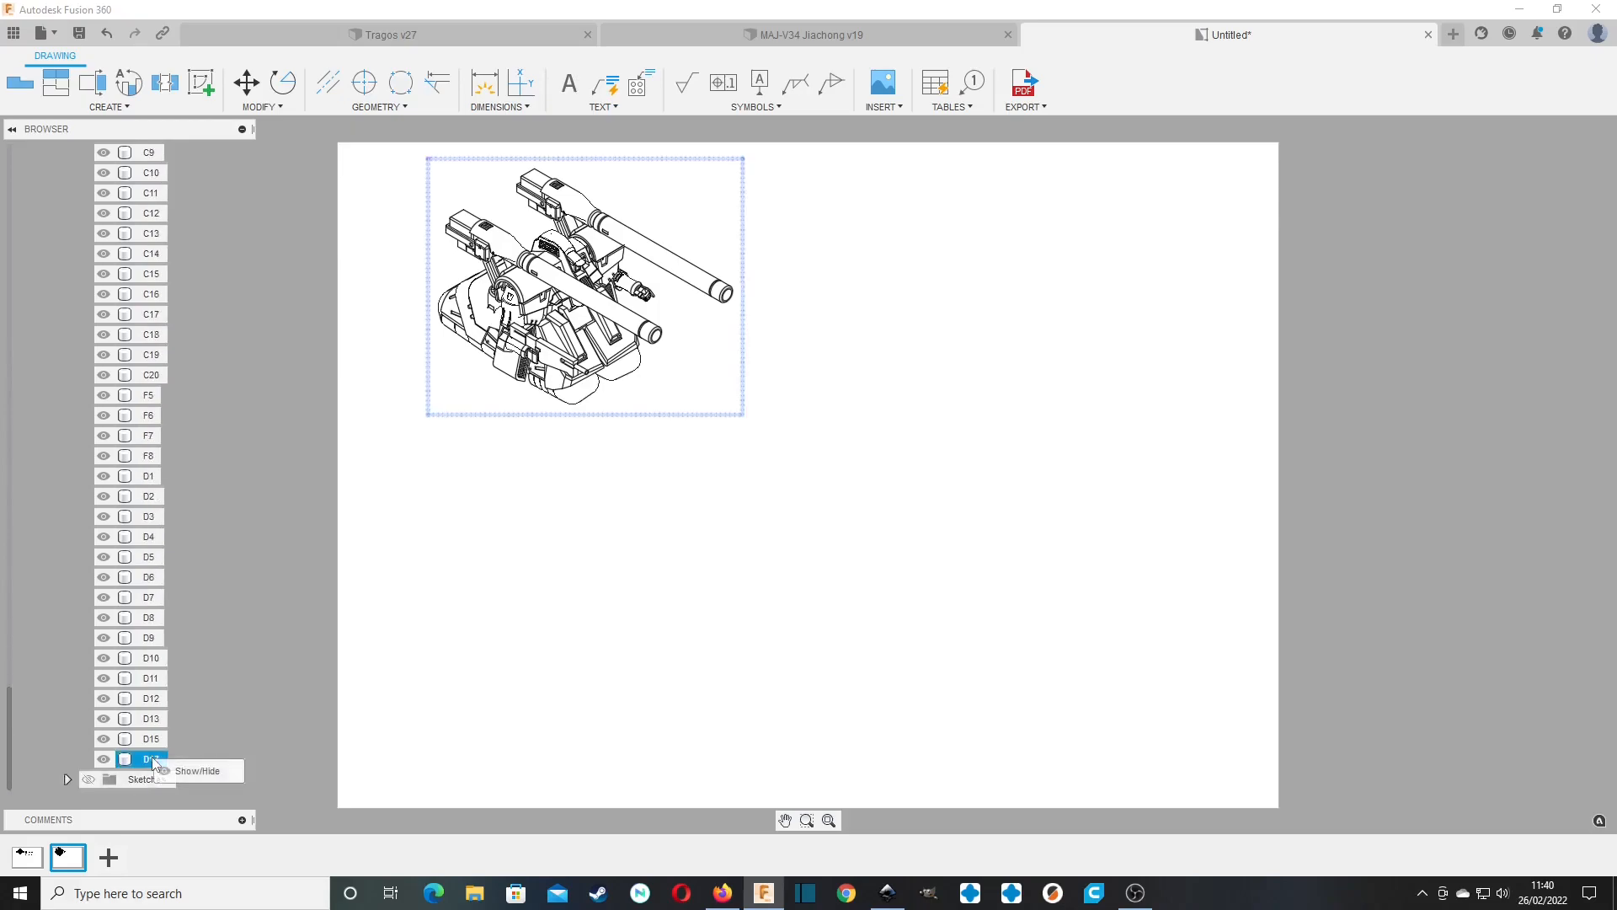
scroll(148, 755, "up", 10)
scroll(147, 756, "up", 10)
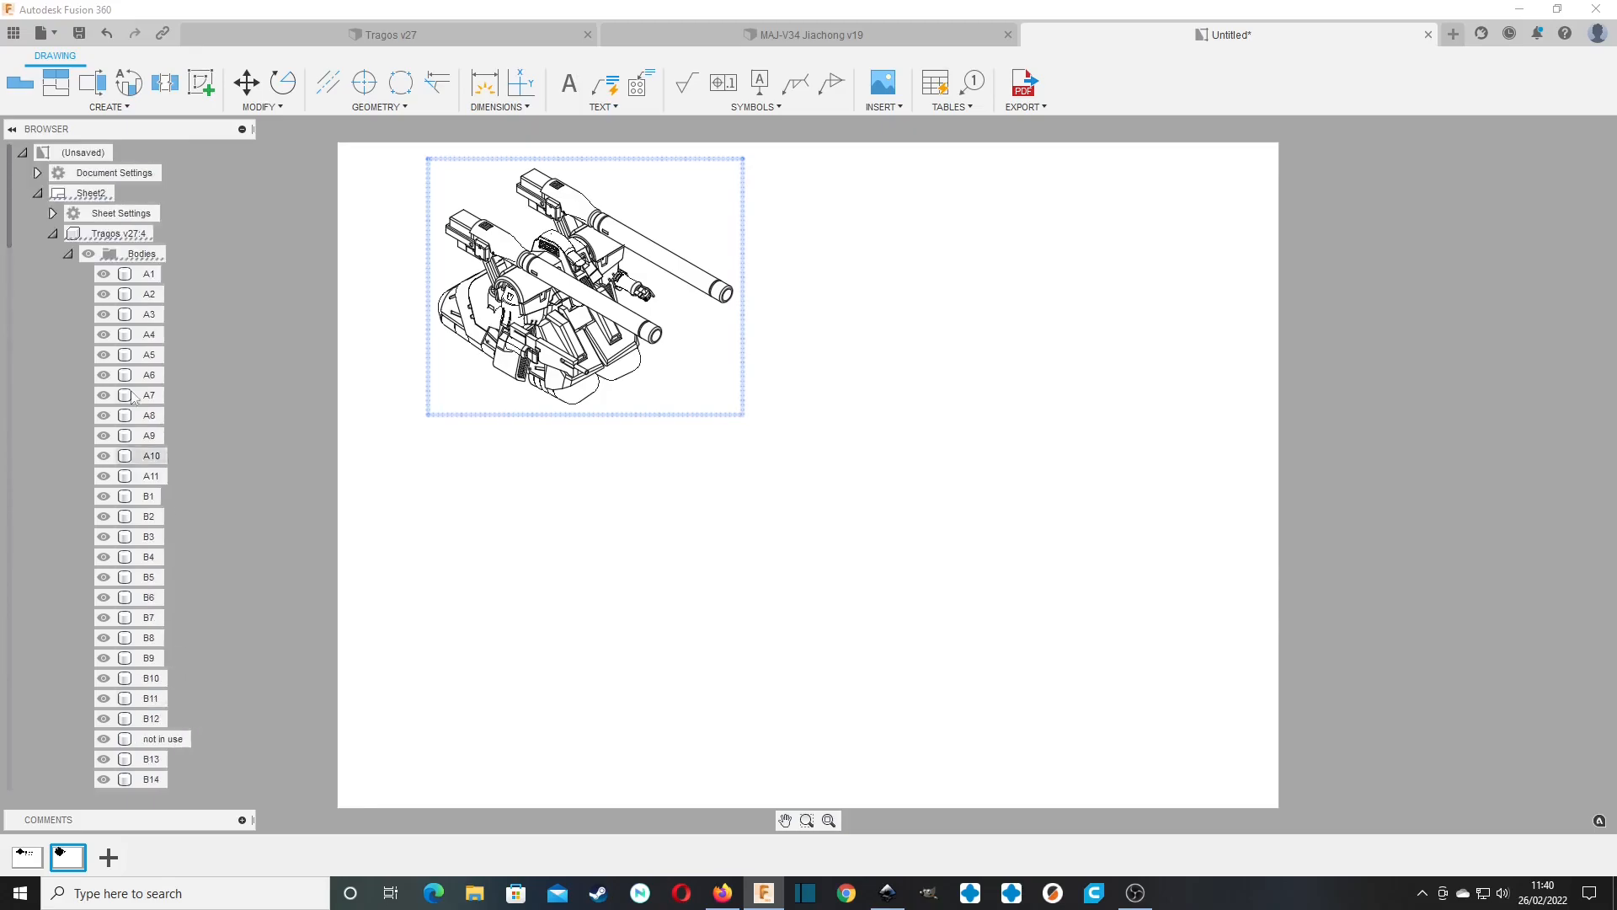
left_click(148, 293, "shift")
left_click(175, 320)
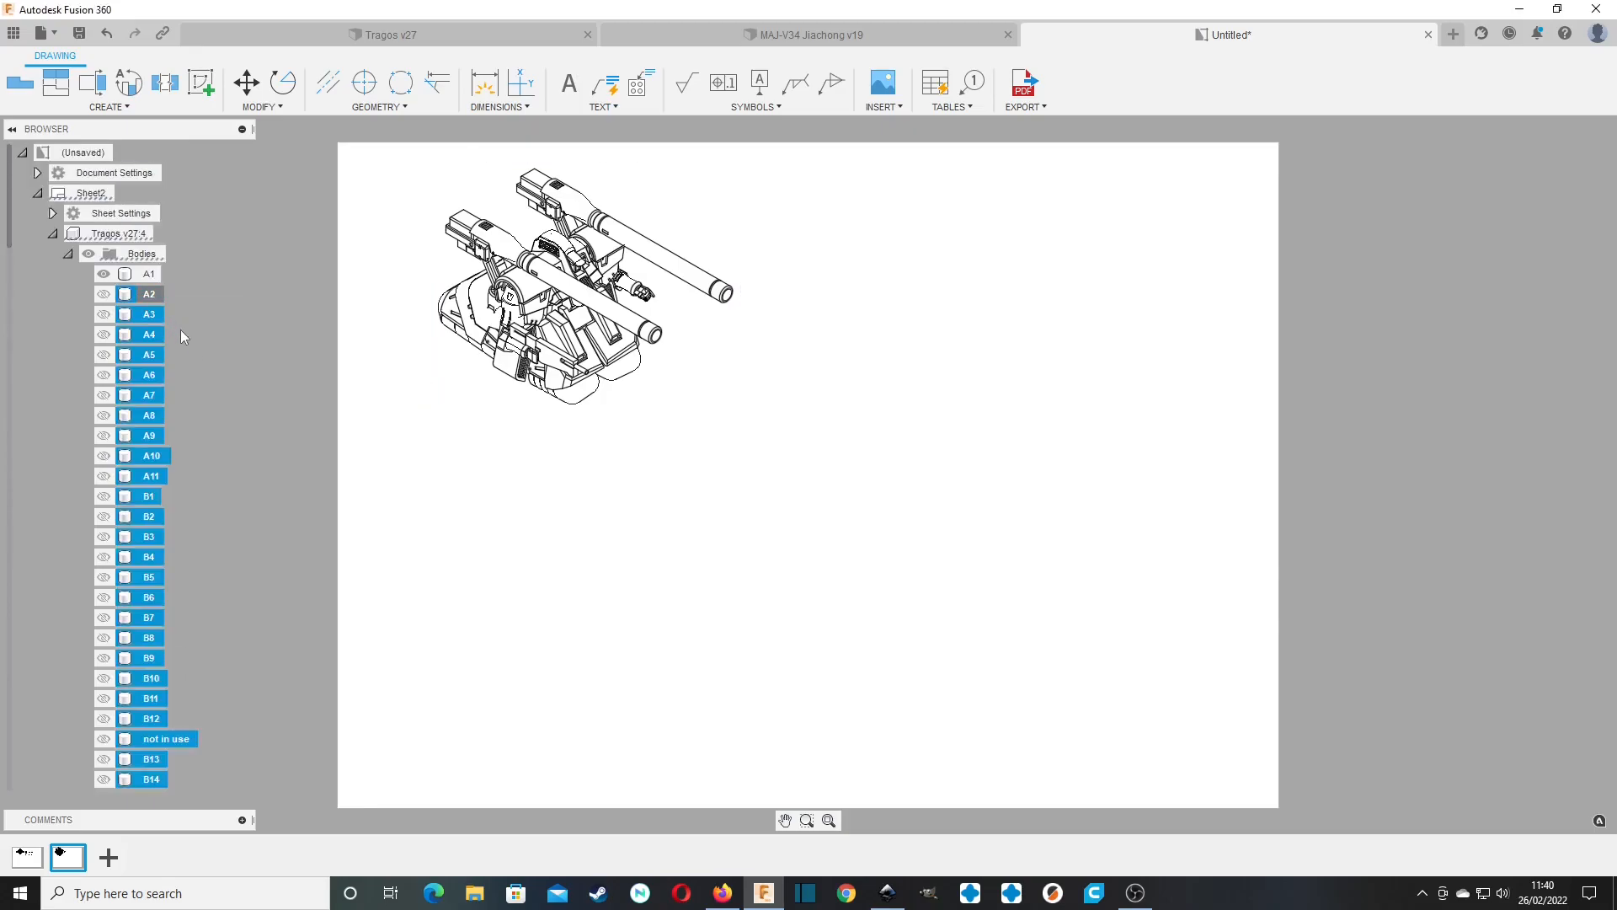
left_click(445, 476)
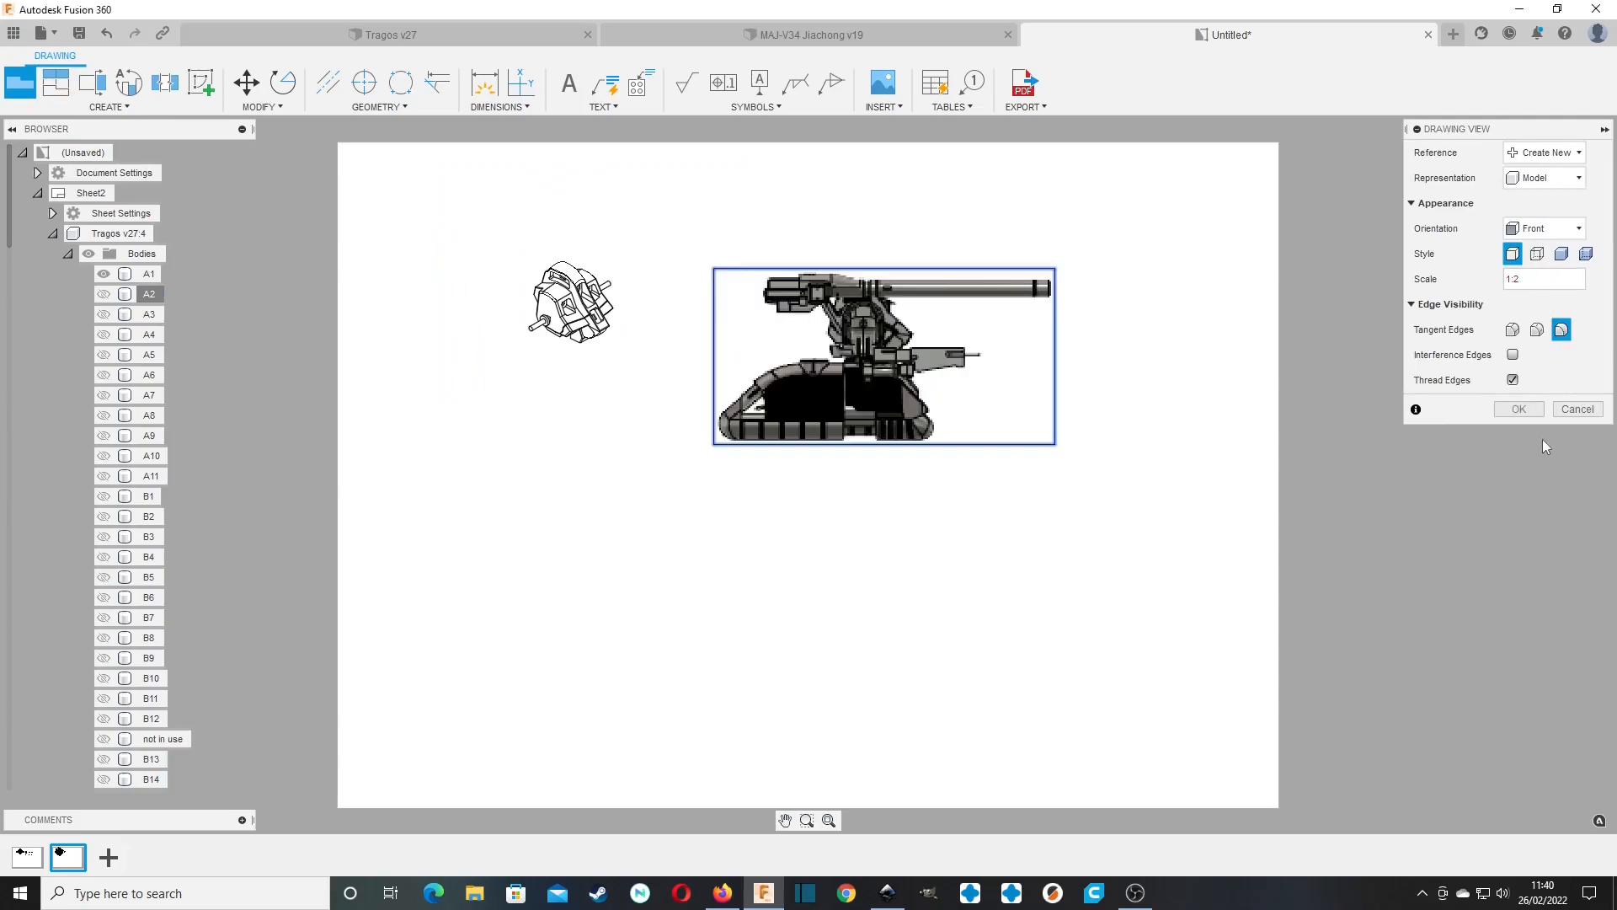
Place a second base view with Front orientation at 1:2 scale beside A1 and hide every body in it except A2.
left_click(1519, 410)
left_click(68, 254)
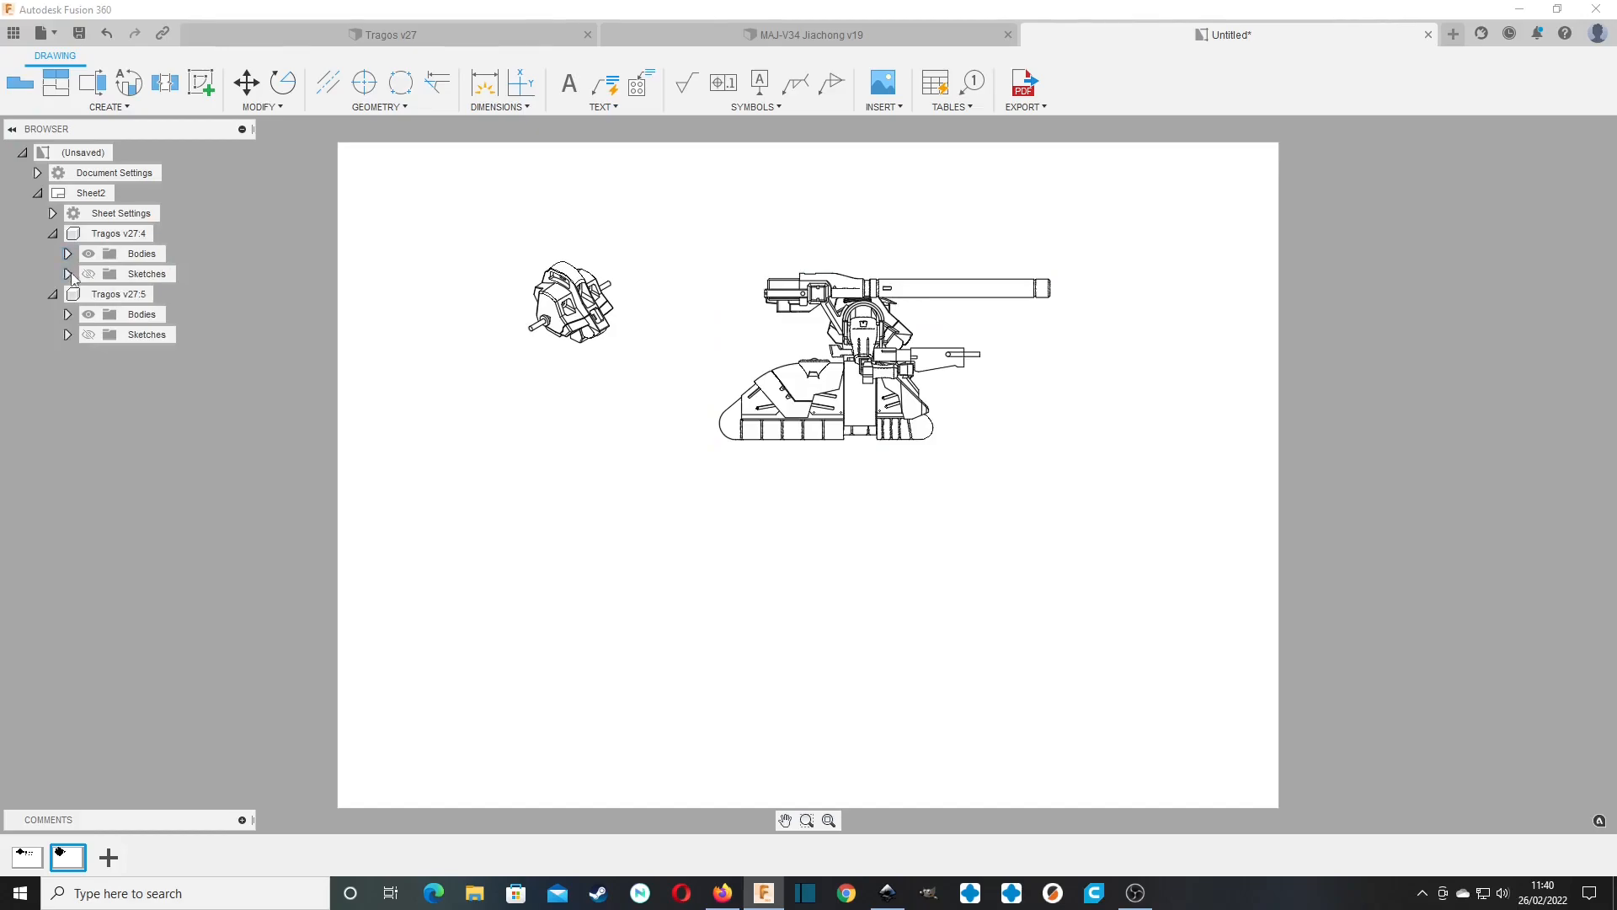
left_click(65, 312)
left_click(105, 174)
scroll(153, 453, "down", 10)
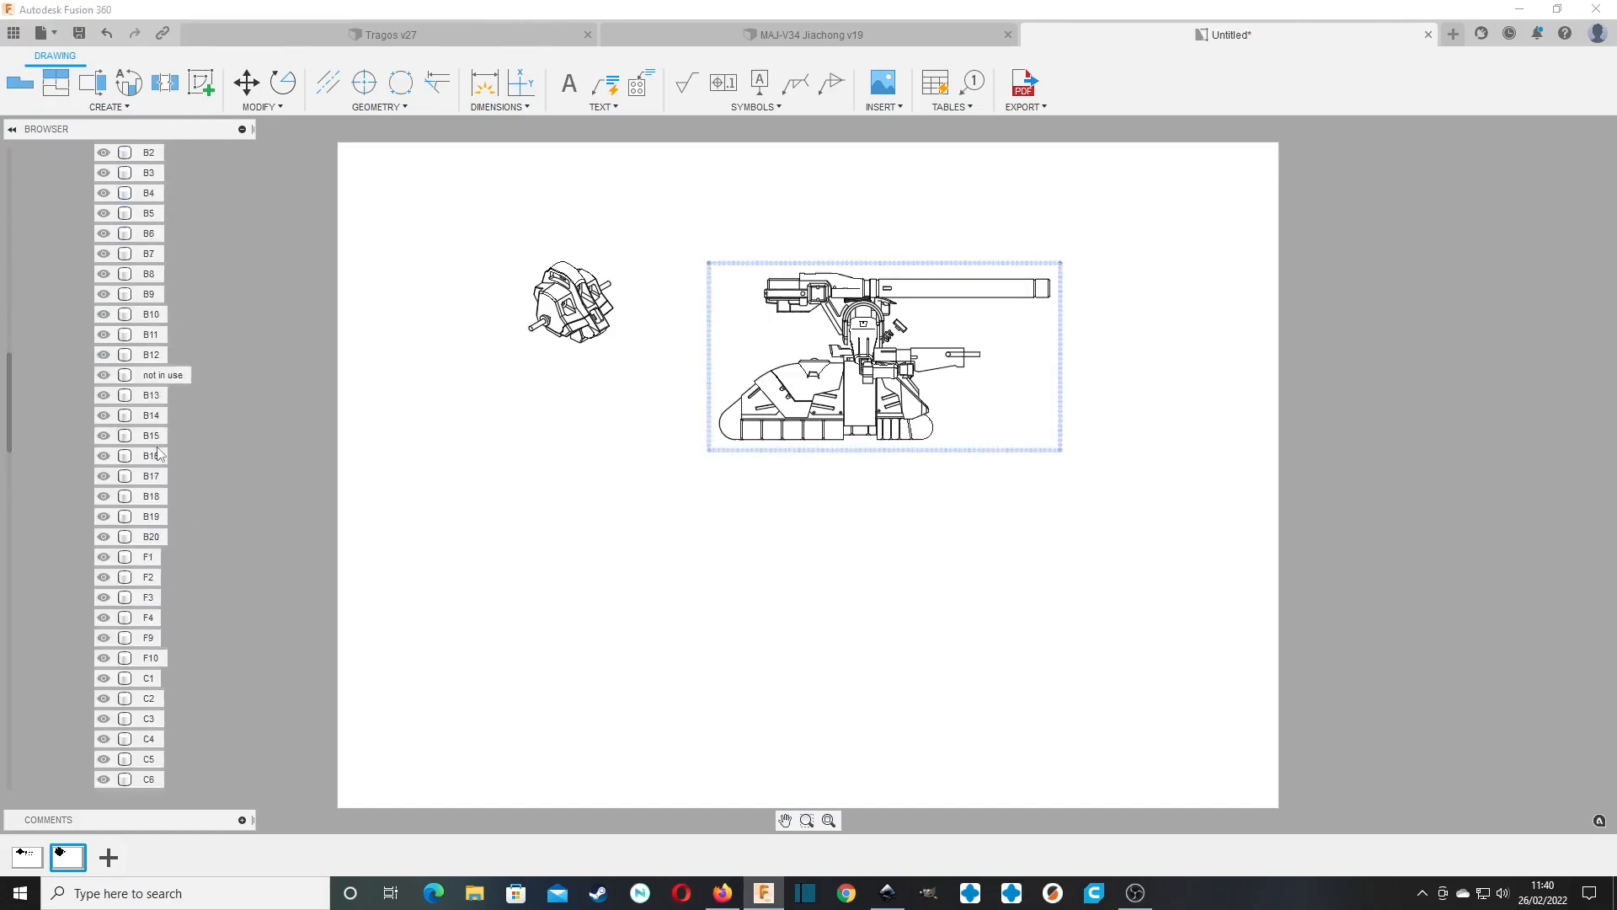
scroll(153, 454, "down", 5)
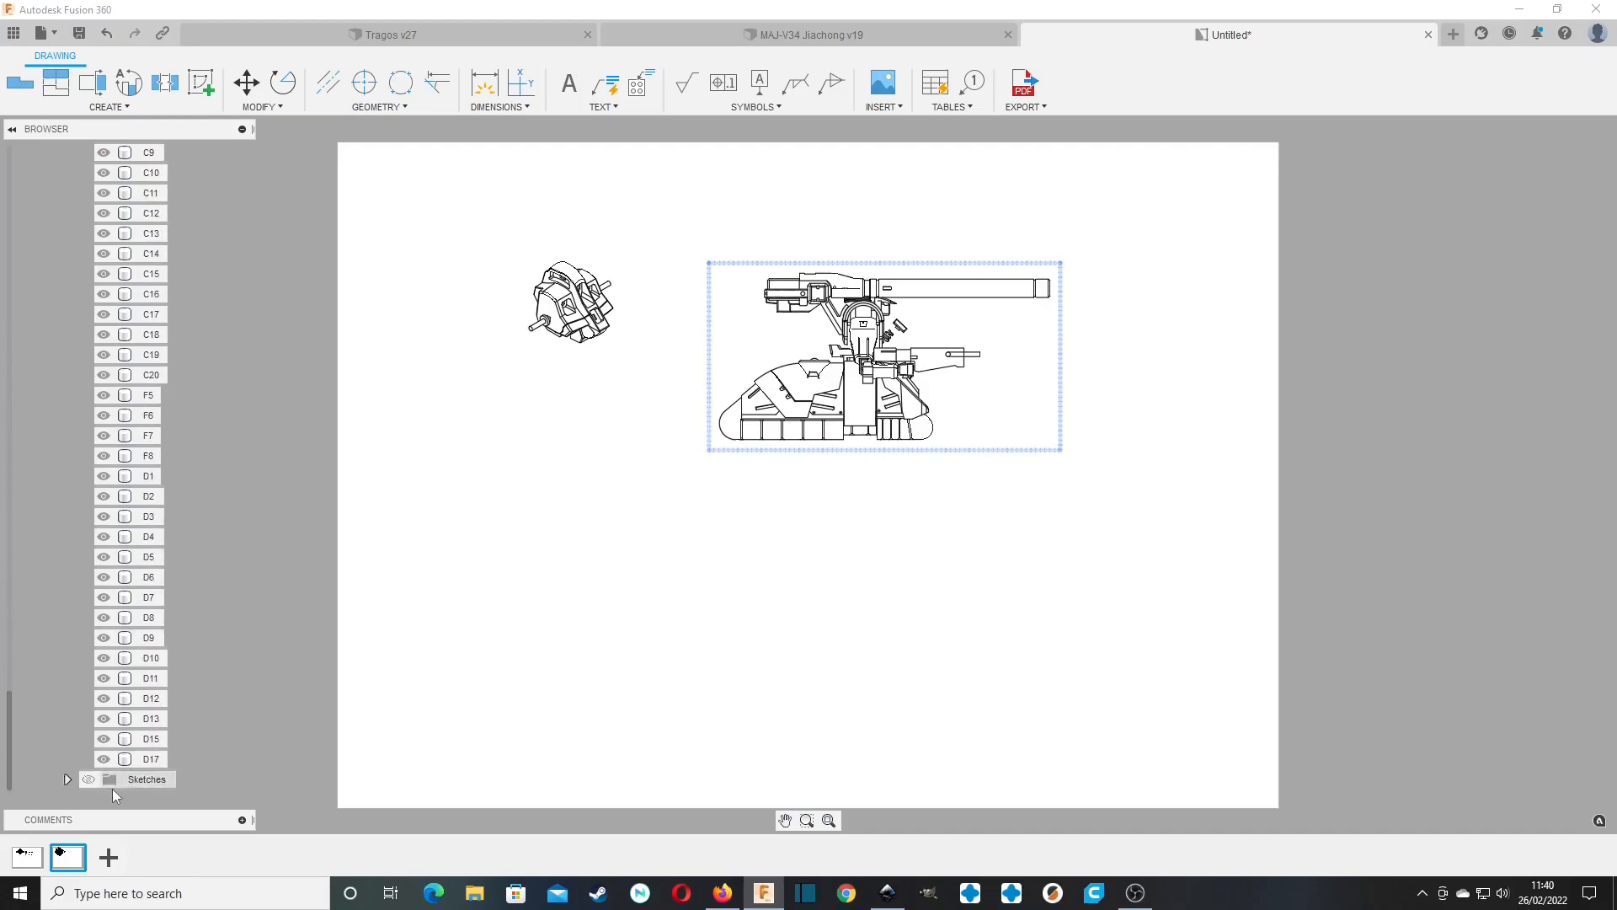
left_click(145, 761, "shift")
key("v")
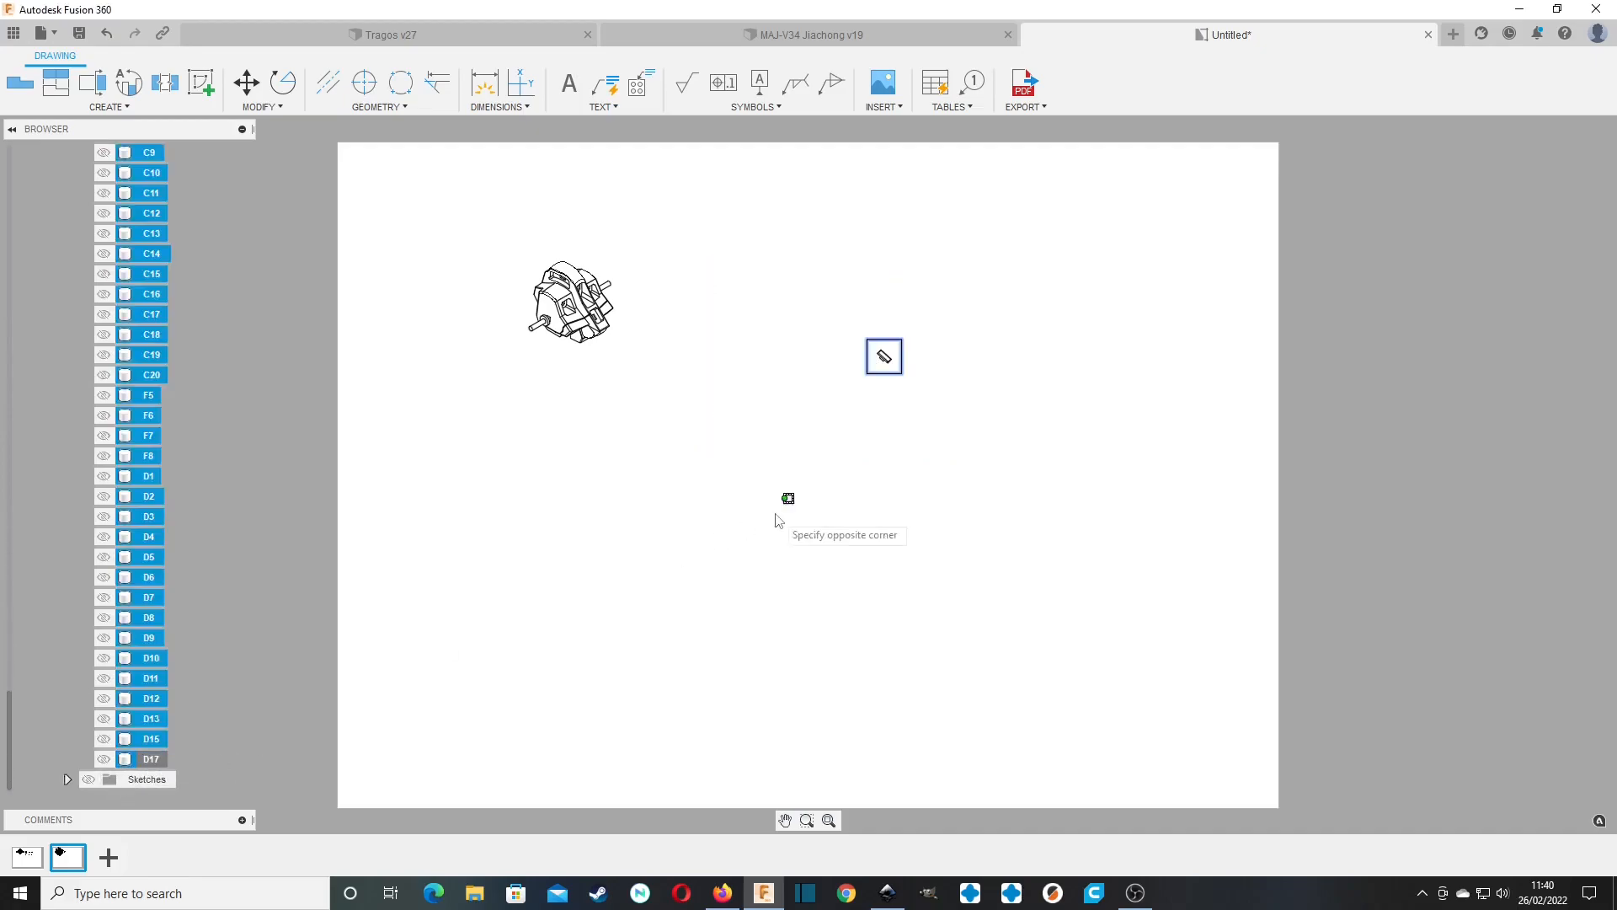
Set the A2 view's orientation to NE Isometric.
left_click(857, 352)
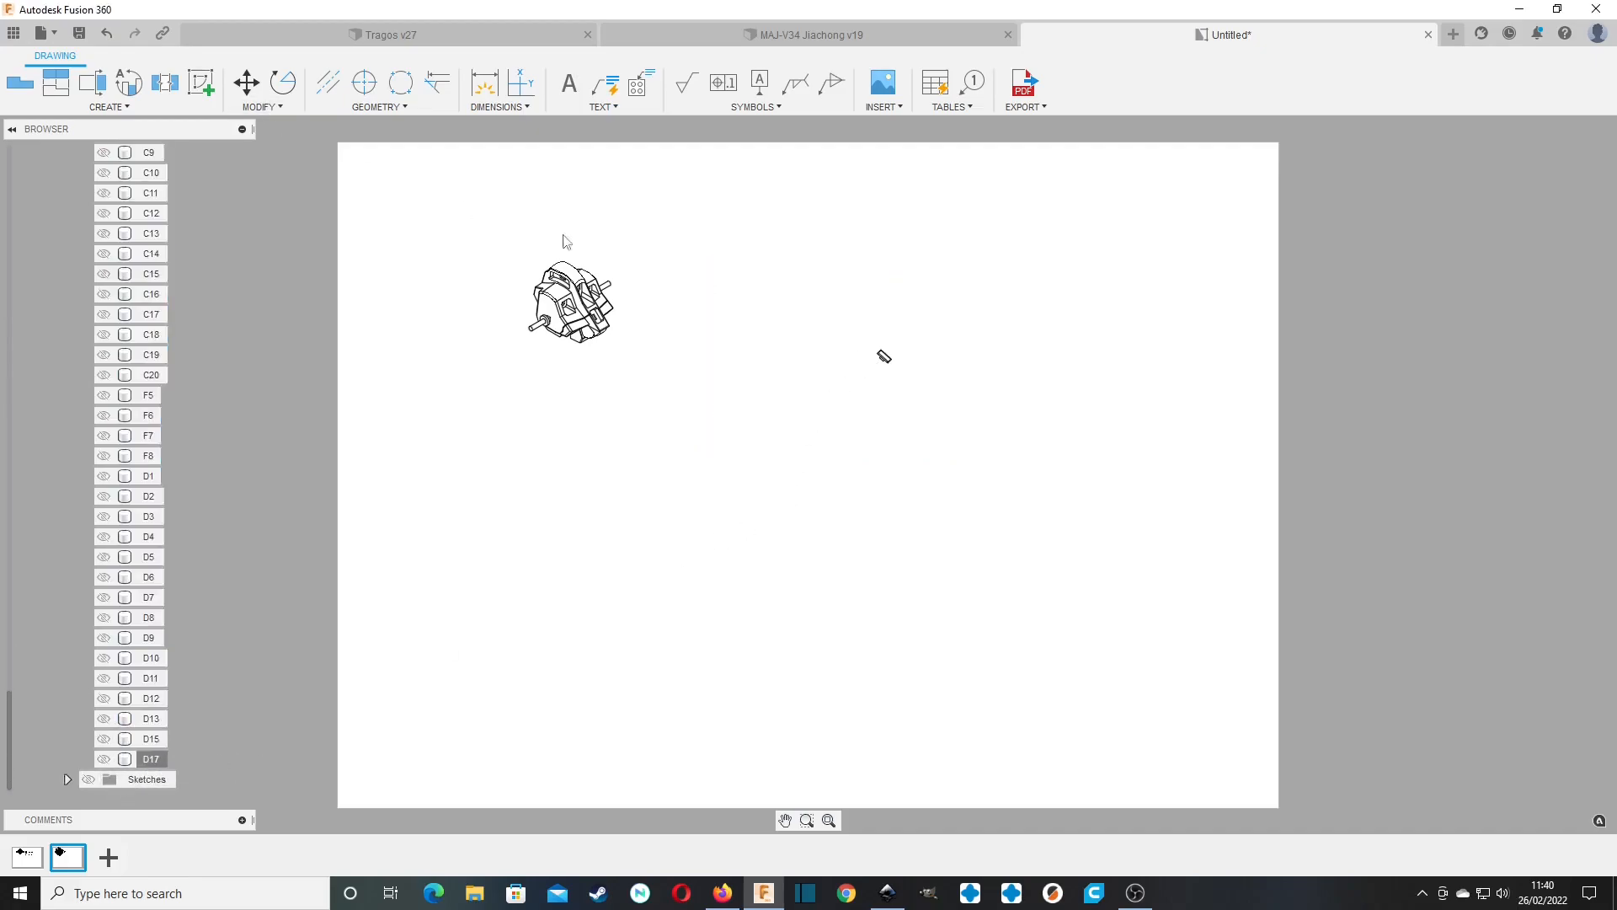
double_click(918, 352)
left_click(1547, 179)
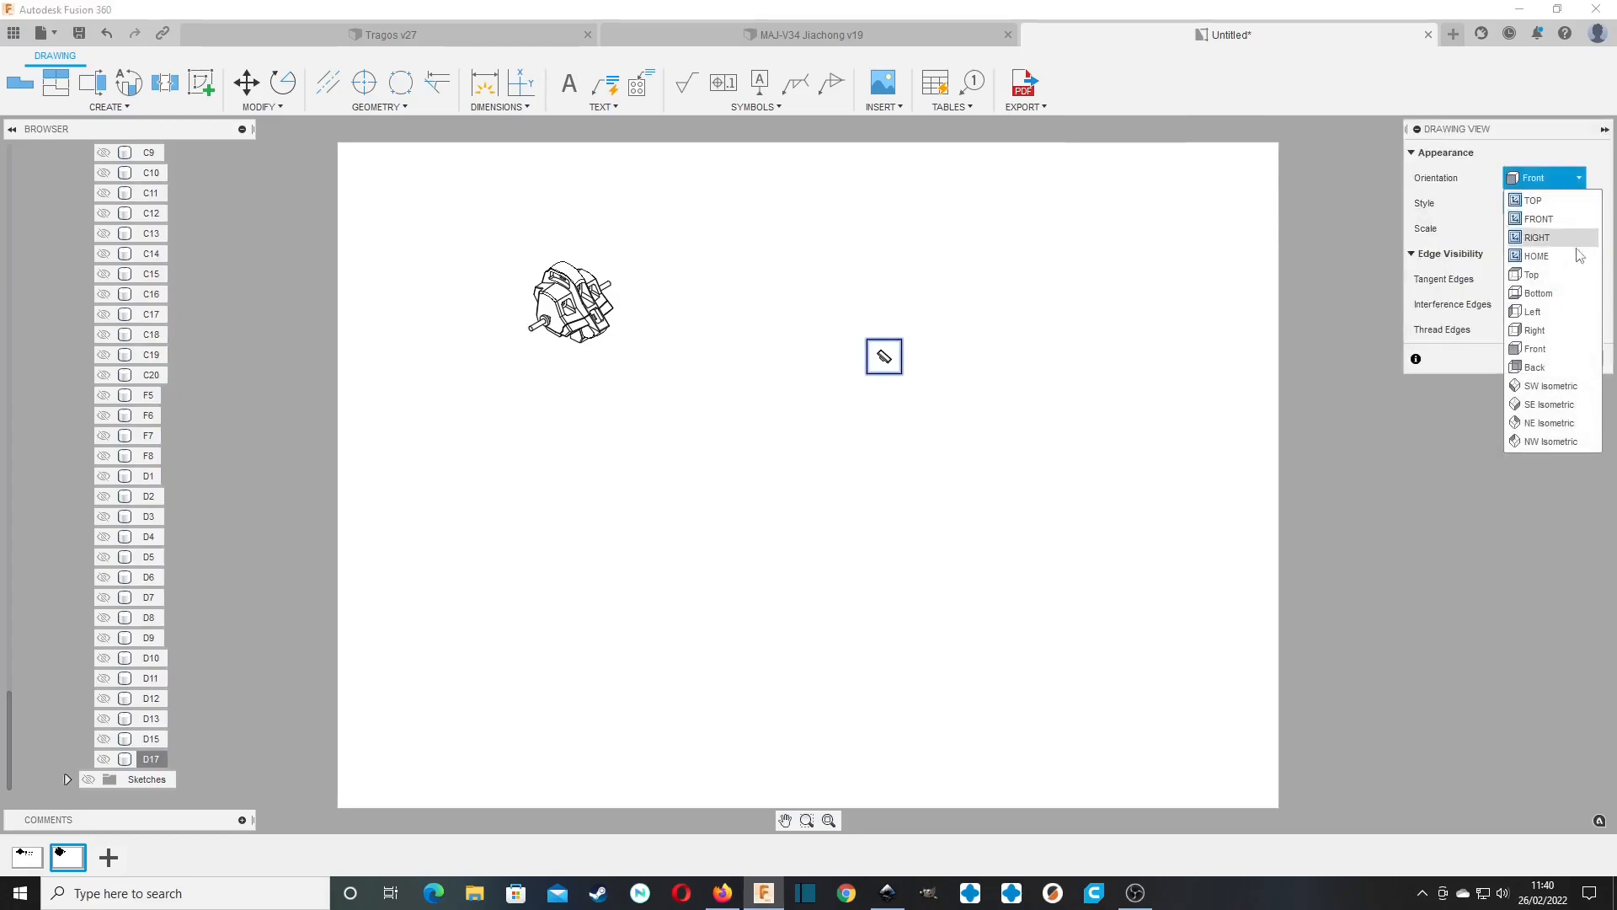
left_click(1545, 418)
left_click(1565, 359)
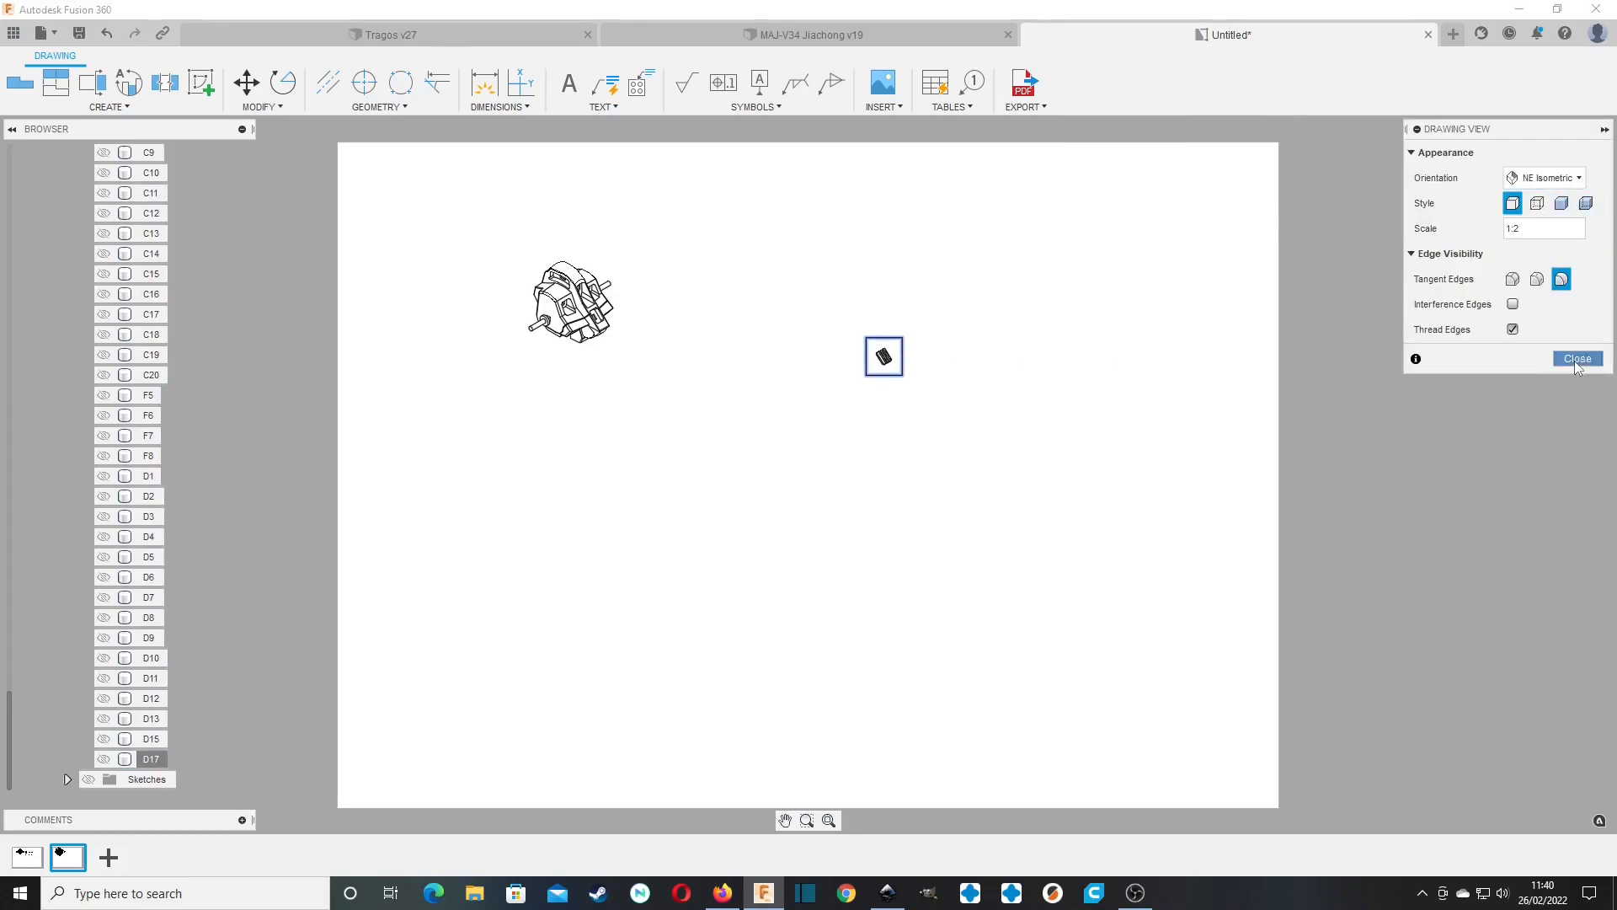
Move the A2 view closer to the A1 view near the sheet's upper edge.
scroll(886, 359, "down", 3)
scroll(886, 359, "up", 10)
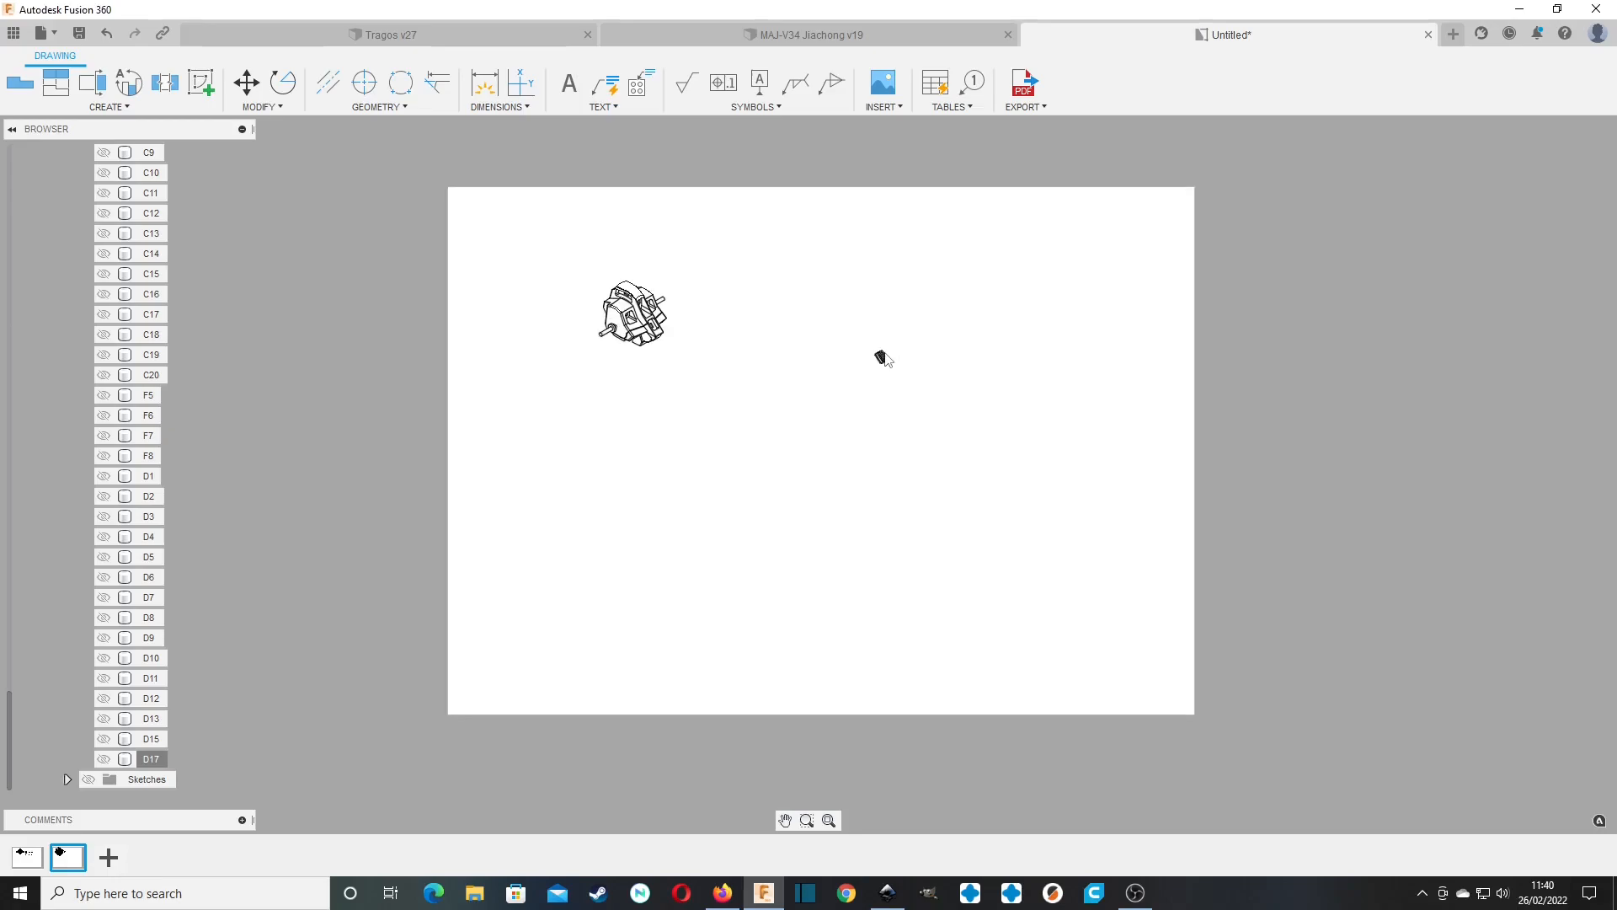
scroll(873, 364, "down", 10)
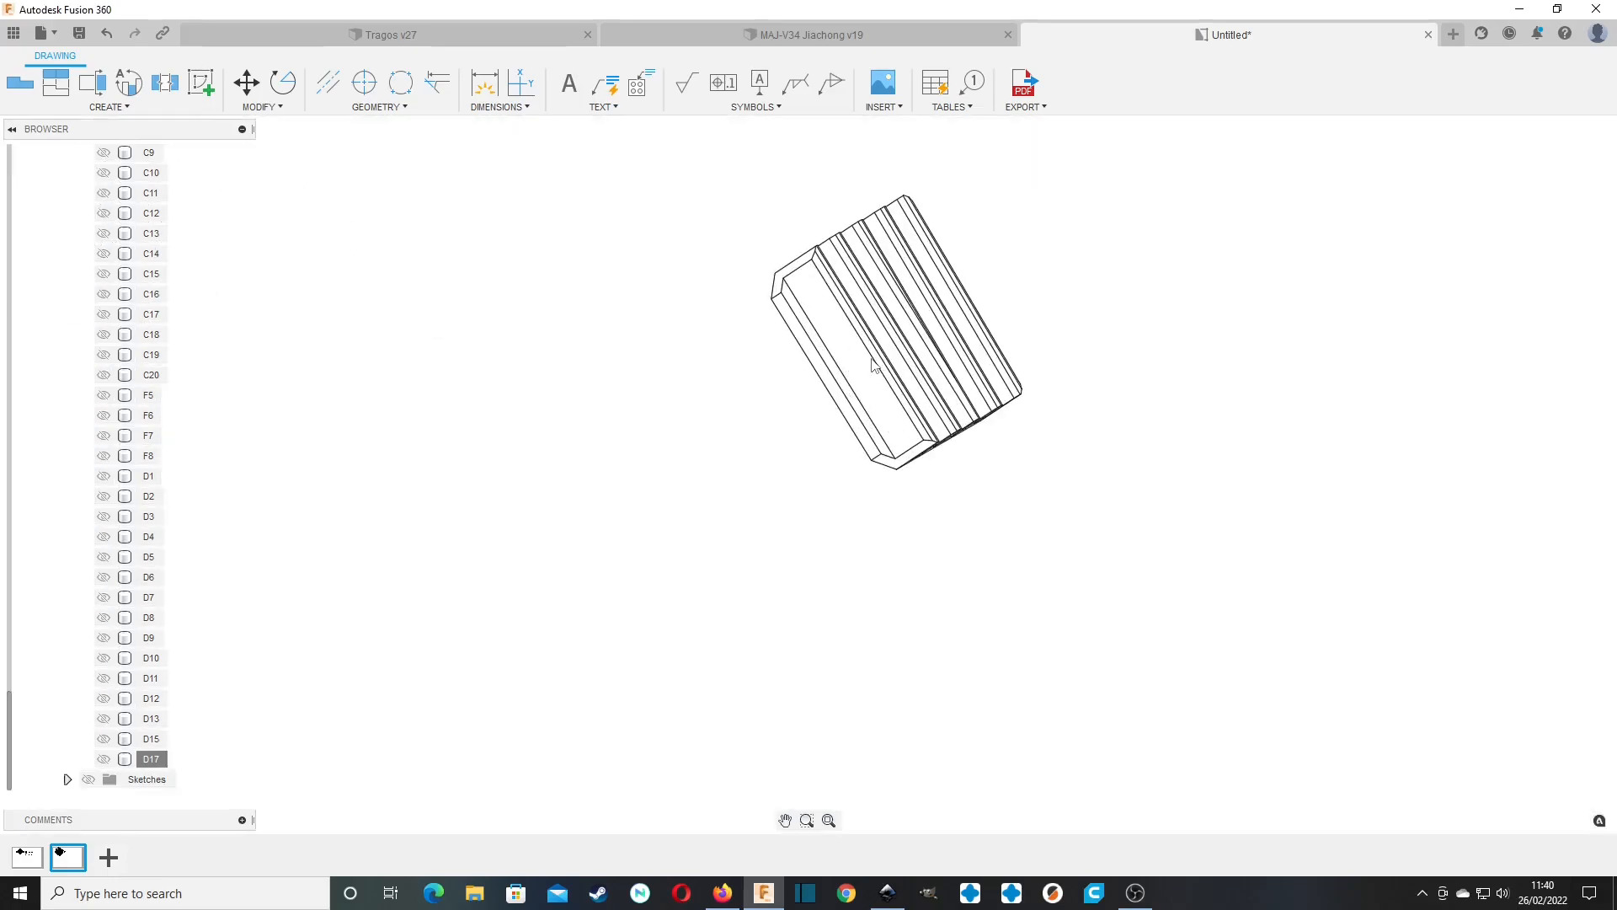
mouse_move(885, 377)
left_mouse_down()
mouse_move(600, 279)
mouse_move(598, 258)
left_mouse_up()
middle_click_drag(733, 334, 881, 383)
scroll(883, 376, "down", 3)
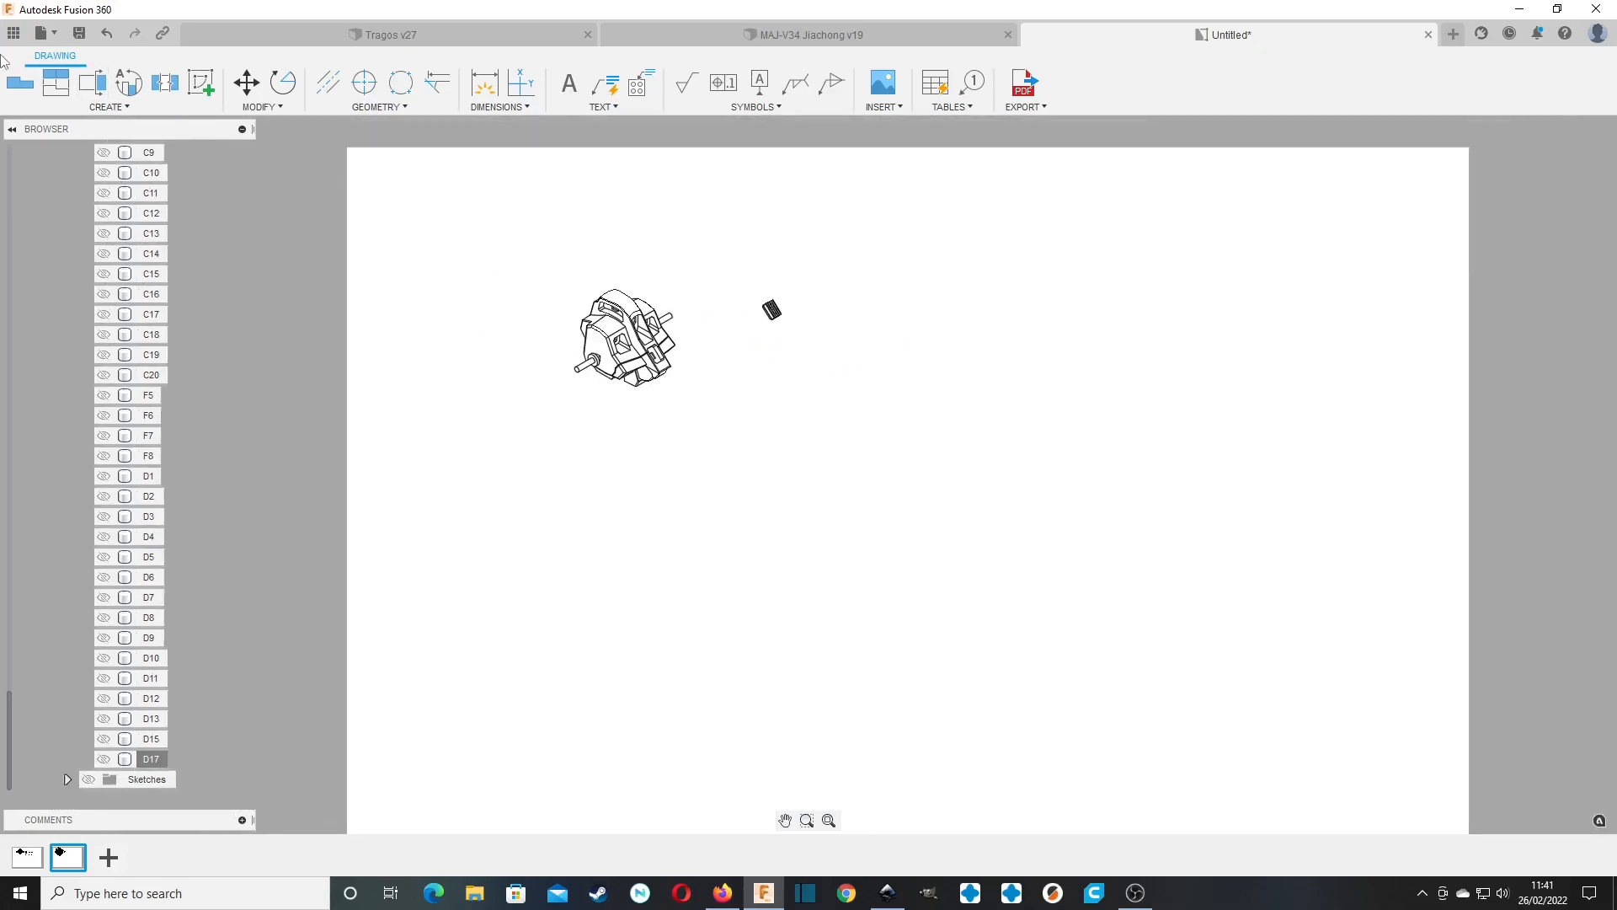
Place a third base view of the full model beside A2 with NE Isometric orientation at 1:2 scale.
left_click(19, 81)
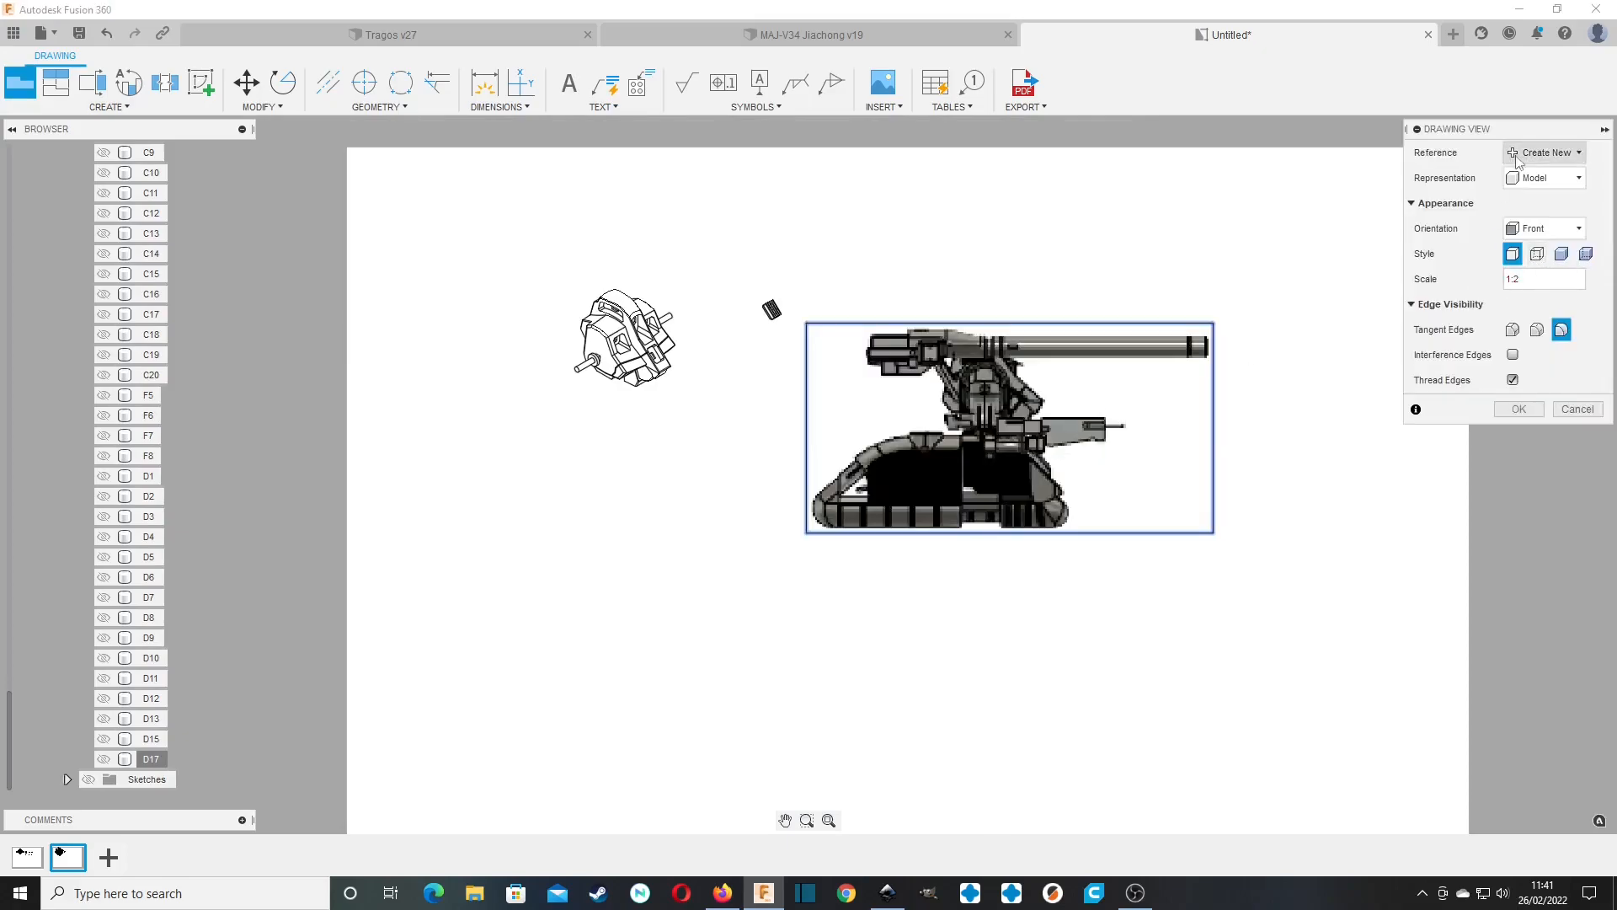
left_click(1545, 228)
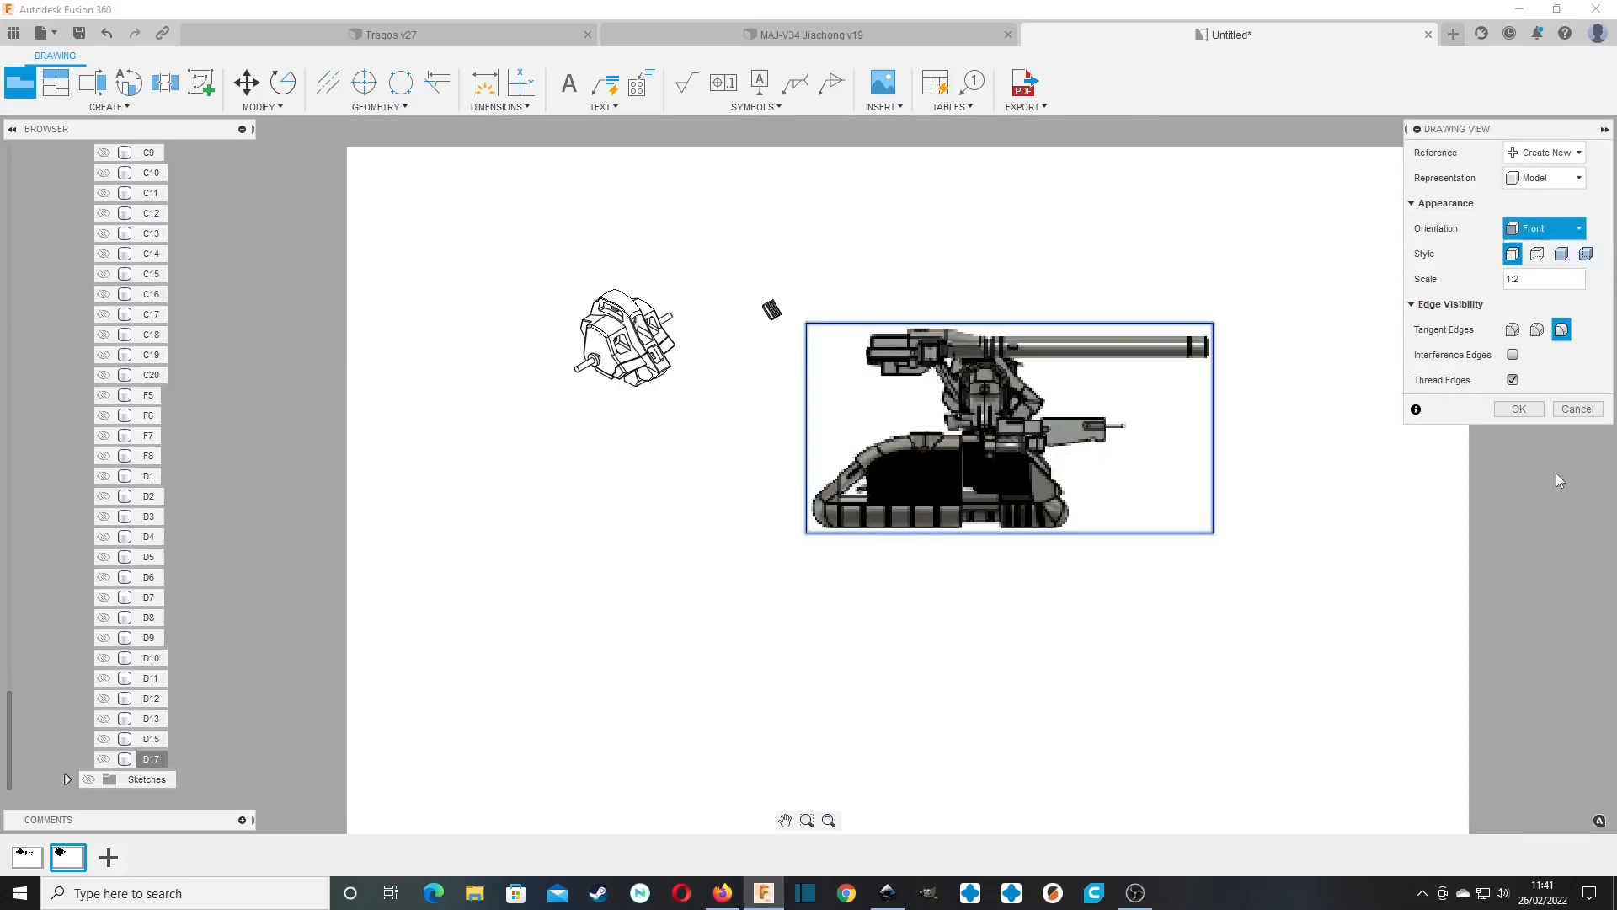
left_click(1550, 455)
left_click(1521, 410)
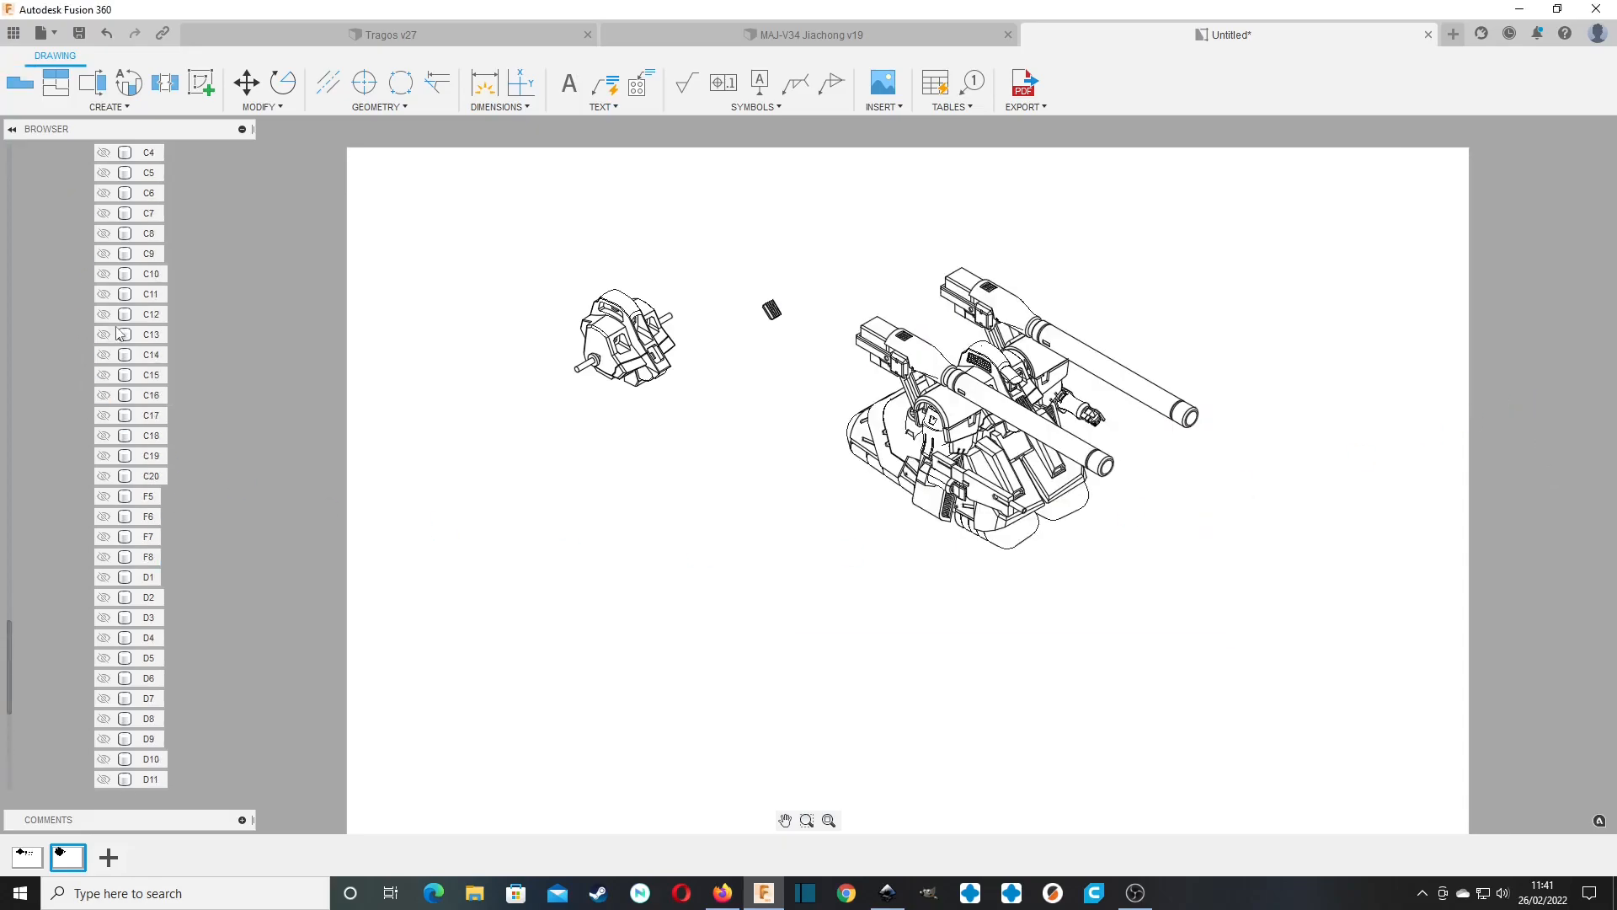
Hide bodies A1 and A2 in the third view.
scroll(121, 331, "up", 6)
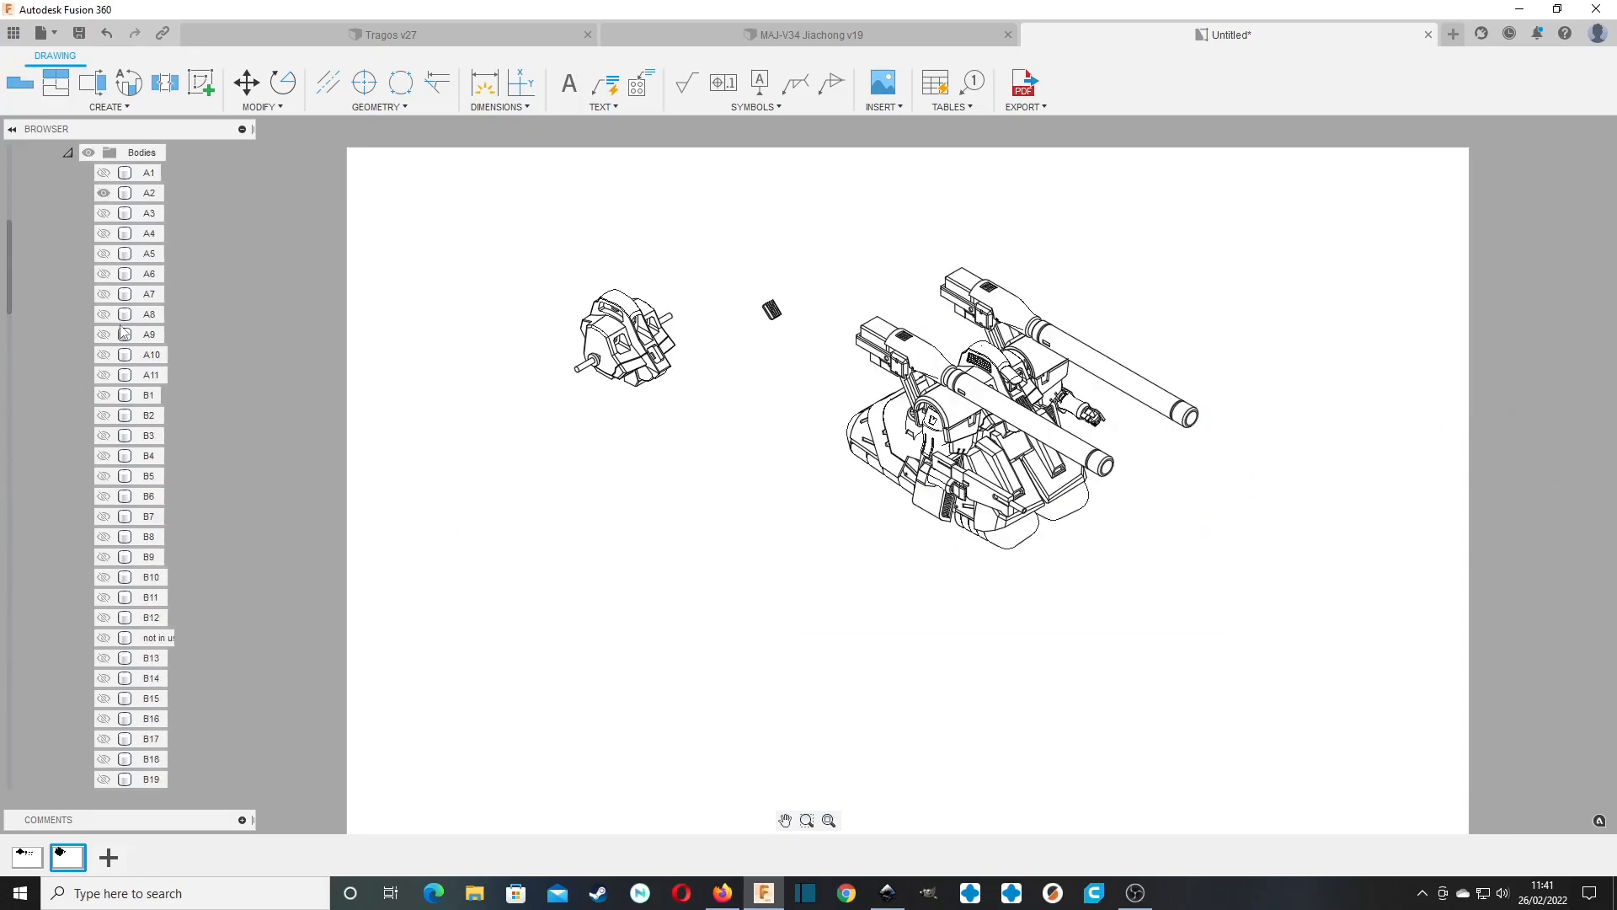
left_click(67, 255)
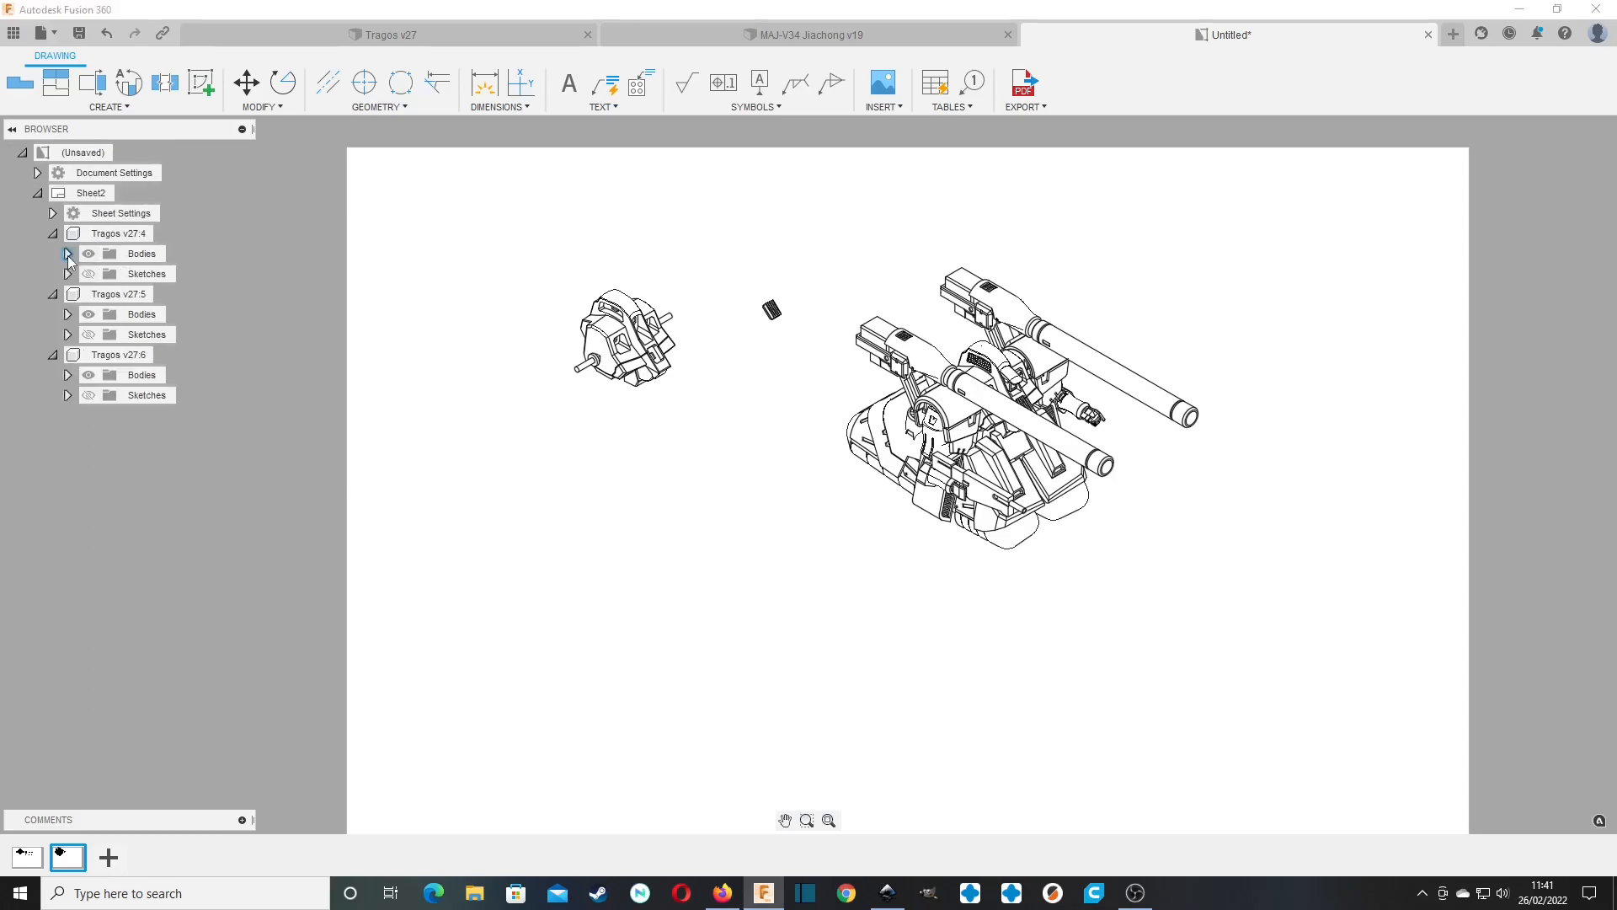
left_click(69, 375)
left_click(103, 173)
left_click(104, 192)
Hide all bodies from A4 through D17 in the third view, leaving only A3 shown.
scroll(132, 453, "down", 8)
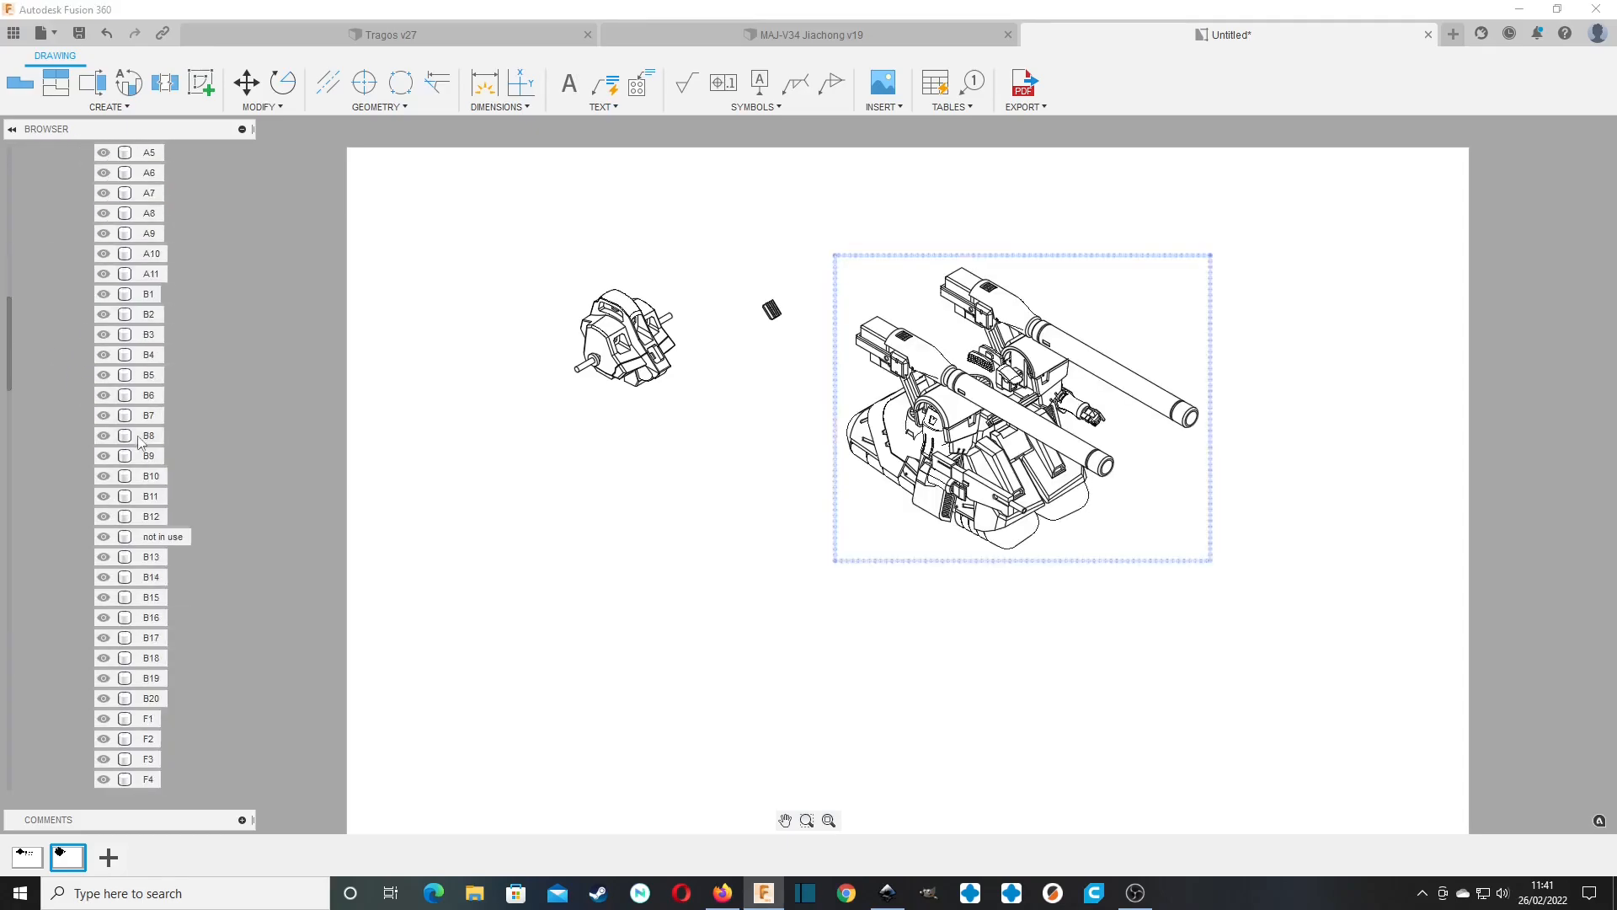
scroll(132, 452, "down", 7)
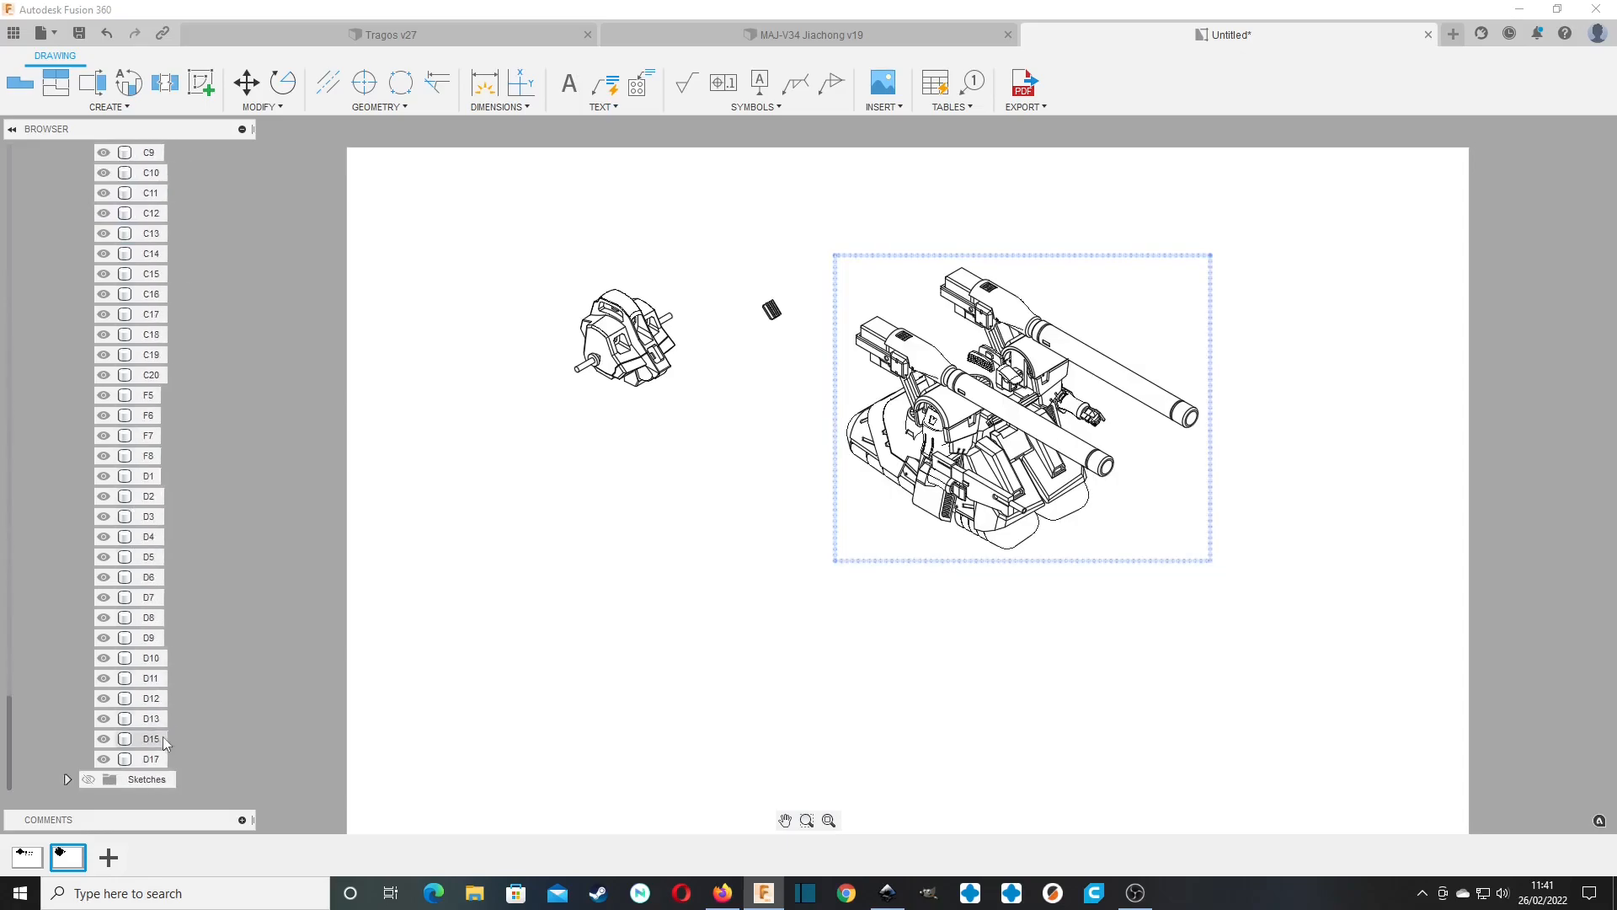
left_click(161, 761)
scroll(169, 725, "up", 6)
scroll(144, 729, "up", 10)
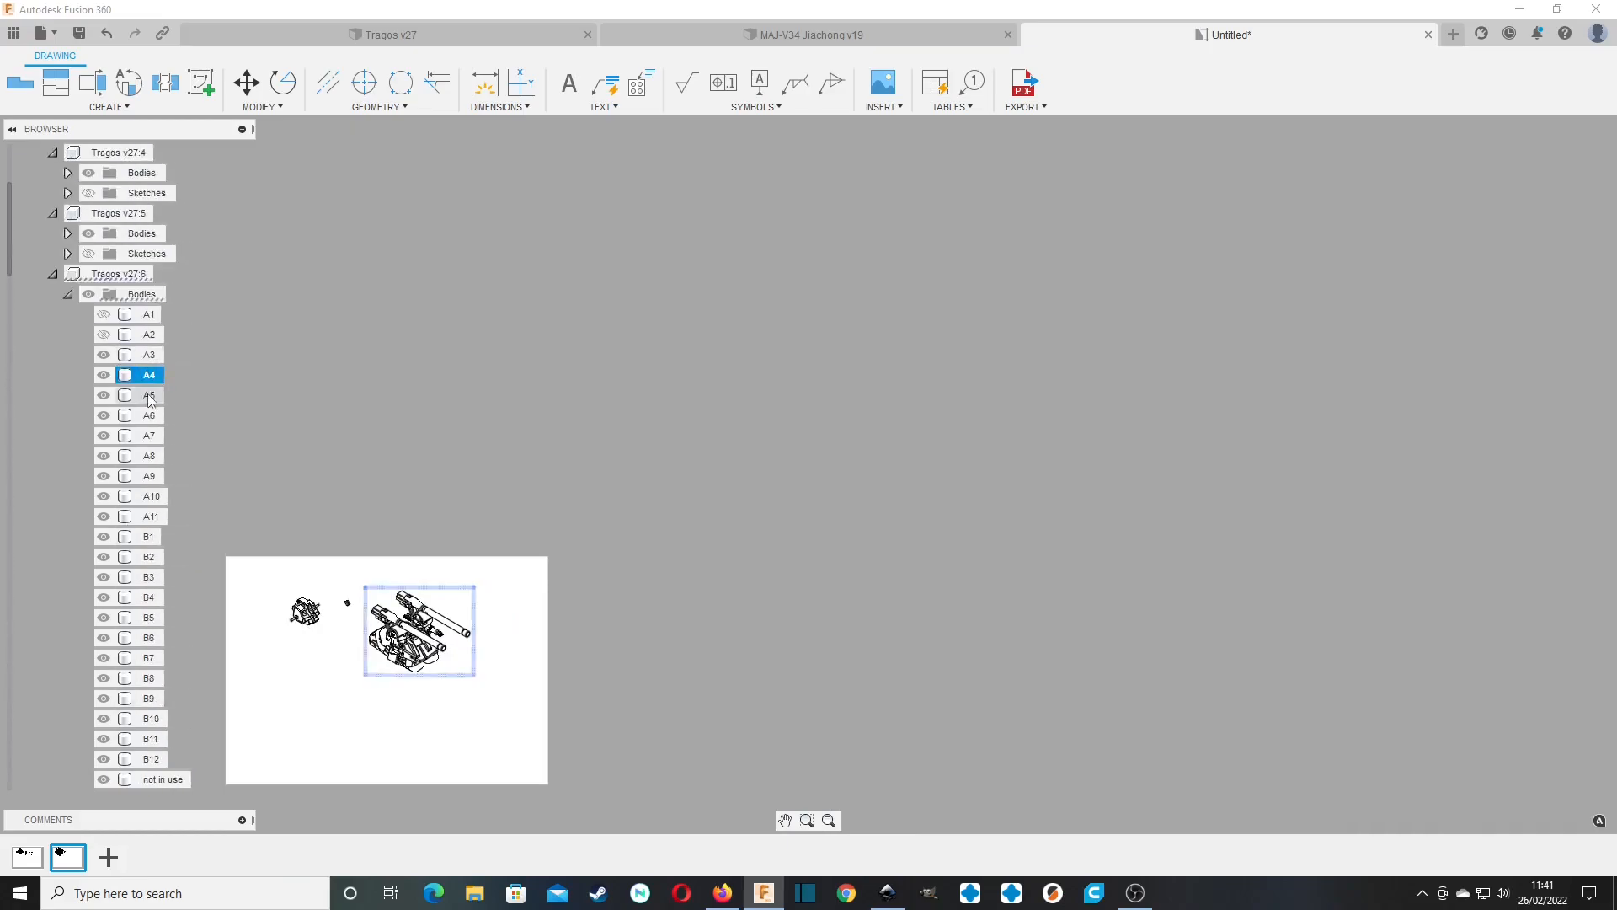
scroll(141, 447, "down", 5)
scroll(141, 455, "down", 10)
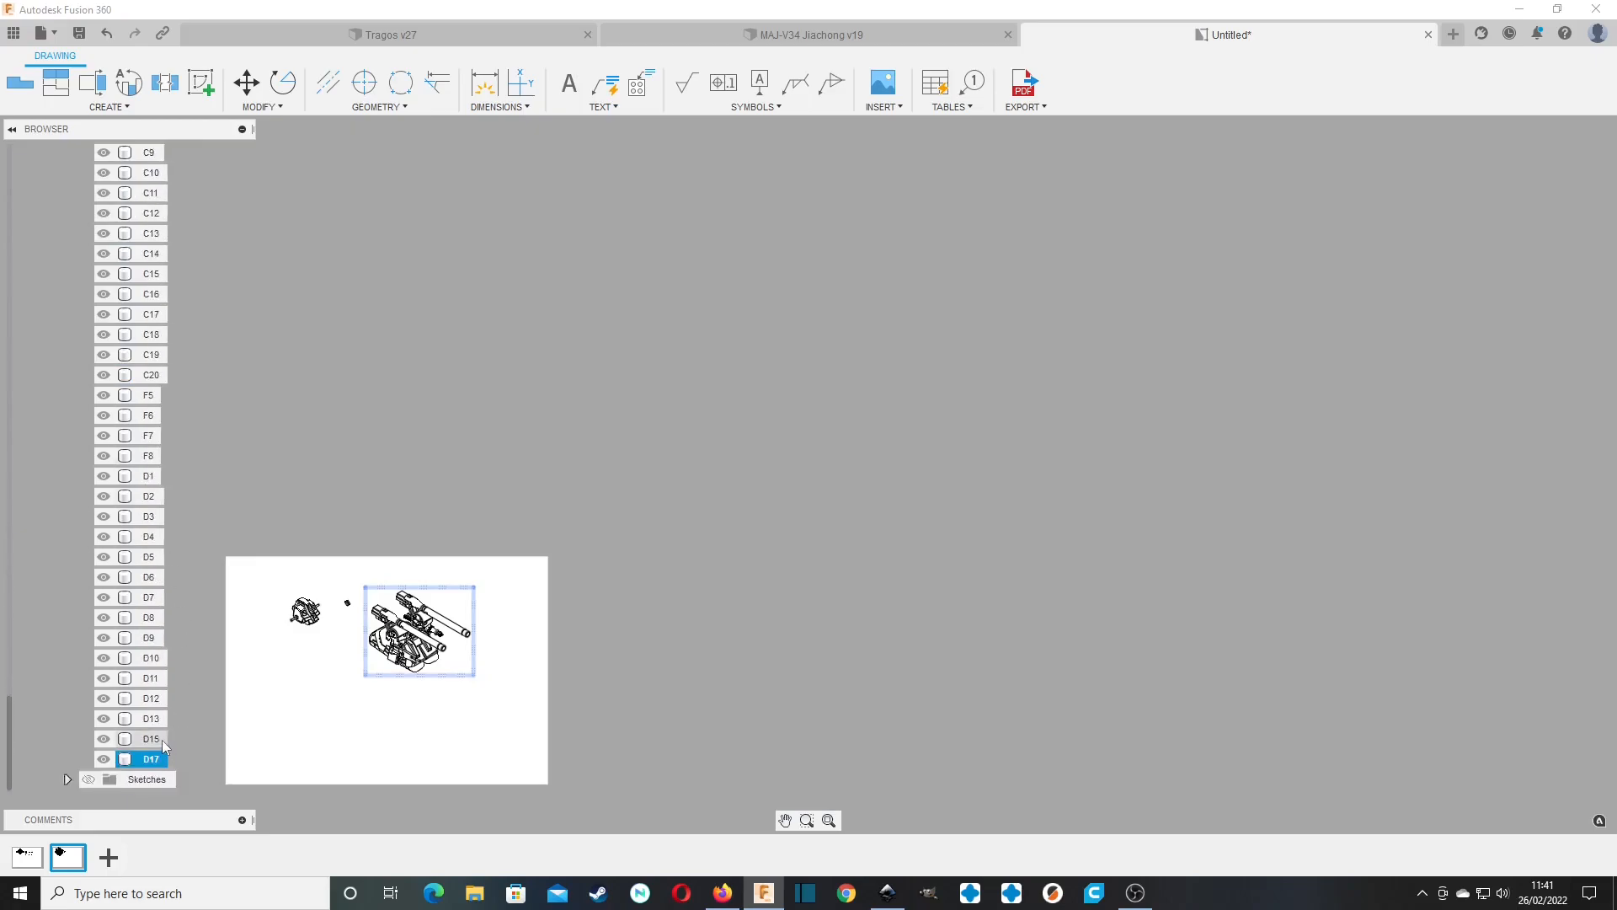
left_click(153, 274, "shift")
scroll(154, 278, "up", 12)
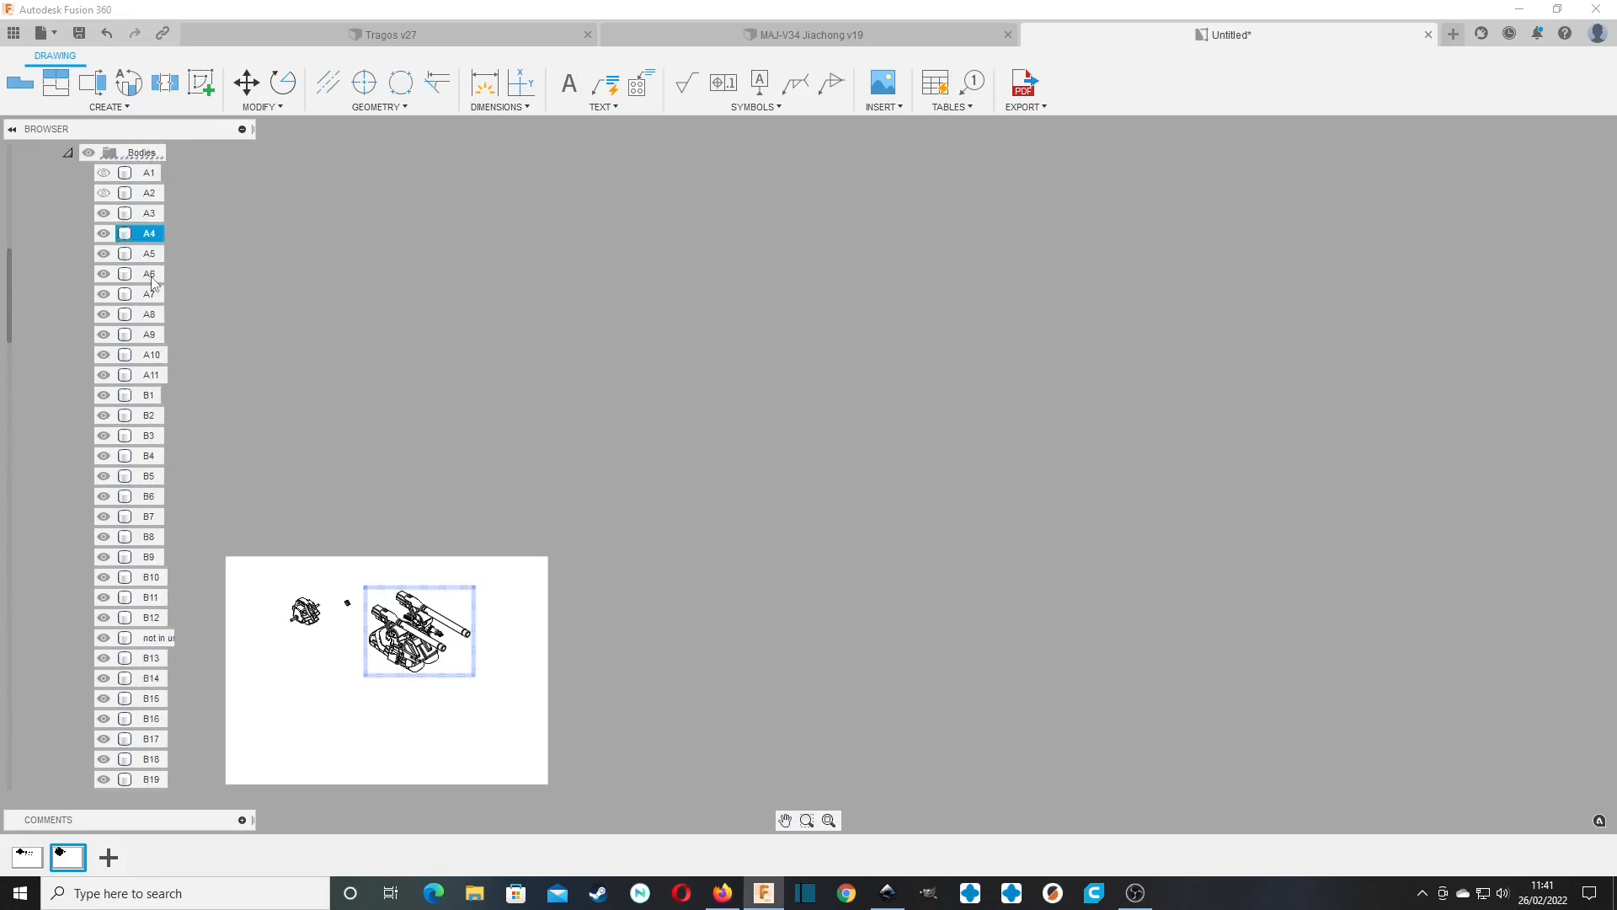
scroll(151, 278, "up", 1)
left_click(149, 335, "shift")
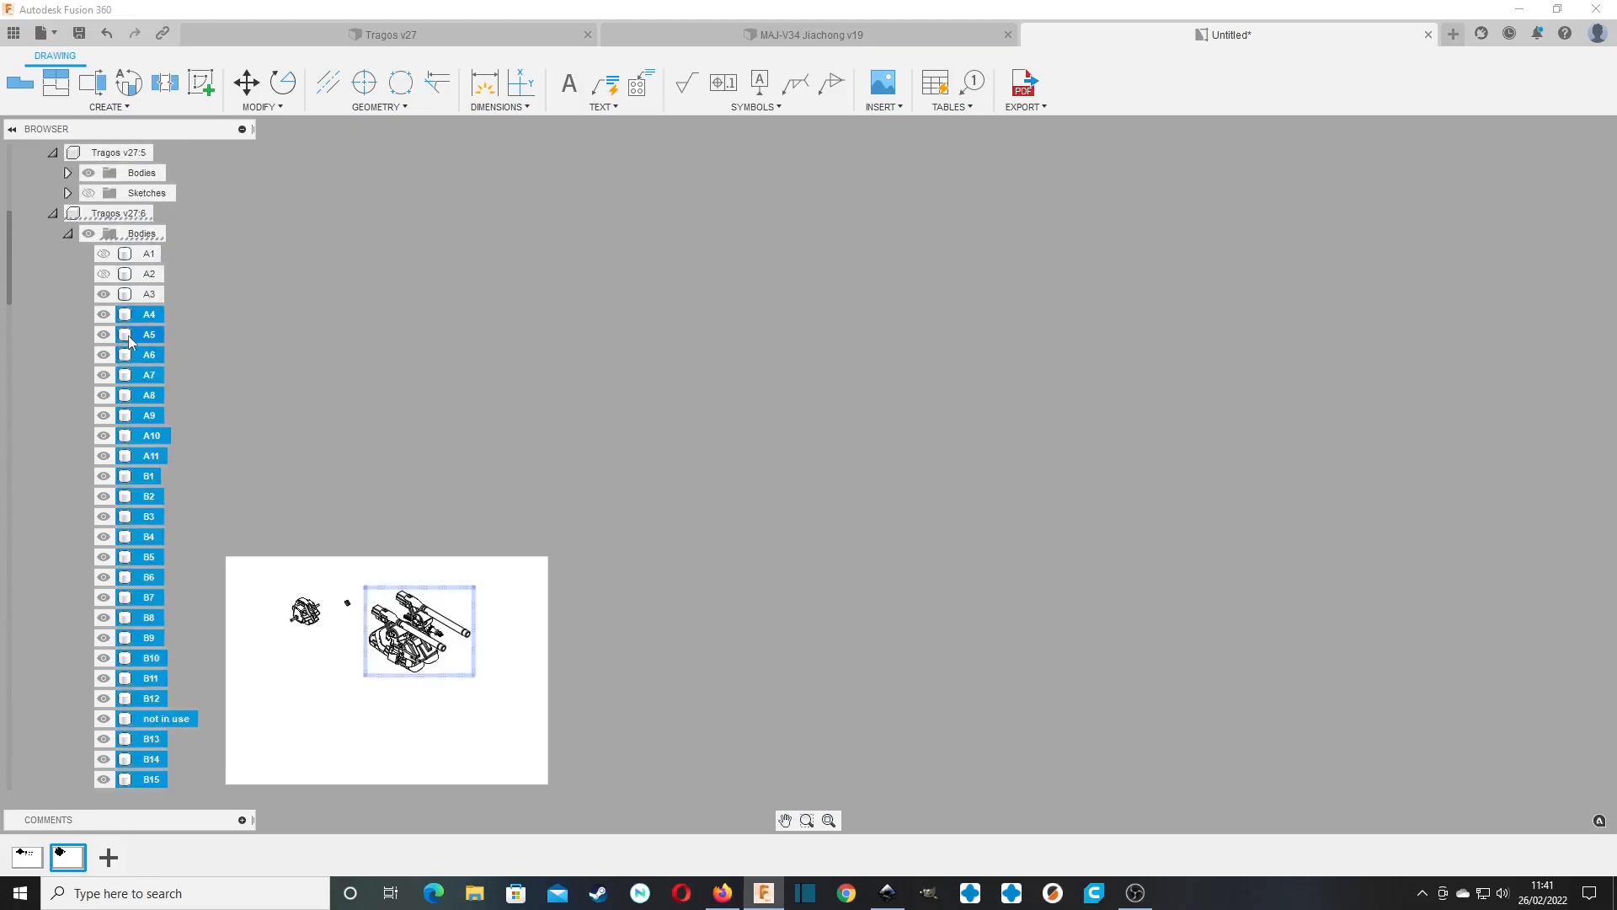
key("v")
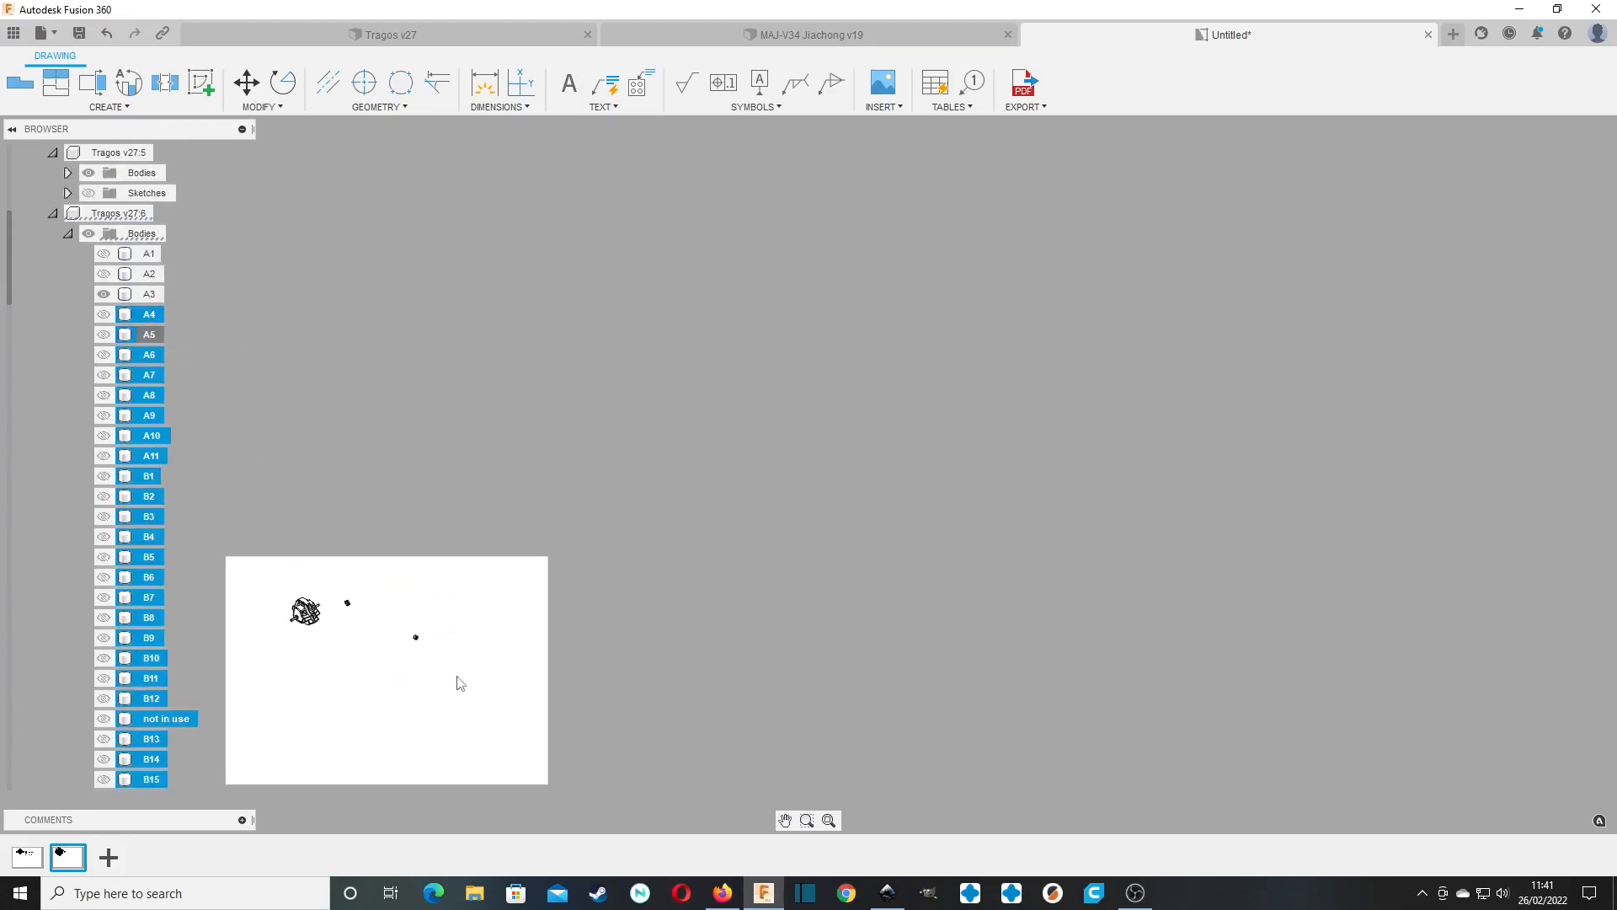
Move the A3 view to a spot below the A2 view.
middle_click_drag(415, 630, 706, 546)
scroll(706, 546, "down", 1)
scroll(705, 546, "up", 9)
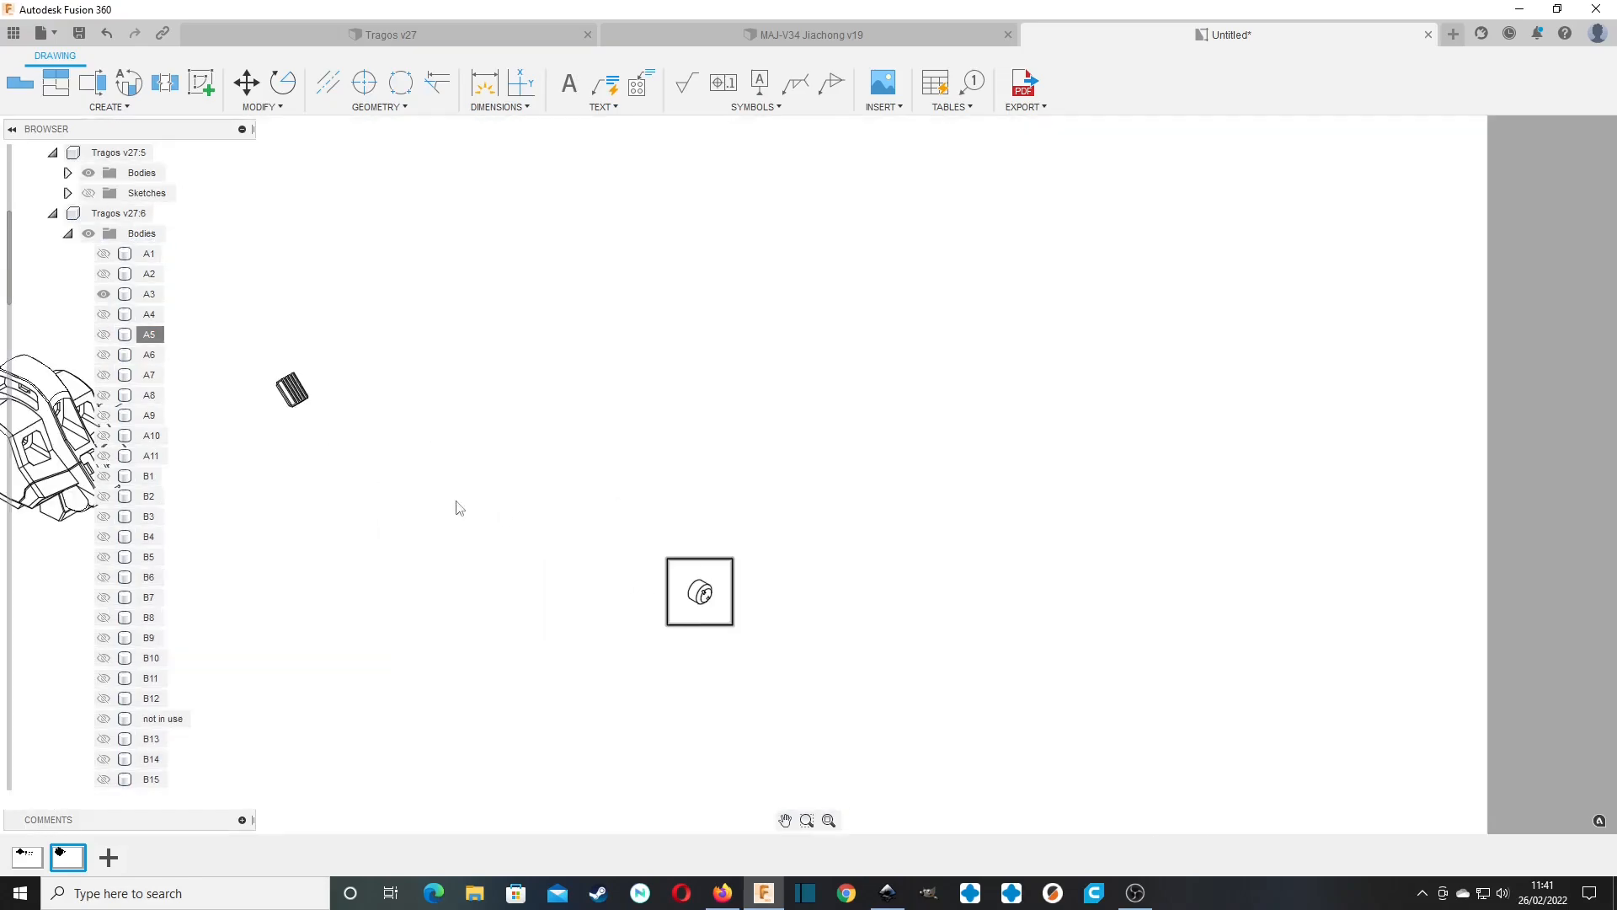
middle_click_drag(469, 508, 781, 444)
left_click(1022, 522)
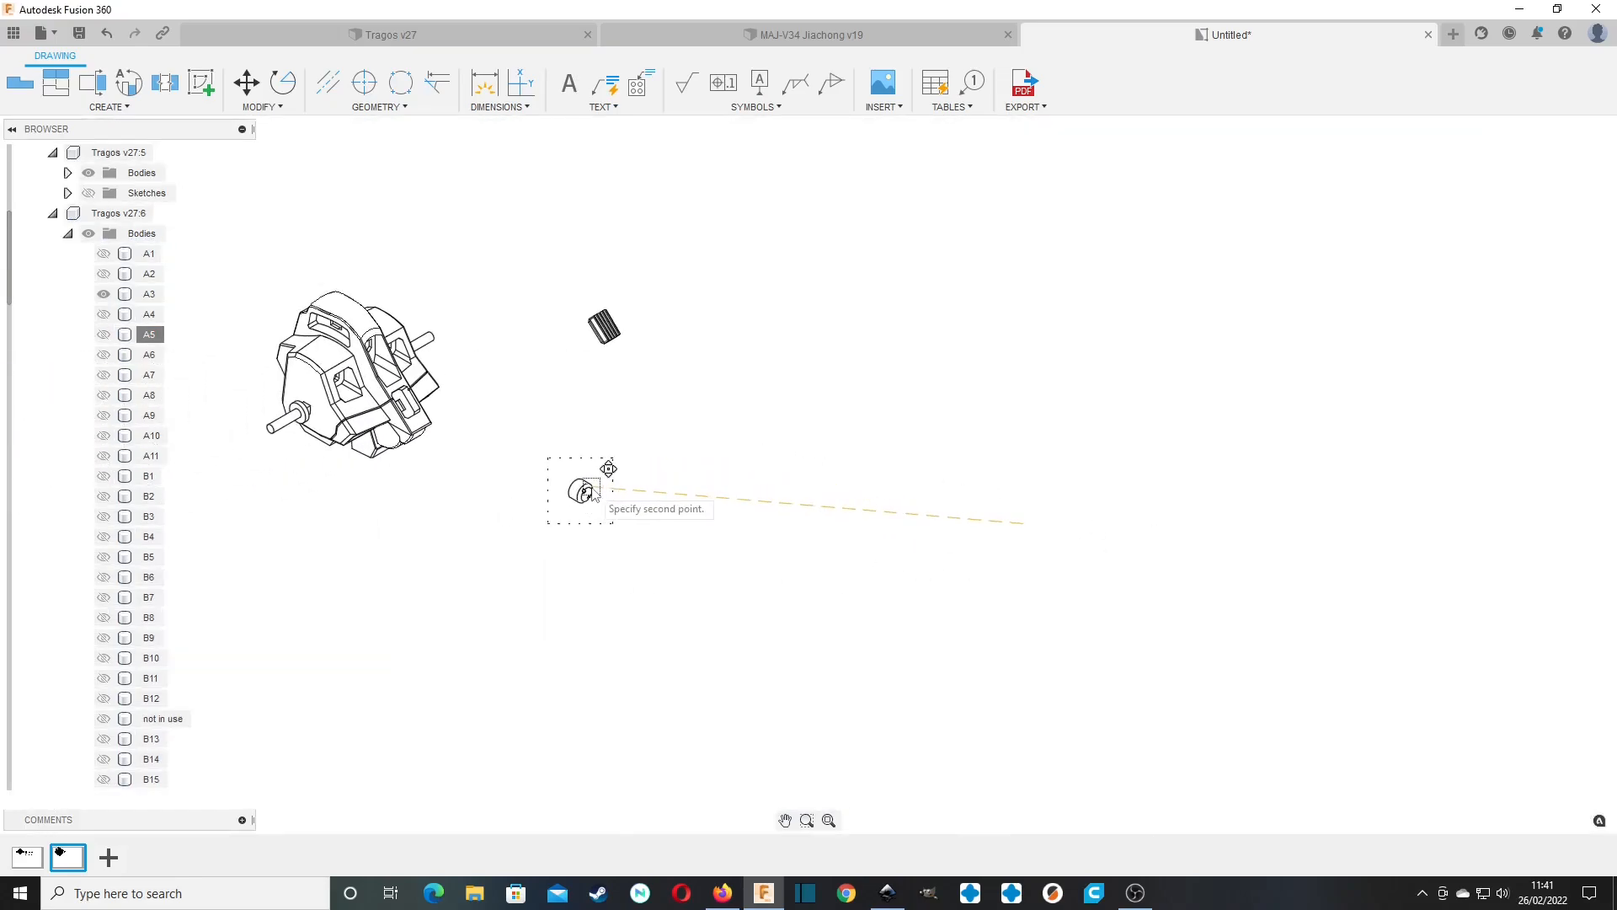
left_click(569, 565)
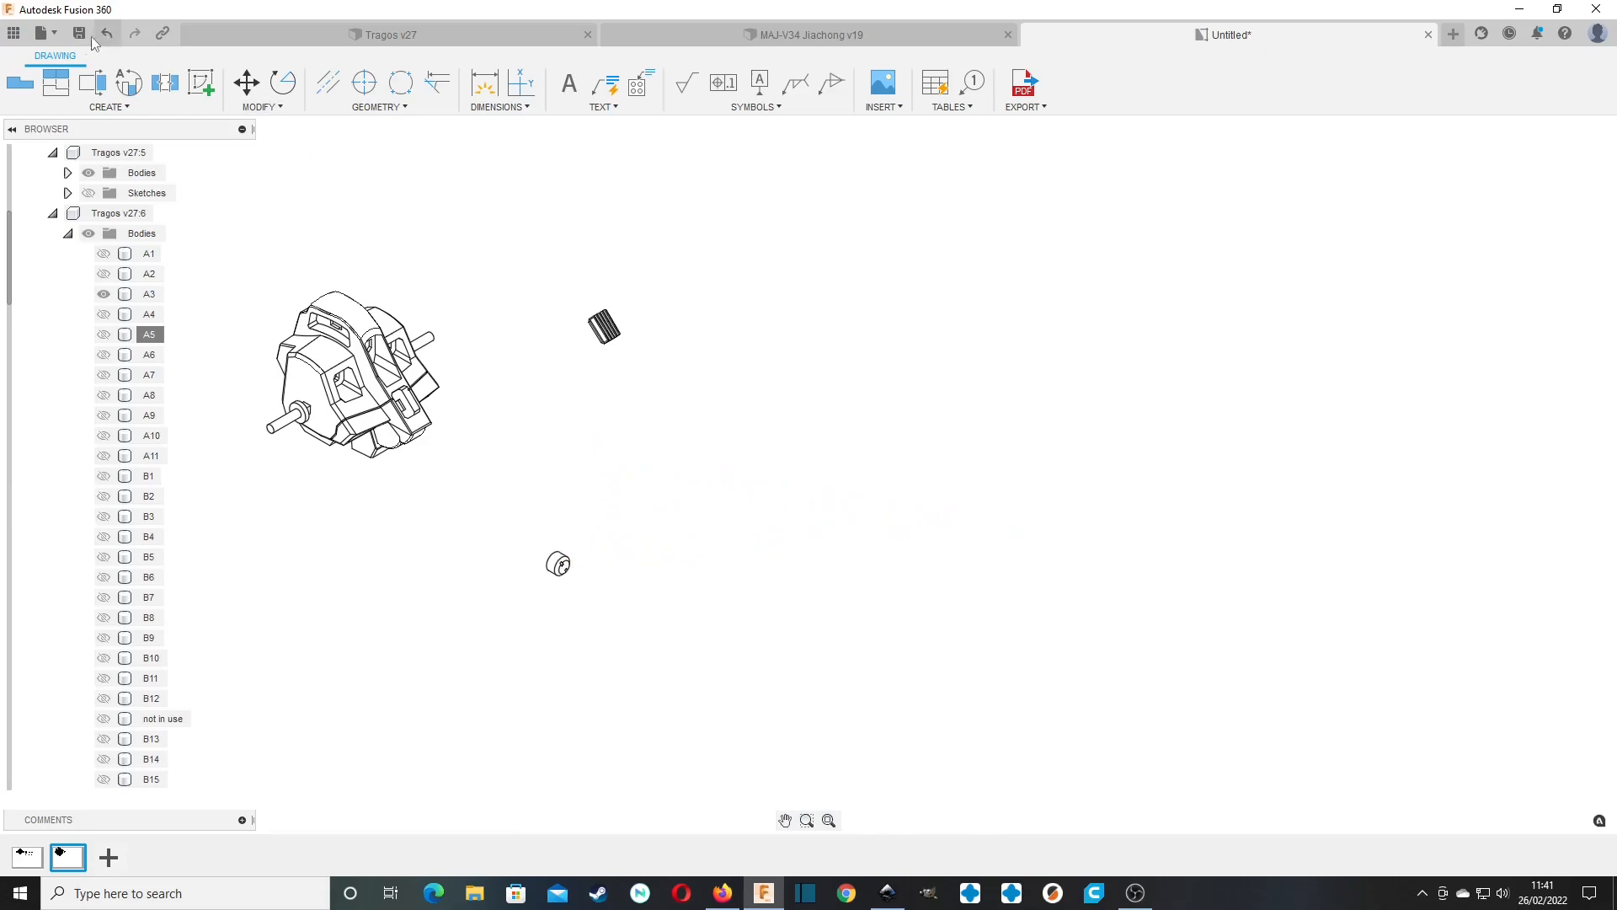
Place a fourth base view of the full model on Sheet2 with NE Isometric orientation at 1:2 scale.
left_click(20, 82)
left_click(922, 475)
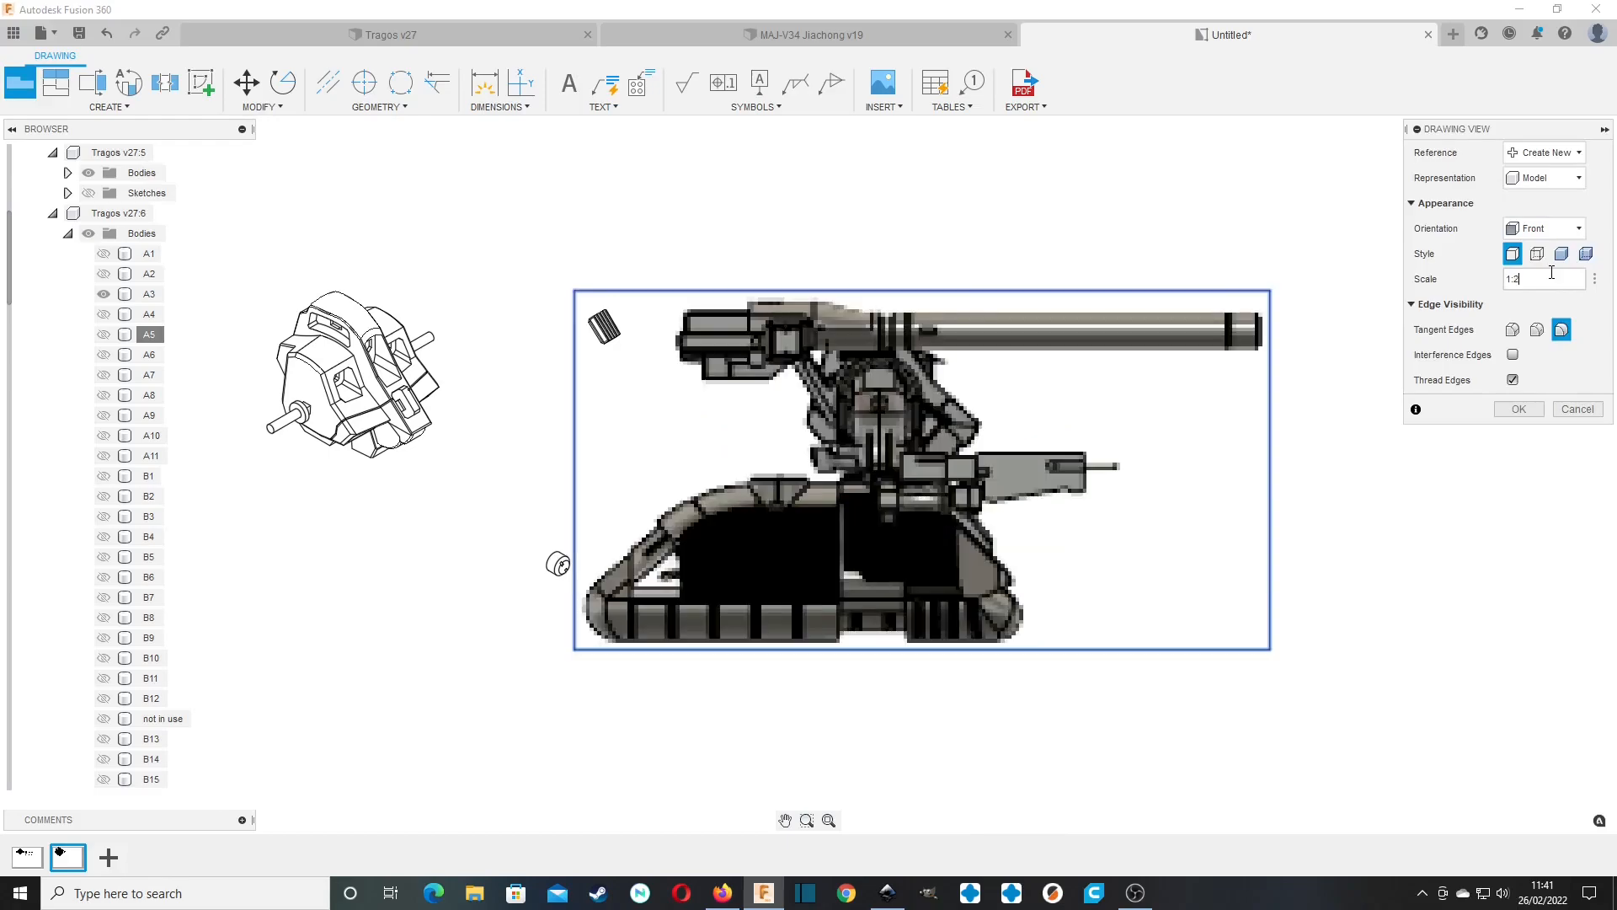
left_click(1548, 228)
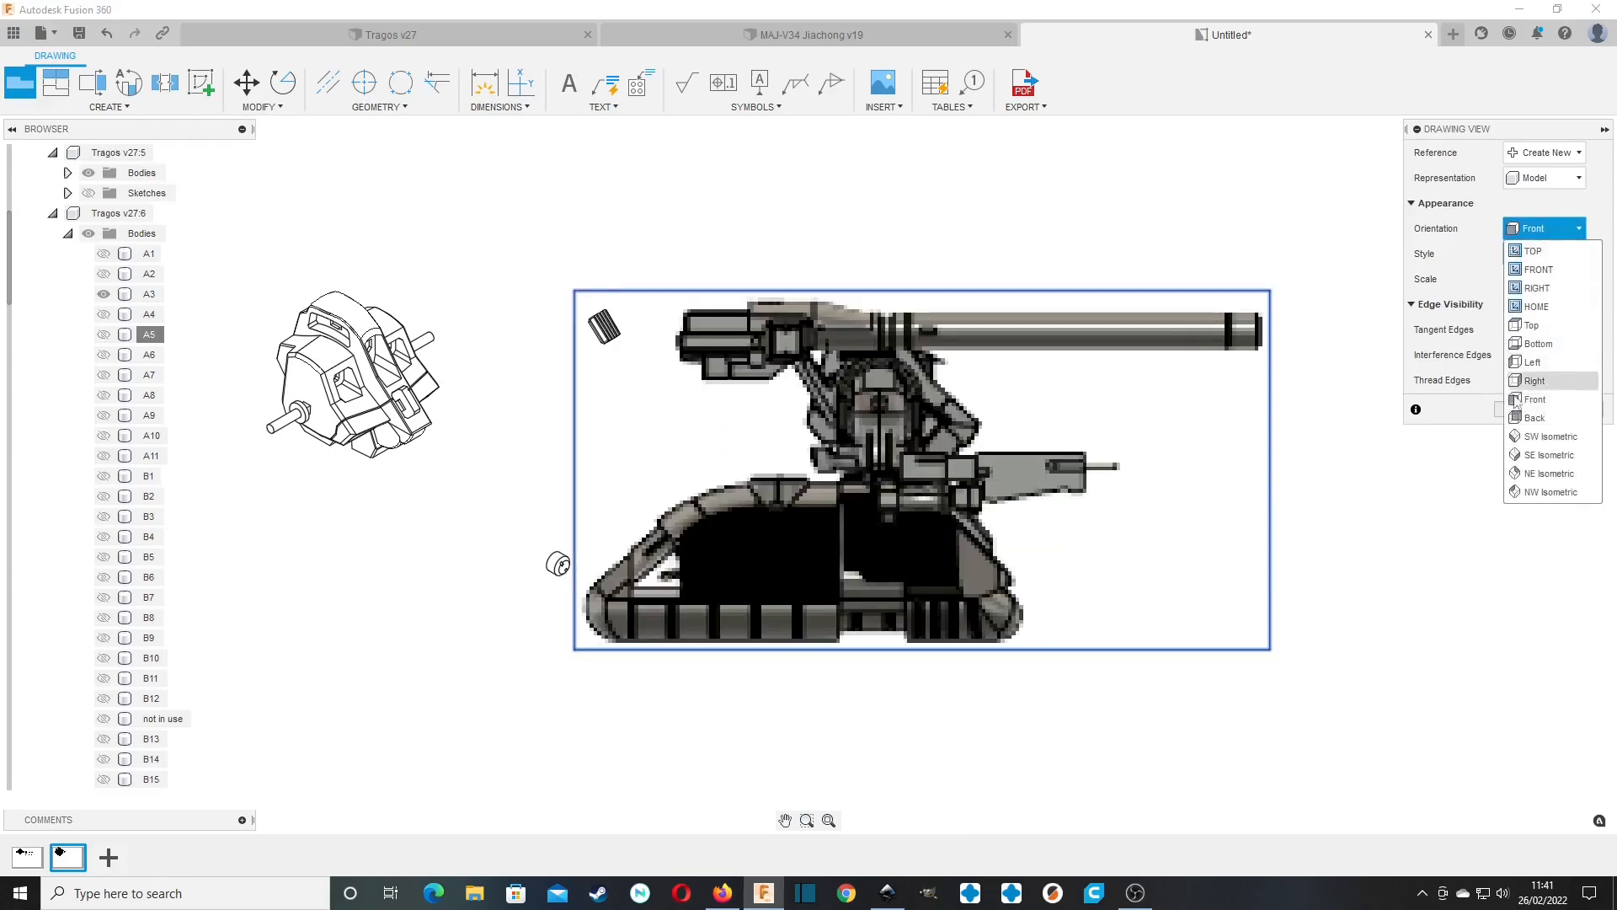
left_click(1516, 475)
left_click(1524, 409)
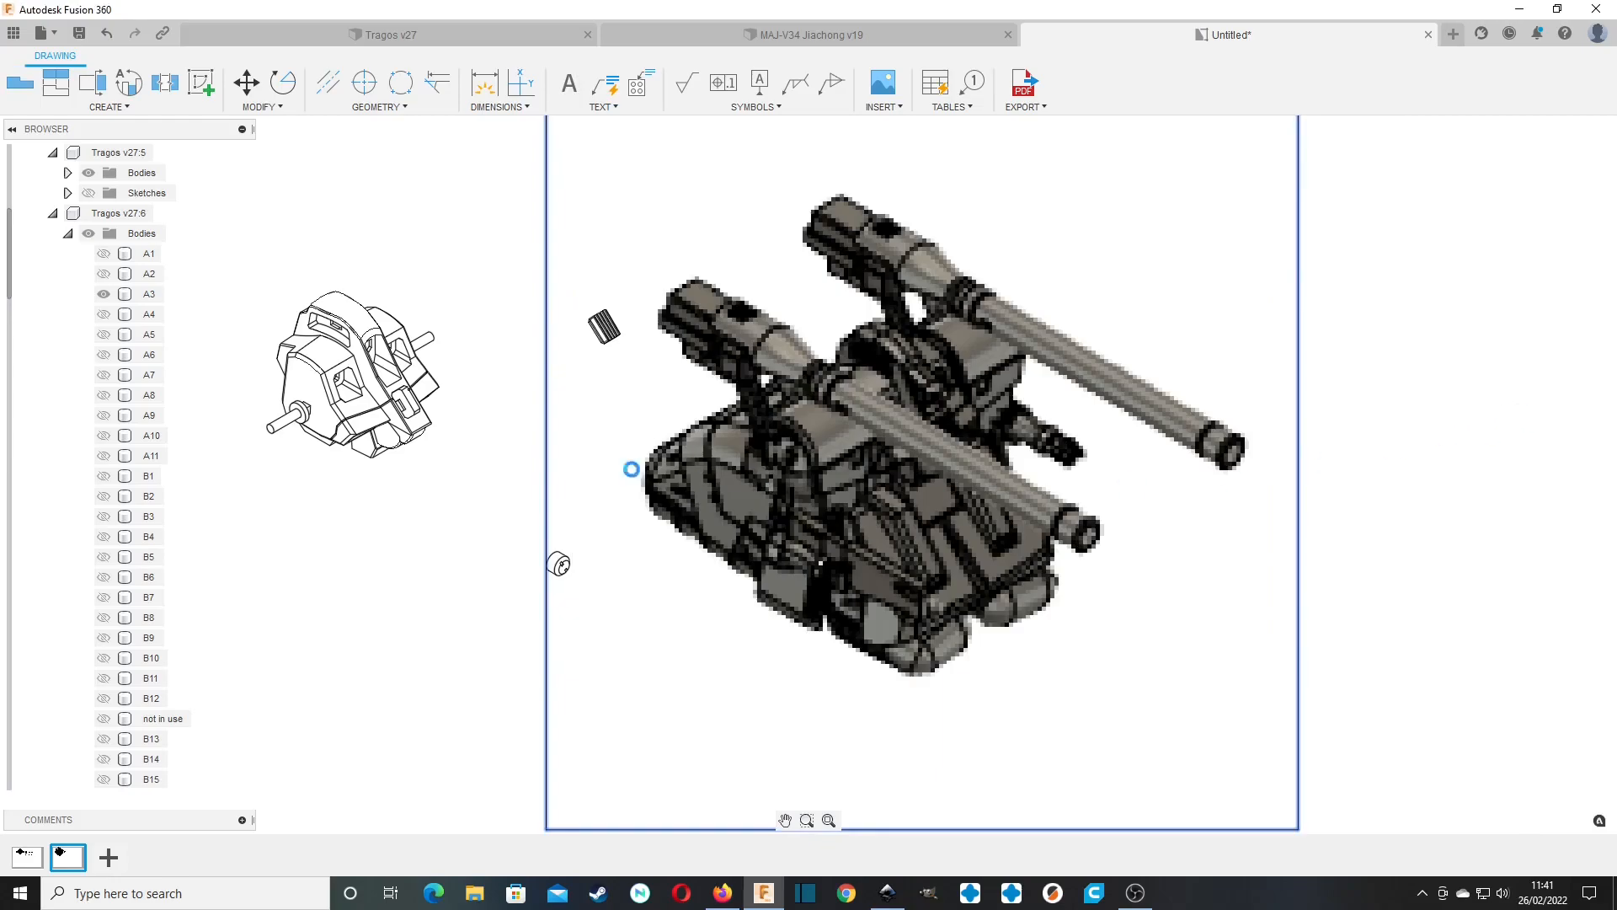
Hide bodies A1, A2 and A3 in the fourth view.
left_click(67, 233)
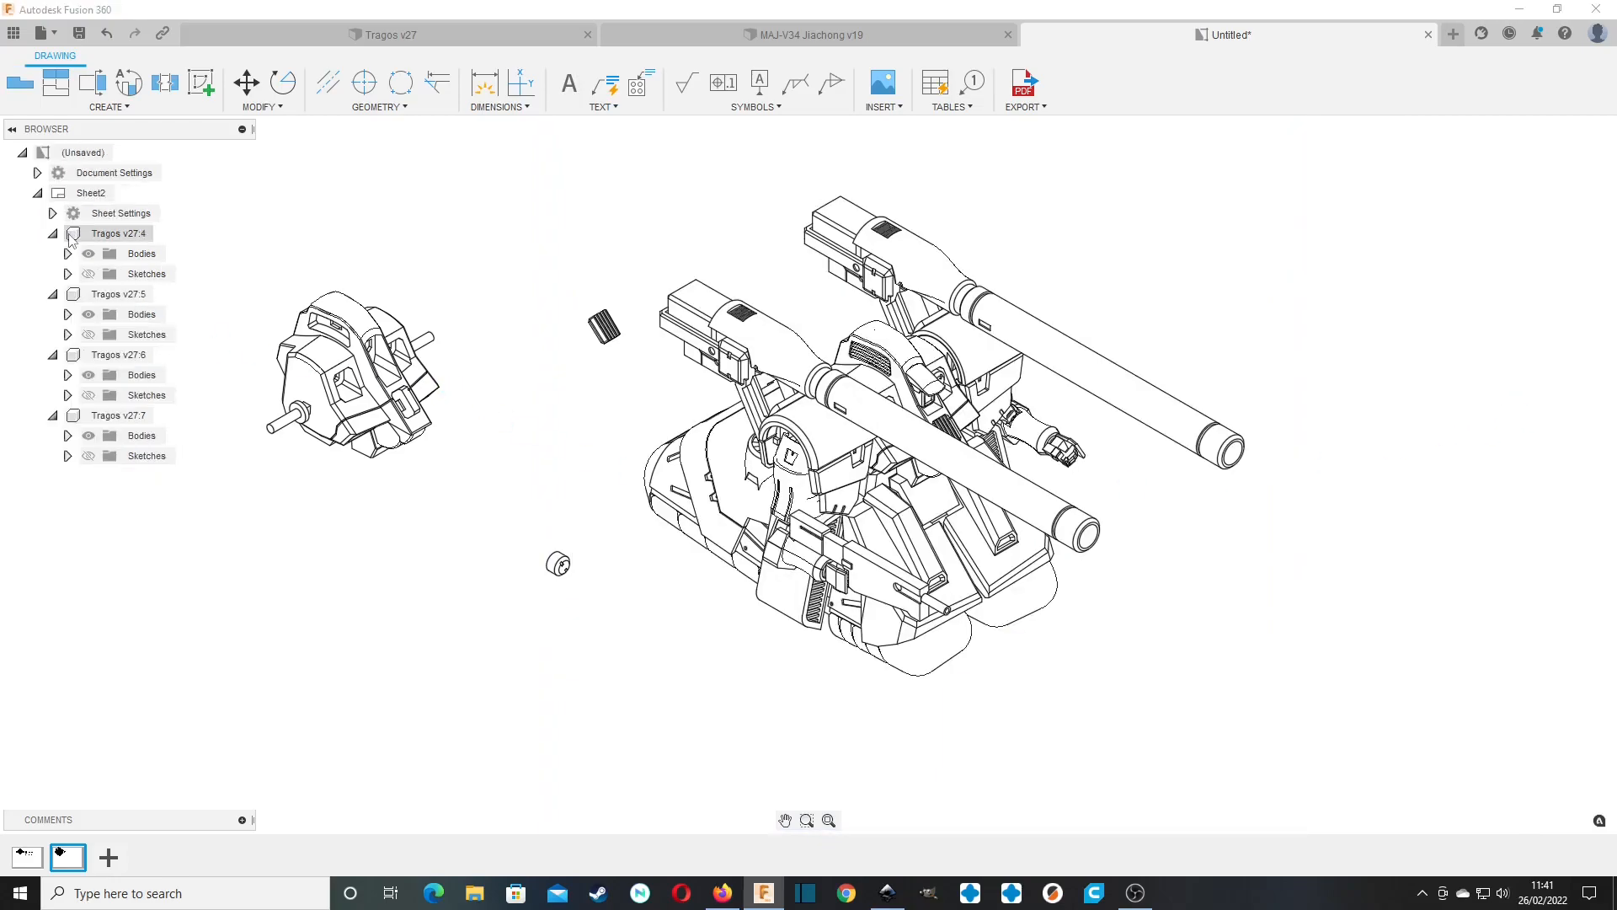
left_click(67, 436)
left_click(104, 173)
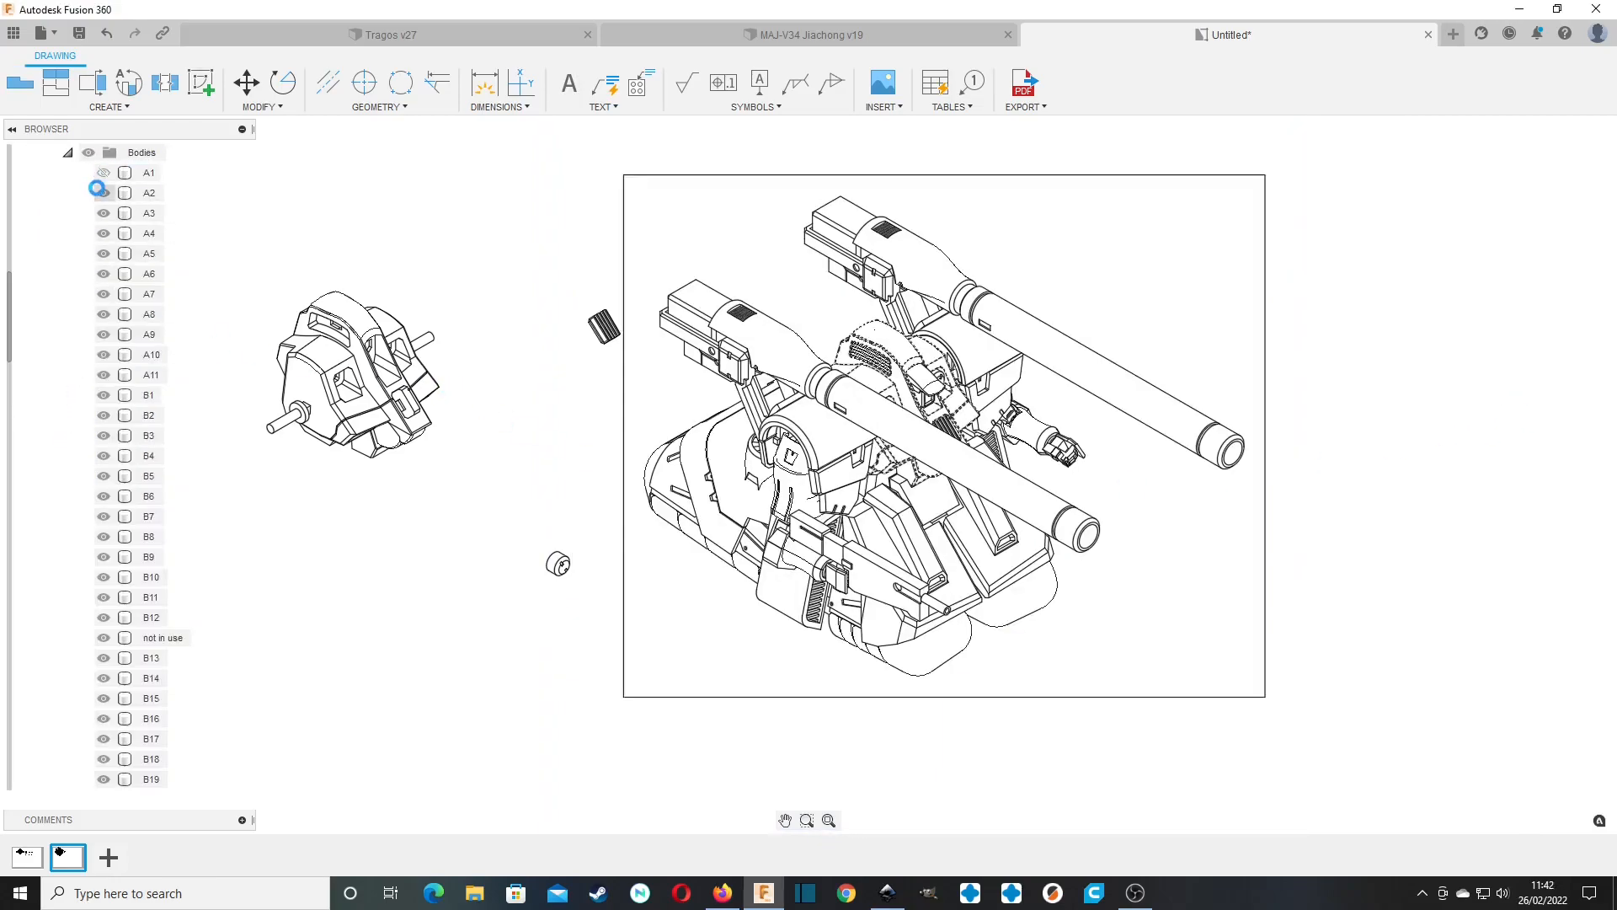
left_click(104, 193)
left_click(104, 213)
Hide all bodies from A5 through D17 in the fourth view, leaving only A4 shown.
left_click(150, 253)
scroll(172, 454, "up", 8)
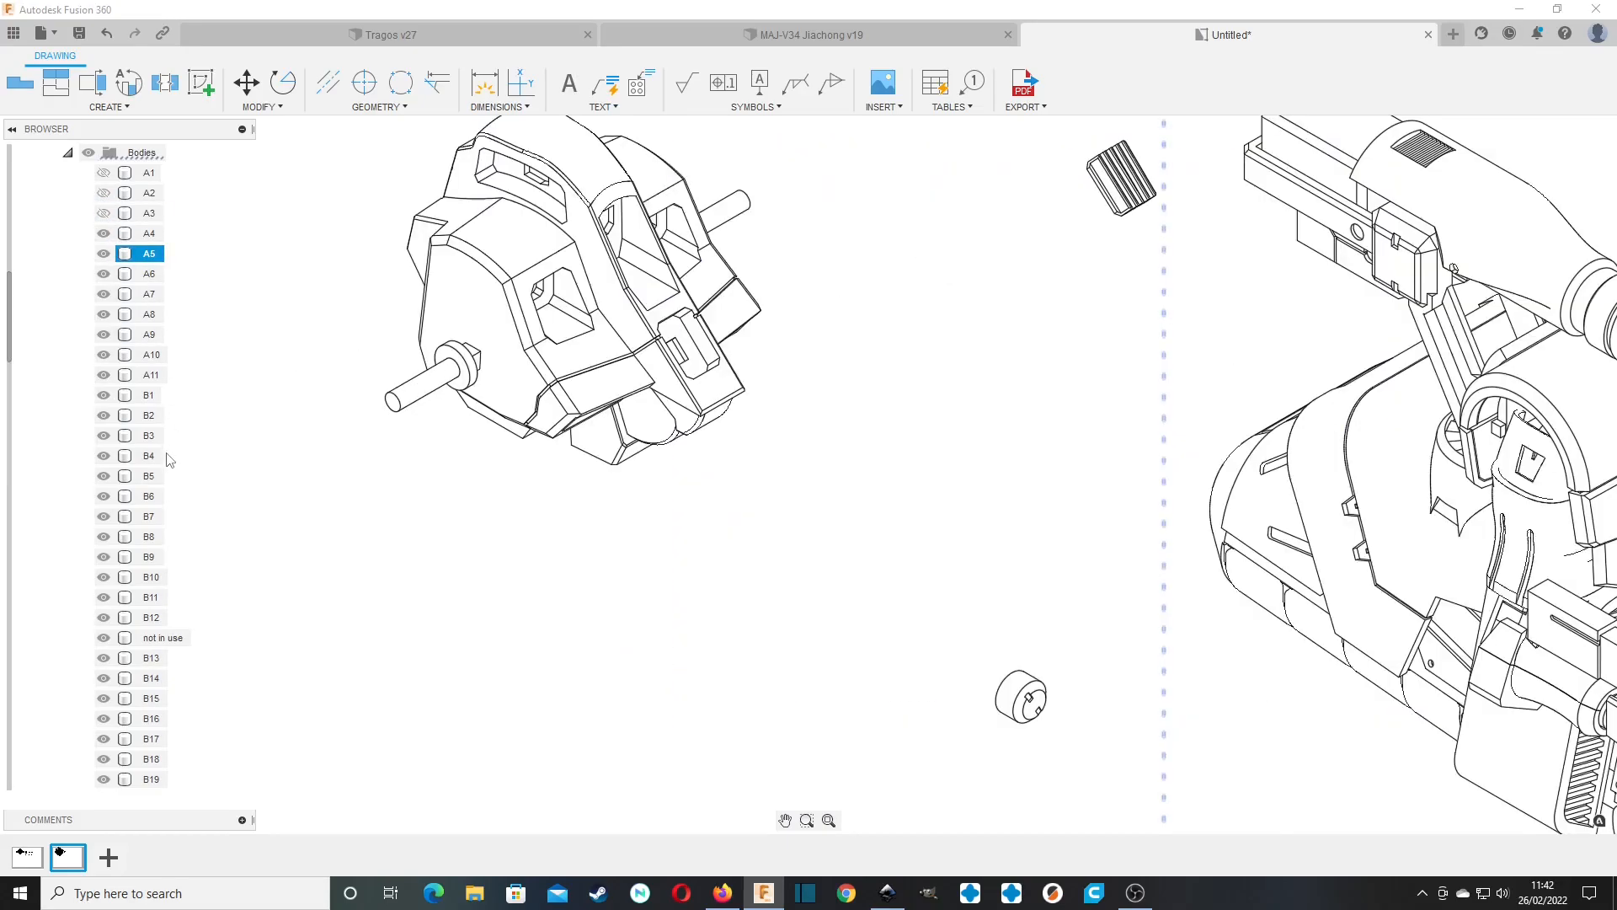
scroll(144, 498, "down", 20)
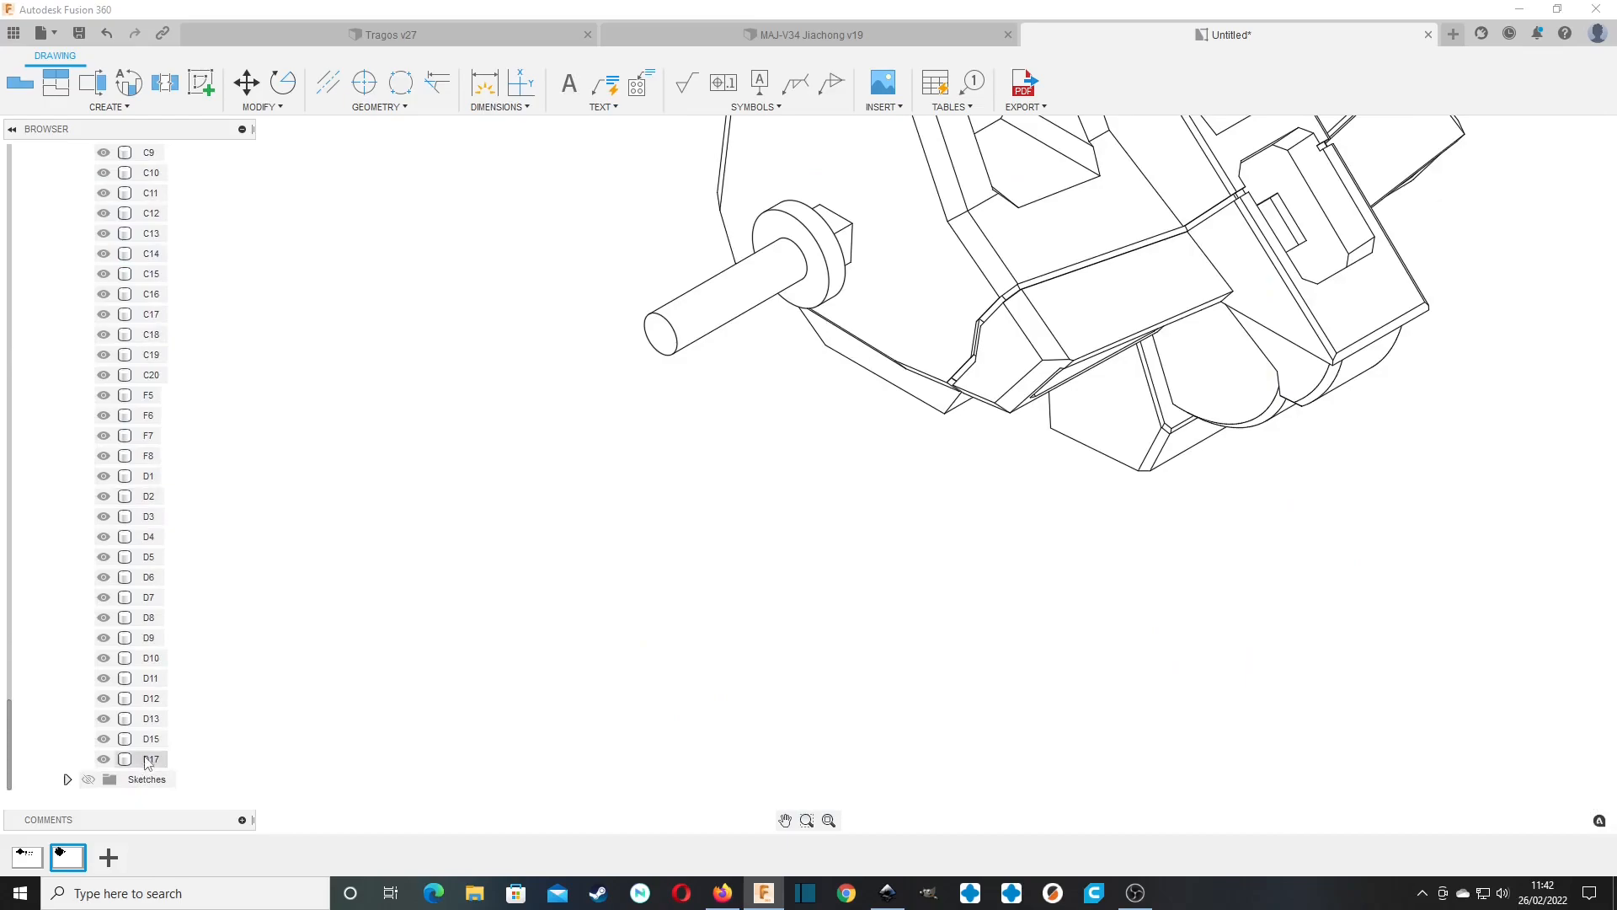
left_click(146, 758, "shift")
right_click(145, 757)
left_click(173, 768)
scroll(826, 577, "down", 4)
scroll(831, 581, "down", 3)
Rearrange the A3 and A4 views below A2, spacing them apart with A4 up and to the right of A3.
middle_click_drag(952, 549, 410, 447)
left_click_drag(1044, 460, 400, 658)
left_click_drag(614, 578, 709, 579)
left_click_drag(316, 701, 829, 515)
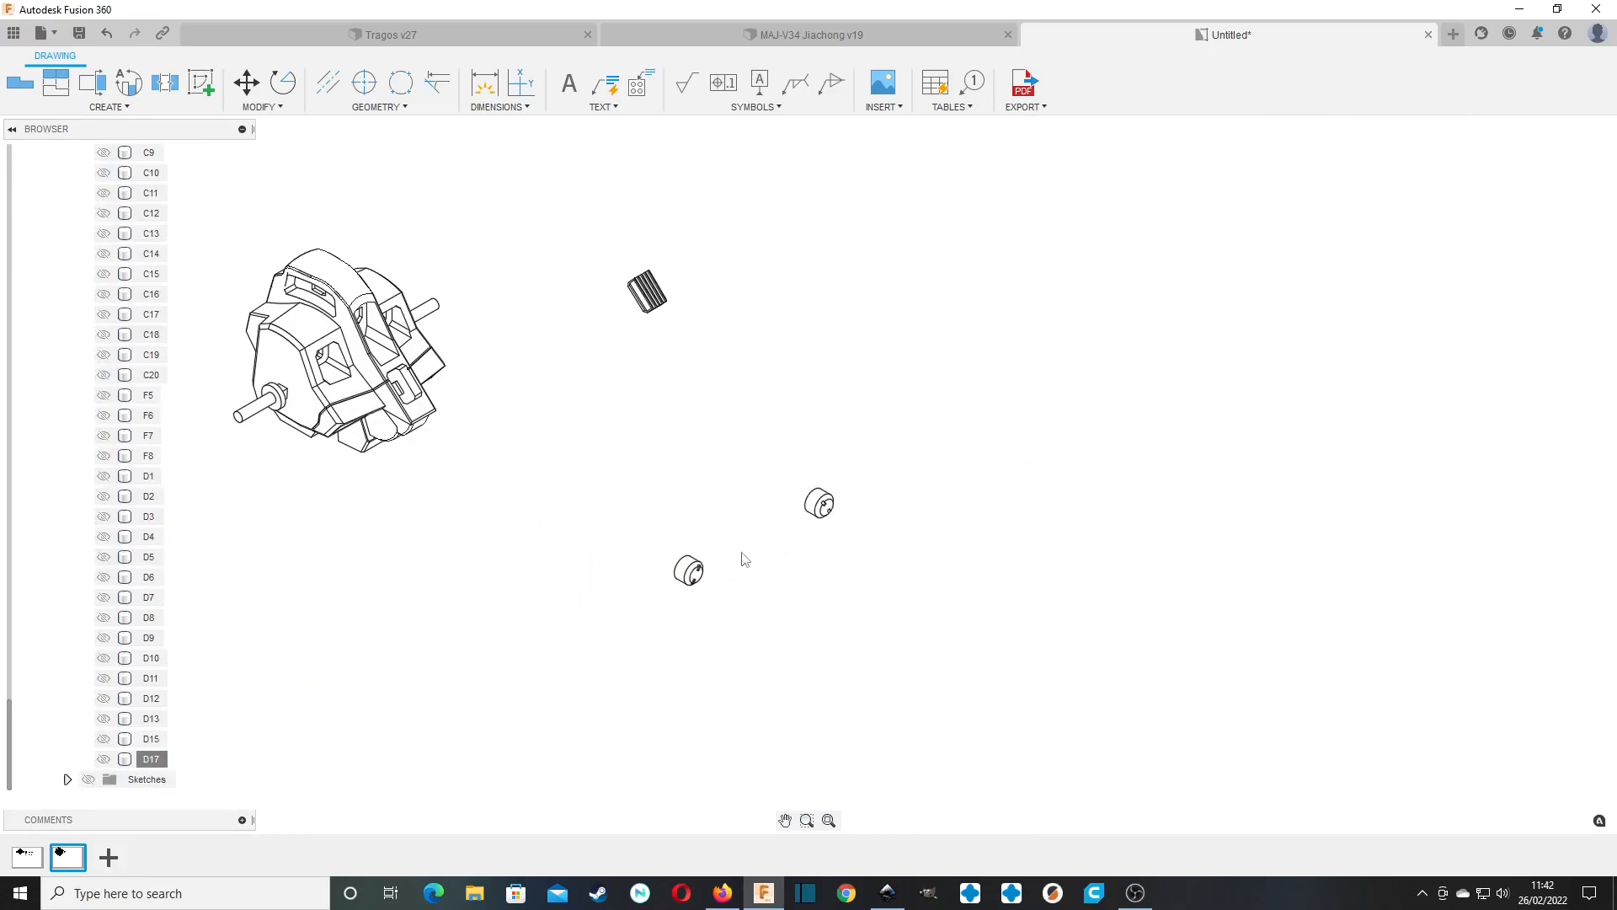
left_click(689, 574)
scroll(66, 613, "up", 11)
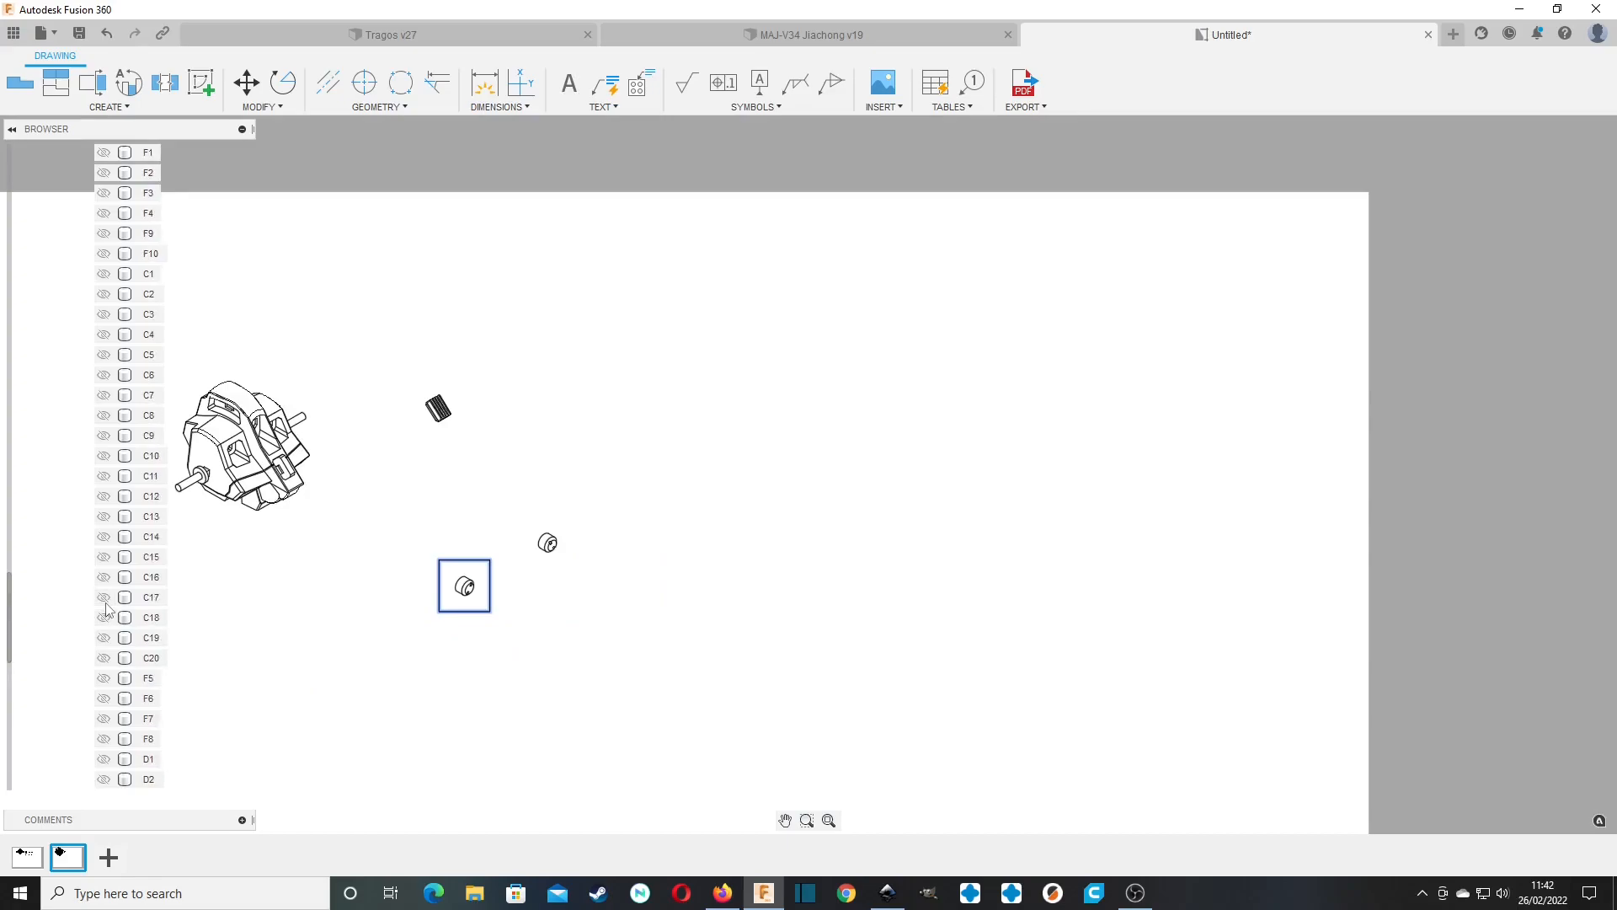
scroll(106, 609, "up", 10)
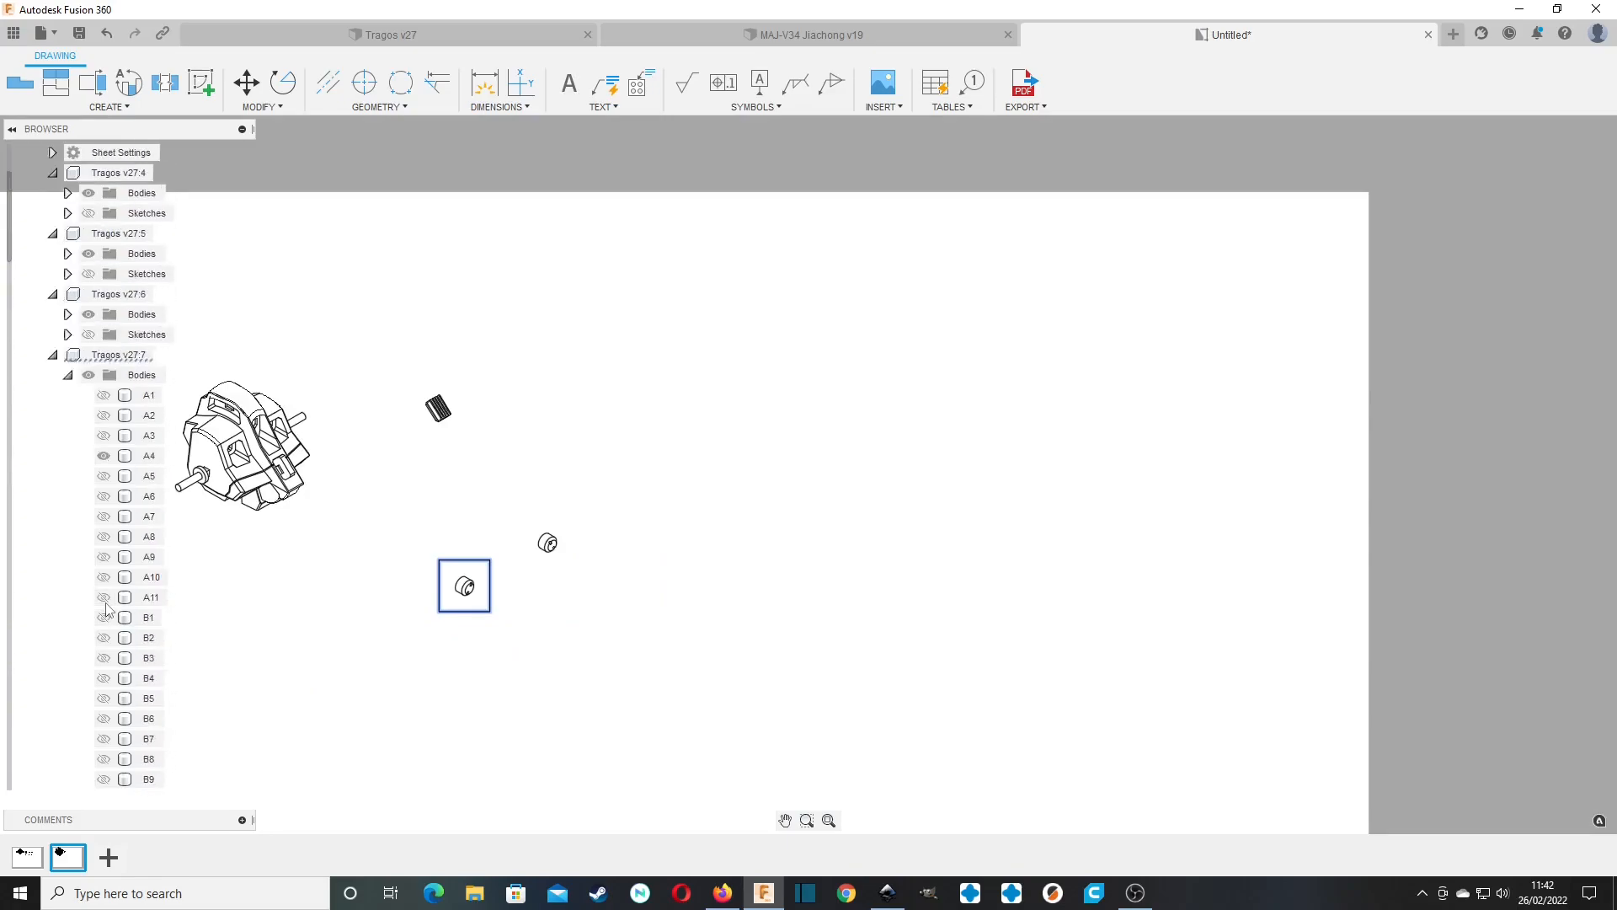
left_click_drag(540, 552, 734, 455)
left_click_drag(542, 547, 418, 602)
left_click_drag(646, 489, 554, 540)
Add the text label A4 beneath the A4 view.
left_click(569, 82)
left_click(732, 471)
left_click(892, 565)
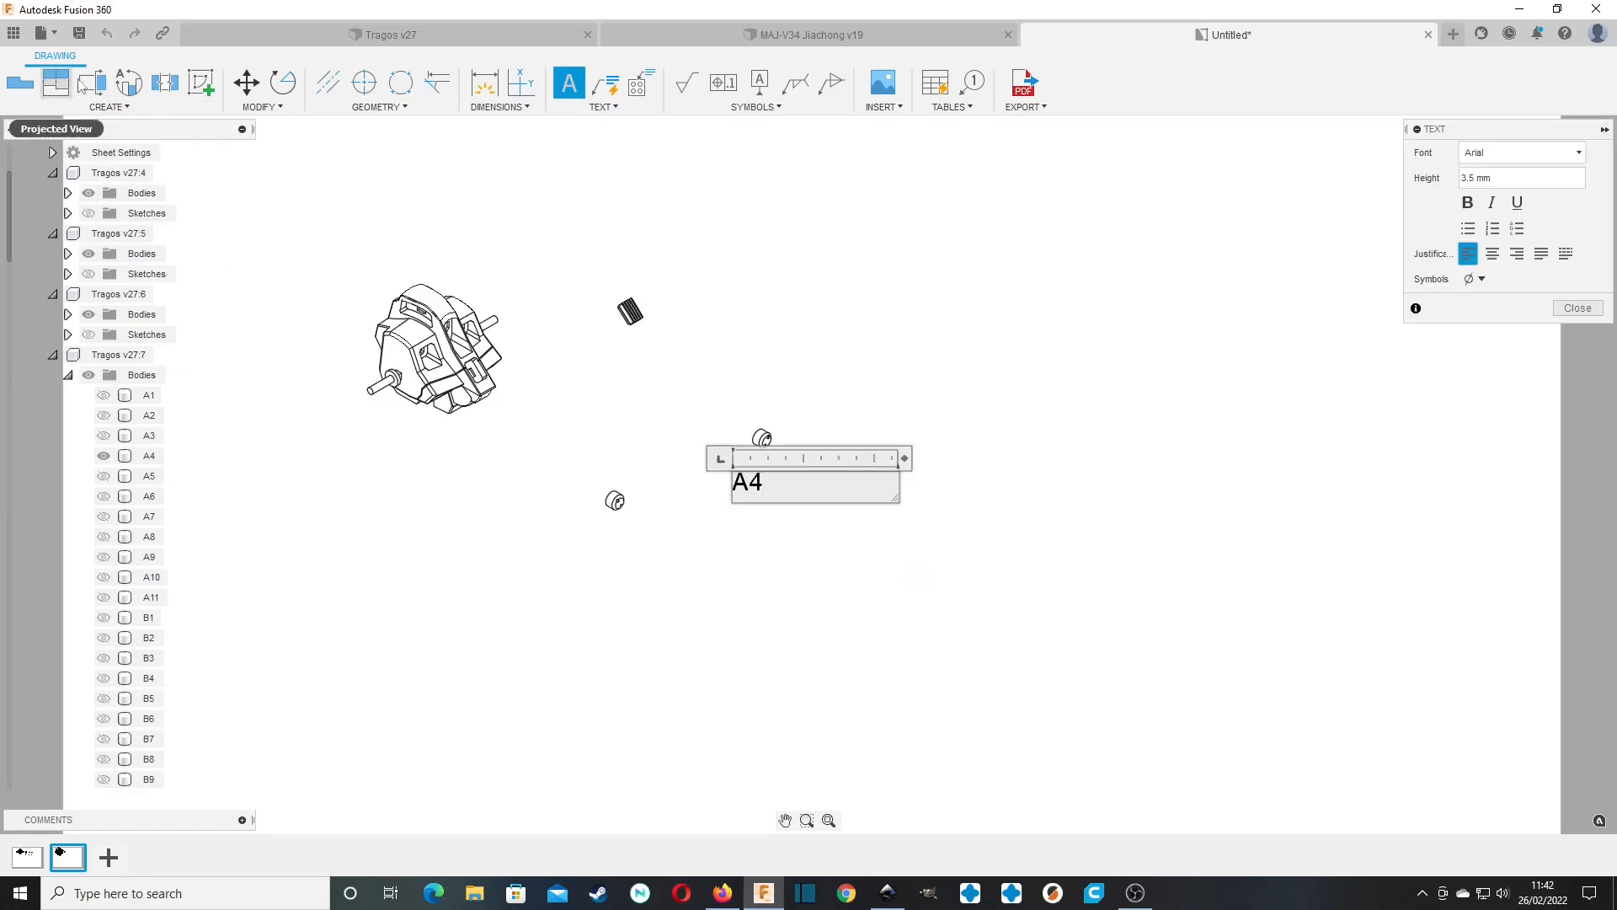
left_click(464, 185)
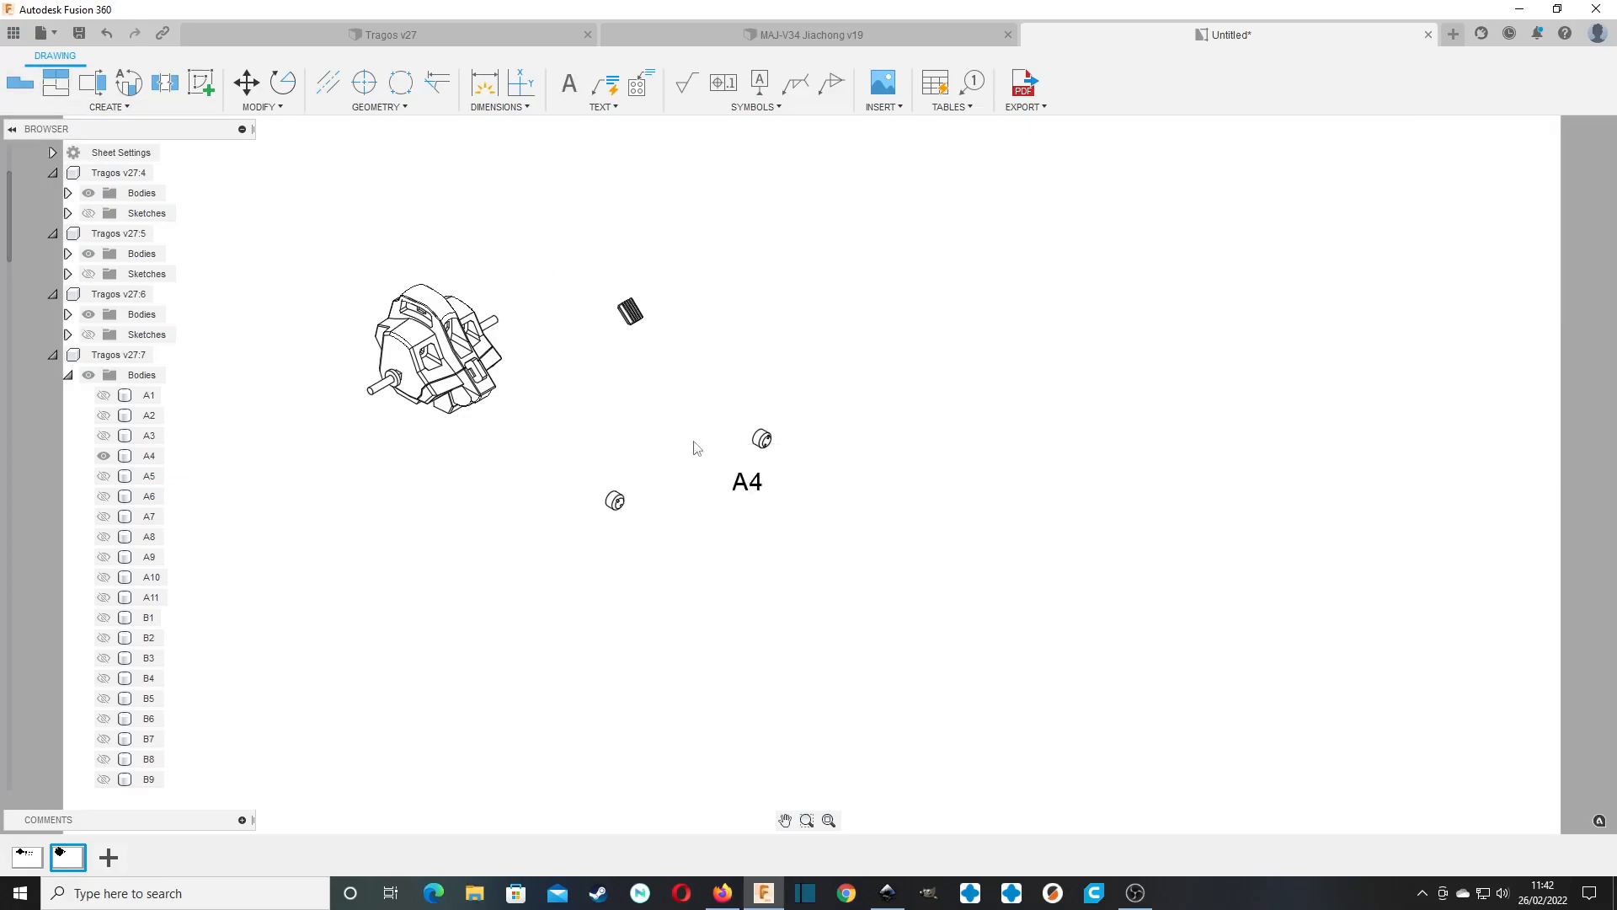
Add the text label A3 beneath the A3 view.
left_click(570, 82)
left_click(595, 538)
left_click(791, 626)
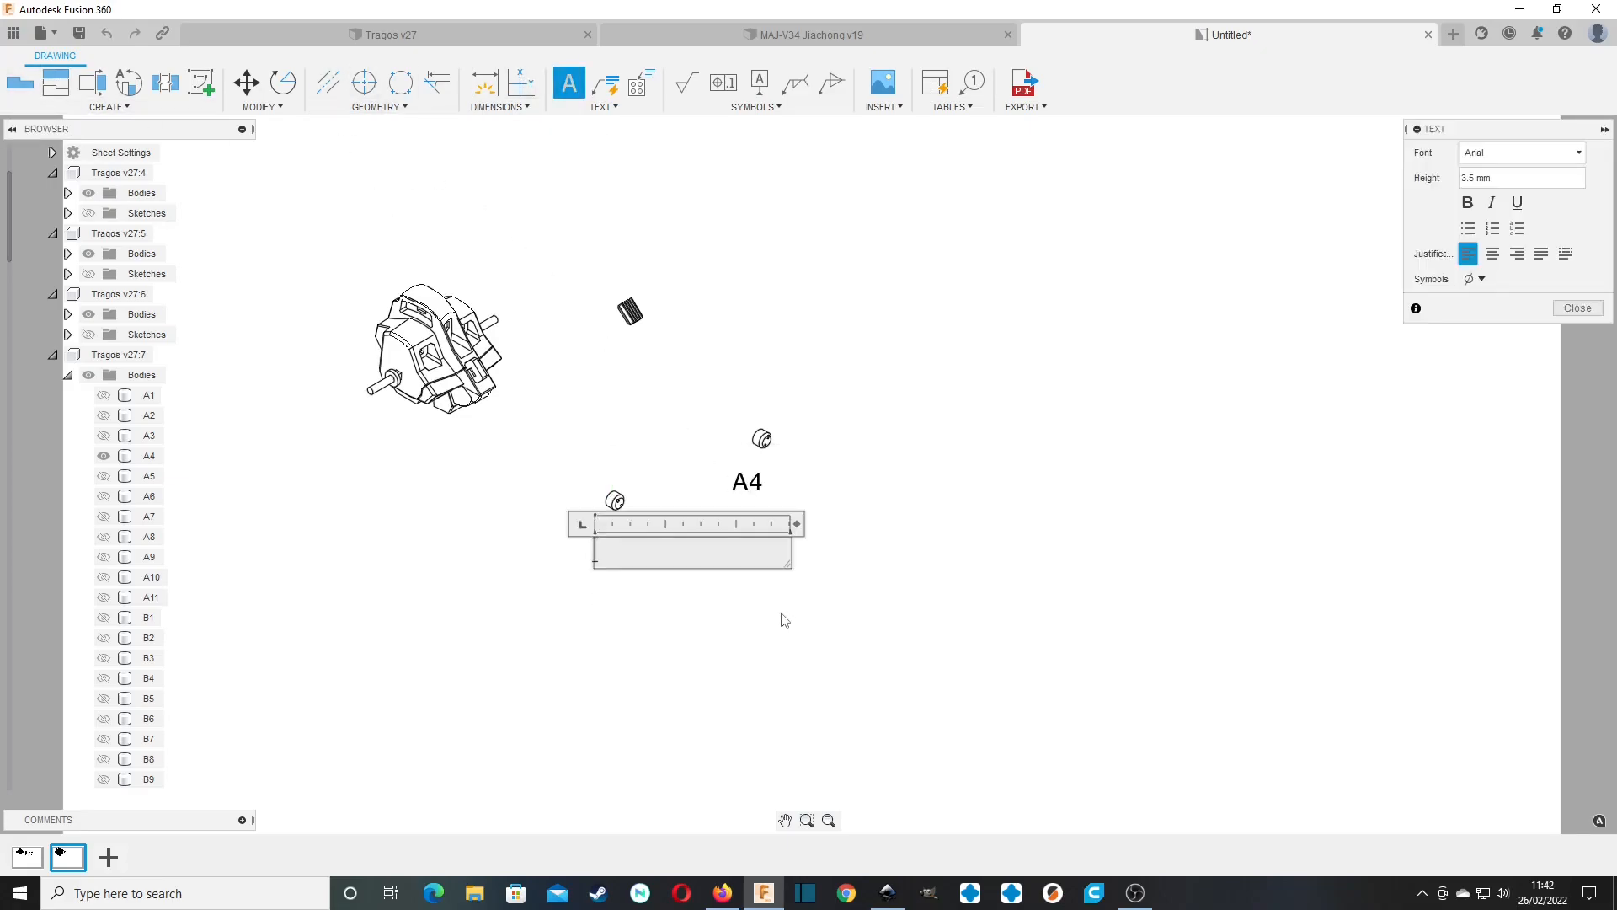
type("A3")
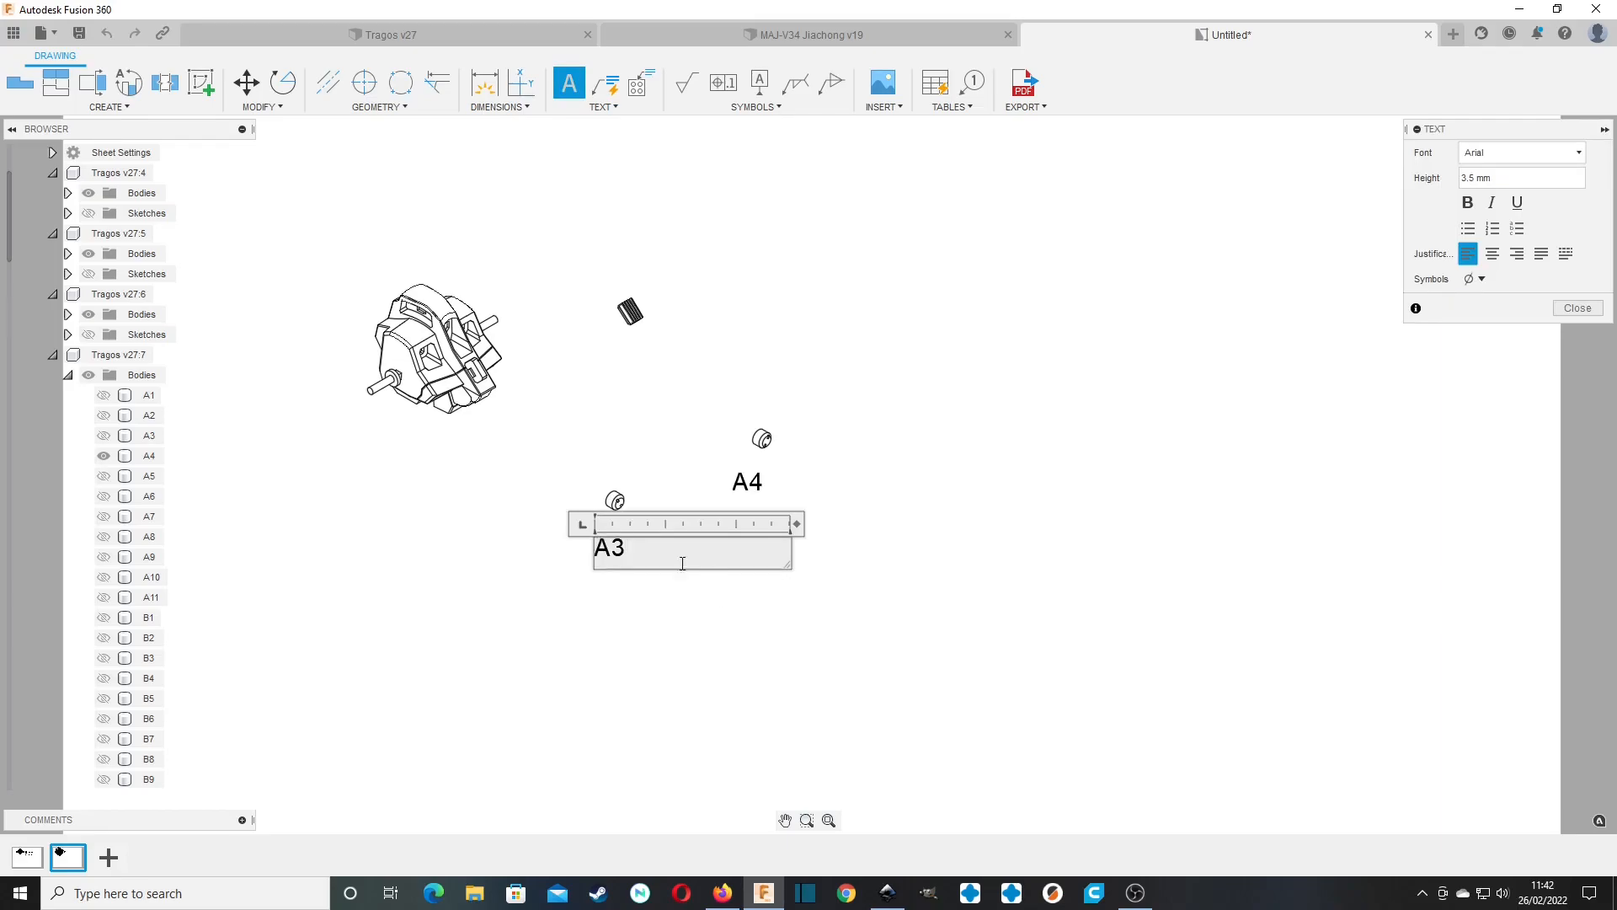
left_click(1585, 310)
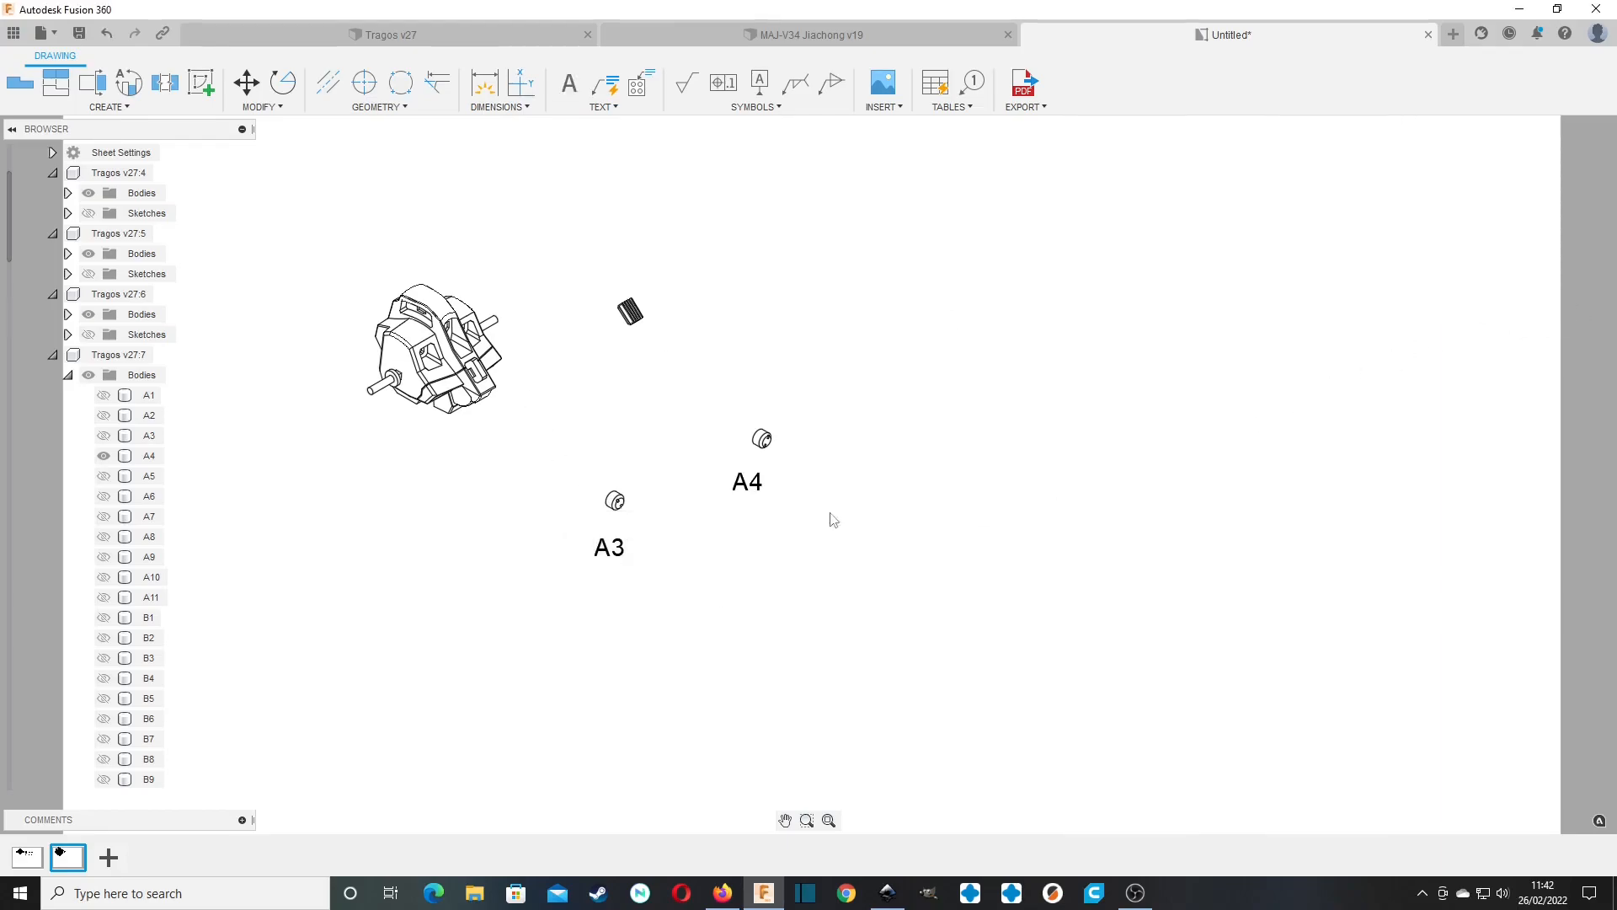
Examine where body A3 sits in the Tragos v27 model from an isometric angle, and return to the drawing.
left_click(453, 36)
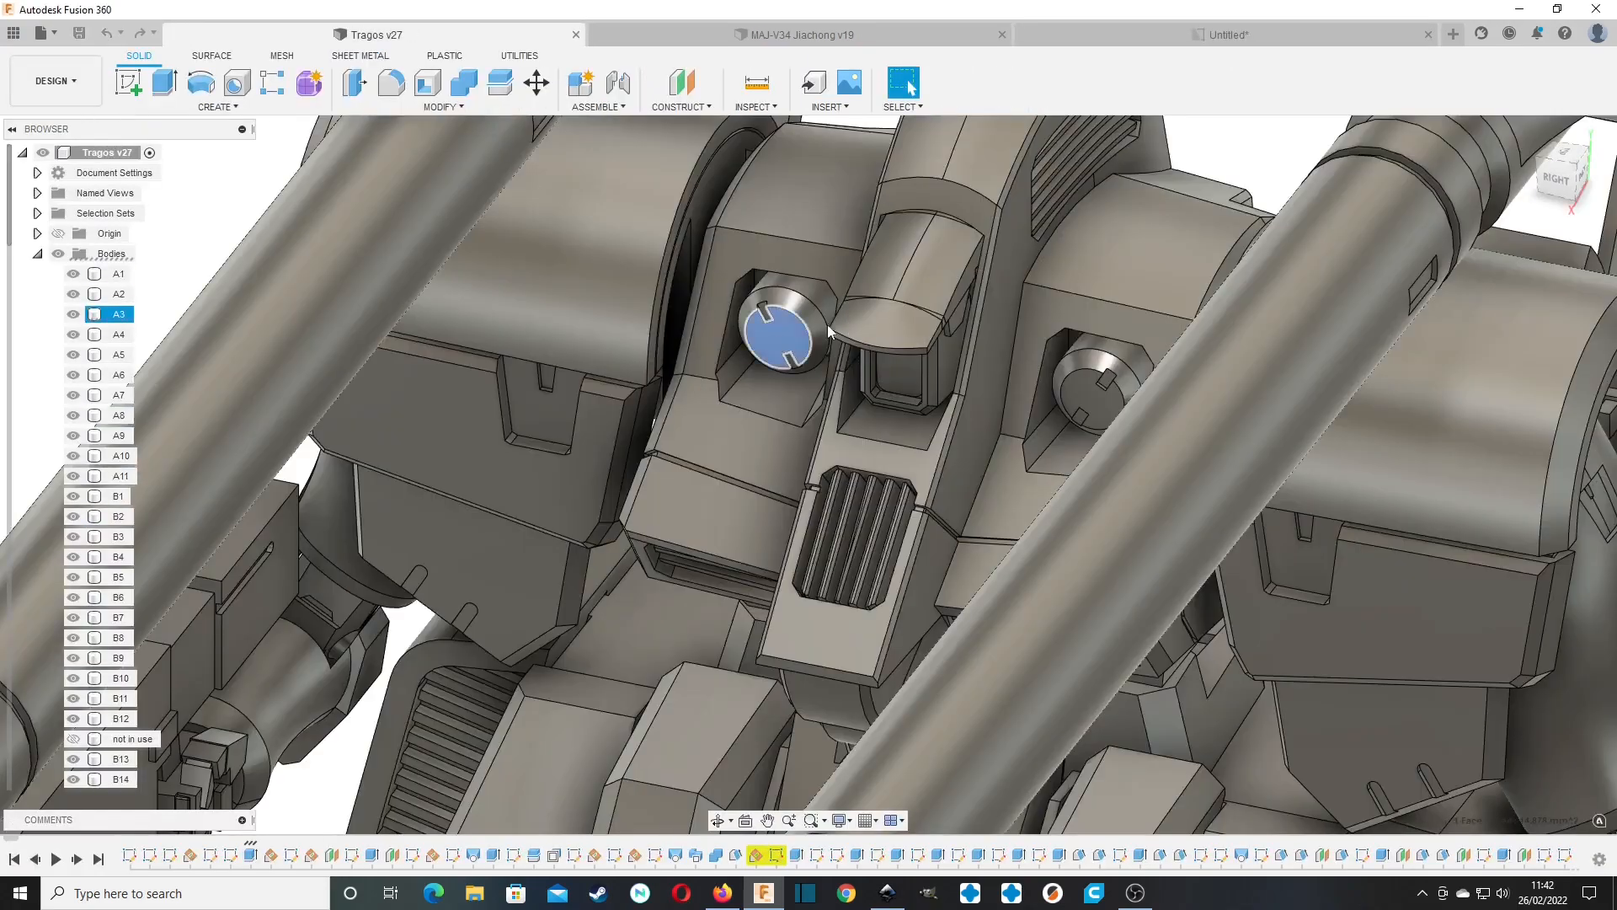
left_click(788, 341)
mouse_move(1559, 173)
left_mouse_down()
mouse_move(1600, 172)
mouse_move(1585, 193)
left_mouse_up()
scroll(866, 406, "down", 3)
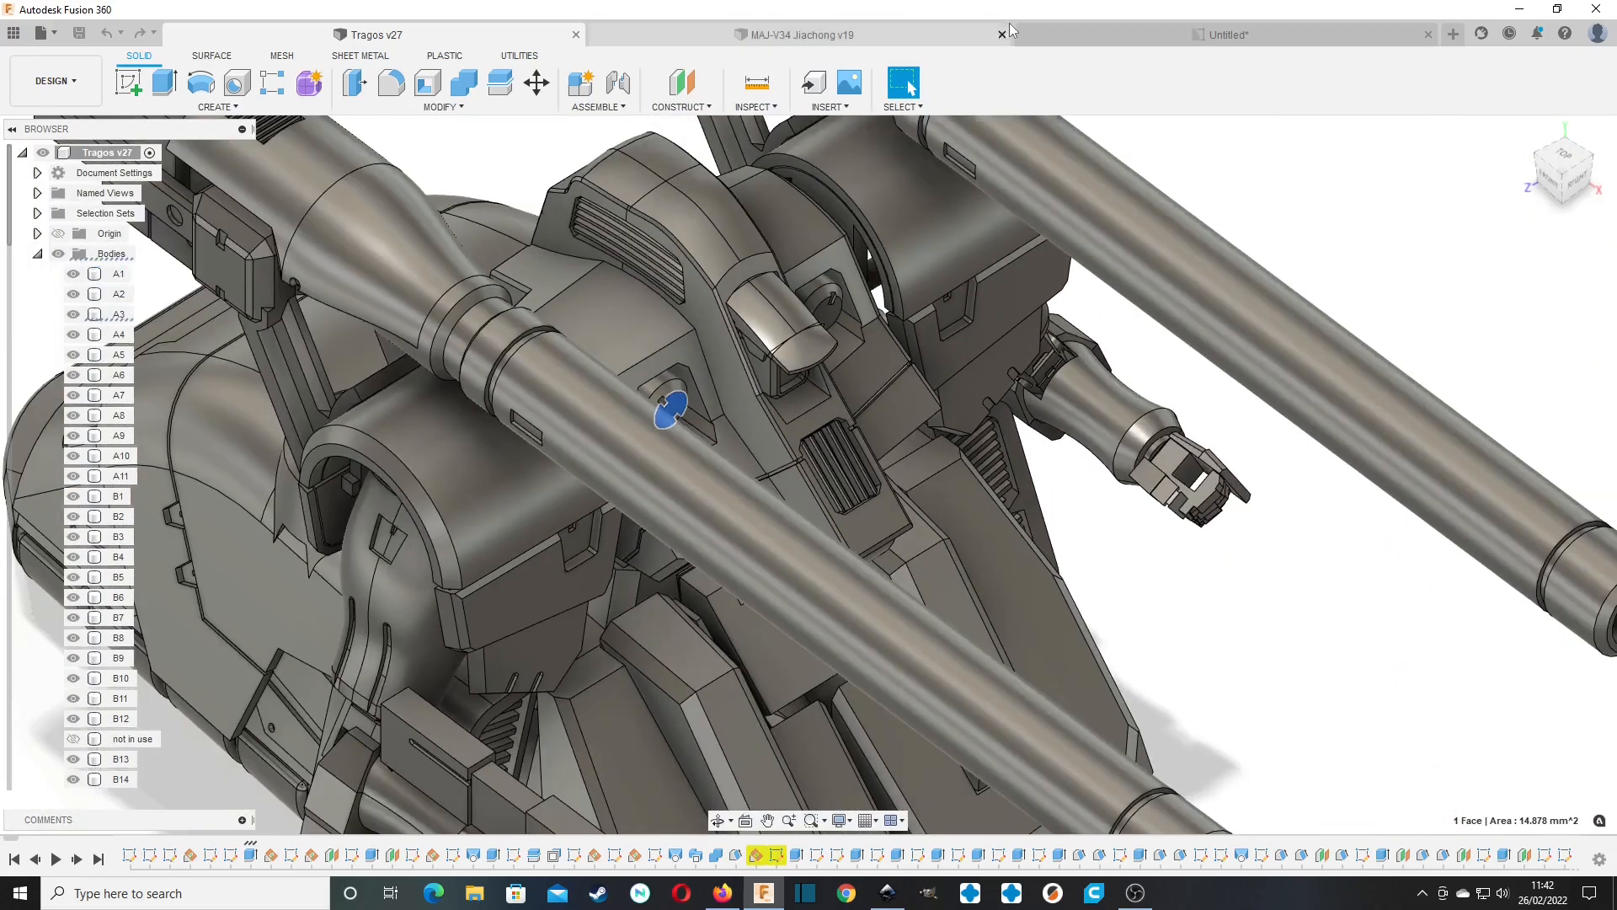
left_click(1103, 36)
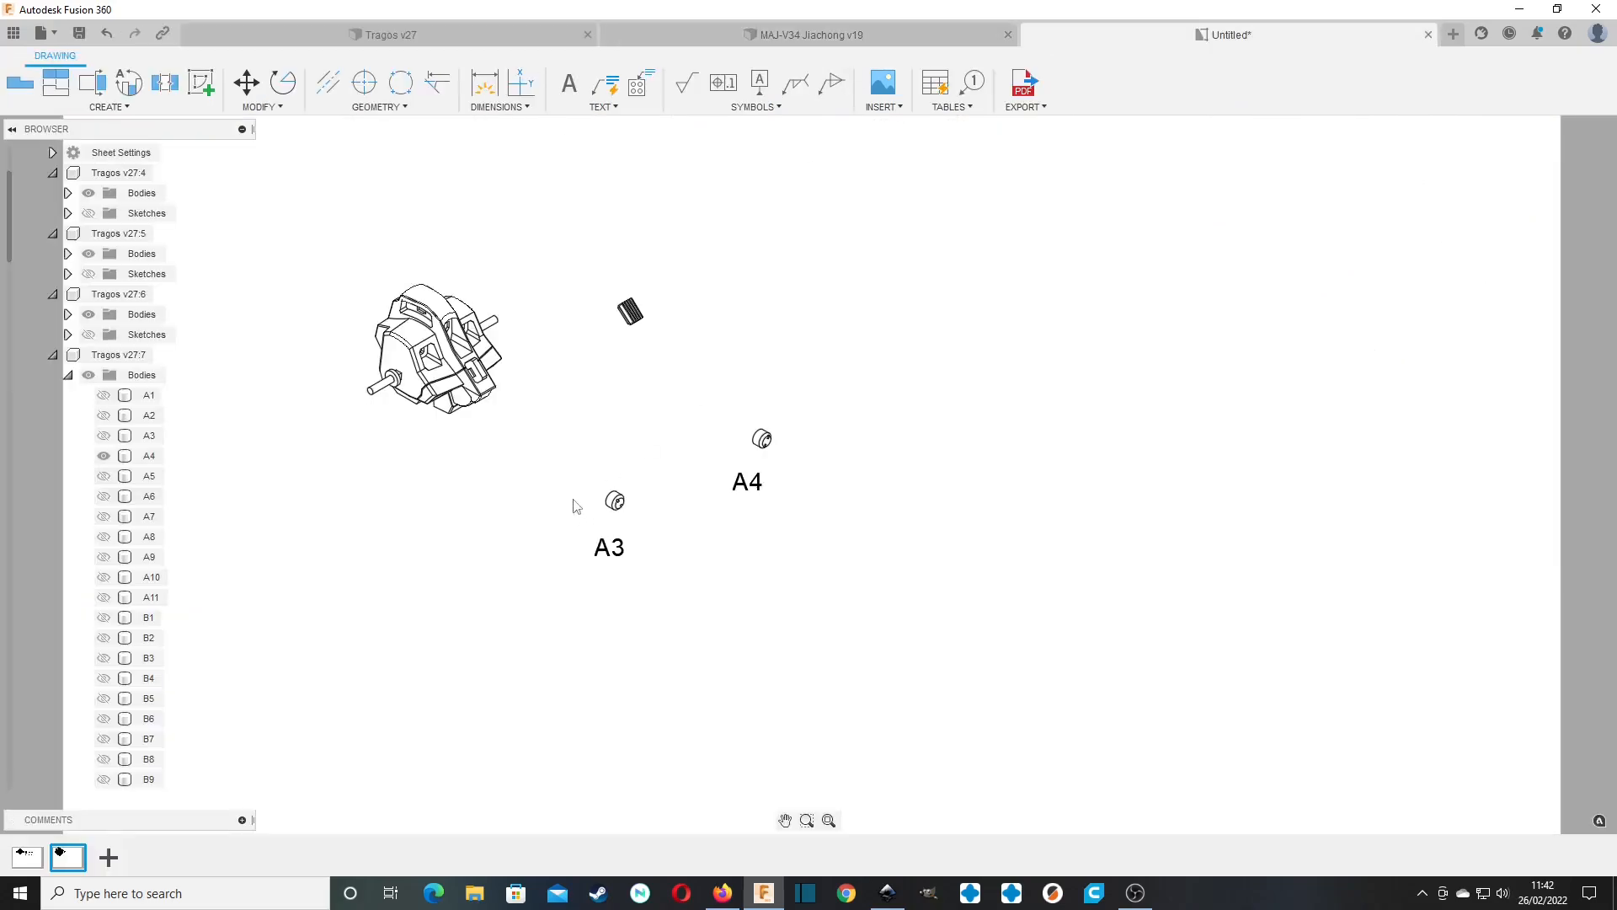
Place a fifth base view of the full model, well to the right of A4, with NE Isometric orientation at 1:2 scale.
scroll(690, 508, "down", 3)
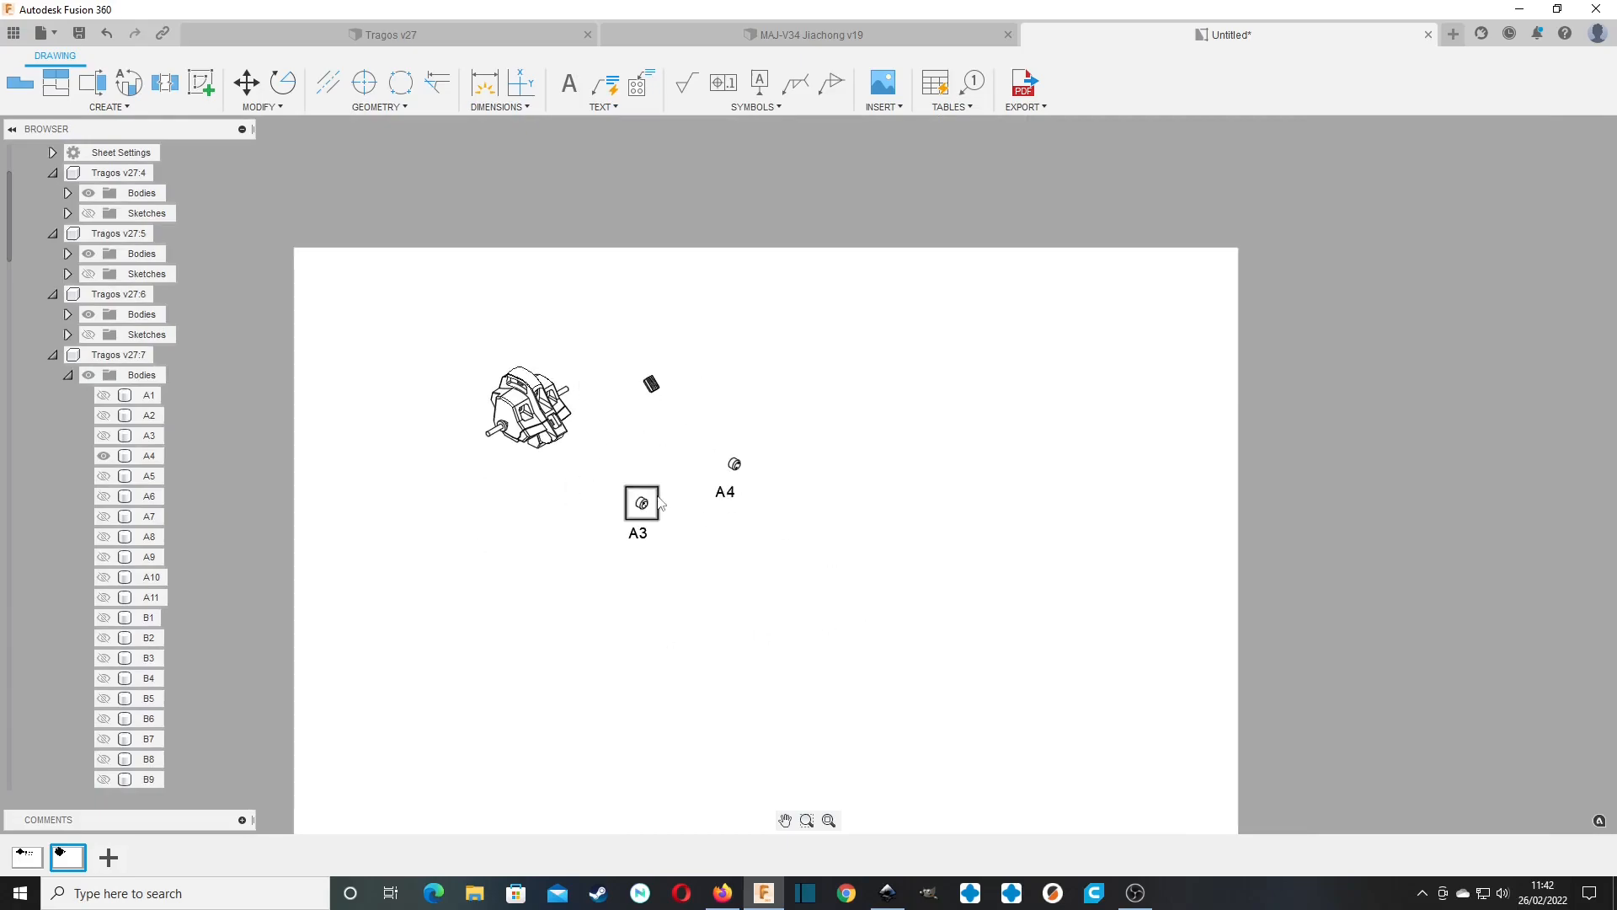
scroll(660, 503, "up", 4)
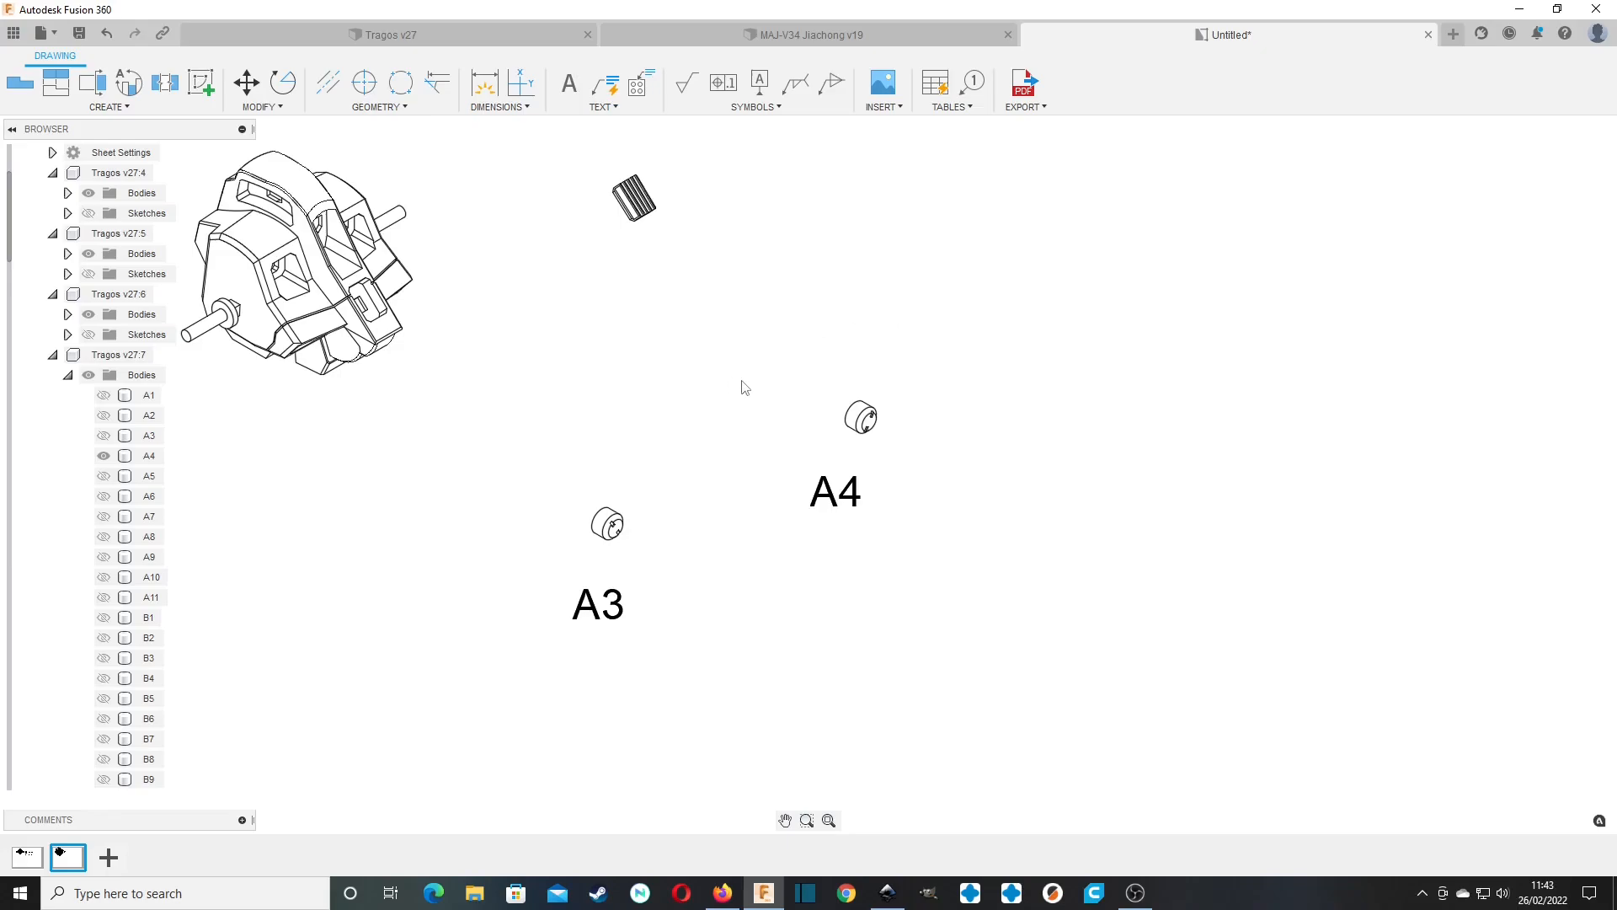
scroll(744, 388, "down", 3)
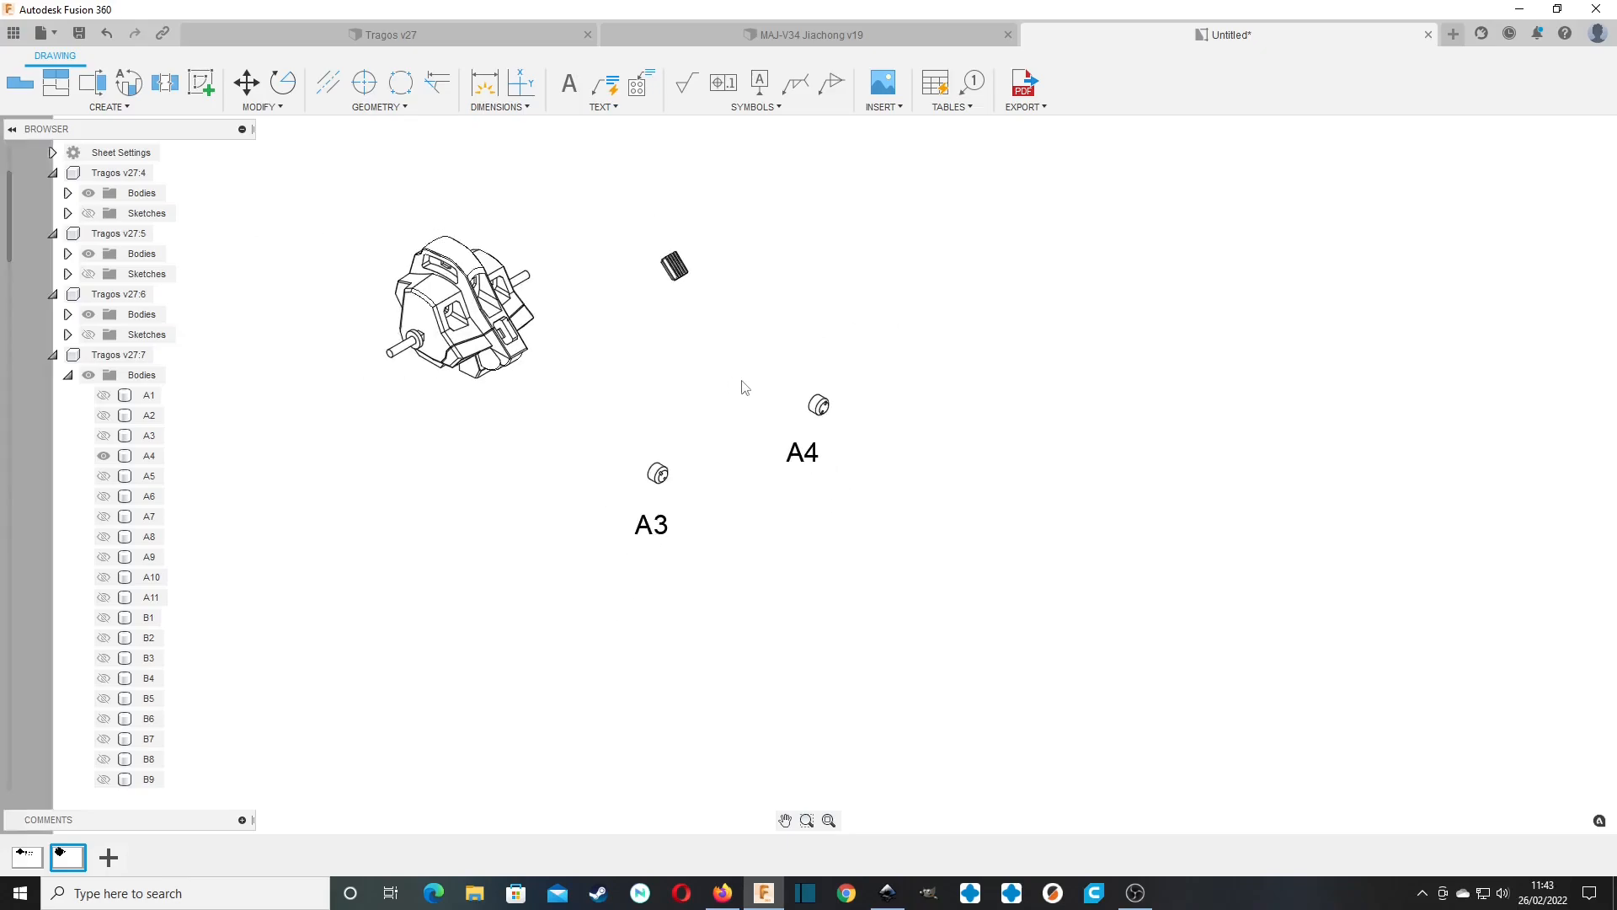
left_click(67, 376)
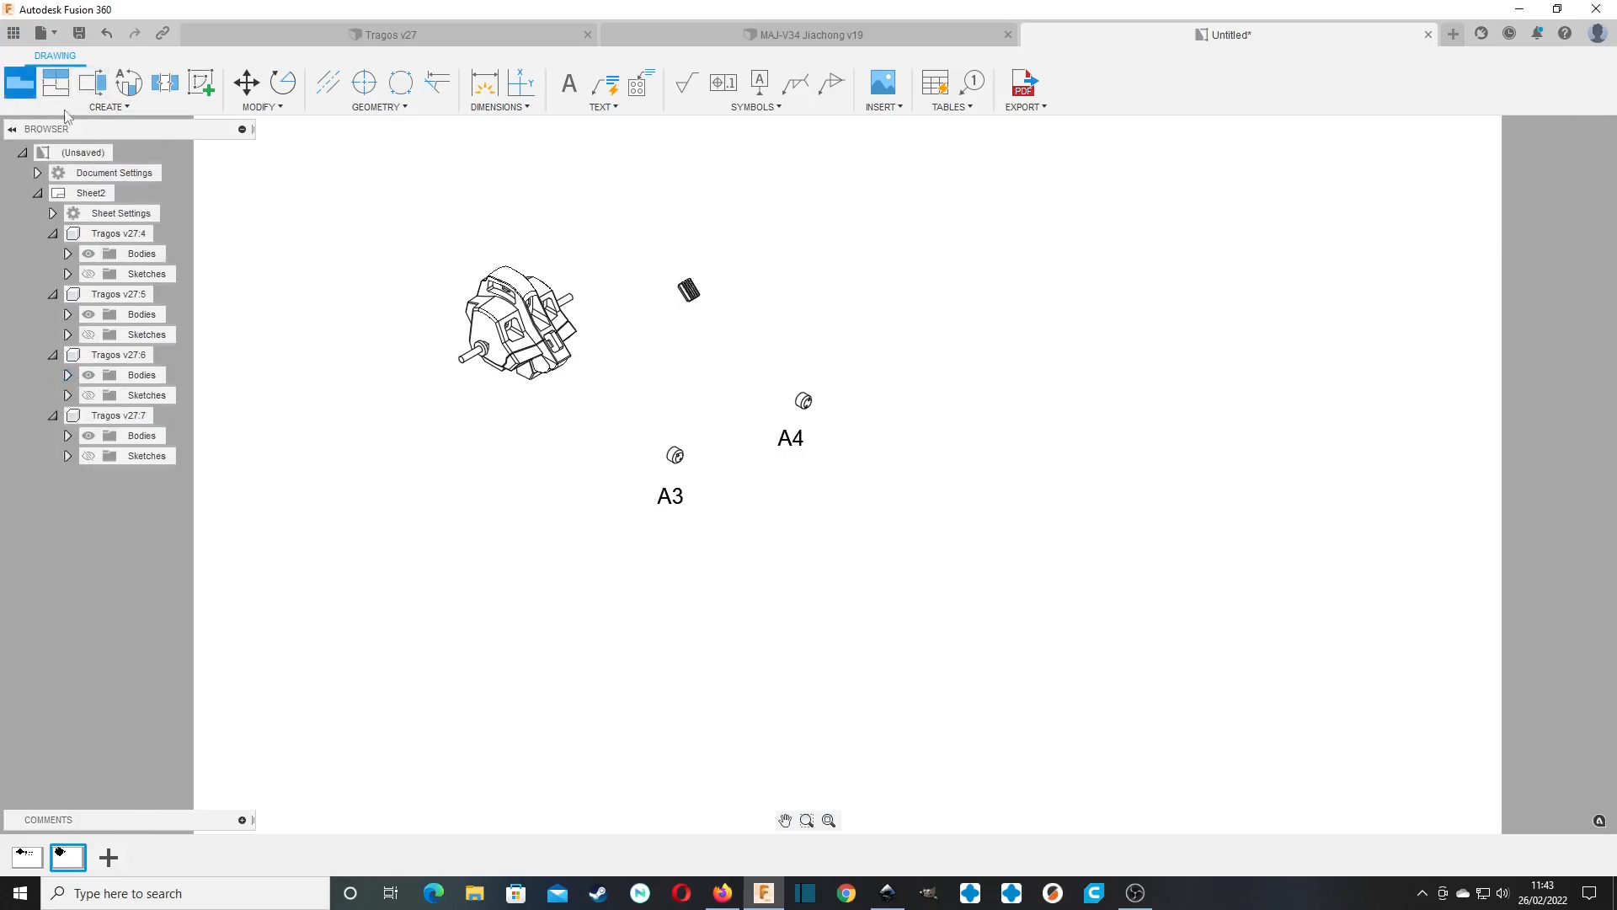
left_click(31, 92)
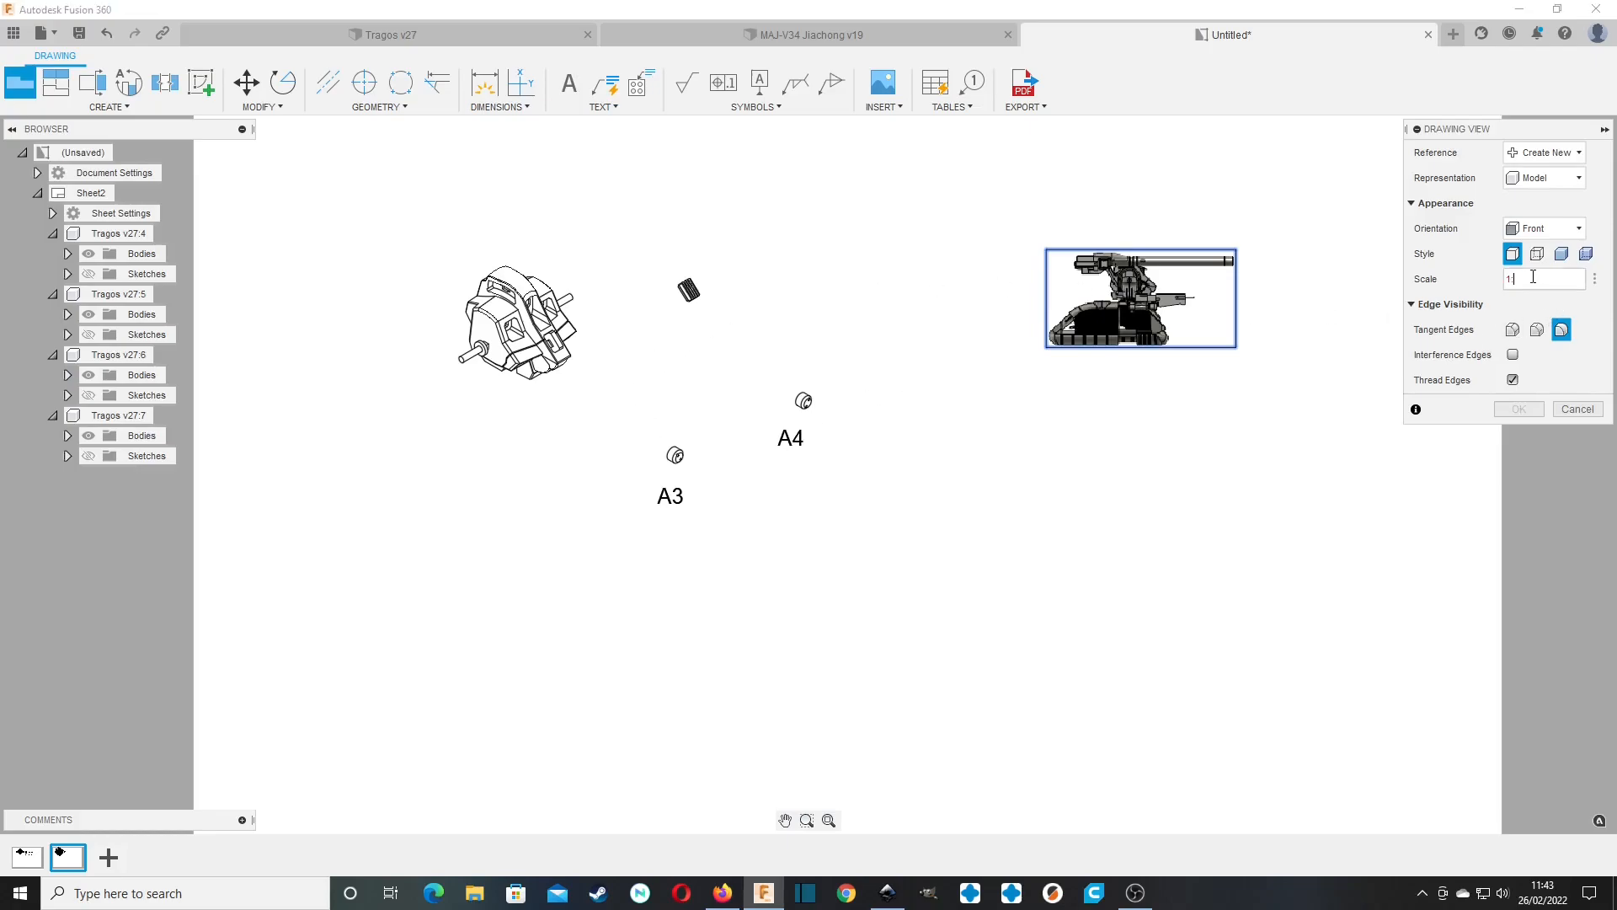
left_click(1546, 228)
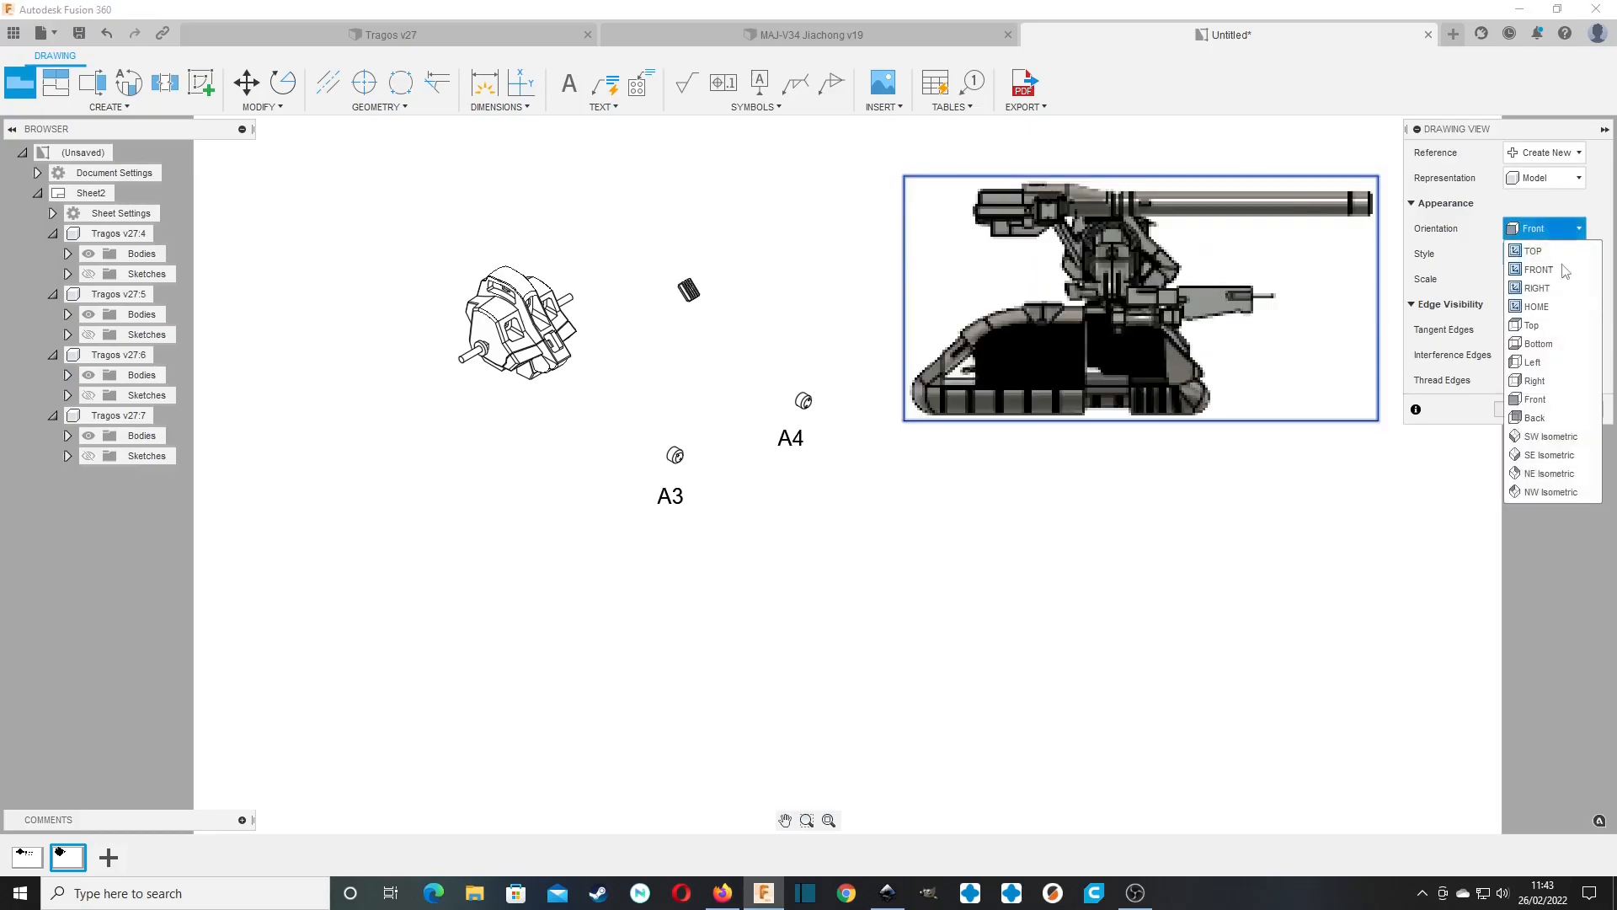
left_click(1580, 476)
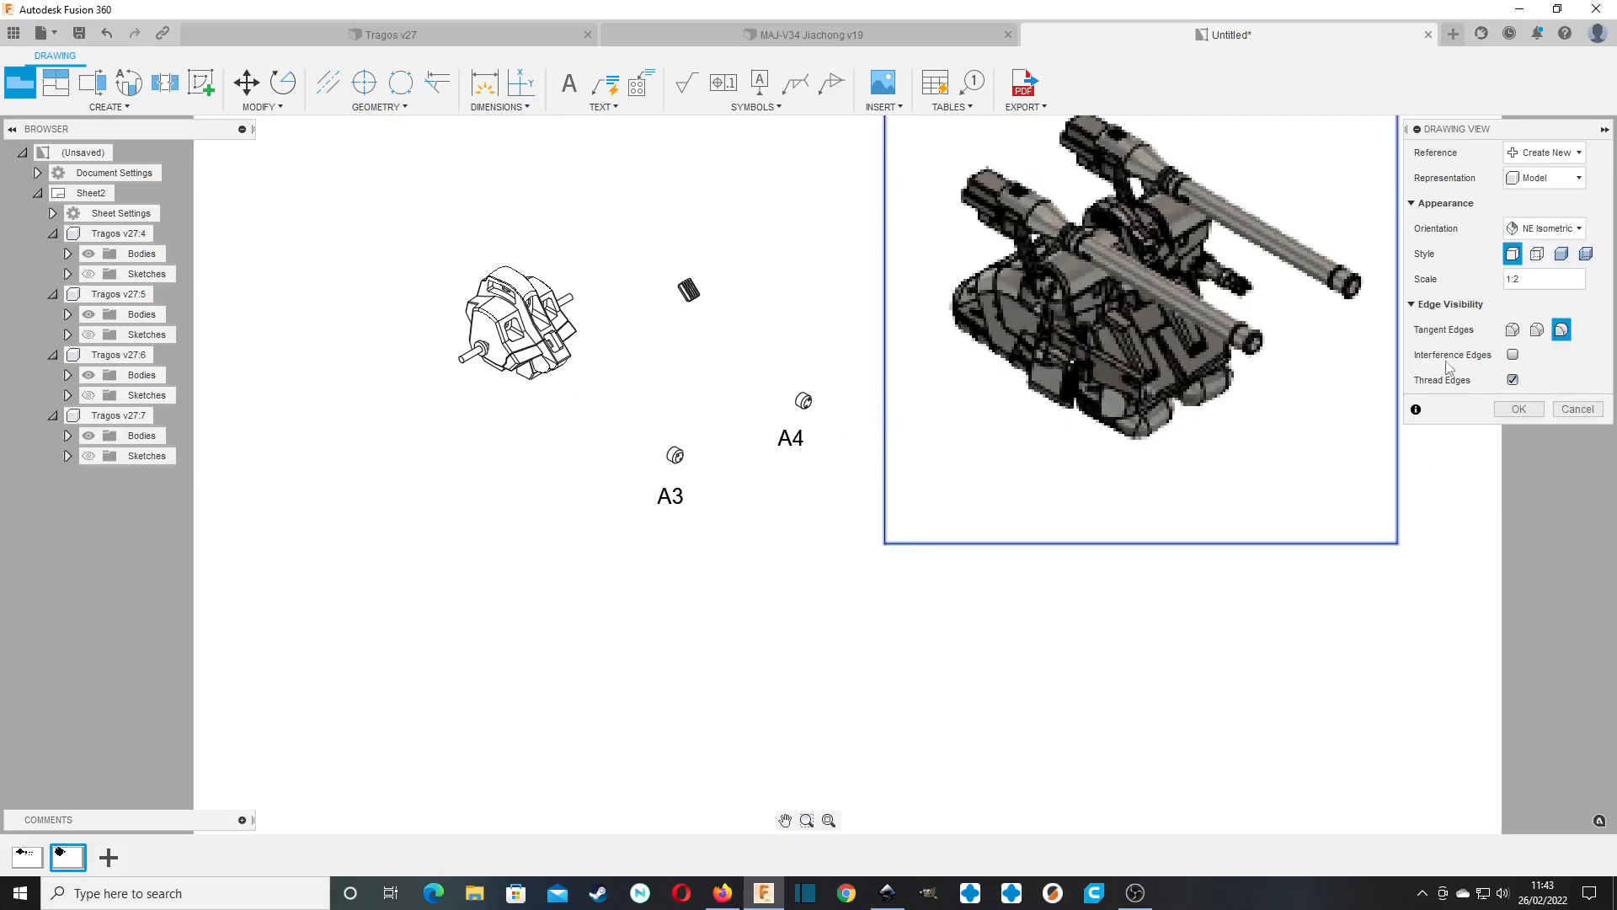
left_click(1518, 409)
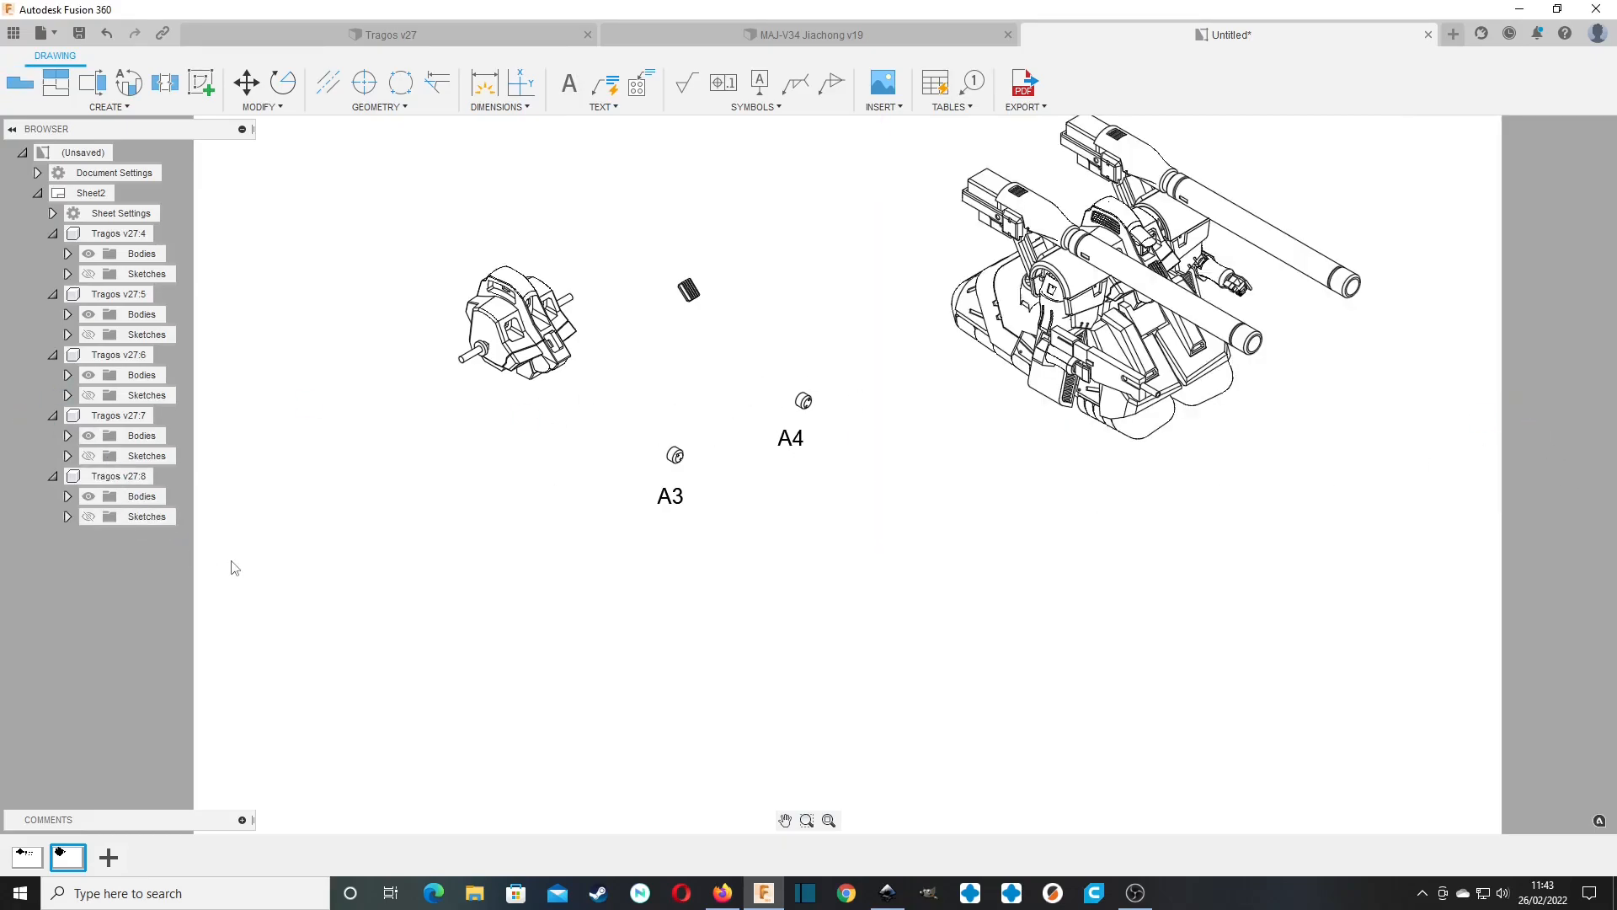
Hide all bodies from A5 through D17 in the fifth view, leaving A1 to A4 shown as an assembly.
left_click(68, 496)
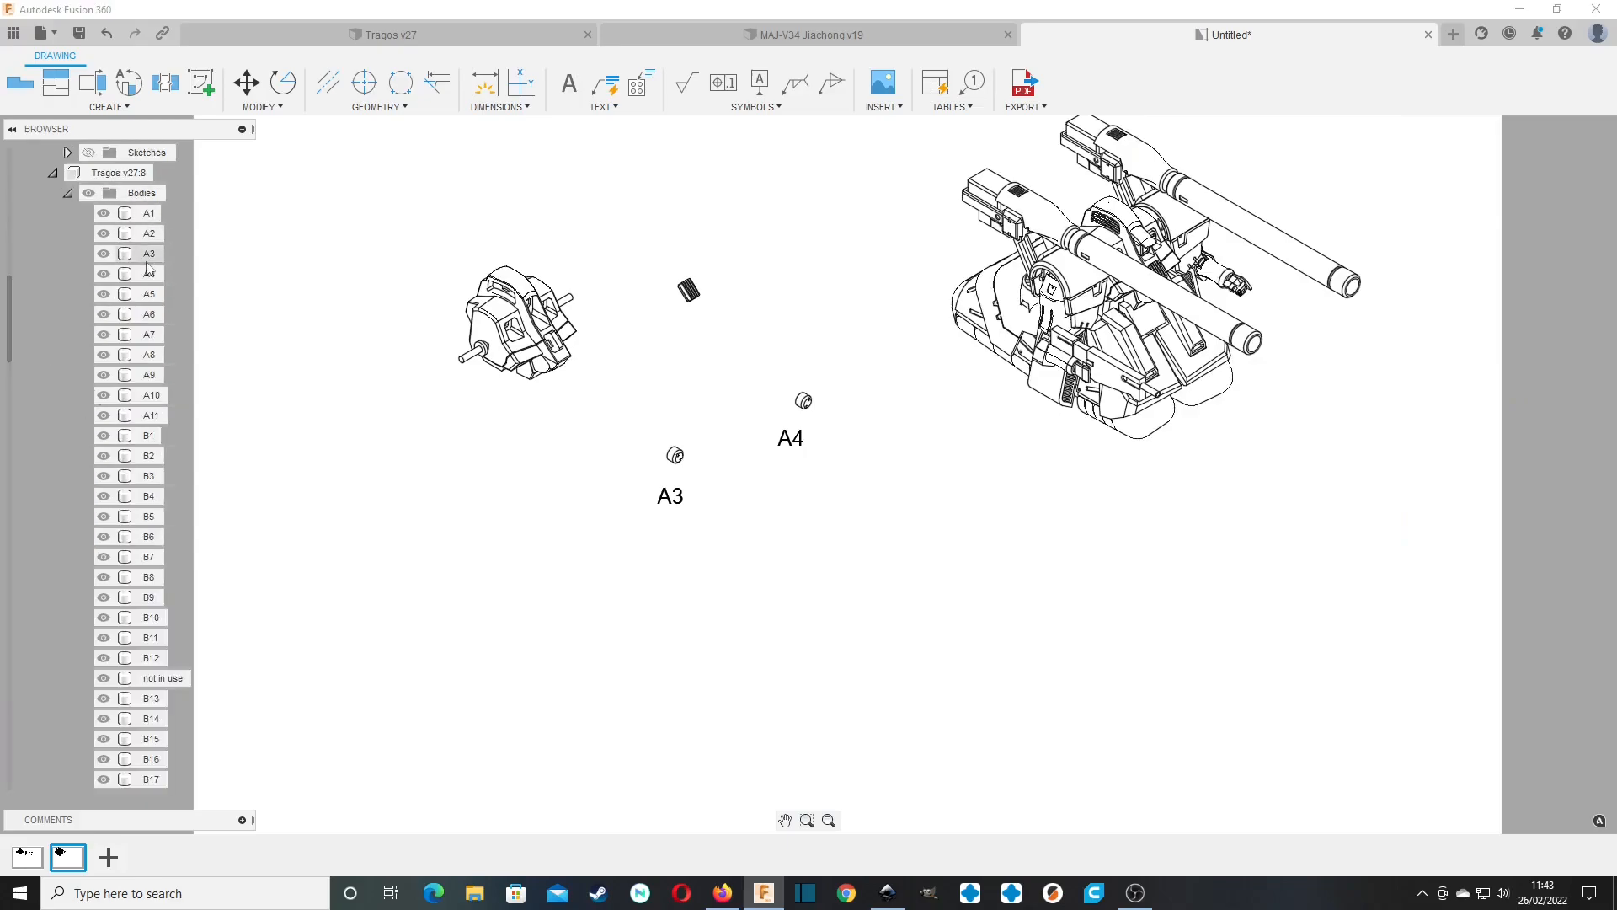
scroll(124, 564, "down", 5)
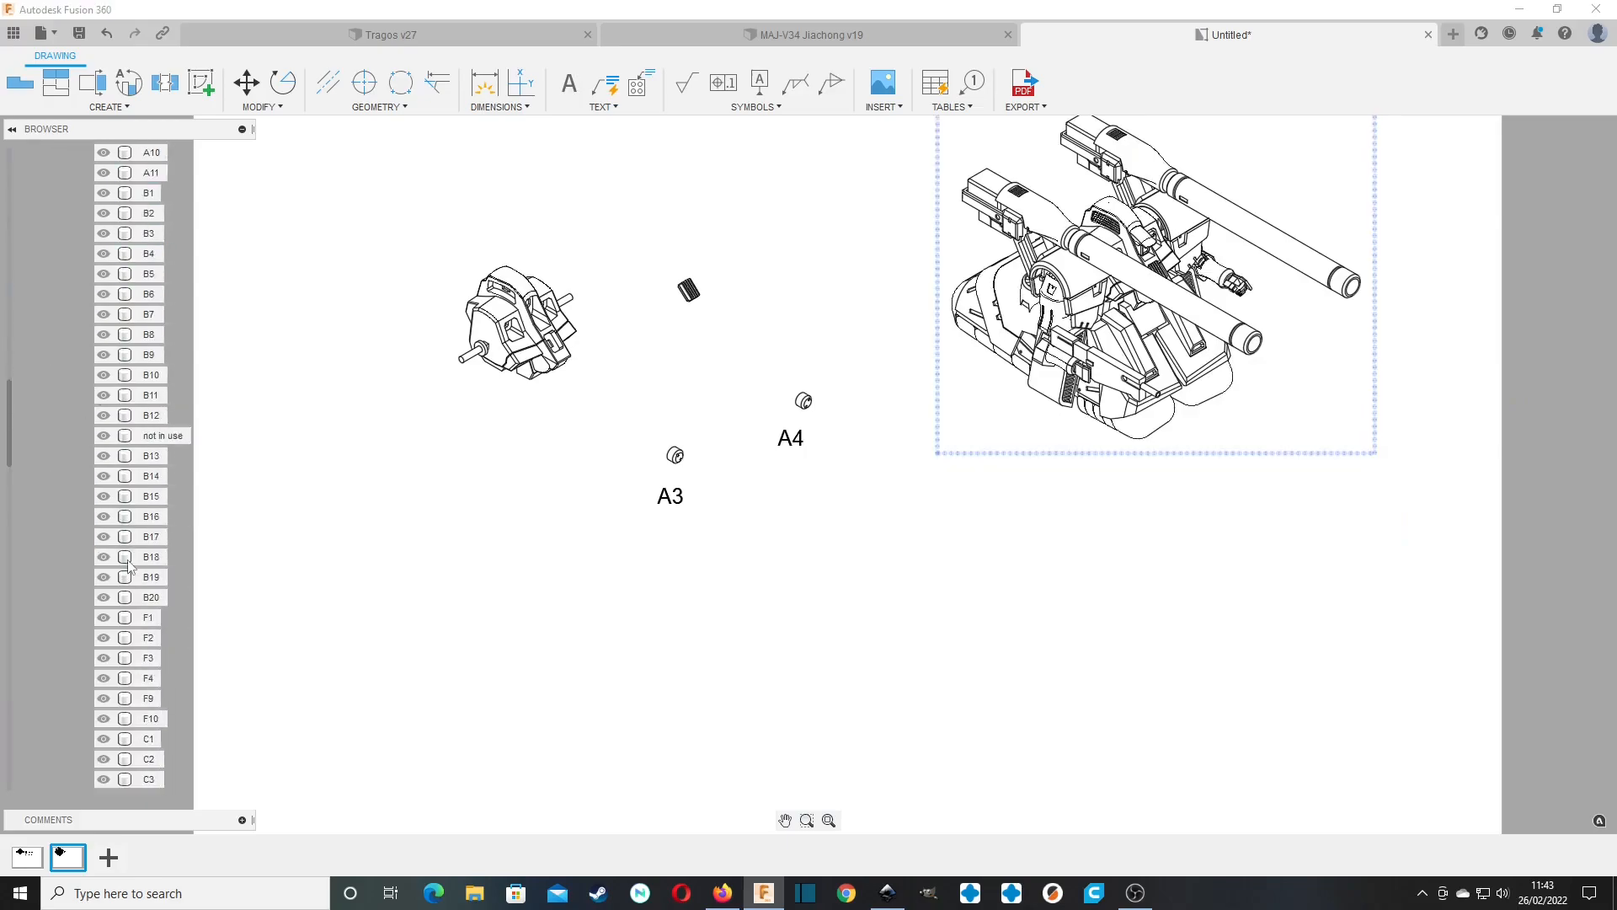
scroll(127, 576, "down", 10)
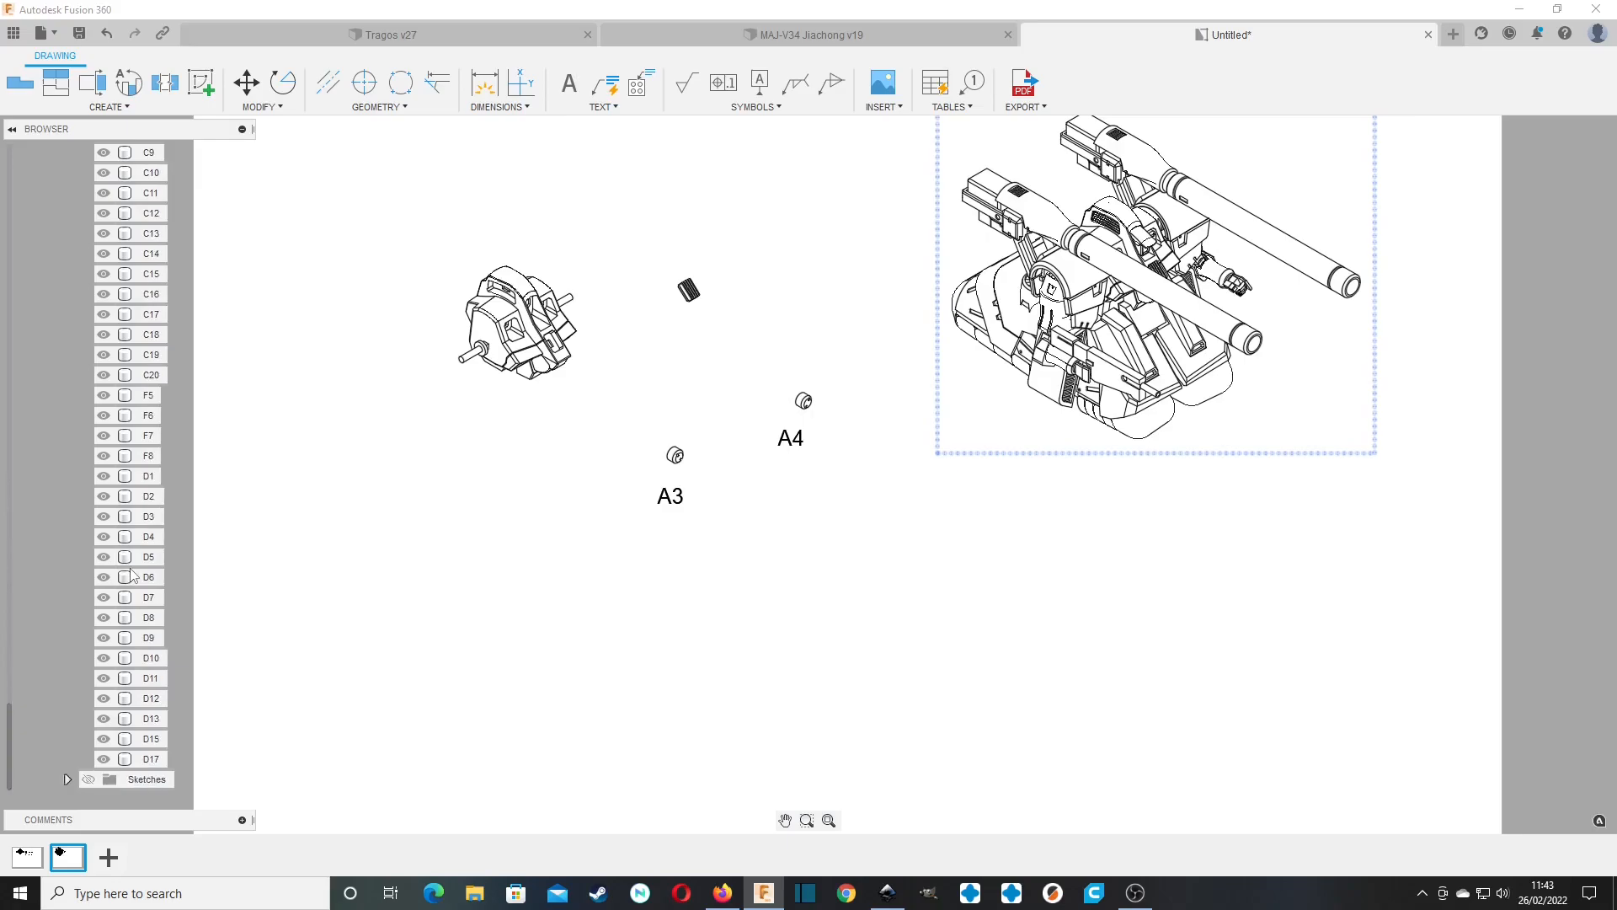
left_click(153, 763, "shift")
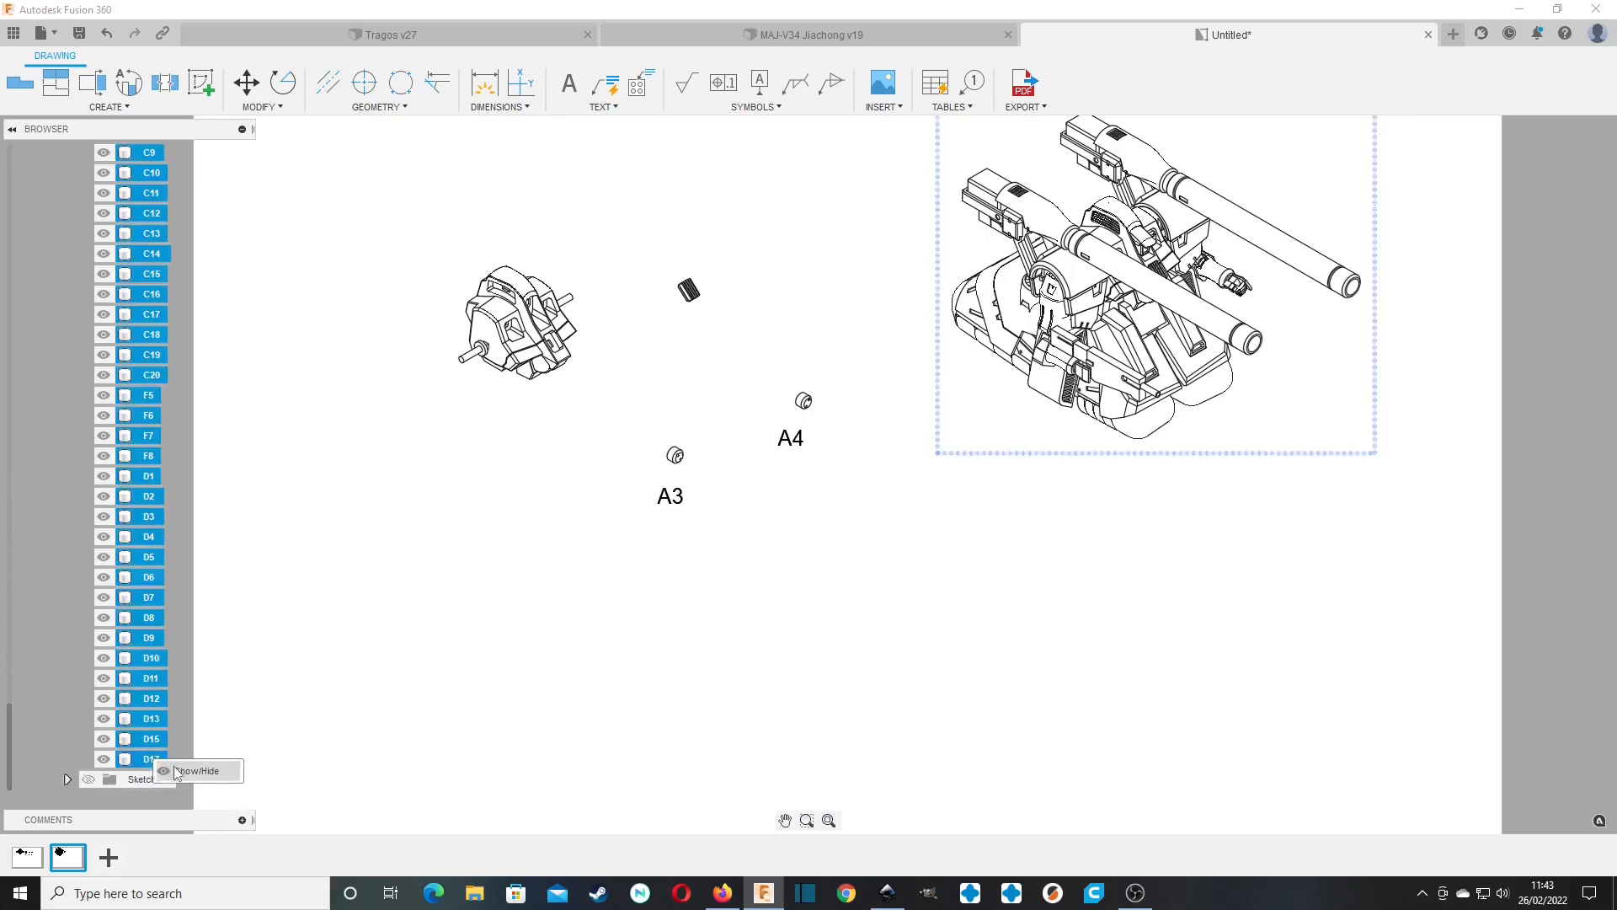
key("v")
left_click(1045, 340)
middle_click_drag(1045, 337, 956, 379)
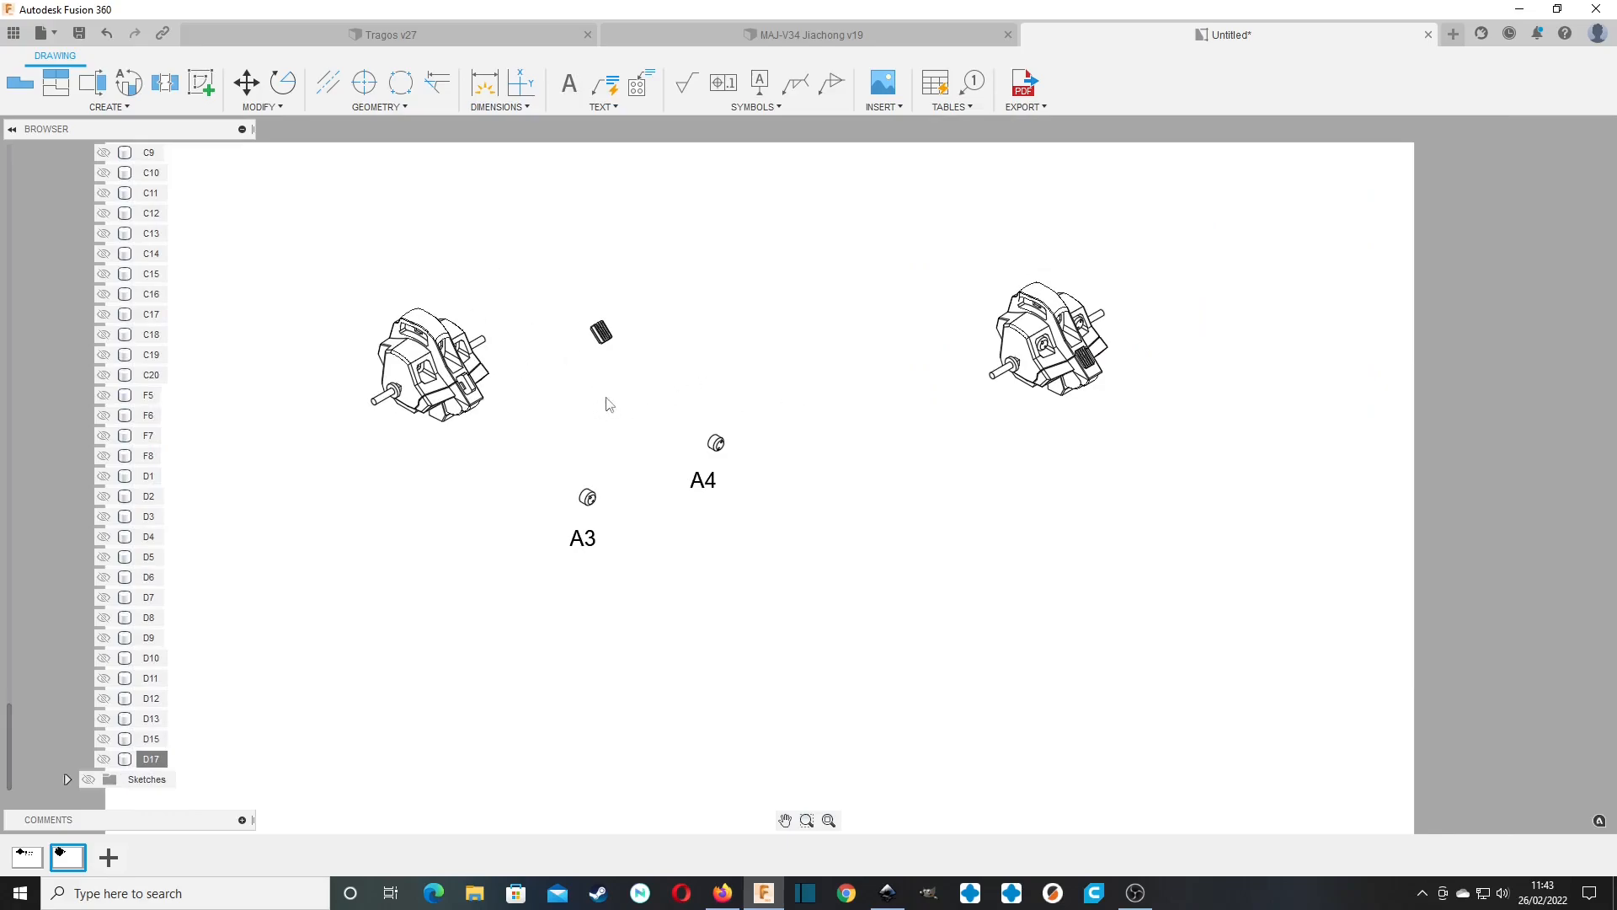
middle_click_drag(516, 459, 619, 456)
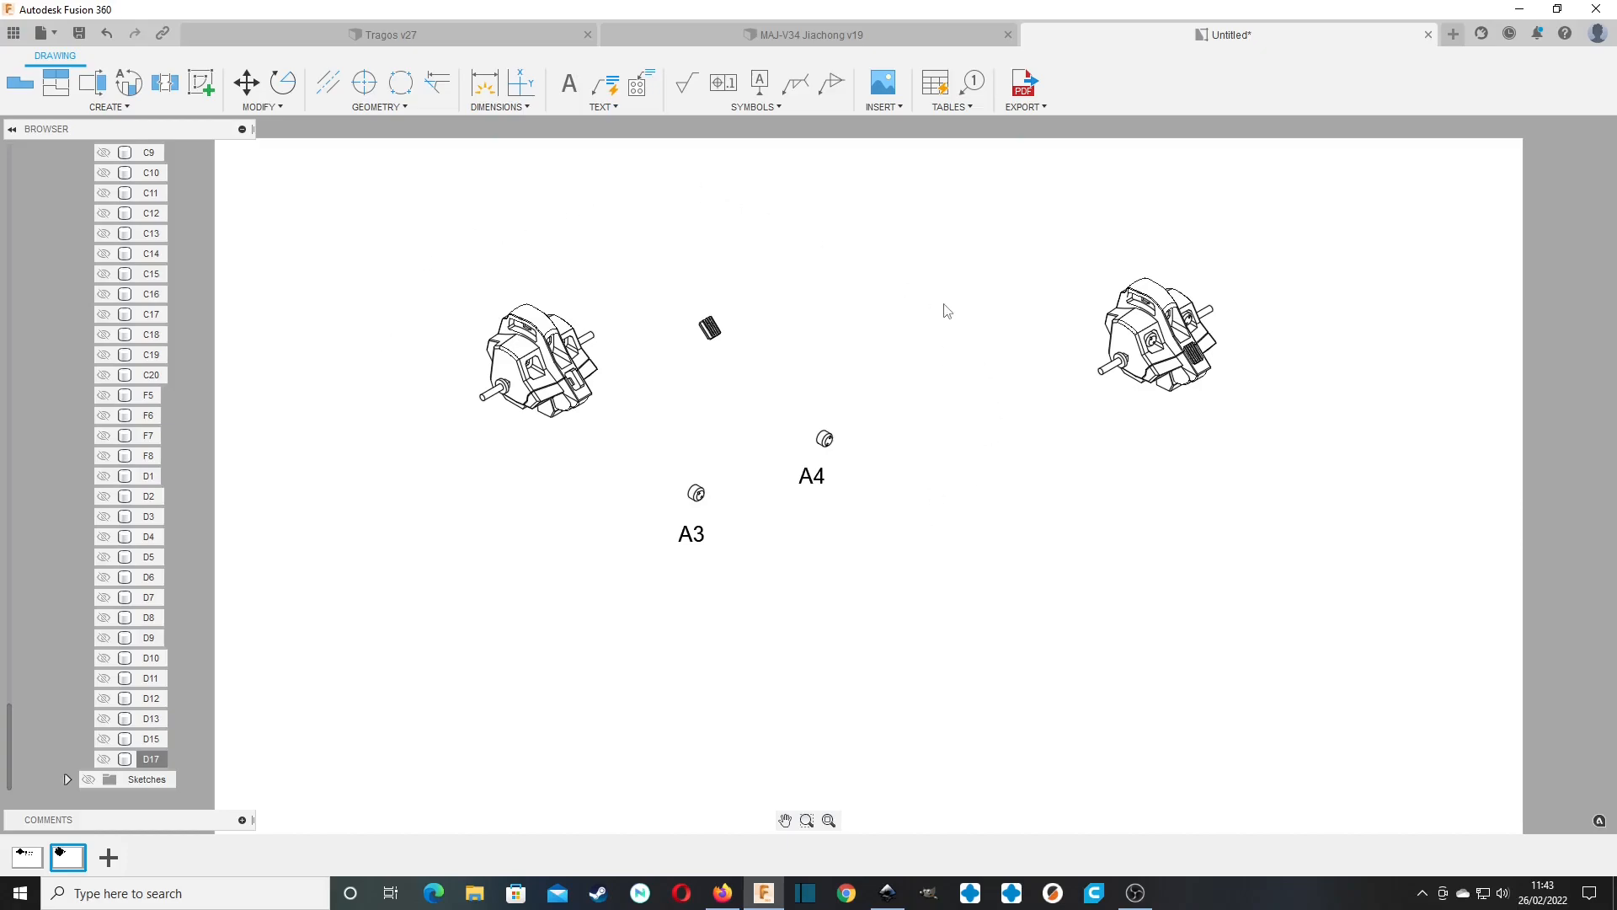
Export all sheets of the drawing as a PDF.
left_click(1038, 106)
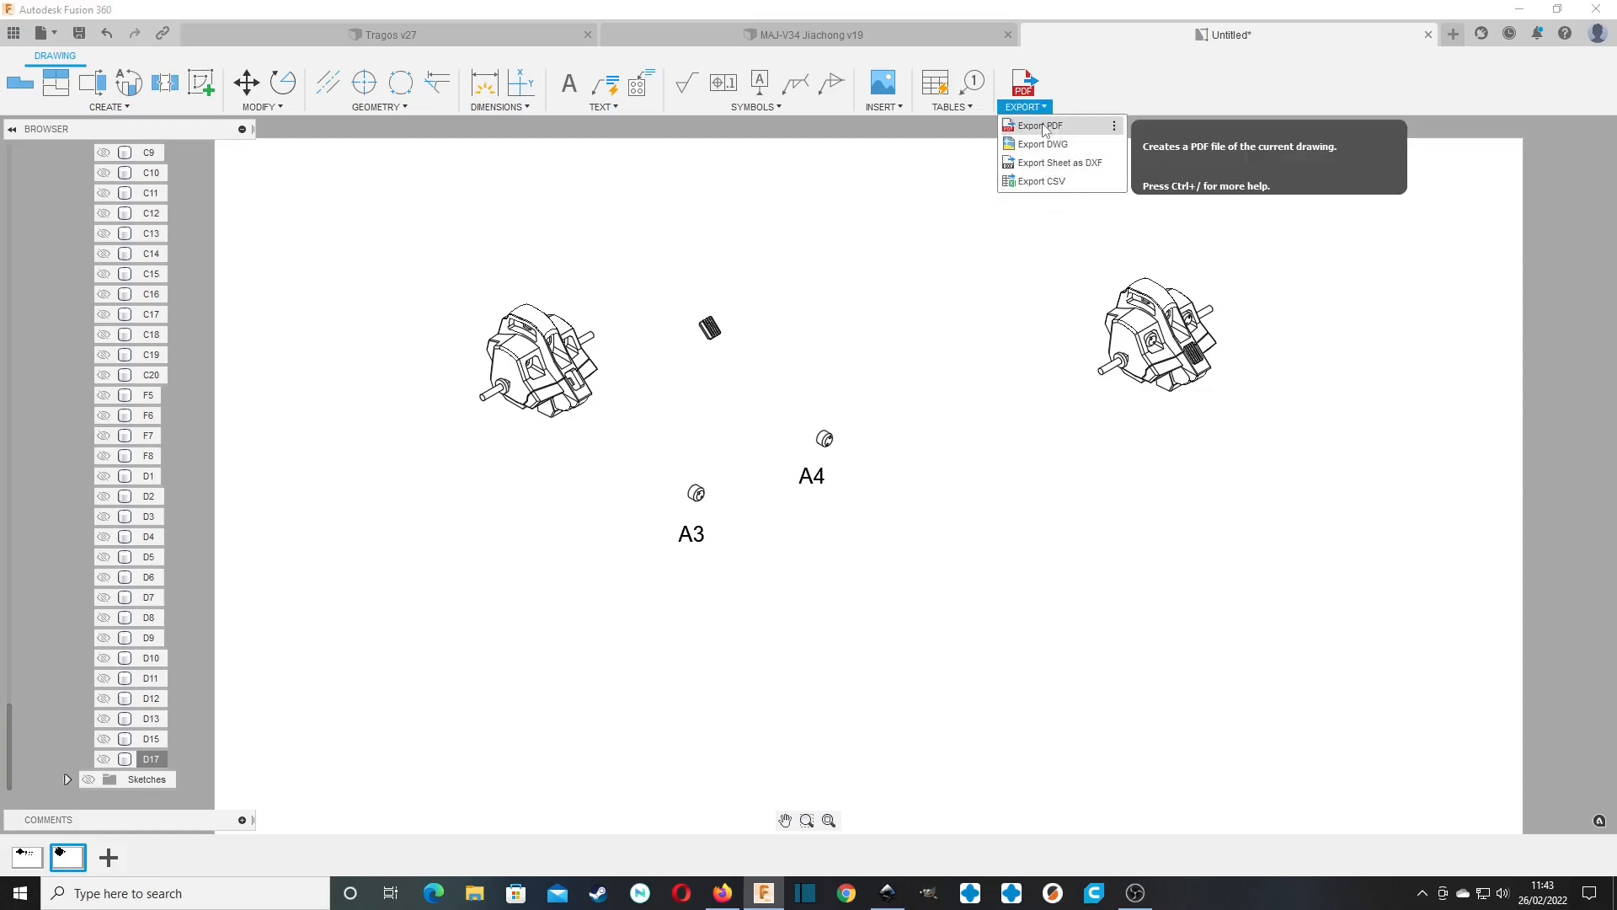
left_click(1045, 127)
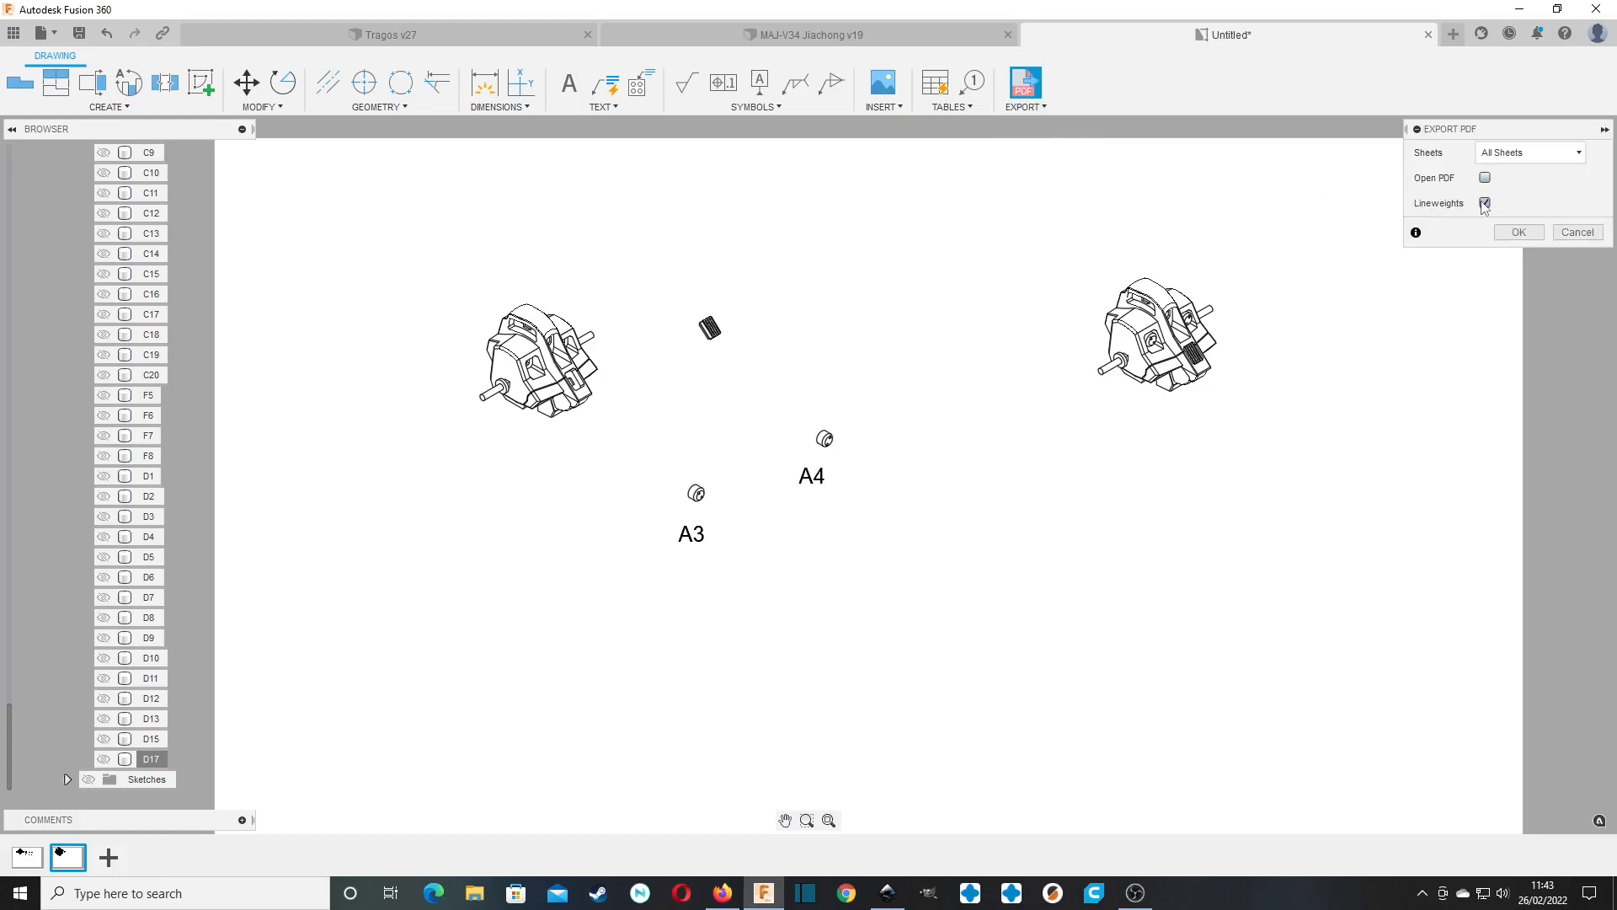
left_click(1529, 238)
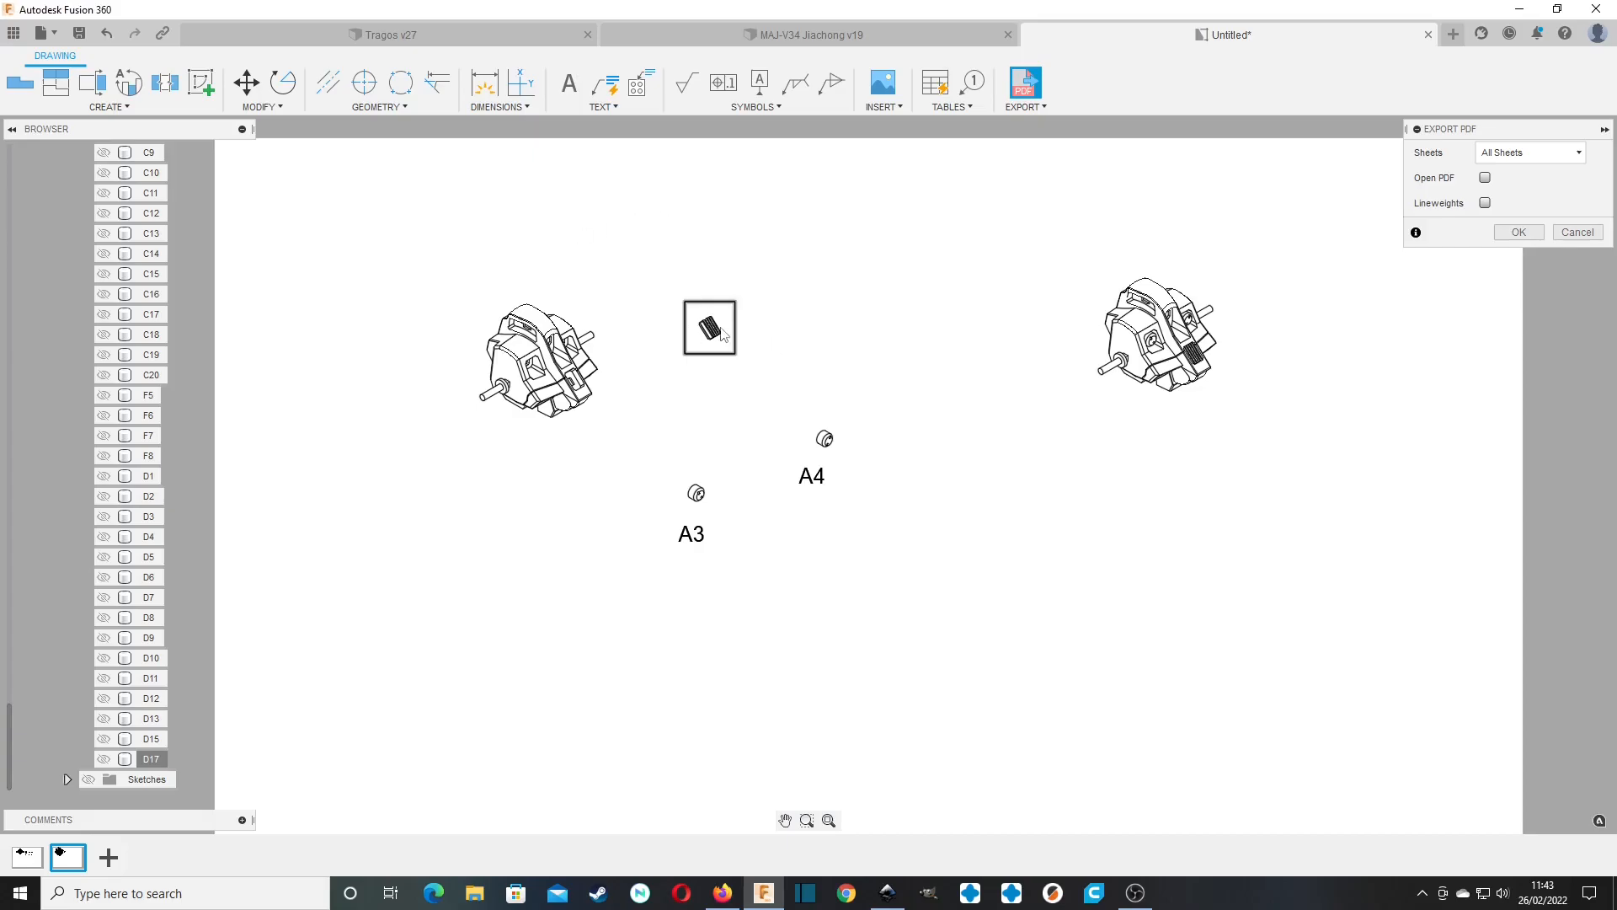
Inspect the Sheet2 isometric views, and export all sheets as a PDF that replaces part1 in the instructions folder.
scroll(687, 333, "up", 10)
scroll(689, 336, "down", 10)
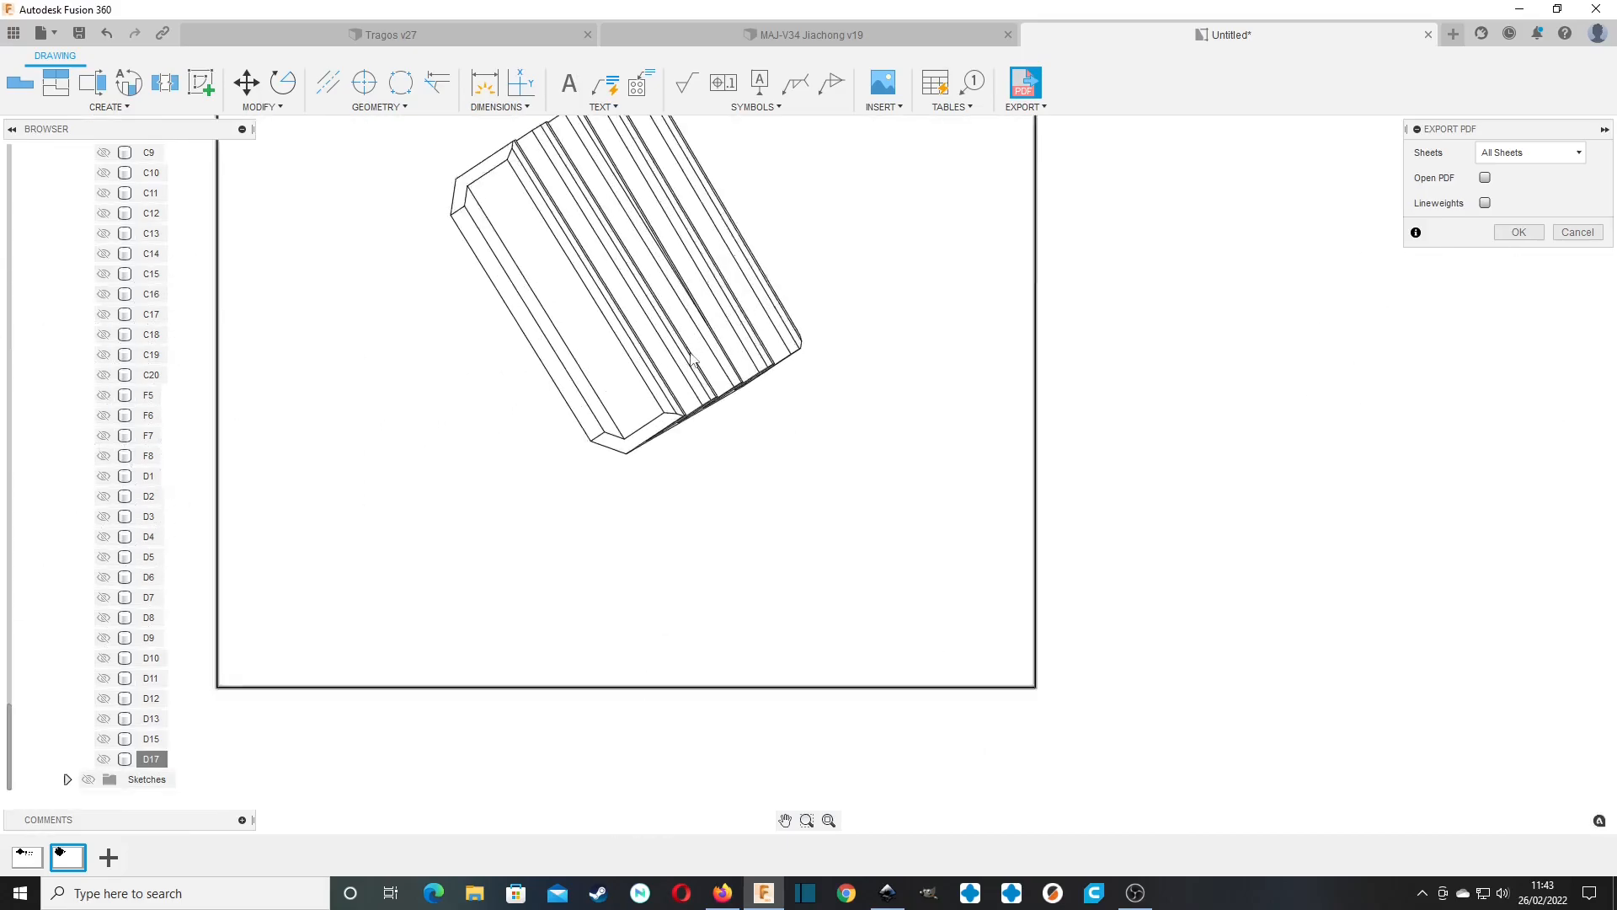
scroll(835, 341, "down", 5)
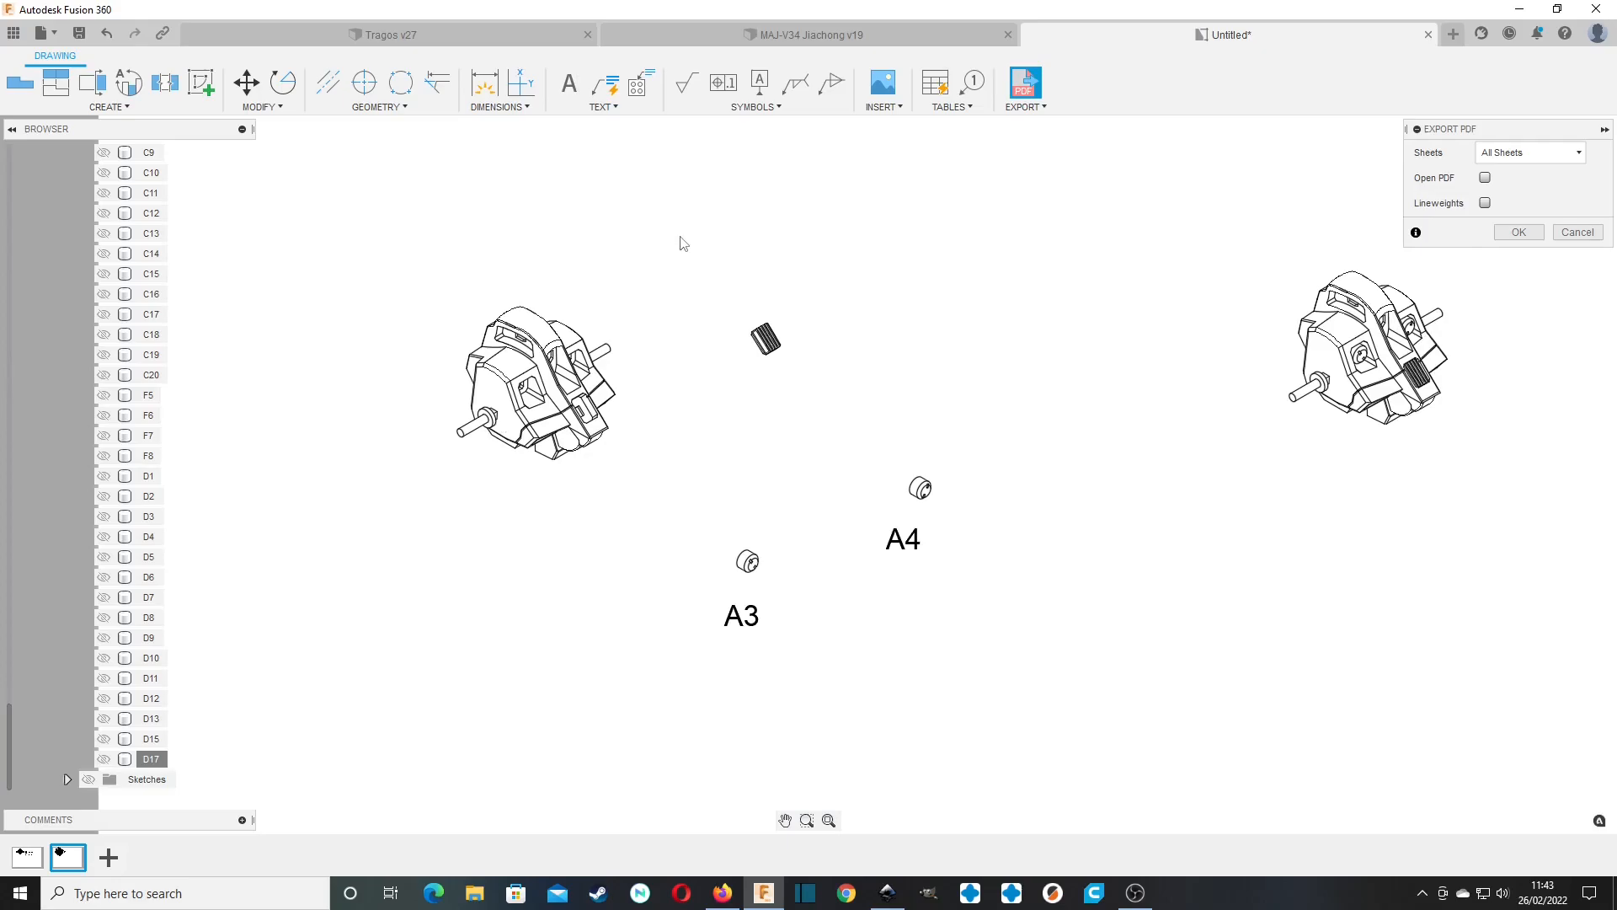
scroll(576, 319, "up", 5)
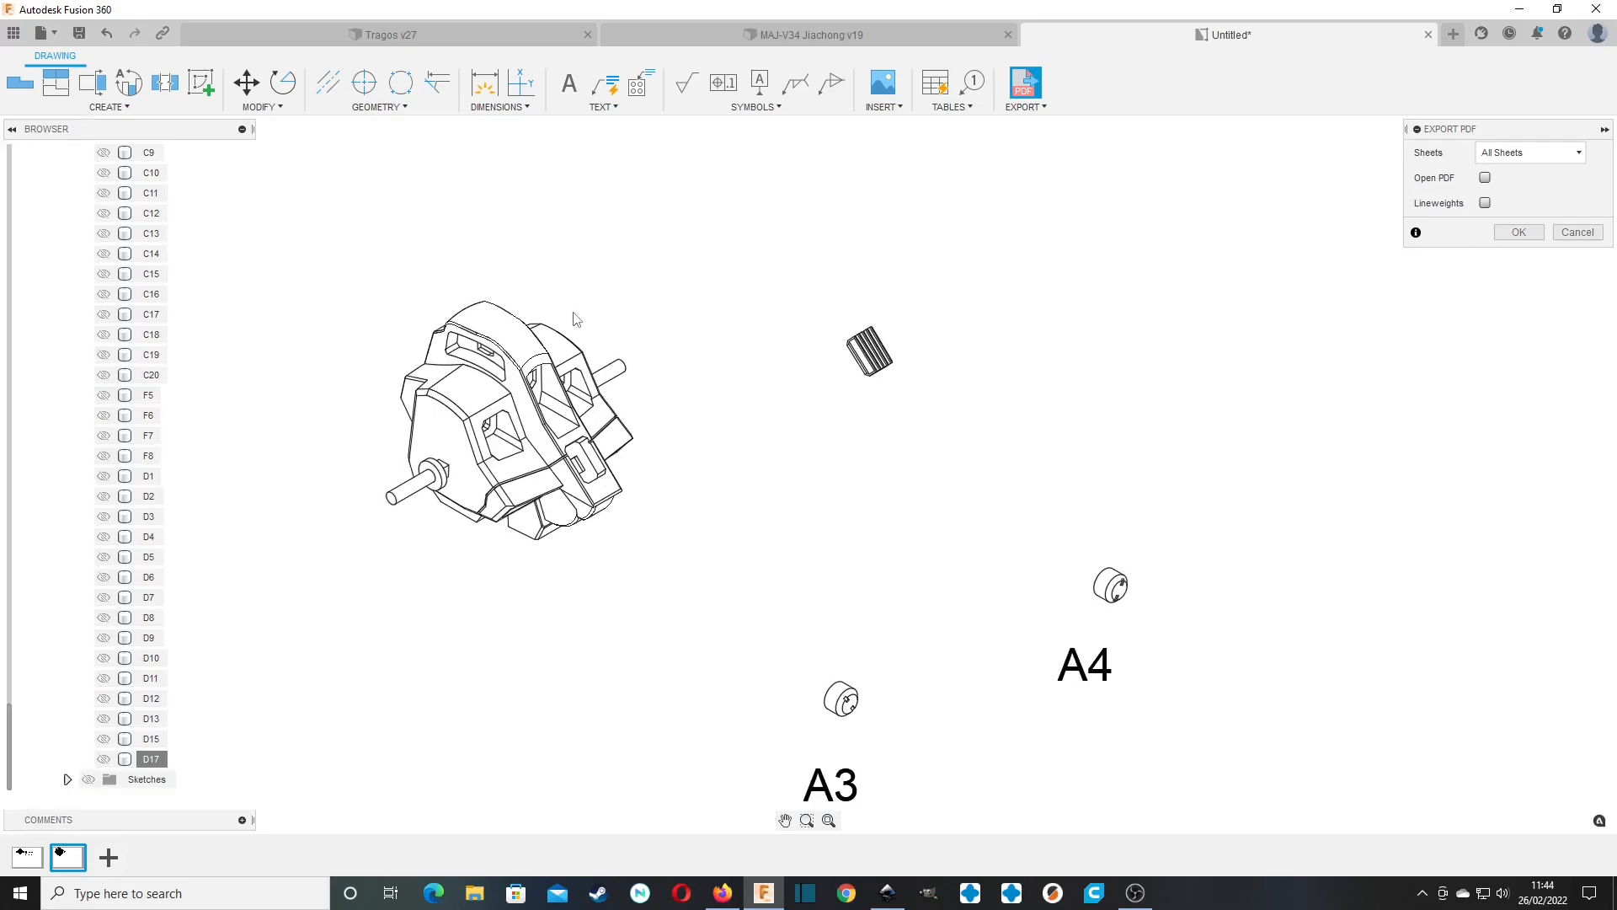
scroll(1069, 431, "down", 5)
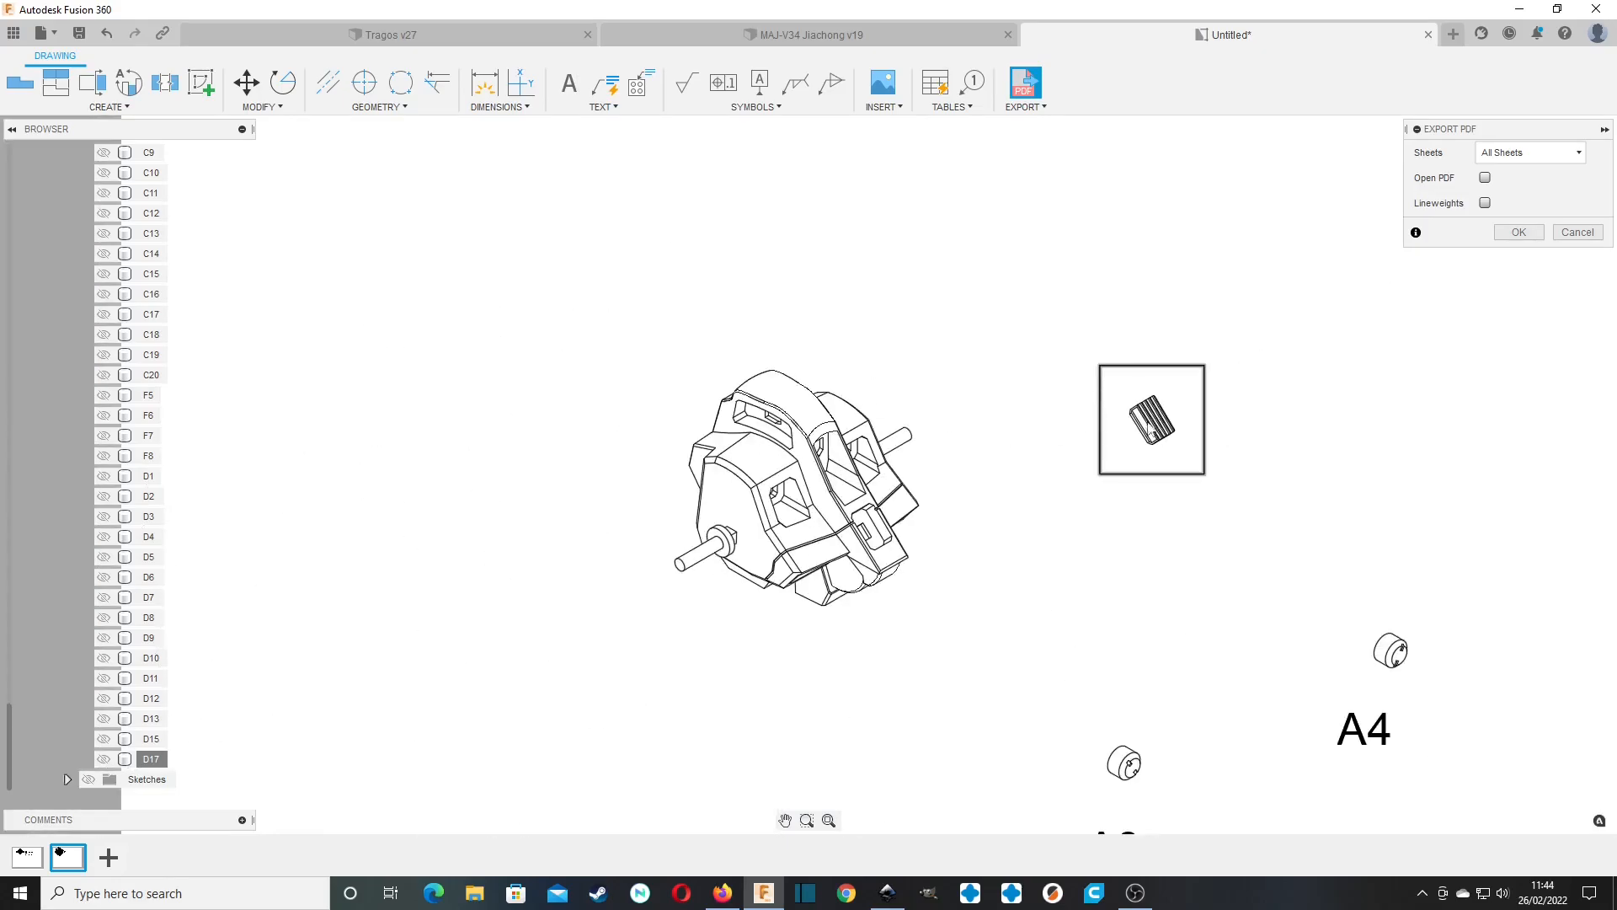
scroll(1133, 471, "up", 2)
scroll(1125, 455, "down", 1)
left_click(1507, 235)
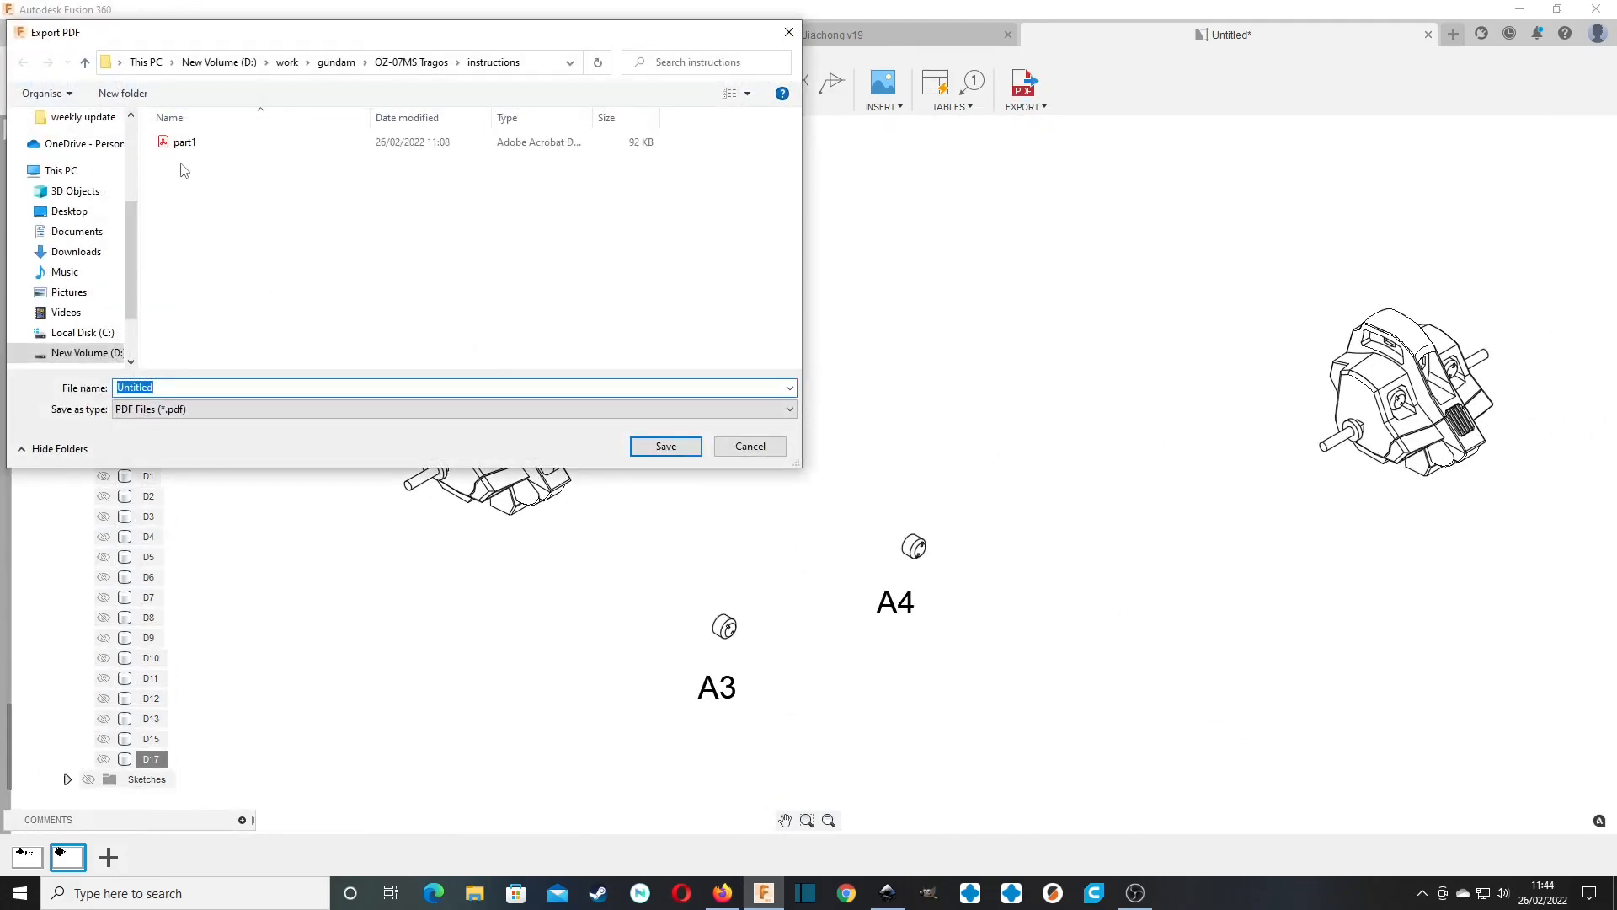
left_click(185, 144)
left_click(667, 445)
left_click(849, 447)
Switch to Inkscape and browse to the instructions folder inside OZ-07MS Tragos for a file to open.
left_click(887, 892)
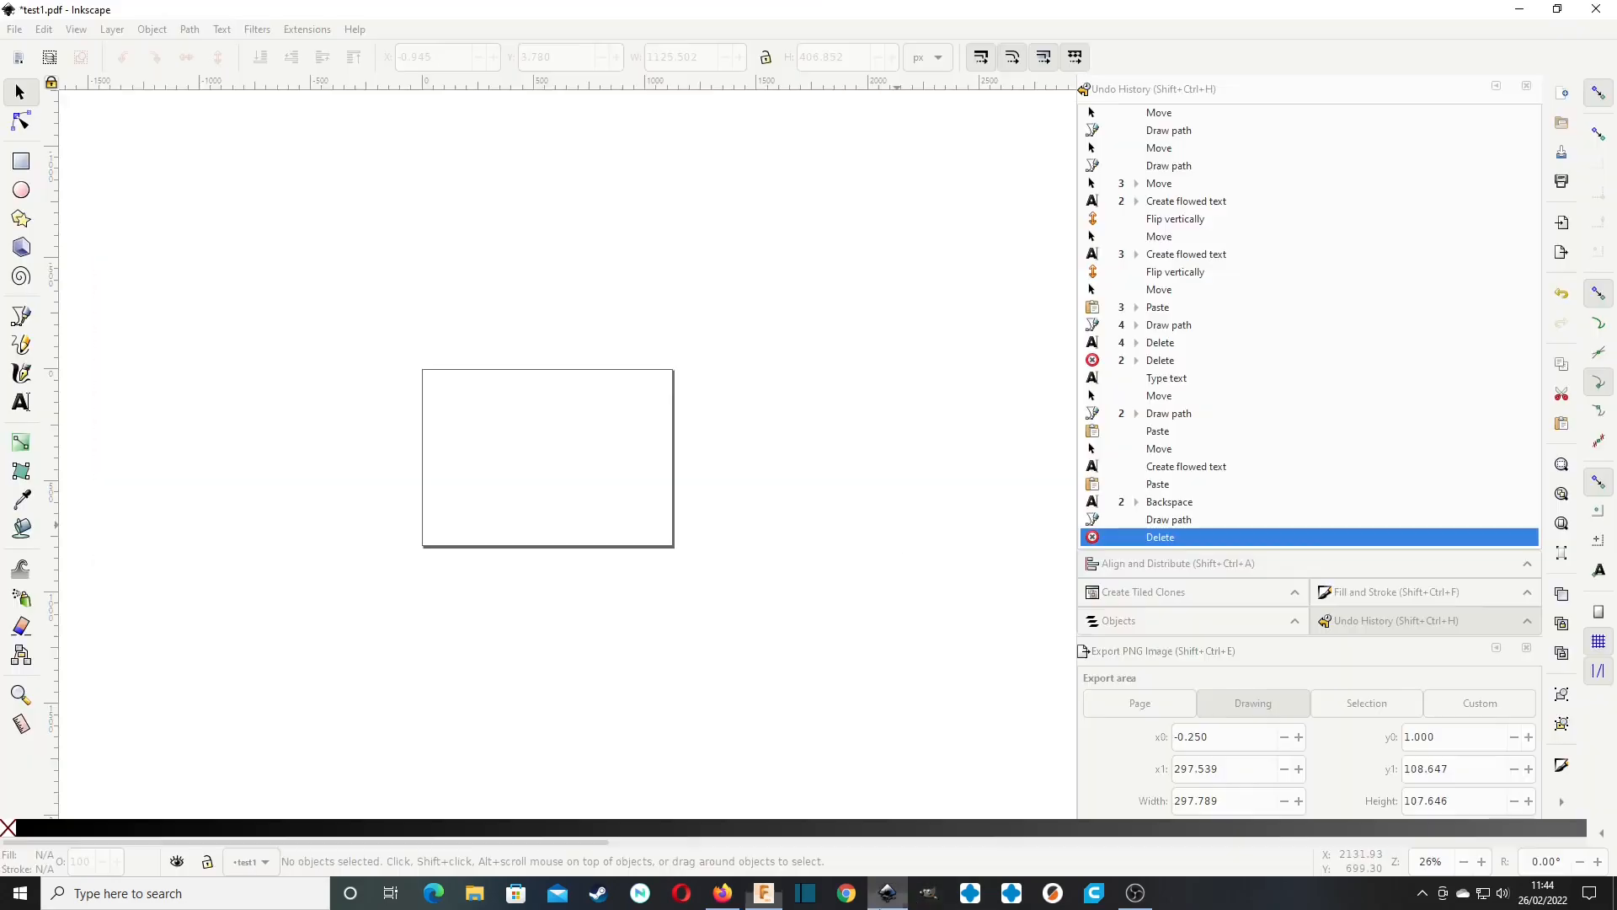
left_click(15, 28)
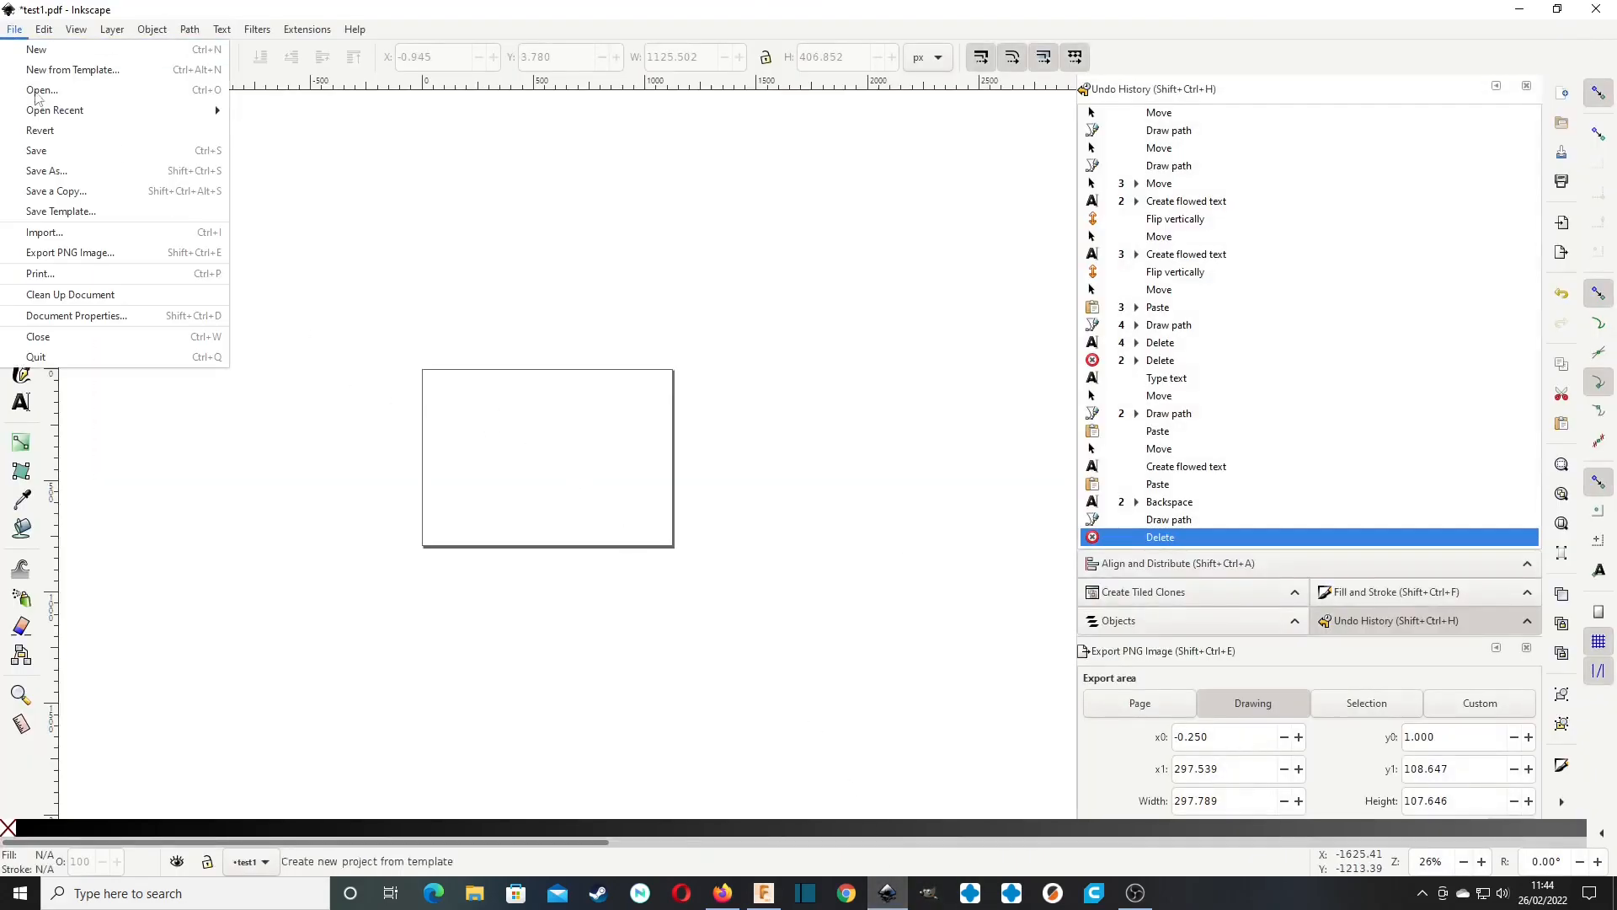
left_click(34, 89)
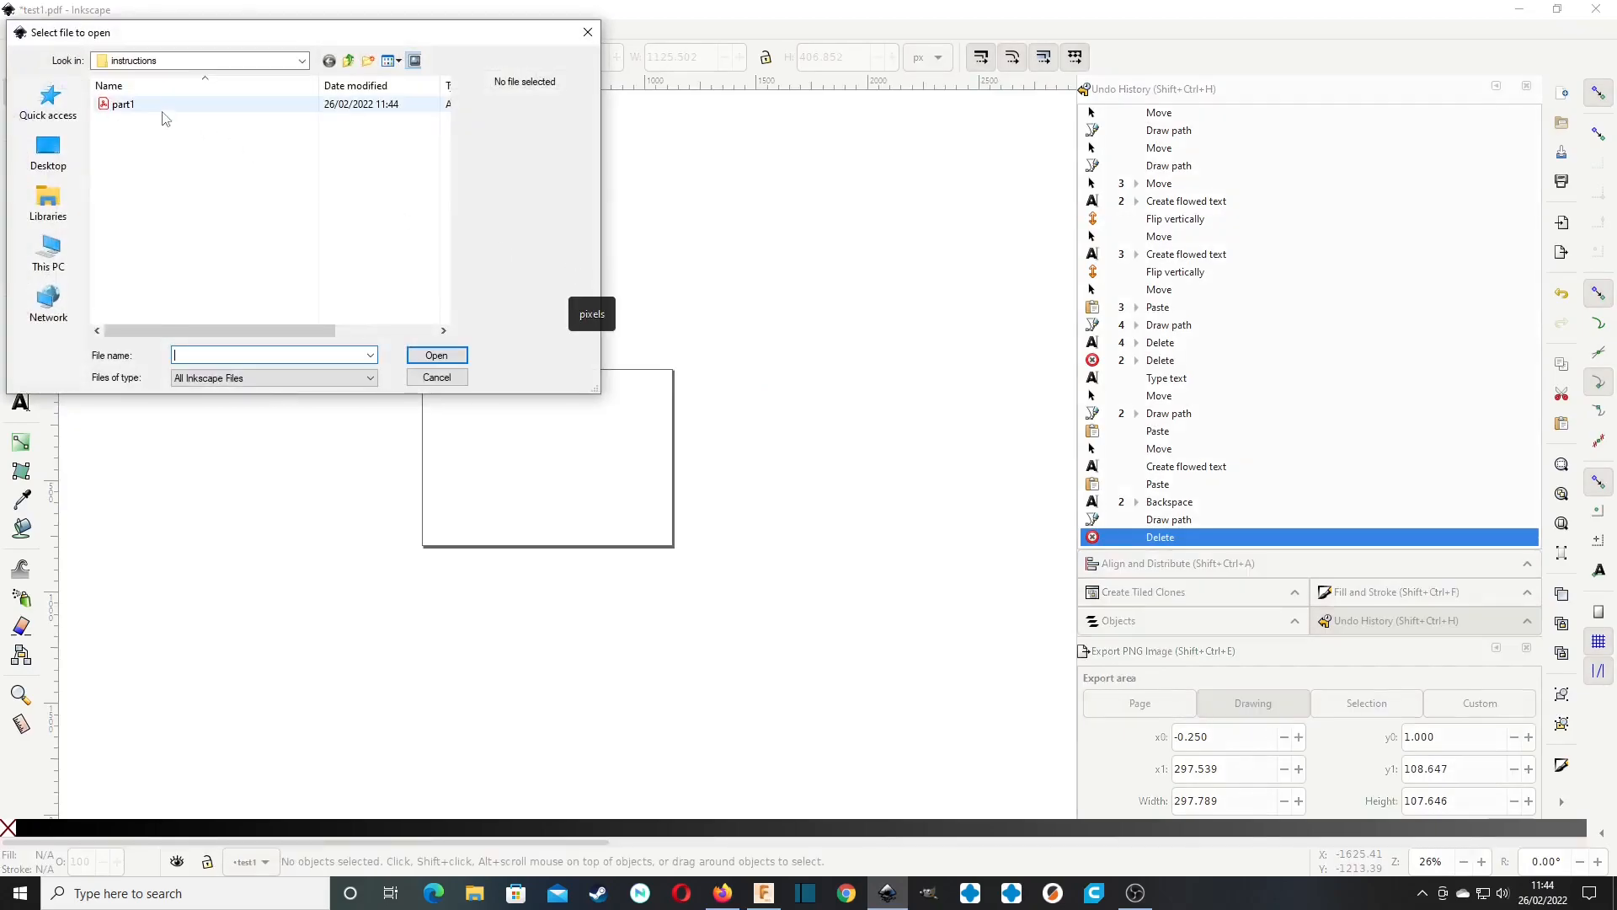
left_click(346, 62)
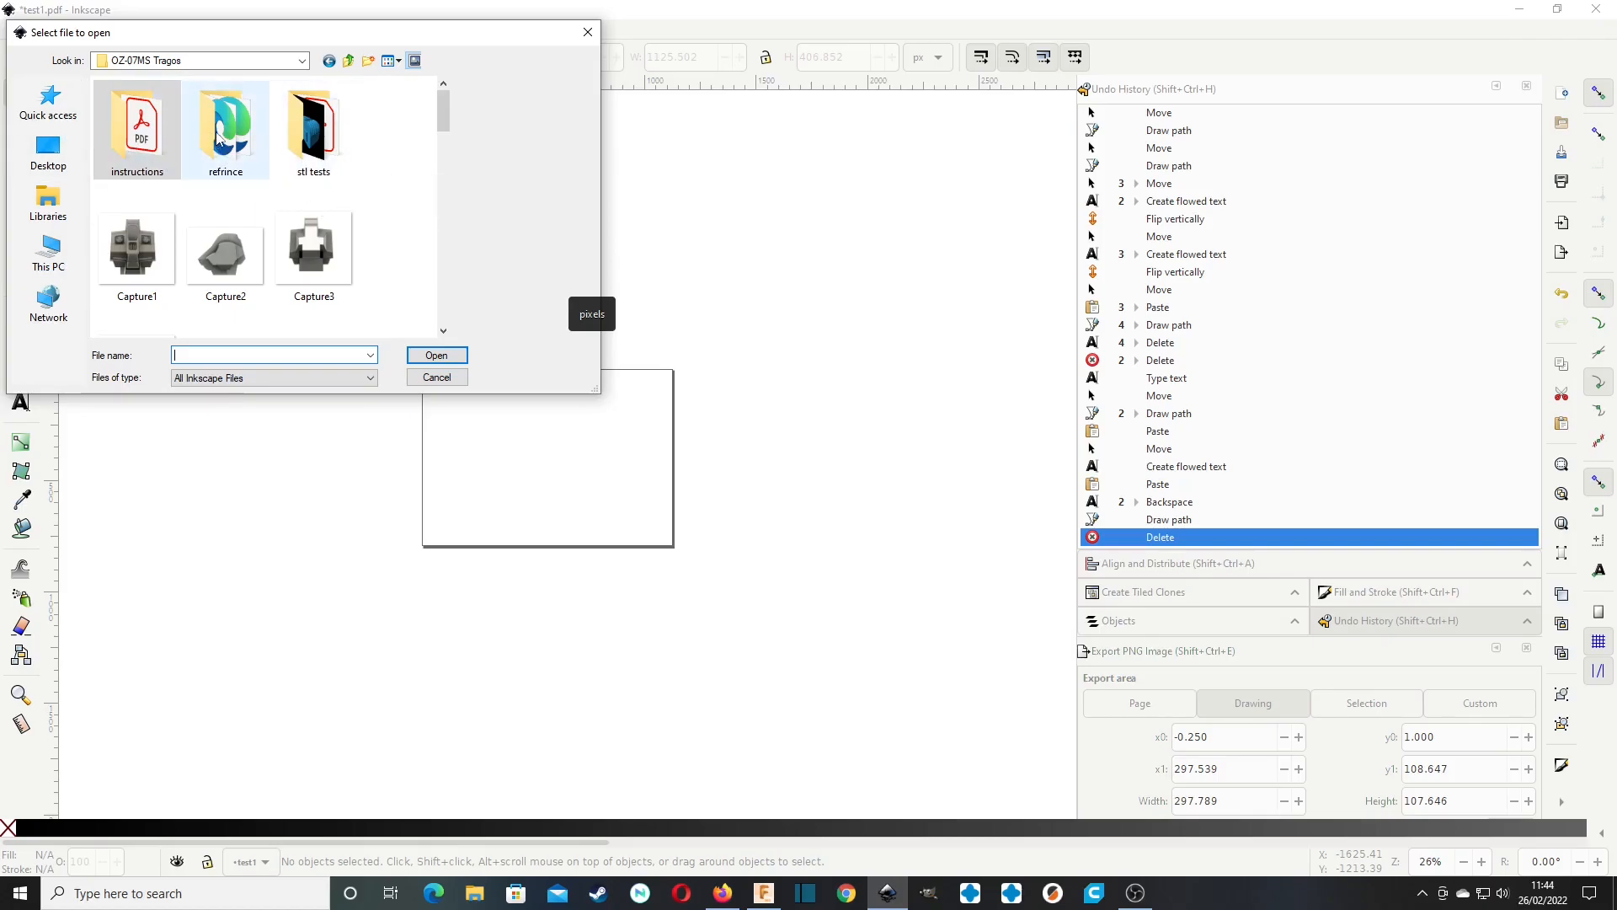
scroll(253, 194, "down", 10)
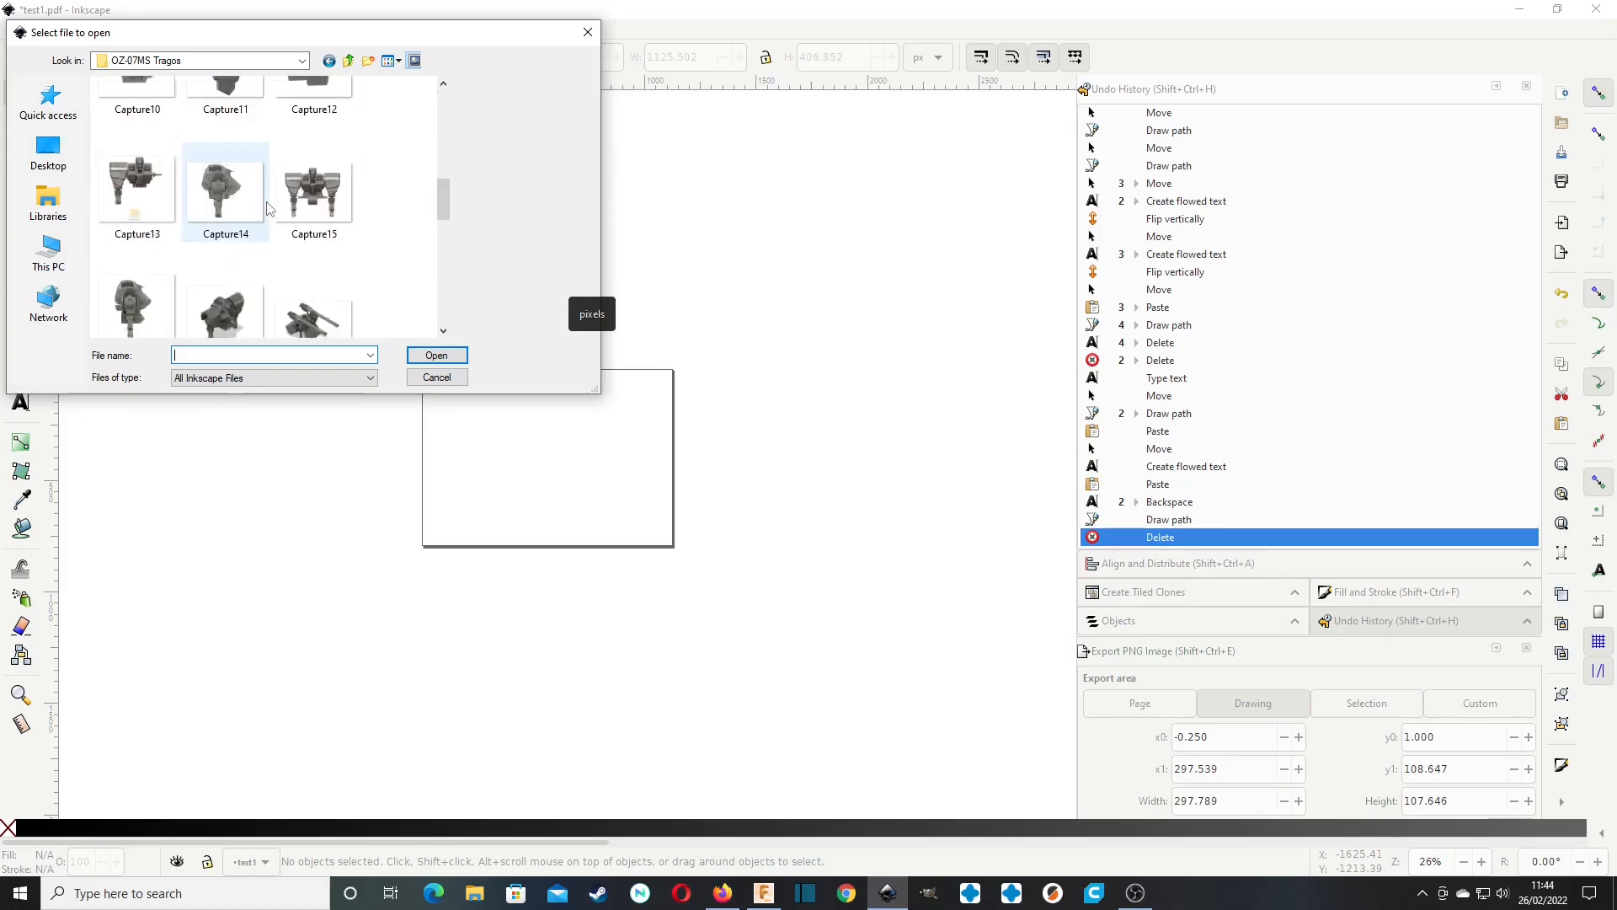
scroll(269, 215, "up", 10)
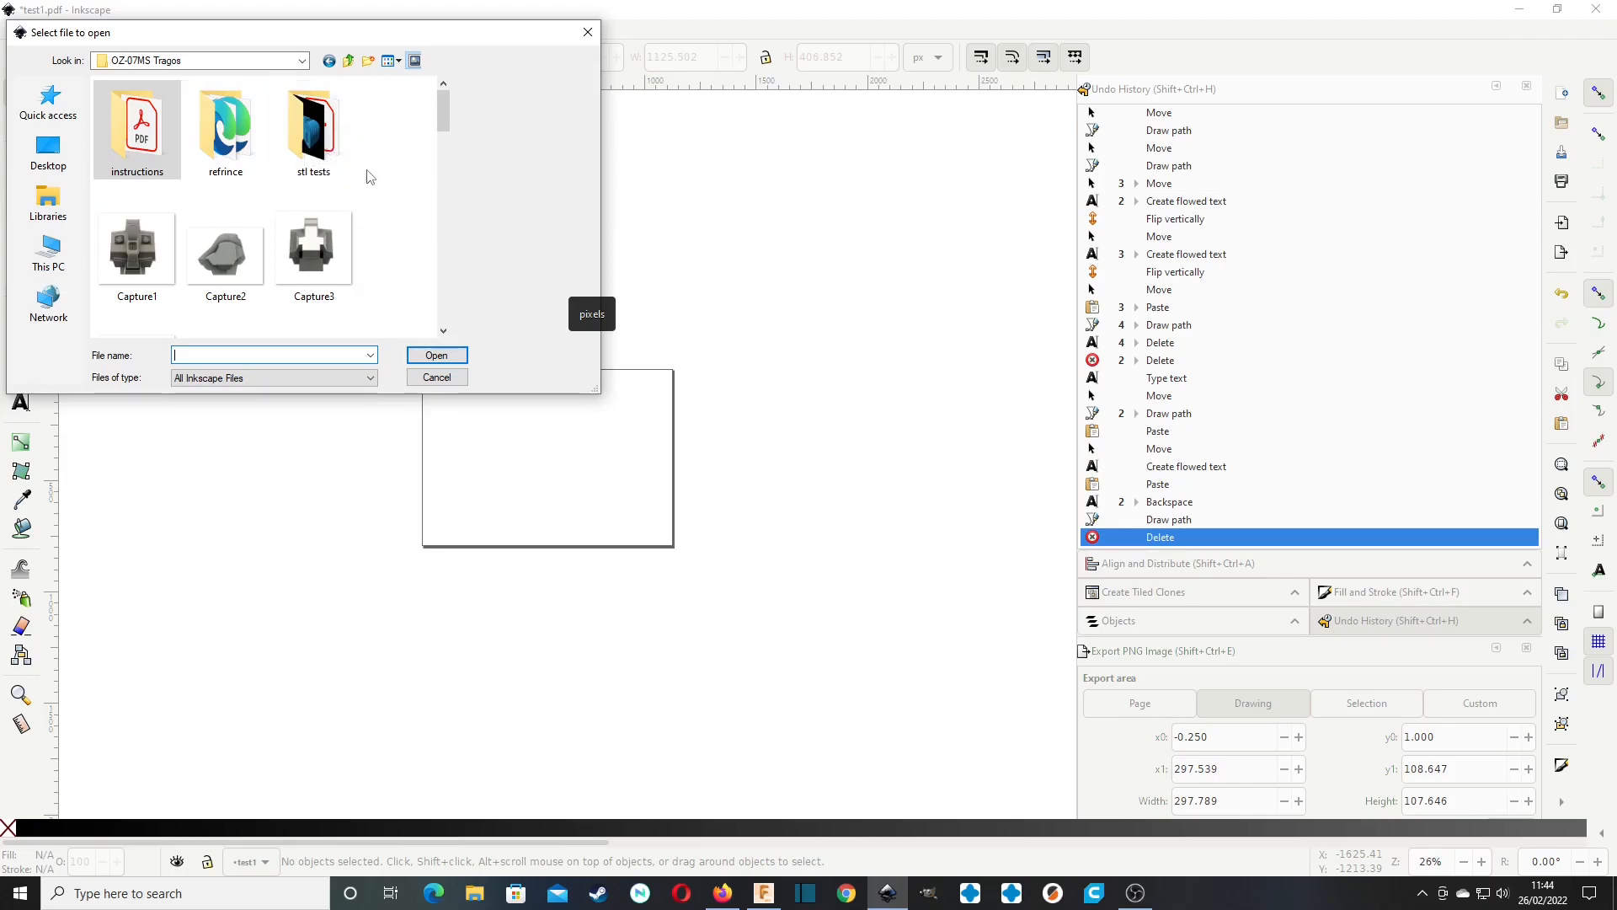
double_click(135, 151)
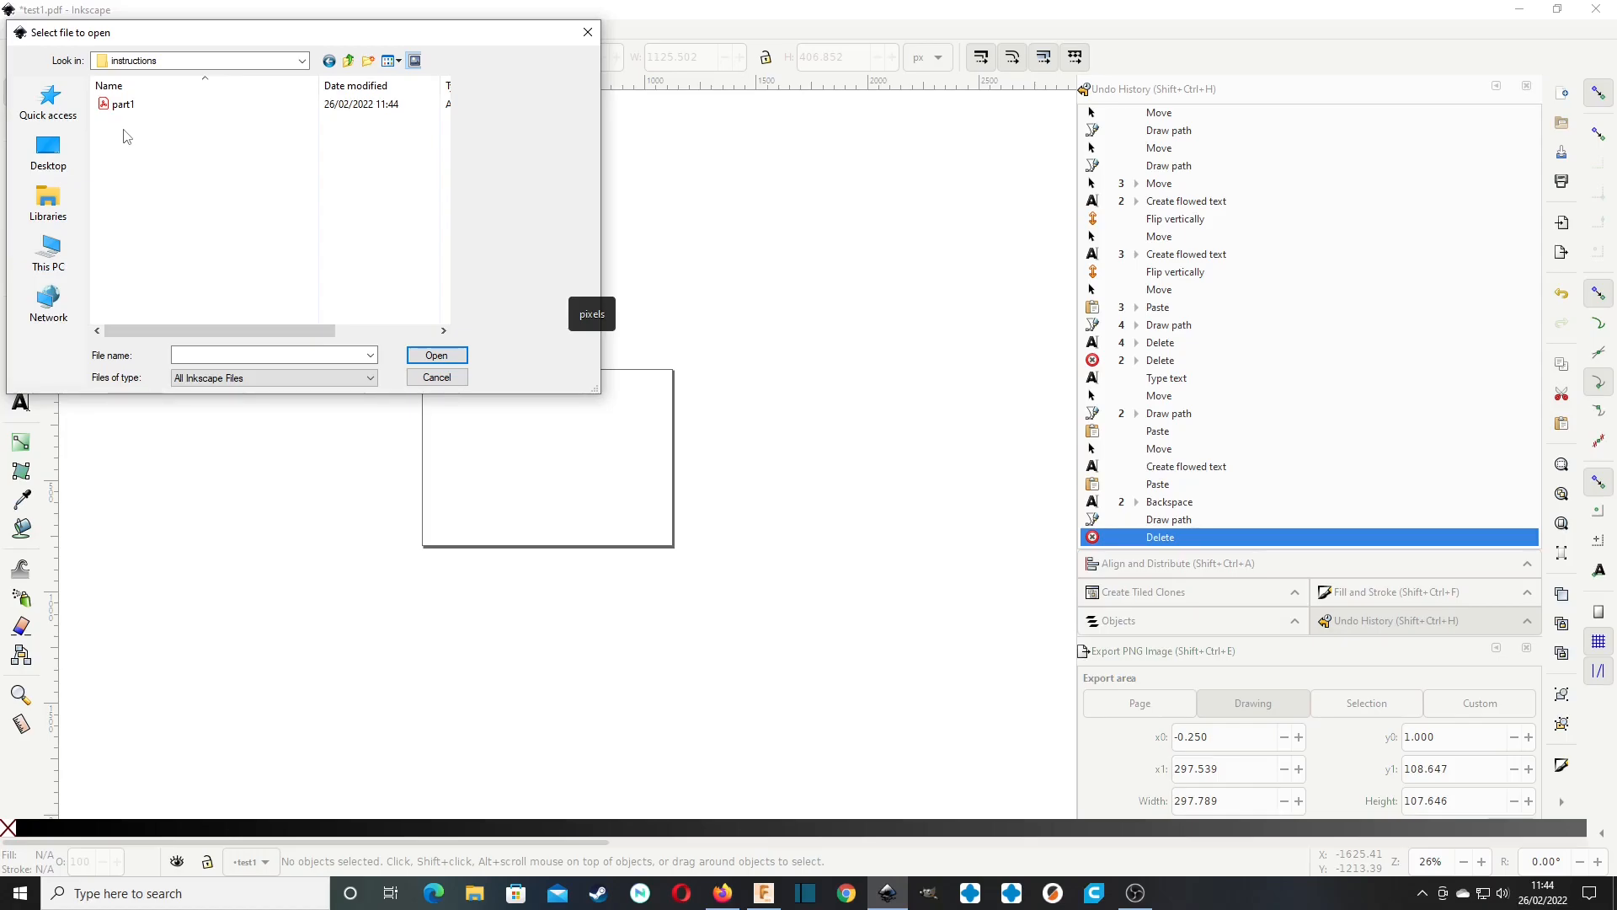
Open page 1 of part1.pdf with the internal import settings and maximise its window.
left_click(139, 115)
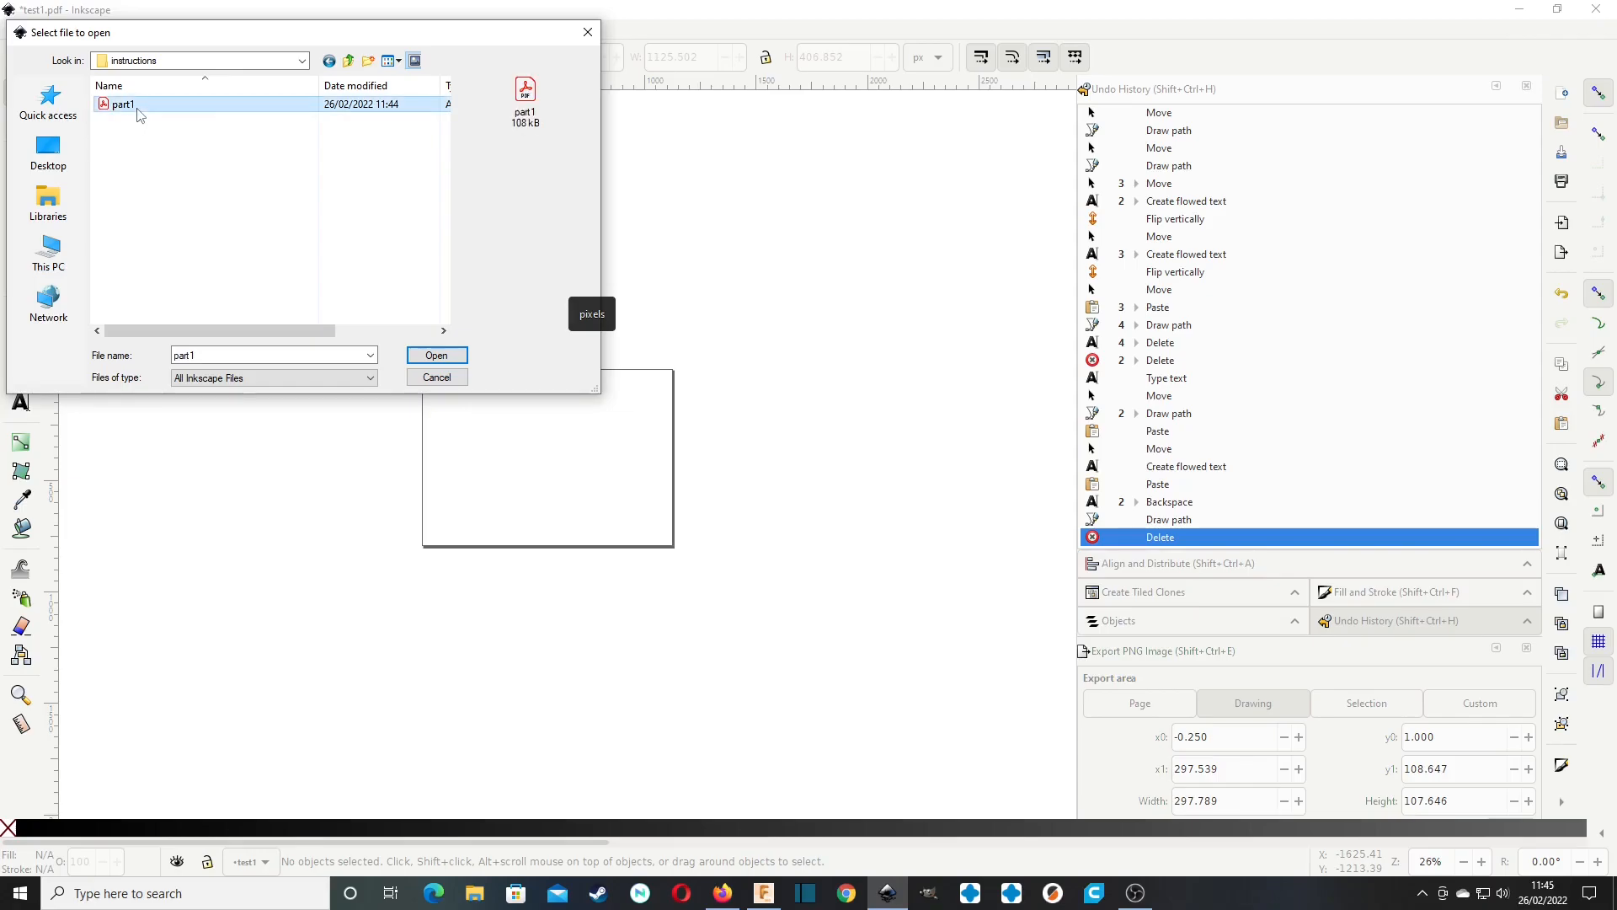
left_click(437, 355)
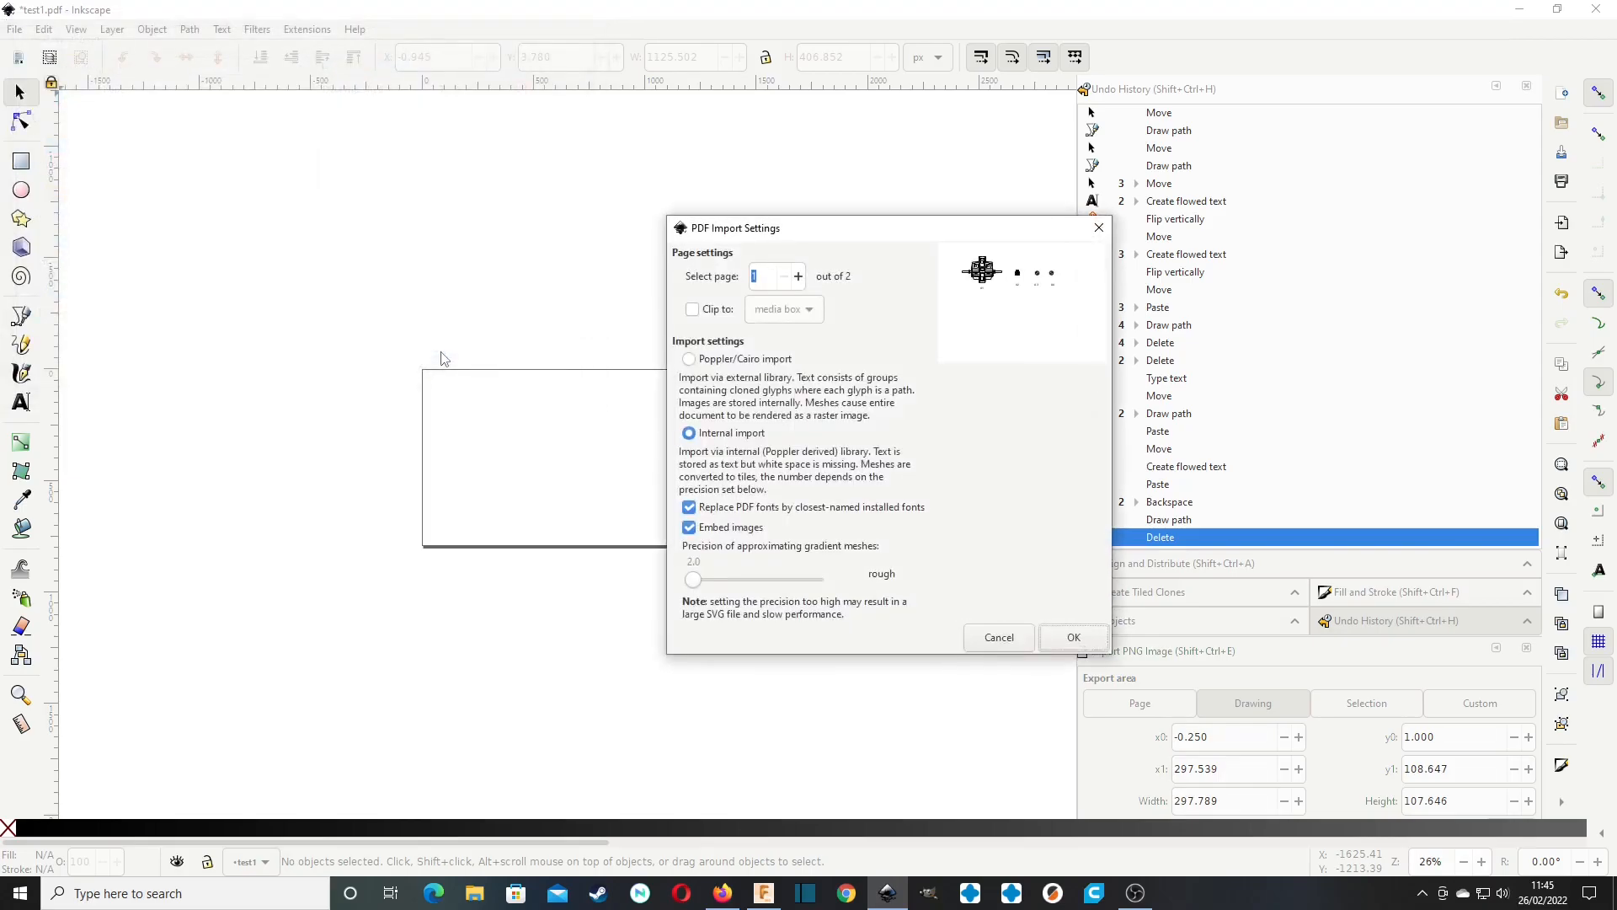
left_click(1077, 642)
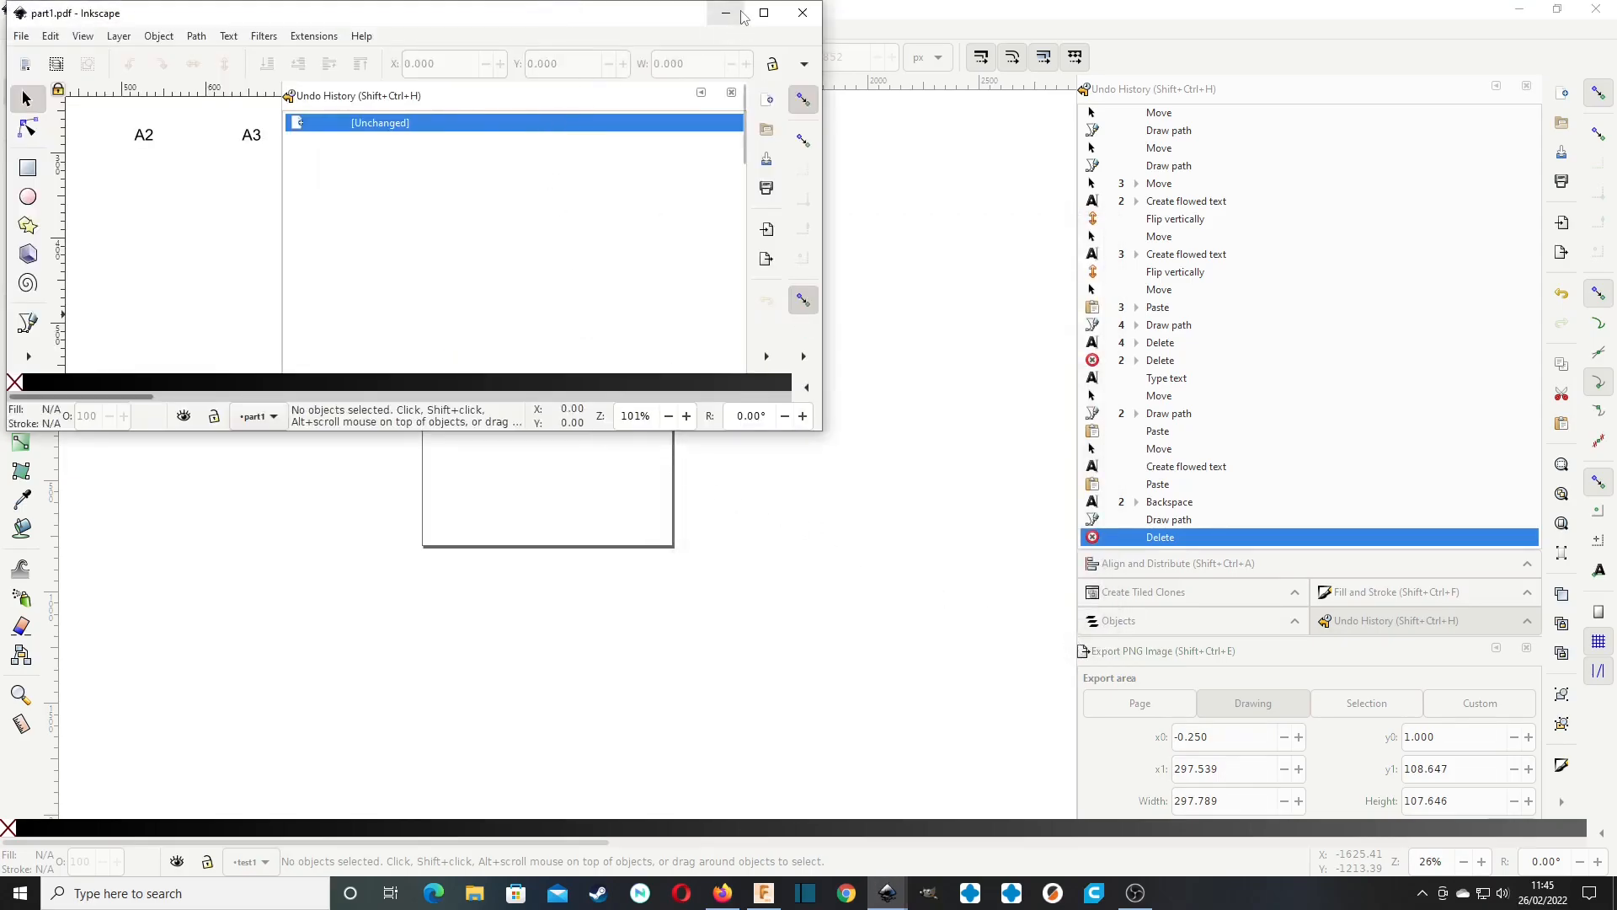
left_click(766, 13)
scroll(680, 434, "down", 10)
scroll(682, 433, "up", 13)
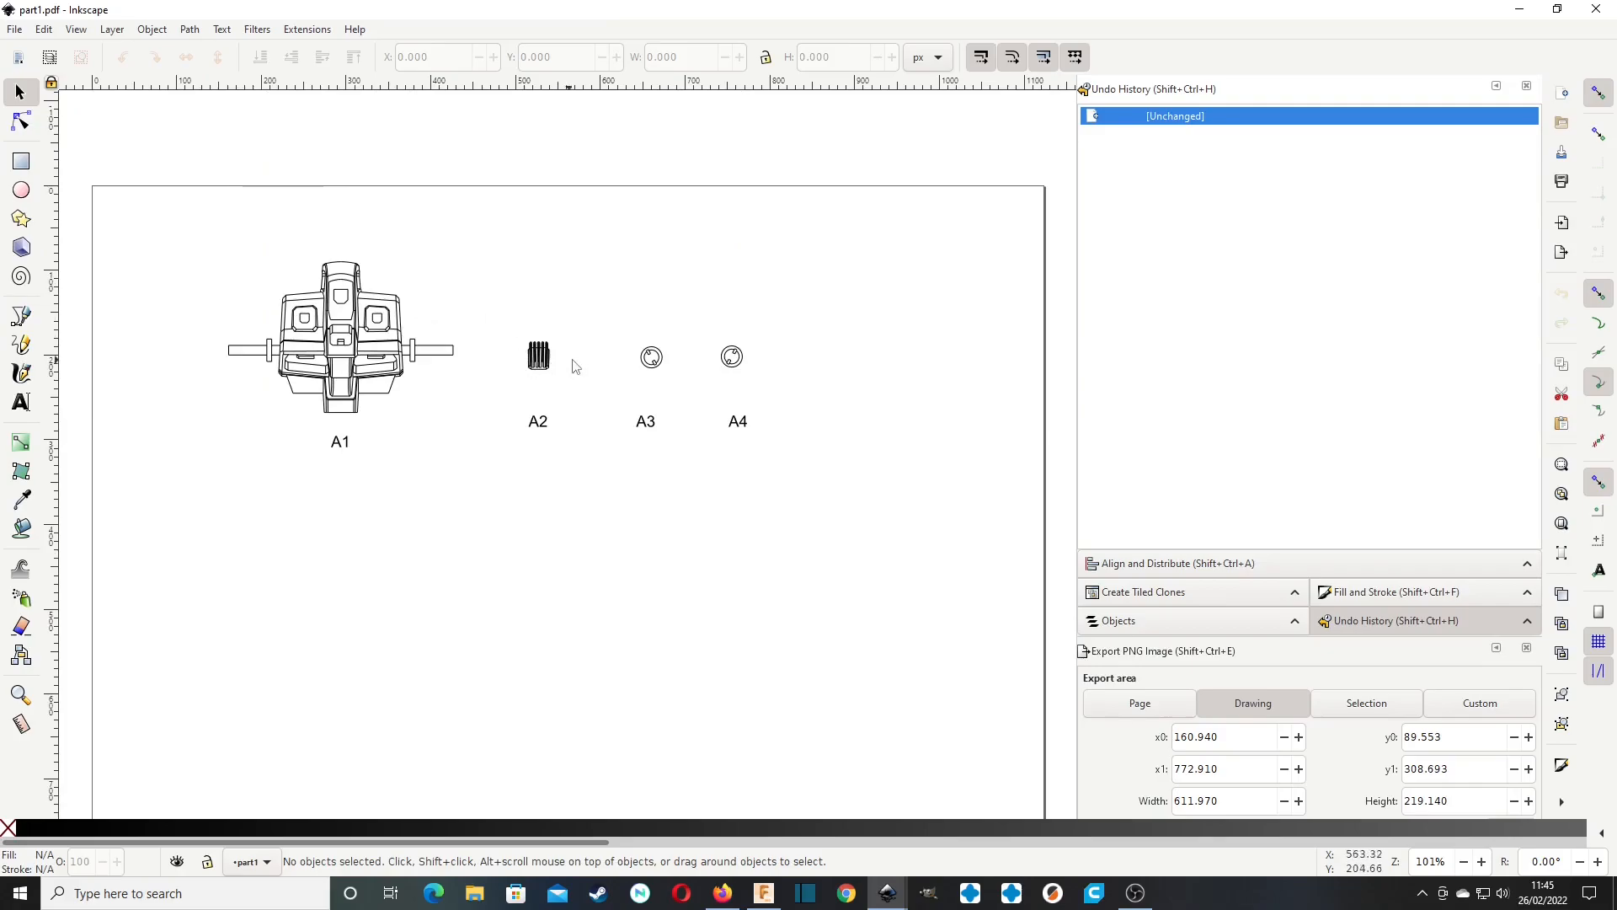
Switch to Fusion 360 and export only the current sheet as a PDF, replacing part1 in the instructions folder.
left_click(763, 893)
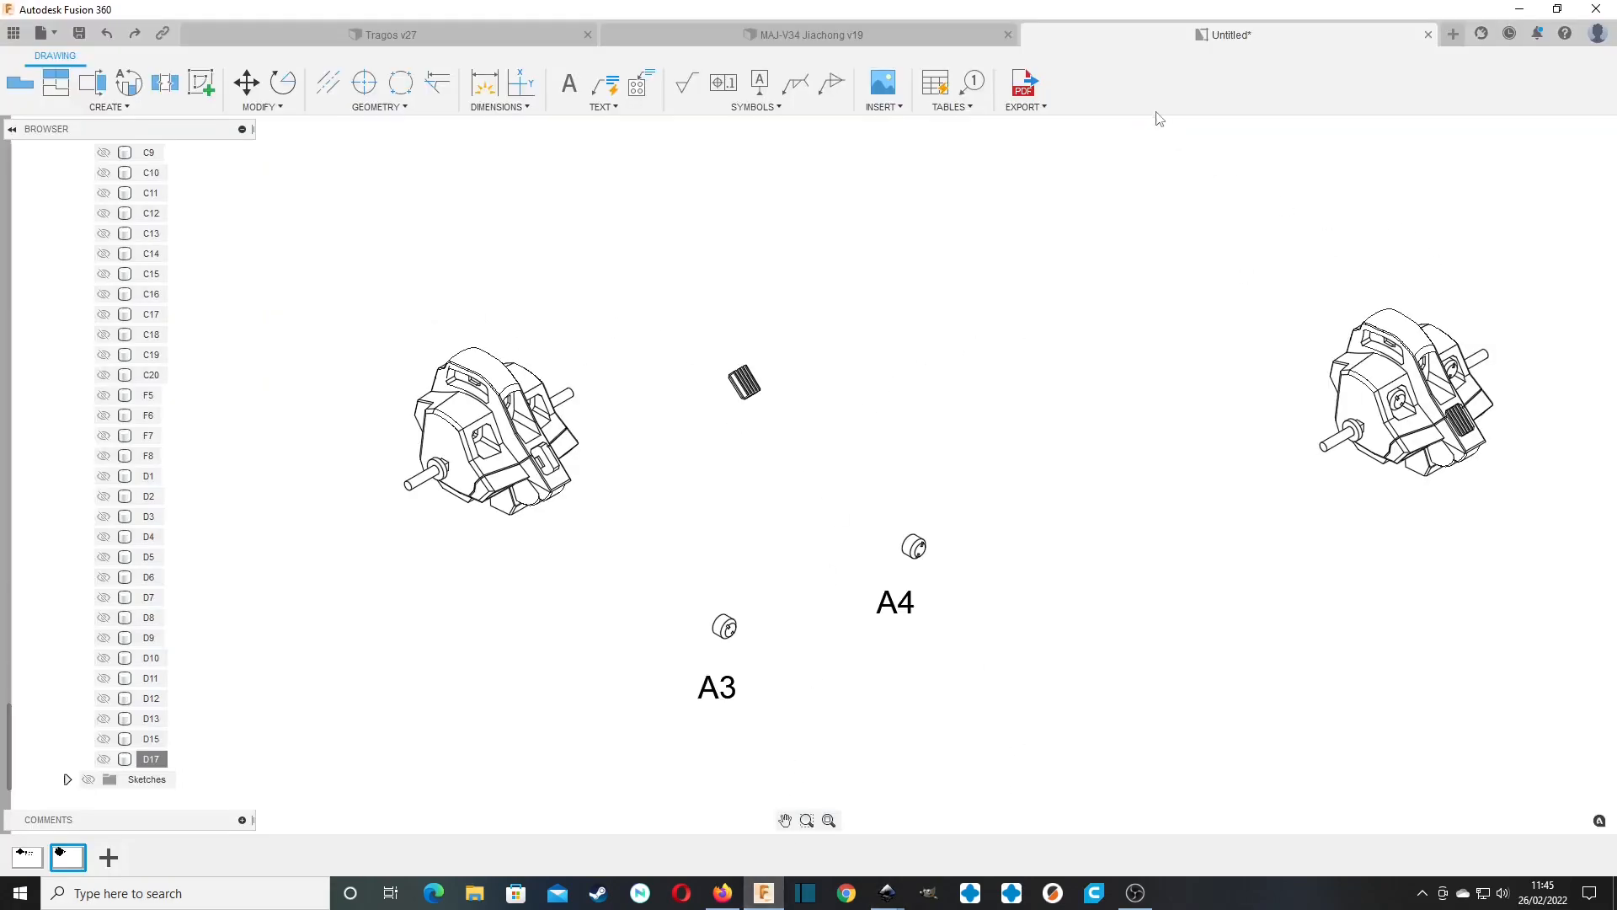
left_click(1024, 82)
left_click(1550, 154)
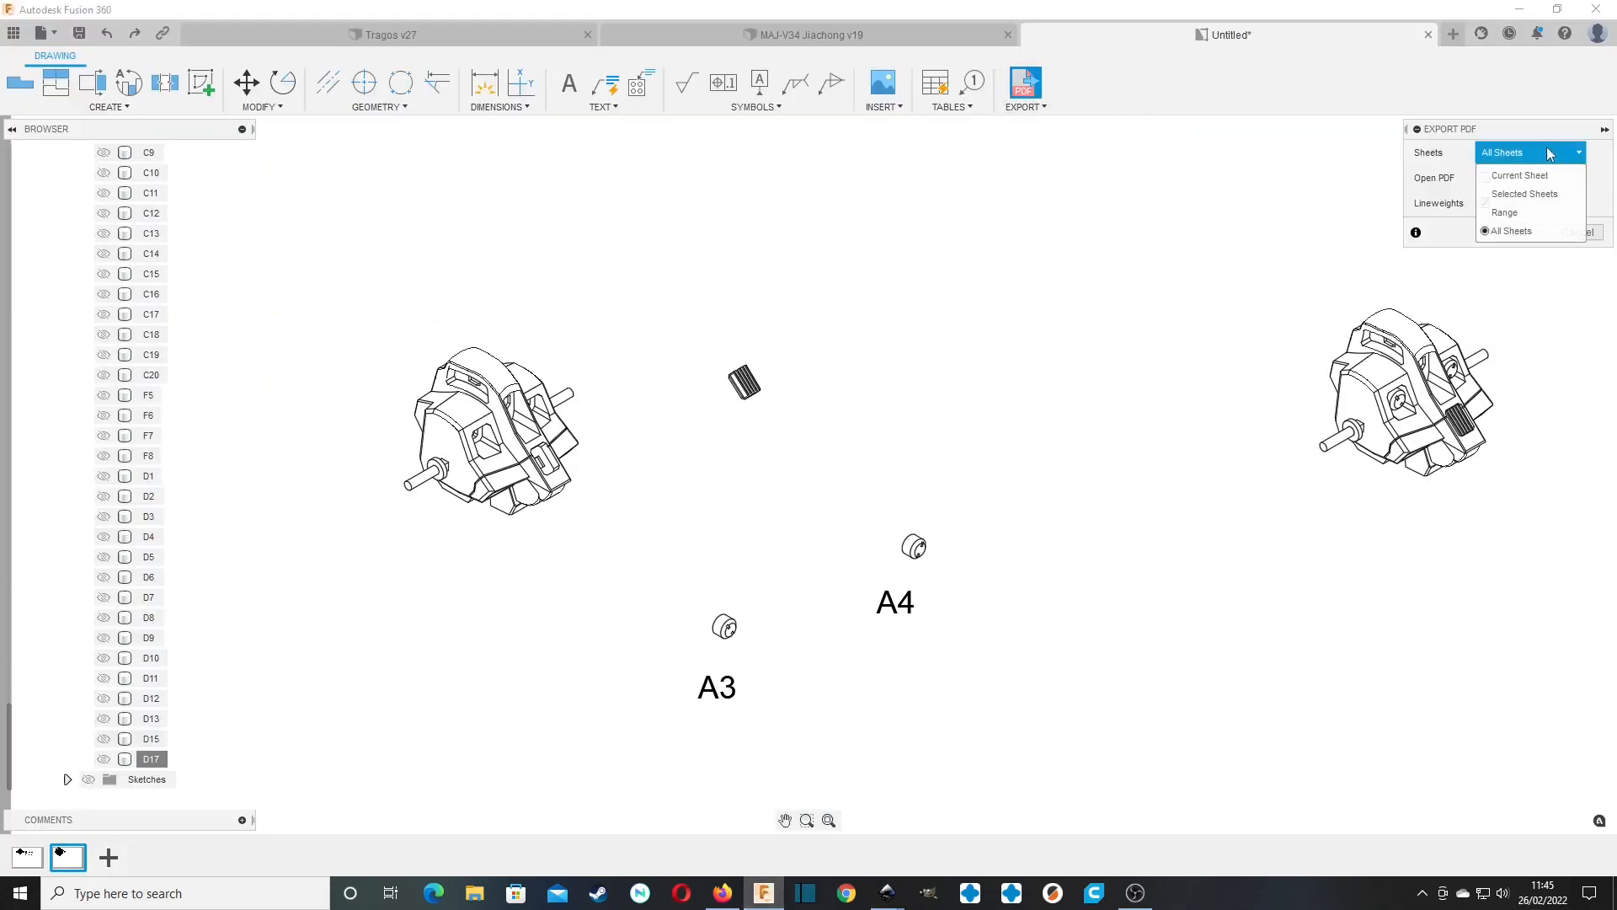
left_click(1519, 175)
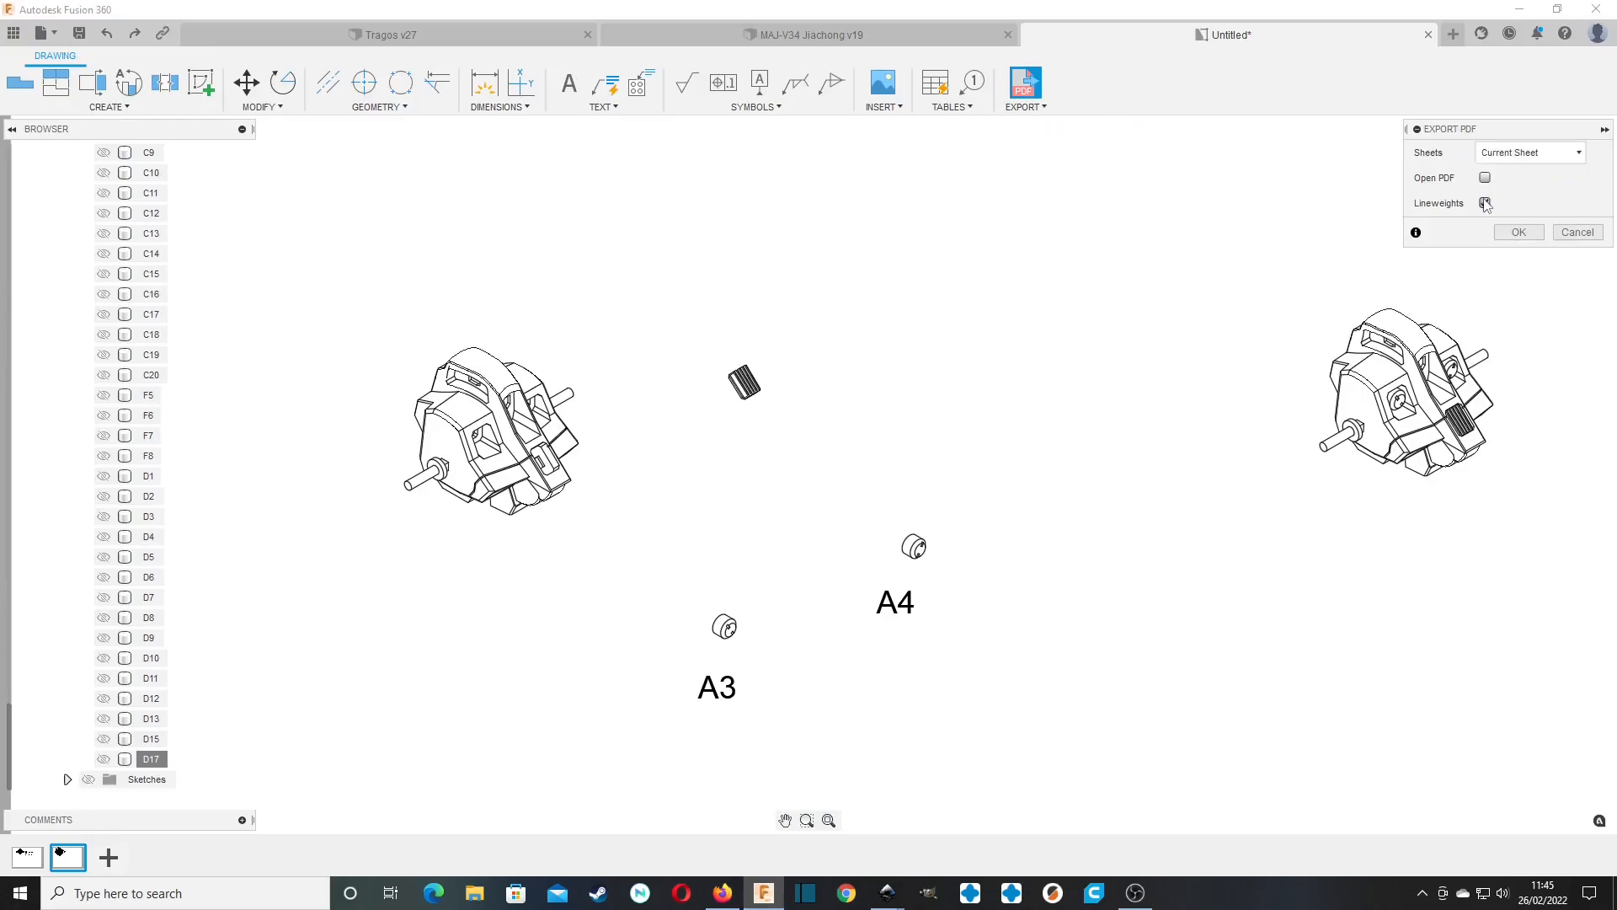
left_click(1518, 232)
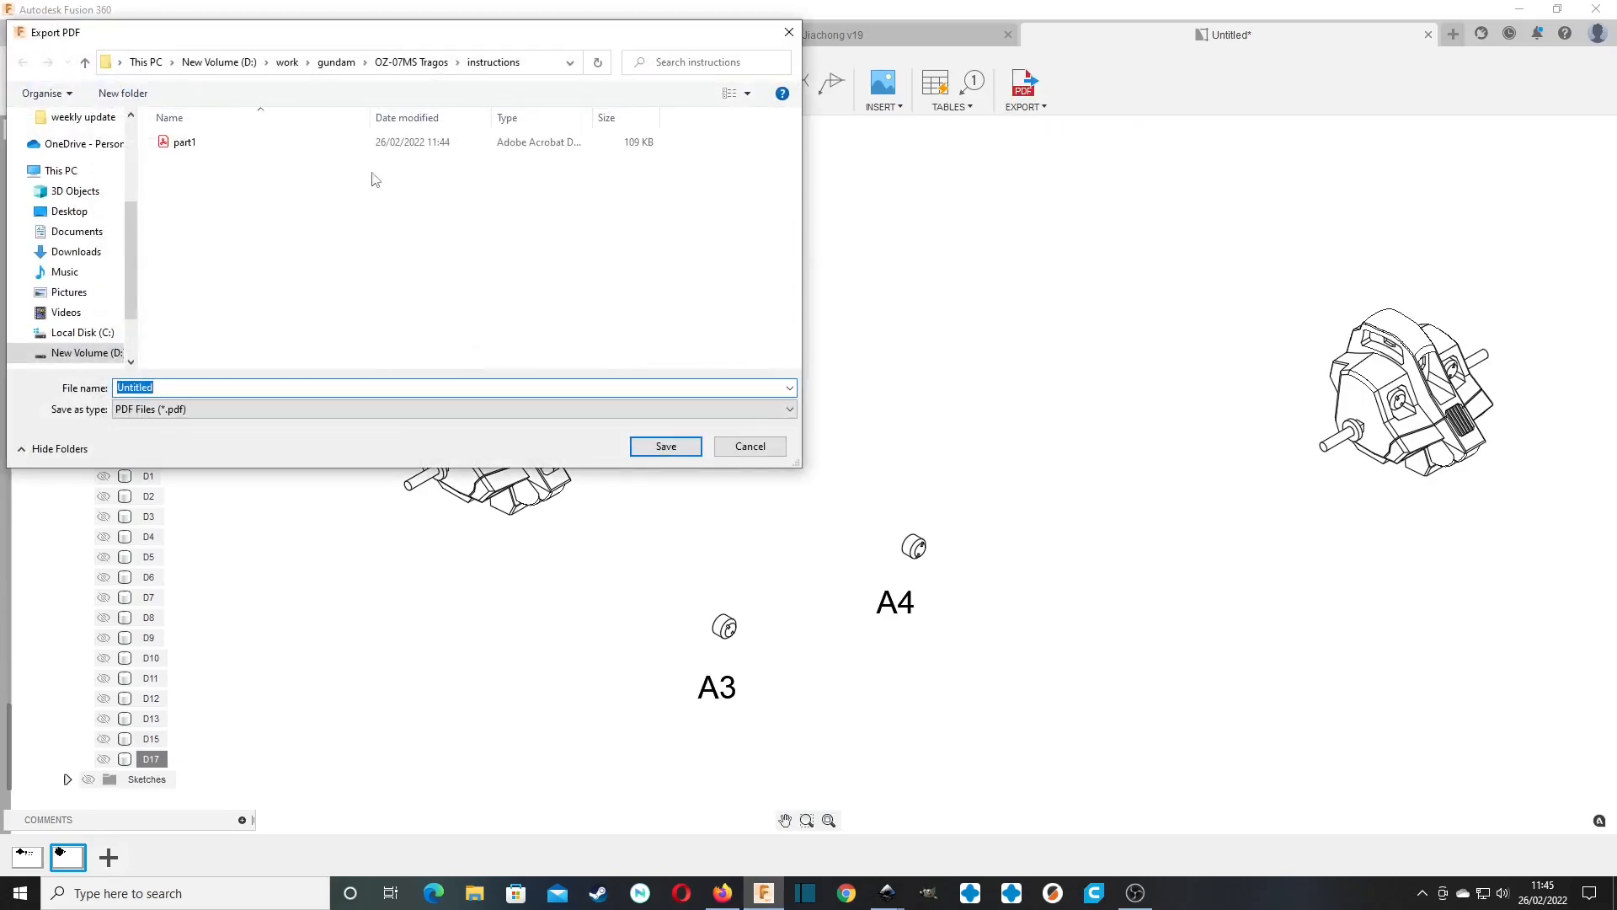
left_click(178, 143)
left_click(664, 448)
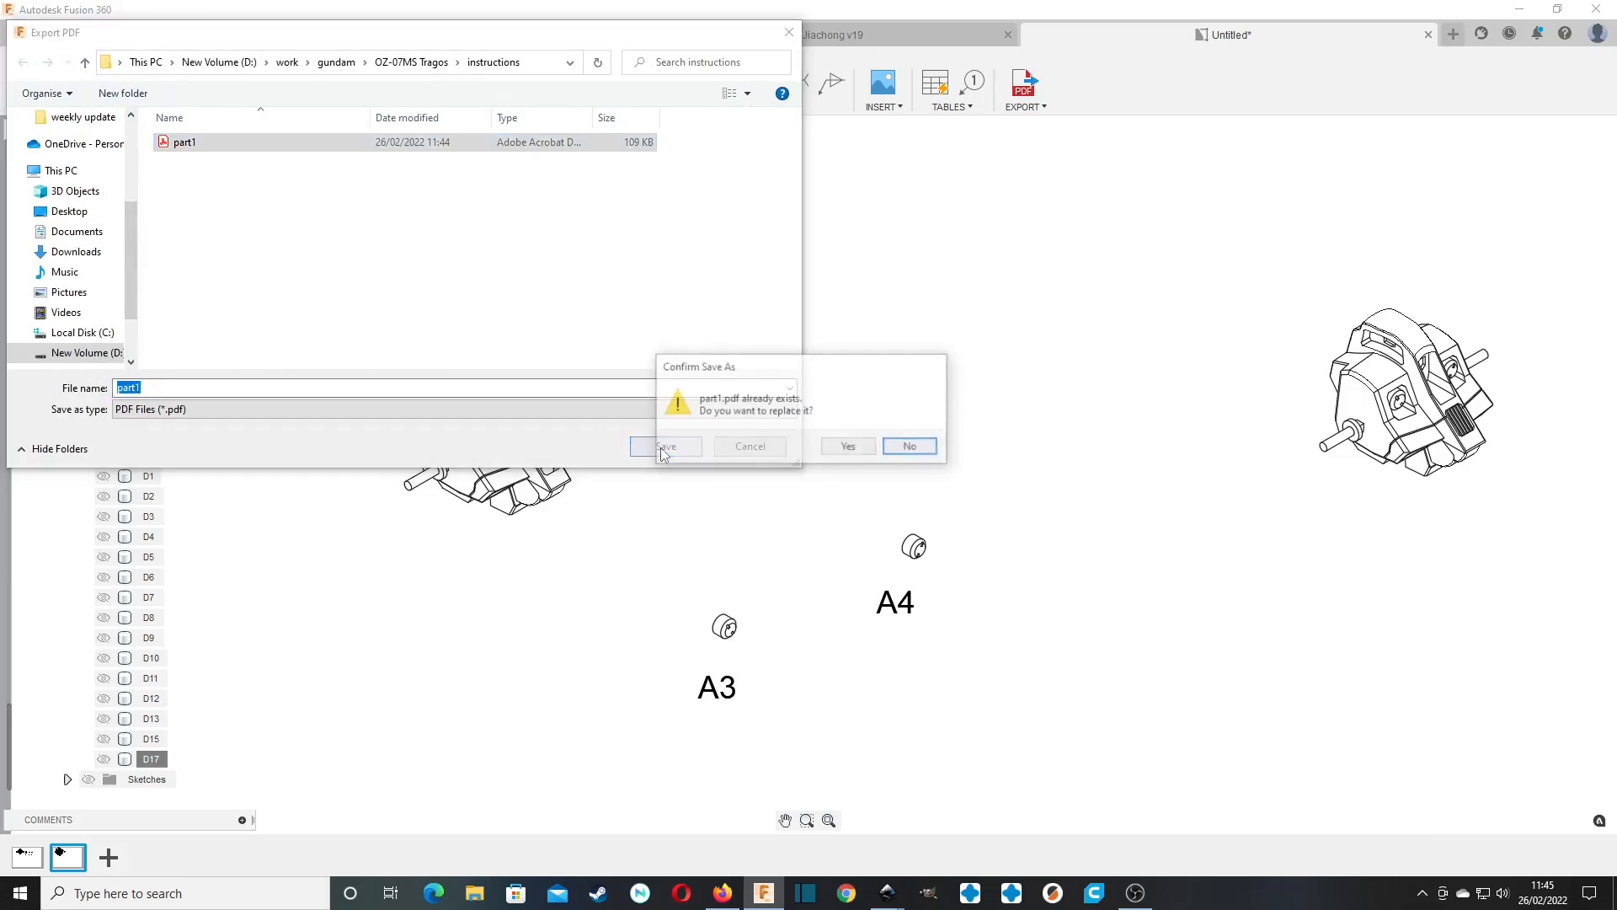
left_click(859, 448)
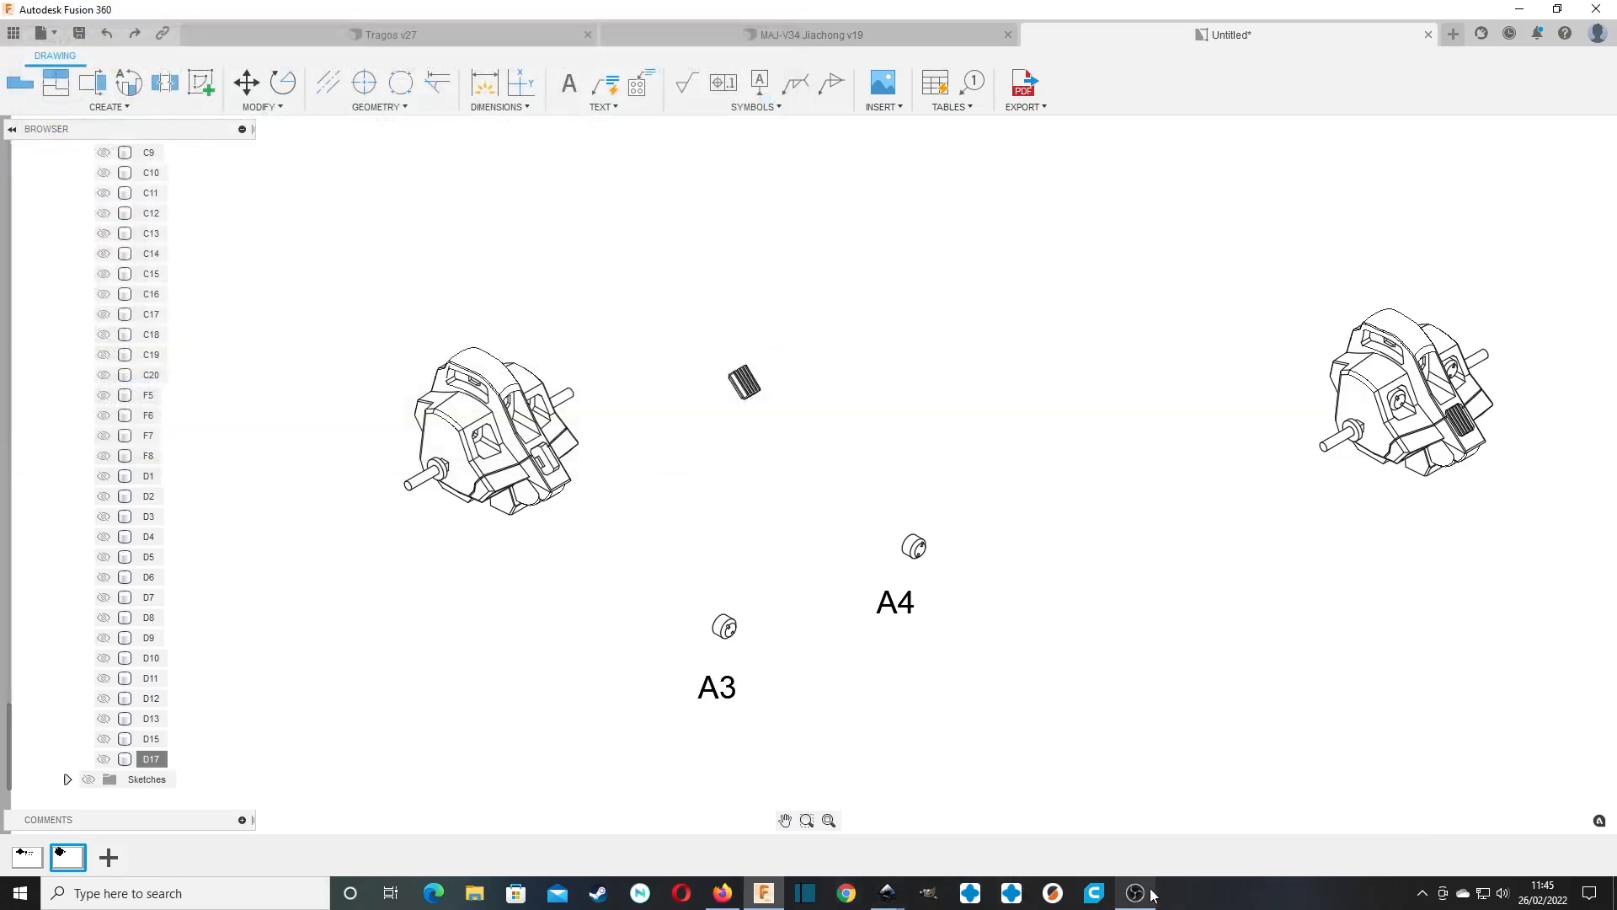
Return to Inkscape, open the re-exported part1.pdf with the internal import settings, and maximise its window.
mouse_move(888, 892)
left_click(977, 812)
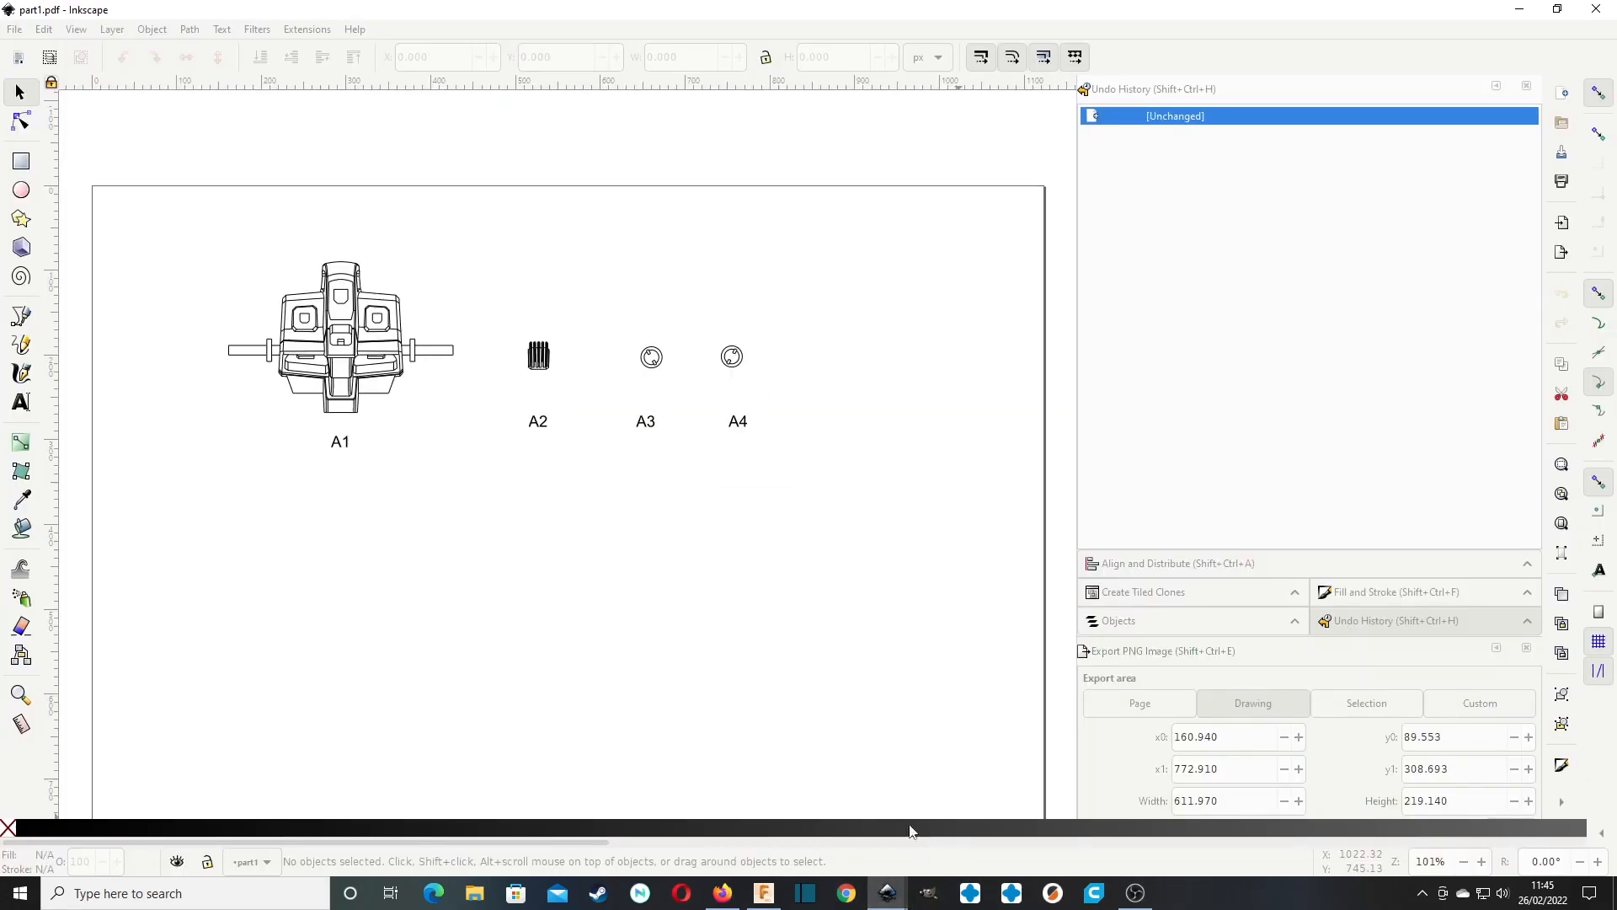
left_click(14, 29)
left_click(51, 93)
double_click(160, 109)
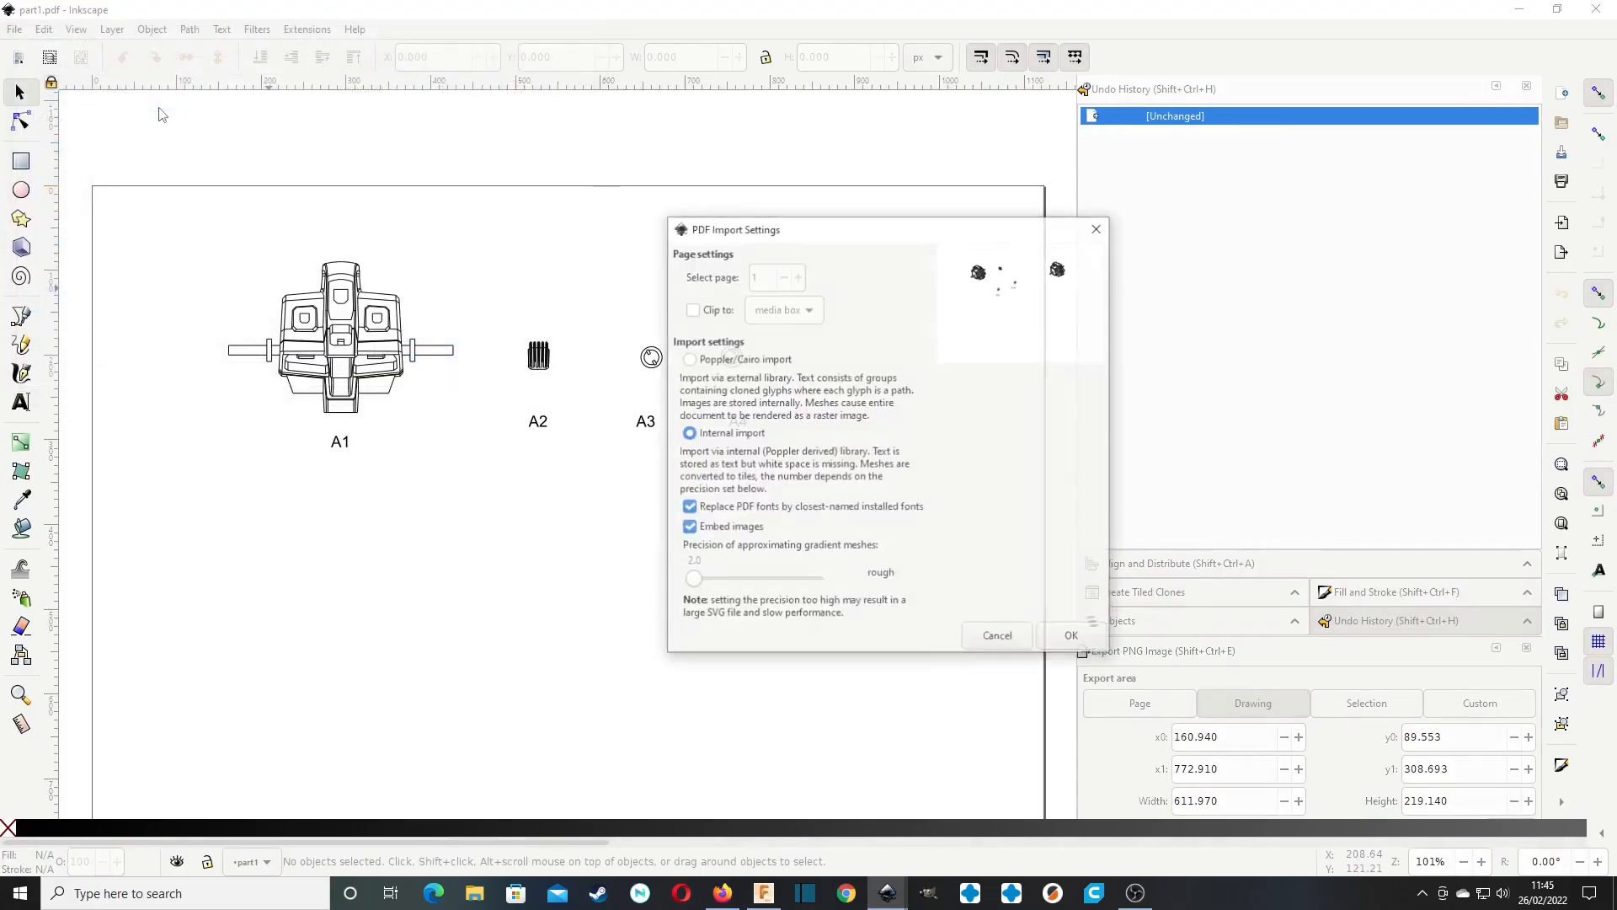
left_click(1088, 642)
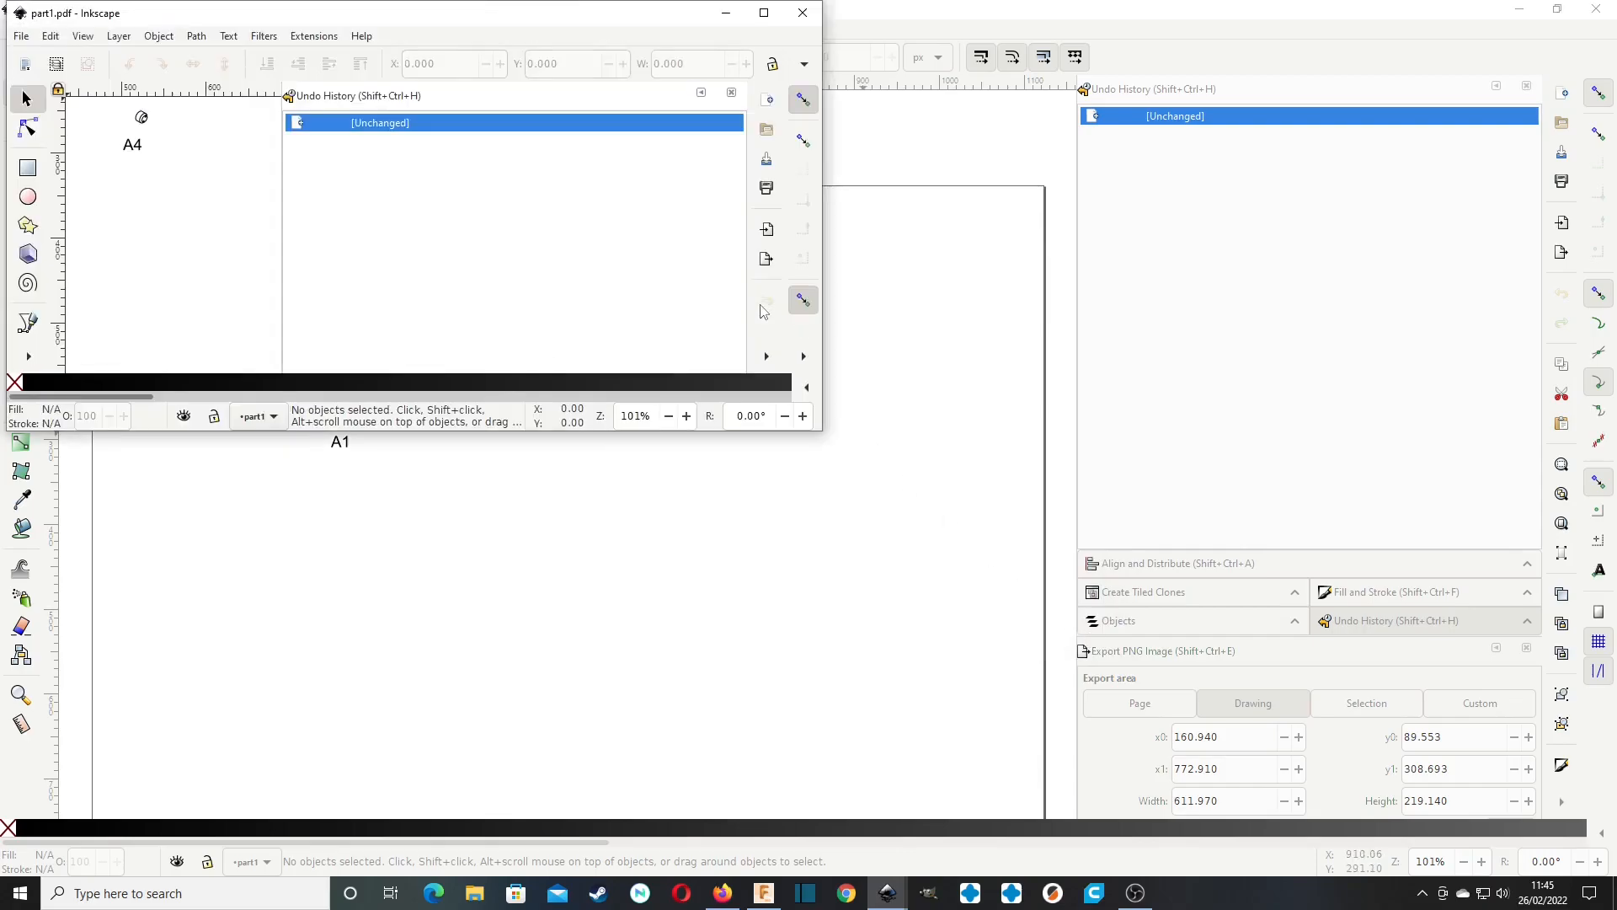
left_click(764, 12)
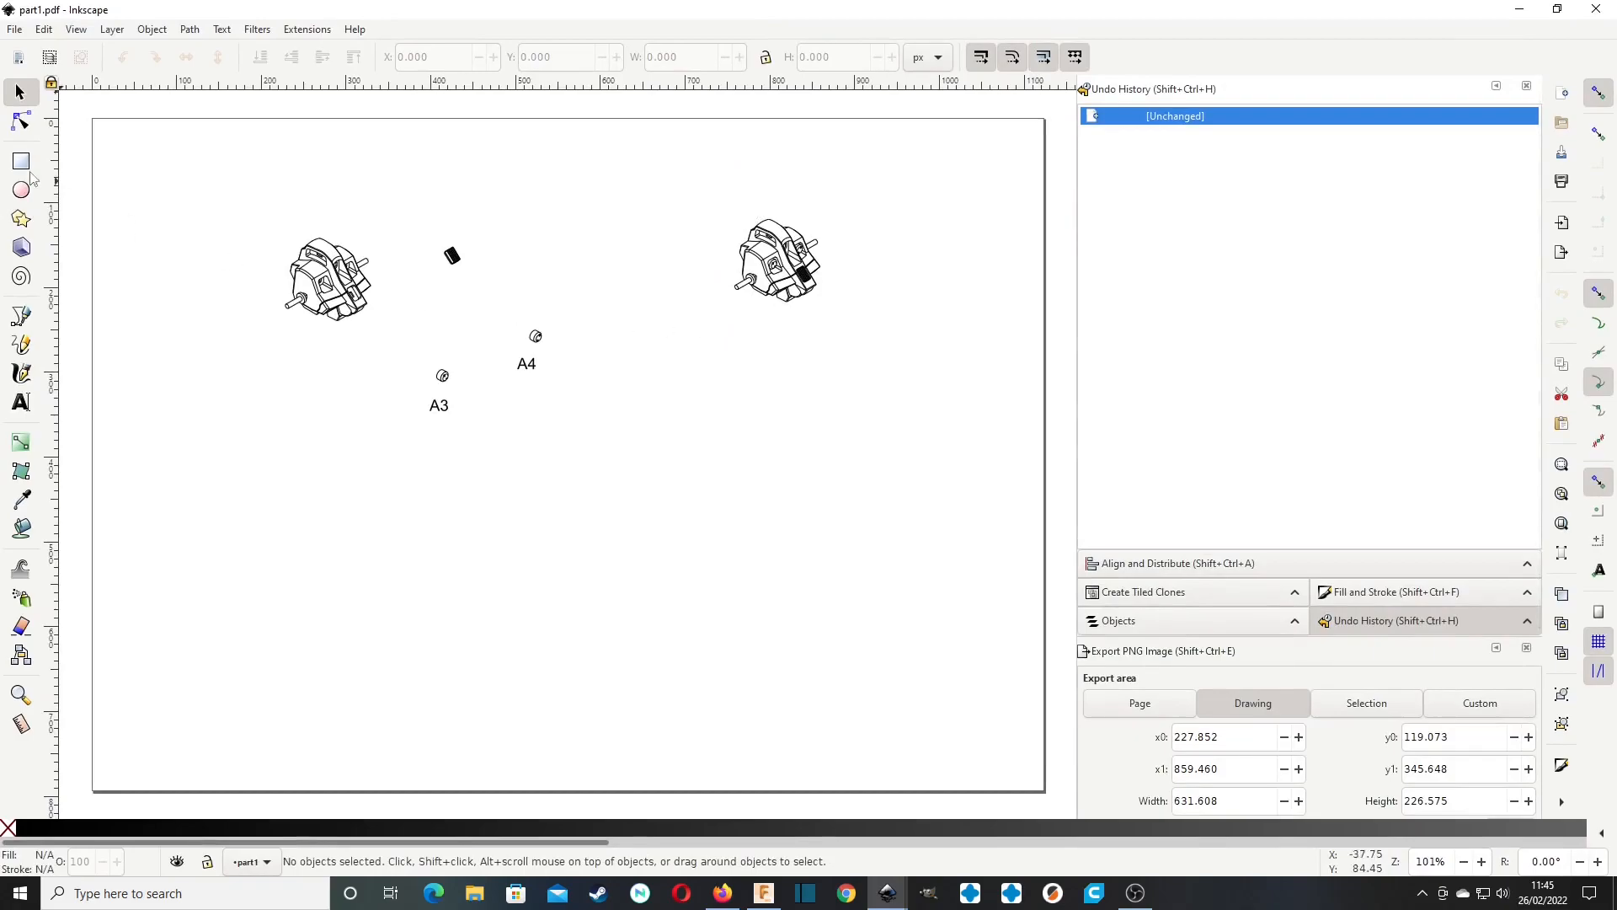
Move the large A1 body up and left to about X 167, Y 107 px, and nudge the A4 and A3 part drawings slightly inward.
left_click(320, 303)
mouse_move(319, 304)
left_mouse_down()
mouse_move(766, 419)
mouse_move(434, 333)
mouse_move(303, 269)
left_mouse_up()
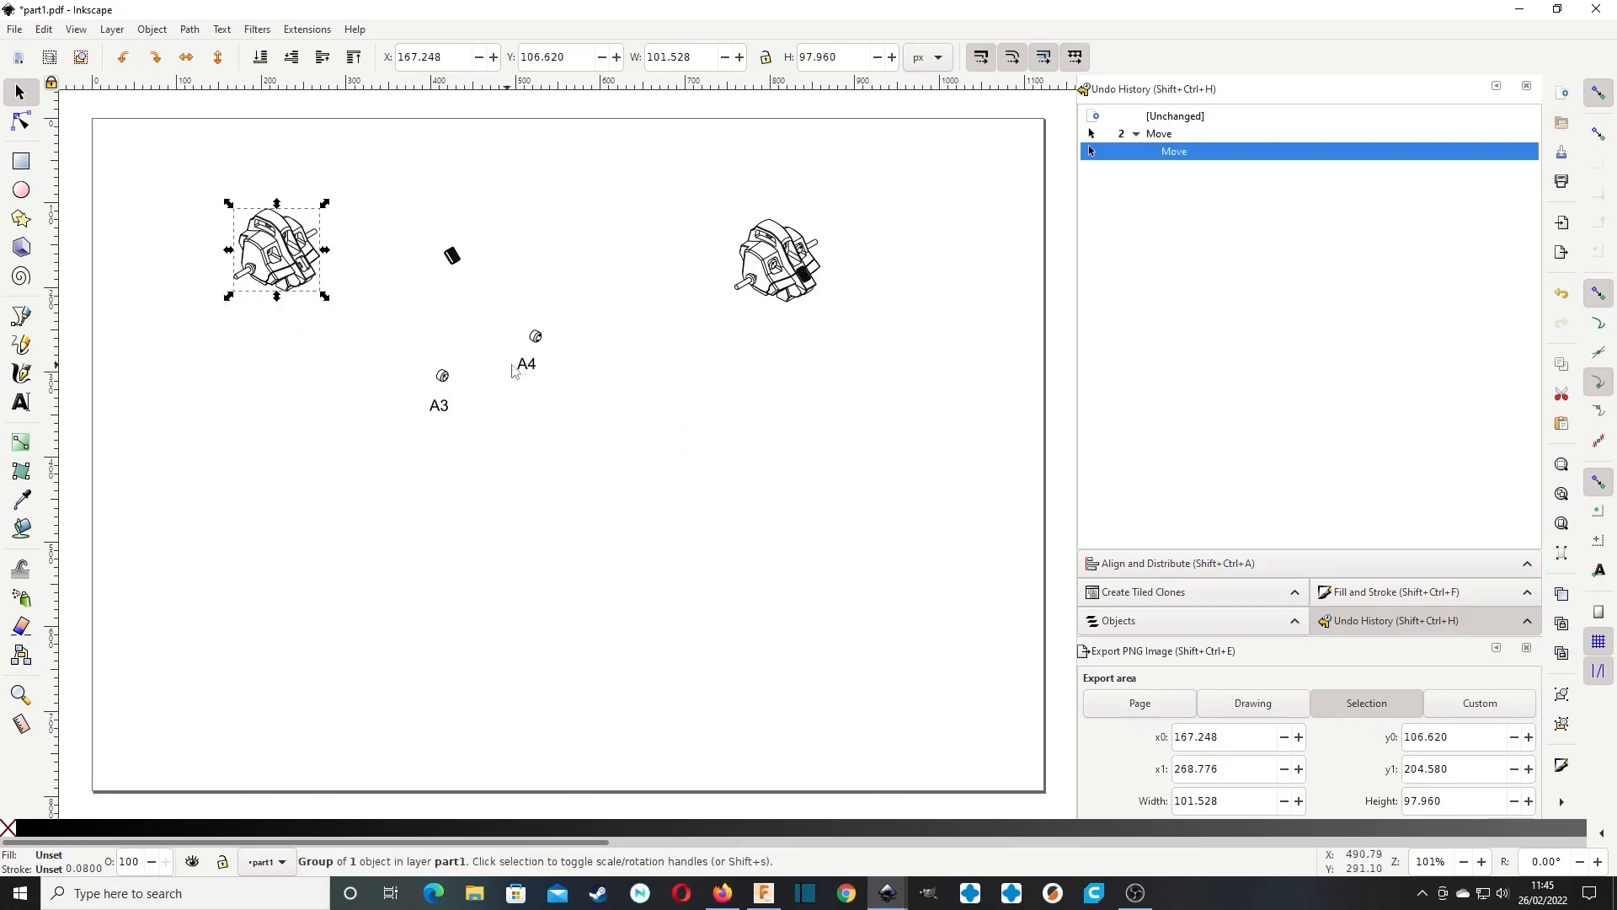
left_click_drag(536, 341, 524, 340)
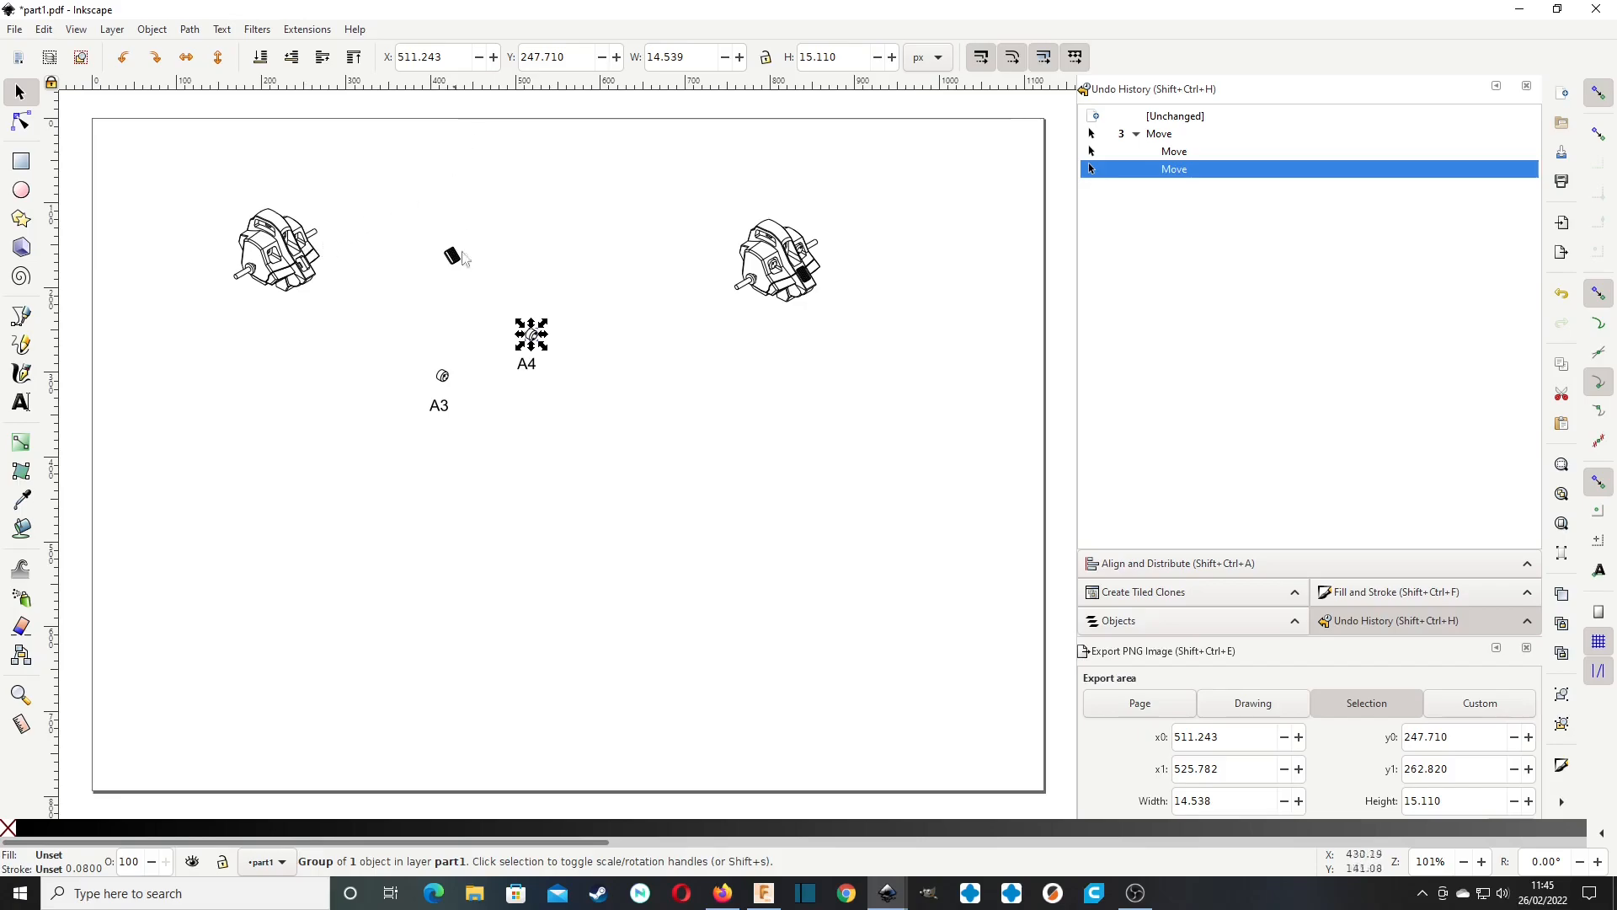
left_click(763, 892)
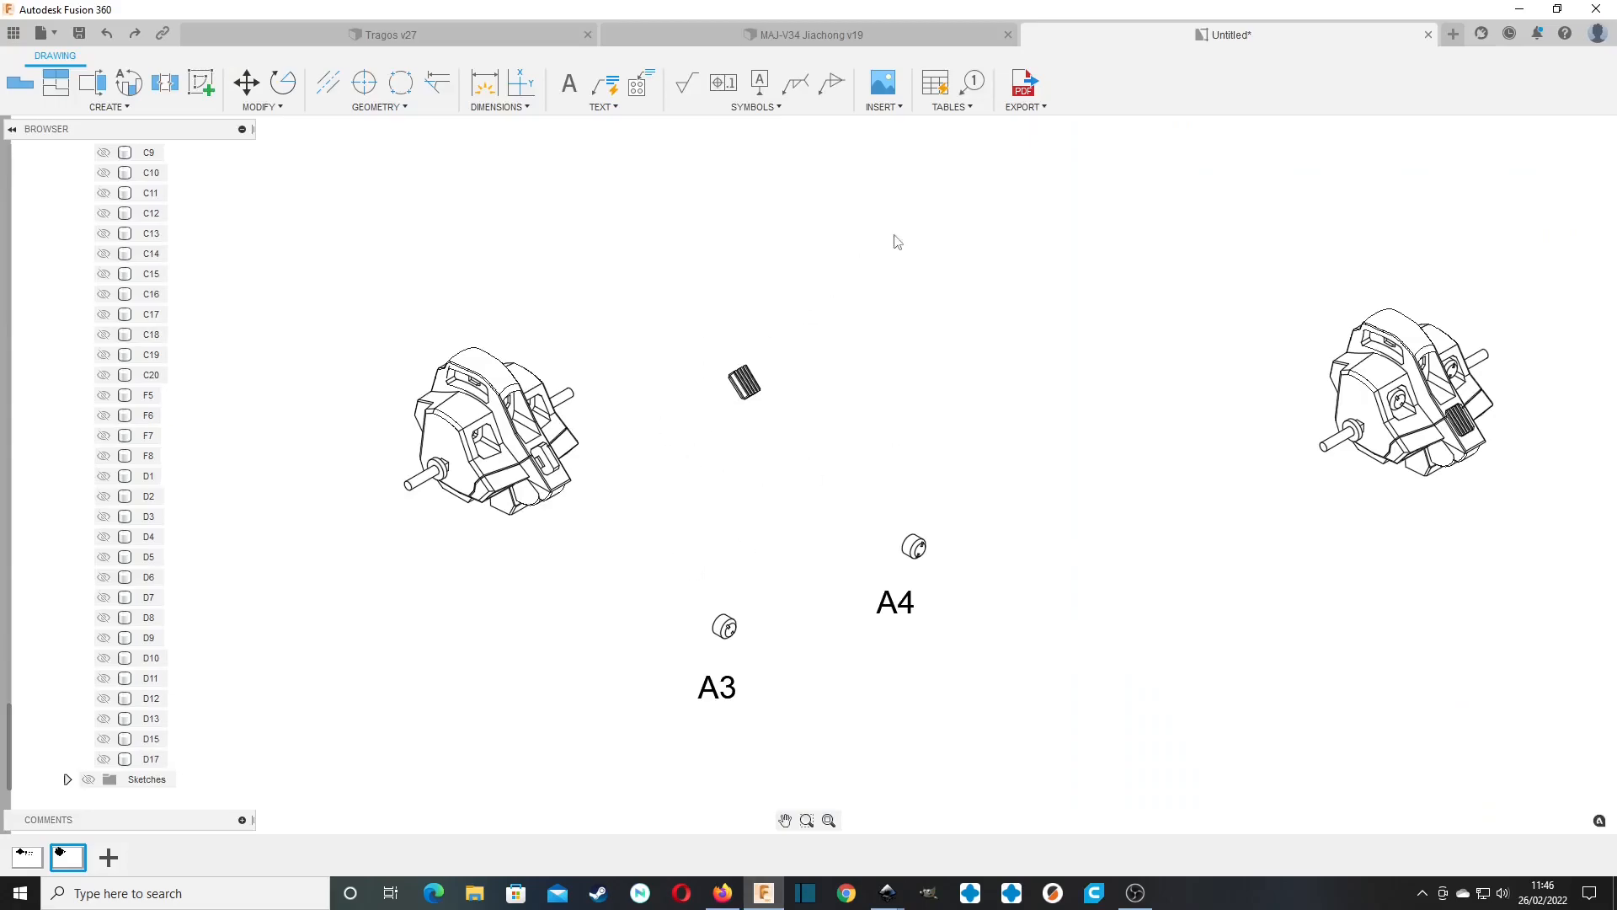
left_click(1519, 10)
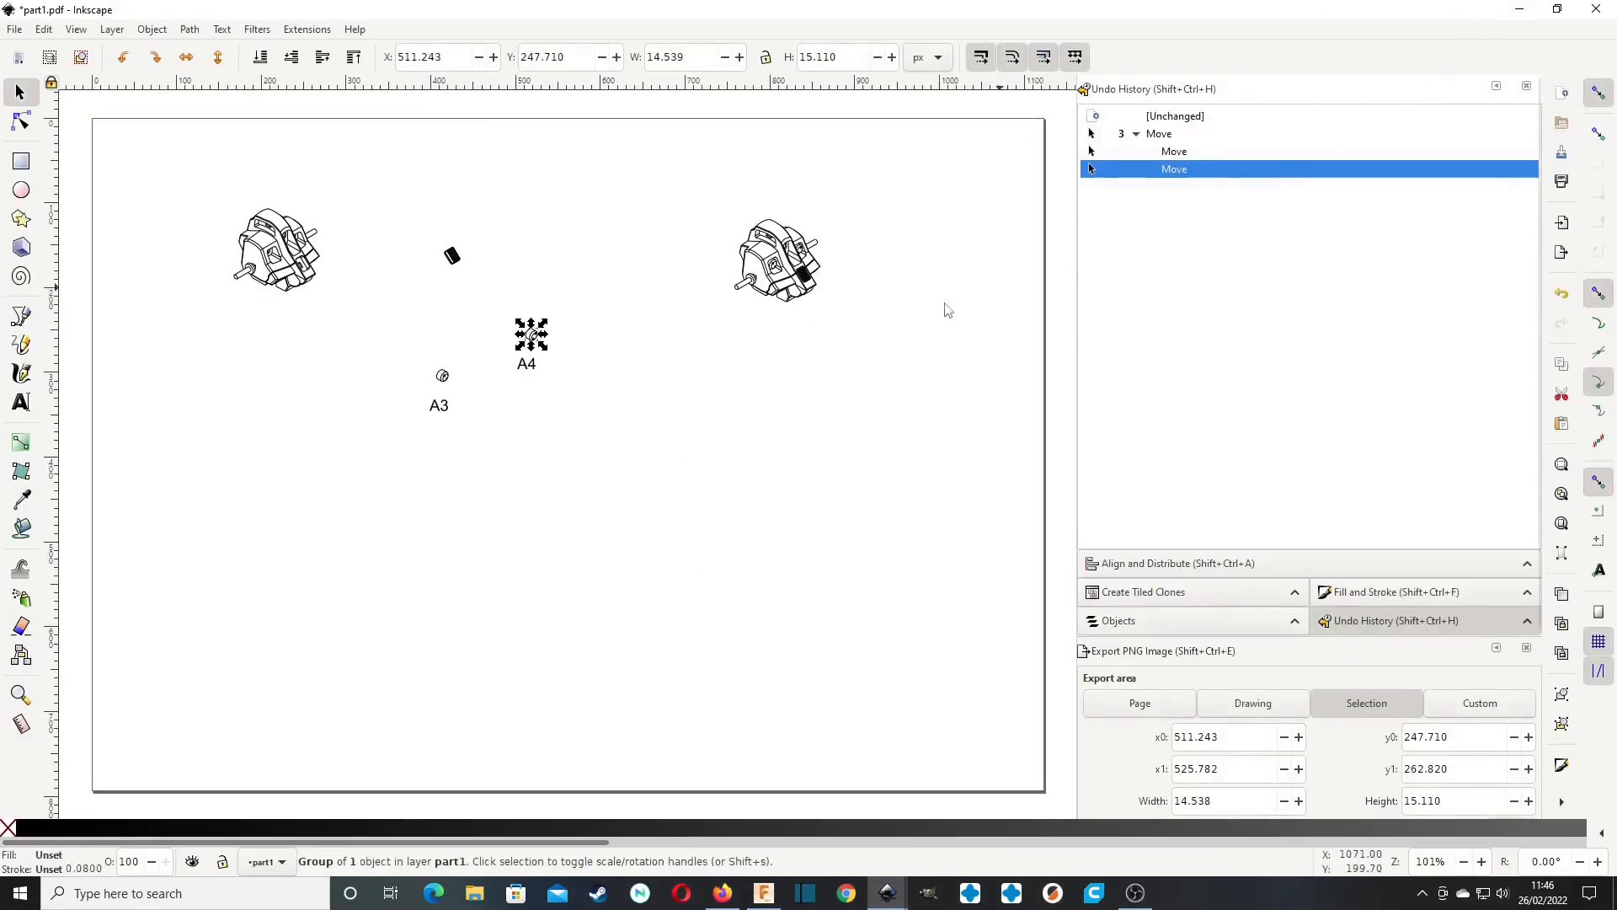
left_click_drag(444, 381, 451, 378)
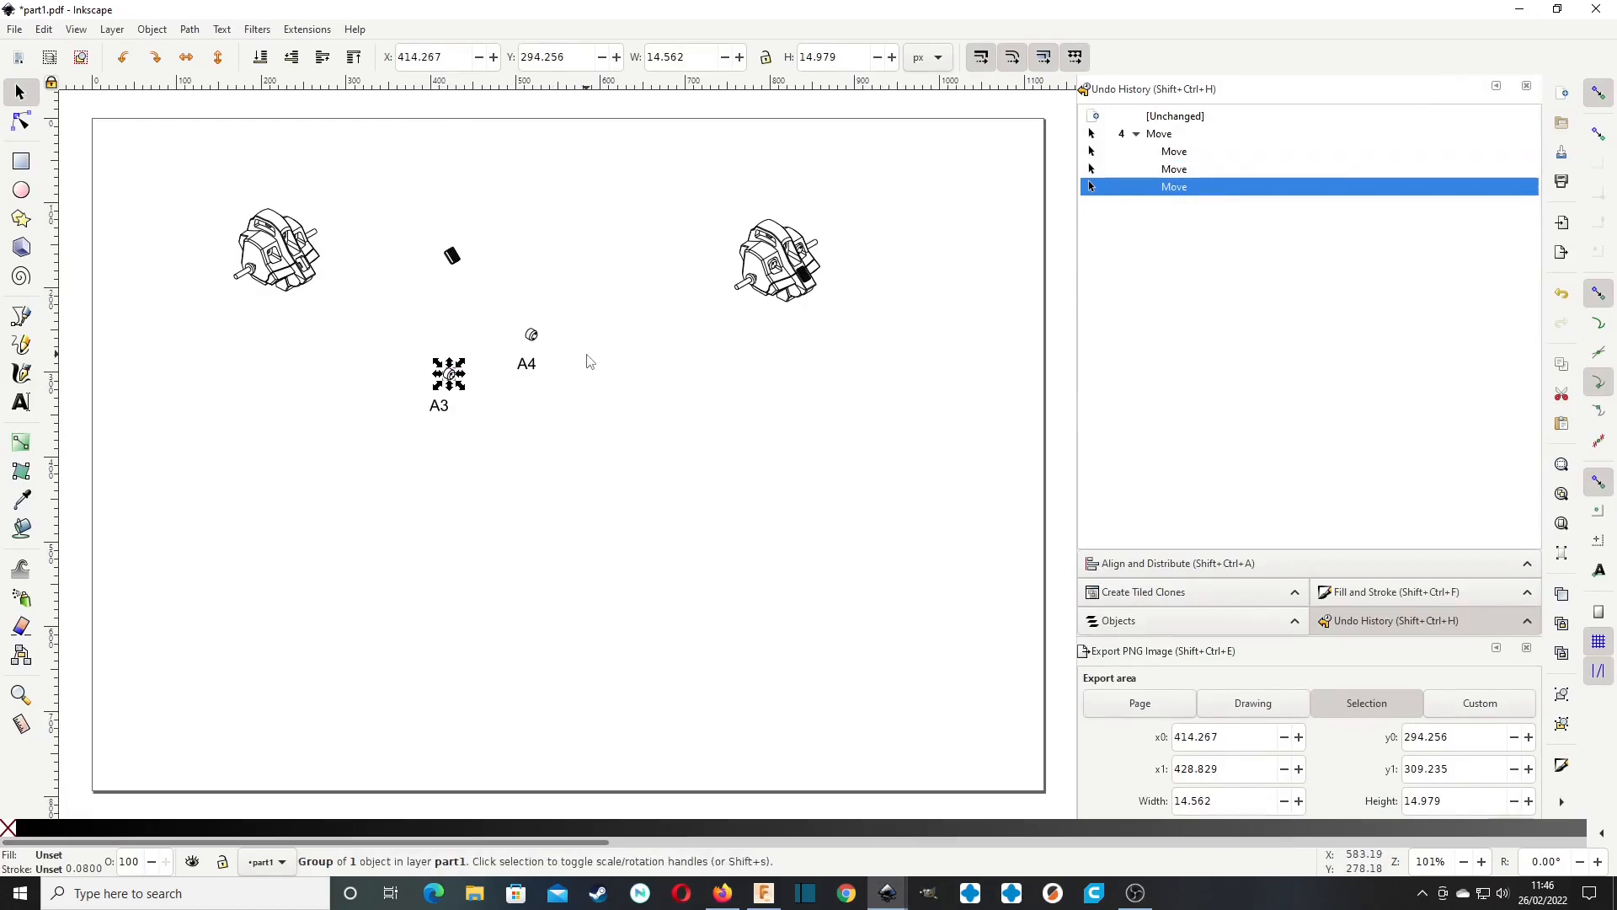
Draw a straight path with the Pen tool from the A1 body's lower part down and right, about 131 px long at 30°.
middle_click_drag(489, 322, 643, 362)
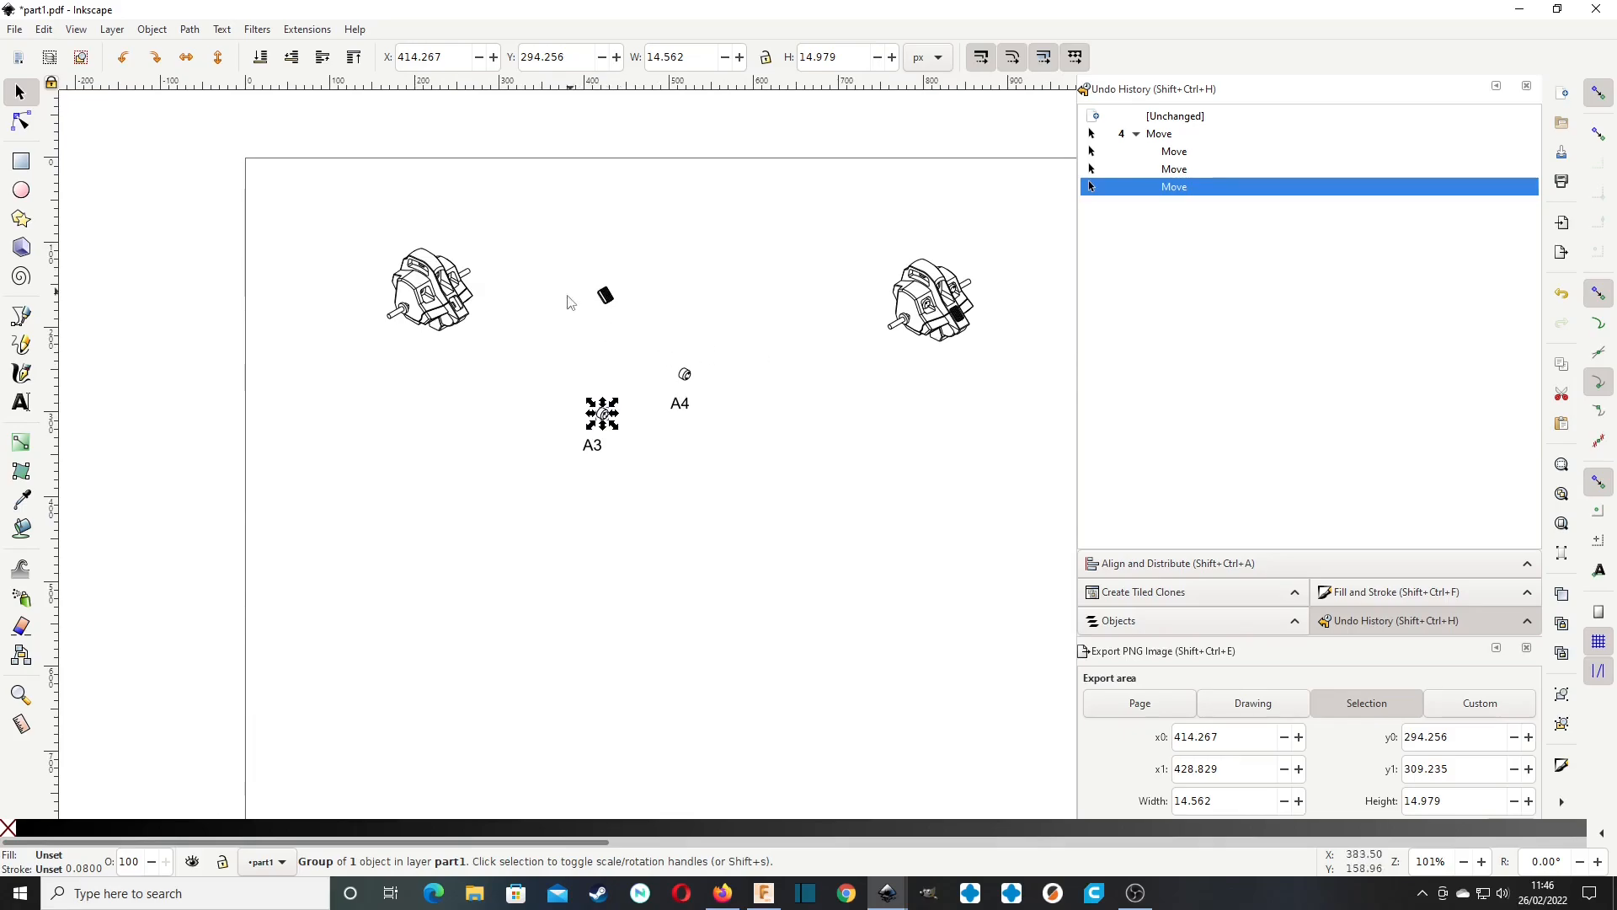
scroll(498, 375, "up", 2, "ctrl")
mouse_move(505, 286)
middle_mouse_down()
mouse_move(603, 462)
mouse_move(646, 443)
mouse_move(563, 430)
middle_mouse_up()
scroll(567, 427, "down", 1, "ctrl")
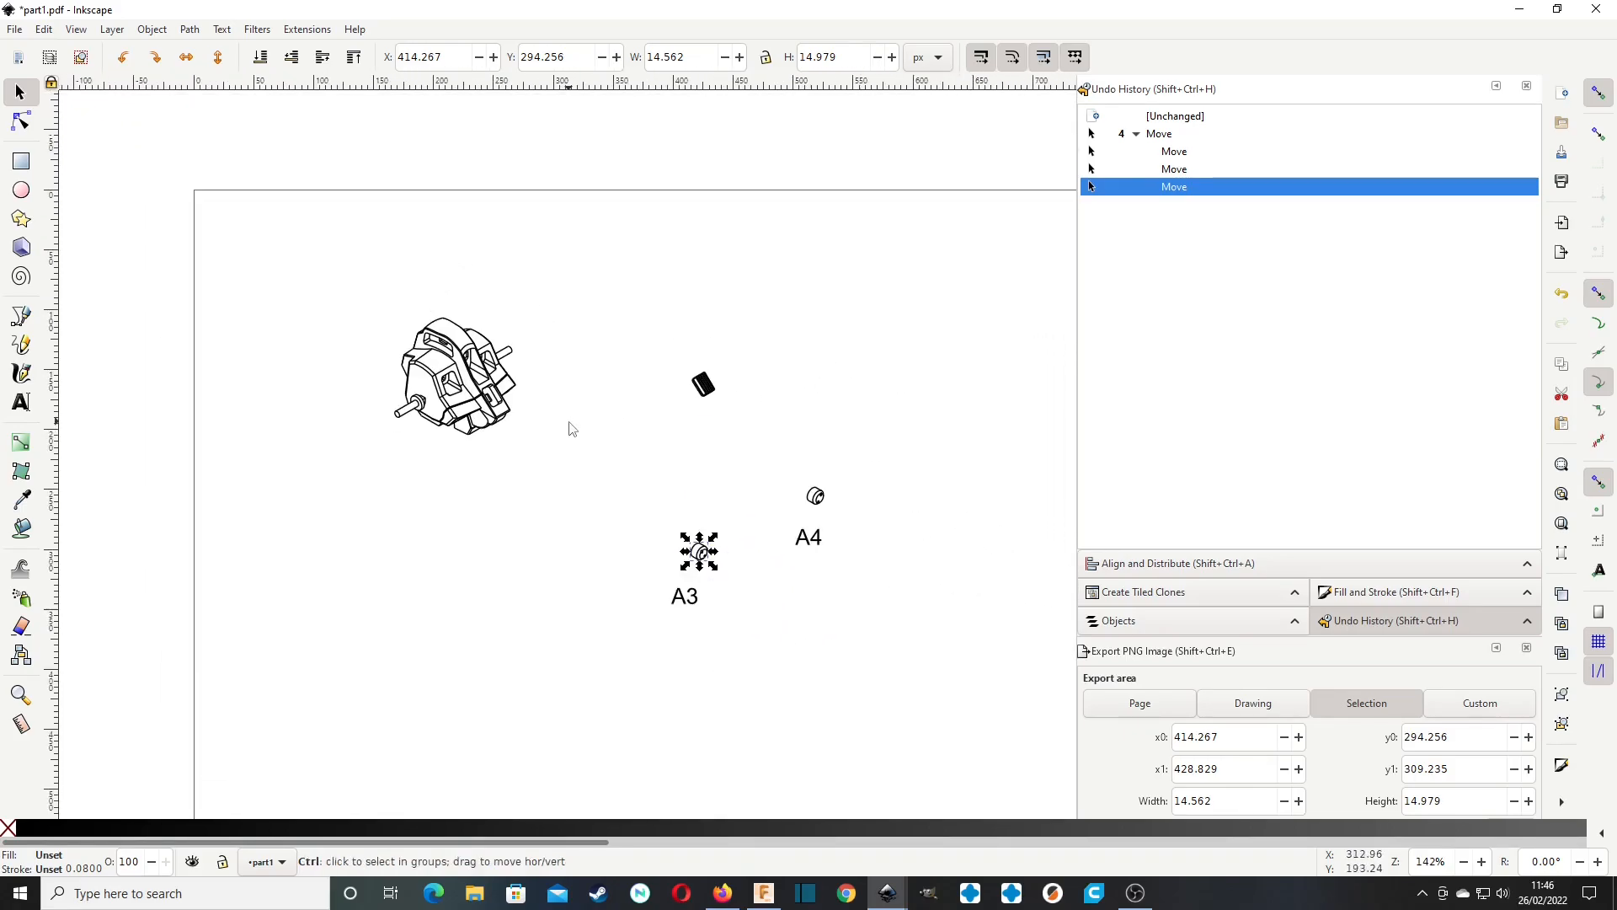
left_click(718, 623)
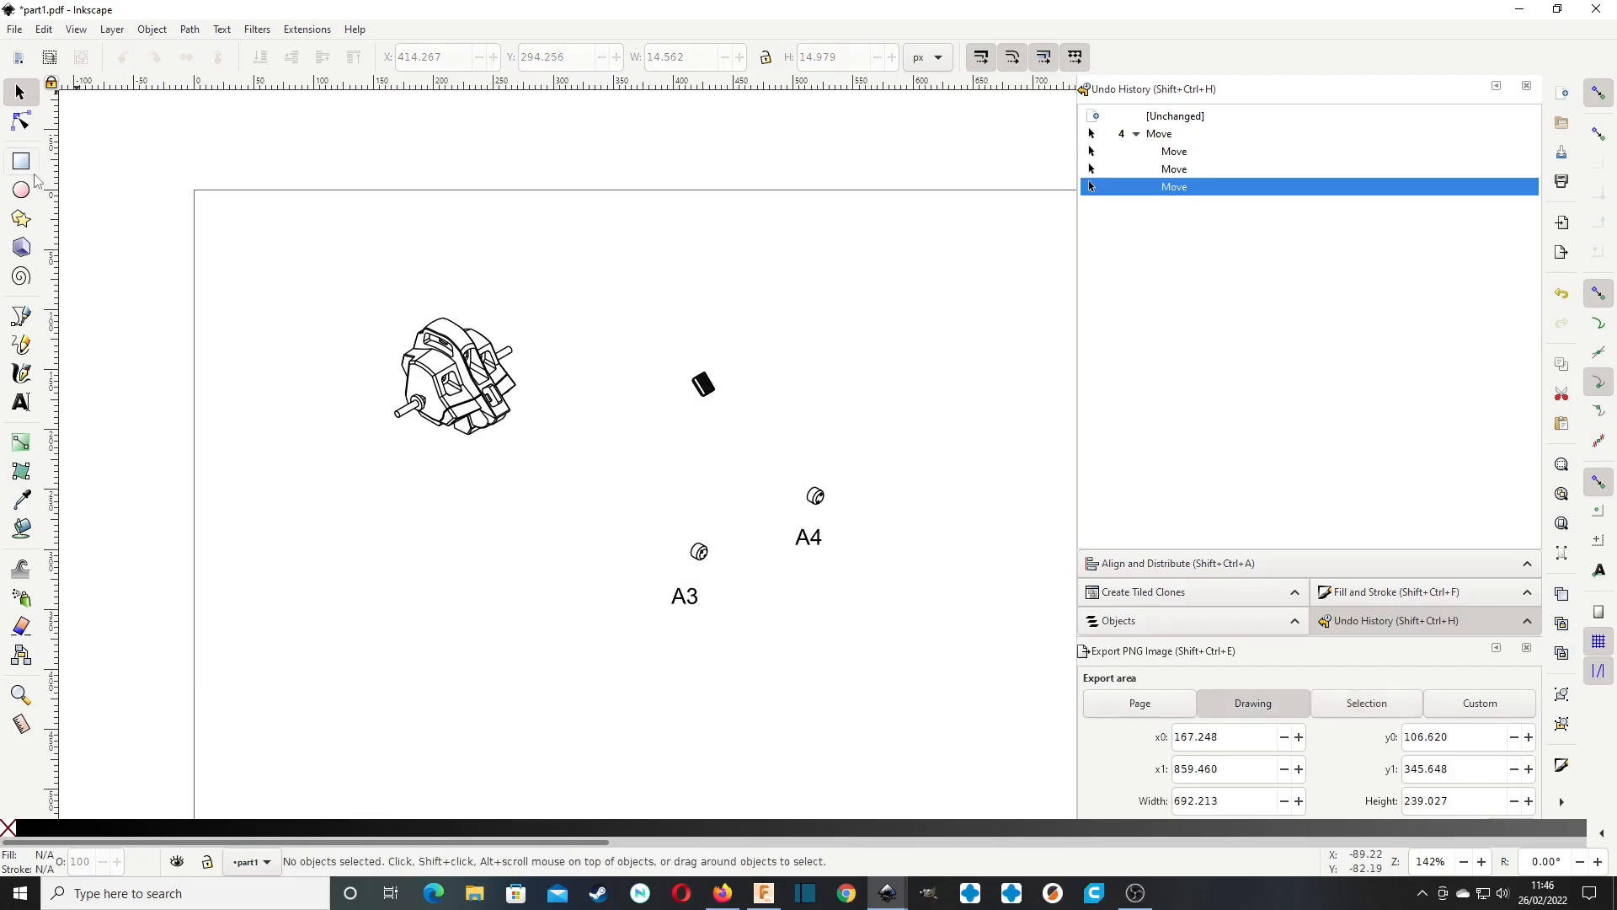
left_click(21, 316)
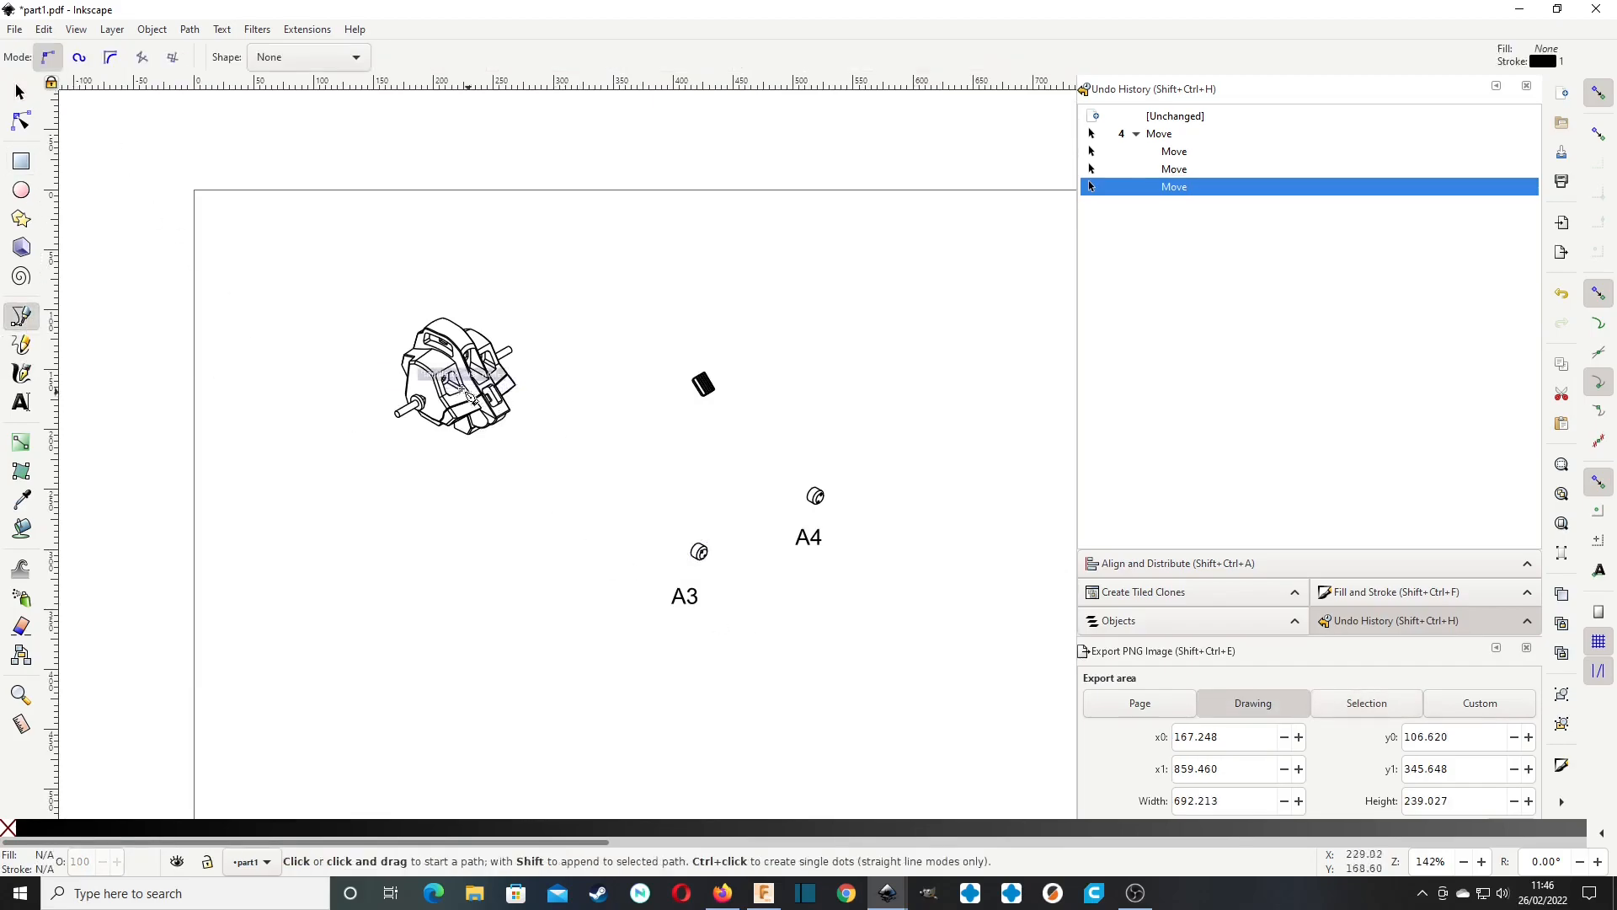
left_click(449, 383)
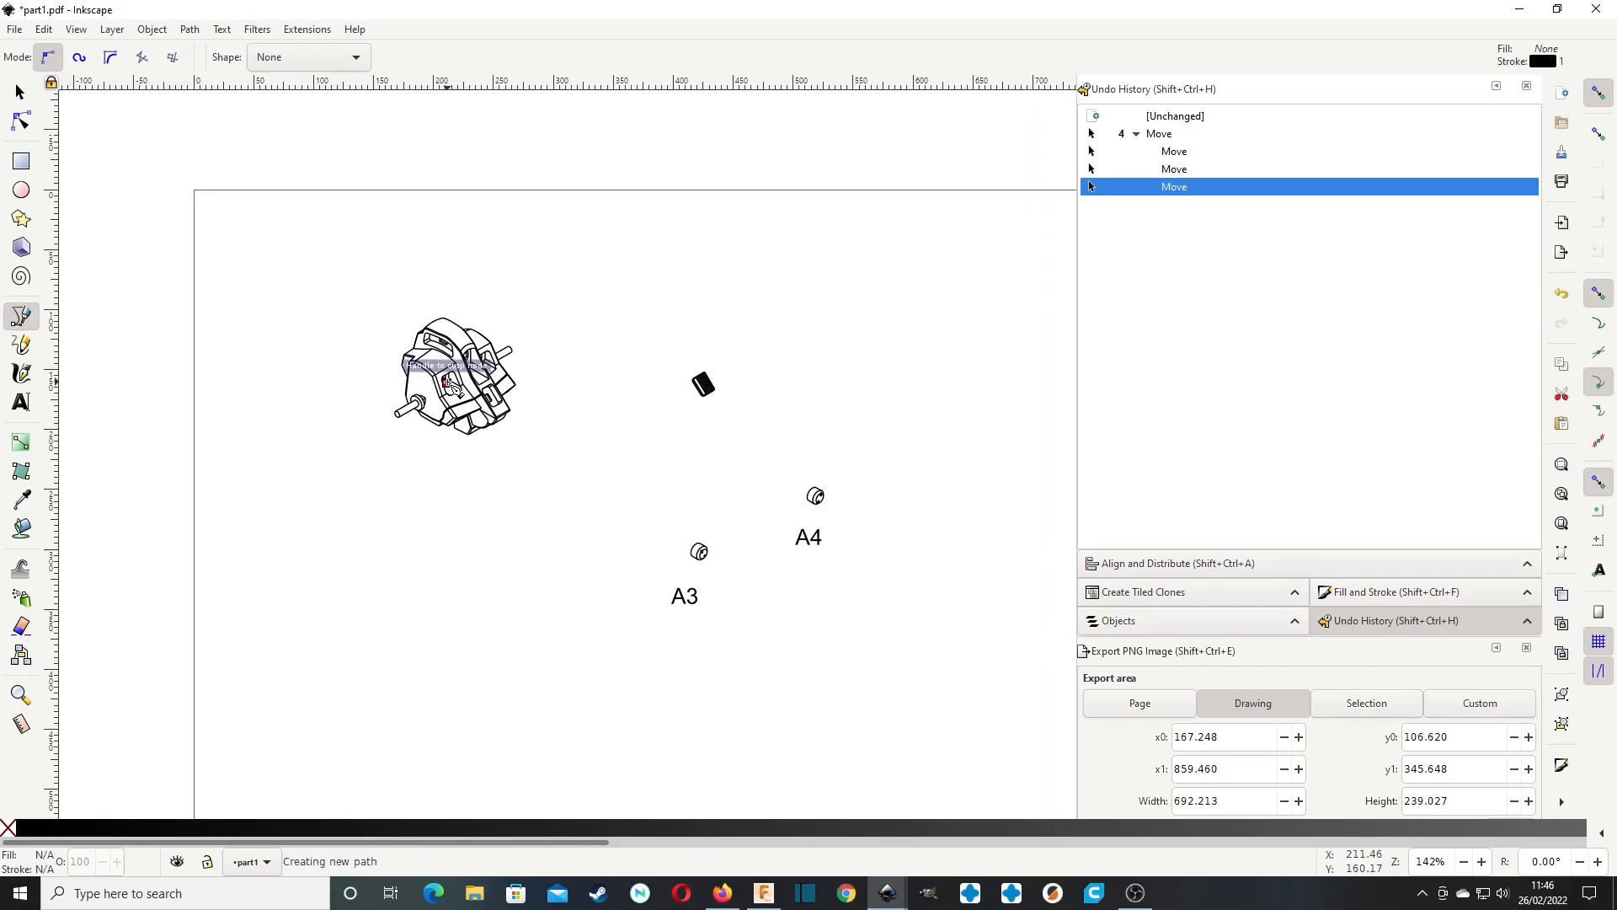
double_click(583, 461)
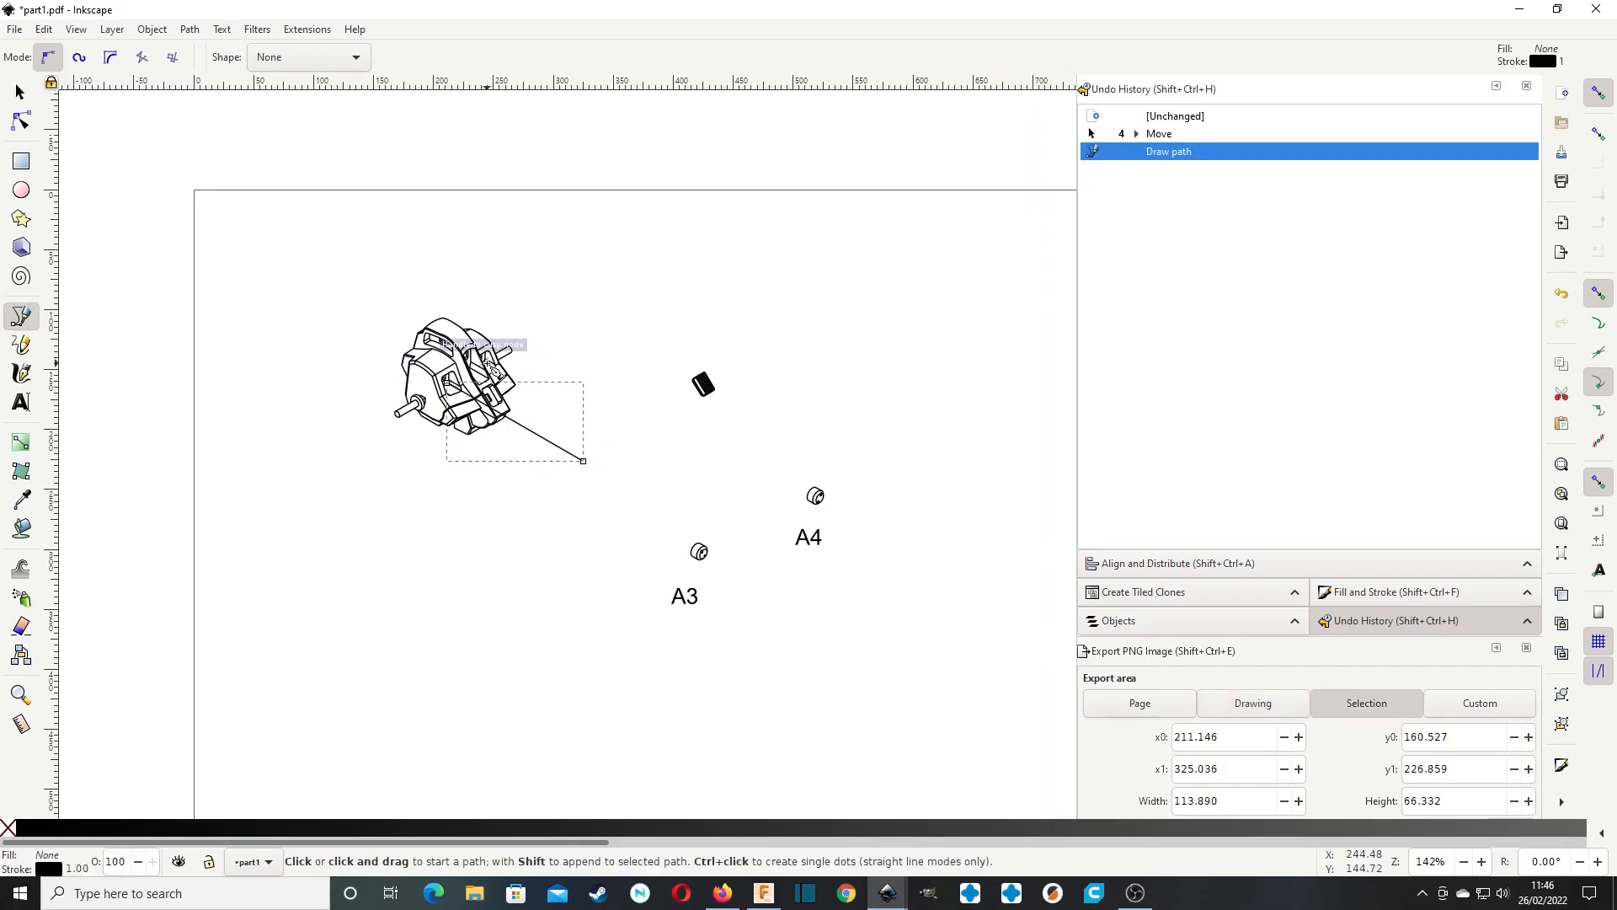
Draw a second straight path from the A1 body's rear opening, parallel to the first, spanning about 130 by 75 px.
scroll(493, 368, "up", 3, "ctrl")
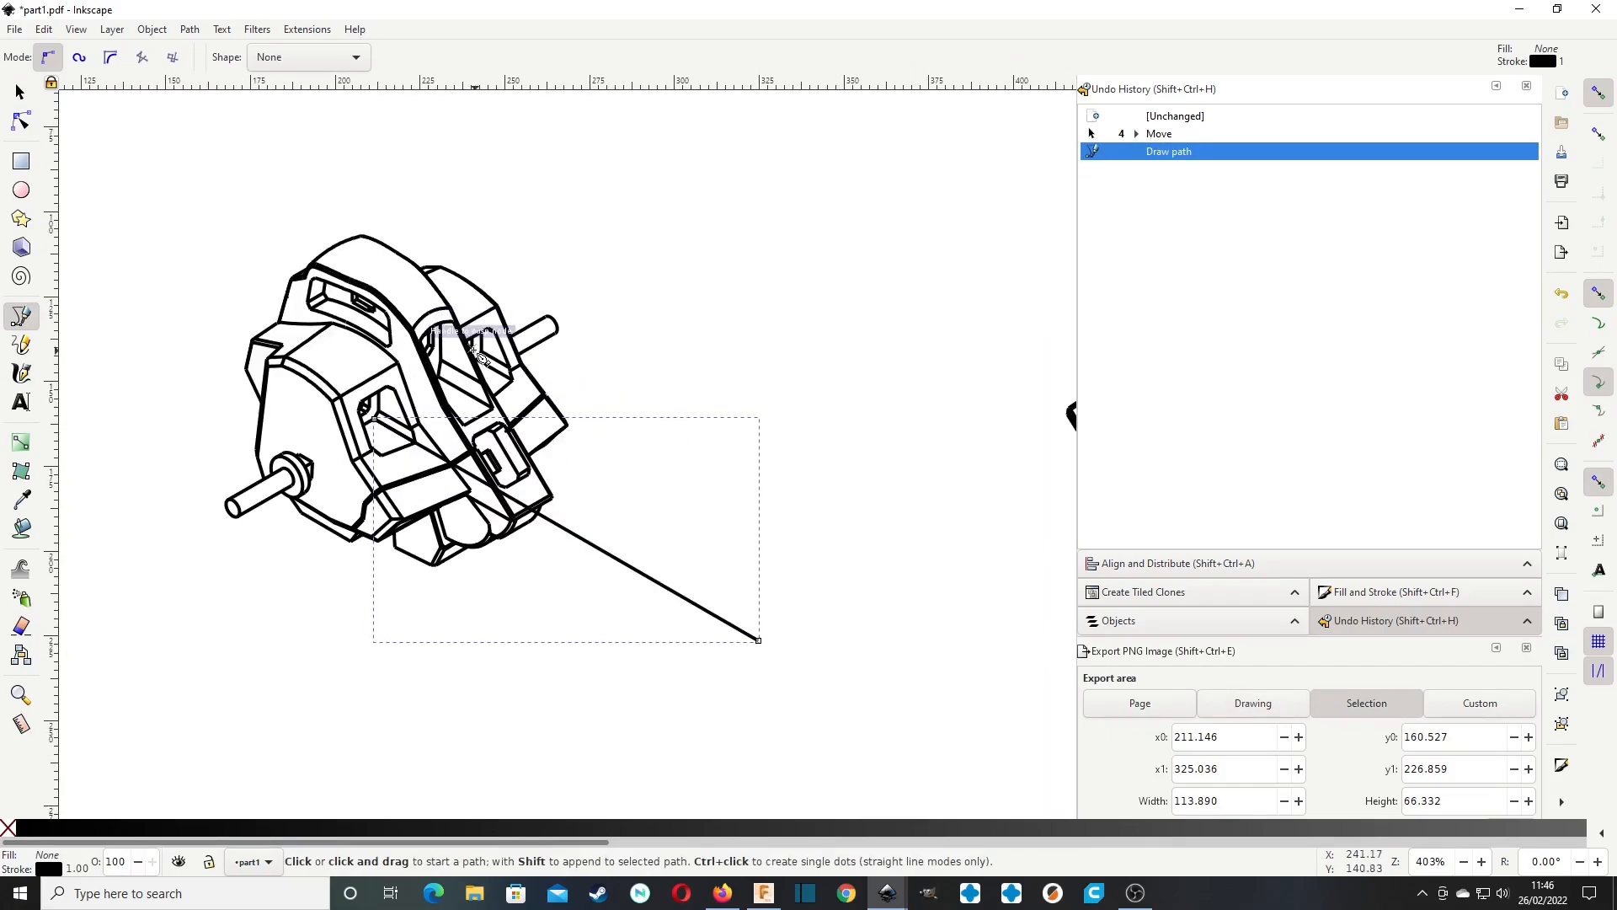
left_click(474, 348)
left_click(922, 583, "ctrl")
right_click(926, 553)
mouse_move(928, 551)
middle_mouse_down()
mouse_move(797, 510)
mouse_move(783, 536)
middle_mouse_up()
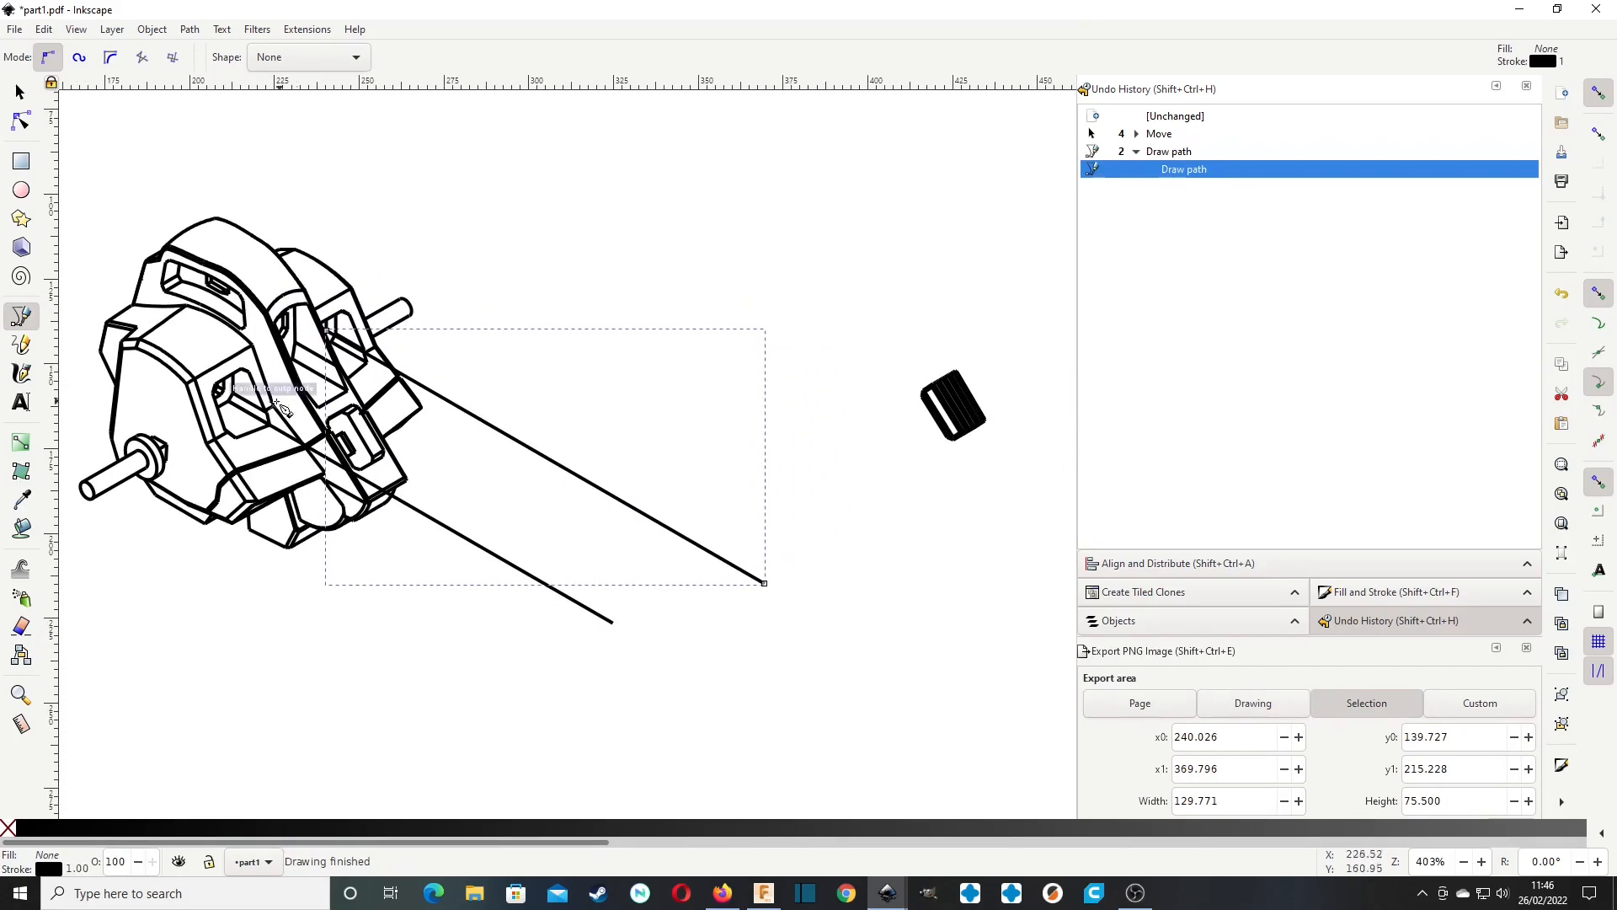
Draw a third straight path from the small slot on the A1 body up and right, spanning about 42 by 72 px.
left_click(343, 432)
left_click(483, 191)
right_click(576, 255)
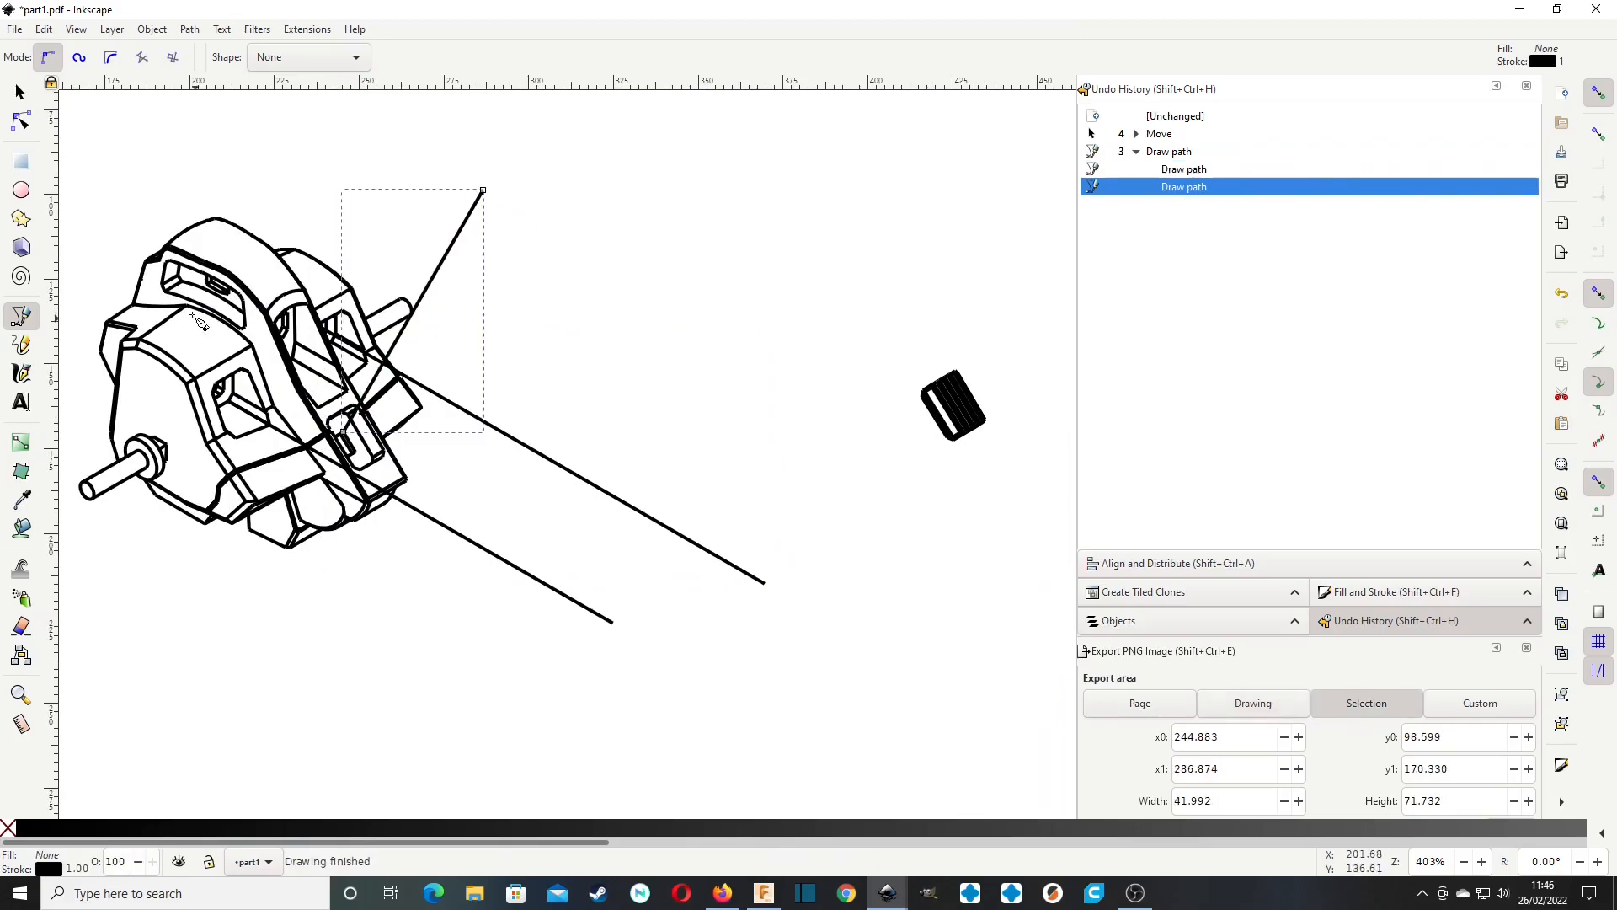
Move the small black ribbed part to the upper end of the third line, at about X 282, Y 83 px, and deselect it.
left_click(20, 95)
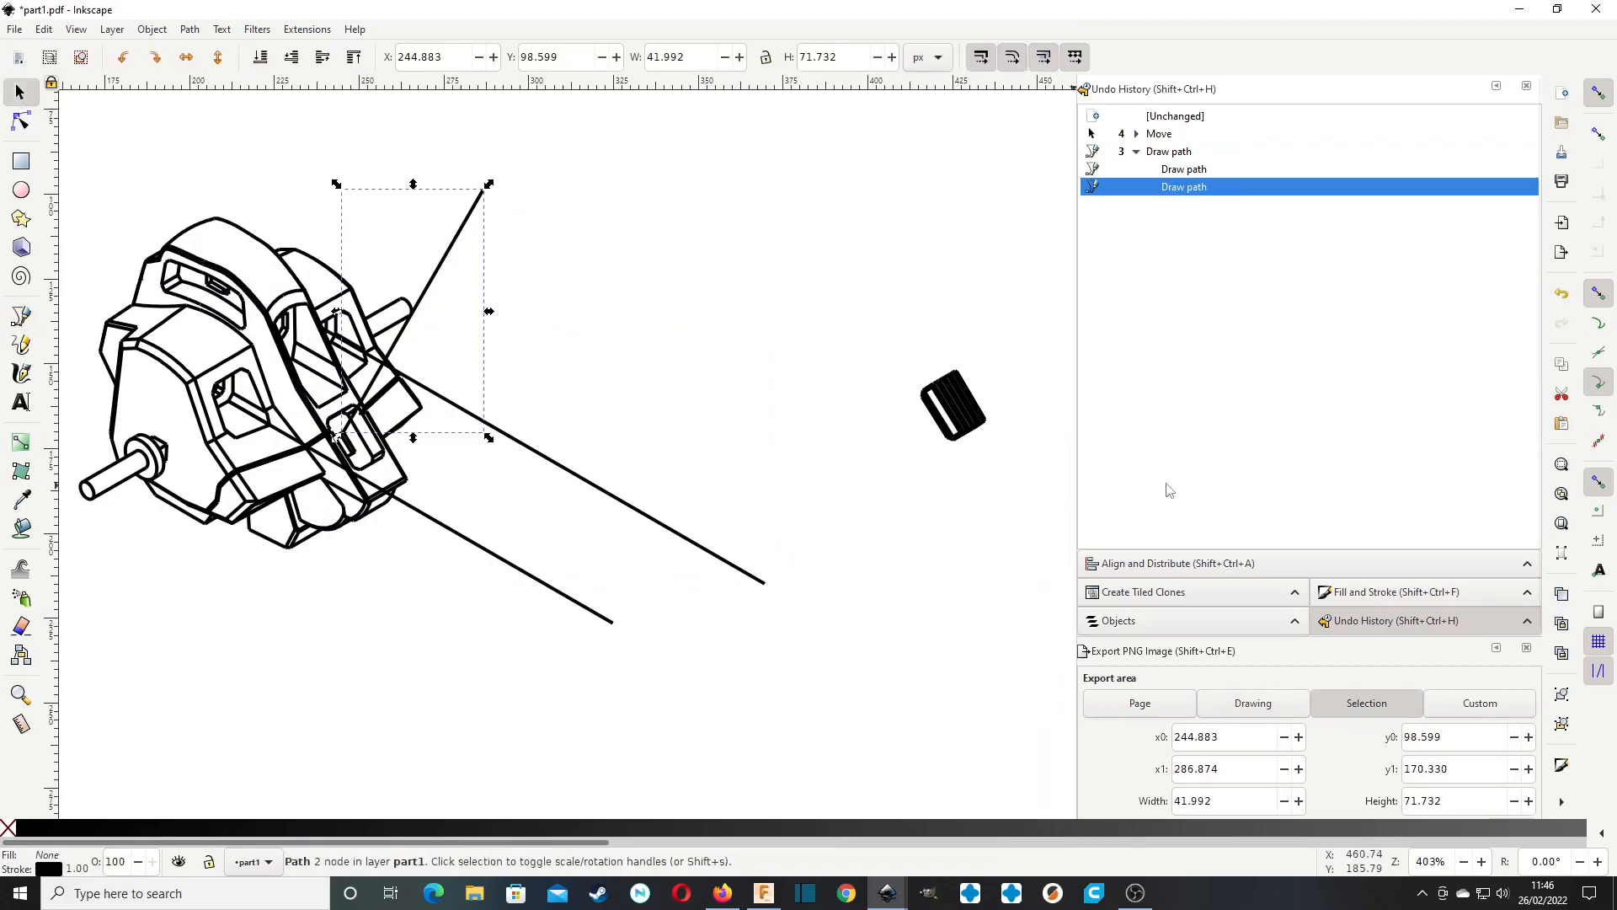
left_click_drag(972, 421, 762, 286)
left_click_drag(537, 192, 495, 183)
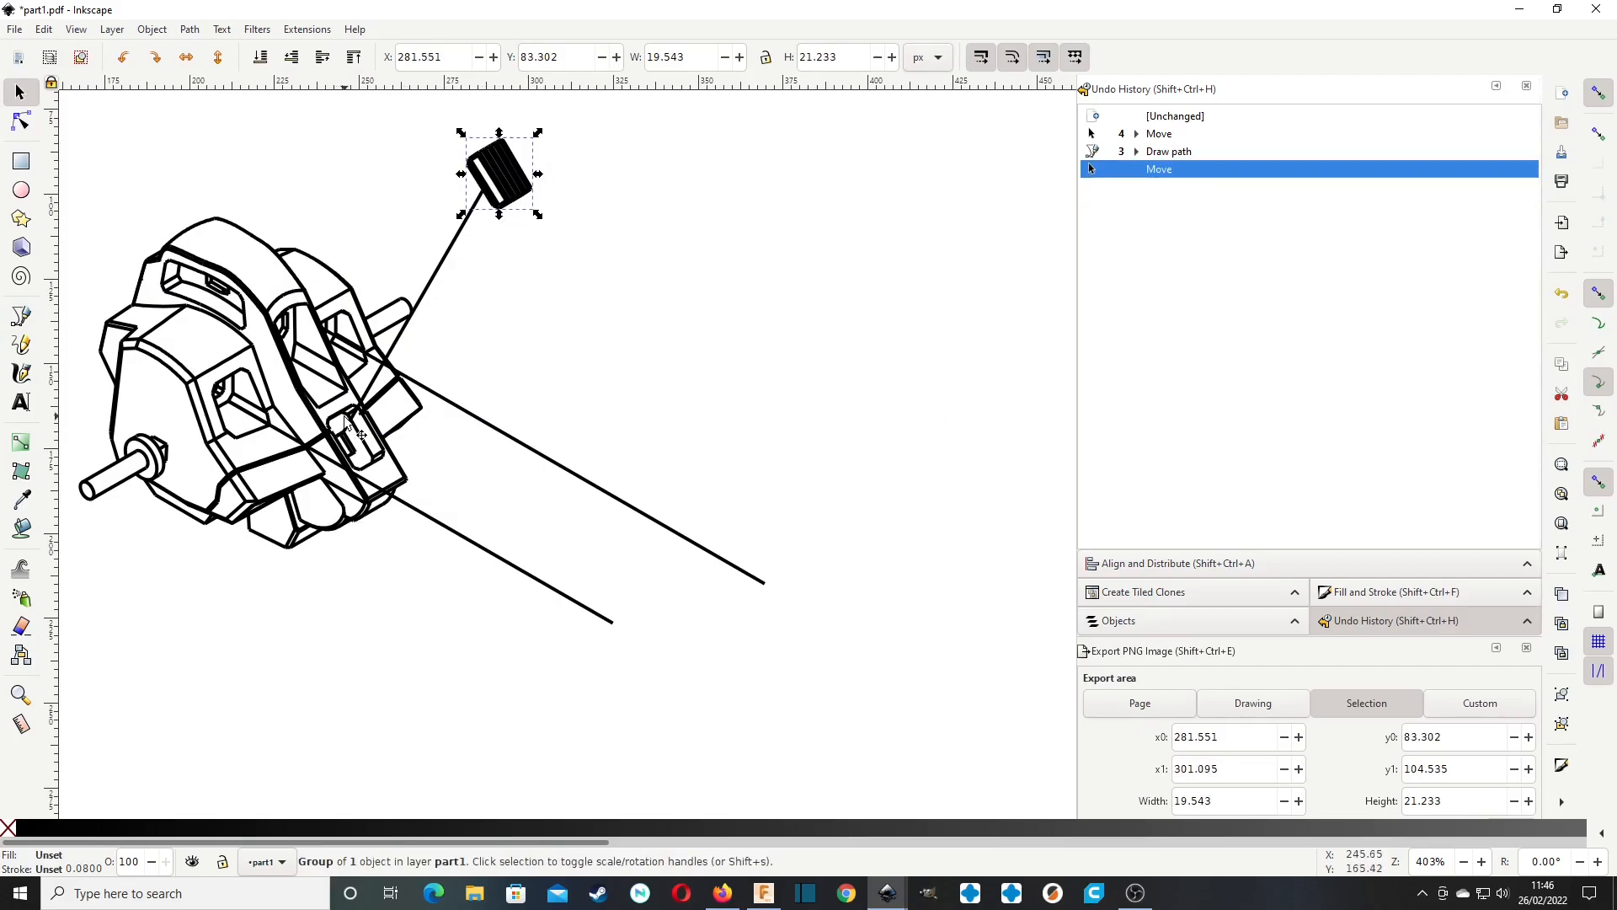
left_click(619, 267)
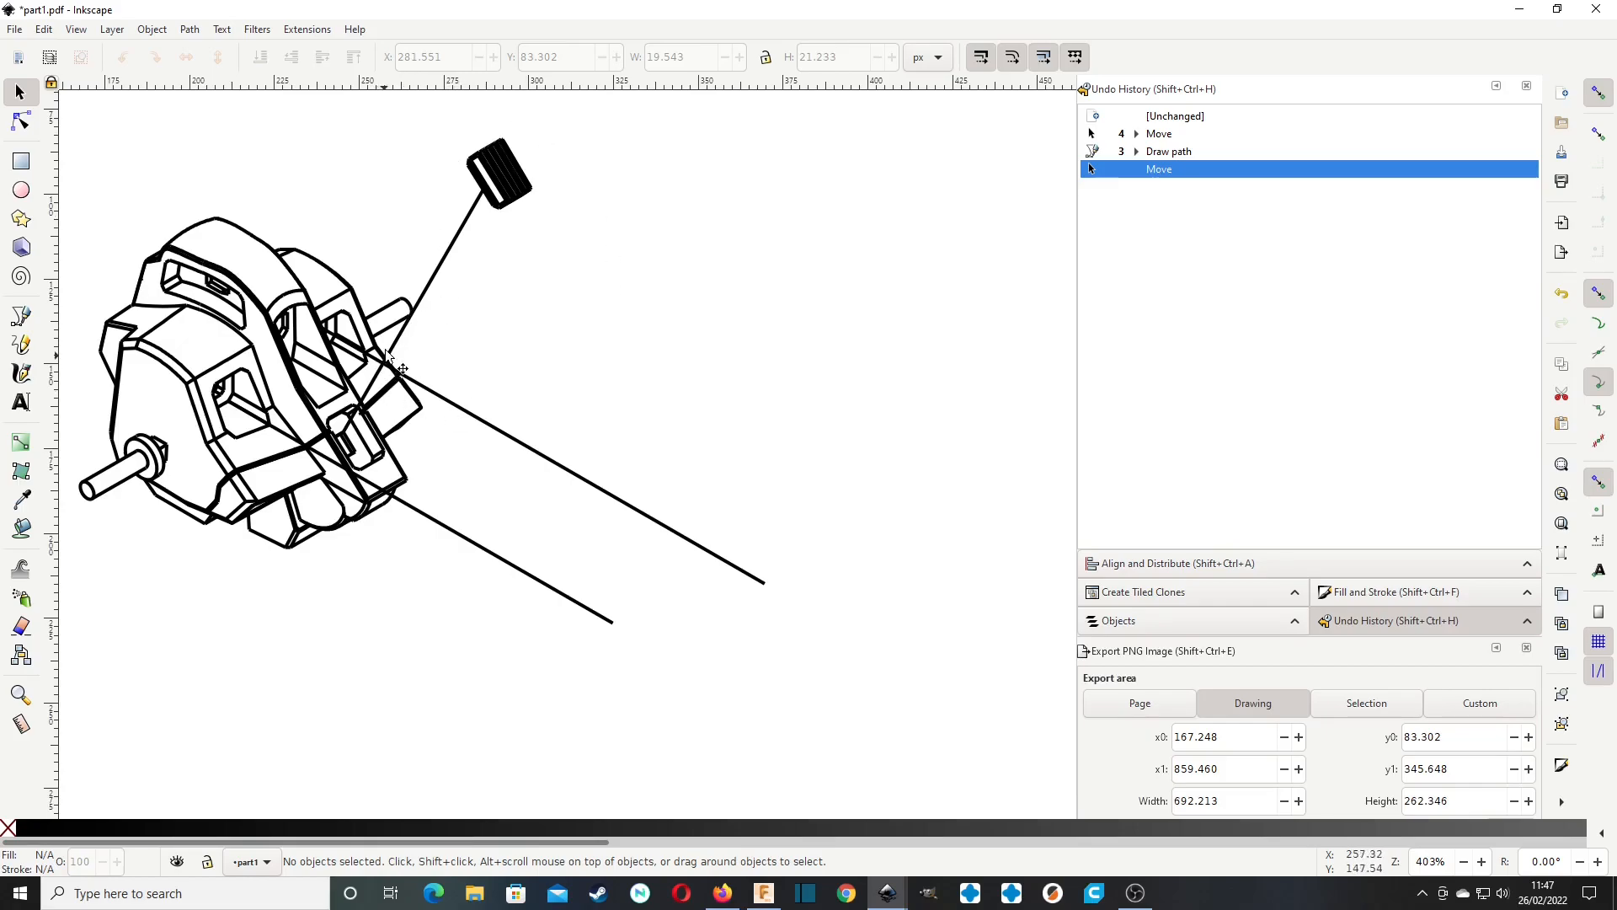
Move the small round A3 part to the lower line's end and the A4 part to the upper parallel line's end.
key("ctrl")
scroll(511, 322, "down", 2, "ctrl")
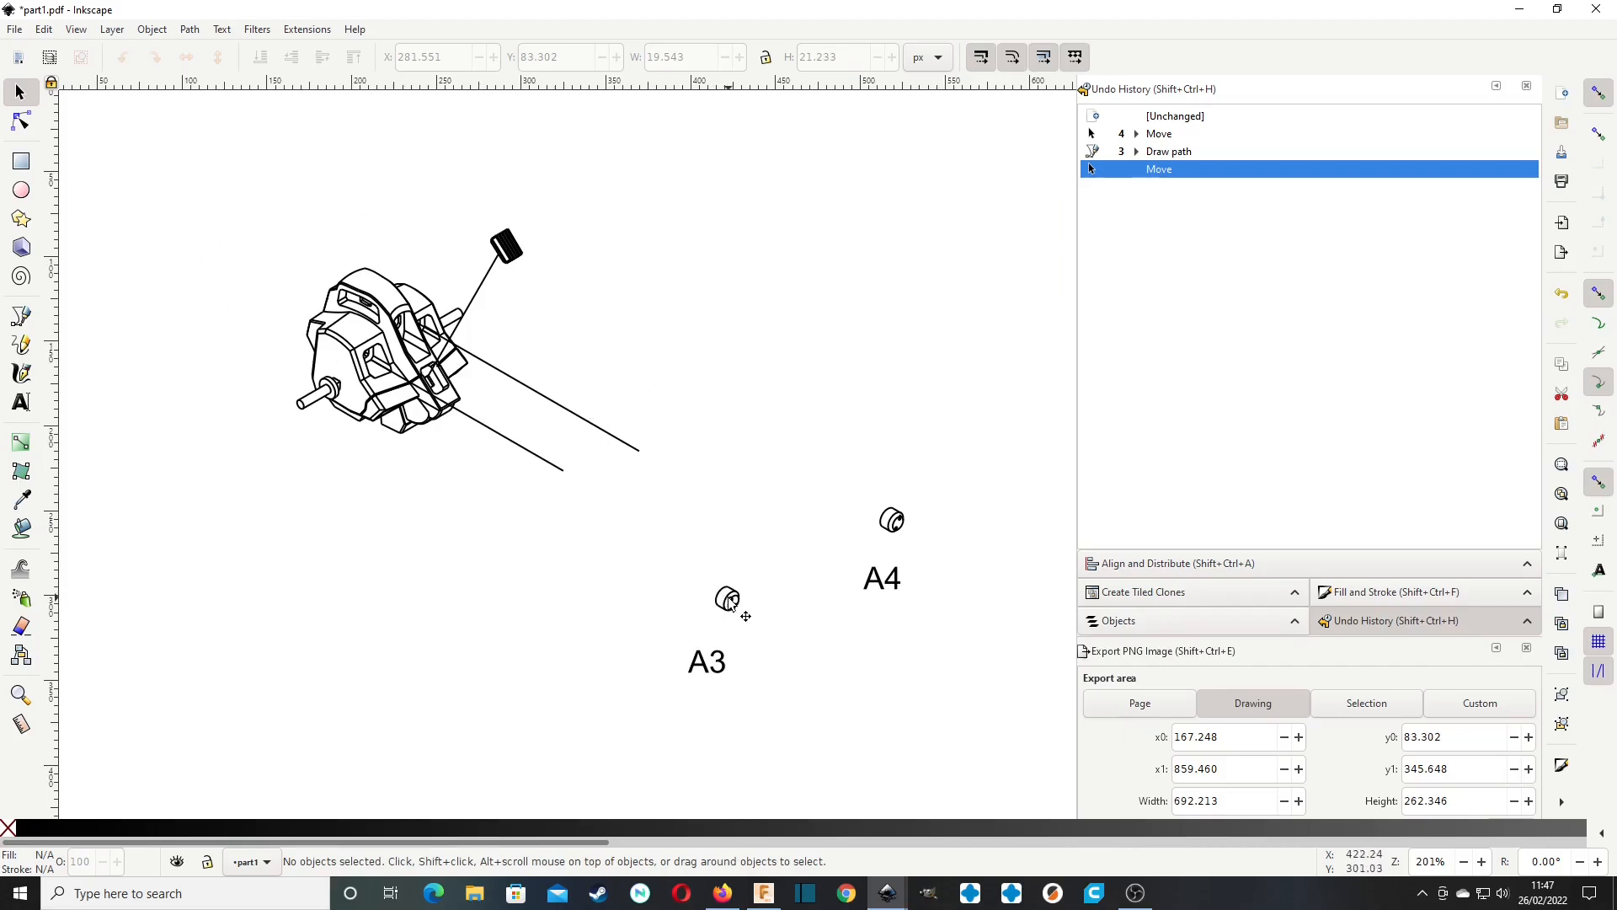
left_click_drag(729, 600, 570, 471)
left_click(833, 520)
left_click_drag(884, 525, 633, 460)
left_click(594, 558)
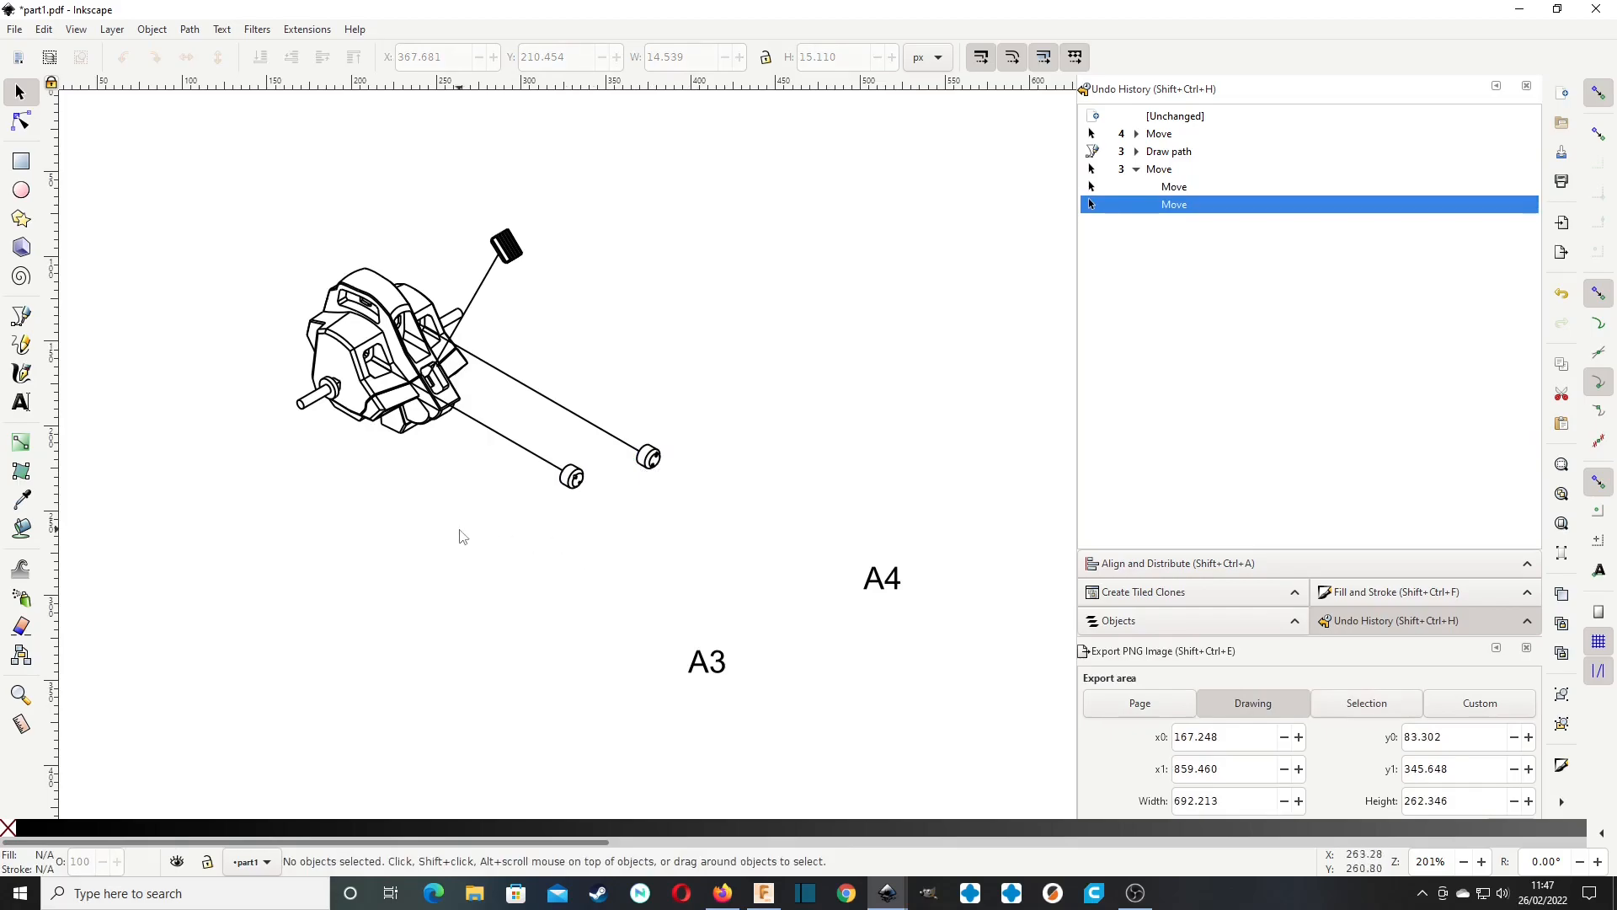
Add a 30 pt text label A1, flip it vertically, and place it above the body at about X 149, Y 40 px.
scroll(472, 539, "down", 2, "ctrl")
left_click(21, 401)
left_click_drag(310, 448, 635, 683)
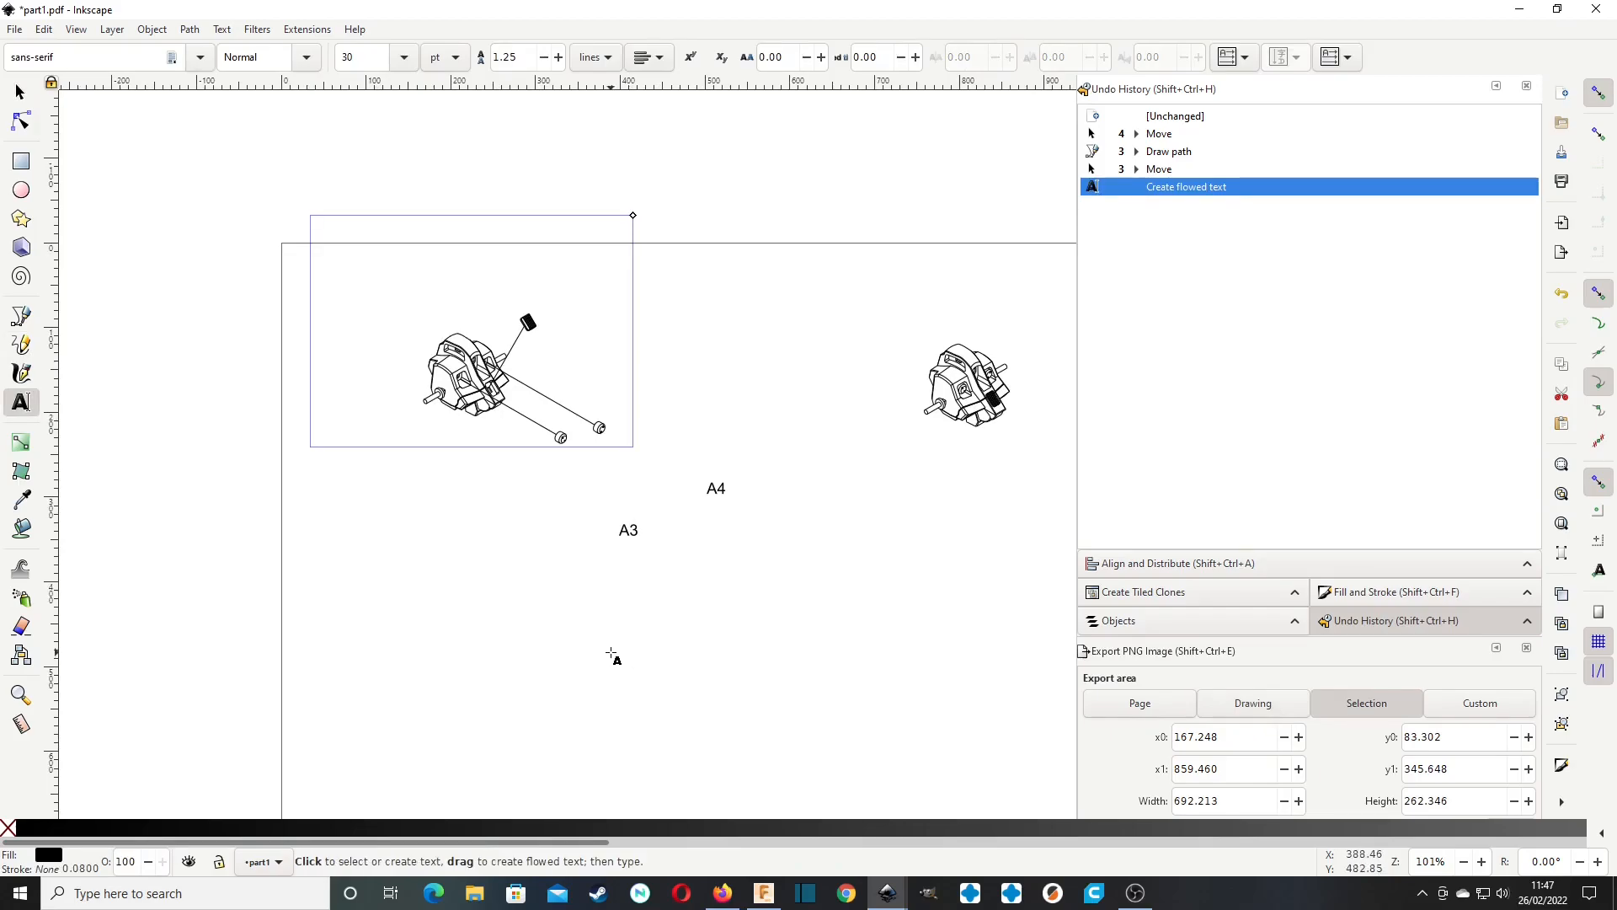
type("A1")
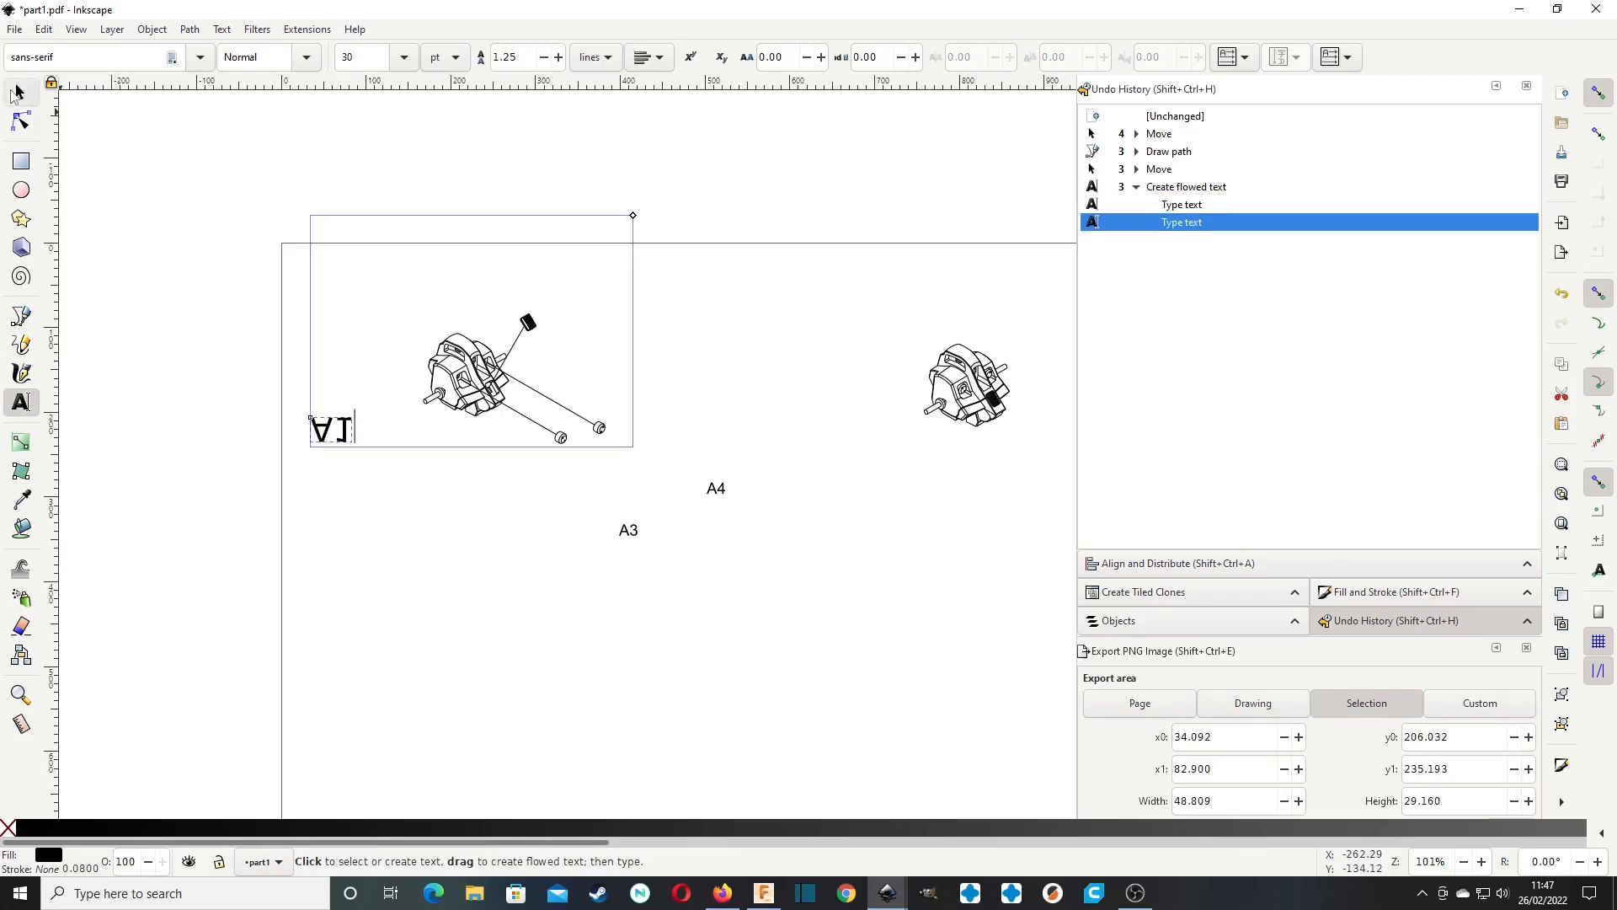
left_click(19, 92)
left_click(218, 57)
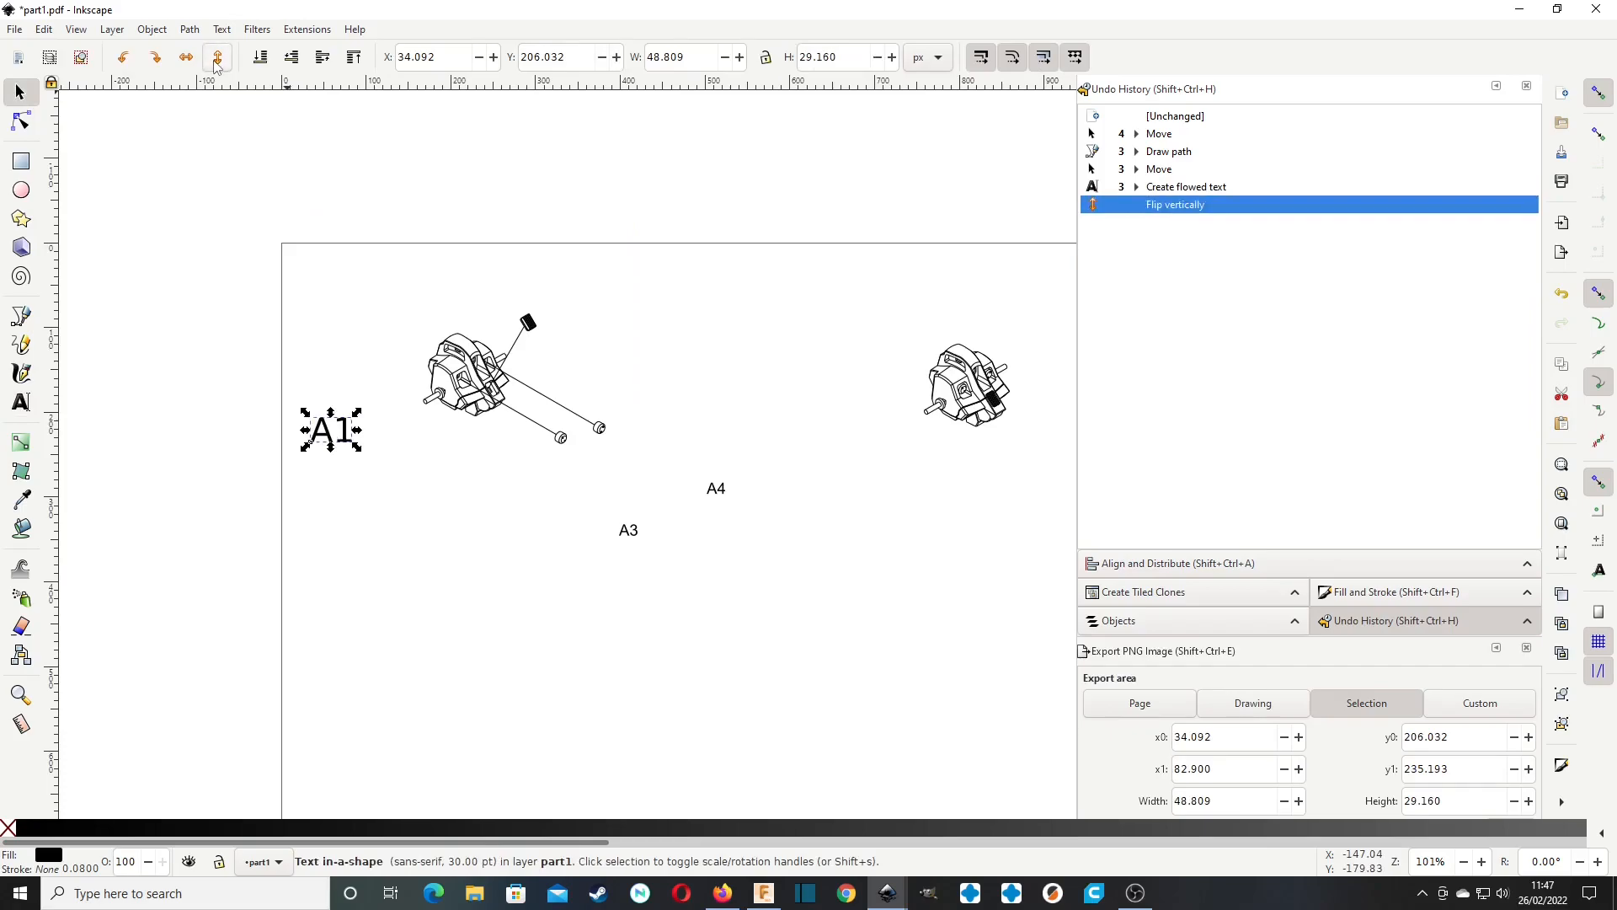
left_click_drag(333, 431, 431, 284)
Paste four copies of the A1 label: beside the ribbed part, near each of the two round parts, and below the body.
key("ctrl+c")
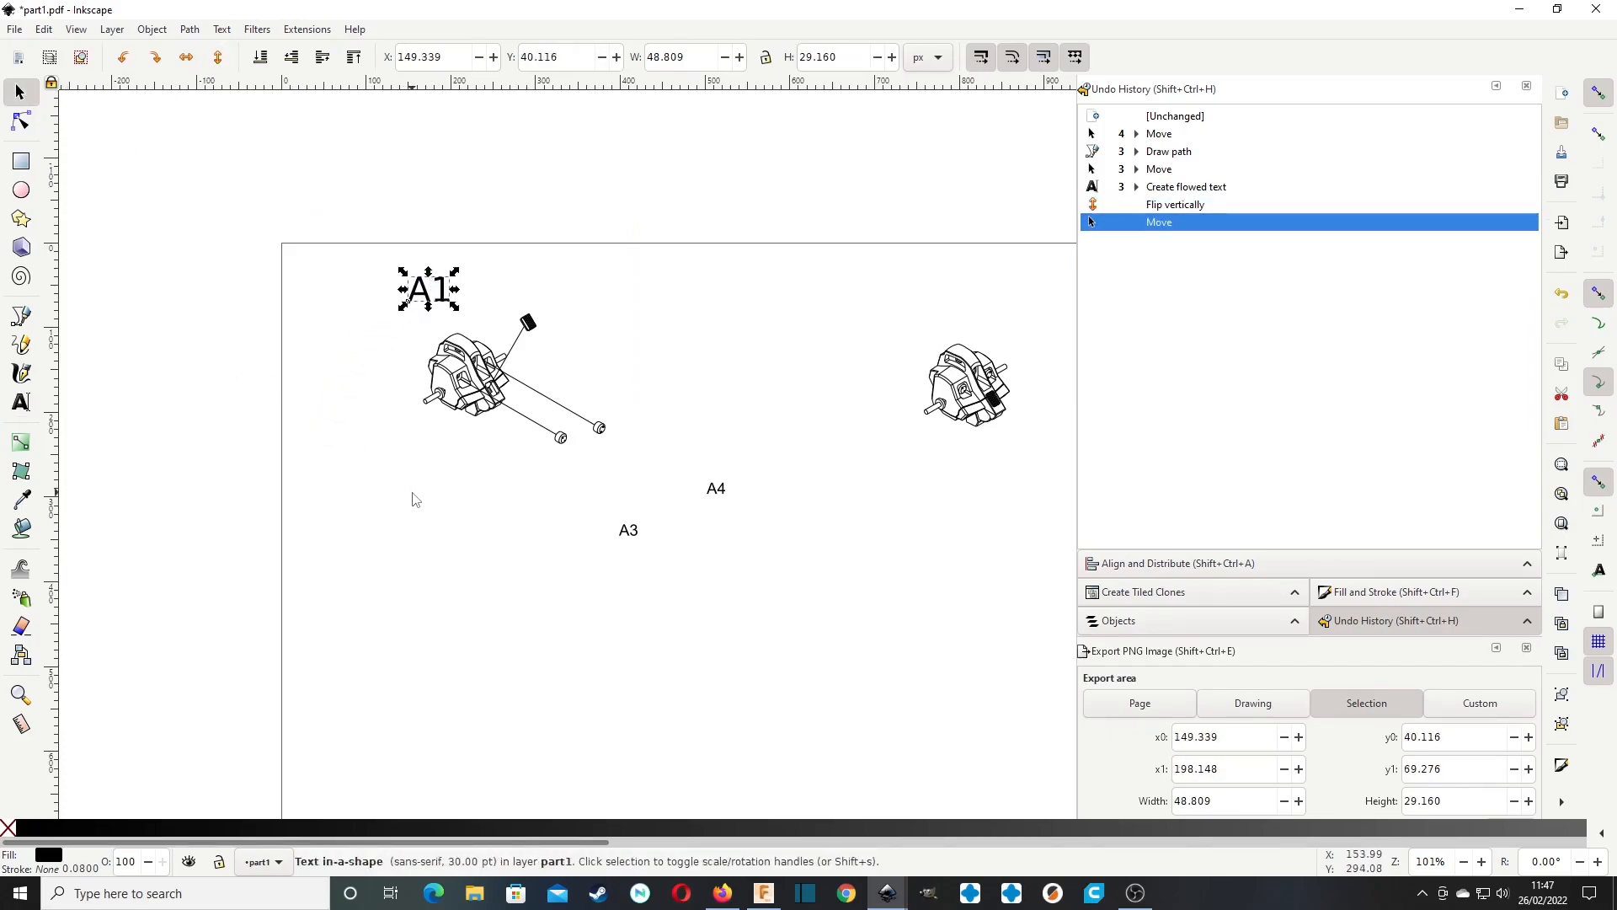
key("ctrl+v")
key("ctrl+v")
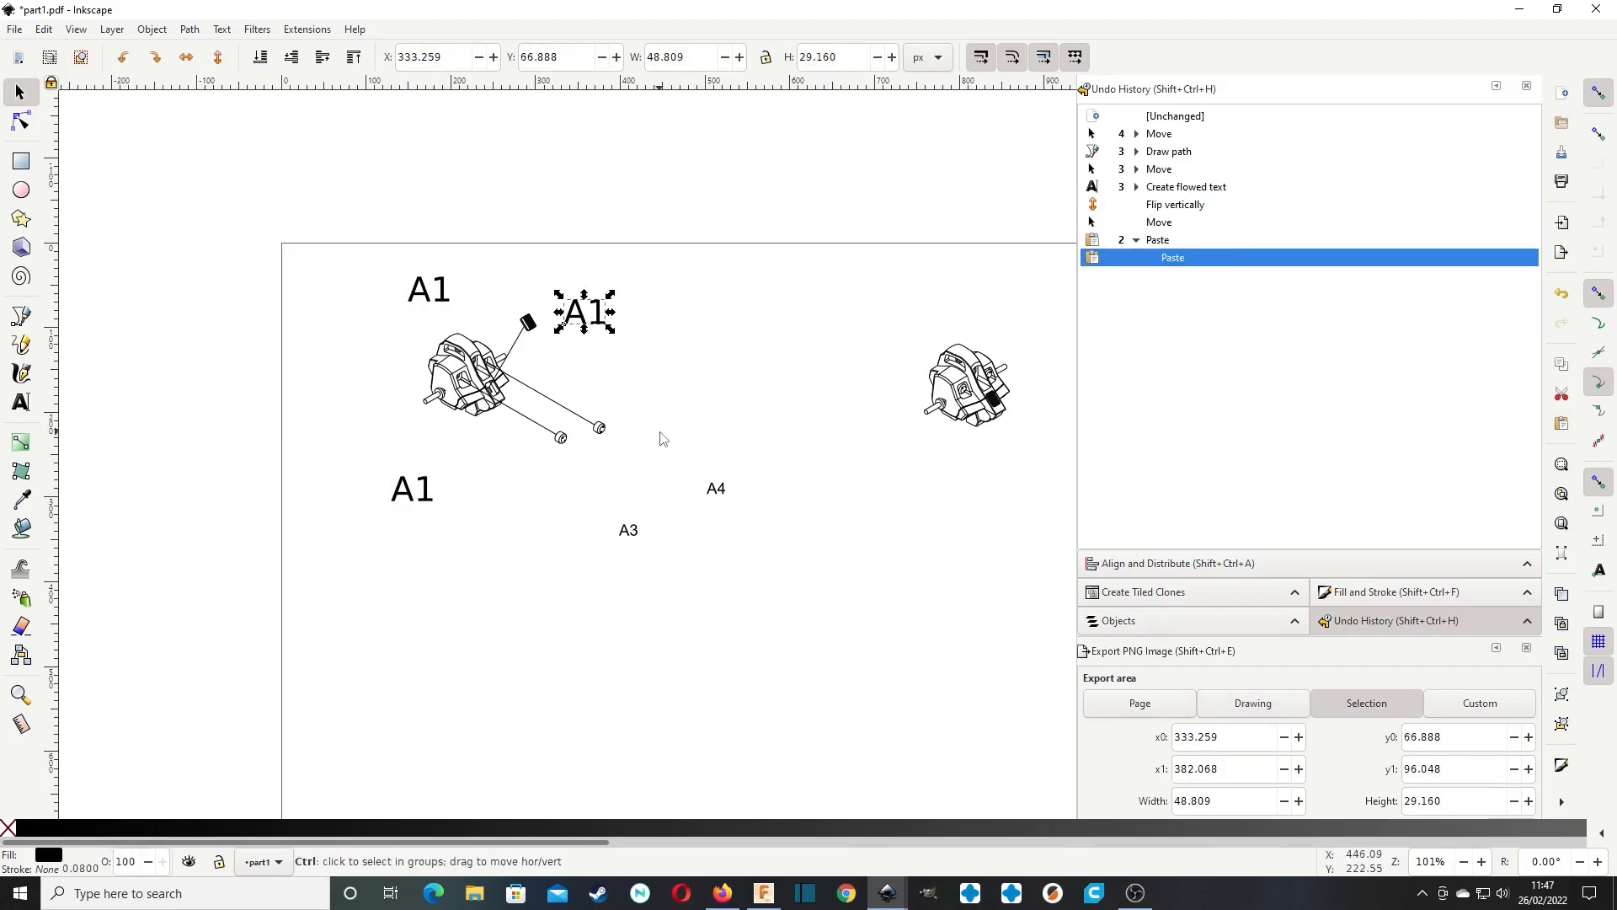
key("ctrl+v")
key("ctrl+v")
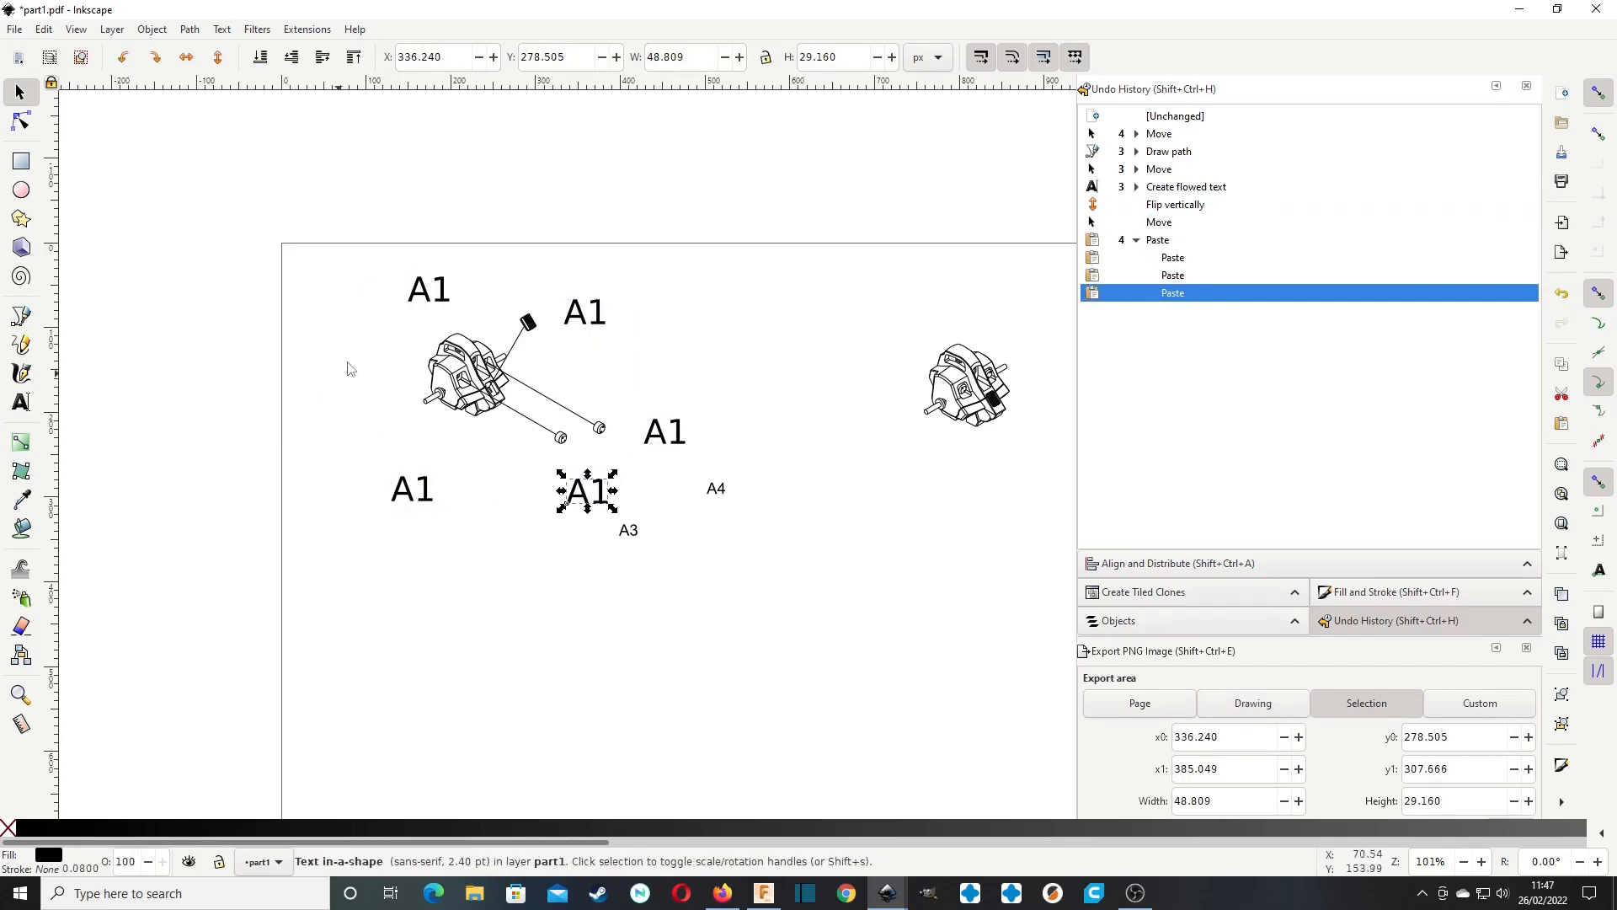
Draw straight leader lines from the main body to the A1 label above it and from the ribbed part to its label.
scroll(494, 371, "up", 2, "ctrl")
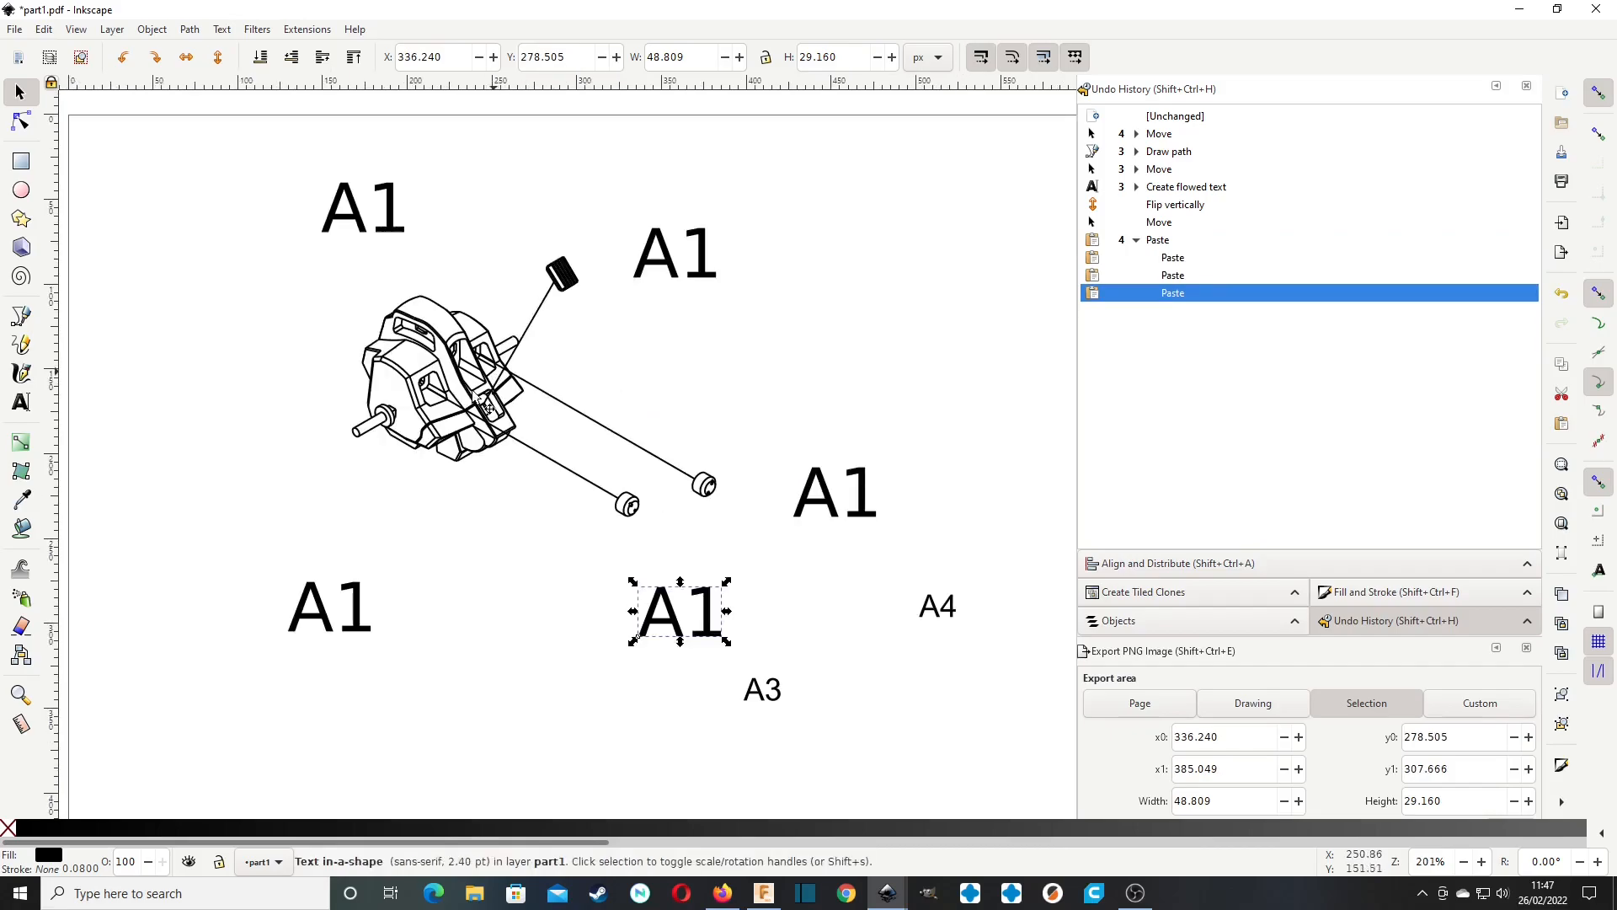
left_click(21, 316)
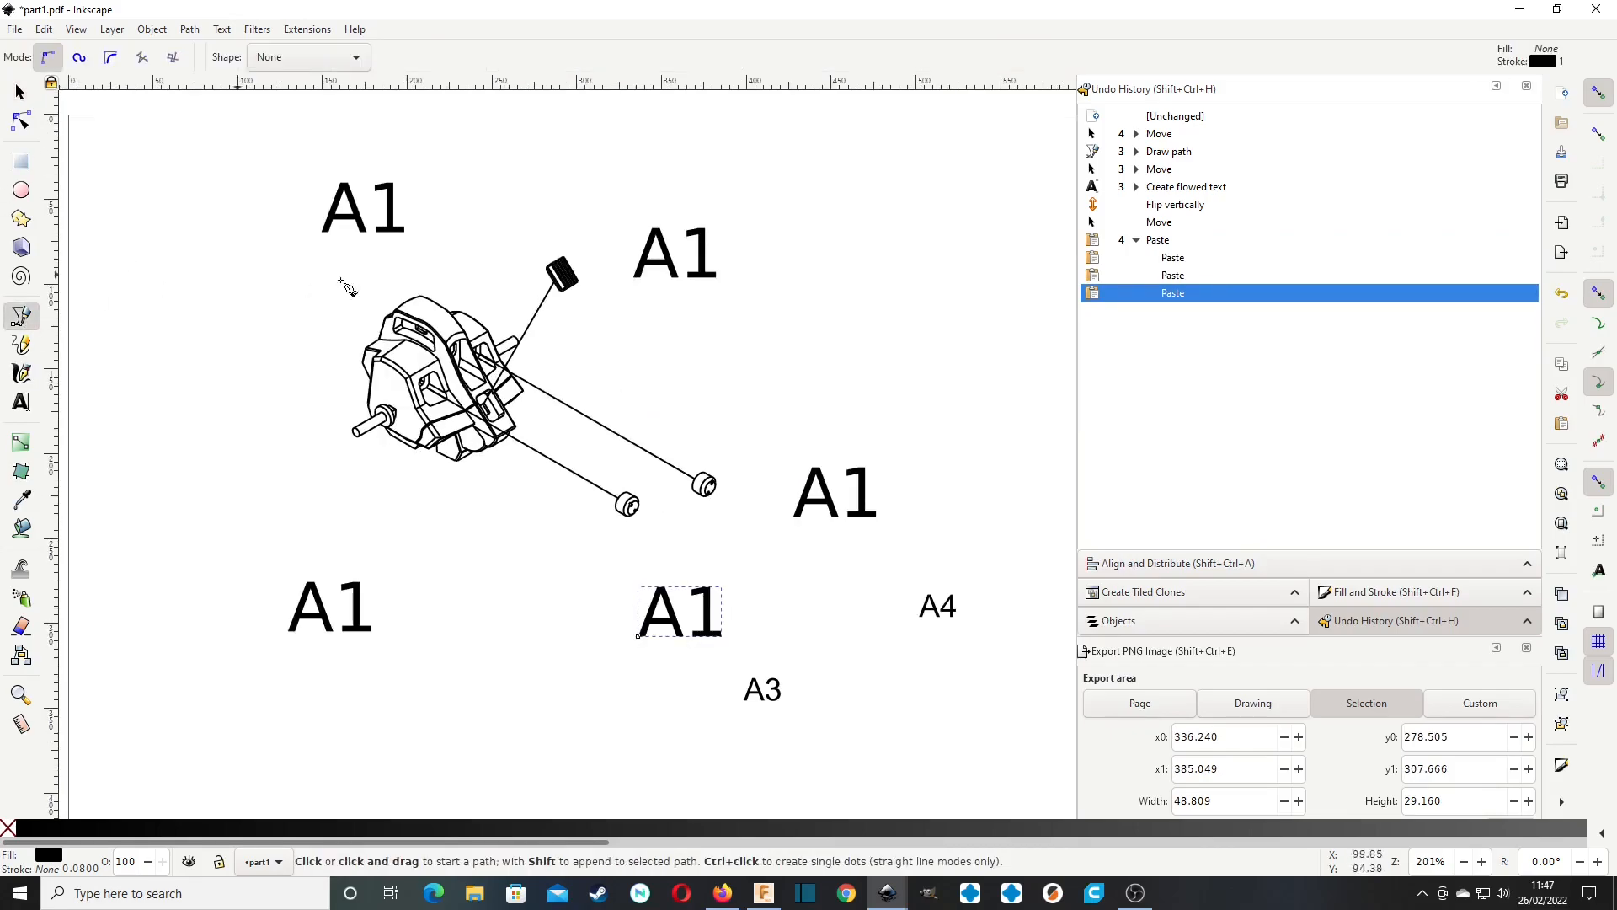
left_click(400, 305)
double_click(367, 239)
left_click(577, 280)
double_click(630, 272)
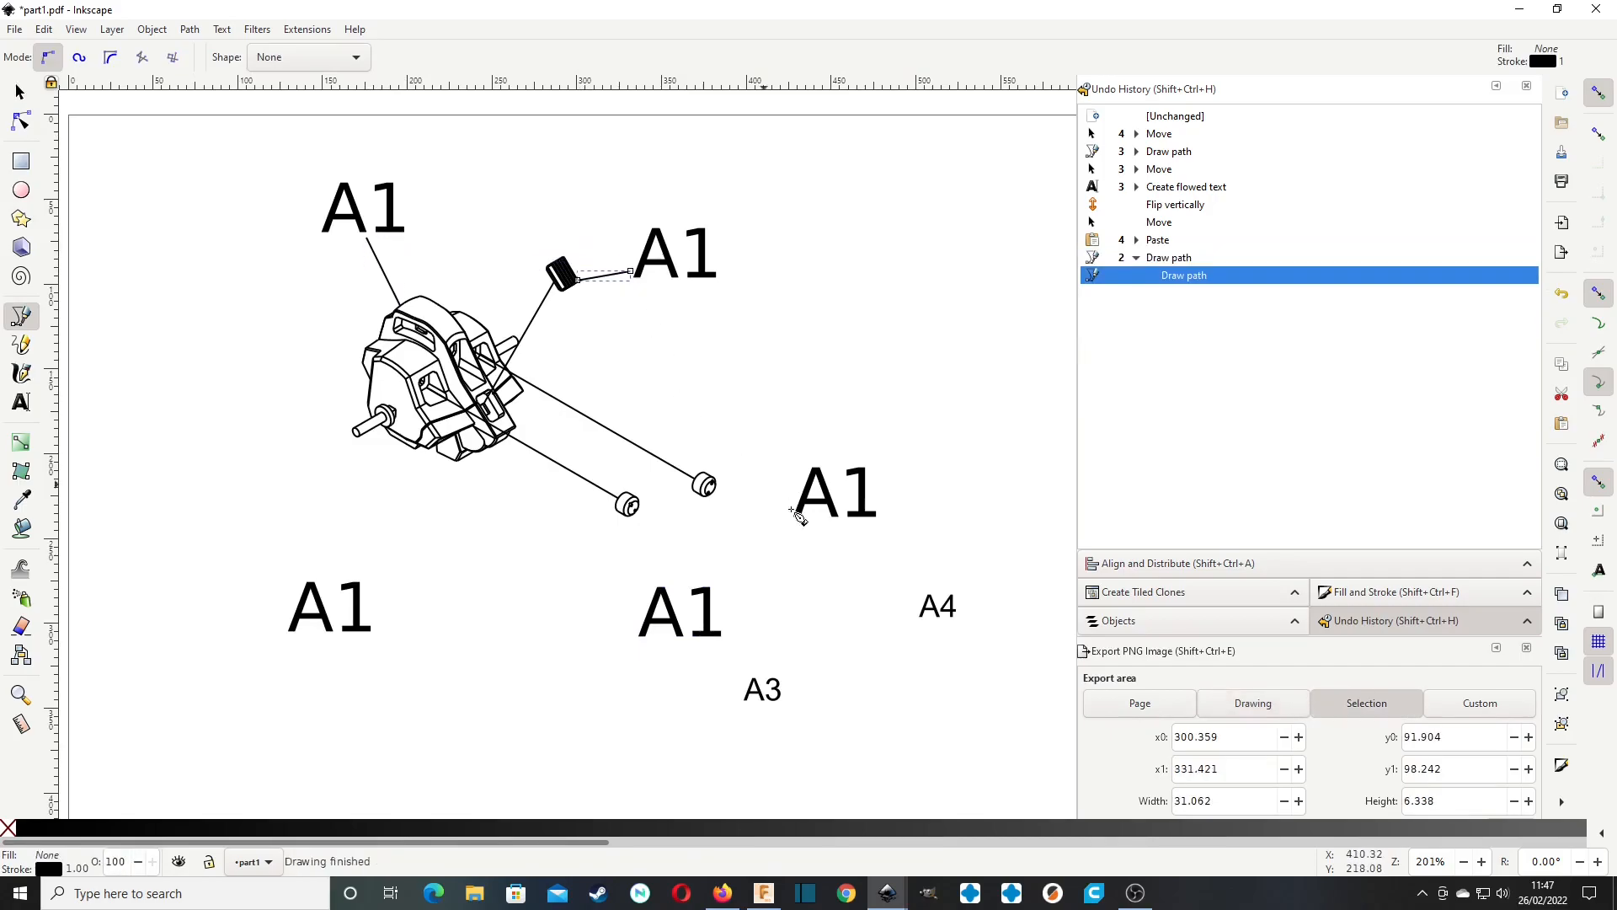
Draw straight leader lines from each of the two small round parts to the label next to it.
left_click(714, 484)
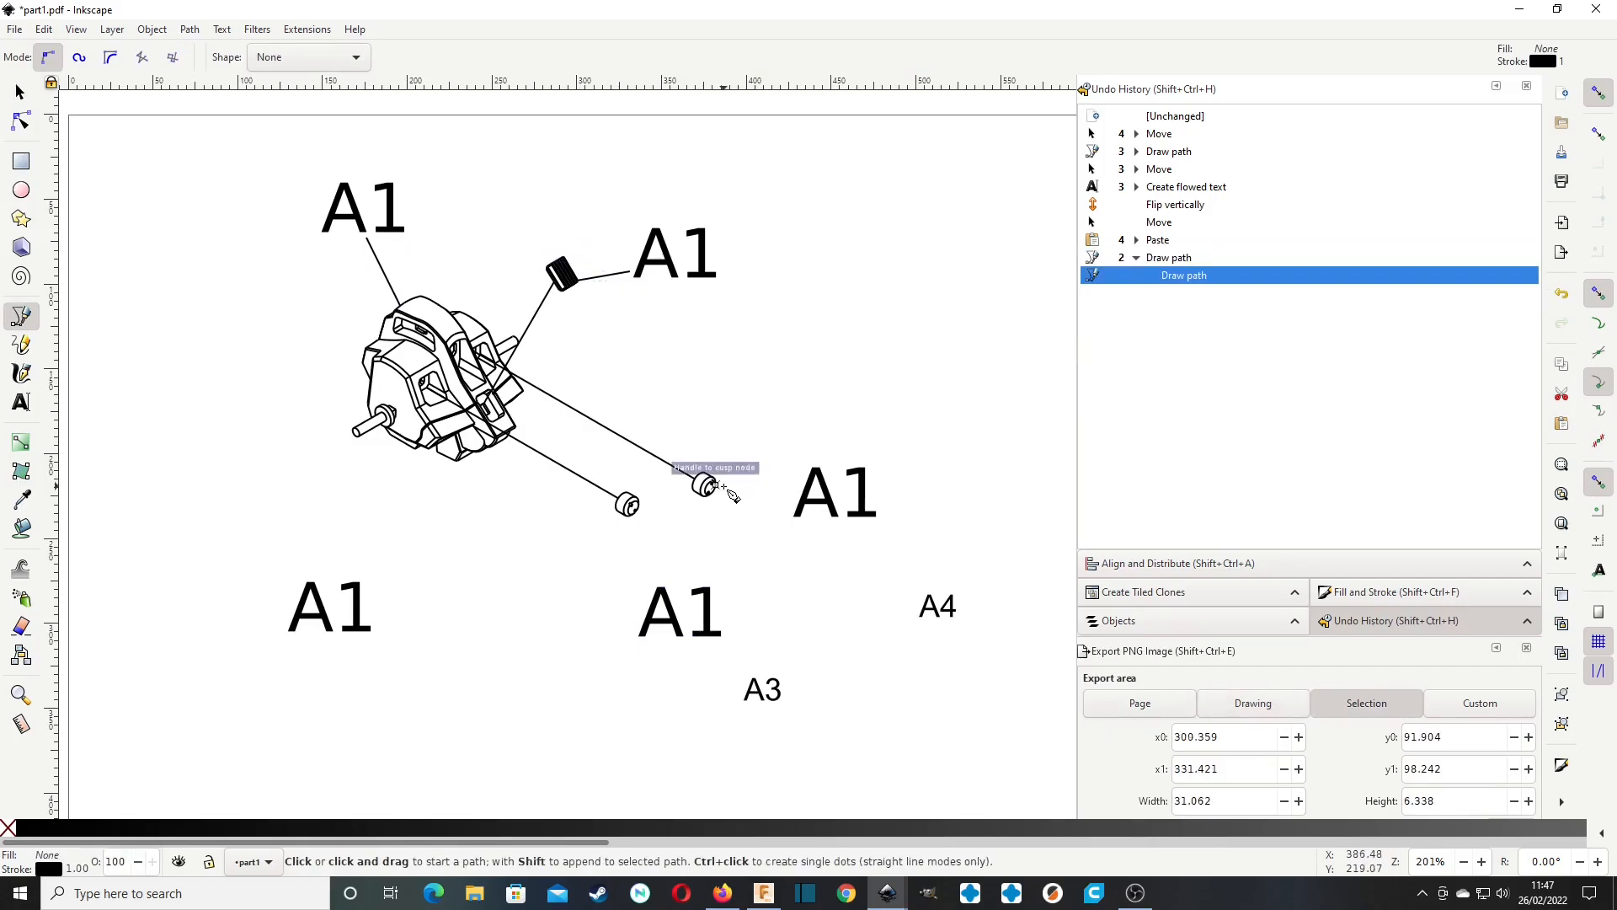
double_click(789, 483)
left_click(633, 512)
double_click(678, 581)
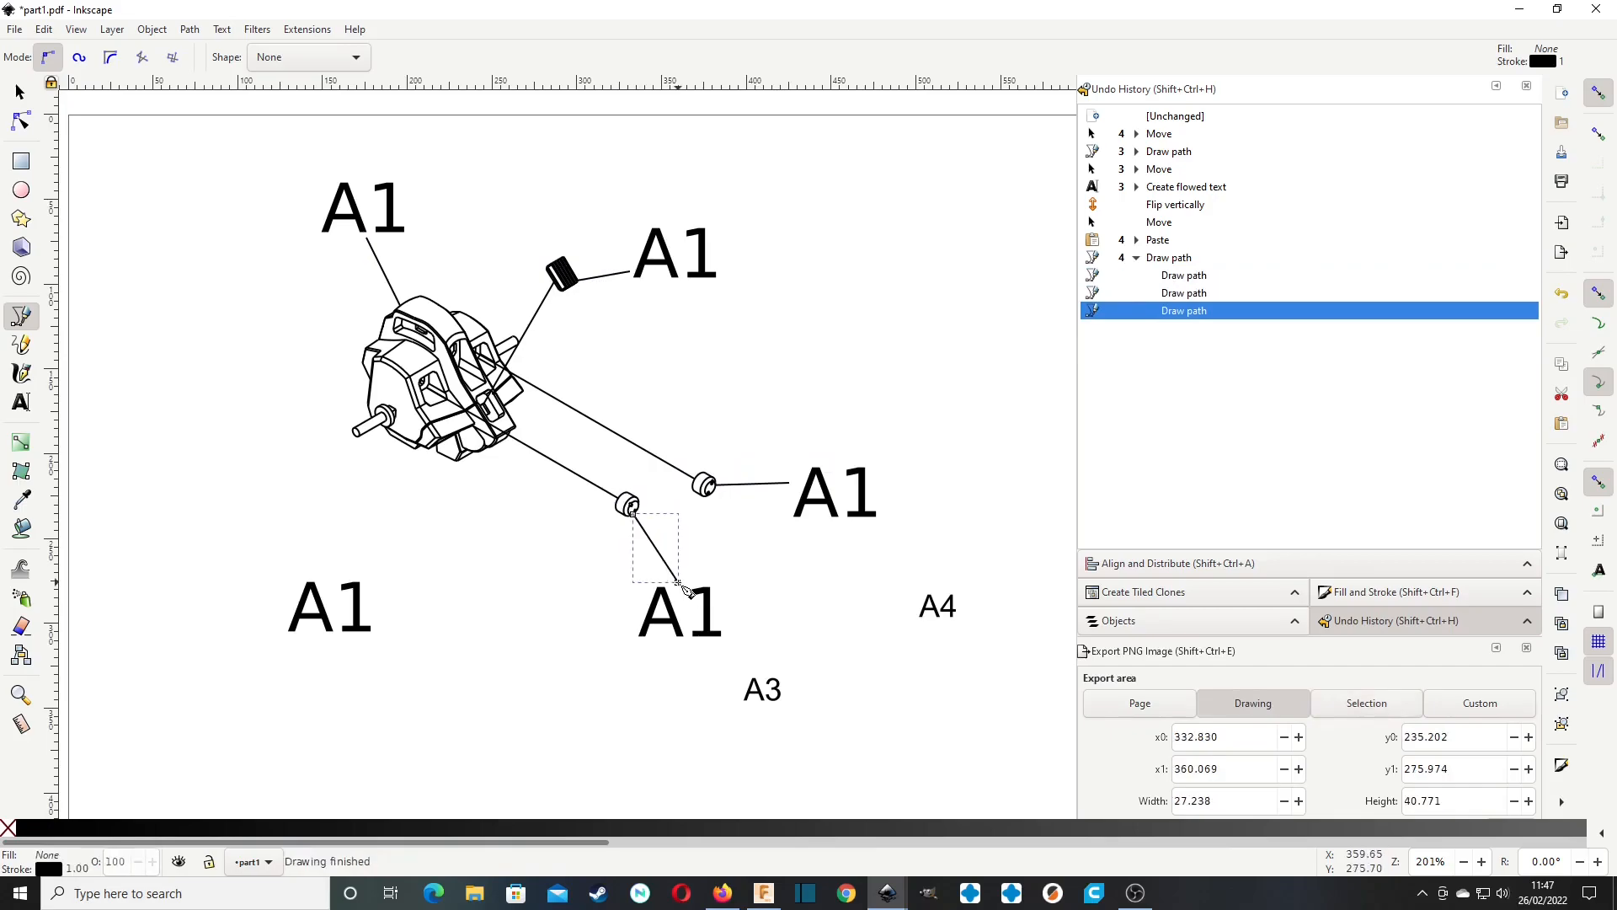
Change the label beside the black ribbed part to A2.
left_click(20, 92)
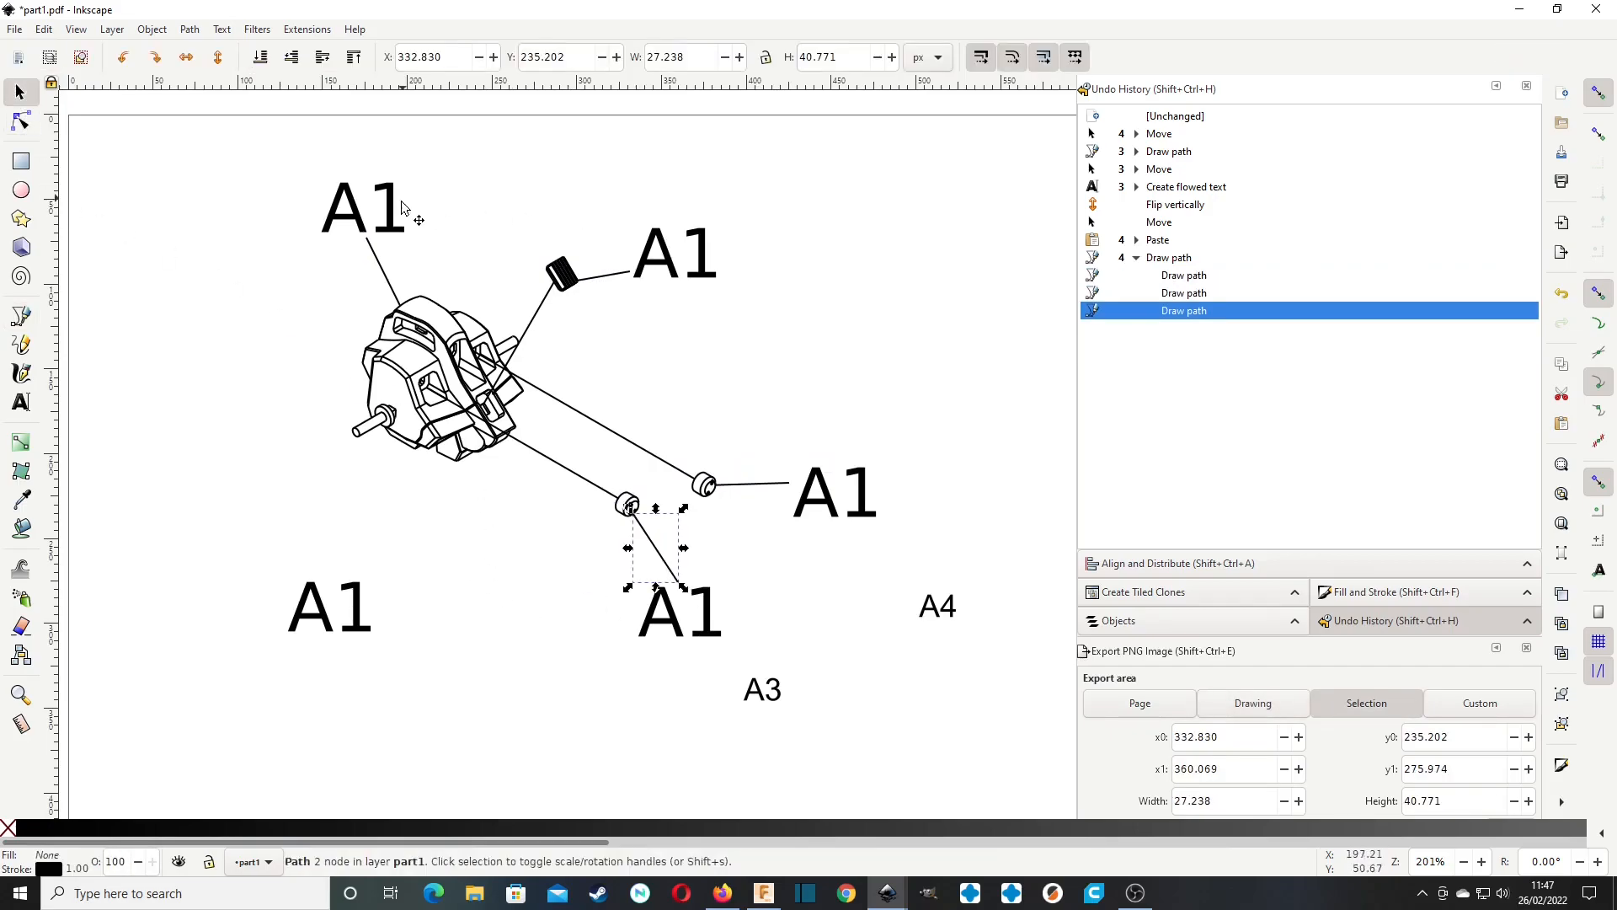
double_click(677, 263)
left_click_drag(680, 262, 729, 260)
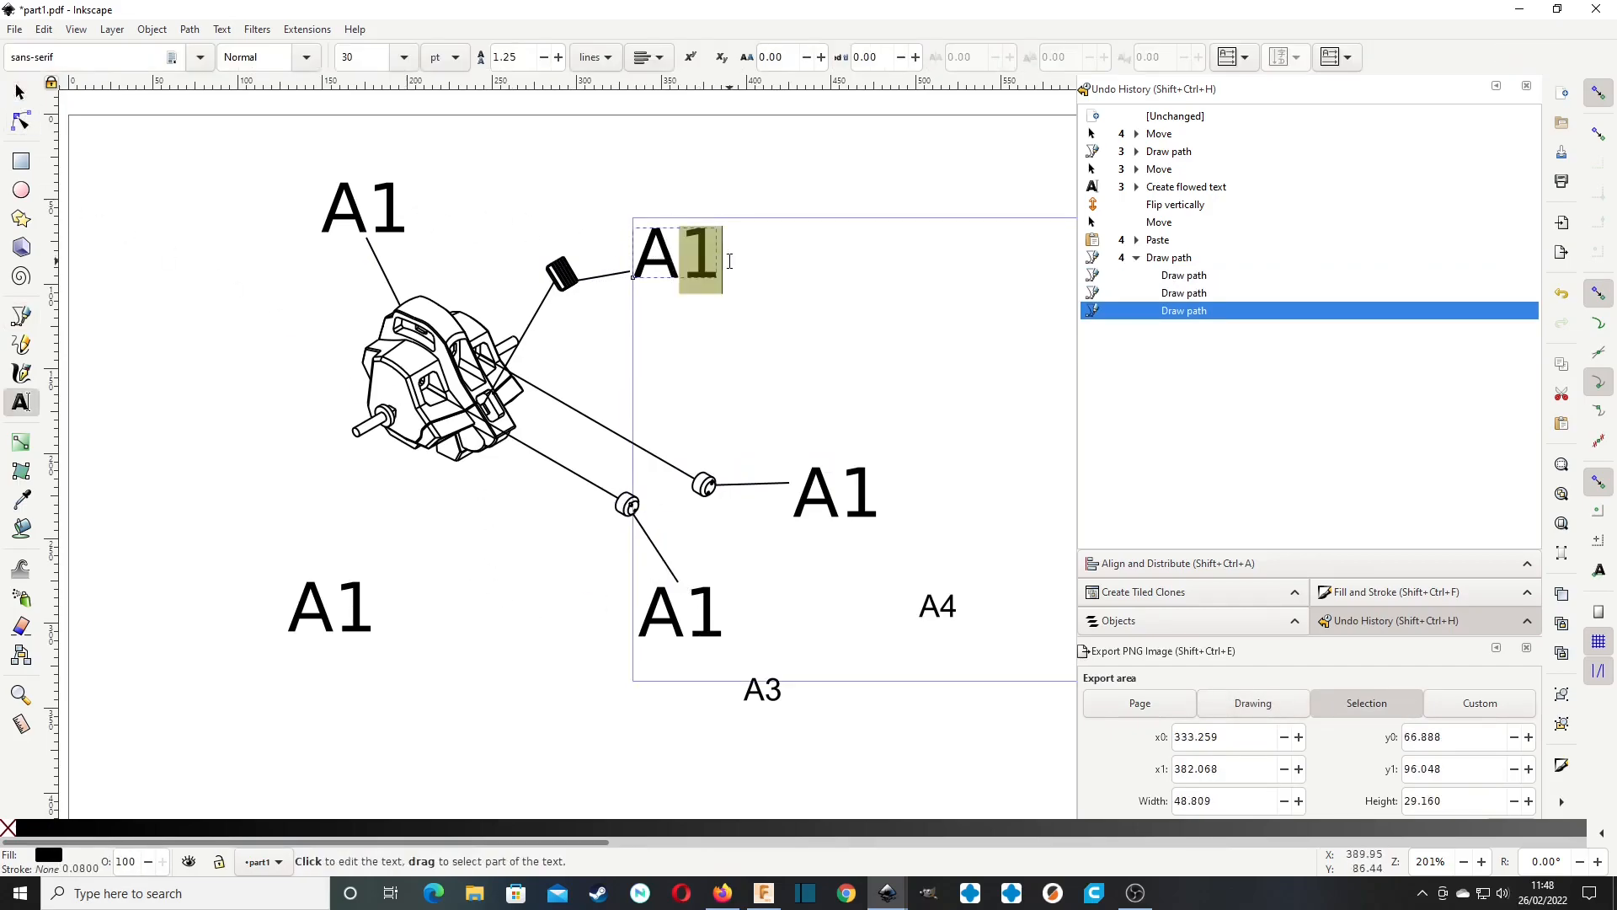
type("2")
Label the round part on the upper parallel line A3 and the one on the lower line A4.
left_click(848, 504)
left_click_drag(881, 504, 843, 503)
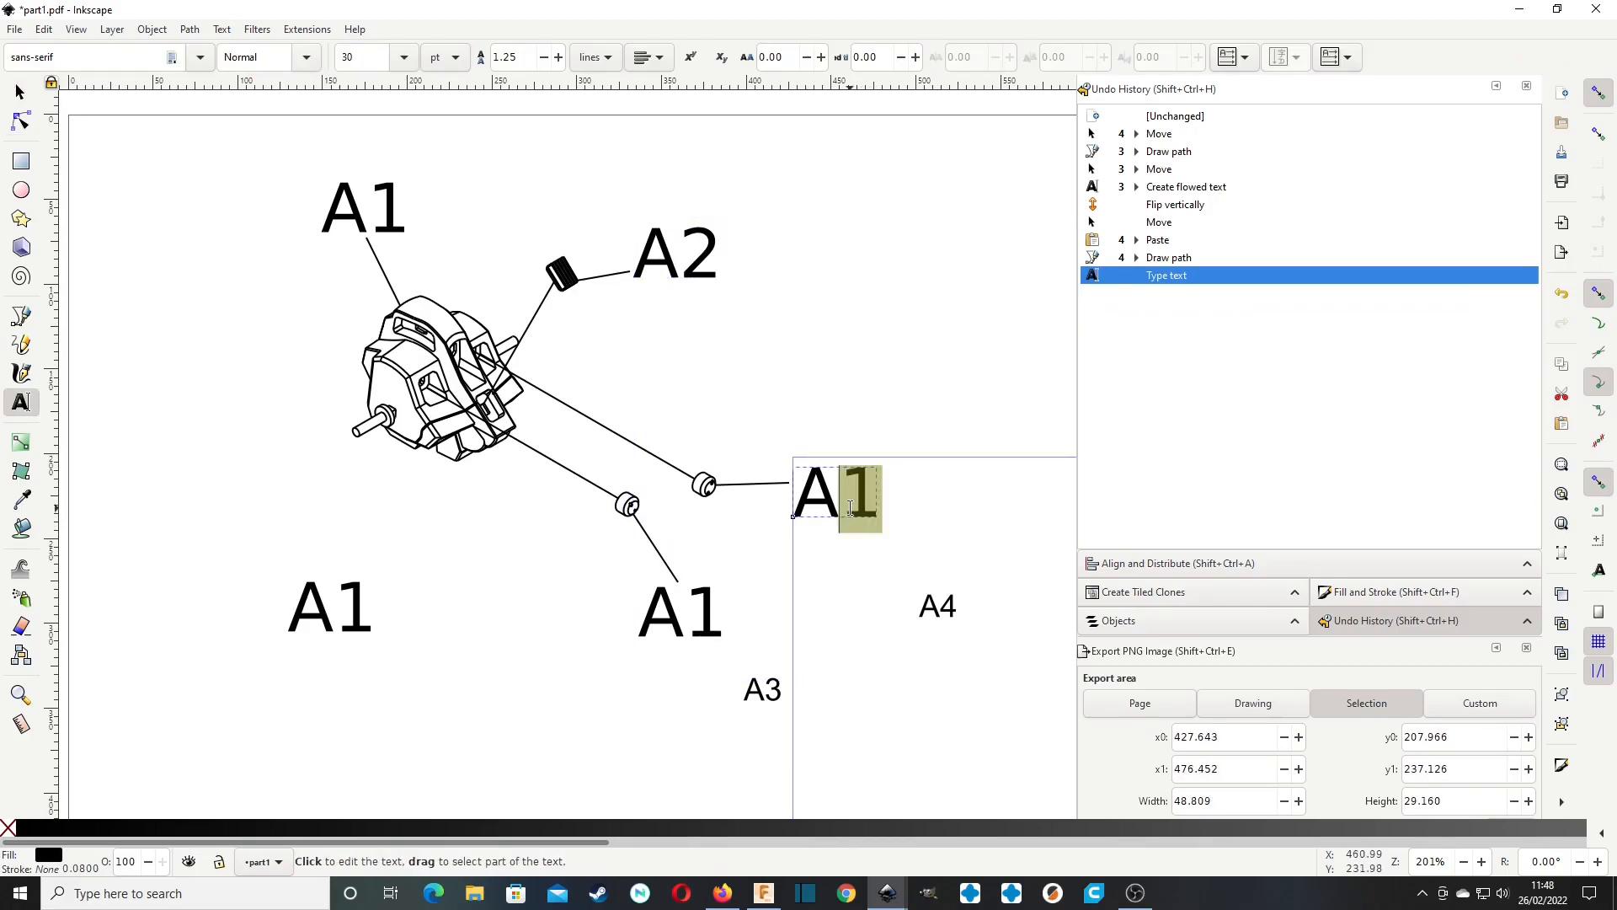
type("3")
left_click(684, 613)
left_click_drag(684, 614, 740, 620)
type("4")
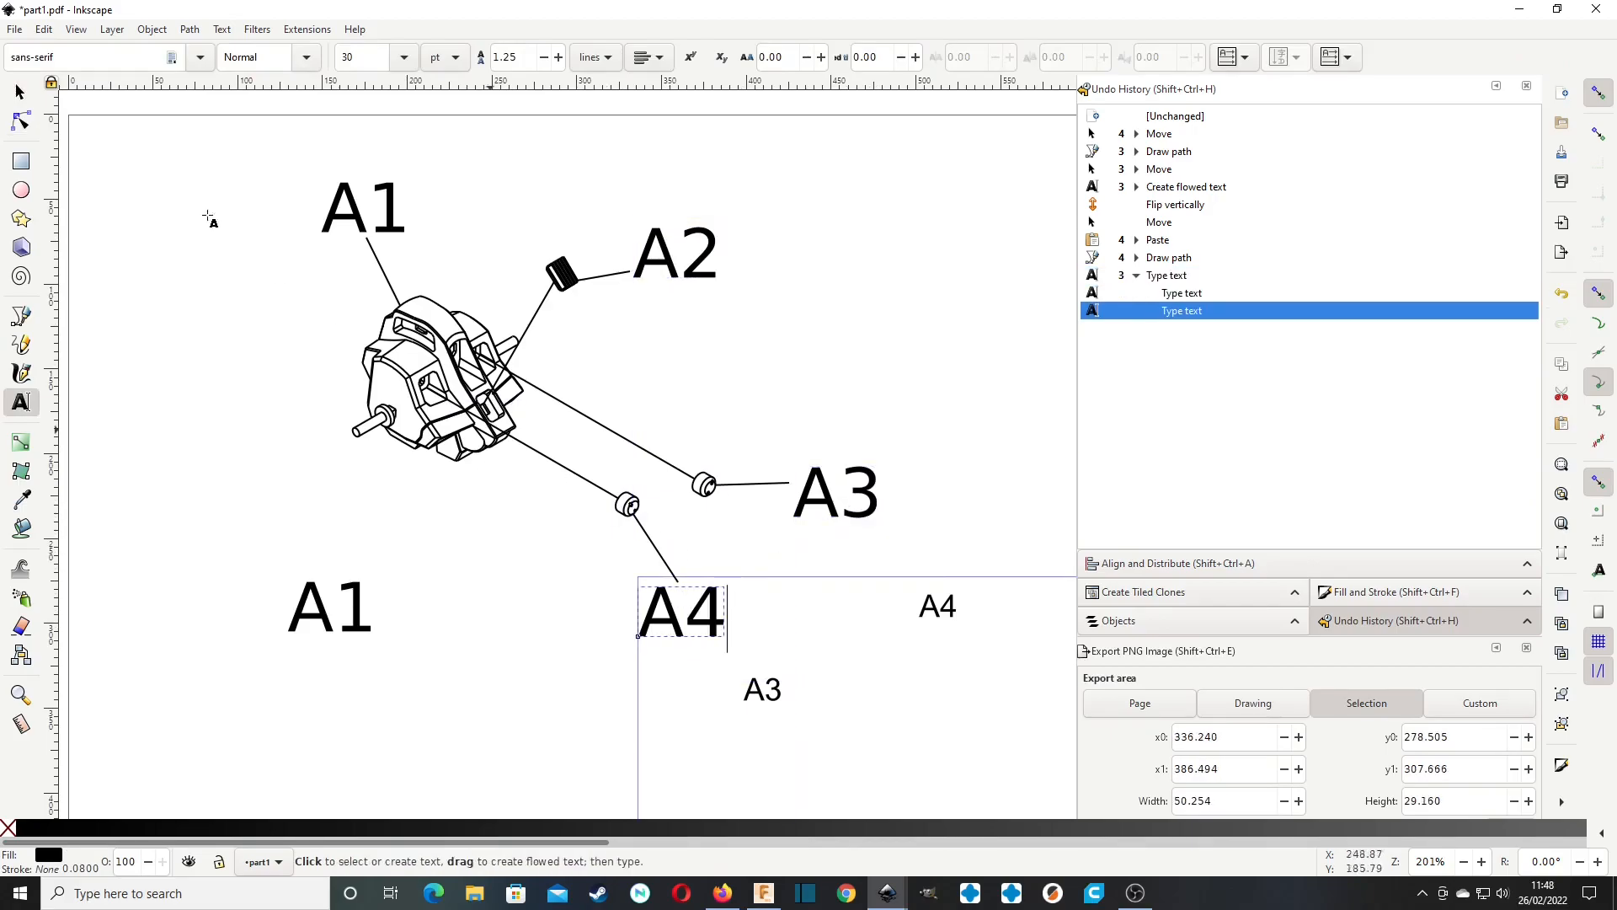
Change the lower round part's label to A3 and the upper round part's label to A4.
key("shift+Left")
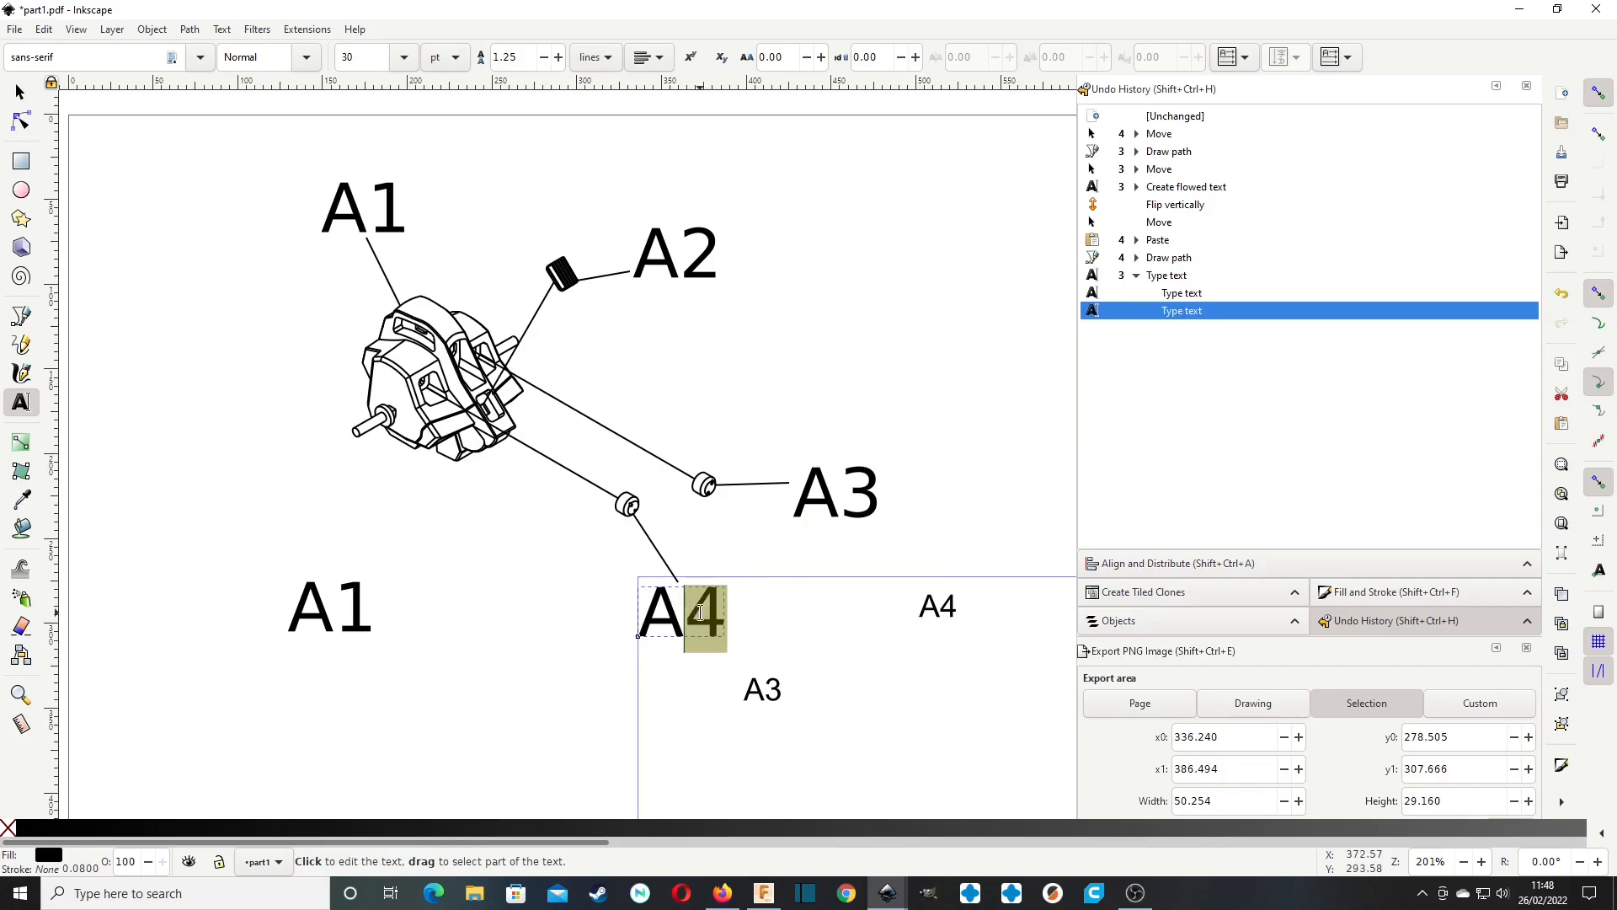
type("3")
left_click(883, 497)
key("shift+Left")
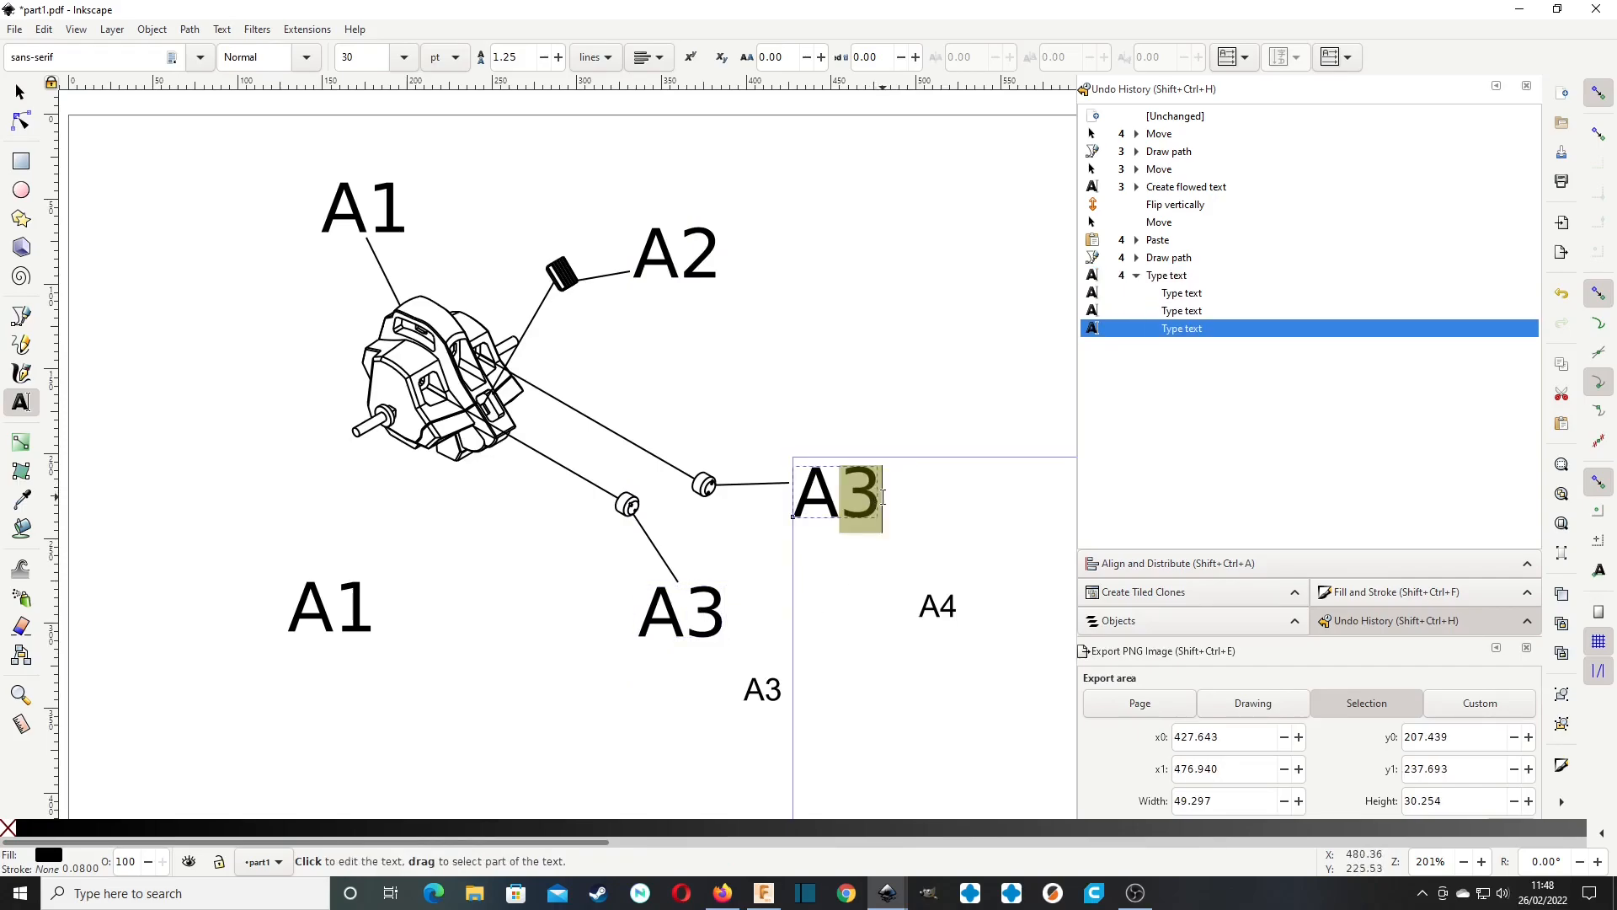
type("4")
left_click(21, 91)
Delete the small leftover A4 and A3 labels from the original drawing.
scroll(796, 569, "down", 3)
scroll(796, 568, "right", 5)
left_click(783, 508)
key("Delete")
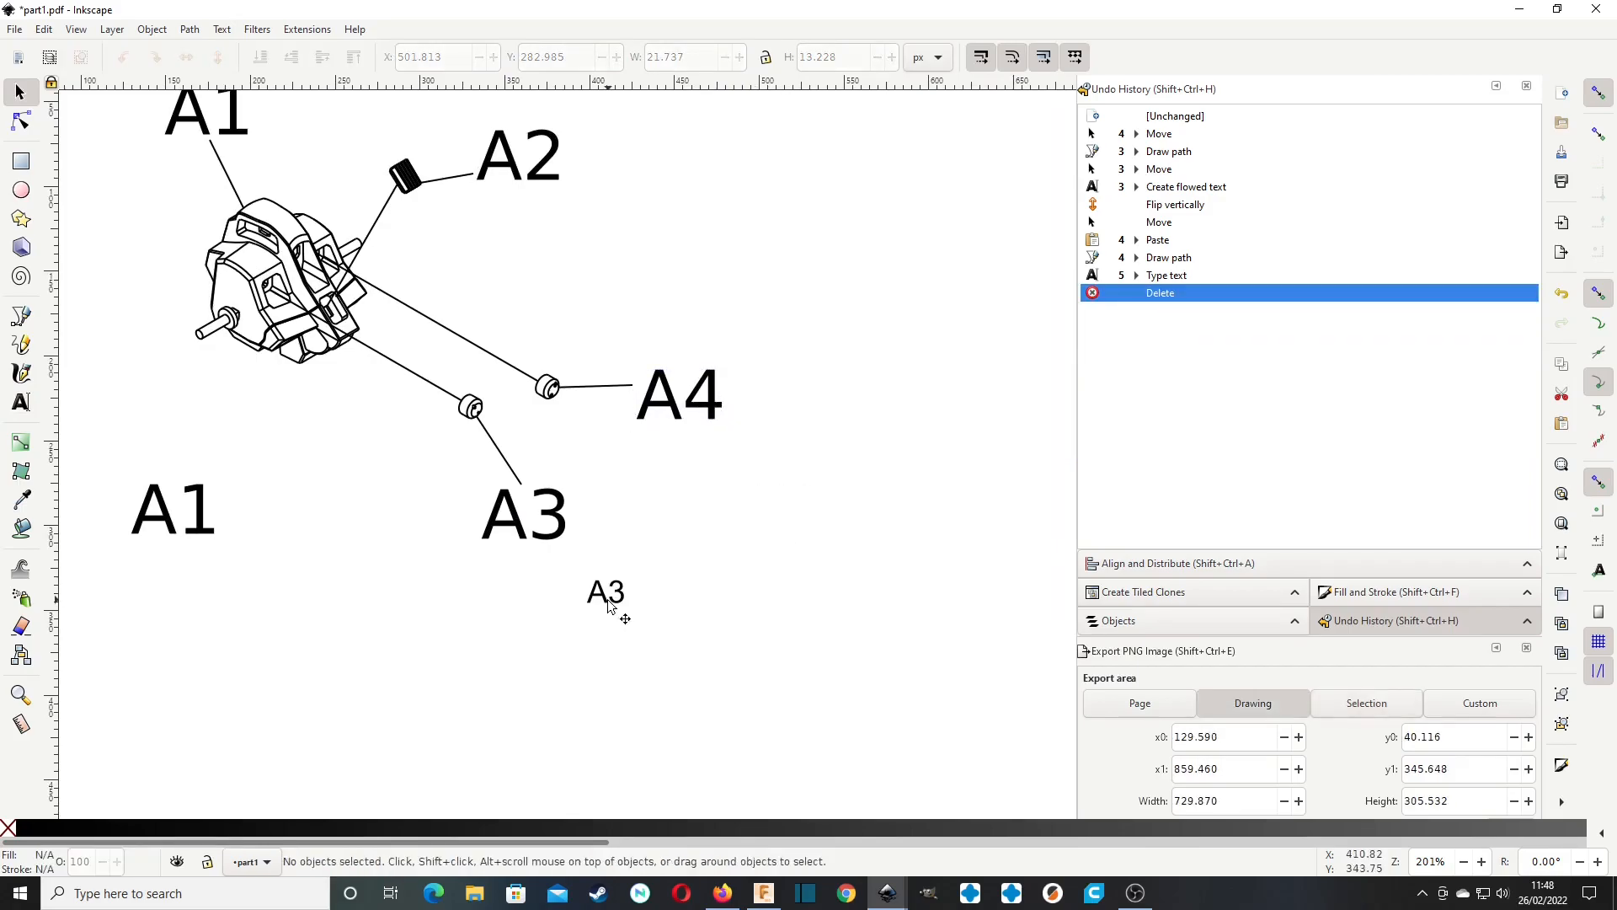
left_click(613, 599)
key("Delete")
Shorten the spare A1 label to 1 and move it to the page's upper-left corner, at about X 29, Y 27 px.
scroll(613, 576, "down", 2, "ctrl")
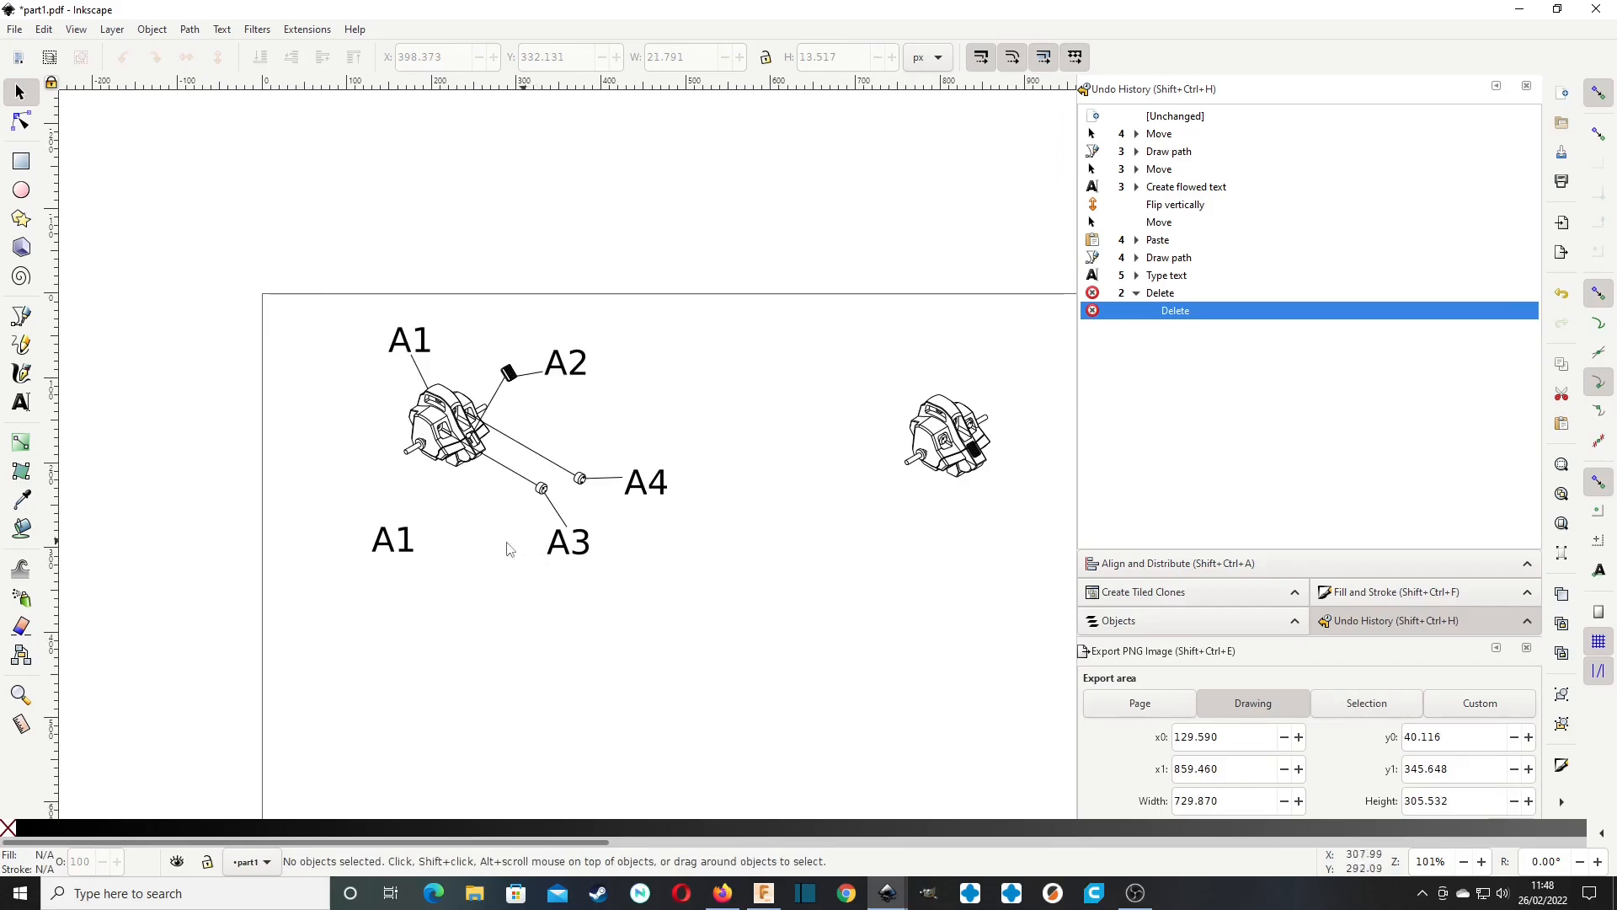
middle_click_drag(513, 506, 564, 417)
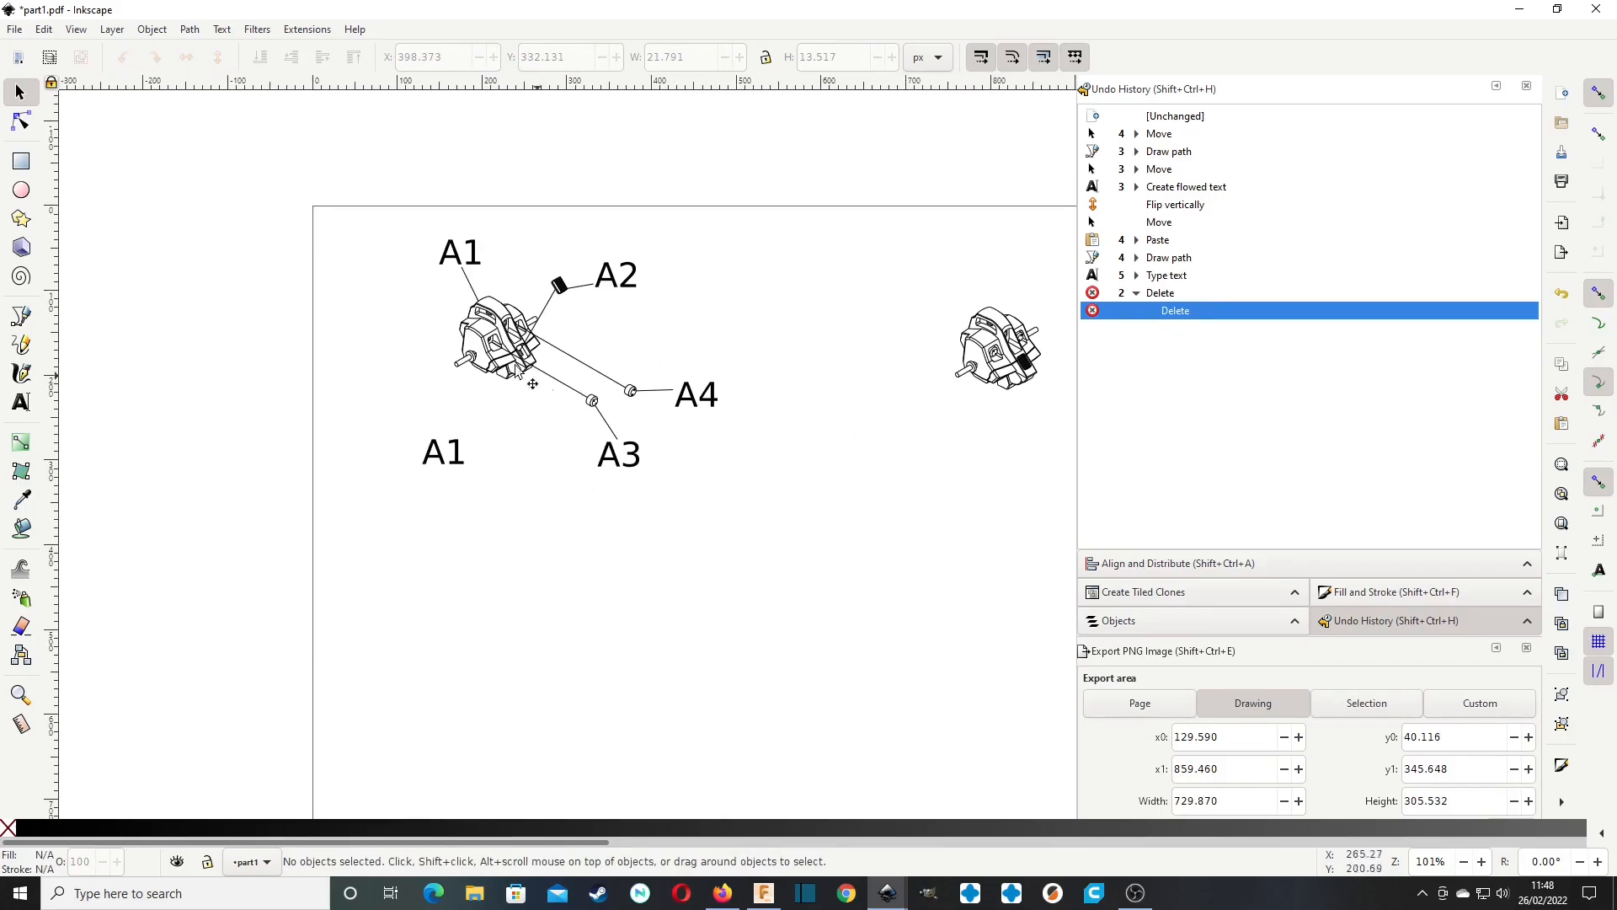
double_click(437, 455)
left_click_drag(437, 455, 414, 450)
key("BackSpace")
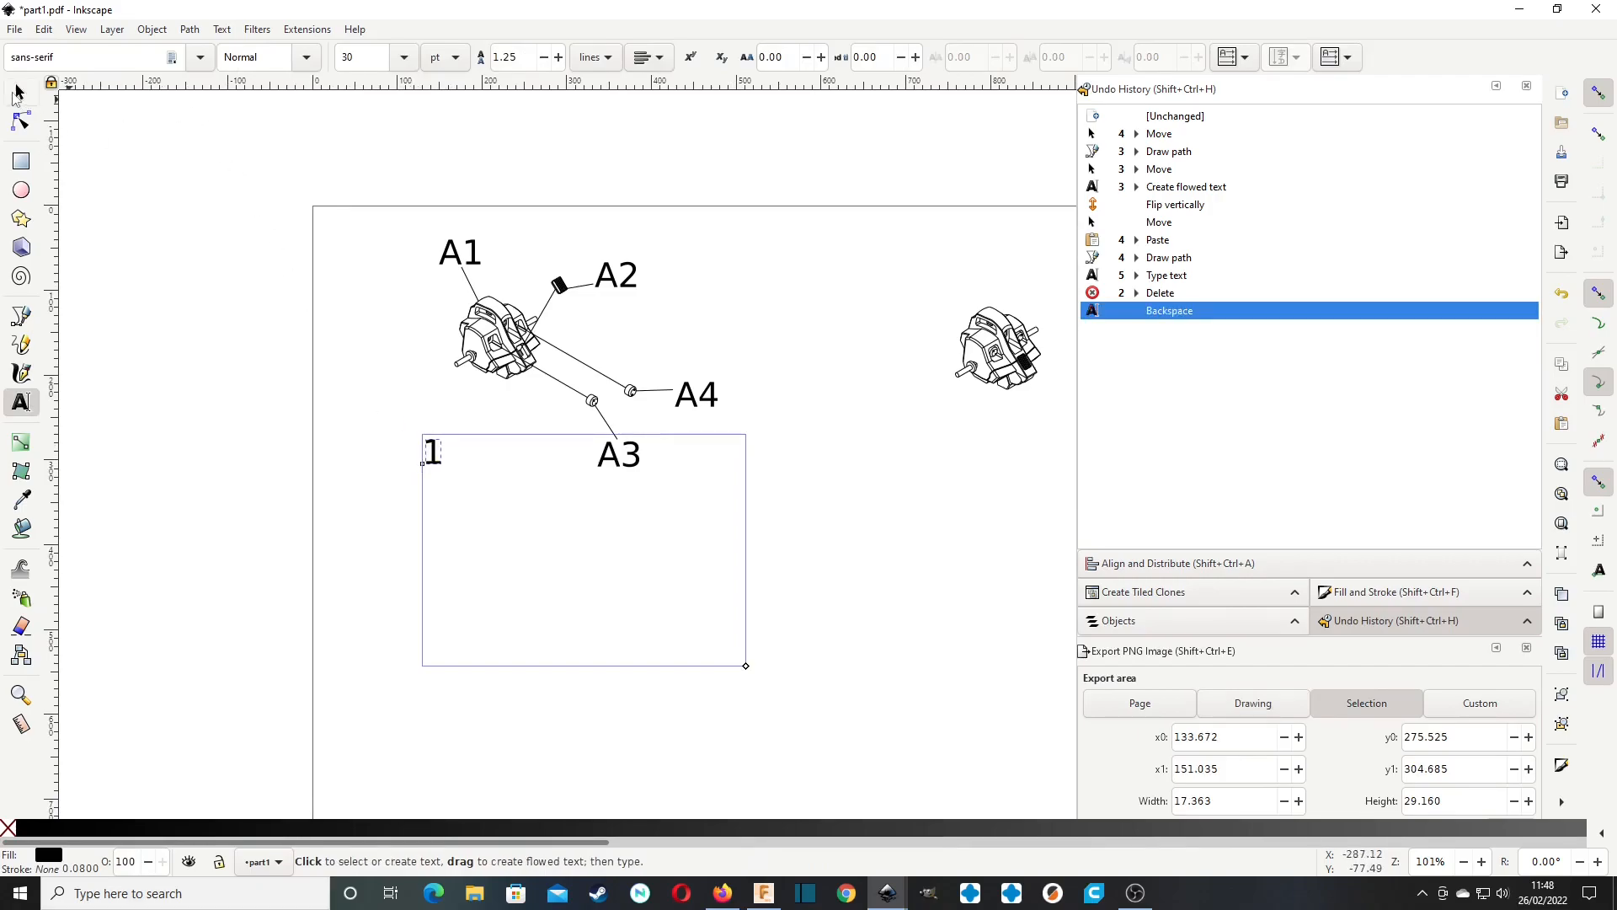
left_click(20, 90)
left_click(423, 438)
left_click_drag(424, 438, 344, 240)
Draw an L-shaped border path with the Pen tool around the exploded view, spanning about 525 by 349 px from the page's top to its left edge.
key("b")
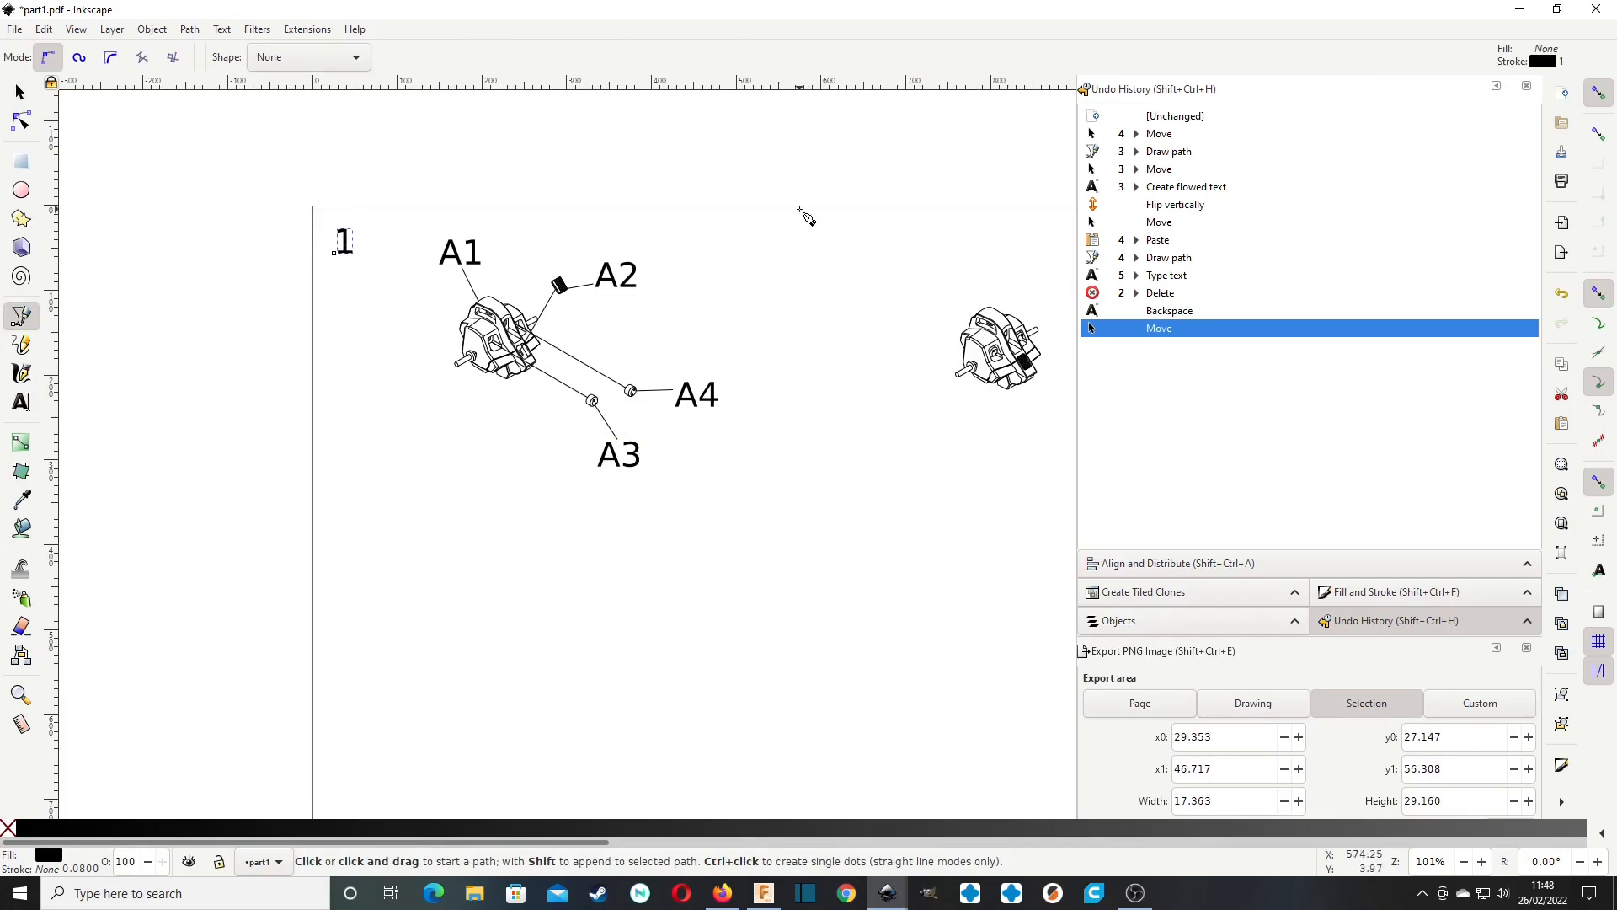
left_click(757, 208)
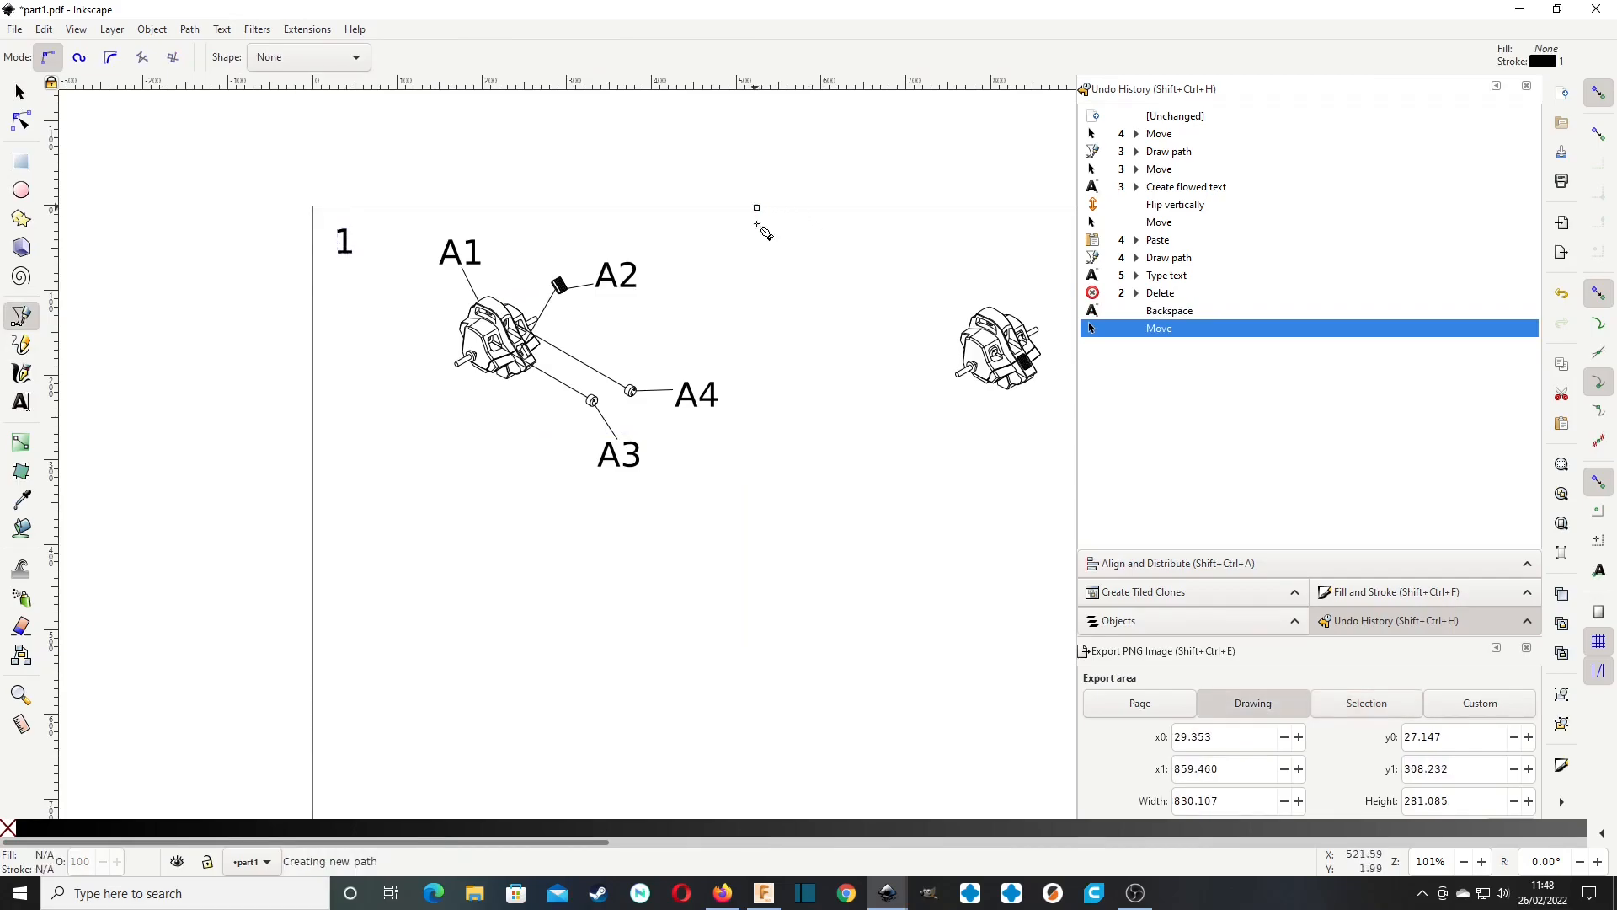
left_click(757, 503)
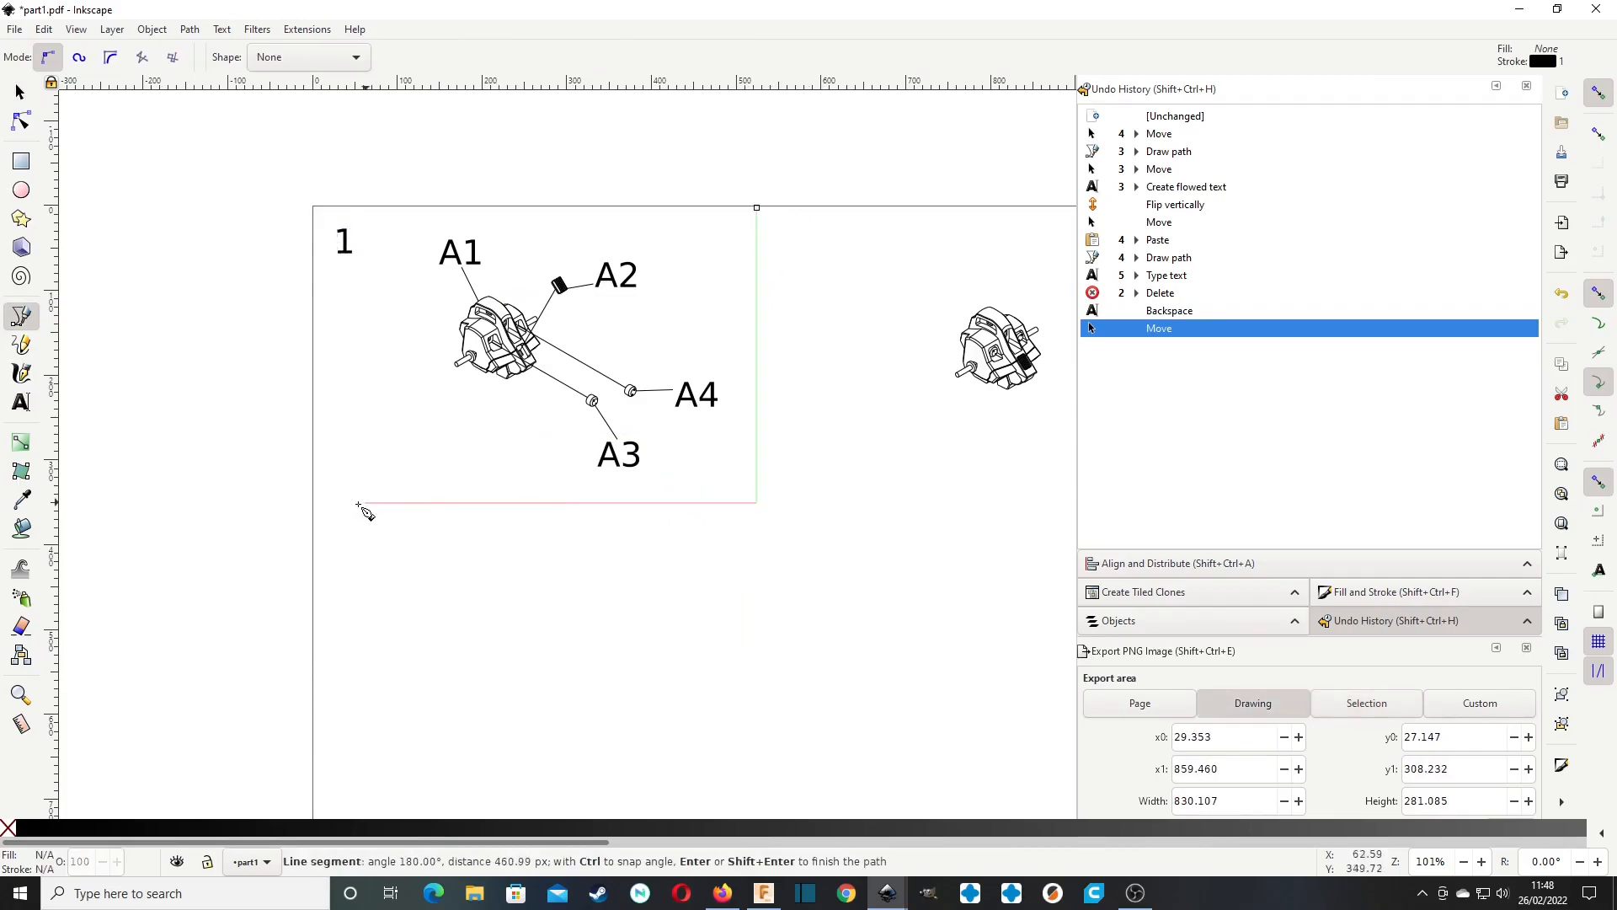
left_click(312, 502)
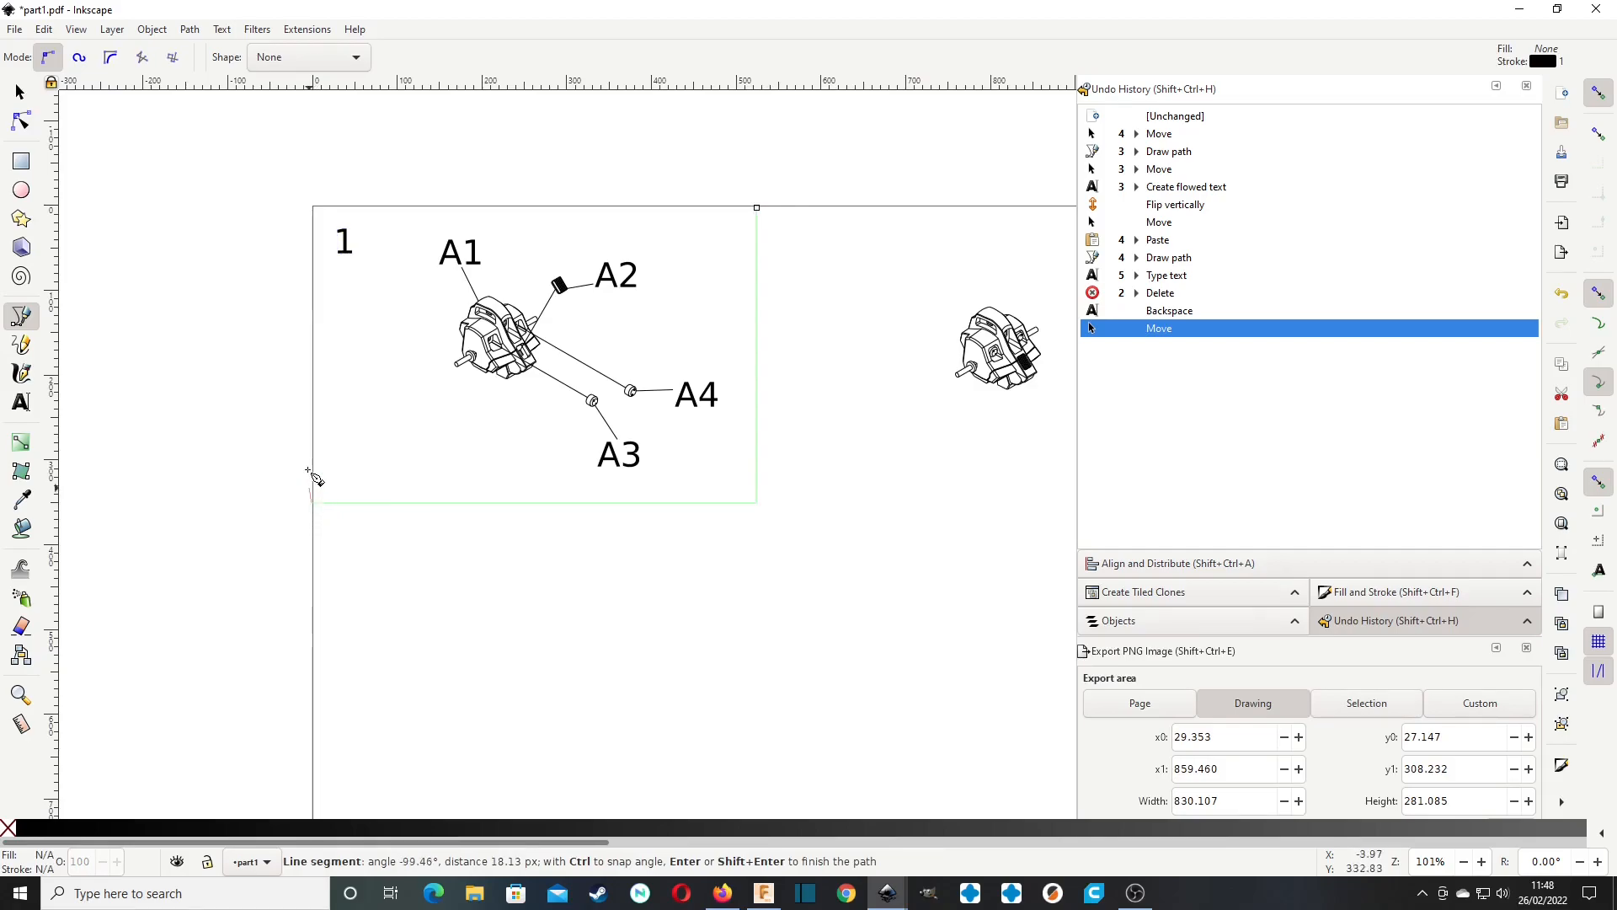
key("Return")
left_click(22, 91)
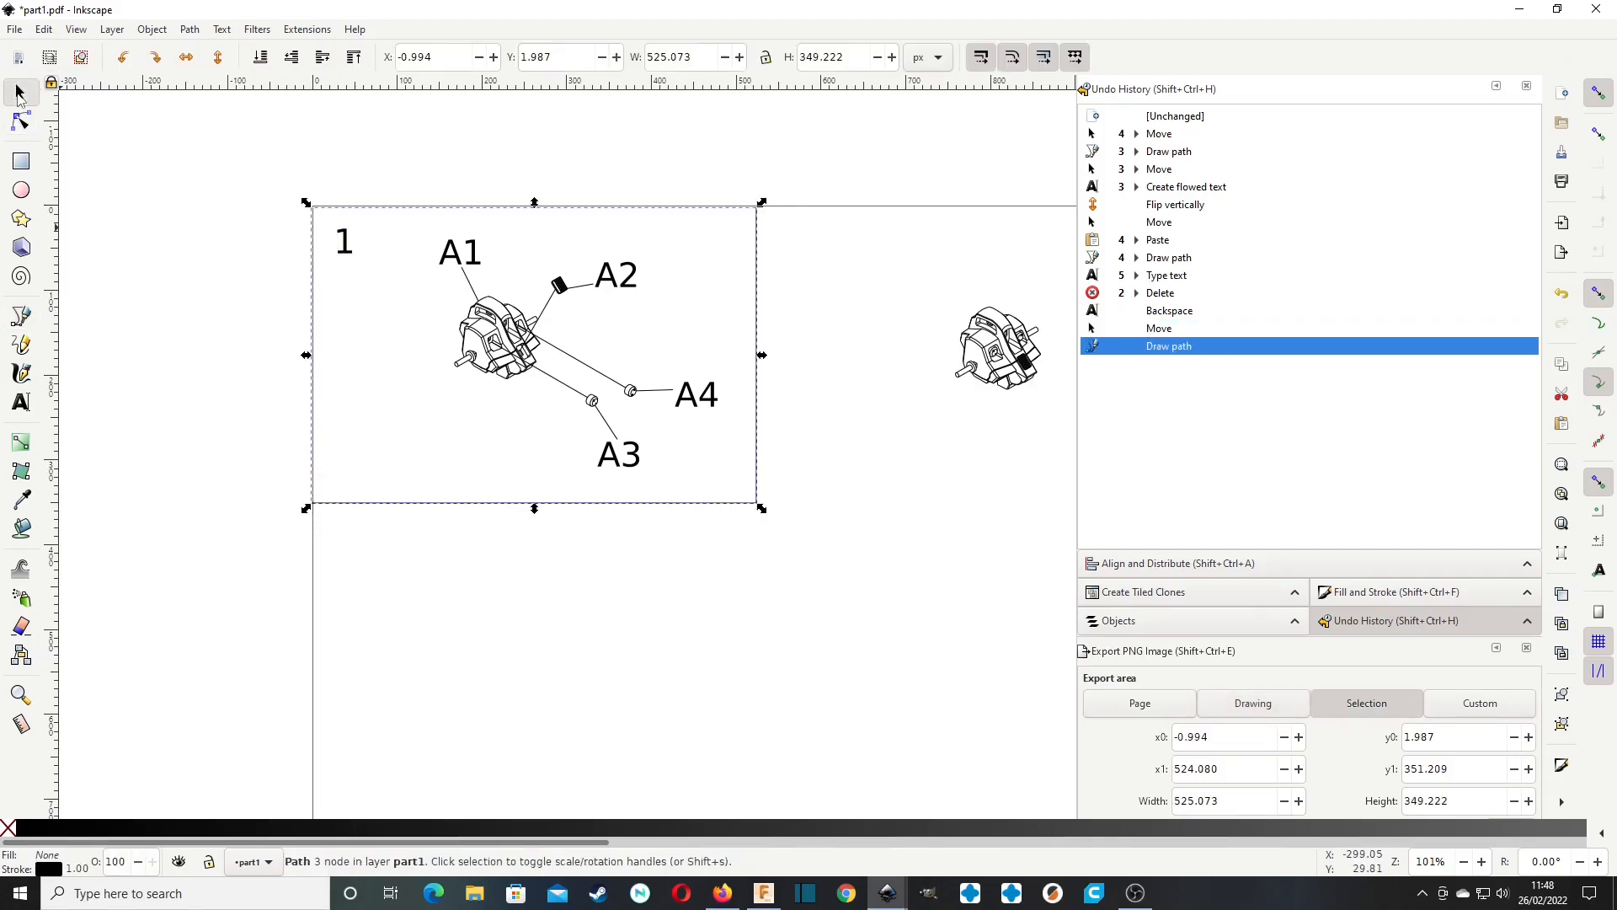
Paste two copies of the number 1 right of the border, one near the page's top edge and one beside the assembled view.
middle_click_drag(957, 477, 805, 498)
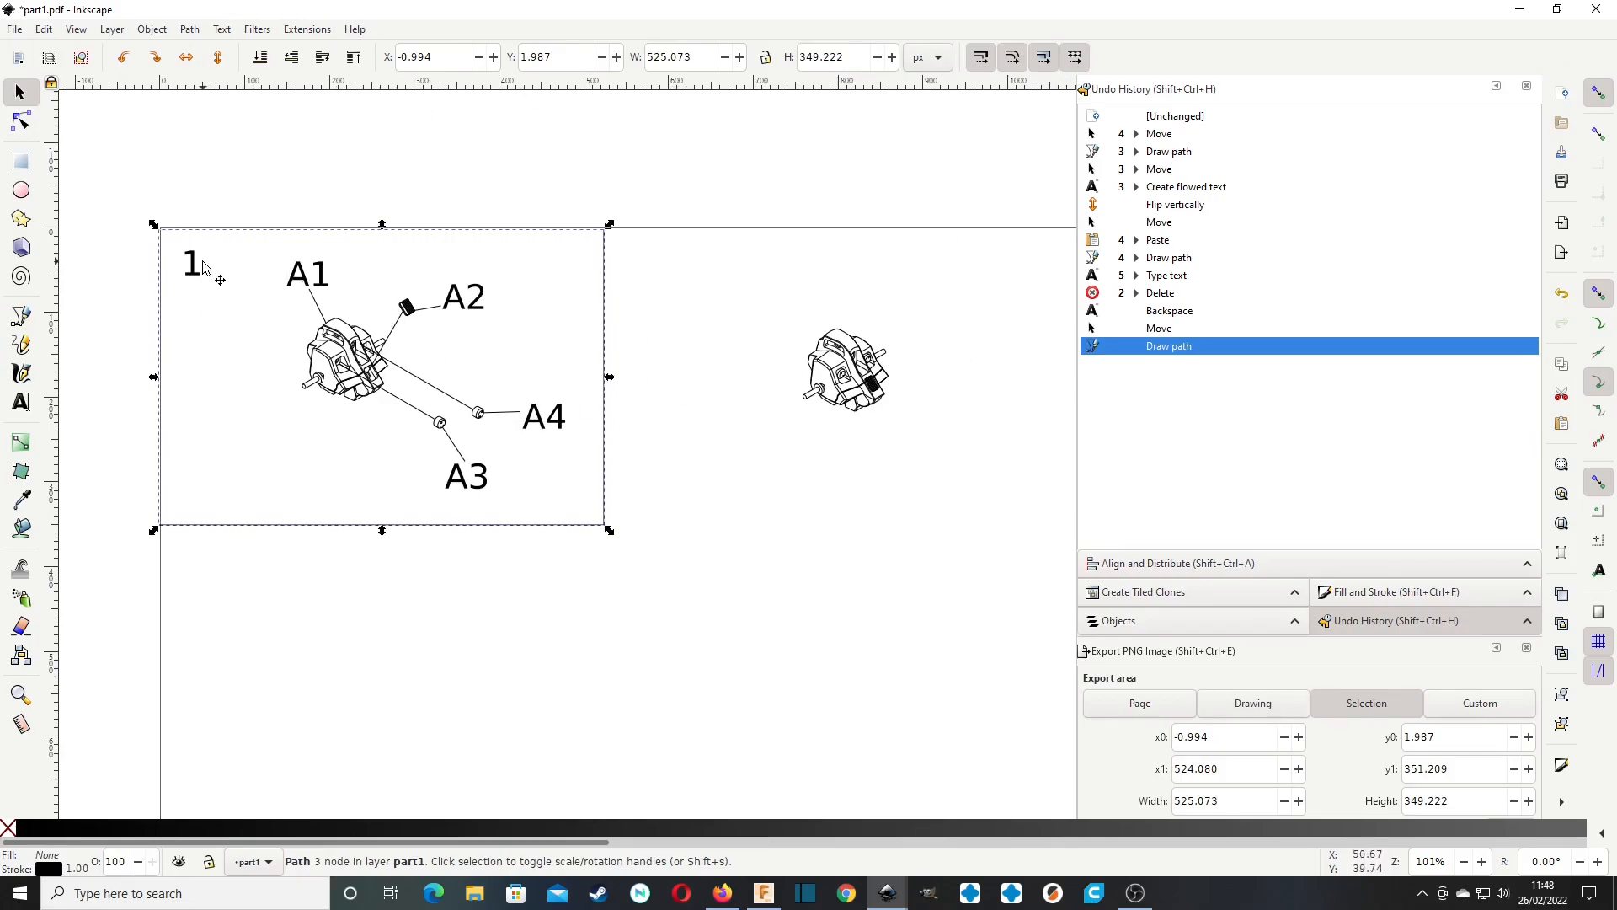
left_click(205, 267)
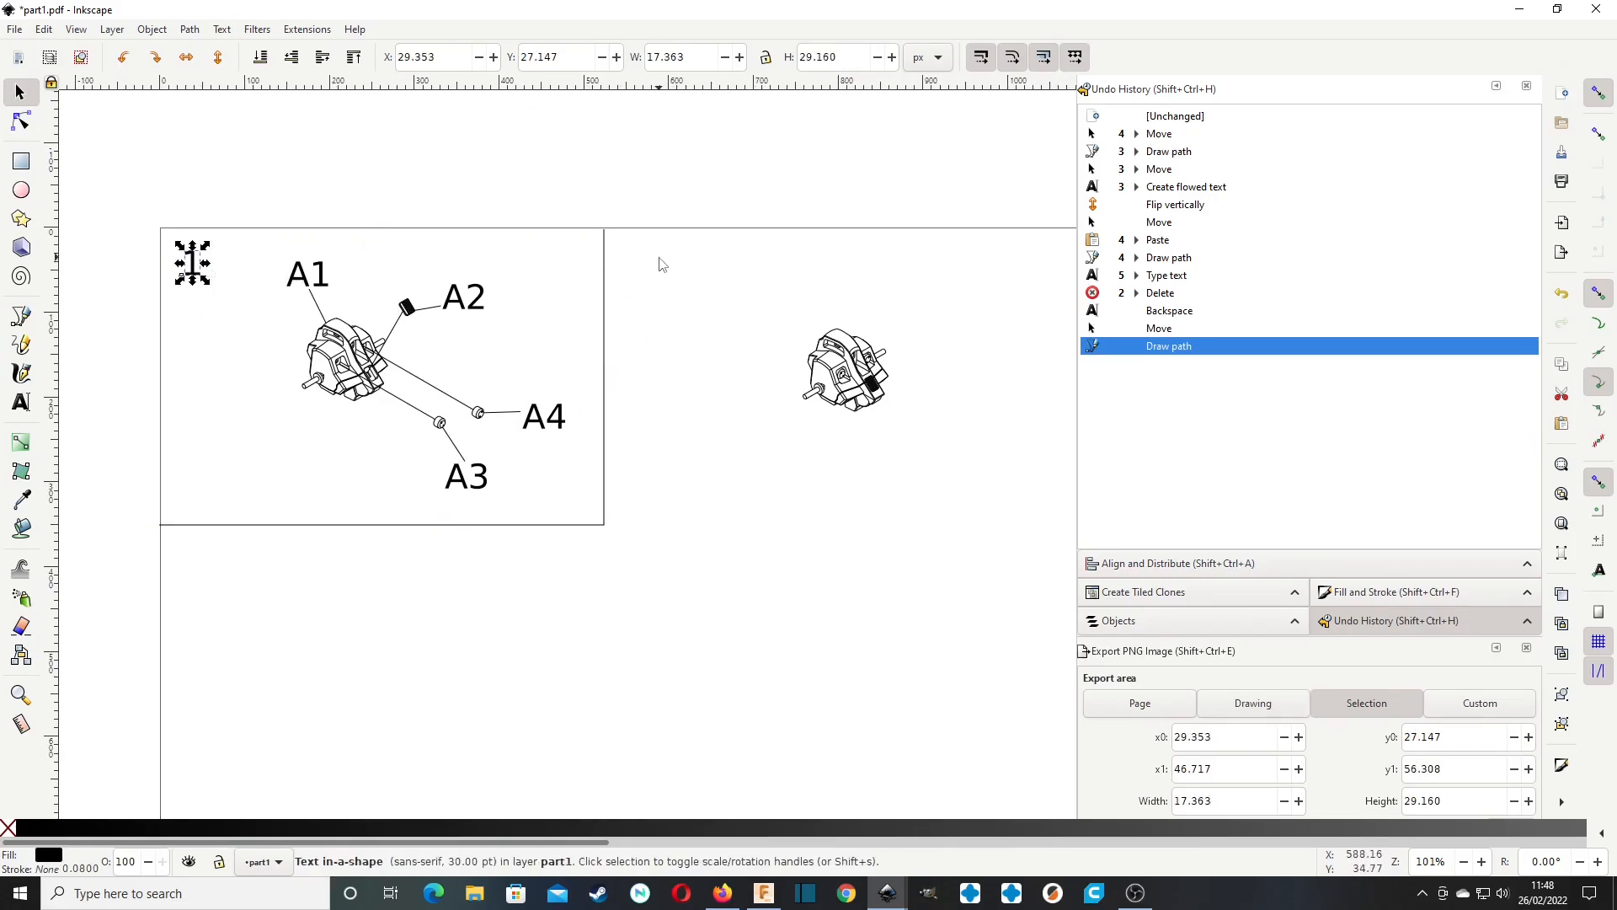
key("ctrl+v")
key("ctrl+v")
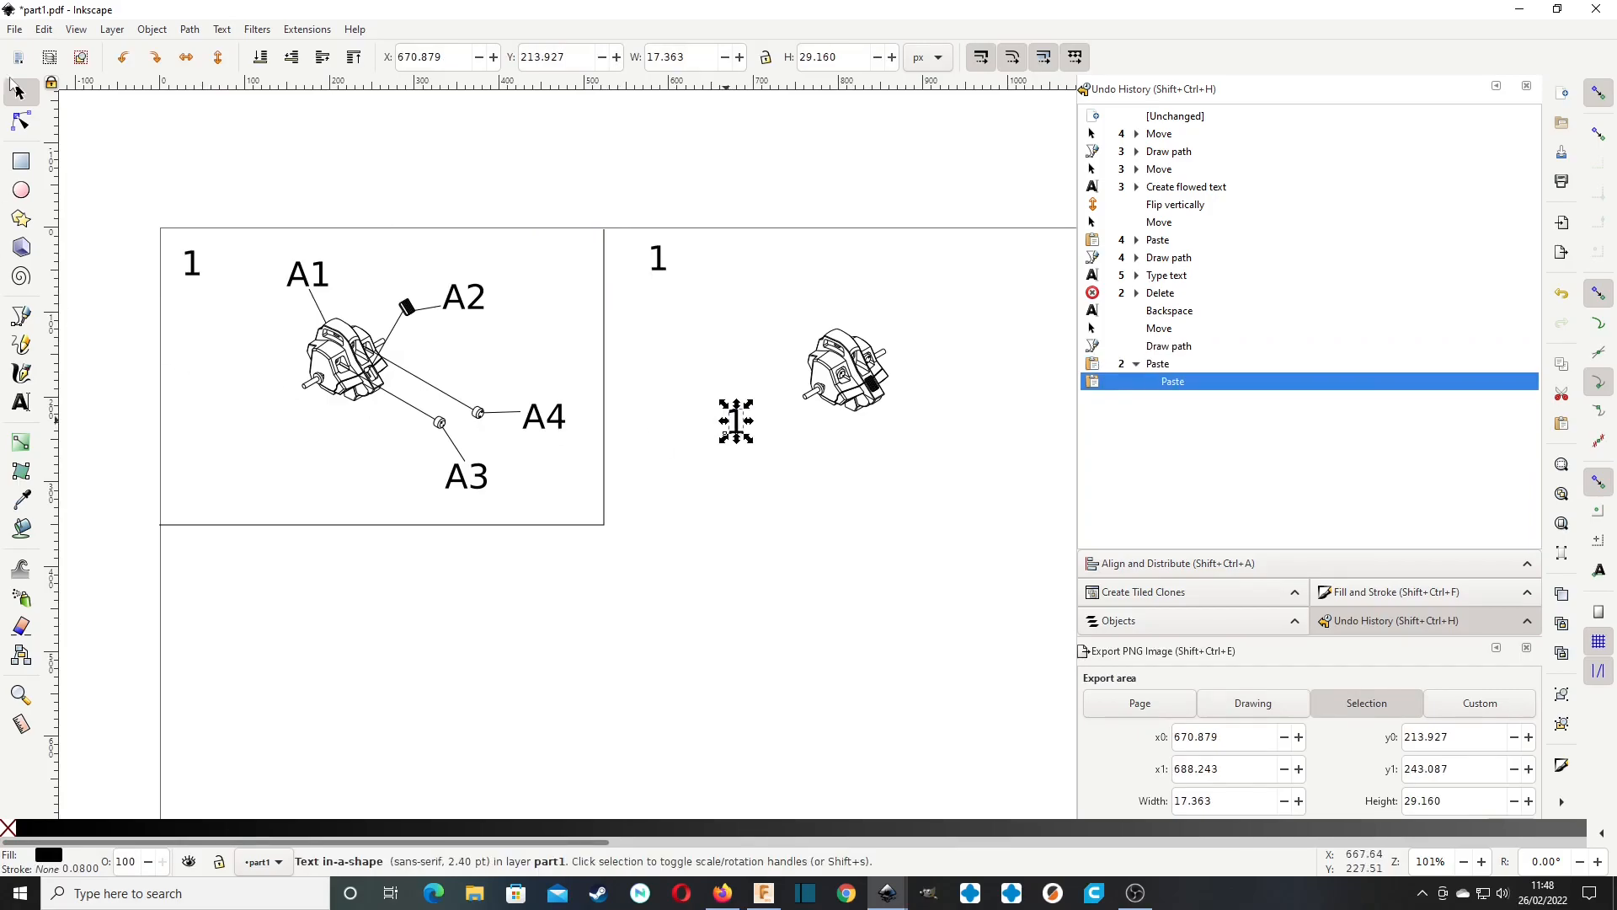
Examine the assembled view right of the bordered panel up close.
left_click(862, 305)
middle_click_drag(910, 350, 735, 289)
scroll(686, 286, "up", 4)
scroll(685, 293, "down", 3)
scroll(685, 292, "up", 3, "ctrl")
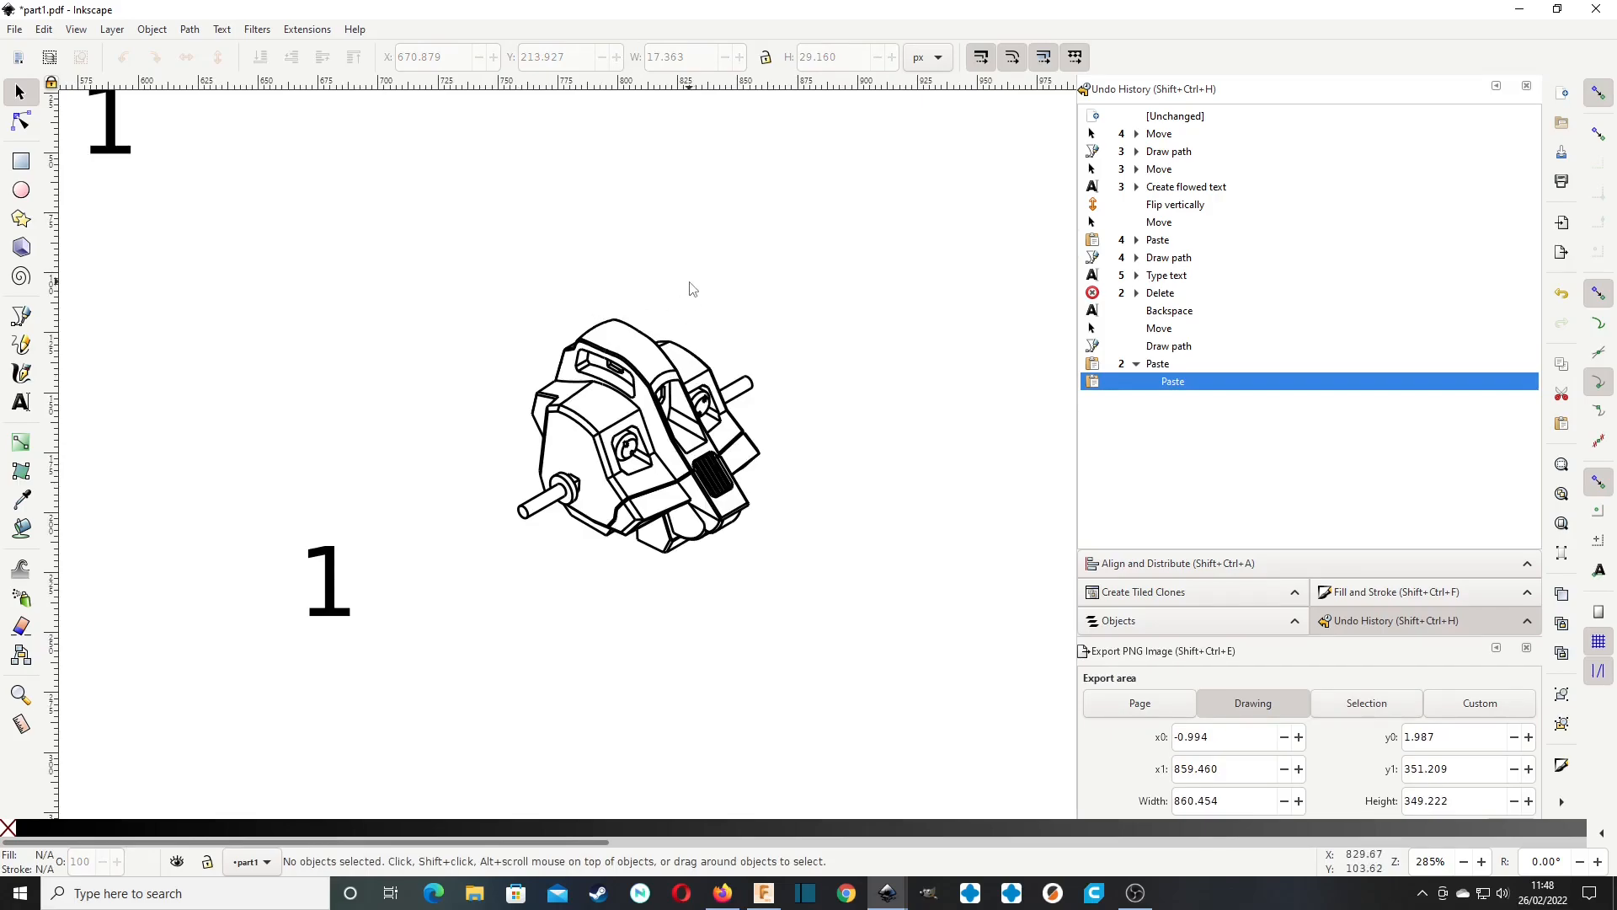
scroll(624, 283, "down", 4, "ctrl")
scroll(498, 311, "up", 4, "ctrl")
scroll(604, 311, "down", 3, "ctrl")
middle_click_drag(1025, 317, 805, 320)
scroll(805, 320, "up", 6, "ctrl")
scroll(805, 320, "down", 4, "ctrl")
scroll(805, 320, "down", 1, "ctrl")
scroll(805, 320, "down", 2)
Change the number at the upper left of the second panel area to 2.
middle_click_drag(625, 315, 724, 489)
double_click(581, 274)
left_click_drag(593, 275, 562, 278)
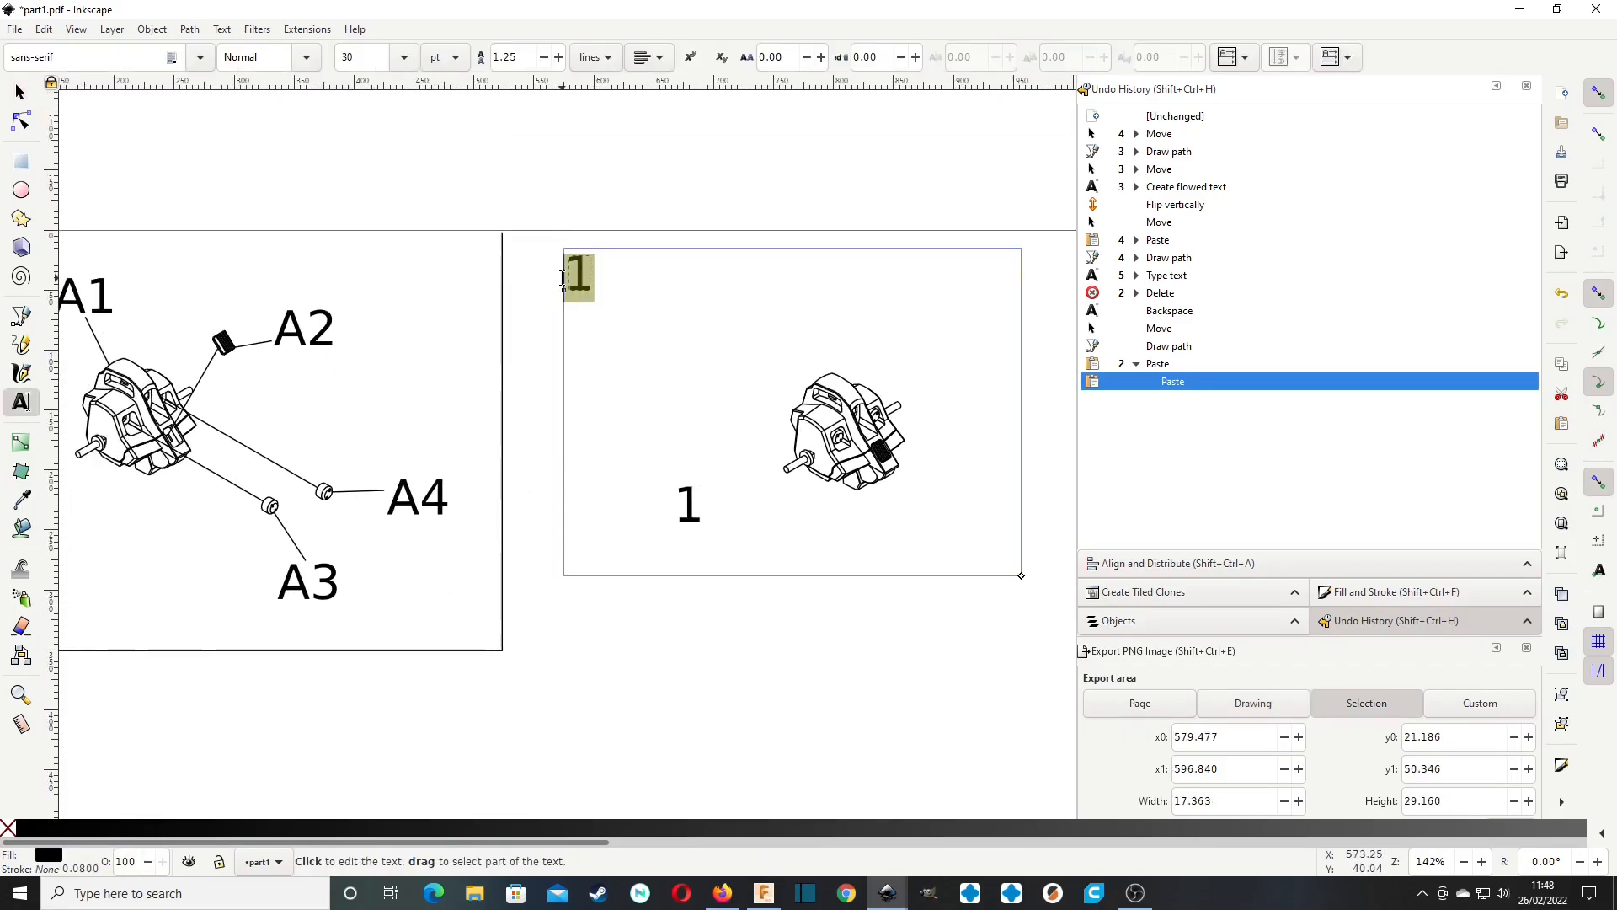
type("2")
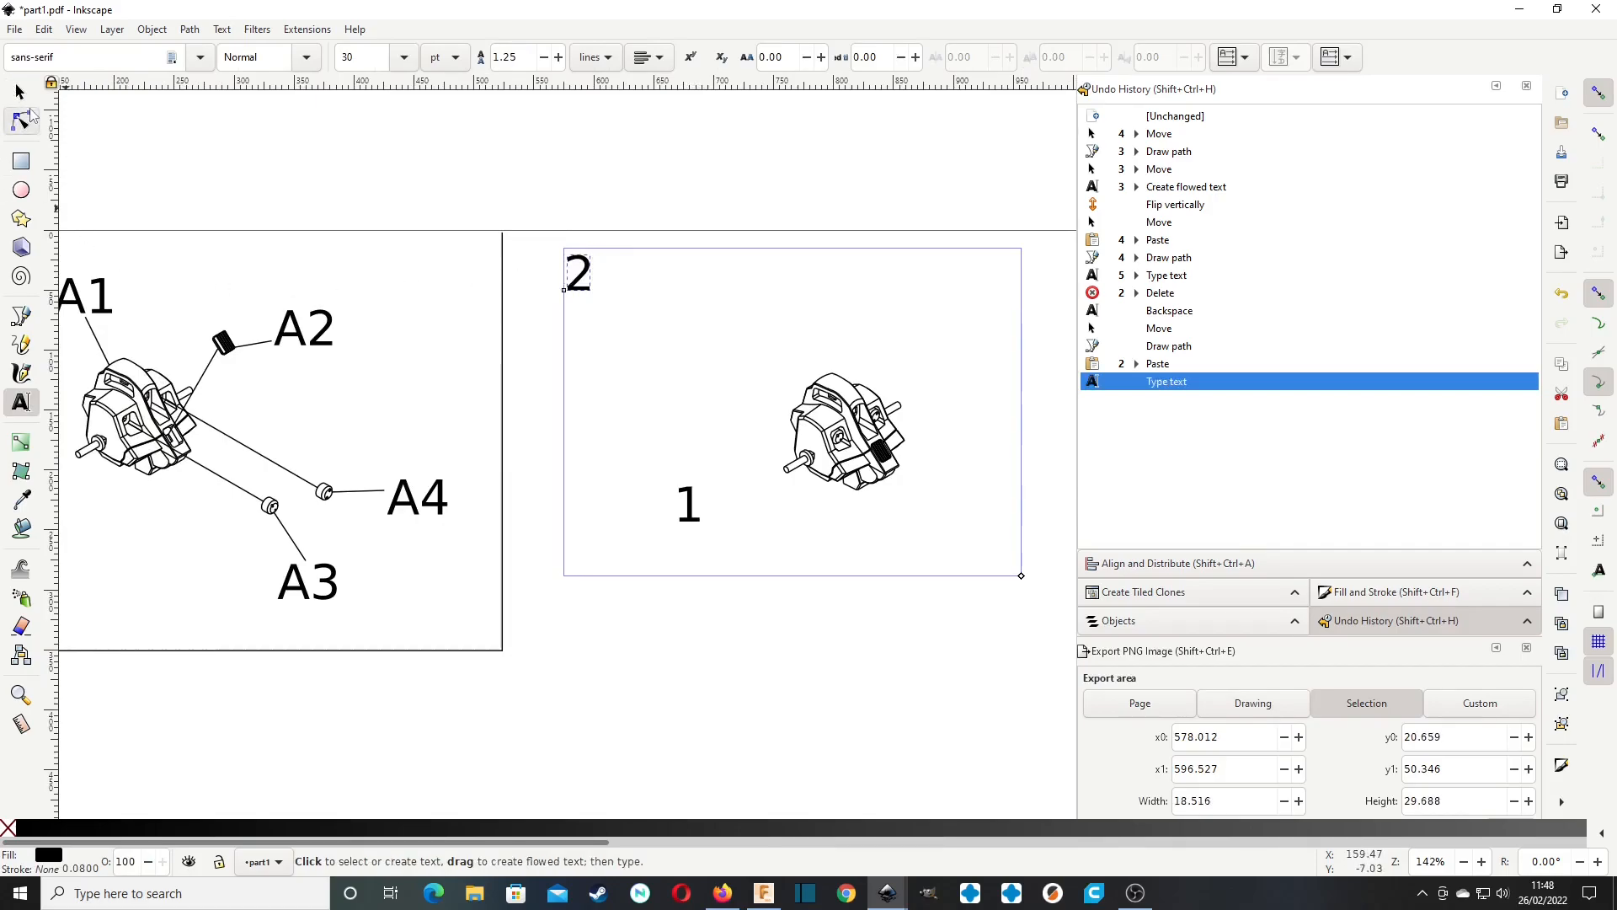
Move the remaining copied 1 up to just left of the assembled body, at about X 681, Y 141 px, and deselect it.
left_click(19, 91)
left_click(689, 506)
left_click_drag(689, 506, 701, 417)
left_click(763, 362)
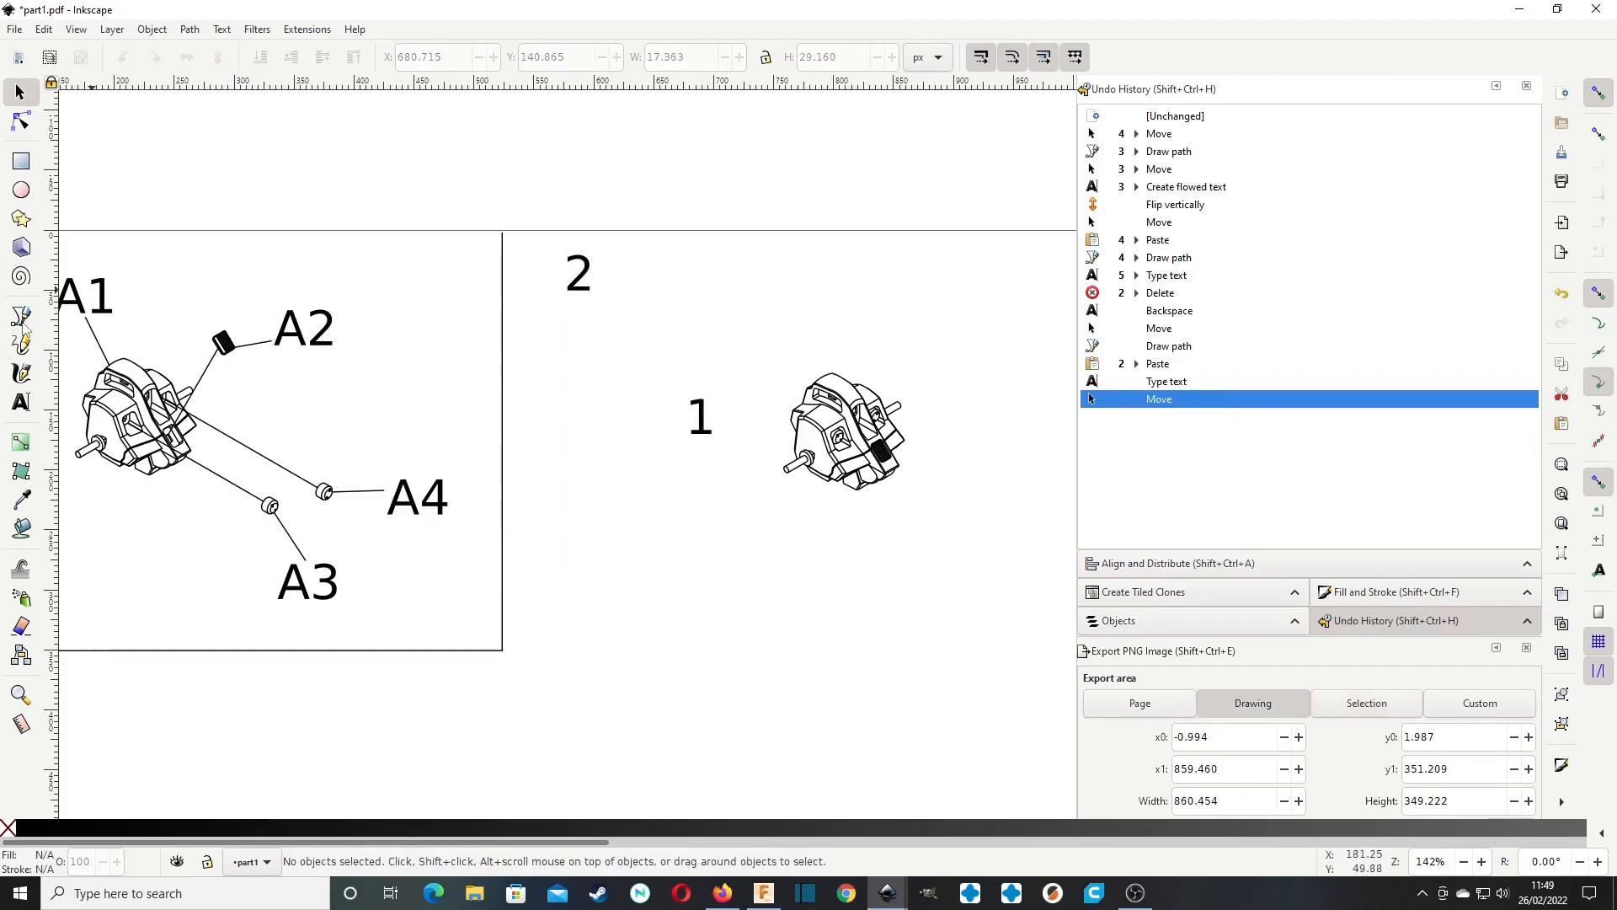
Draw a straight leader line about 67 px long from the assembled body in panel 2 to its label 1, and deselect it.
left_click(21, 316)
left_click(795, 410)
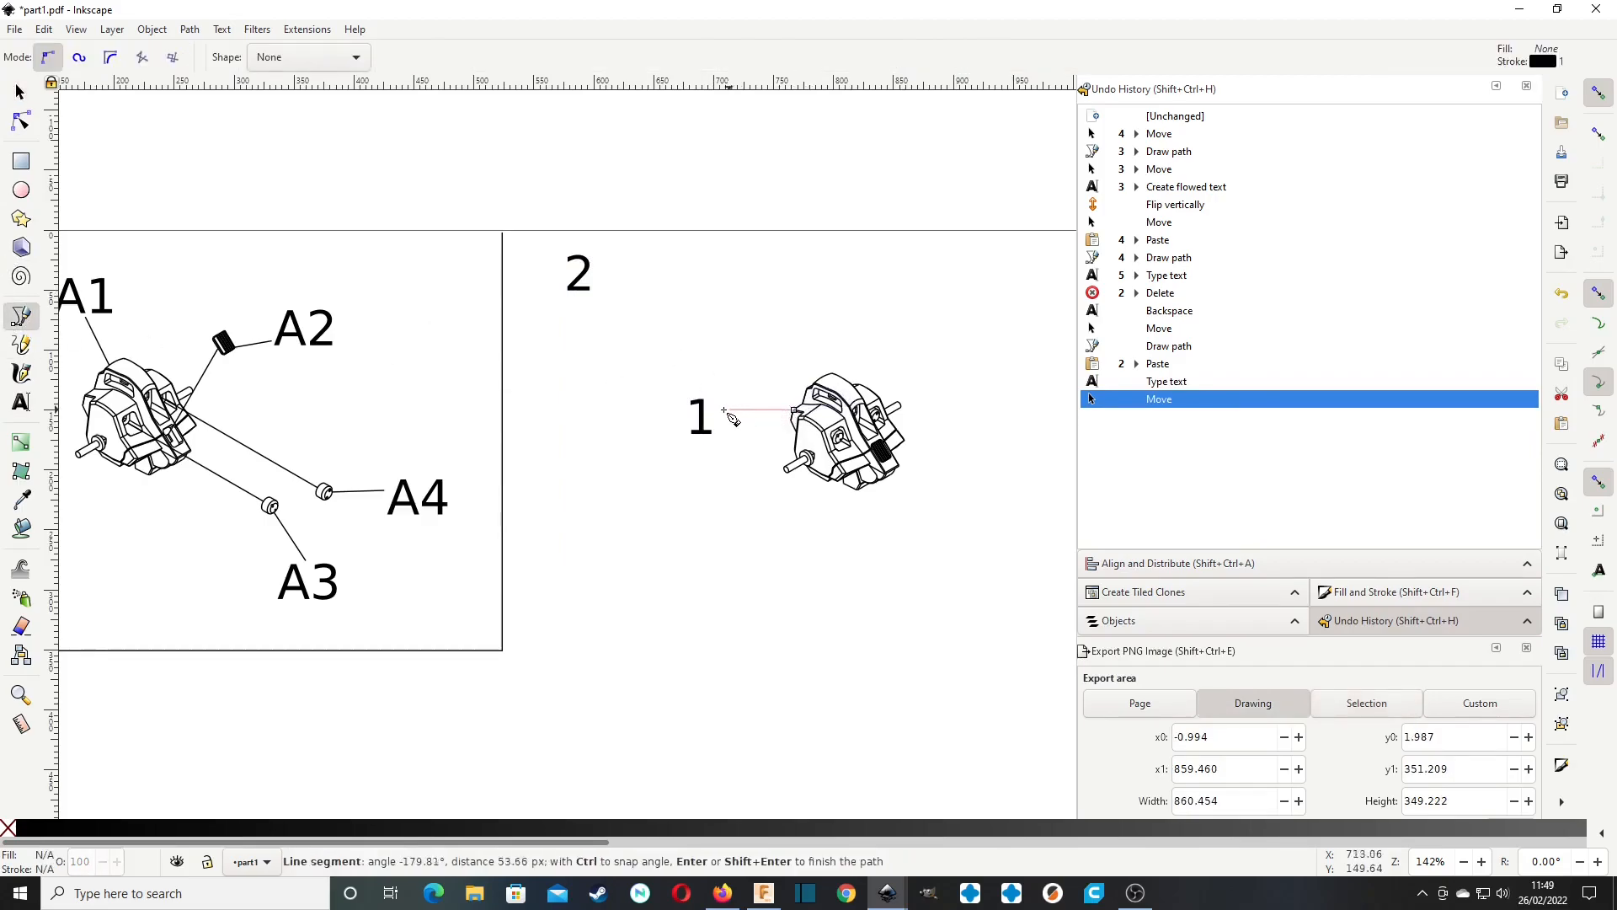
double_click(714, 414)
left_click(20, 92)
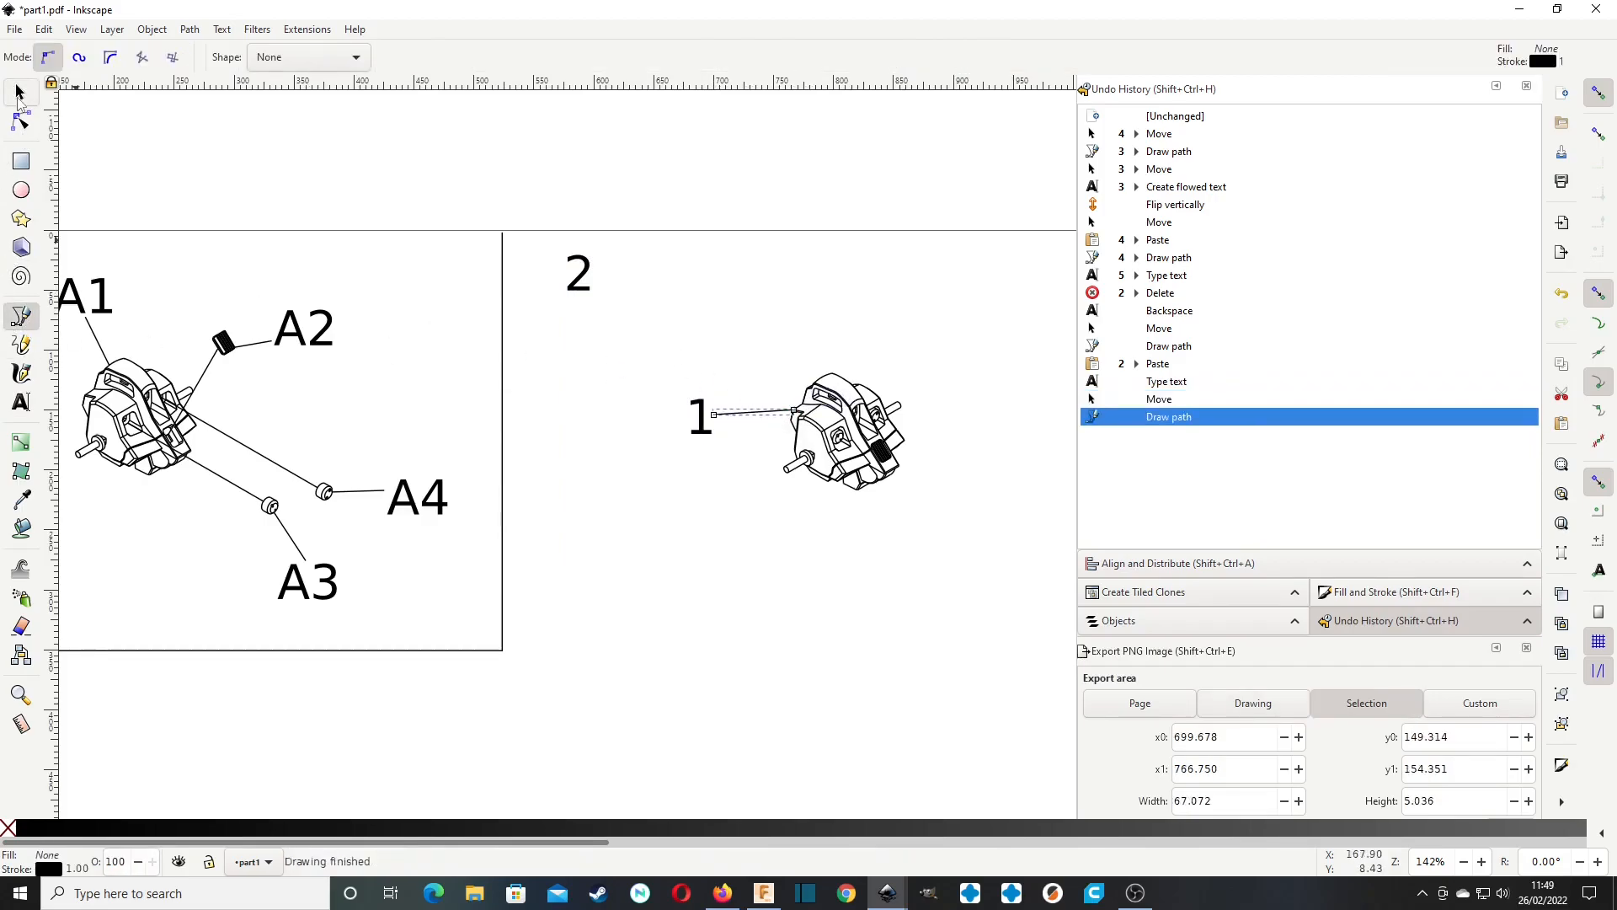
left_click(647, 333)
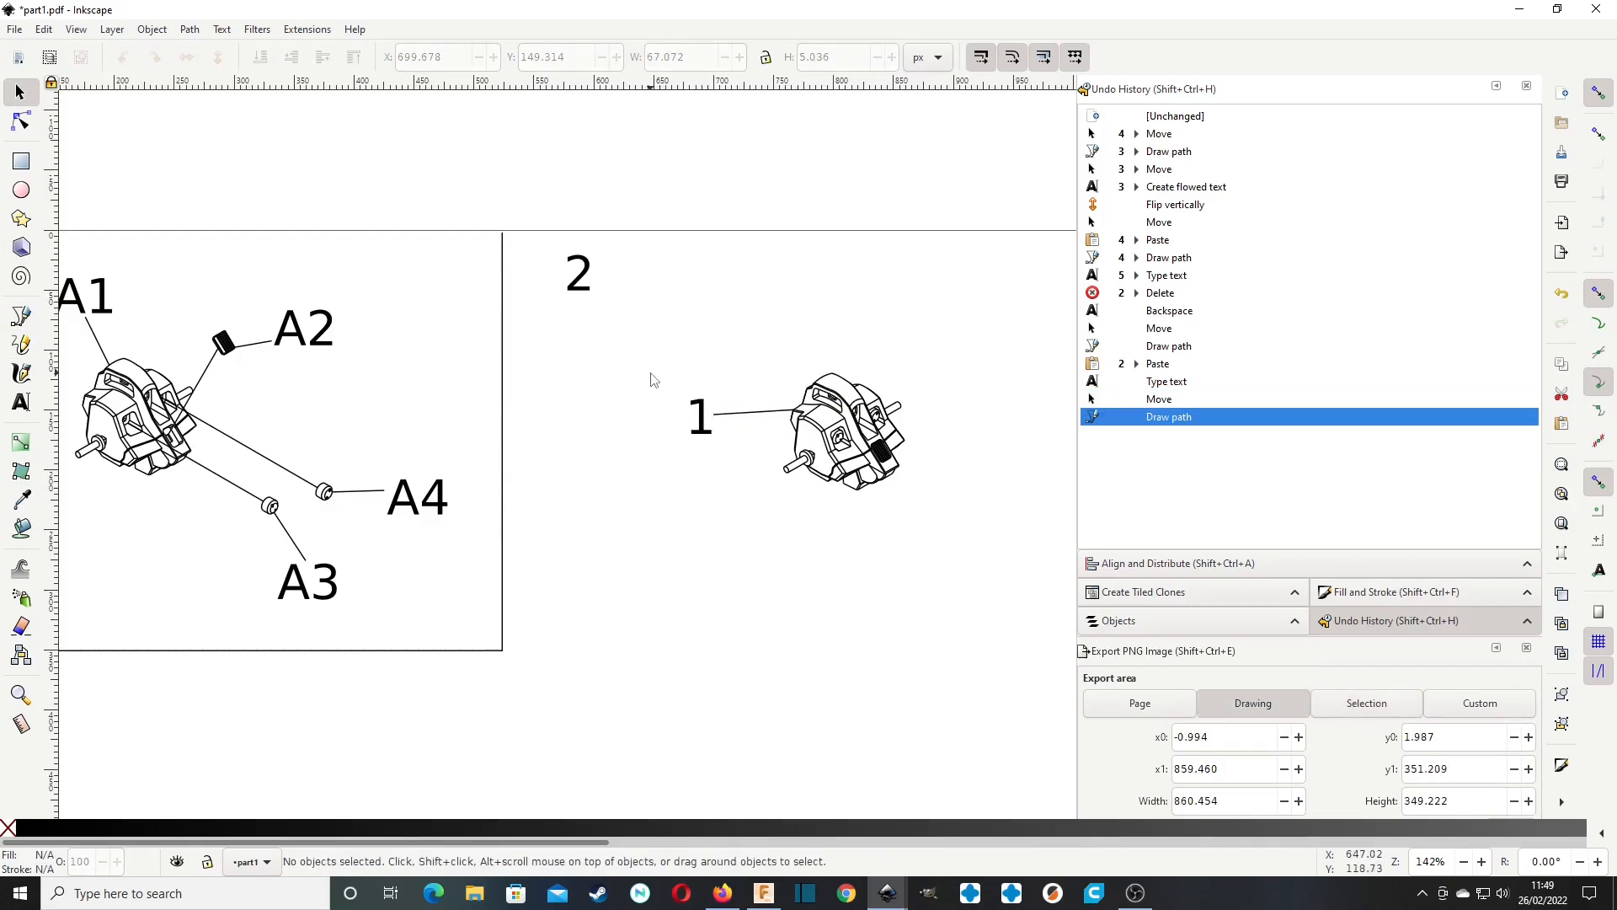
middle_click_drag(627, 400, 825, 393)
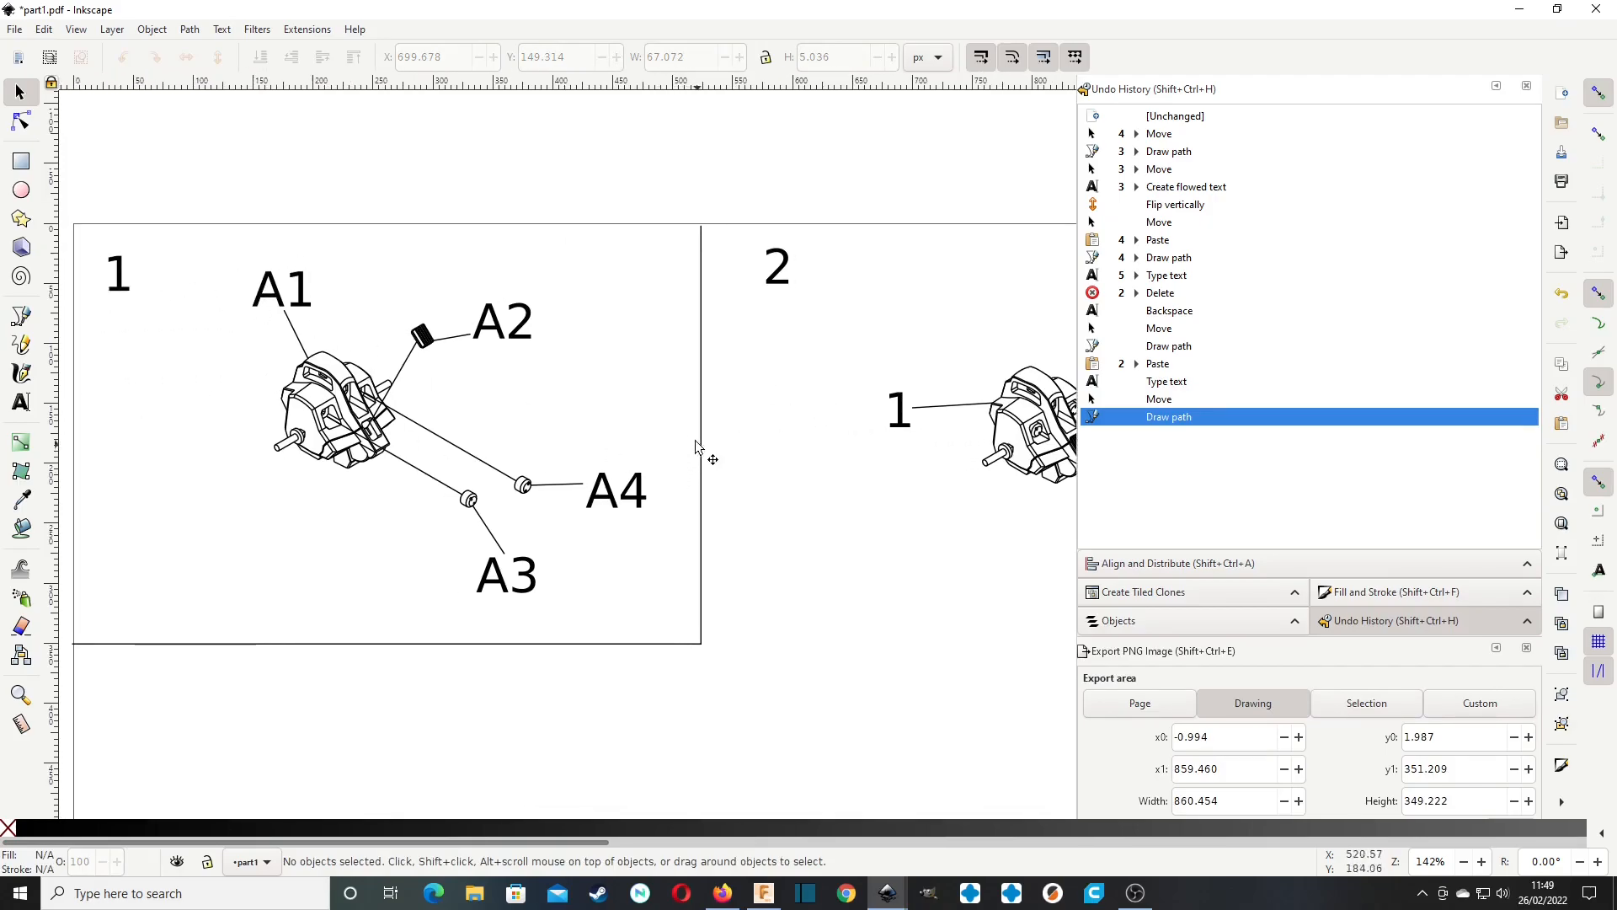
middle_click_drag(923, 490, 846, 480)
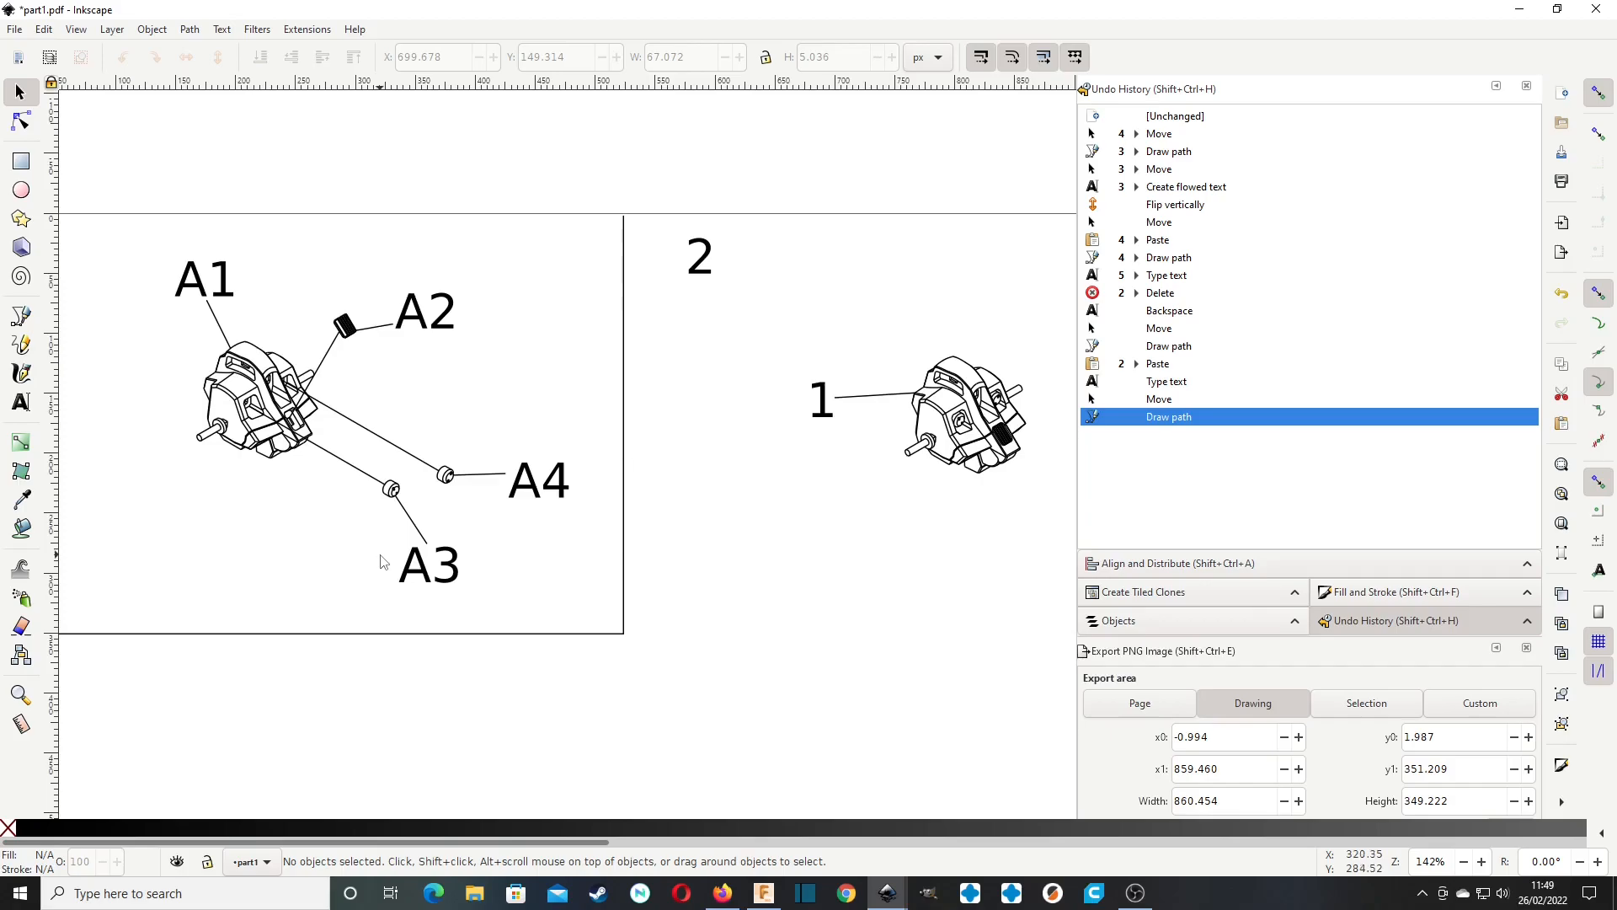
middle_click_drag(771, 422, 698, 437)
middle_click_drag(658, 375, 571, 379)
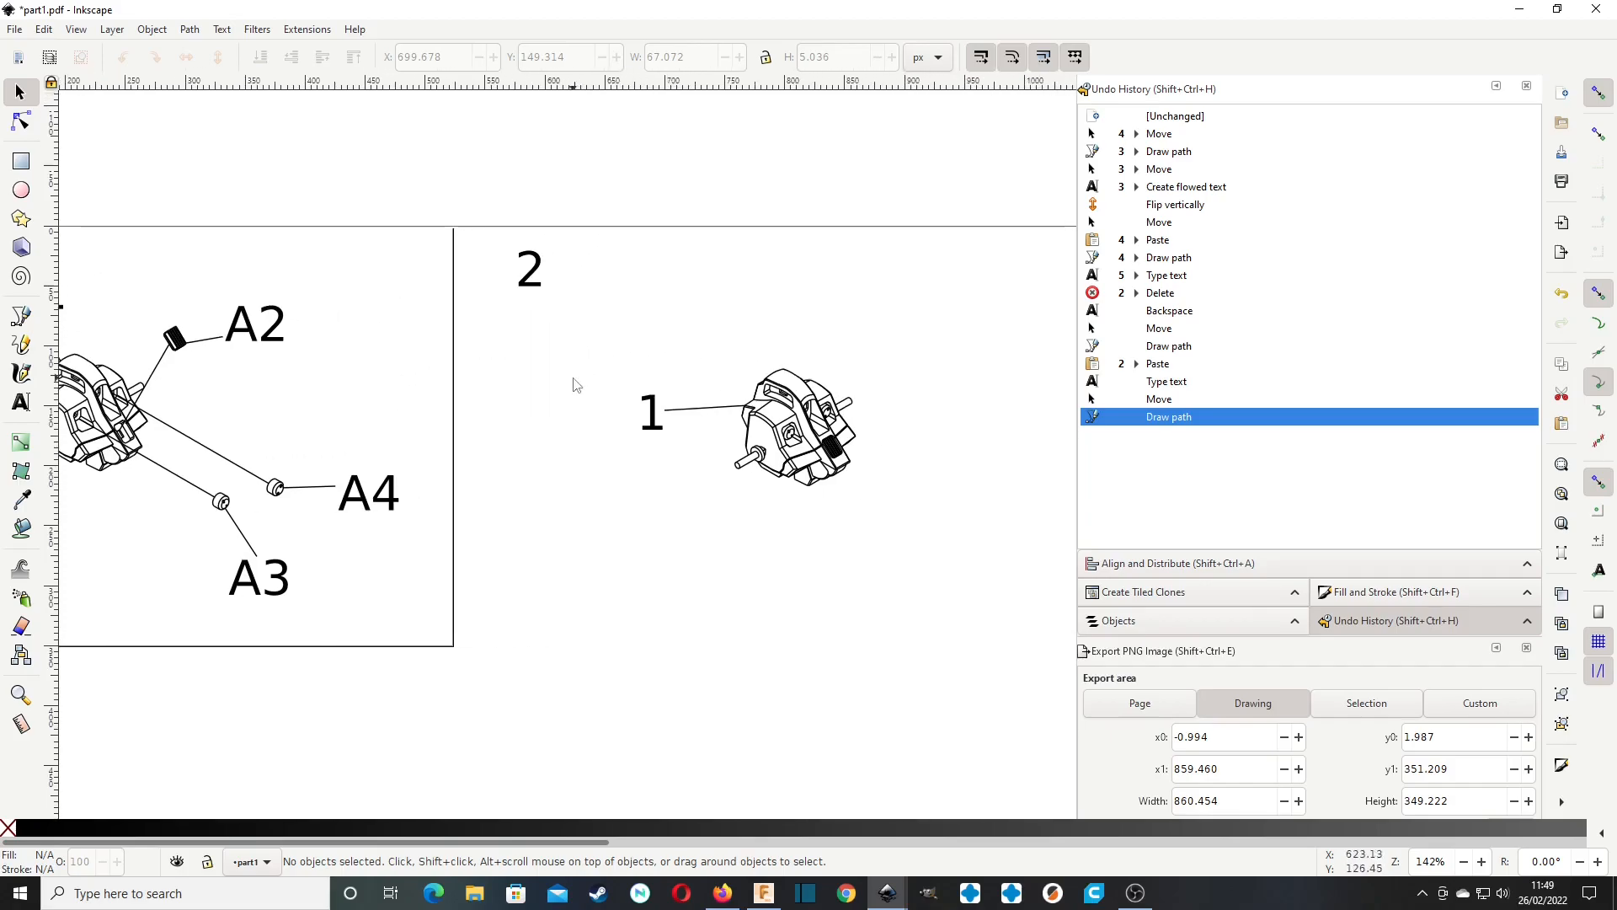
middle_click_drag(520, 497, 398, 438)
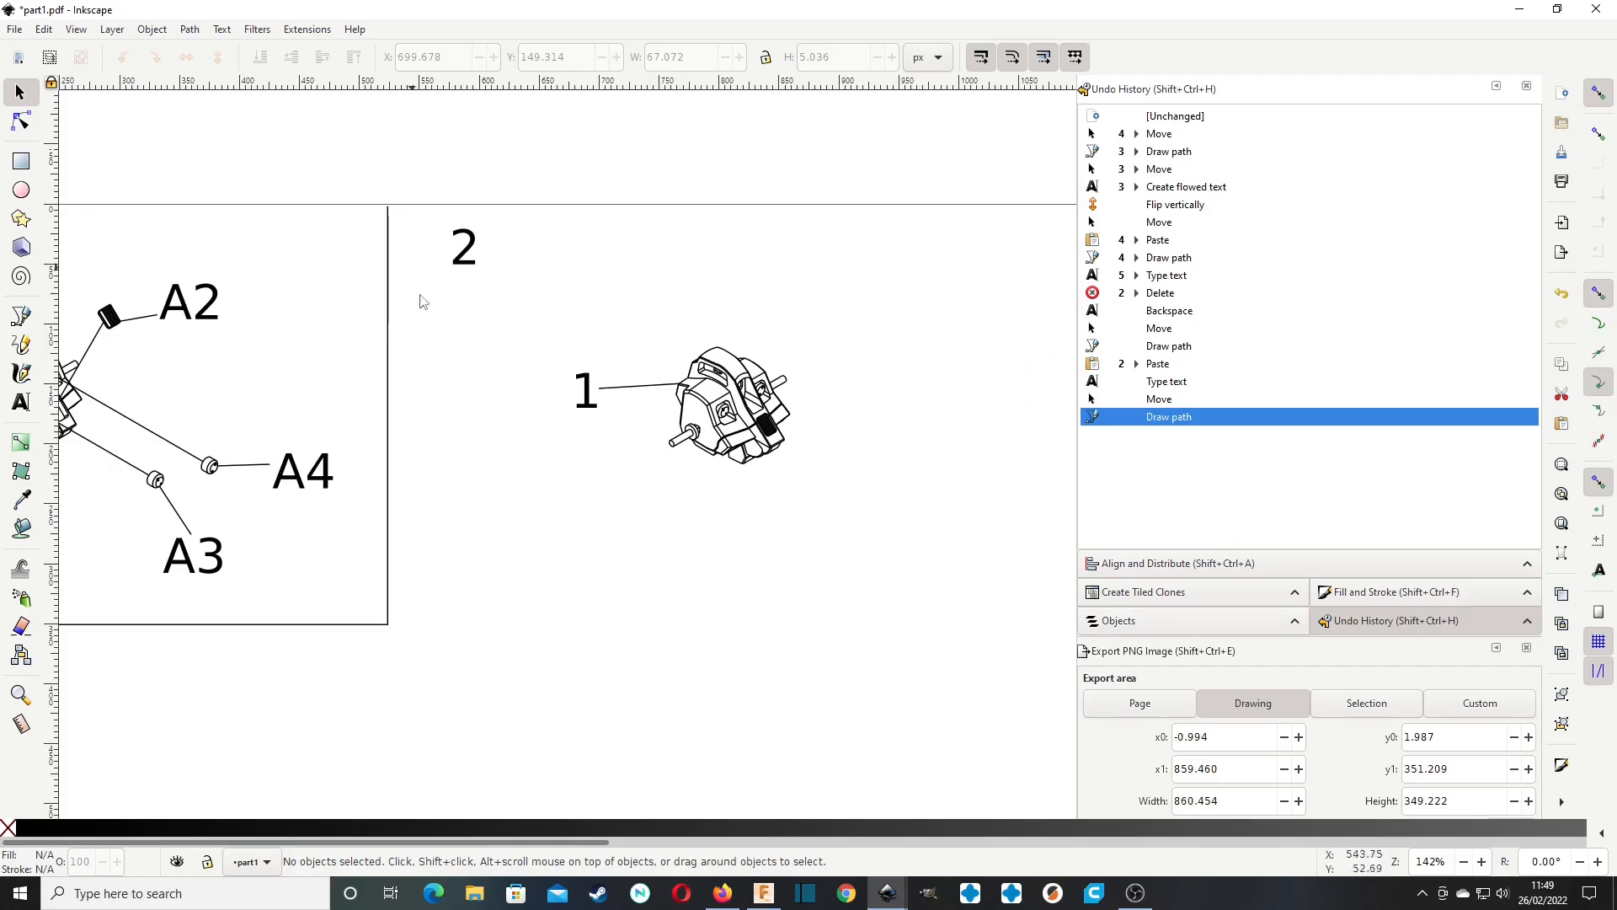
left_click(21, 401)
left_click_drag(888, 507, 1042, 632)
key("Escape")
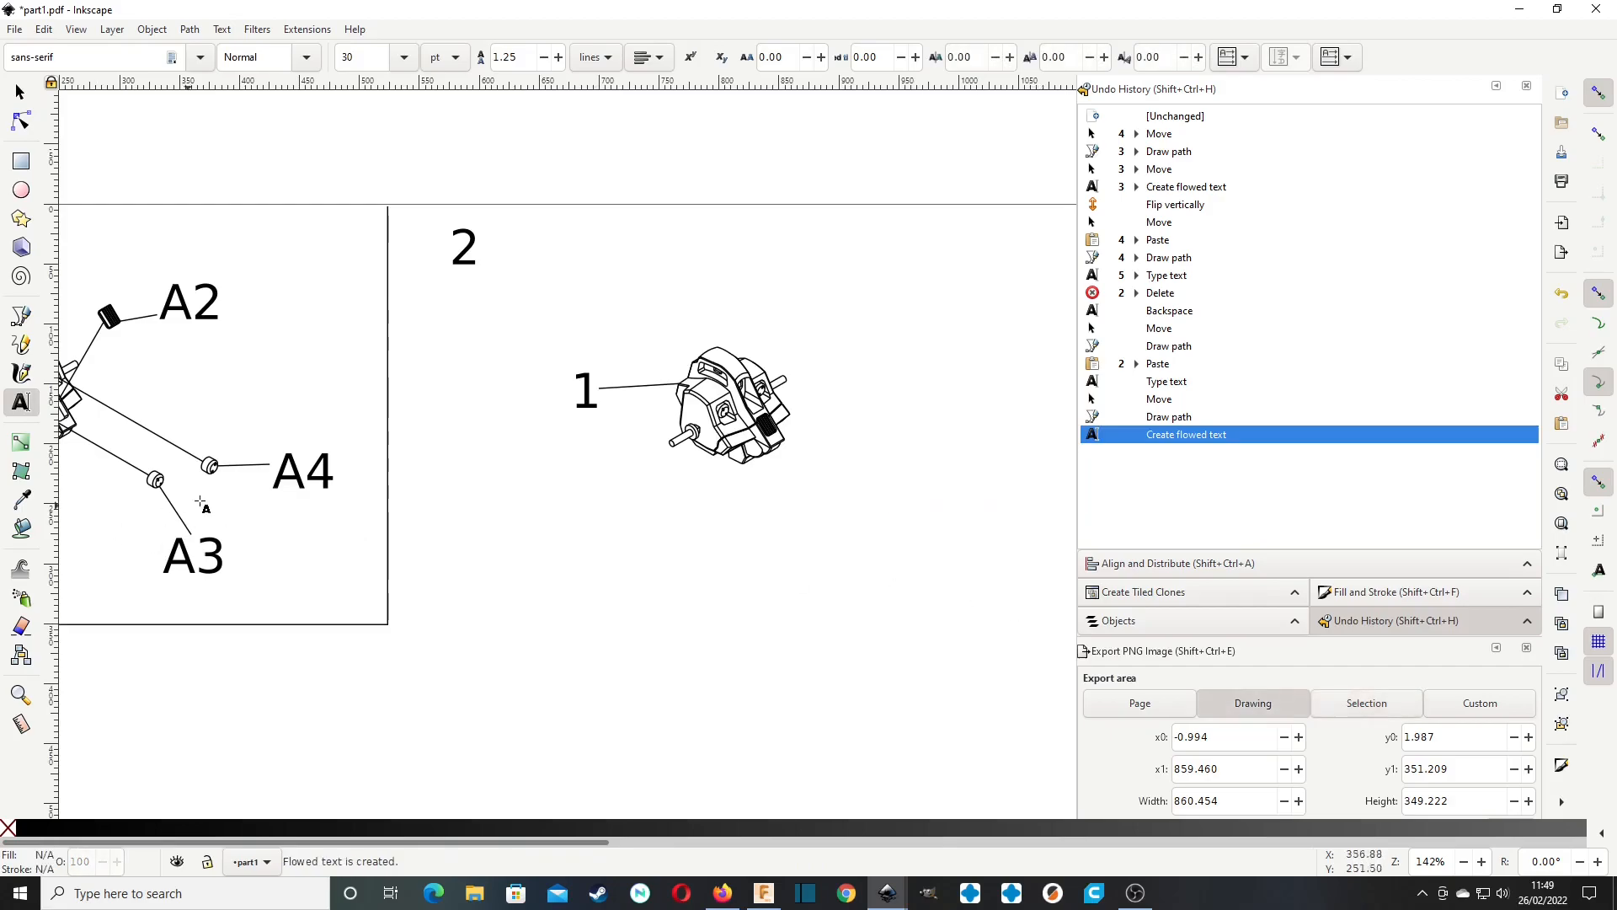
Copy the A4 label and paste it below and right of the assembled body in panel 2, at about X 963, Y 268 px.
left_click(301, 472)
left_click(16, 91)
key("ctrl+c")
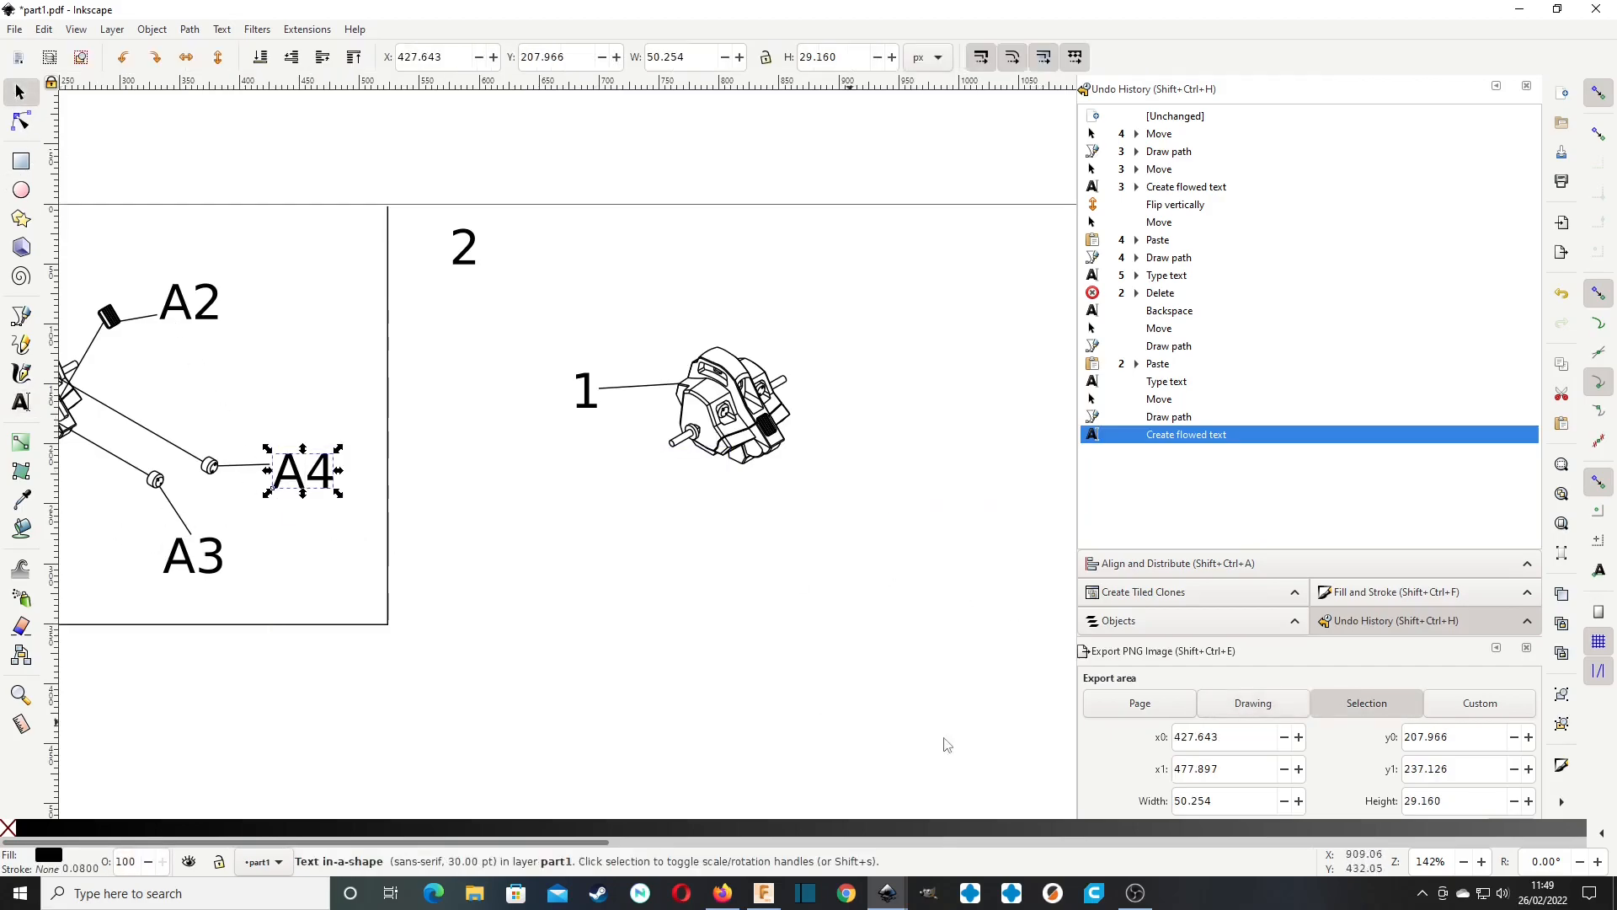
key("ctrl+v")
Change the pasted label's text in panel 2 to A5 and leave it selected as an object.
double_click(958, 555)
double_click(960, 551)
left_click(967, 551)
key("BackSpace")
type("5")
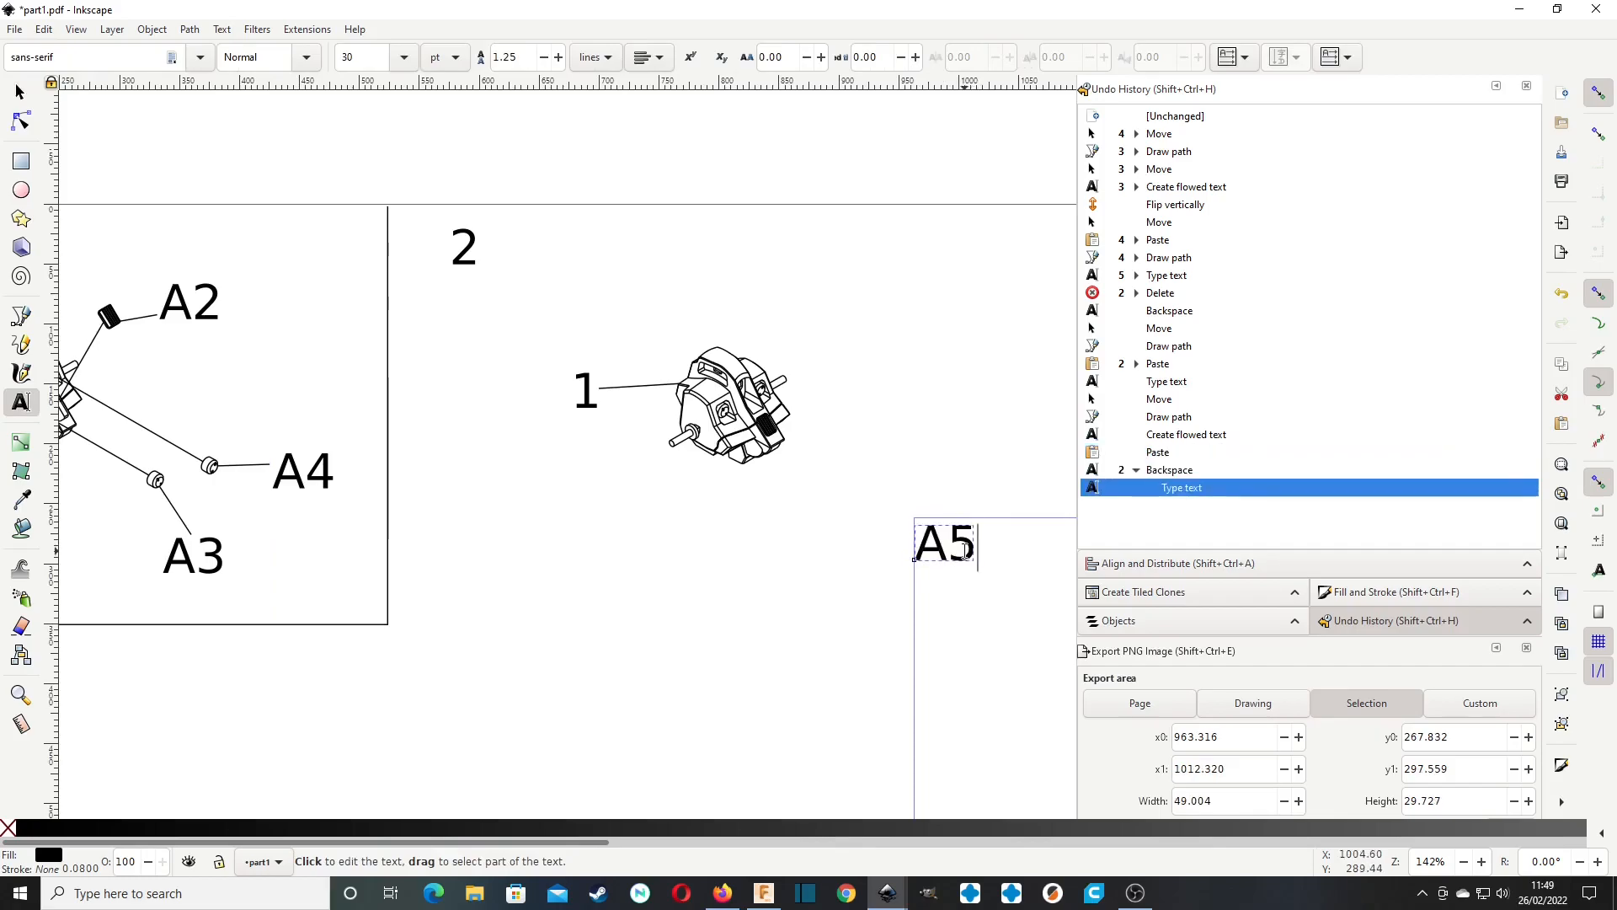
left_click(19, 91)
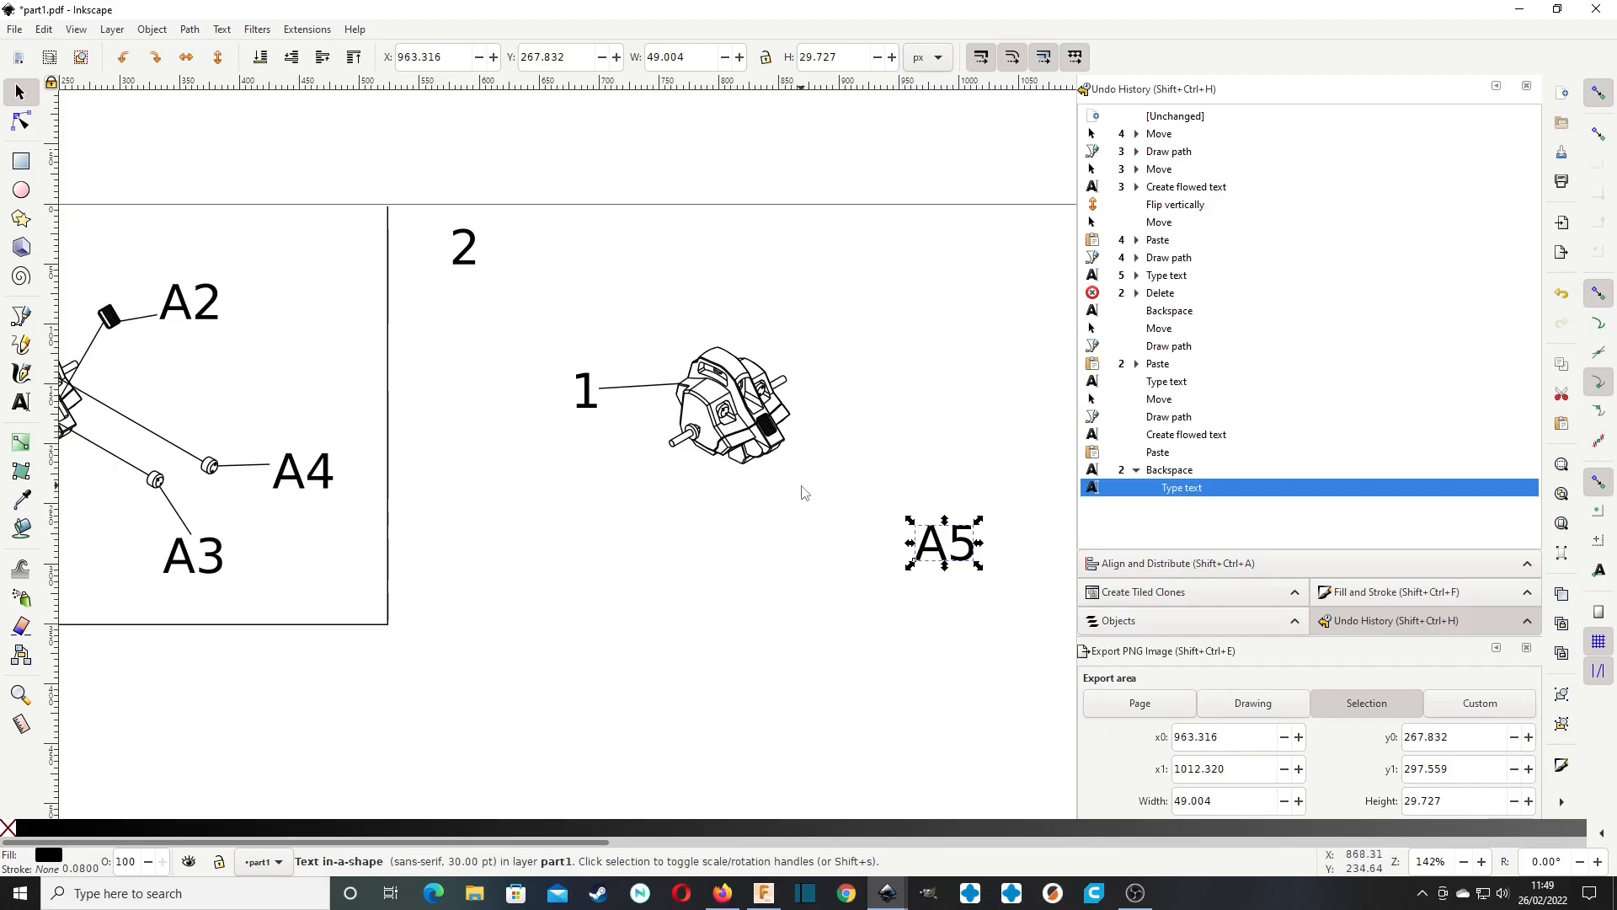
scroll(711, 538, "left", 10, "shift")
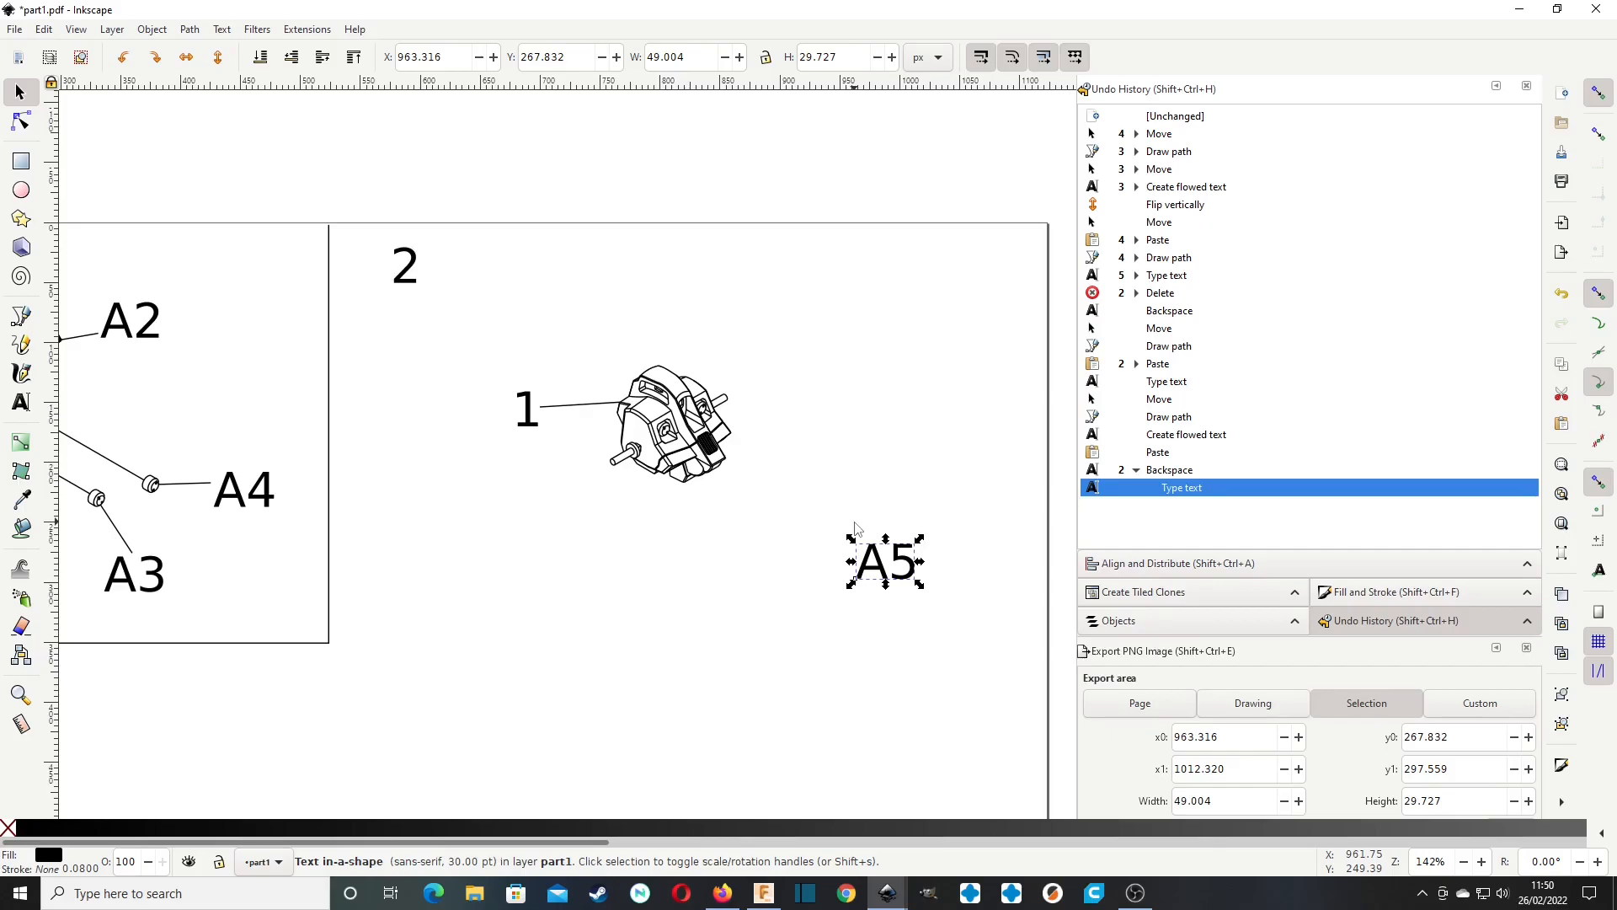
scroll(851, 452, "down", 2, "ctrl")
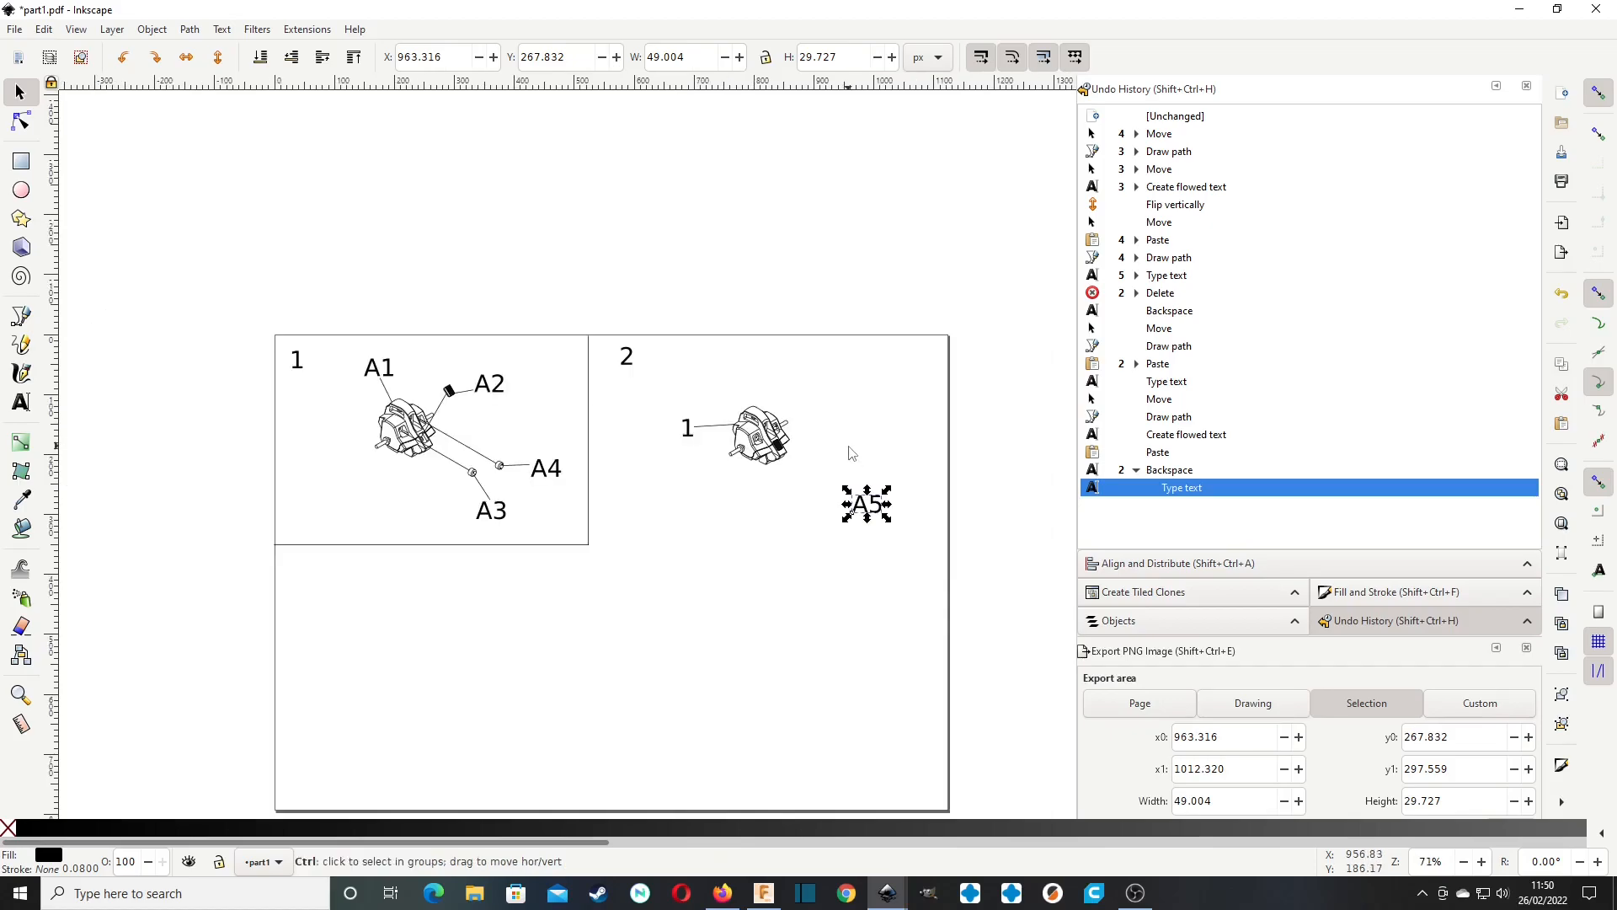
scroll(747, 572, "down", 3)
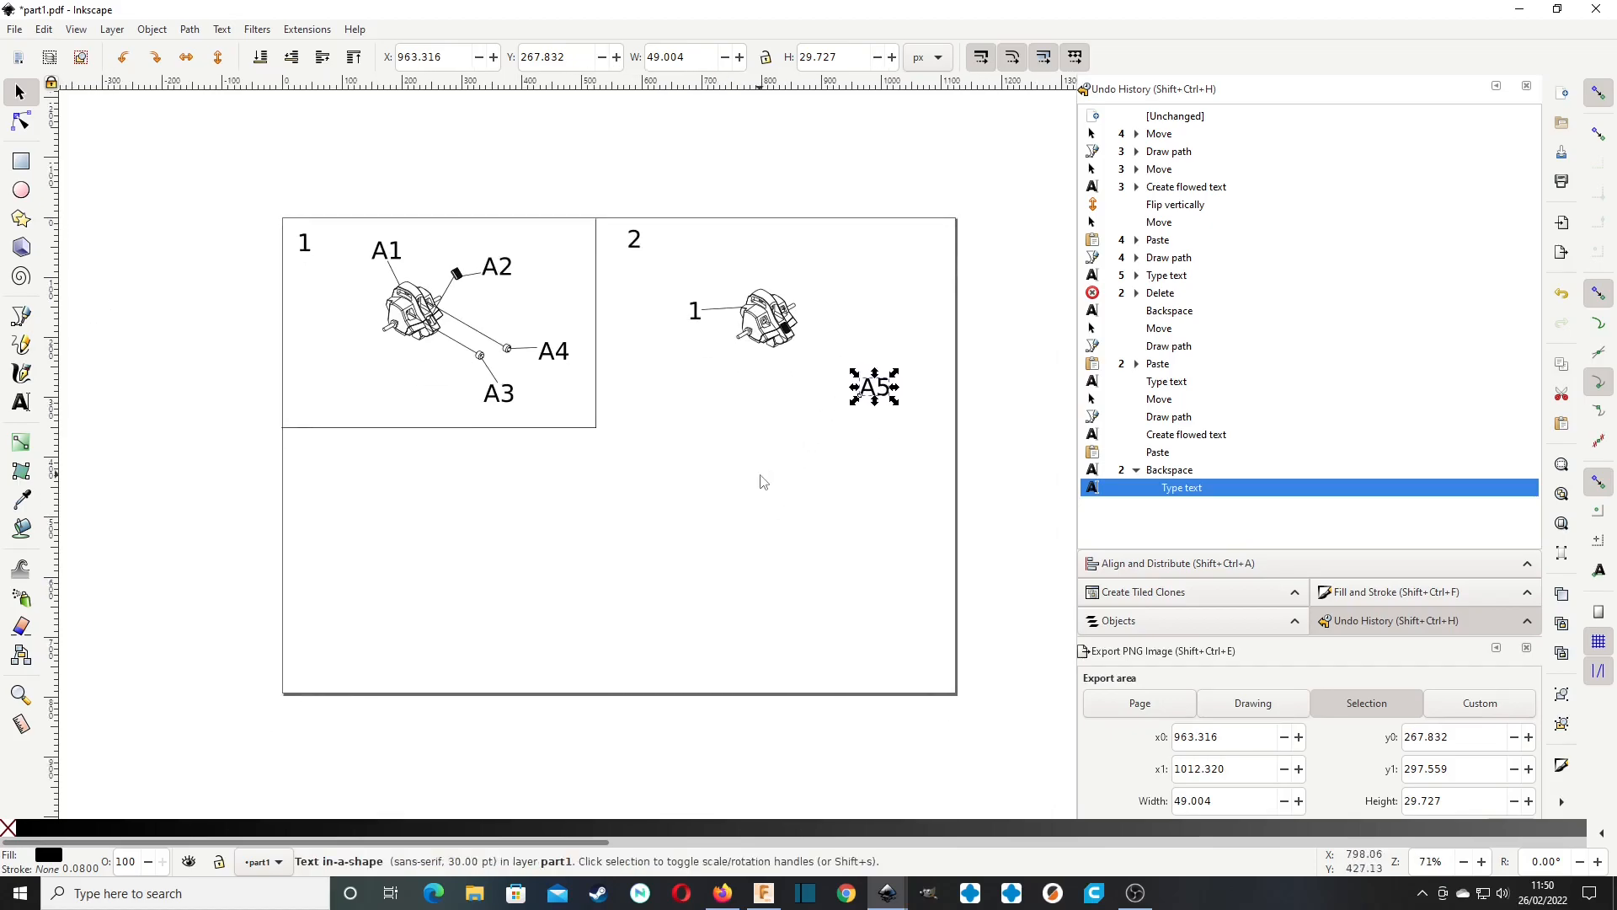